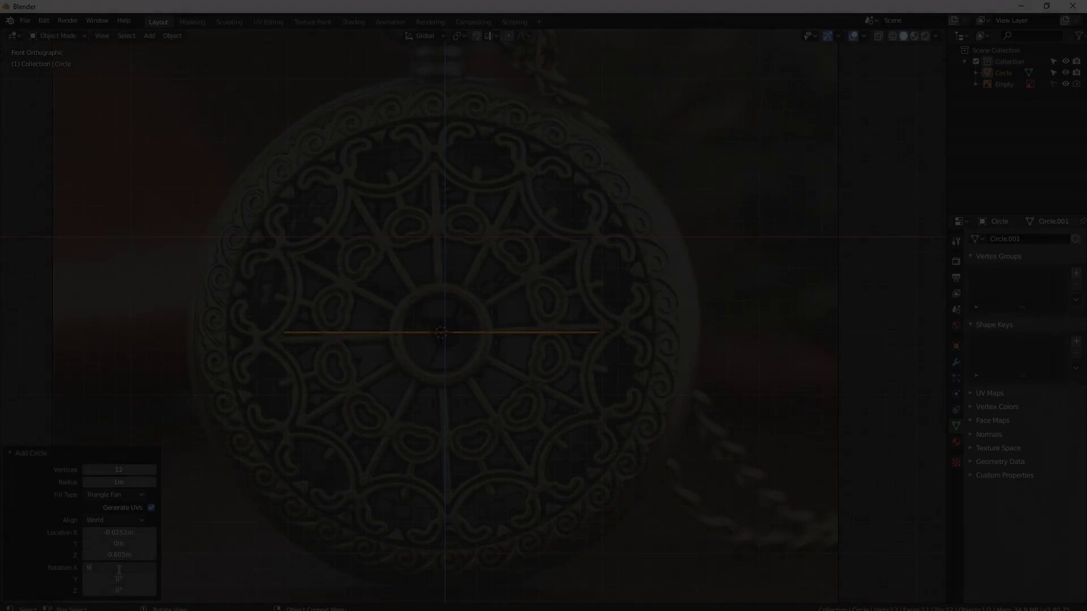
# Step: Rotate the new circle 90° on X, give it a 1.62m radius, and show wireframe shading
pyautogui.write('0')
pyautogui.press('Return')
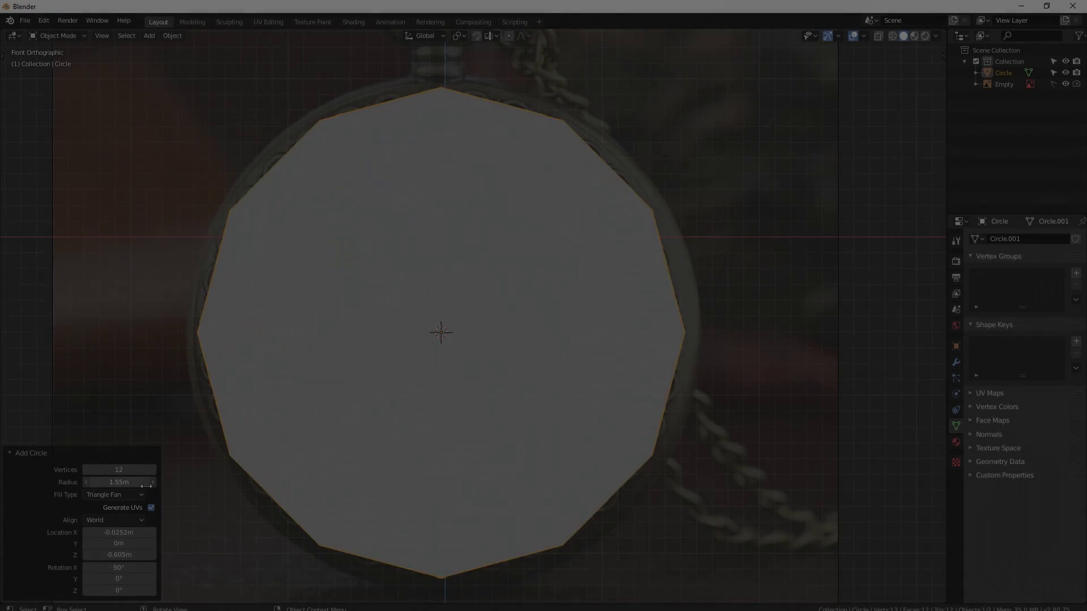
pyautogui.moveTo(110, 481); pyautogui.dragTo(150, 481)
pyautogui.press('z')
pyautogui.click(241, 348)
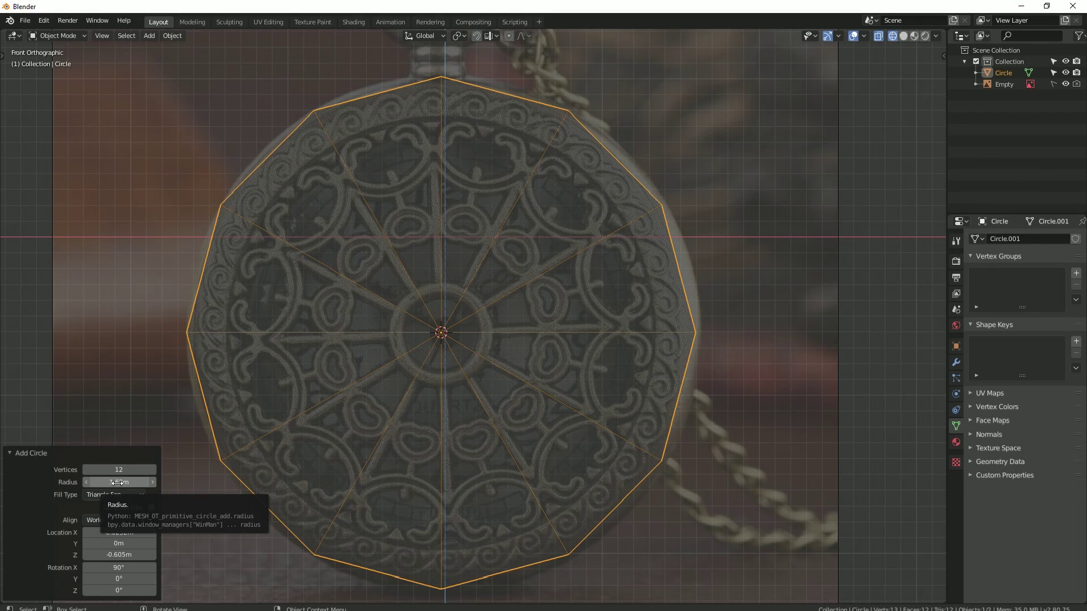
# Step: Set the circle to 48 vertices (12*4) and zoom in on the watch face
pyautogui.click(129, 471)
pyautogui.write('*4')
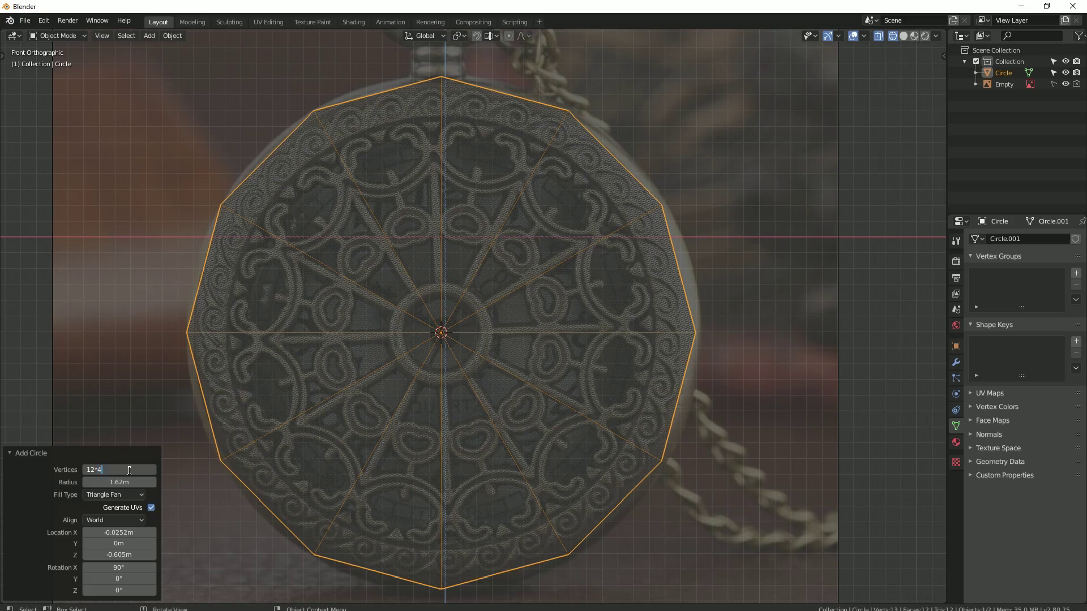
pyautogui.press('Return')
pyautogui.scroll(1, 412, 292)
pyautogui.scroll(1, 423, 321)
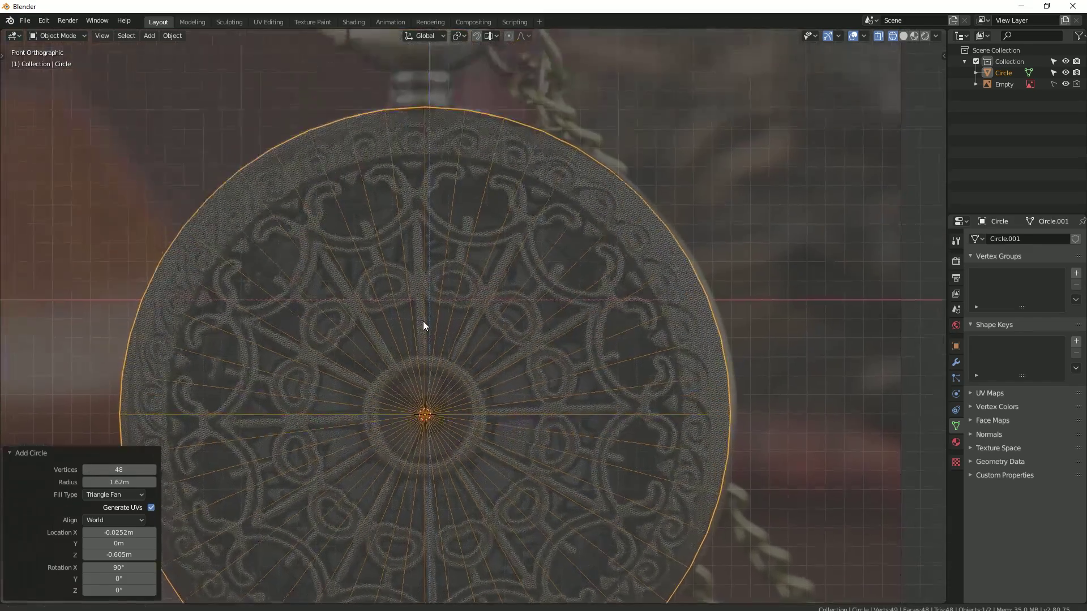
pyautogui.scroll(1, 437, 315)
pyautogui.scroll(1, 418, 362)
pyautogui.scroll(-5, 418, 366)
pyautogui.scroll(3, 405, 342)
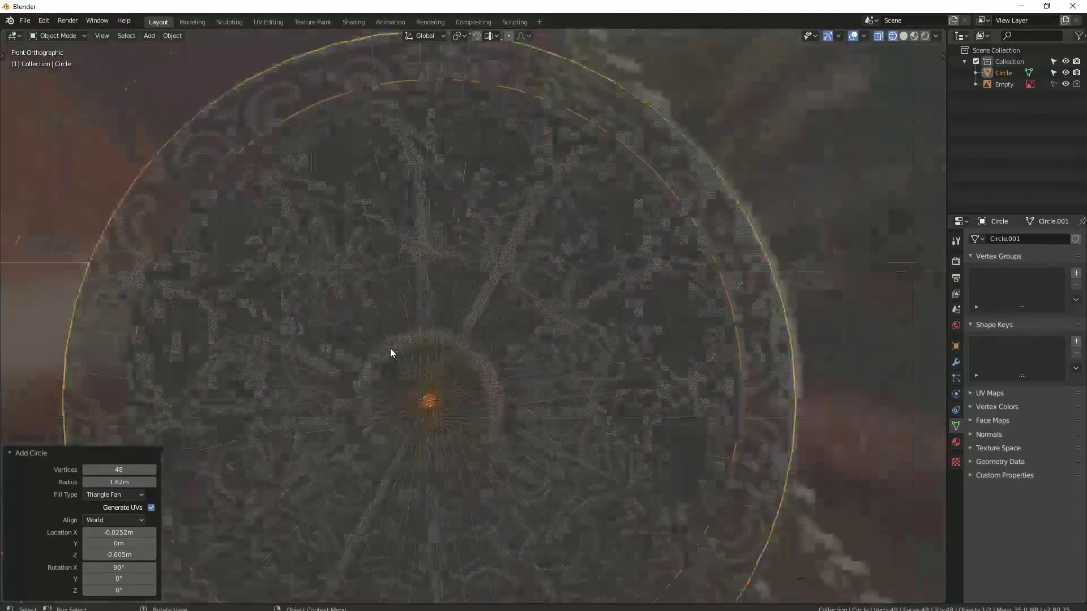
pyautogui.scroll(3, 389, 348)
pyautogui.scroll(-2, 419, 425)
pyautogui.scroll(-1, 437, 427)
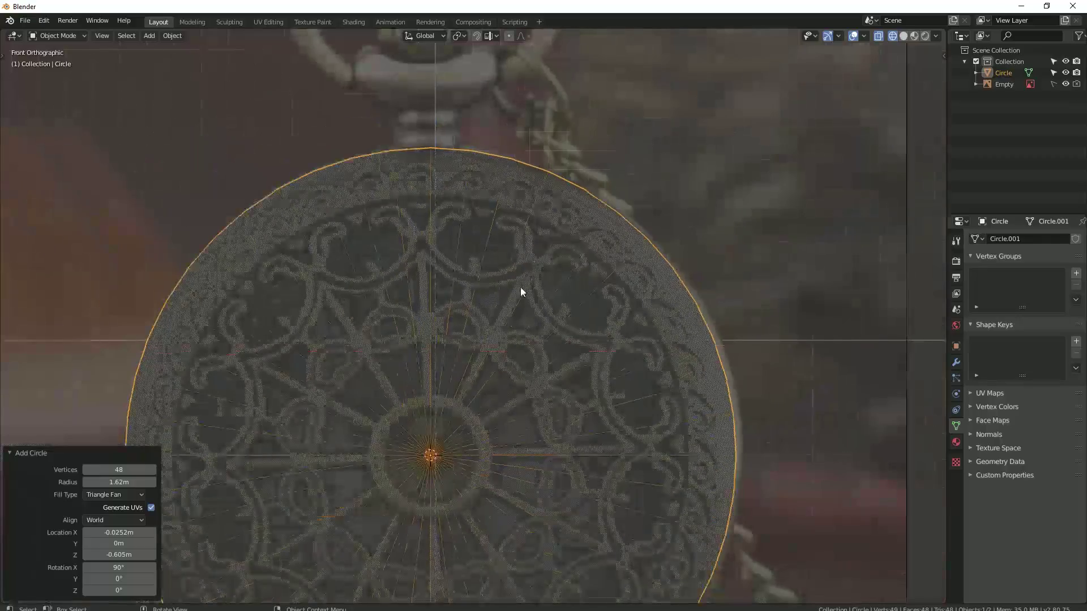
pyautogui.scroll(-2, 481, 402)
# Step: In Edit Mode, delete the disc's centre vertex to open a hole
pyautogui.press('Tab')
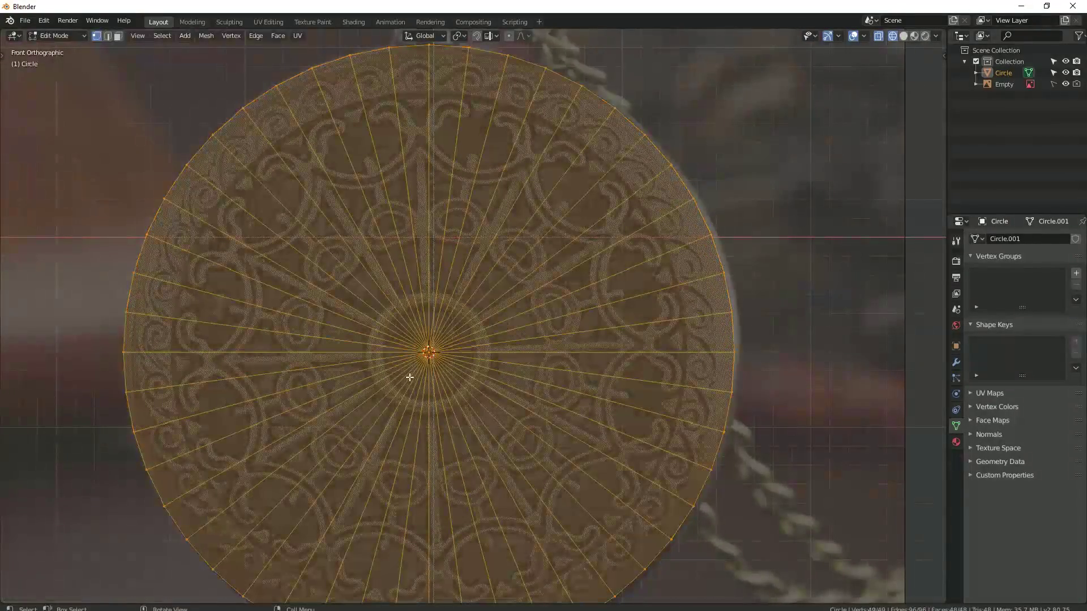
pyautogui.scroll(2, 441, 368)
pyautogui.click(436, 371)
pyautogui.press('x')
pyautogui.click(409, 383)
# Step: Extrude and scale the outer ring inward to form an inner rim
pyautogui.press('a')
pyautogui.press('e')
pyautogui.press('s')
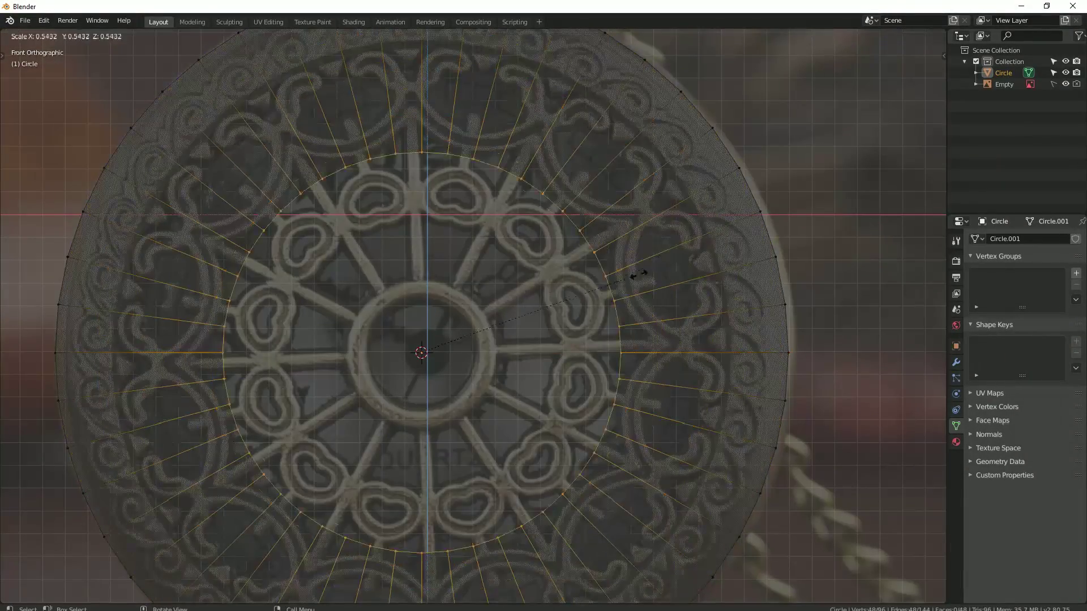
pyautogui.click(498, 329)
pyautogui.hotkey('alt', 'a')
# Step: Add about 25 concentric loop cuts between the inner and outer rings
pyautogui.hotkey('ctrl', 'r')
pyautogui.scroll(8, 535, 269)
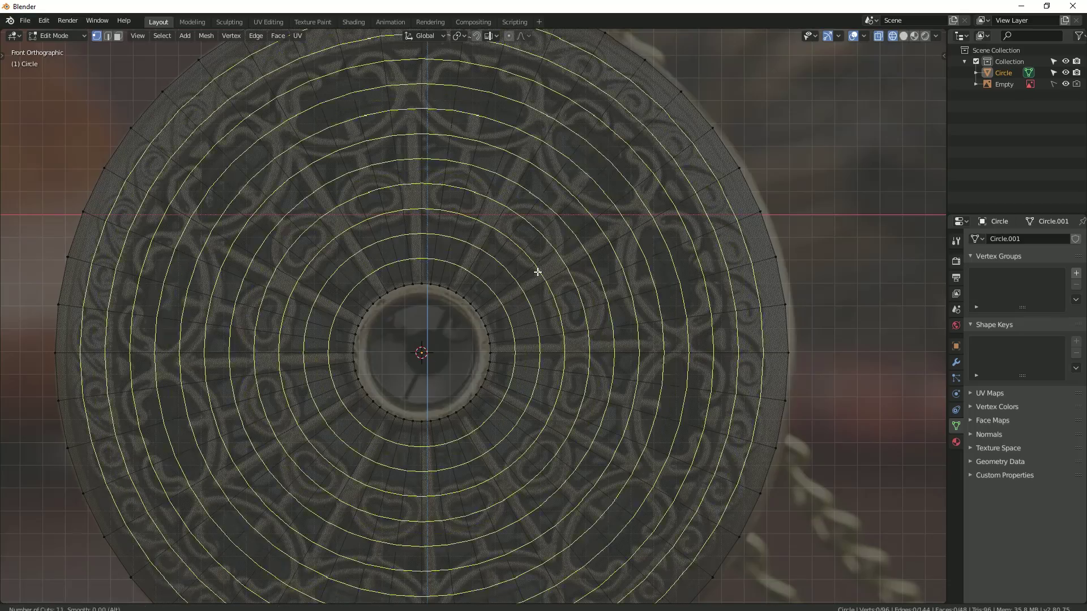
pyautogui.scroll(12, 532, 269)
pyautogui.scroll(6, 532, 269)
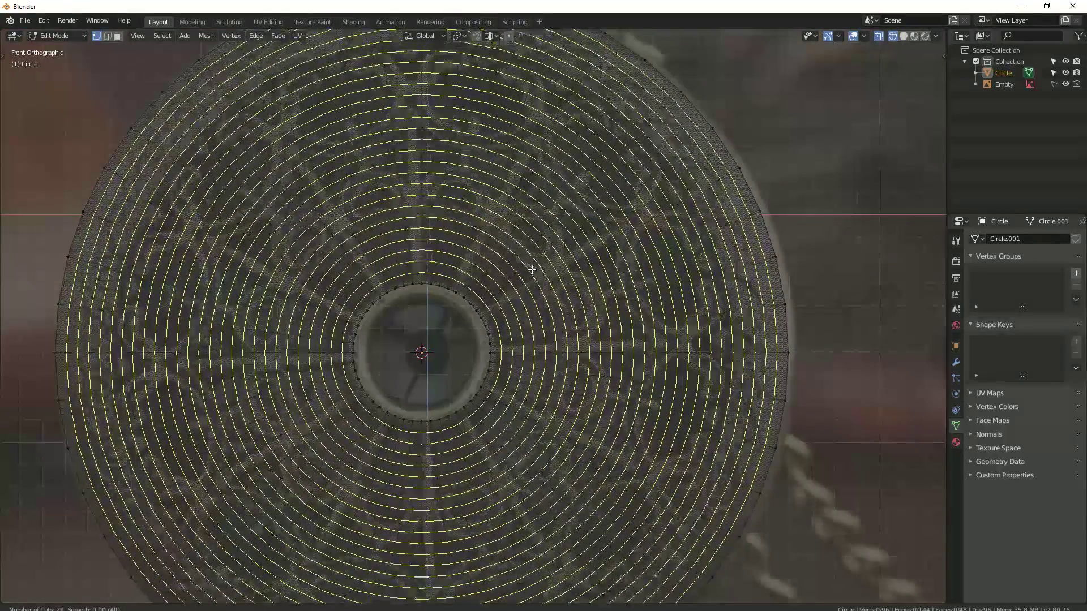
pyautogui.click(532, 269)
# Step: Check the disc in solid shading, then return to front view in Edit Mode
pyautogui.press('a')
pyautogui.press('Tab')
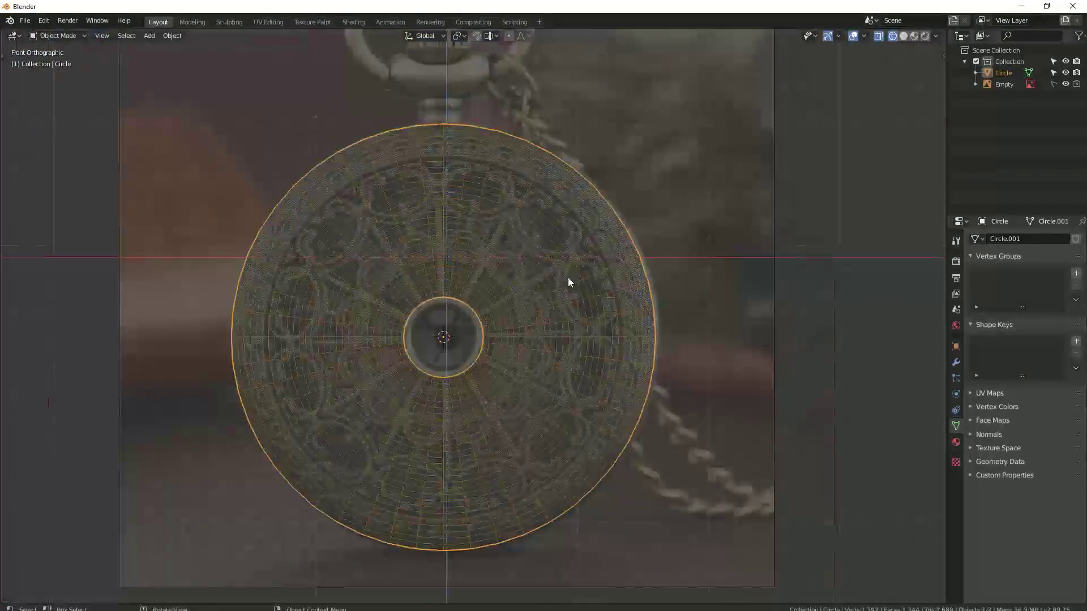
pyautogui.moveTo(568, 284)
pyautogui.mouseDown(button='middle')
pyautogui.moveTo(485, 315)
pyautogui.moveTo(541, 294)
pyautogui.mouseUp(button='middle')
pyautogui.hotkey('shift', 'z')
pyautogui.hotkey('alt', 'a')
pyautogui.click(541, 295)
pyautogui.press('KP_1')
pyautogui.press('Tab')
pyautogui.scroll(5, 474, 299)
pyautogui.scroll(-2, 427, 186)
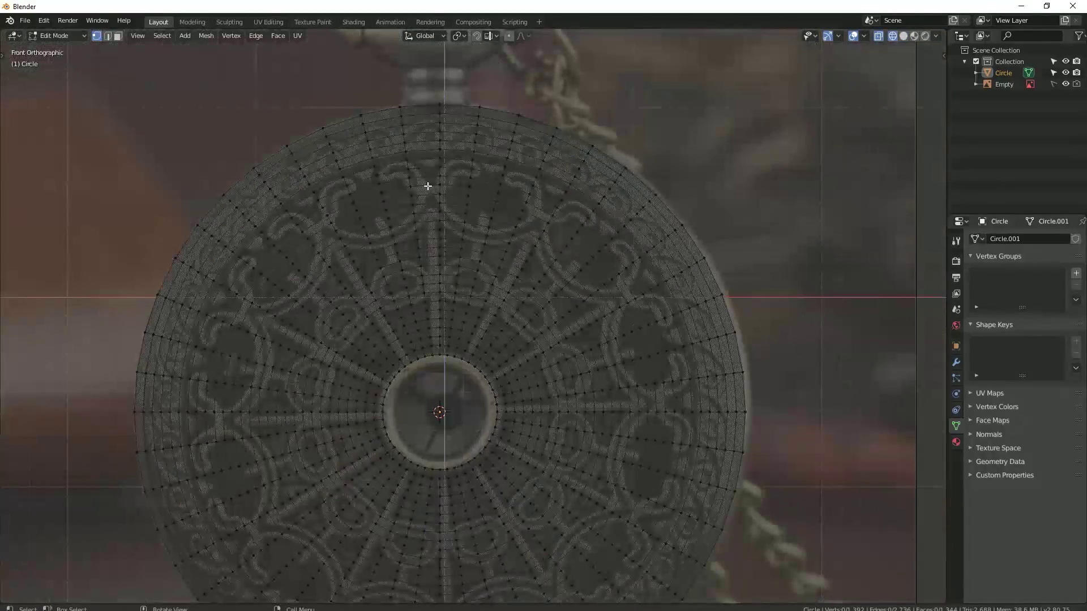
# Step: Keep one top wedge of the disc and delete everything else
pyautogui.keyDown('alt'); pyautogui.click(498, 185); pyautogui.keyUp('alt')
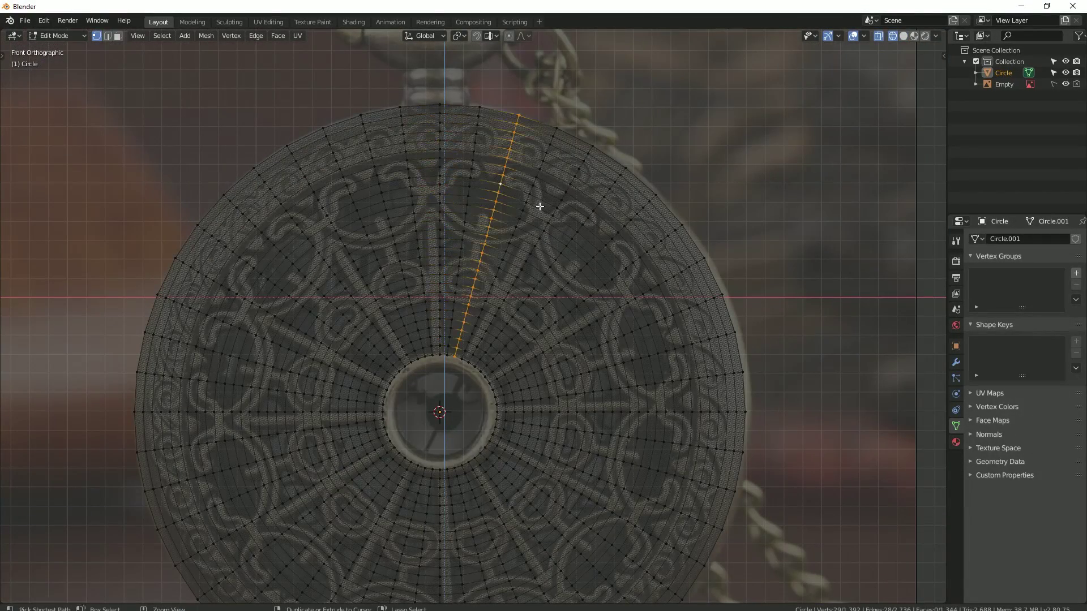
pyautogui.press('ctrl+KP_Add')
pyautogui.press('ctrl+KP_Add')
pyautogui.hotkey('ctrl', 'i')
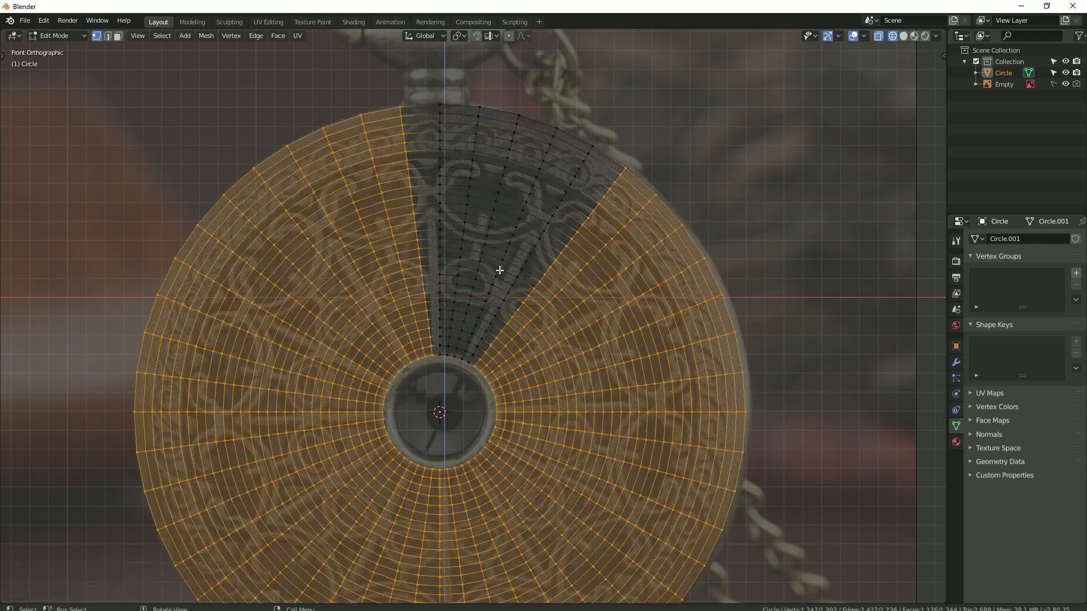
pyautogui.press('x')
pyautogui.click(481, 272)
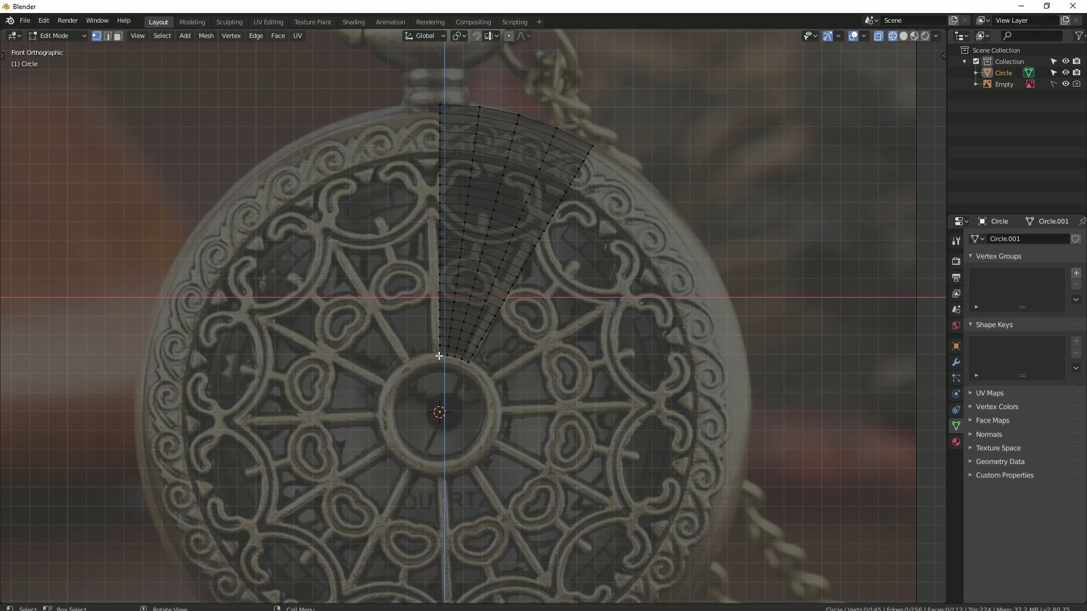
pyautogui.scroll(3, 439, 356)
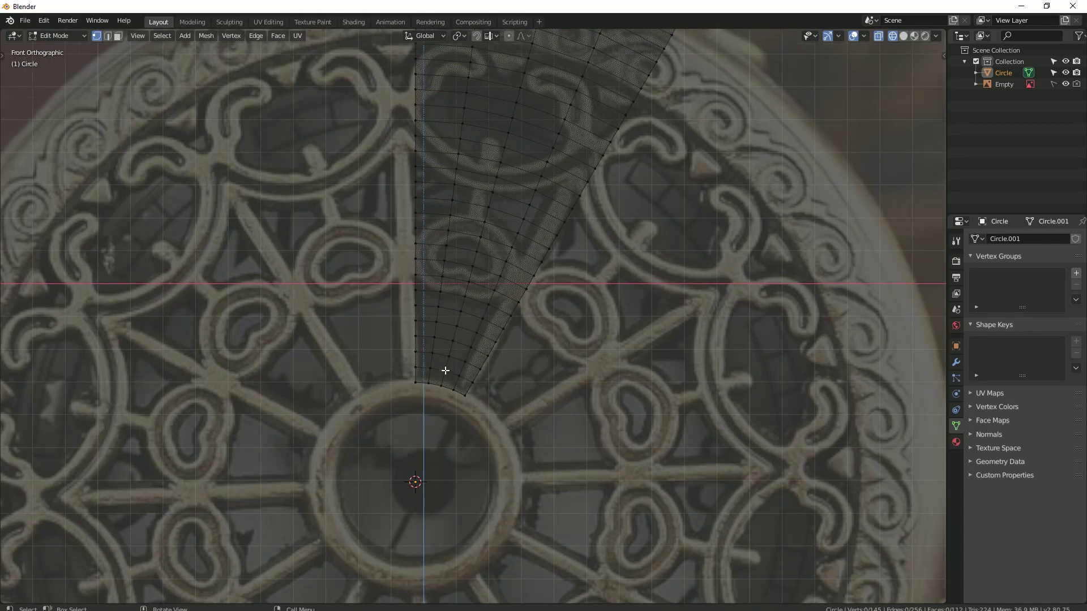
# Step: Return to Object Mode and orbit to view the wedge in perspective
pyautogui.press('Tab')
pyautogui.scroll(-6, 504, 273)
pyautogui.scroll(-5, 477, 290)
pyautogui.hotkey('shift', 'a')
pyautogui.moveTo(477, 290)
pyautogui.mouseDown(button='middle')
pyautogui.moveTo(618, 307)
pyautogui.moveTo(567, 293)
pyautogui.mouseUp(button='middle')
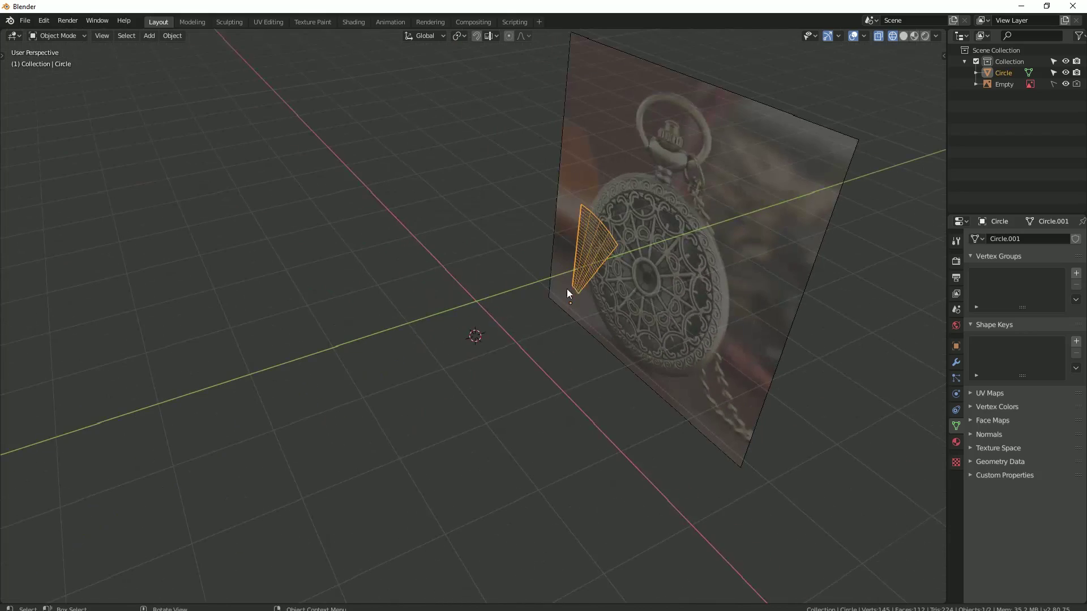
# Step: Set snapping to Vertex in front view and pan toward the watch centre
pyautogui.press('KP_1')
pyautogui.click(487, 36)
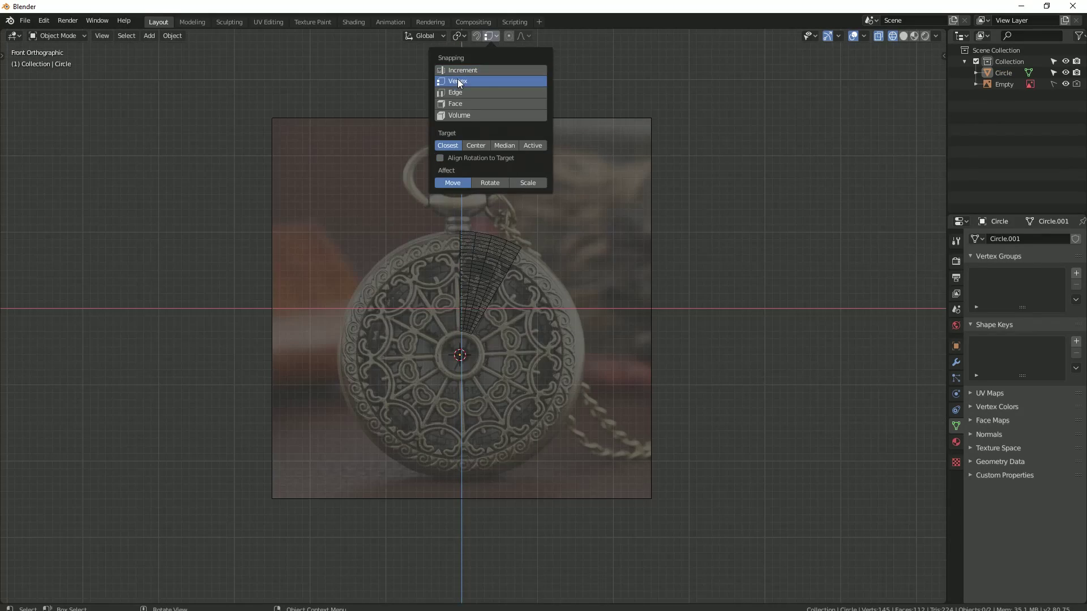
pyautogui.scroll(4, 542, 378)
pyautogui.scroll(2, 497, 322)
pyautogui.hotkey('shift', 'a')
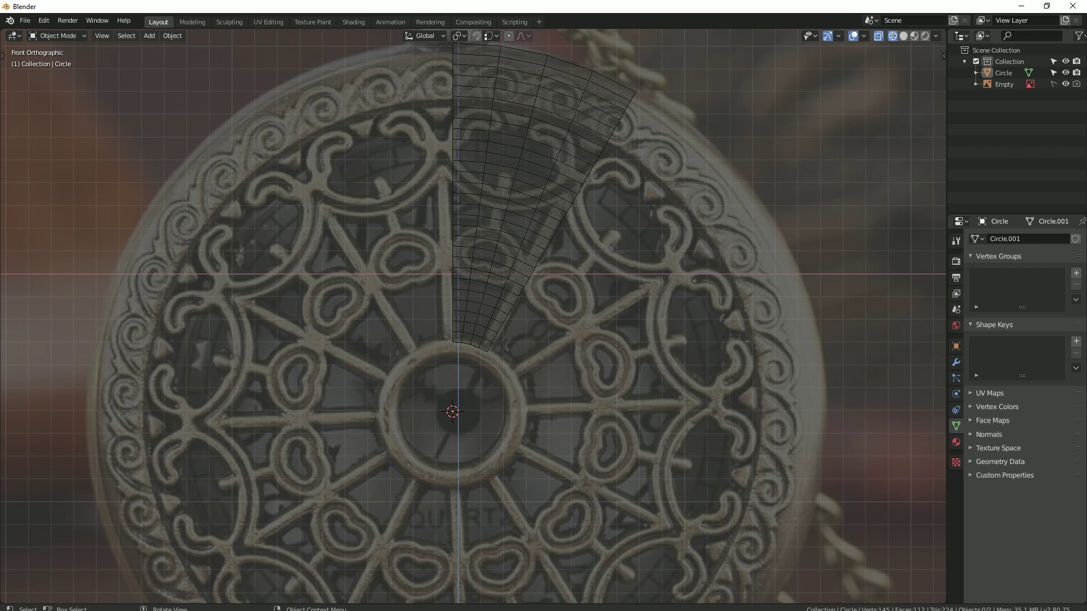
pyautogui.keyDown('shift'); pyautogui.moveTo(484, 192); pyautogui.dragTo(467, 271, button='middle'); pyautogui.keyUp('shift')
# Step: Add a plane mesh near the wedge
pyautogui.hotkey('shift', 'a')
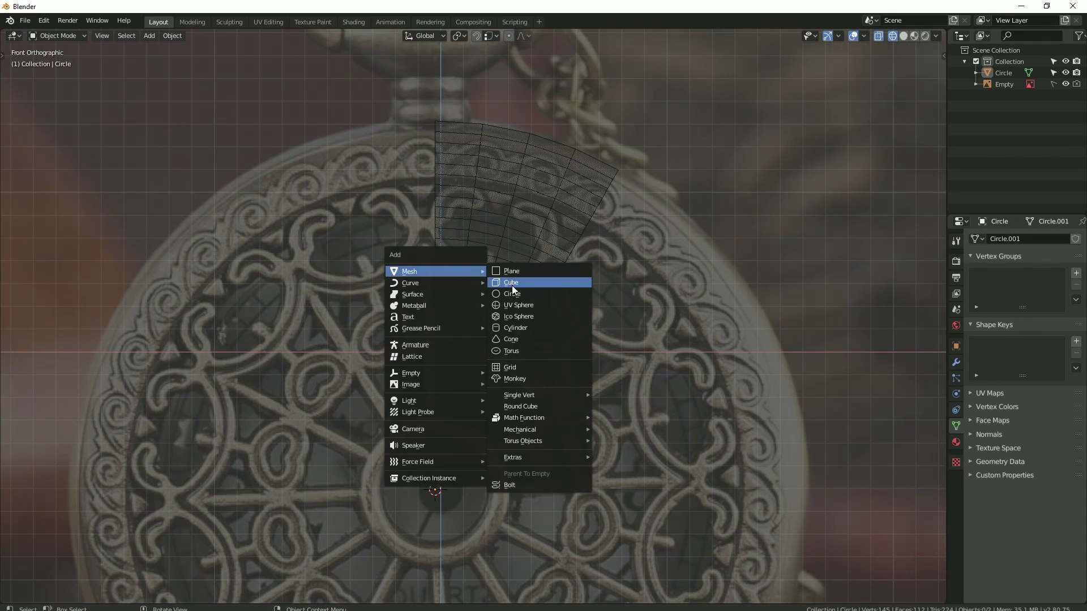
pyautogui.click(509, 271)
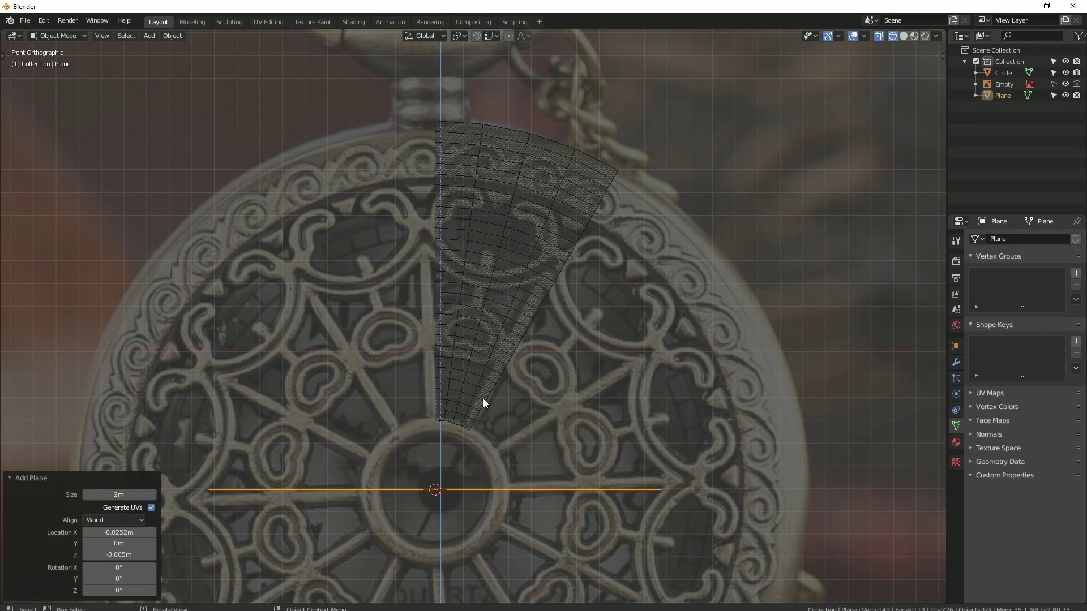
pyautogui.scroll(2, 479, 394)
pyautogui.scroll(3, 475, 373)
pyautogui.scroll(-3, 475, 355)
# Step: Rotate the plane 90° on X and mirror it
pyautogui.press('r')
pyautogui.press('x')
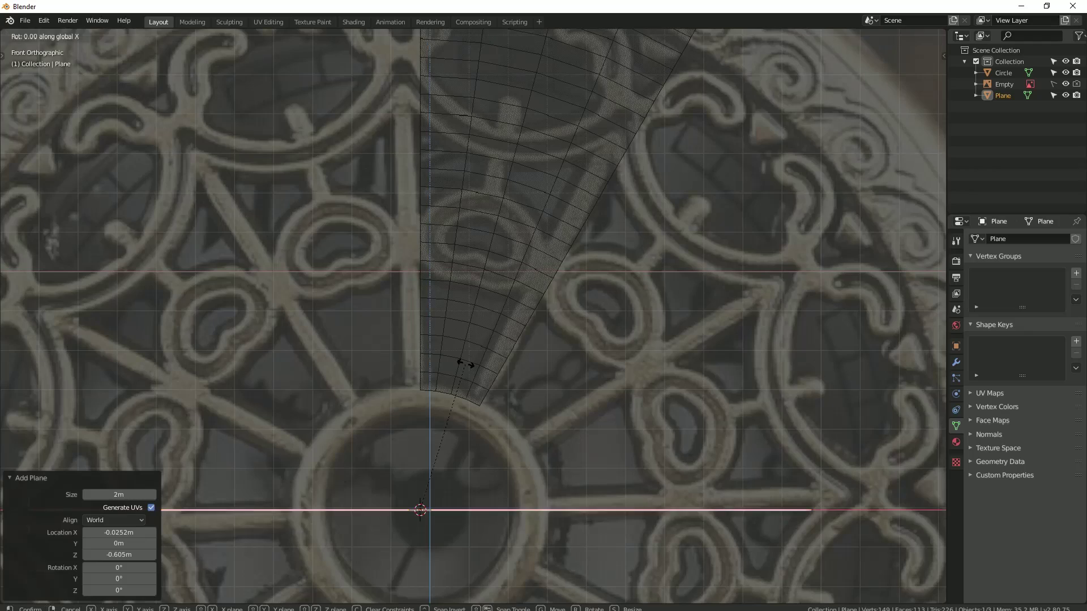
pyautogui.press('9')
pyautogui.press('0')
pyautogui.press('Return')
pyautogui.scroll(-2, 464, 359)
pyautogui.hotkey('alt', 'x')
pyautogui.click(550, 386)
# Step: Enter Edit Mode on the plane and move its top vertex along Z
pyautogui.press('Tab')
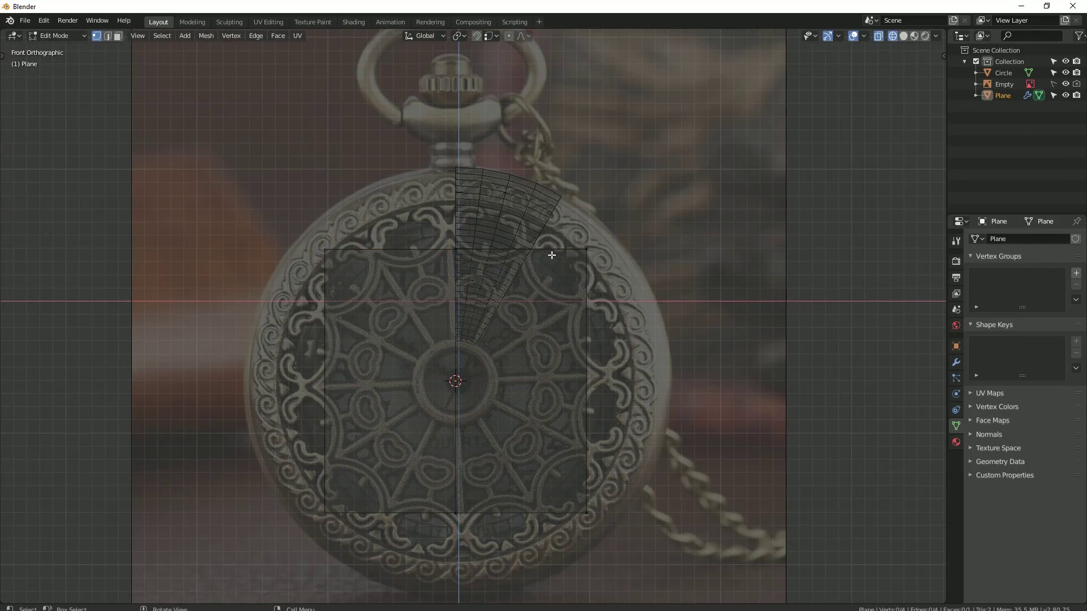
pyautogui.press('a')
pyautogui.scroll(3, 485, 375)
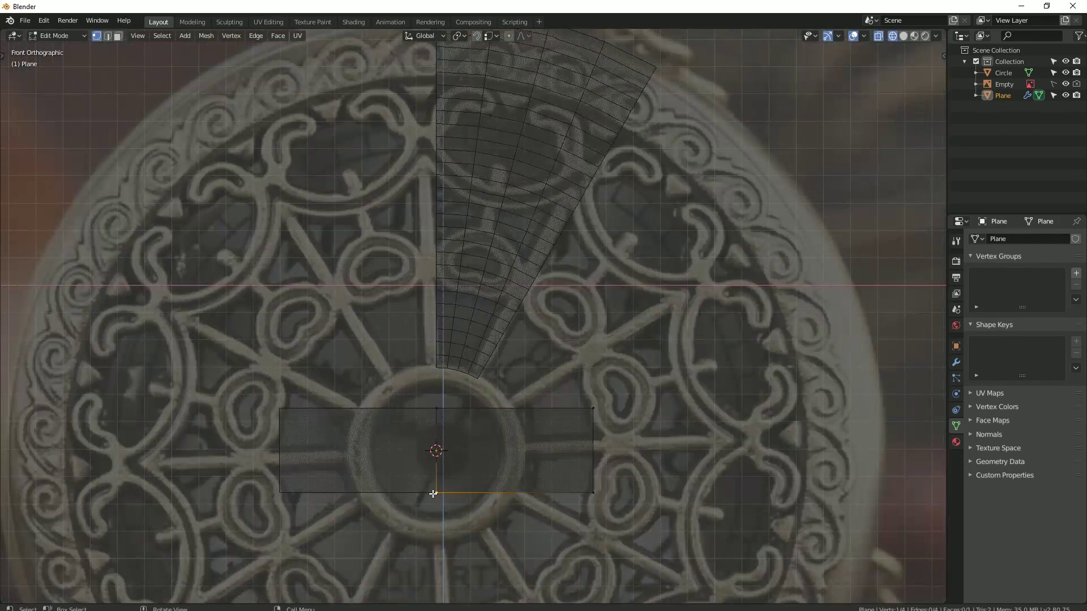
pyautogui.scroll(3, 430, 494)
pyautogui.press('g')
pyautogui.press('z')
pyautogui.click(409, 408)
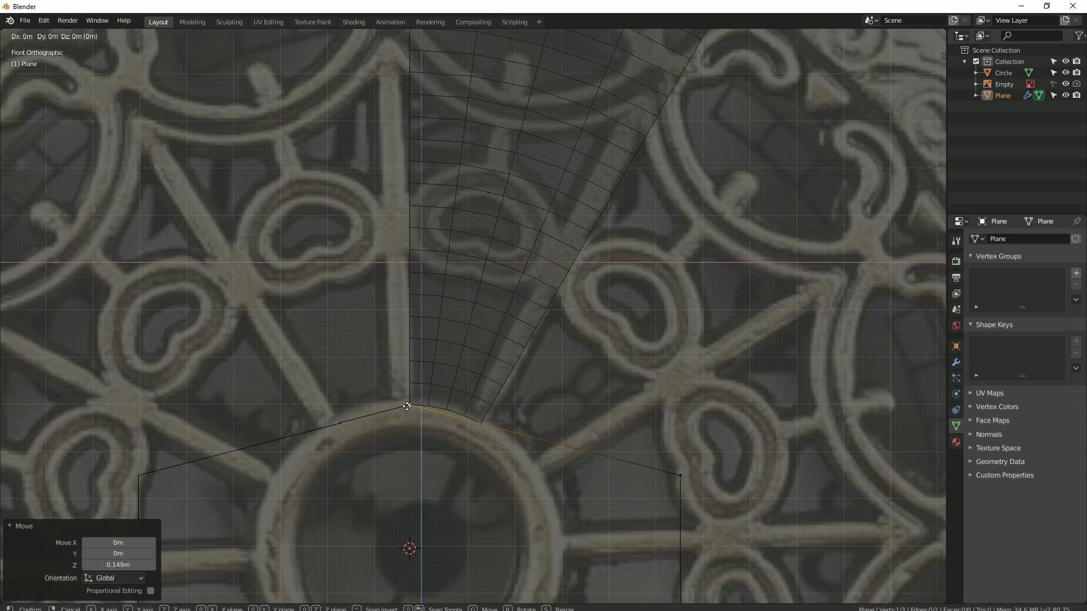
# Step: Move the plane's right-hand vertex onto the wedge's inner right corner
pyautogui.click(680, 475)
pyautogui.press('g')
pyautogui.click(522, 420)
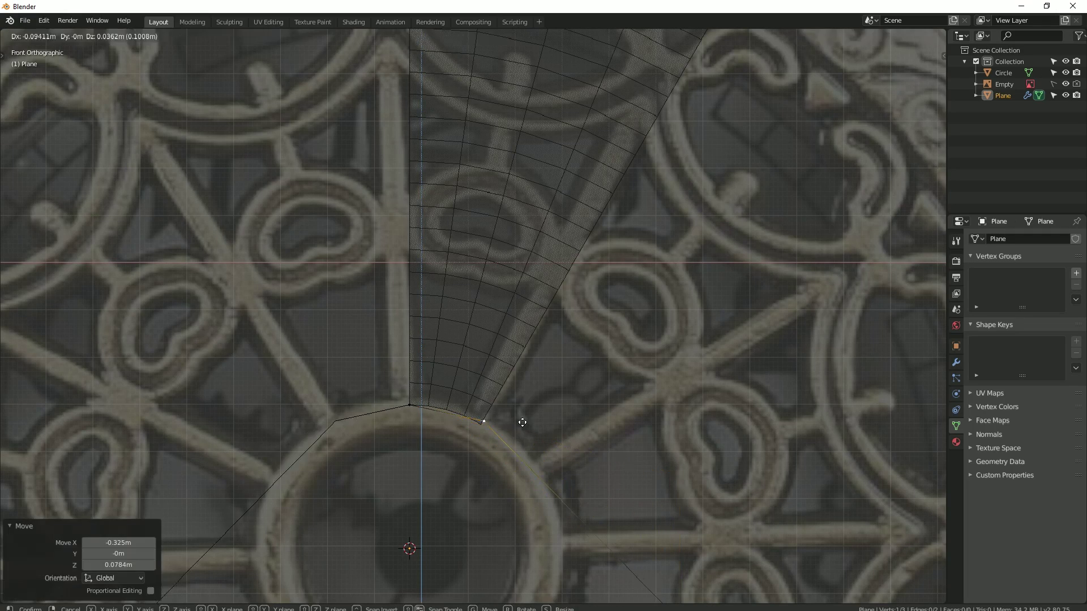
pyautogui.scroll(-2, 624, 532)
pyautogui.press('g')
pyautogui.click(478, 389)
# Step: Select the vertex at the wedge's inner left corner and centre the view there
pyautogui.scroll(5, 534, 449)
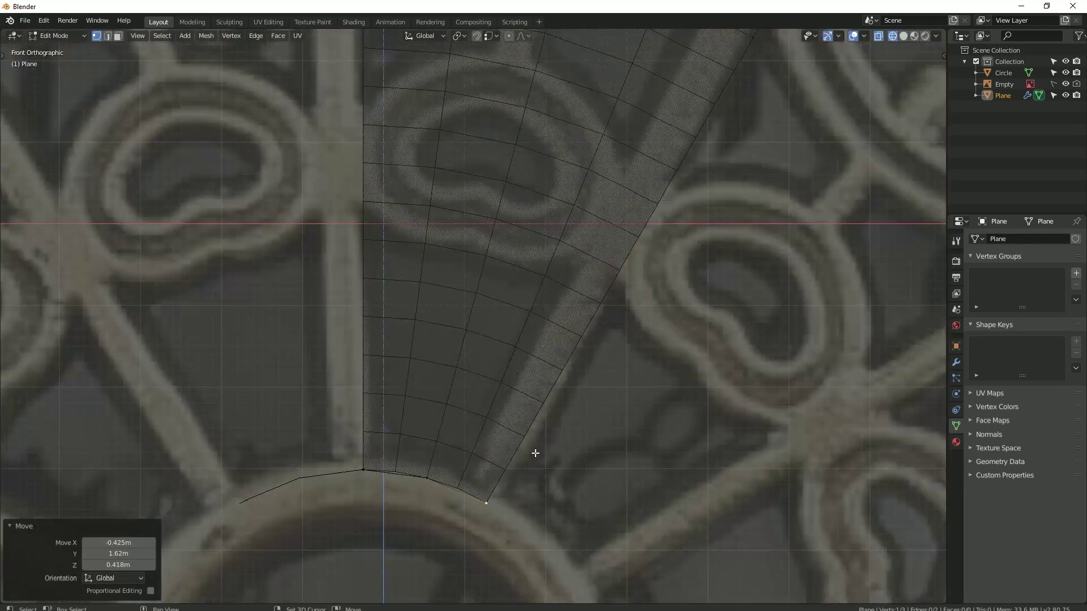
pyautogui.scroll(-7, 544, 323)
pyautogui.scroll(2, 501, 422)
pyautogui.scroll(2, 527, 402)
pyautogui.scroll(2, 524, 433)
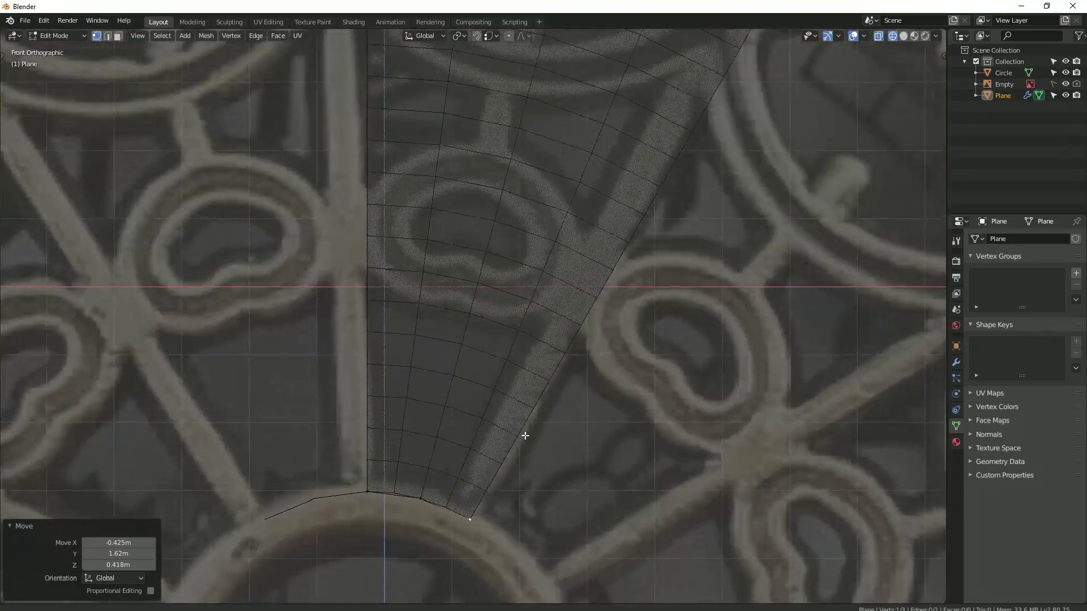
pyautogui.scroll(1, 431, 452)
pyautogui.click(388, 468)
pyautogui.scroll(1, 428, 432)
pyautogui.scroll(-5, 429, 432)
pyautogui.scroll(1, 433, 412)
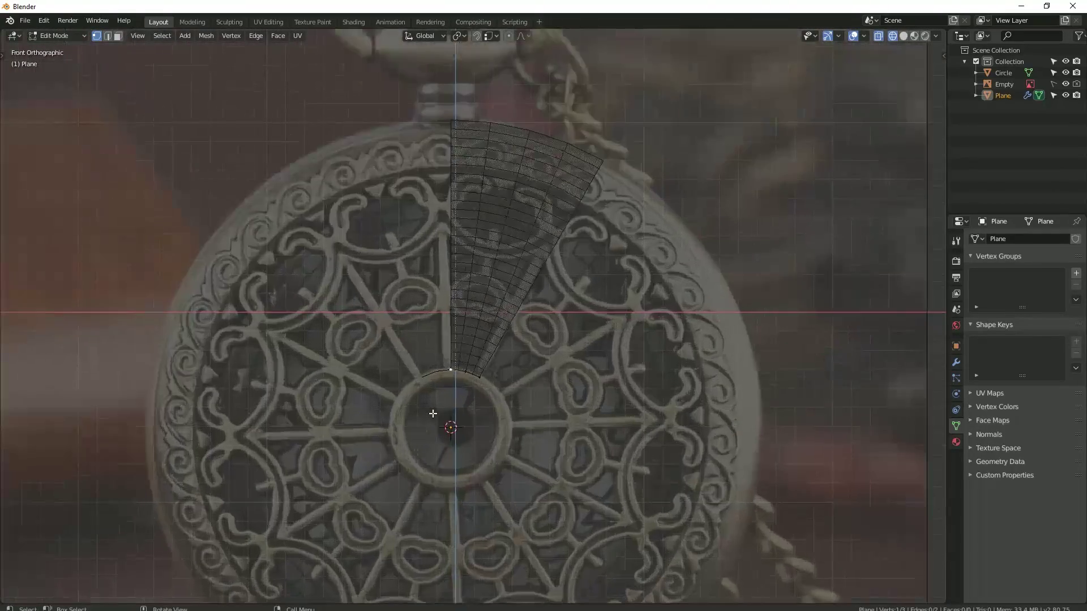
pyautogui.scroll(3, 437, 419)
pyautogui.scroll(1, 453, 427)
pyautogui.keyDown('shift'); pyautogui.moveTo(464, 425); pyautogui.dragTo(458, 424, button='middle'); pyautogui.keyUp('shift')
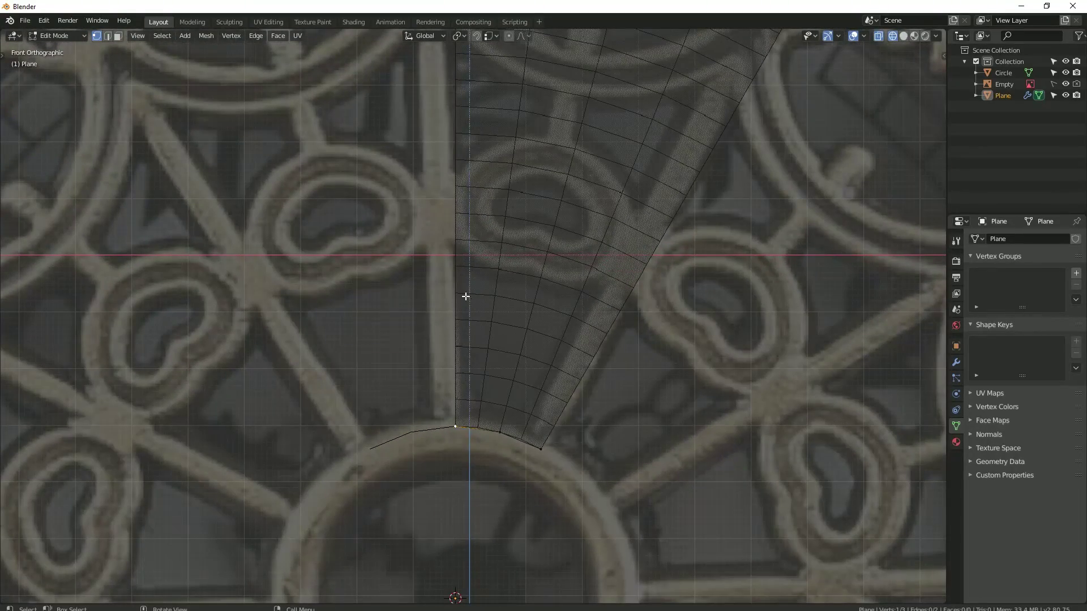
# Step: Extrude the corner vertex straight up along Z and fine-tune its height
pyautogui.press('e')
pyautogui.press('z')
pyautogui.click(456, 263)
pyautogui.press('g')
pyautogui.press('z')
pyautogui.click(464, 256)
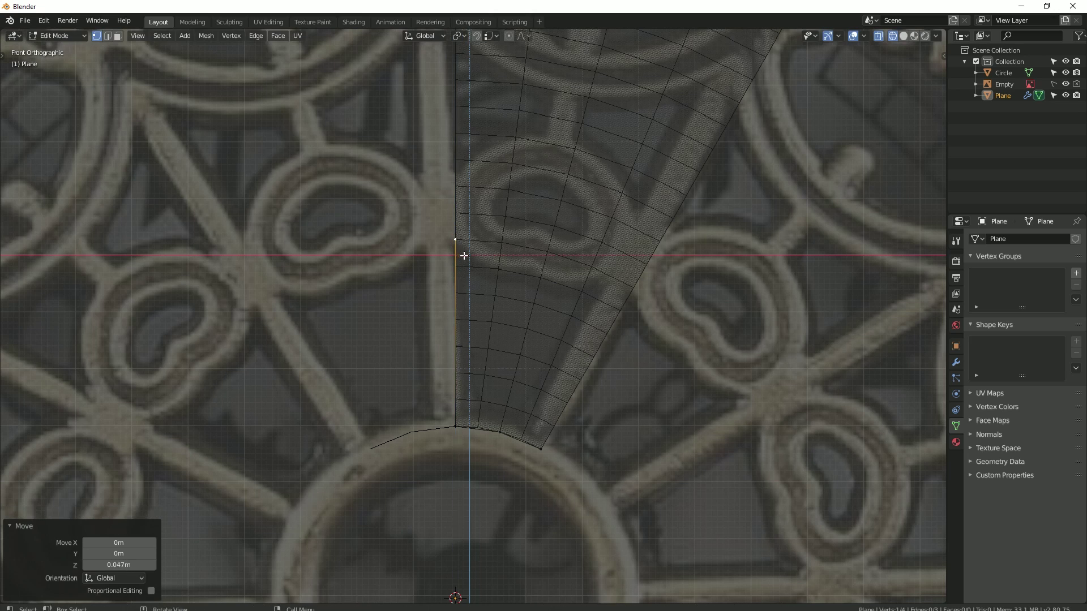
# Step: Extrude a further vertex and move it into place, checking the Mirror modifier settings
pyautogui.press('e')
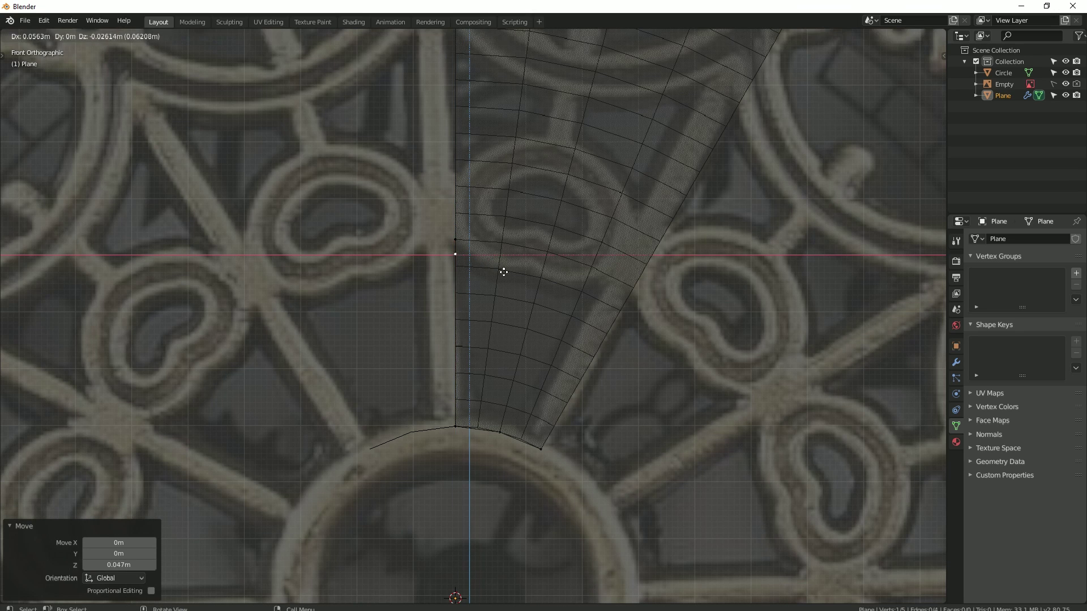
pyautogui.click(498, 263)
pyautogui.click(956, 362)
pyautogui.press('g')
pyautogui.click(622, 274)
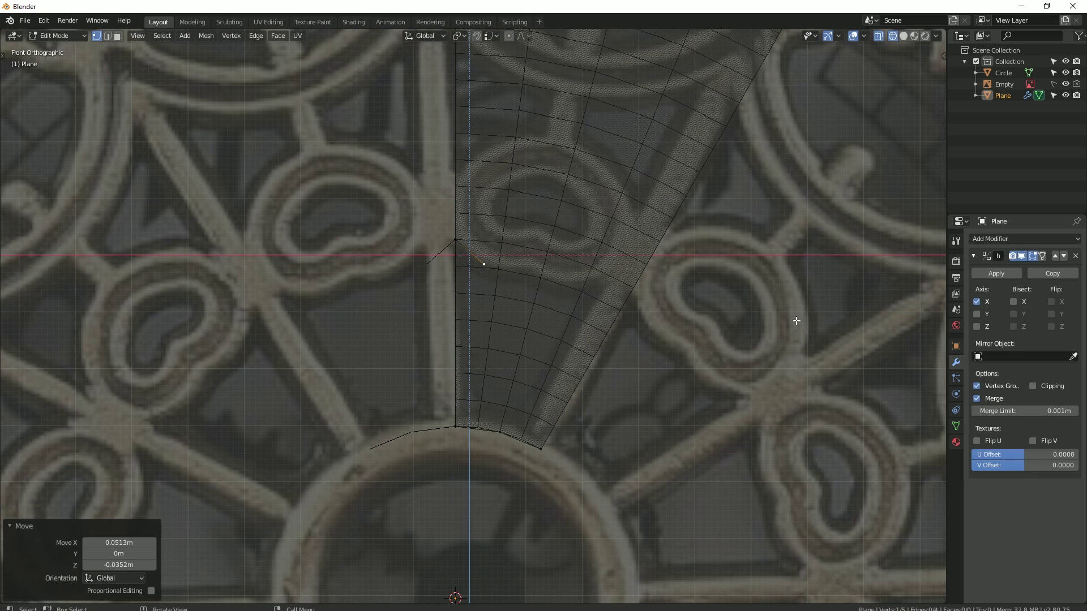
# Step: Extrude another vertex upward and shift it along X to shape the spoke's edge
pyautogui.press('Tab')
pyautogui.scroll(-2, 491, 279)
pyautogui.scroll(-3, 640, 310)
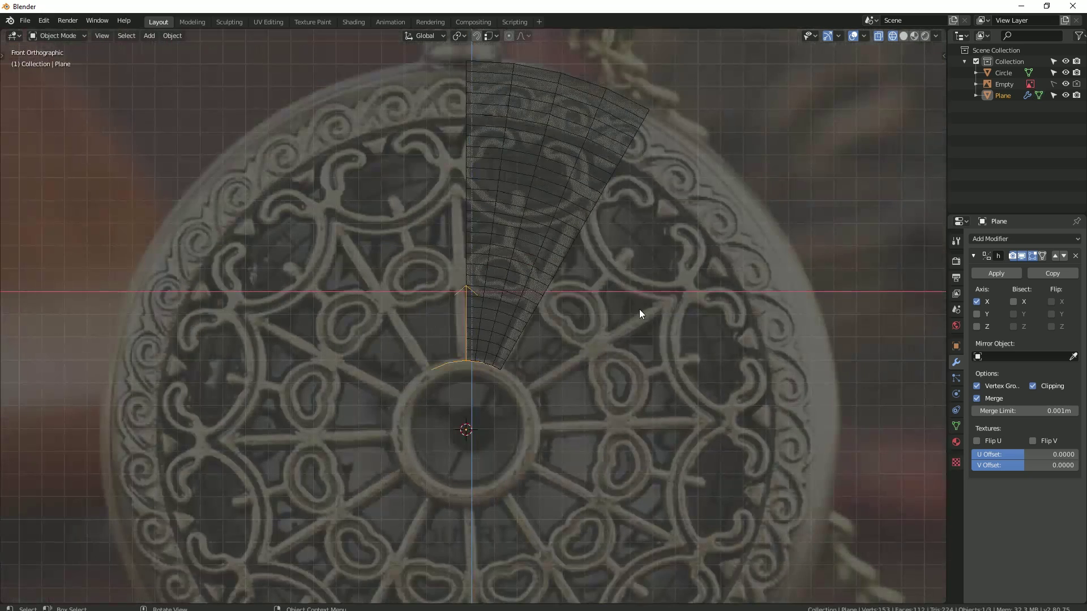
pyautogui.scroll(2, 644, 303)
pyautogui.scroll(2, 480, 266)
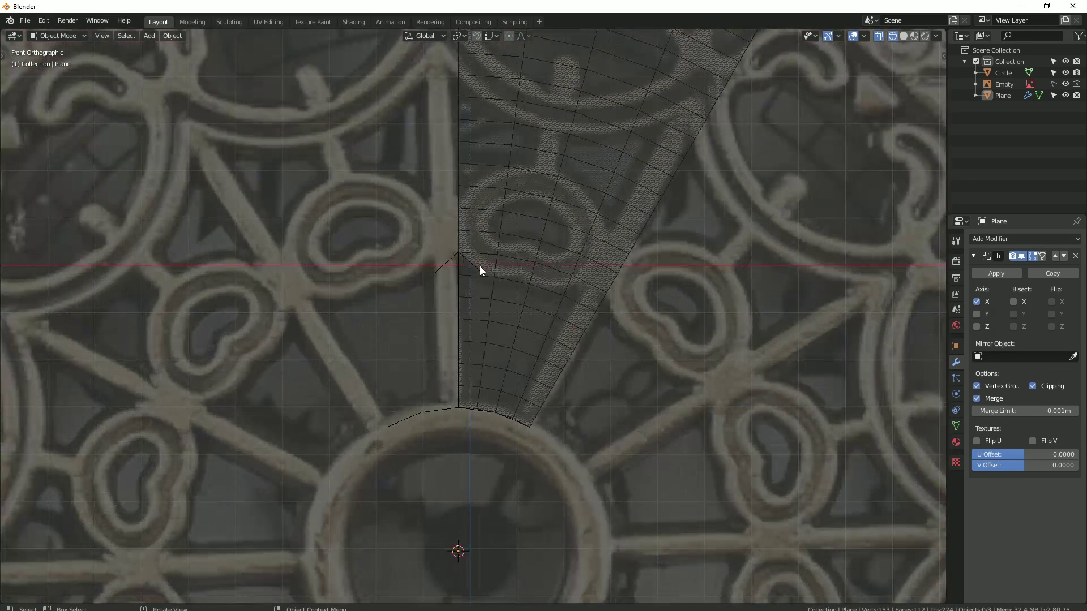
pyautogui.scroll(2, 481, 278)
pyautogui.press('e')
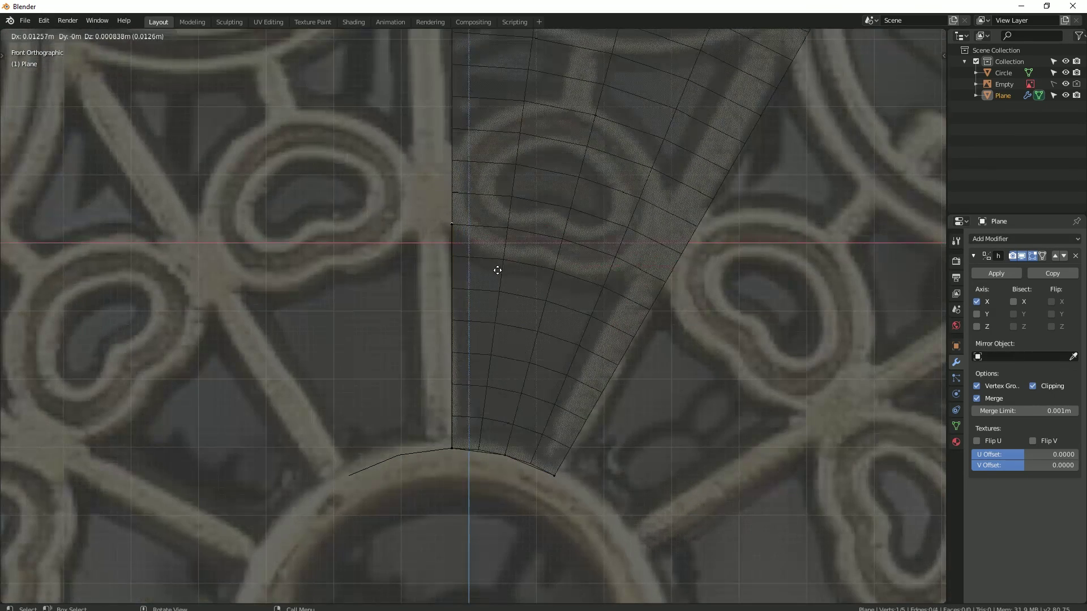
pyautogui.click(497, 267)
pyautogui.press('g')
pyautogui.press('x')
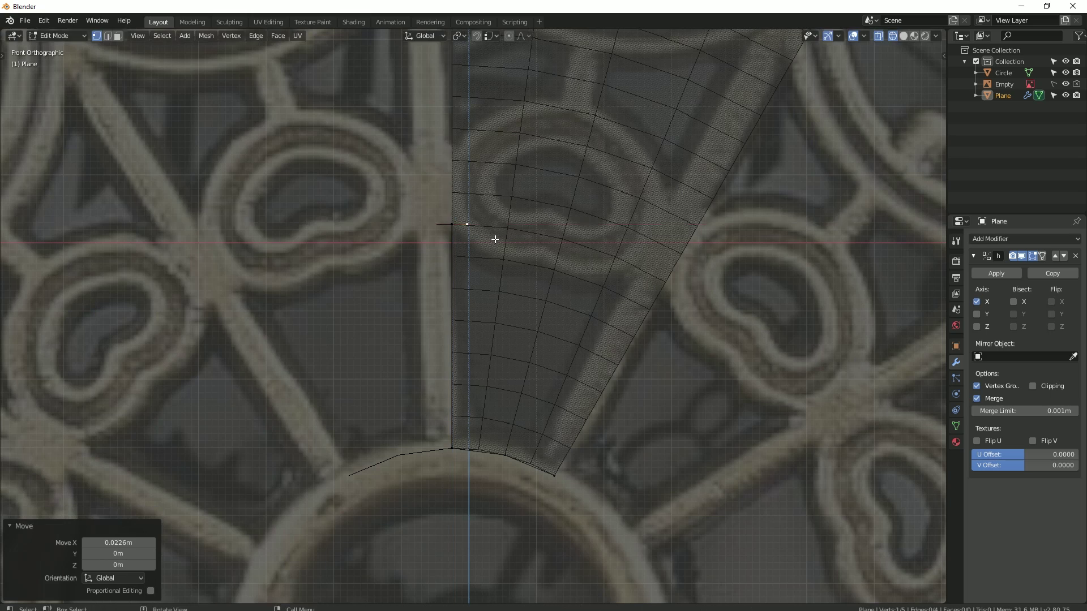
pyautogui.click(488, 230)
pyautogui.scroll(1, 430, 409)
# Step: Subdivide the left edge and position the new vertex it creates
pyautogui.rightClick(331, 340)
pyautogui.click(330, 340)
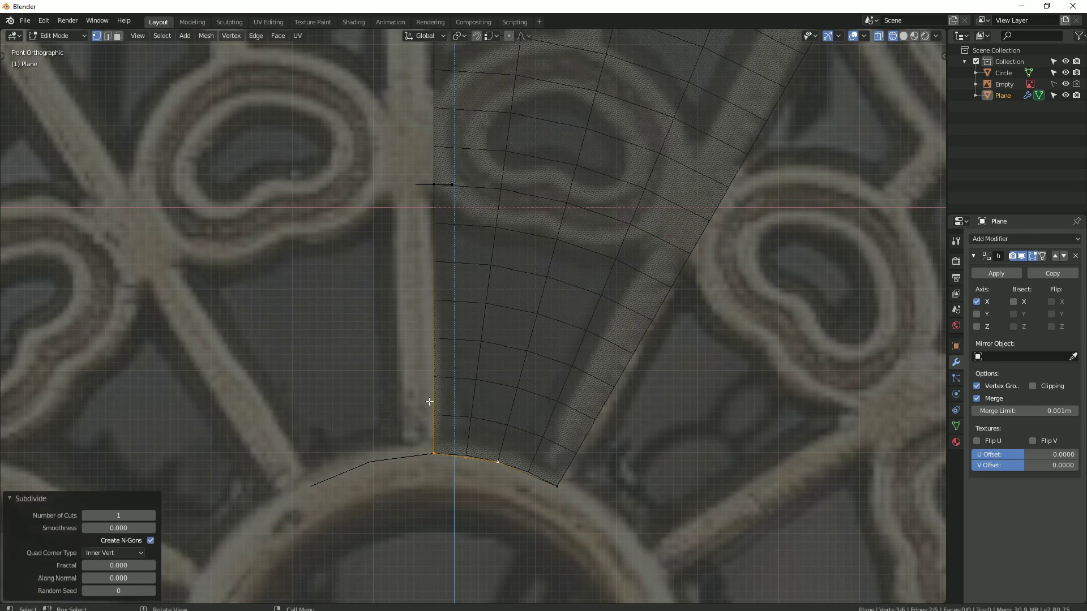
pyautogui.click(457, 462)
pyautogui.press('g')
pyautogui.click(460, 456)
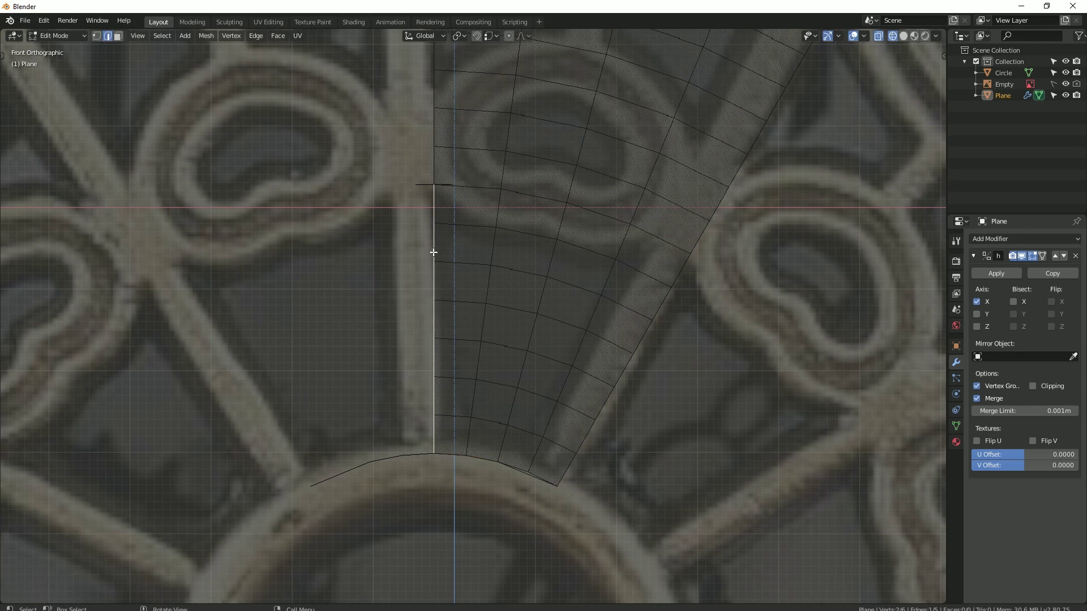
# Step: Fill a face beside the left edge and move the bottom vertex onto the centre line
pyautogui.press('f')
pyautogui.keyDown('alt'); pyautogui.click(469, 455); pyautogui.keyUp('alt')
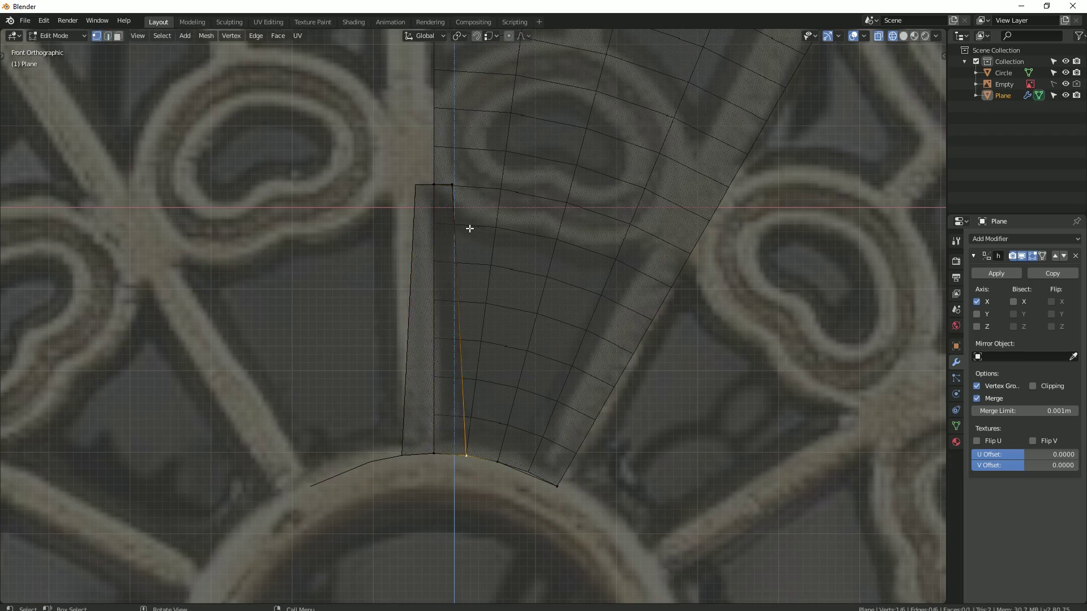
pyautogui.press('g')
pyautogui.hotkey('shift', 'z')
pyautogui.click(453, 184)
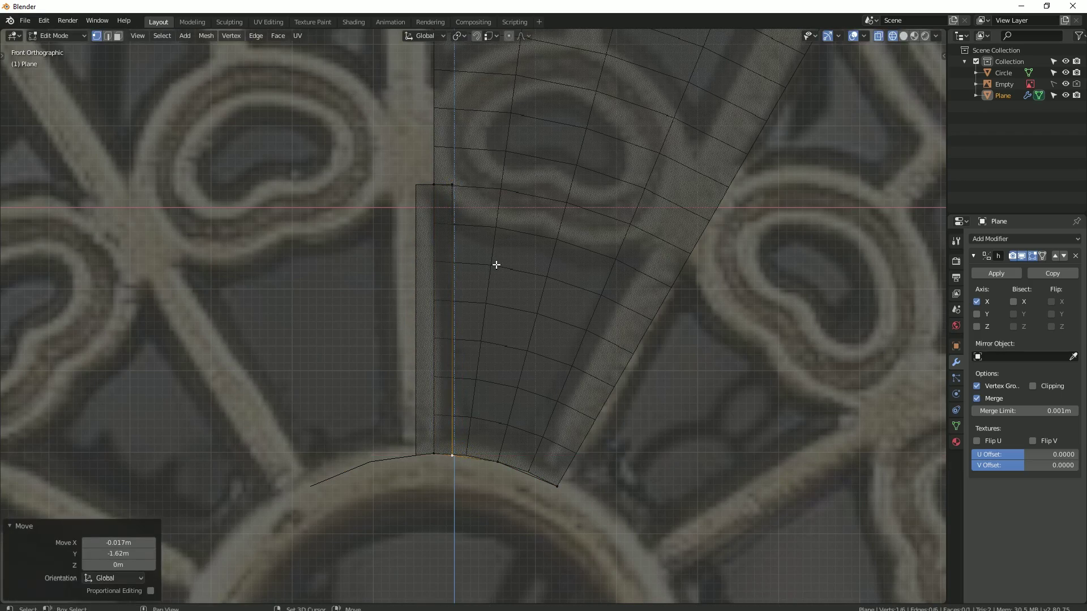
pyautogui.press('g')
pyautogui.click(452, 461)
# Step: Bring the strip's top into view and start extruding a vertex from it
pyautogui.scroll(4, 483, 340)
pyautogui.scroll(3, 469, 360)
pyautogui.scroll(1, 467, 383)
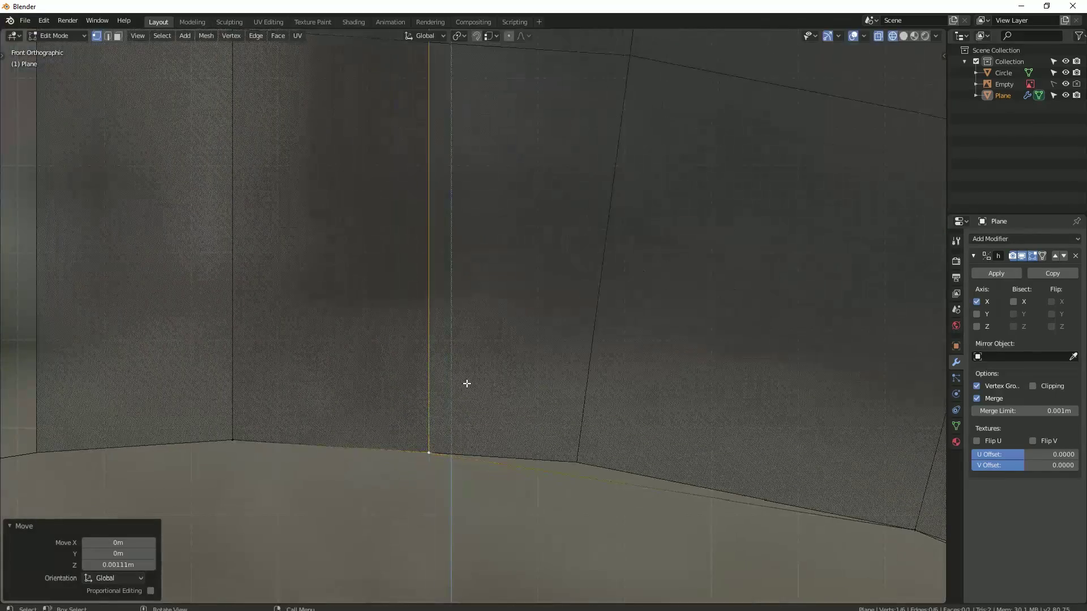
pyautogui.scroll(-4, 467, 383)
pyautogui.scroll(-2, 480, 340)
pyautogui.scroll(-1, 488, 306)
pyautogui.keyDown('shift'); pyautogui.moveTo(458, 308); pyautogui.dragTo(413, 241, button='middle'); pyautogui.keyUp('shift')
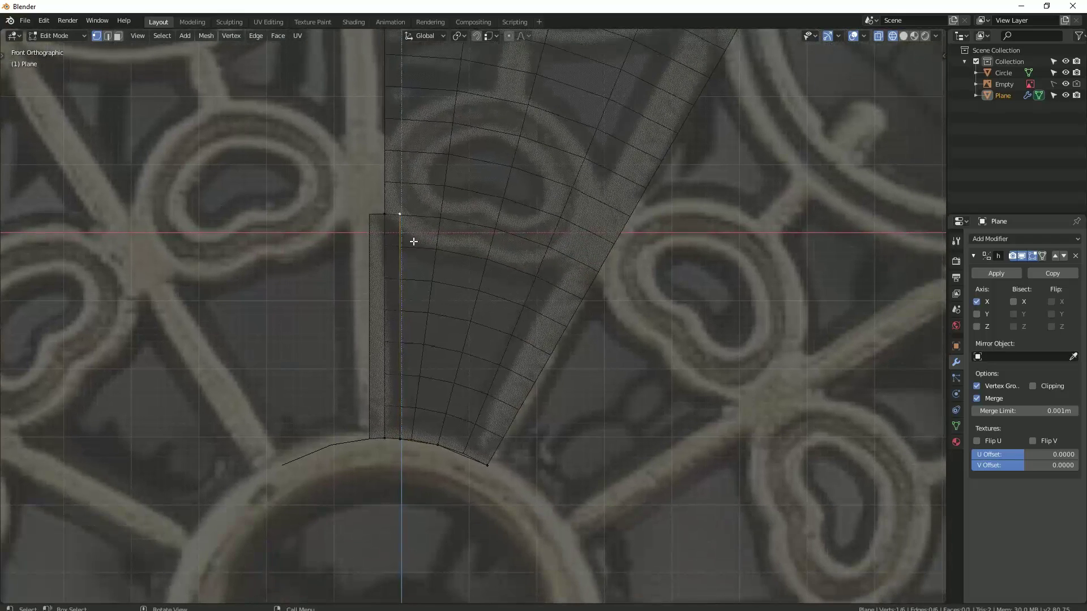
pyautogui.press('e')
# Step: Finish the spoke with a vertically extruded pointed tip and return to Object Mode
pyautogui.press('z')
pyautogui.click(403, 249)
pyautogui.press('Tab')
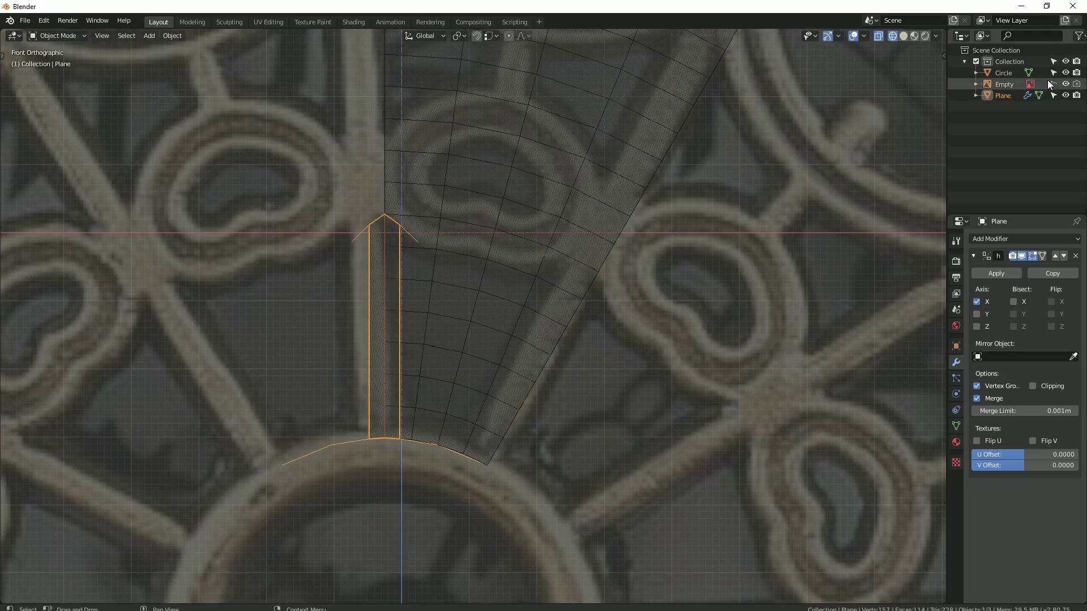
pyautogui.scroll(-5, 687, 296)
pyautogui.scroll(4, 681, 298)
# Step: Try moving the Empty along X, then cancel the move
pyautogui.press('g')
pyautogui.press('x')
pyautogui.scroll(-2, 681, 298)
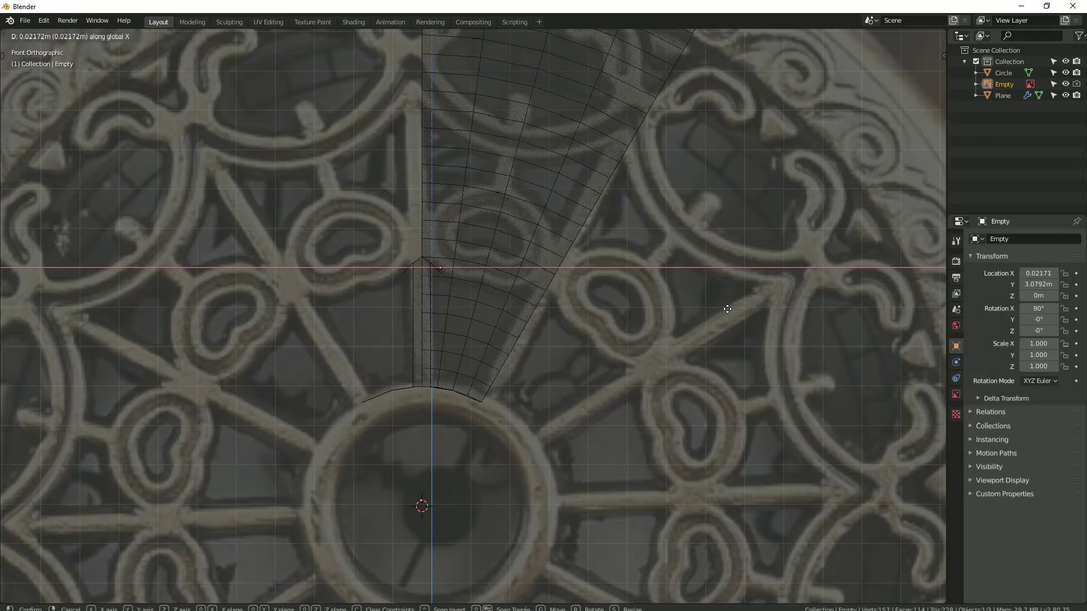
pyautogui.rightClick(724, 311)
pyautogui.scroll(-3, 725, 310)
pyautogui.scroll(2, 647, 263)
# Step: Rotate the Empty to about 2.88°, then deselect everything
pyautogui.press('r')
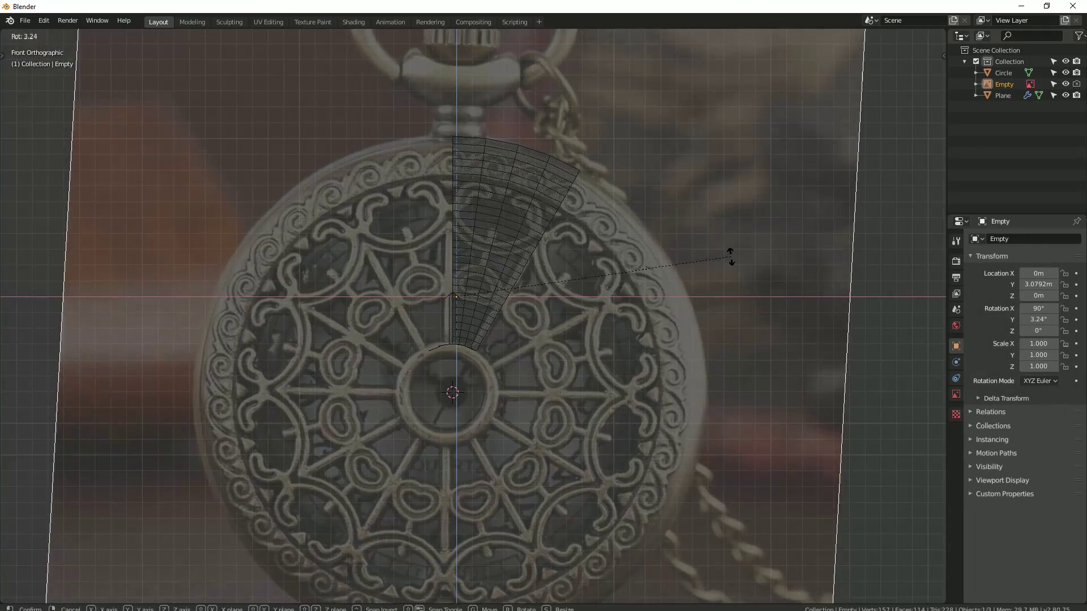
pyautogui.click(645, 261)
pyautogui.scroll(2, 644, 260)
pyautogui.scroll(2, 641, 277)
pyautogui.scroll(1, 641, 277)
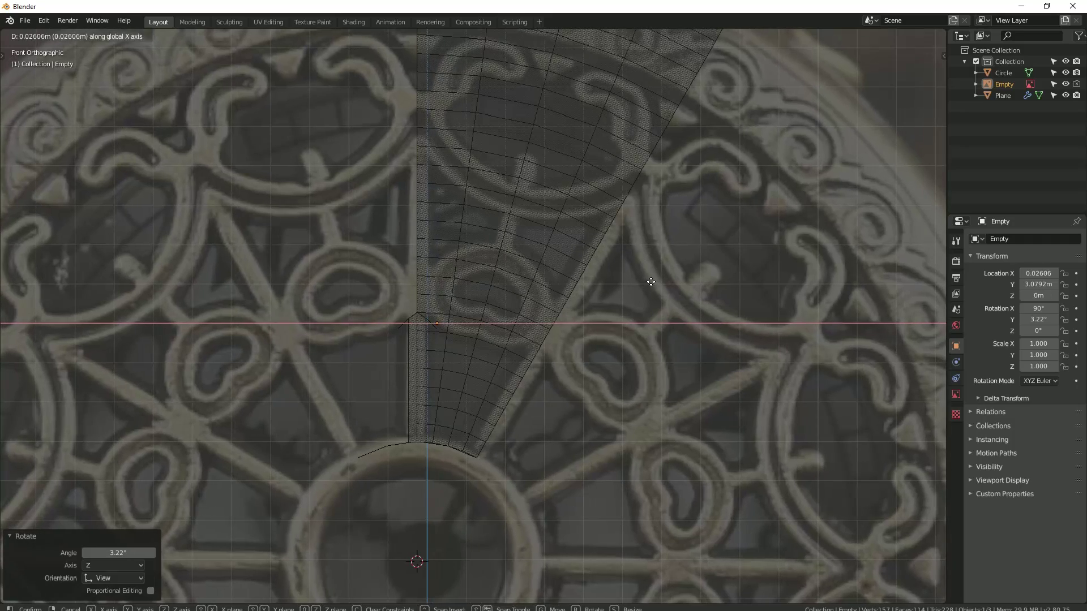
pyautogui.press('r')
pyautogui.click(685, 267)
pyautogui.hotkey('alt', 'a')
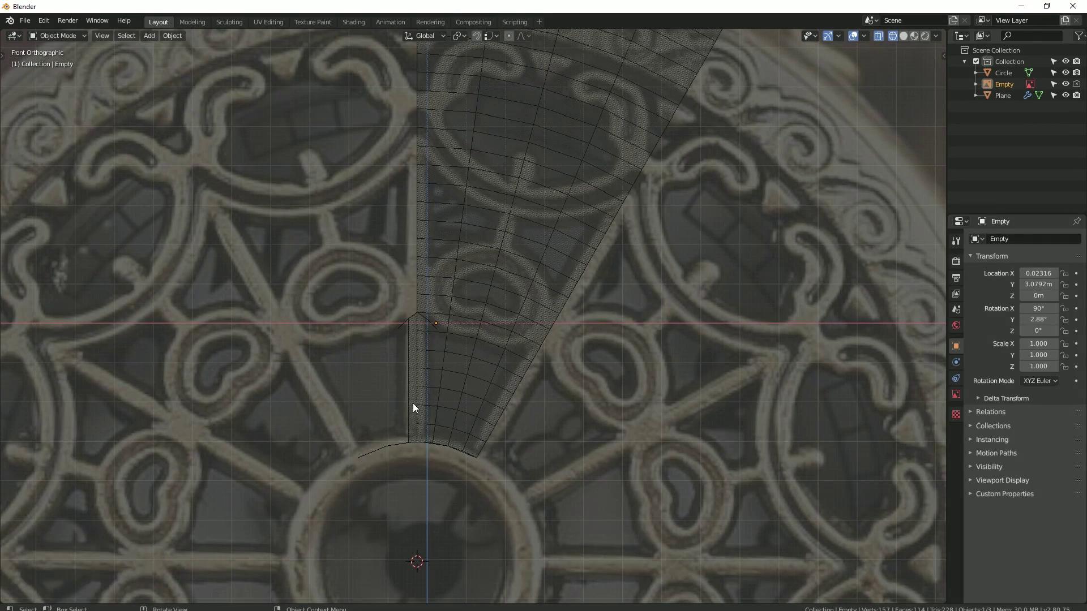
# Step: Enter Edit Mode on the Plane and adjust the spoke tip vertex's height along Z
pyautogui.click(413, 403)
pyautogui.press('Tab')
pyautogui.scroll(2, 418, 381)
pyautogui.scroll(2, 401, 284)
pyautogui.click(399, 274)
pyautogui.press('g')
pyautogui.press('z')
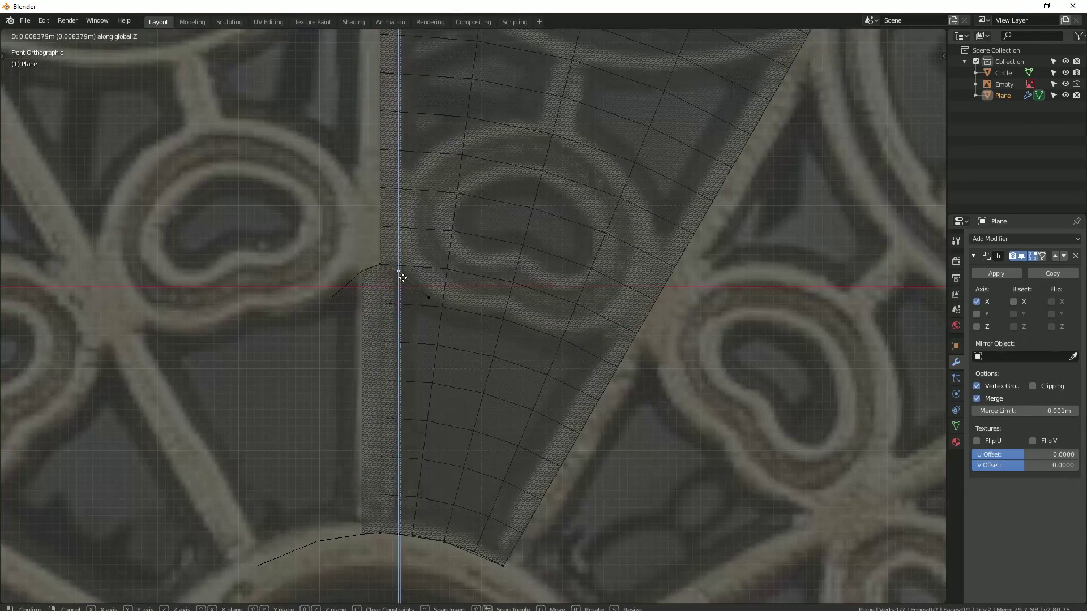
pyautogui.click(402, 278)
# Step: Extrude vertices along the scroll outline and slide one into place with Shift+V
pyautogui.scroll(-1, 435, 298)
pyautogui.press('e')
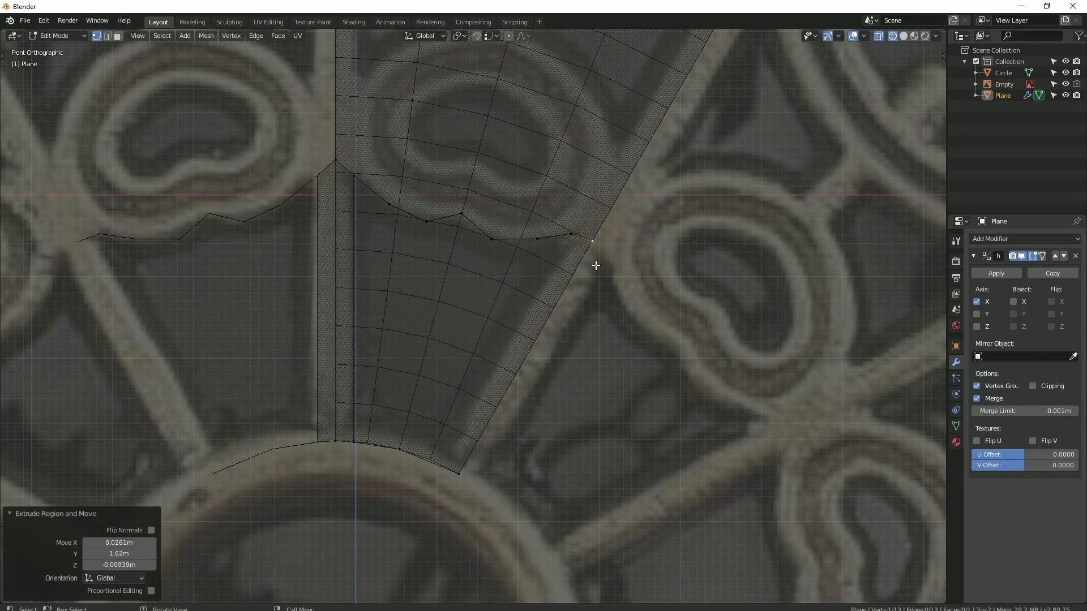
pyautogui.scroll(1, 485, 388)
pyautogui.scroll(1, 553, 315)
pyautogui.press('e')
pyautogui.scroll(2, 577, 232)
pyautogui.hotkey('shift', 'v')
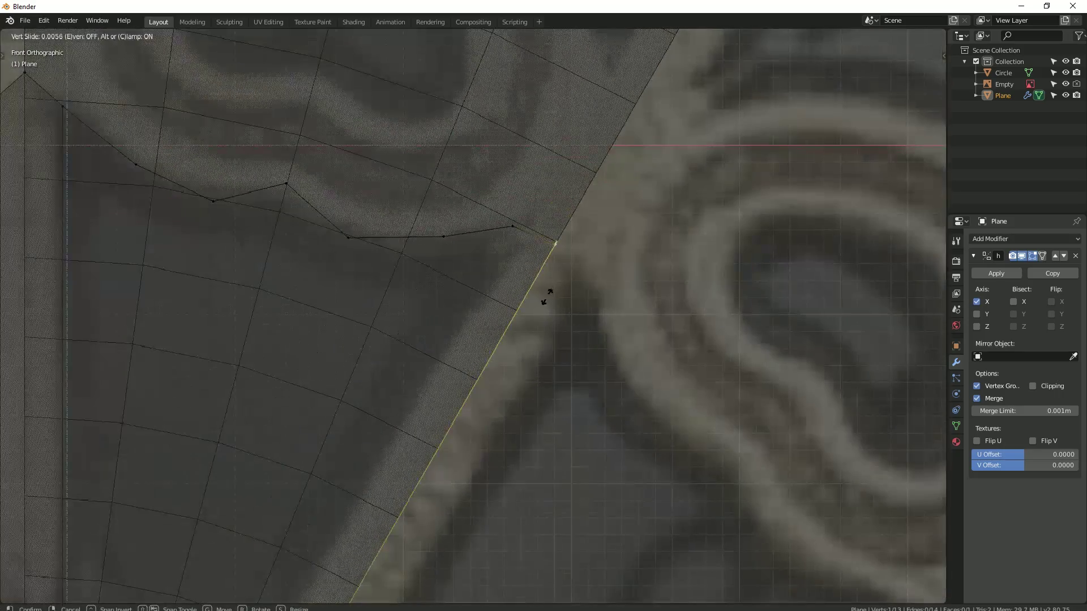
pyautogui.click(546, 300)
# Step: Add a second vertex to the selection, pan to it, and switch to vertex select mode
pyautogui.scroll(-2, 546, 298)
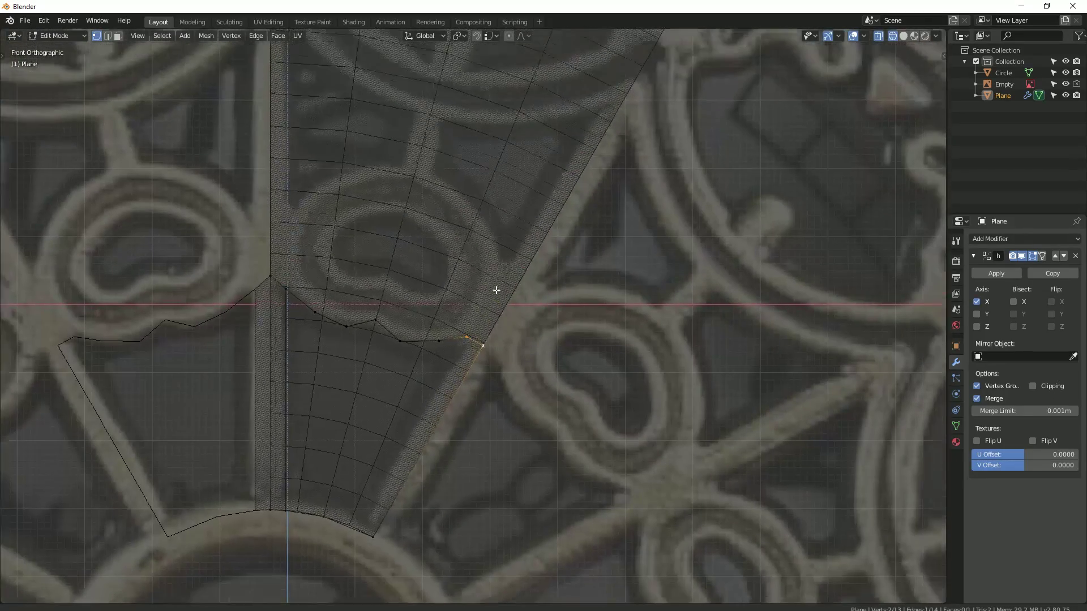
pyautogui.keyDown('shift'); pyautogui.click(480, 353); pyautogui.keyUp('shift')
pyautogui.scroll(-1, 482, 284)
pyautogui.scroll(2, 482, 287)
pyautogui.keyDown('shift'); pyautogui.moveTo(482, 289); pyautogui.dragTo(569, 226, button='middle'); pyautogui.keyUp('shift')
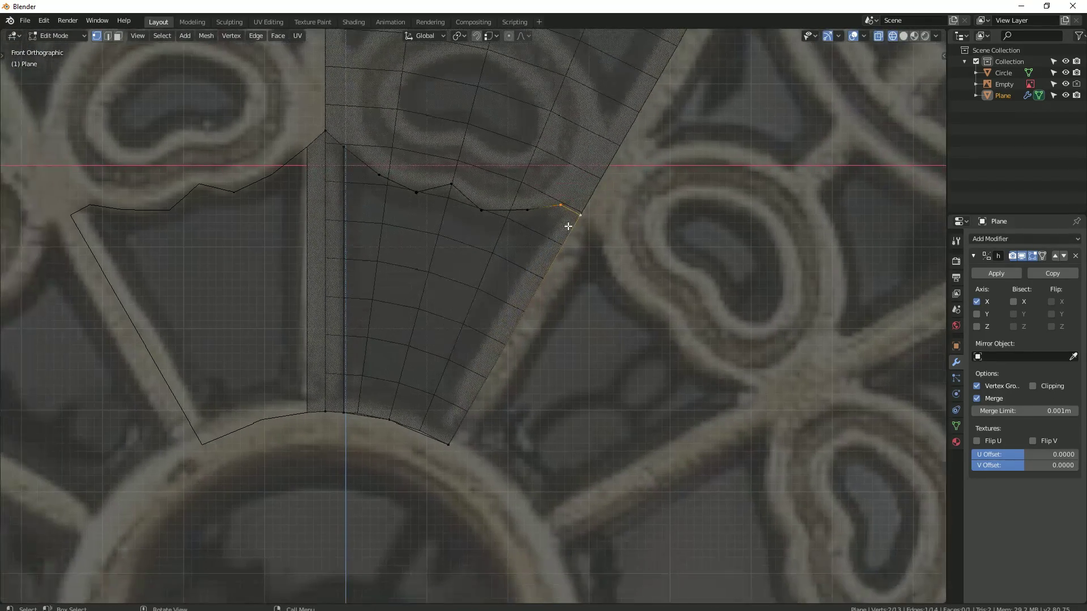
pyautogui.press('1')
pyautogui.scroll(2, 461, 337)
# Step: Subdivide between the selected outline vertices and pick a vertex near the mirror axis
pyautogui.rightClick(329, 325)
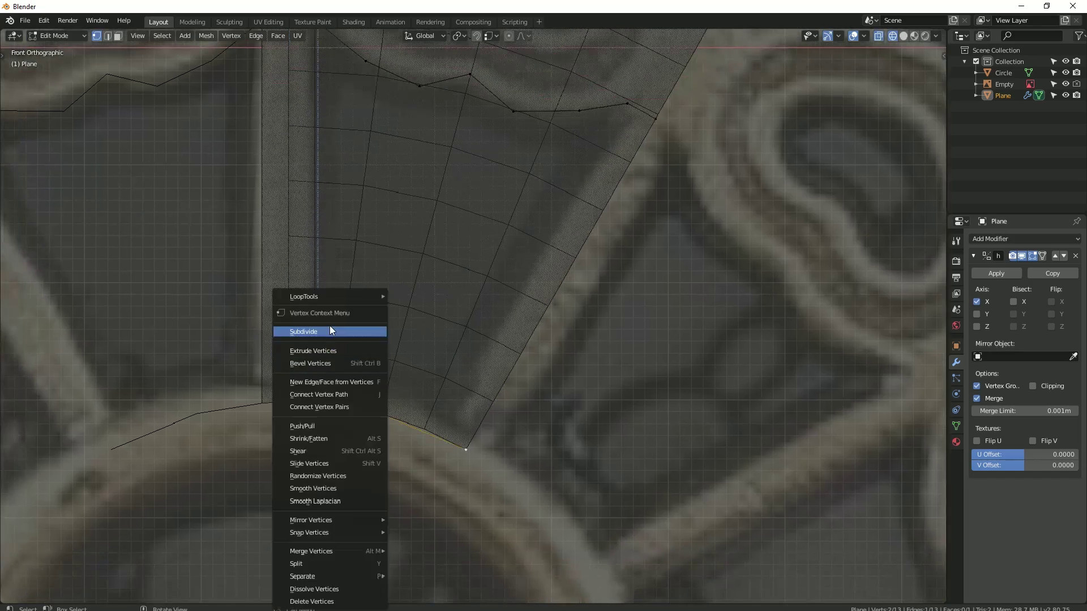
pyautogui.click(330, 325)
pyautogui.scroll(1, 502, 290)
pyautogui.scroll(2, 502, 290)
pyautogui.click(476, 405)
pyautogui.click(160, 349)
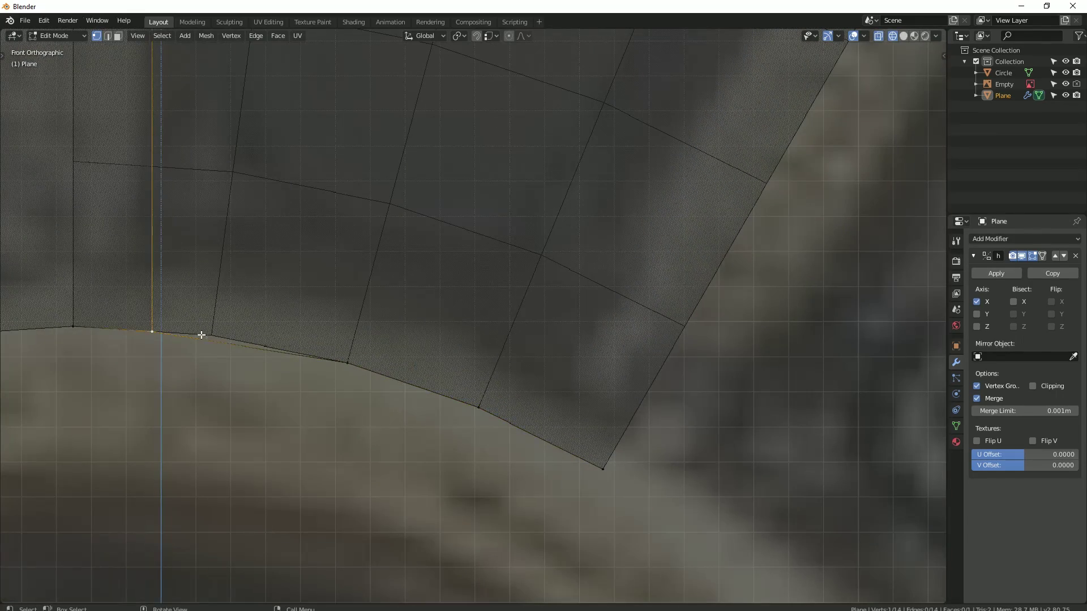
pyautogui.scroll(-1, 286, 317)
pyautogui.click(291, 306)
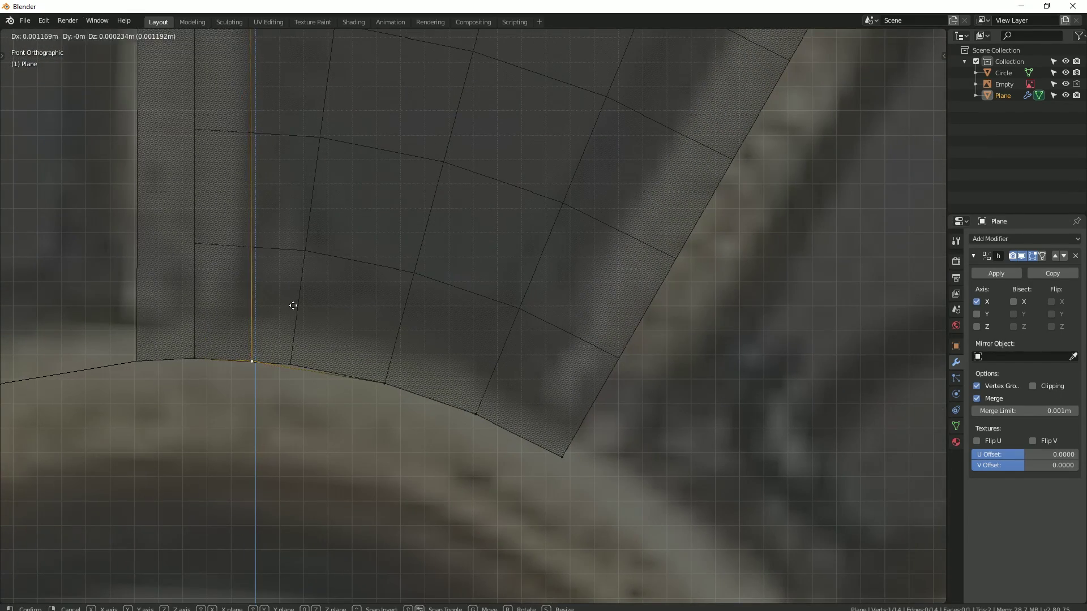
pyautogui.scroll(-5, 417, 336)
# Step: Subdivide the wedge's bottom edge and move the new vertices onto the curve
pyautogui.keyDown('shift'); pyautogui.moveTo(417, 336); pyautogui.dragTo(400, 430, button='middle'); pyautogui.keyUp('shift')
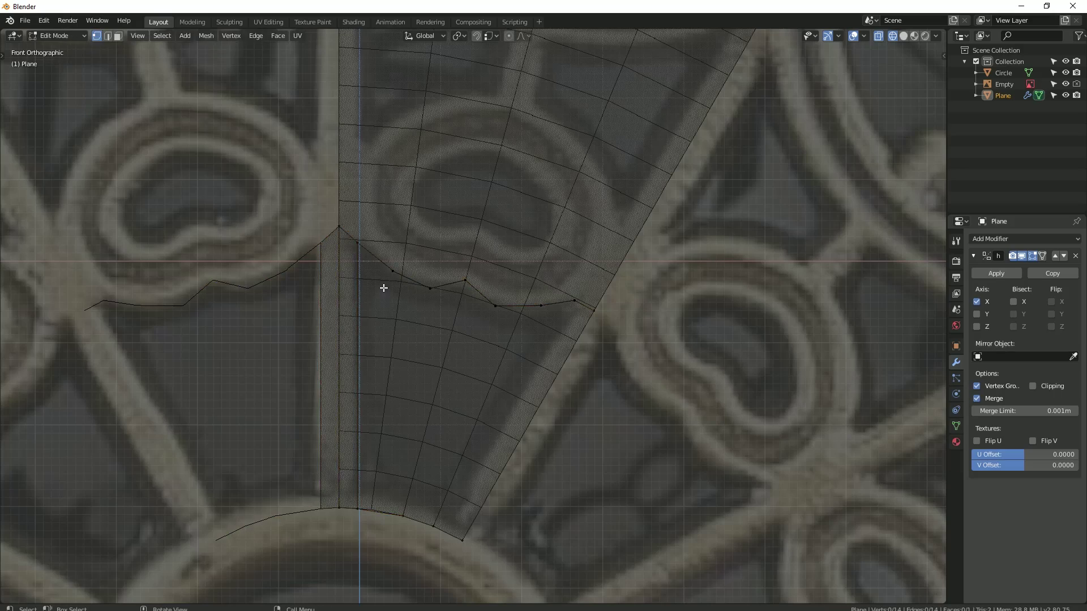
pyautogui.rightClick(393, 518)
pyautogui.click(286, 351)
pyautogui.scroll(3, 403, 340)
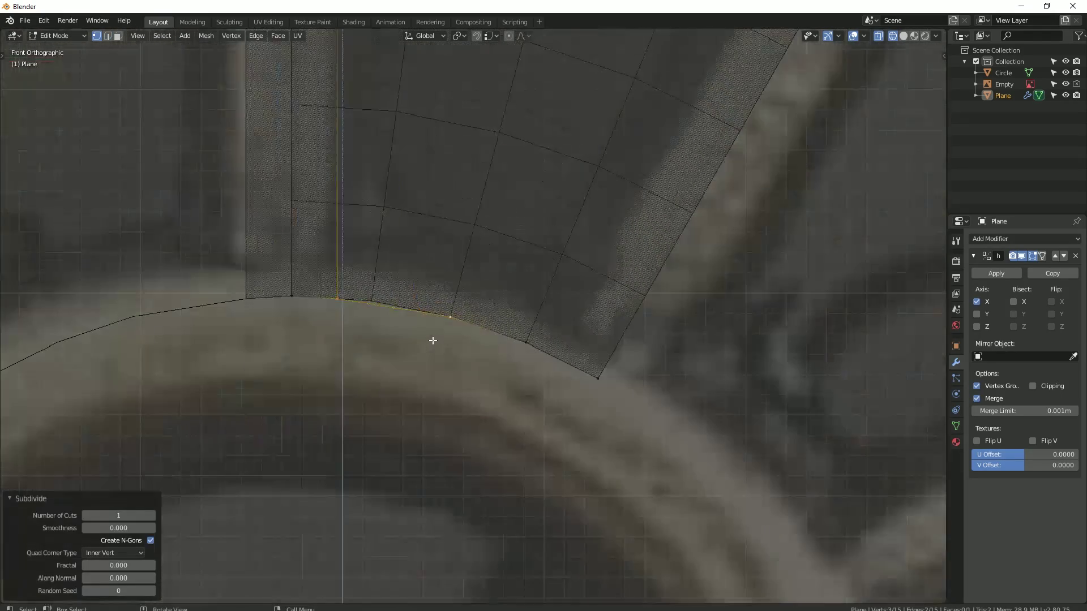
pyautogui.press('g')
pyautogui.click(452, 373)
pyautogui.scroll(3, 451, 373)
pyautogui.press('g')
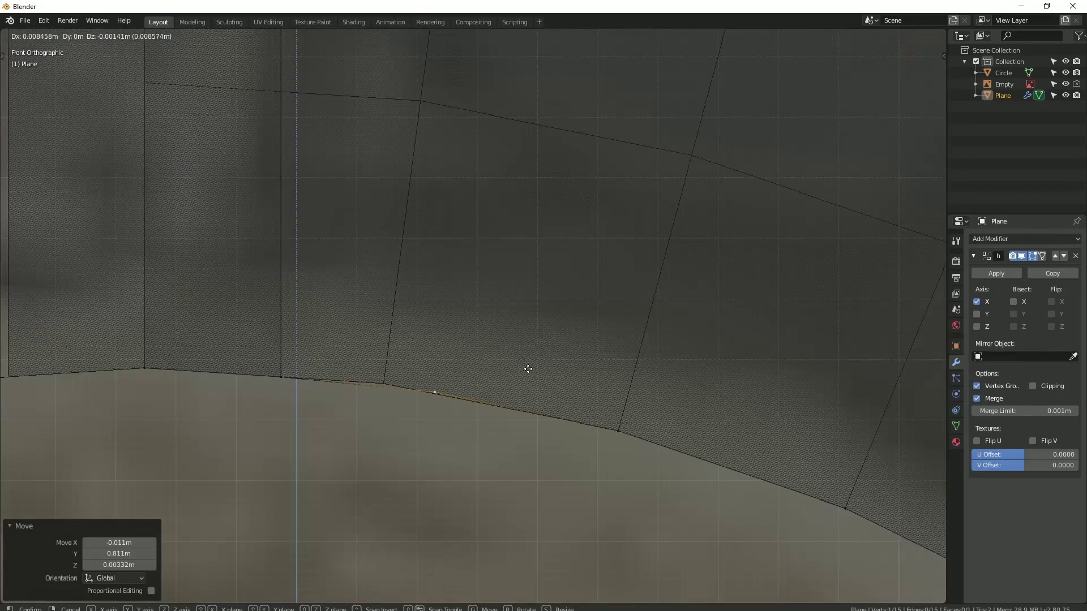
pyautogui.click(528, 369)
pyautogui.scroll(-5, 498, 328)
# Step: Switch to vertex select and move a bottom-curve vertex onto the reference outline
pyautogui.click(414, 290)
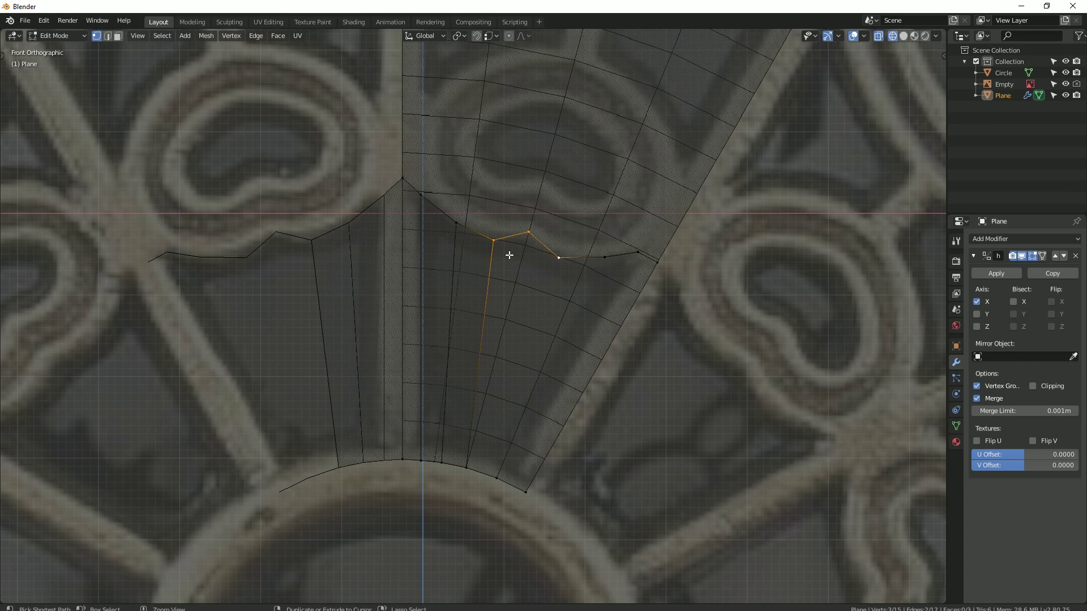
pyautogui.hotkey('alt', 'a')
pyautogui.press('1')
pyautogui.keyDown('shift'); pyautogui.scroll(-4, 406, 354); pyautogui.keyUp('shift')
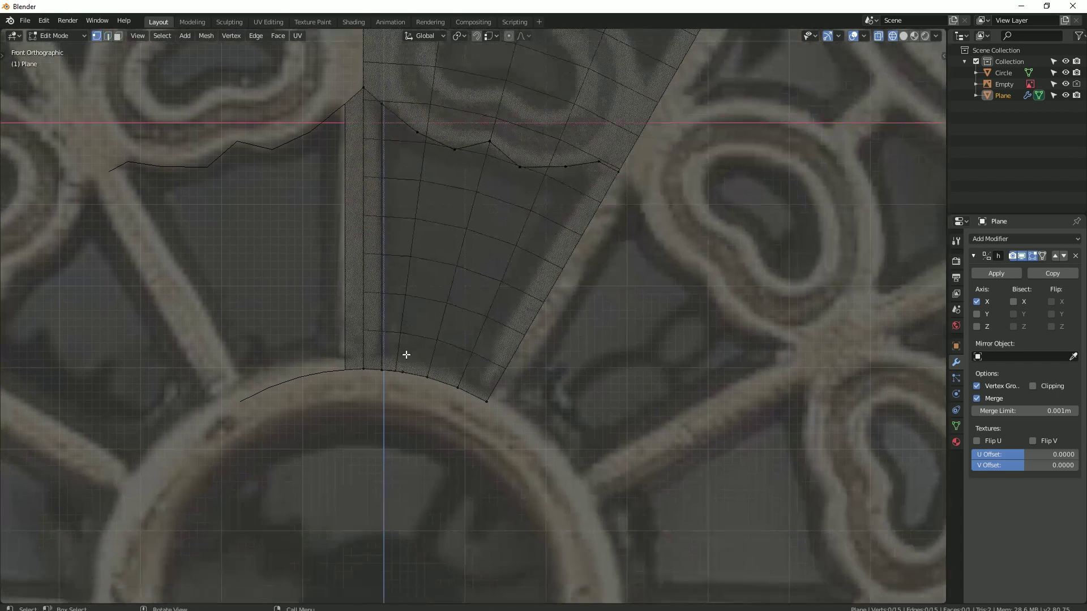
pyautogui.scroll(2, 466, 381)
pyautogui.scroll(1, 466, 332)
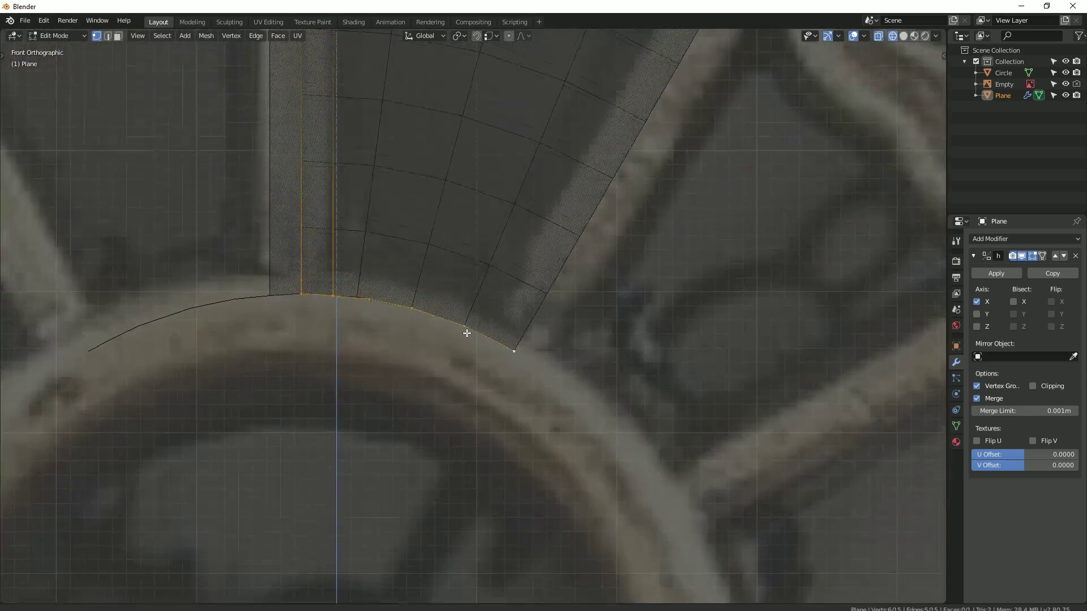
pyautogui.scroll(-3, 476, 331)
pyautogui.click(481, 328)
pyautogui.scroll(-2, 481, 329)
pyautogui.scroll(3, 485, 303)
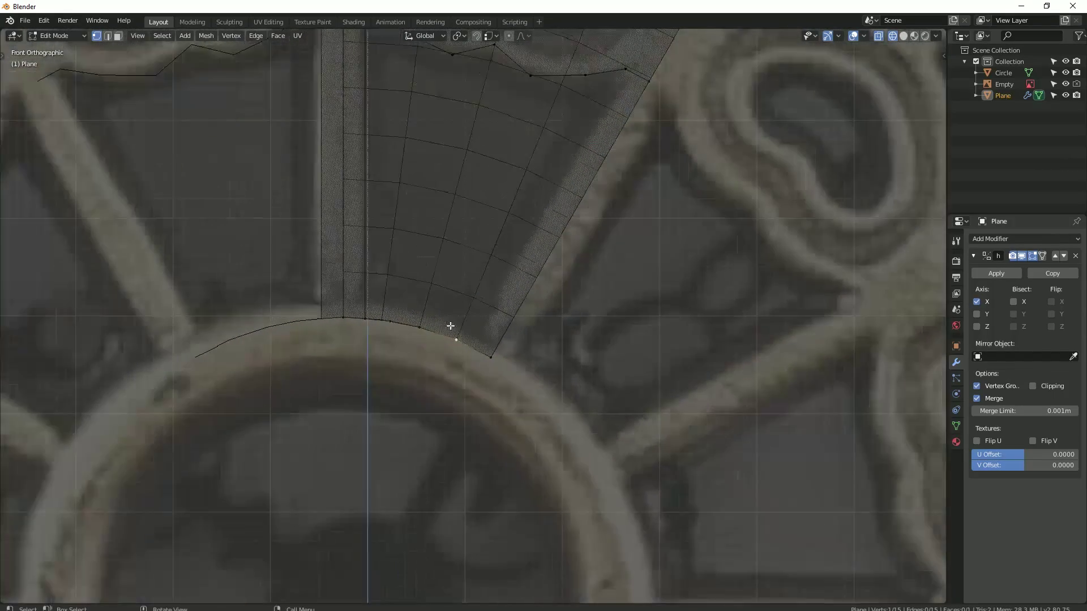
pyautogui.scroll(2, 449, 323)
pyautogui.press('g')
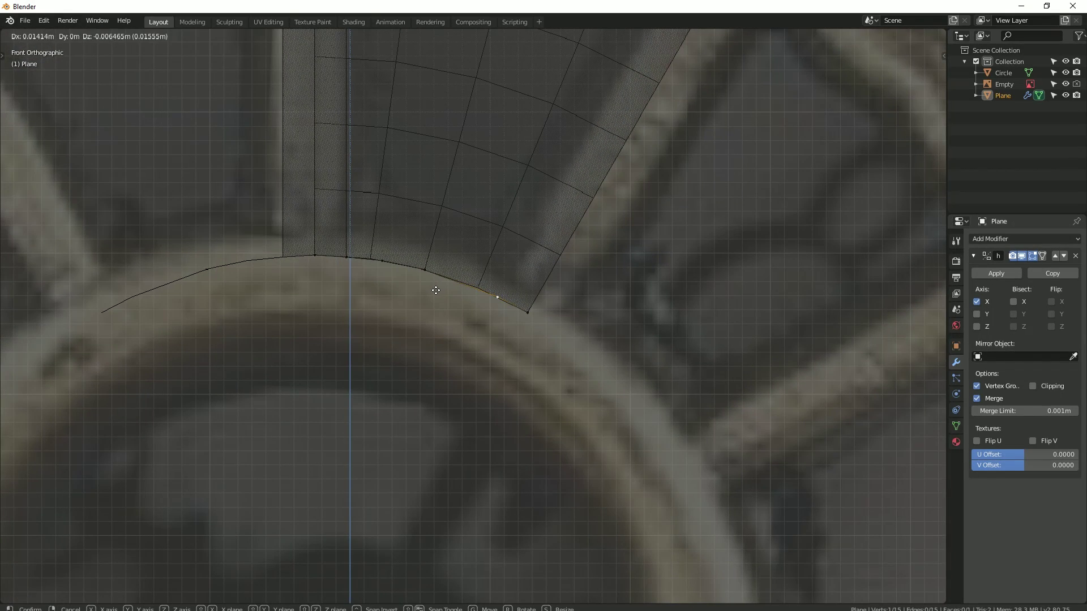
pyautogui.click(438, 292)
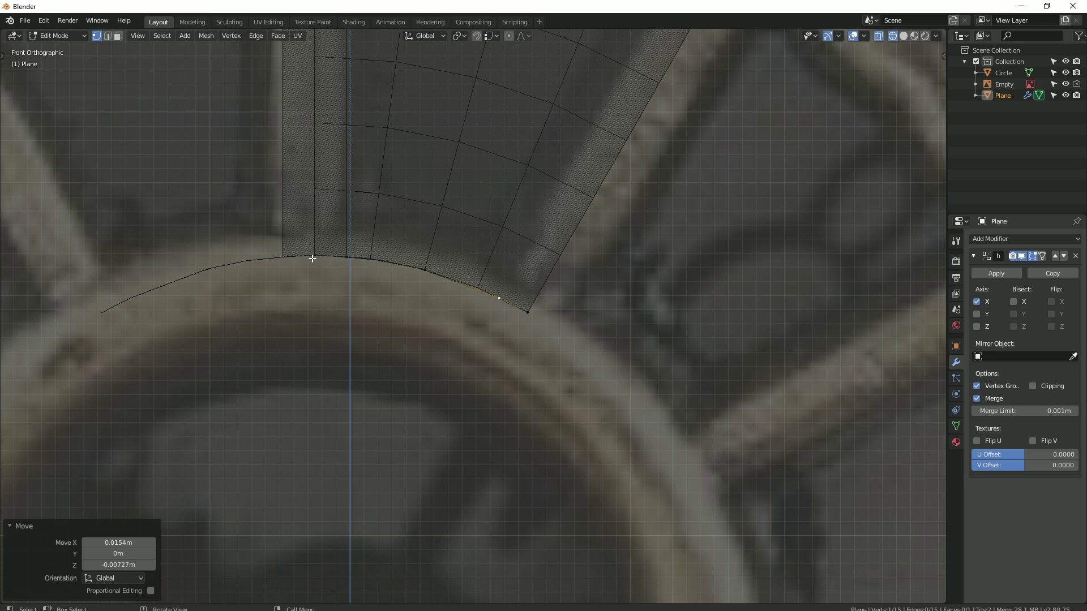
# Step: Slide a lower-curve vertex along its edge with double-G to fit the curve
pyautogui.press('g')
pyautogui.click(472, 299)
pyautogui.press('g')
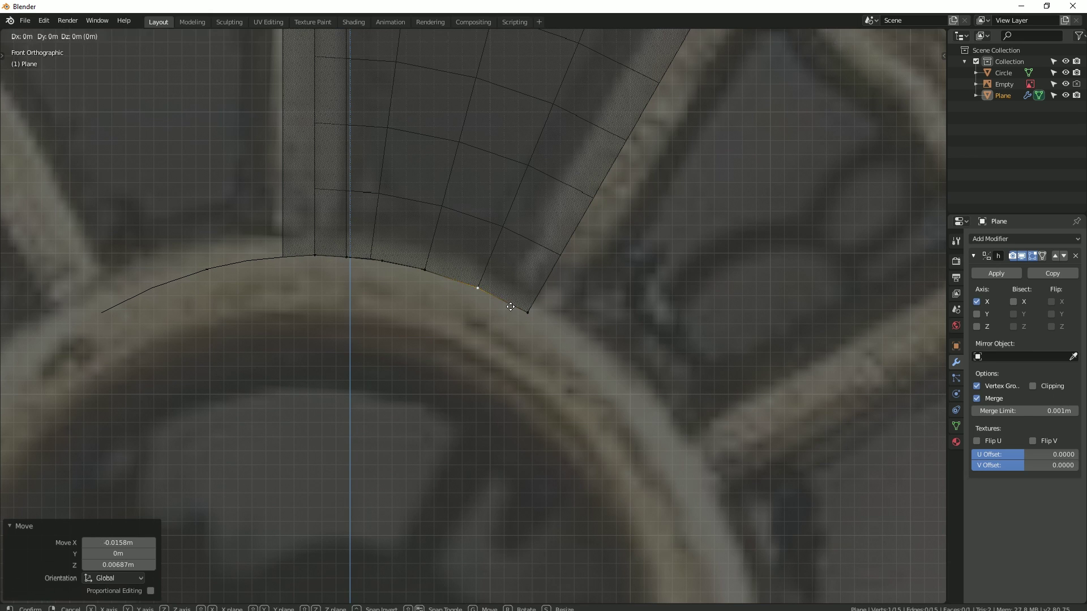
pyautogui.click(531, 324)
pyautogui.scroll(-2, 532, 271)
# Step: Vertex Slide an upper filigree-edge vertex and a second vertex into place
pyautogui.click(576, 160)
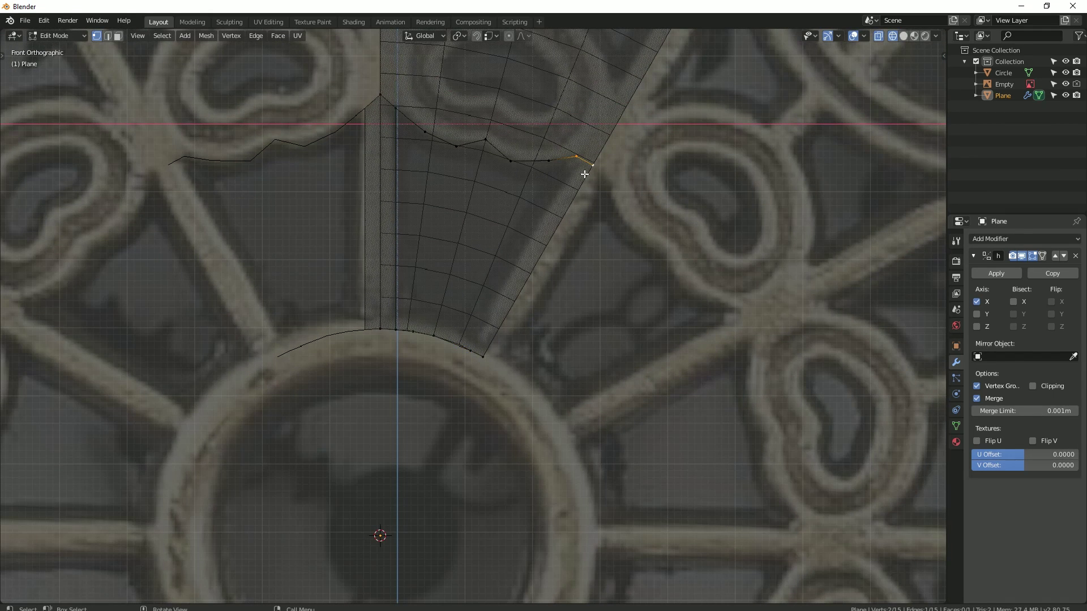
pyautogui.scroll(1, 579, 164)
pyautogui.scroll(1, 580, 166)
pyautogui.hotkey('shift', 'v')
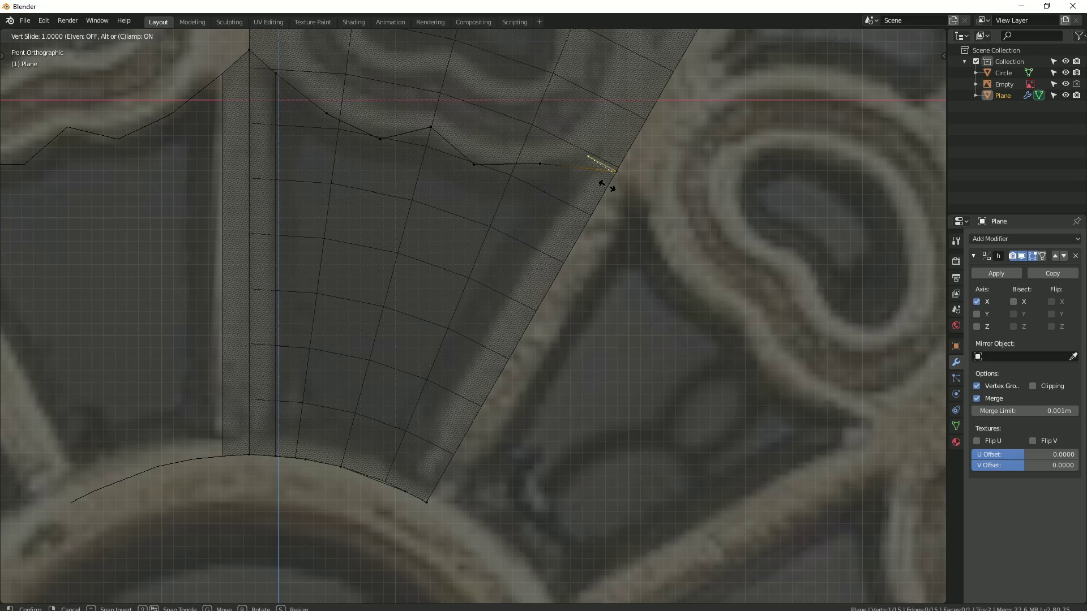
pyautogui.click(568, 159)
pyautogui.scroll(-2, 567, 170)
pyautogui.click(487, 367)
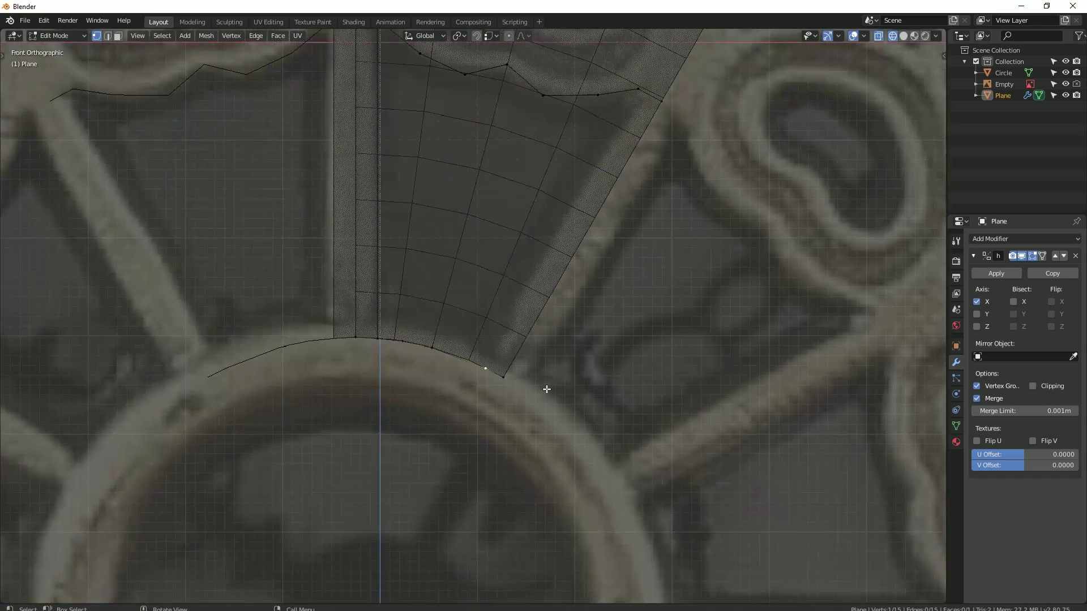
pyautogui.hotkey('shift', 'v')
pyautogui.click(583, 405)
pyautogui.scroll(3, 566, 402)
pyautogui.scroll(-3, 535, 397)
# Step: Slide the top and bottom vertices so the hub-rim chain meets the wedge's lower right corner
pyautogui.keyDown('shift'); pyautogui.click(568, 190); pyautogui.keyUp('shift')
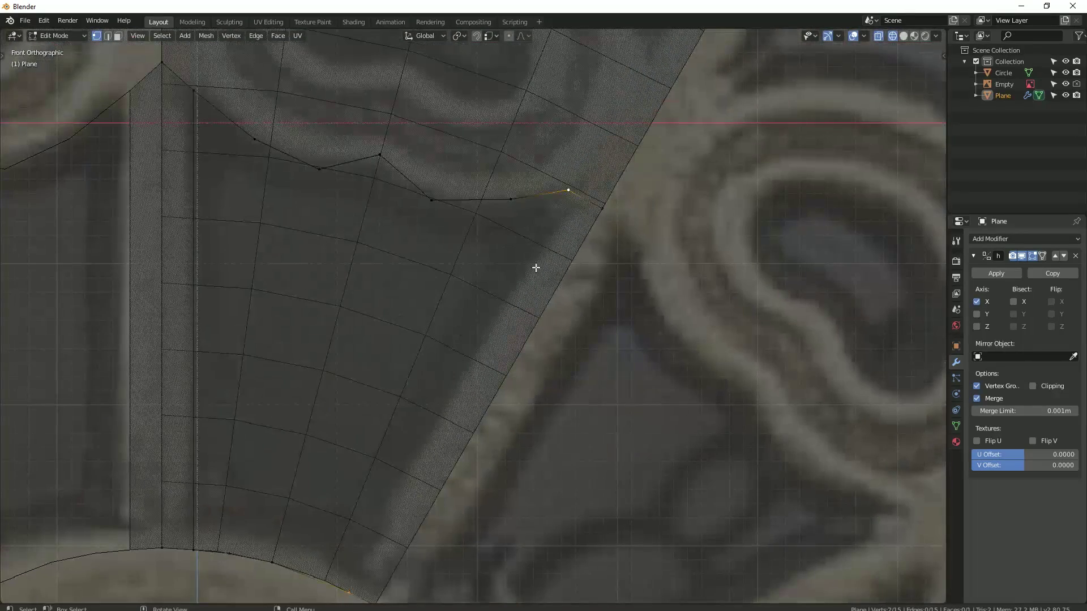
pyautogui.hotkey('shift', 'v')
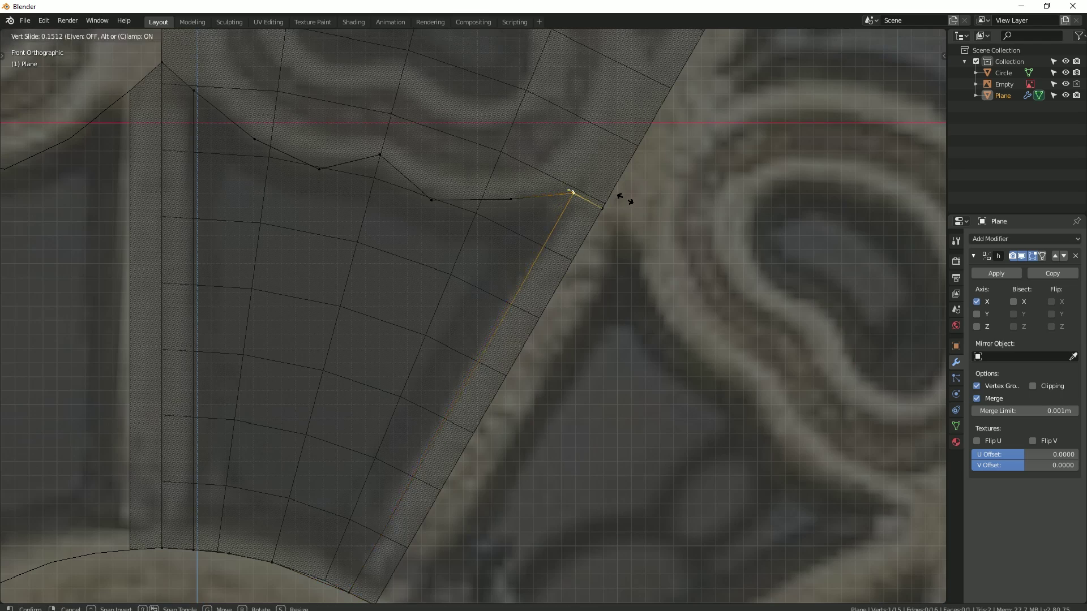
pyautogui.click(573, 189)
pyautogui.scroll(-2, 521, 298)
pyautogui.scroll(2, 413, 417)
pyautogui.click(422, 412)
pyautogui.hotkey('shift', 'v')
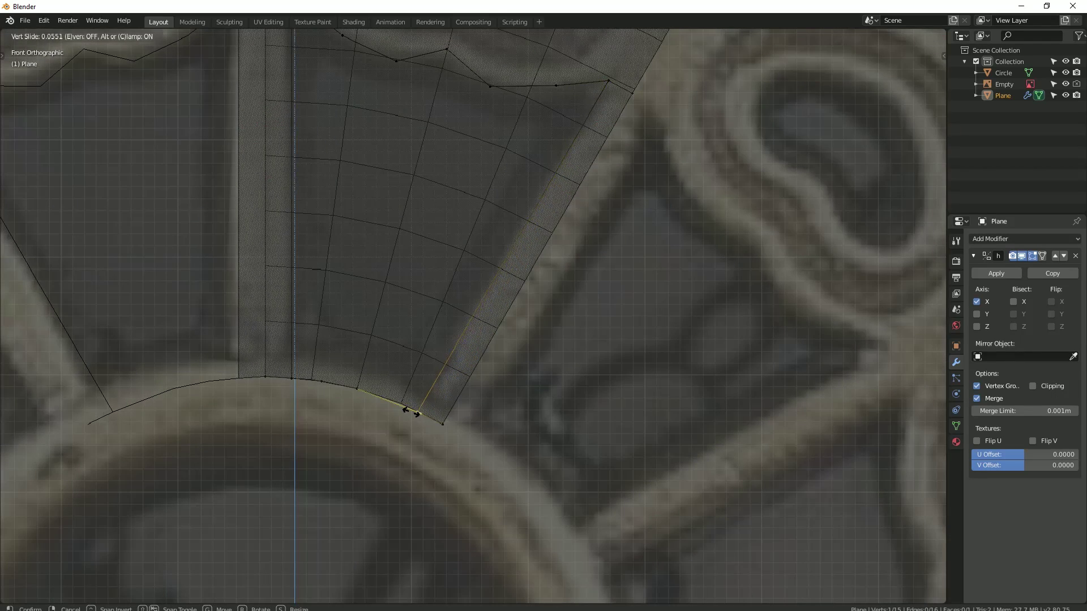
pyautogui.click(419, 413)
pyautogui.scroll(-2, 405, 393)
pyautogui.scroll(3, 453, 317)
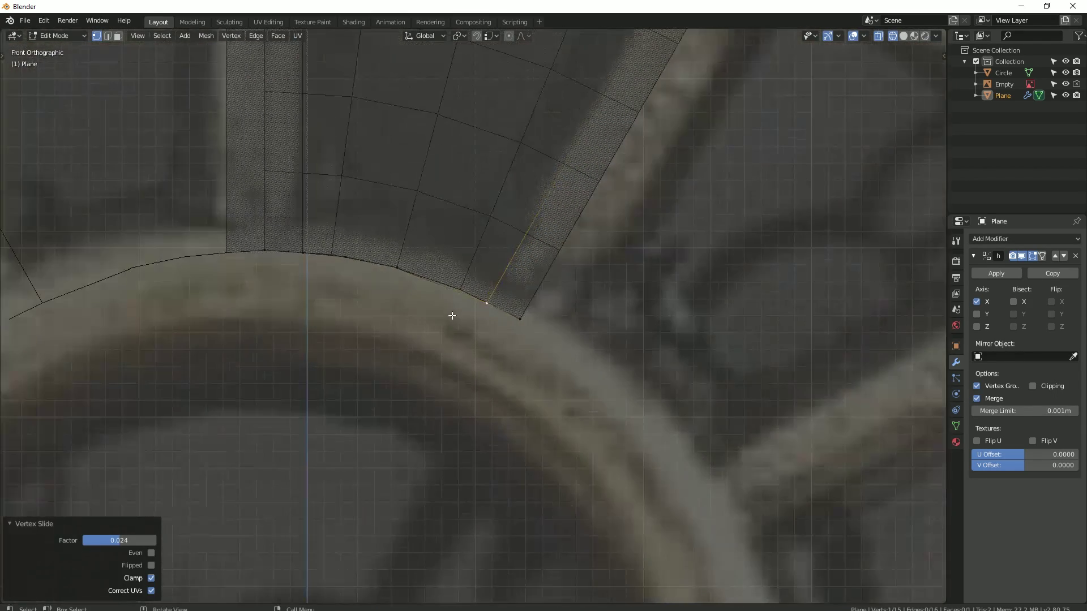
pyautogui.click(452, 407)
pyautogui.keyDown('shift'); pyautogui.moveTo(451, 407); pyautogui.dragTo(503, 343, button='middle'); pyautogui.keyUp('shift')
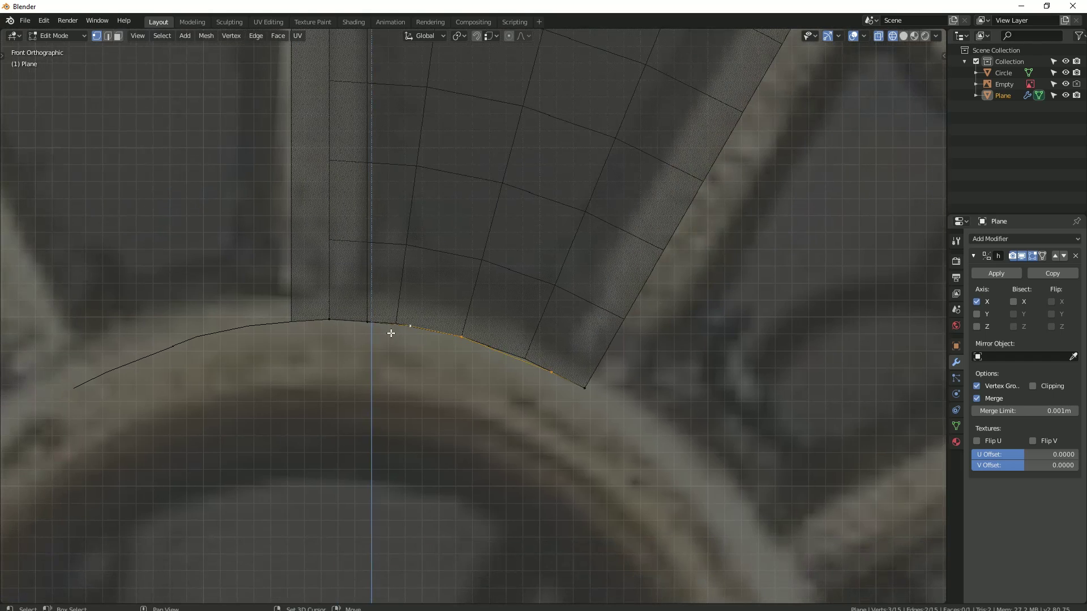
# Step: Add a Mirror modifier to the spoke plane, hiding its preview in Edit Mode
pyautogui.press('Tab')
pyautogui.scroll(-2, 594, 334)
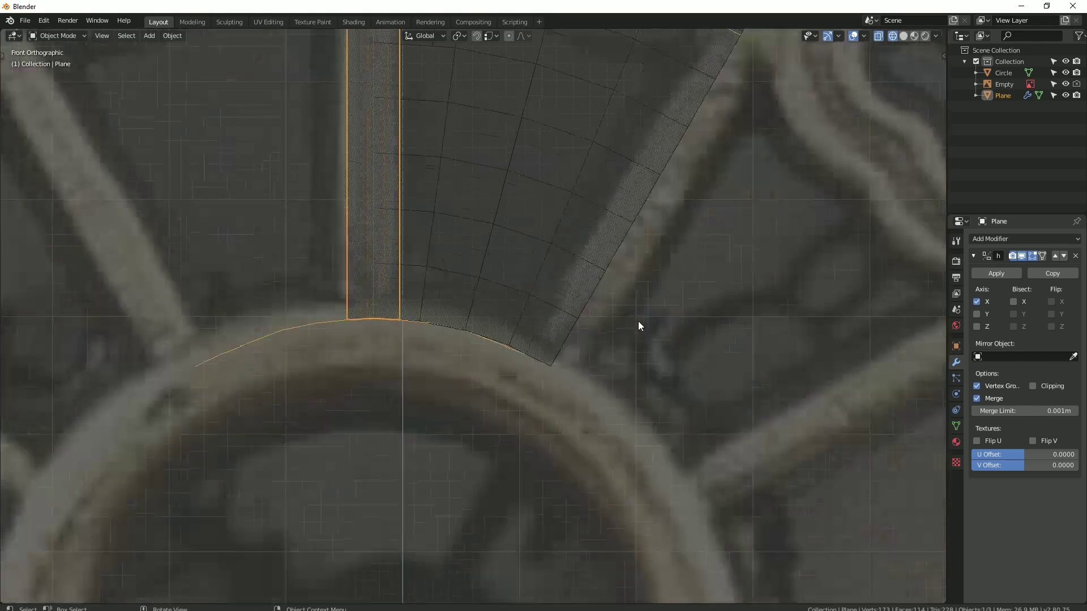
pyautogui.click(996, 239)
pyautogui.click(851, 352)
pyautogui.click(990, 259)
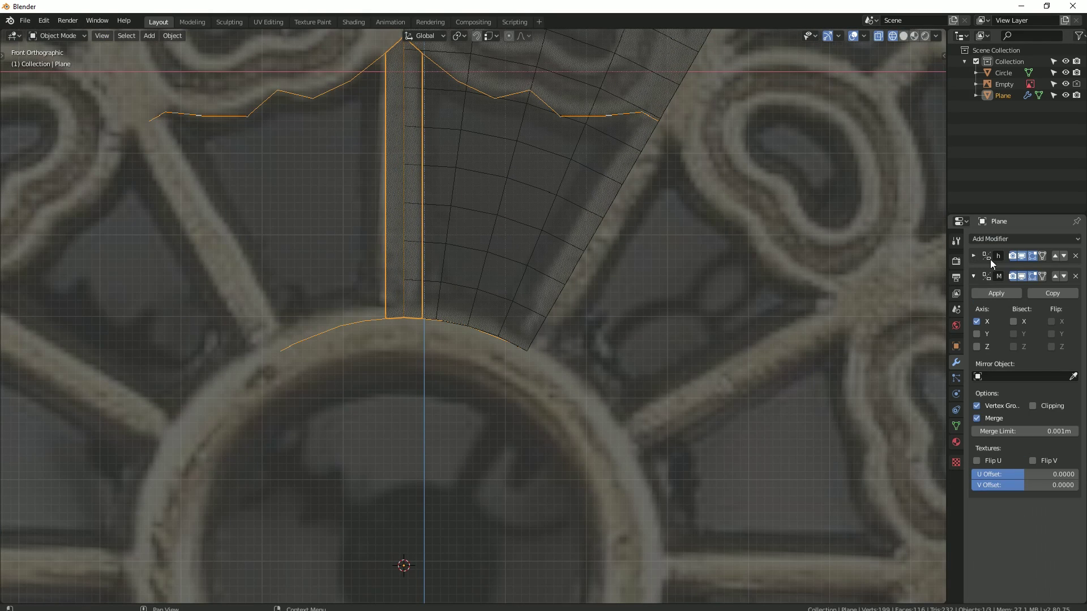
pyautogui.click(1022, 275)
# Step: Scale the selected centre vertices flat along X (S X 0)
pyautogui.press('Tab')
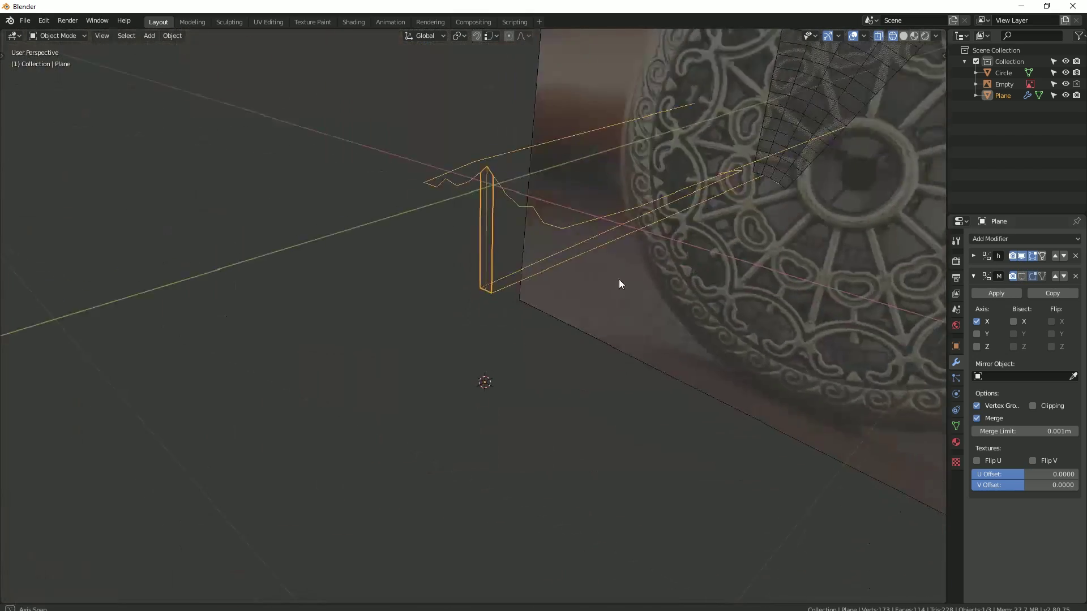
pyautogui.moveTo(619, 279); pyautogui.dragTo(683, 305, button='middle')
pyautogui.press('s')
pyautogui.click(683, 302)
pyautogui.press('Tab')
# Step: Apply the Mirror modifier and add an Array modifier at count 2
pyautogui.press('KP_1')
pyautogui.scroll(5, 684, 305)
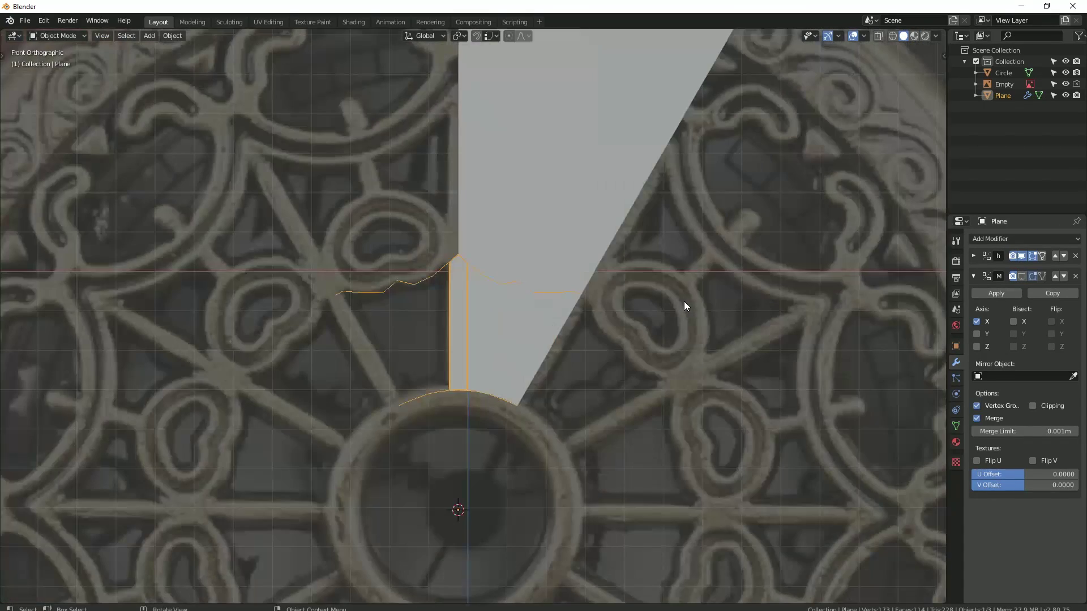
pyautogui.click(1024, 256)
pyautogui.scroll(5, 617, 314)
pyautogui.click(1076, 256)
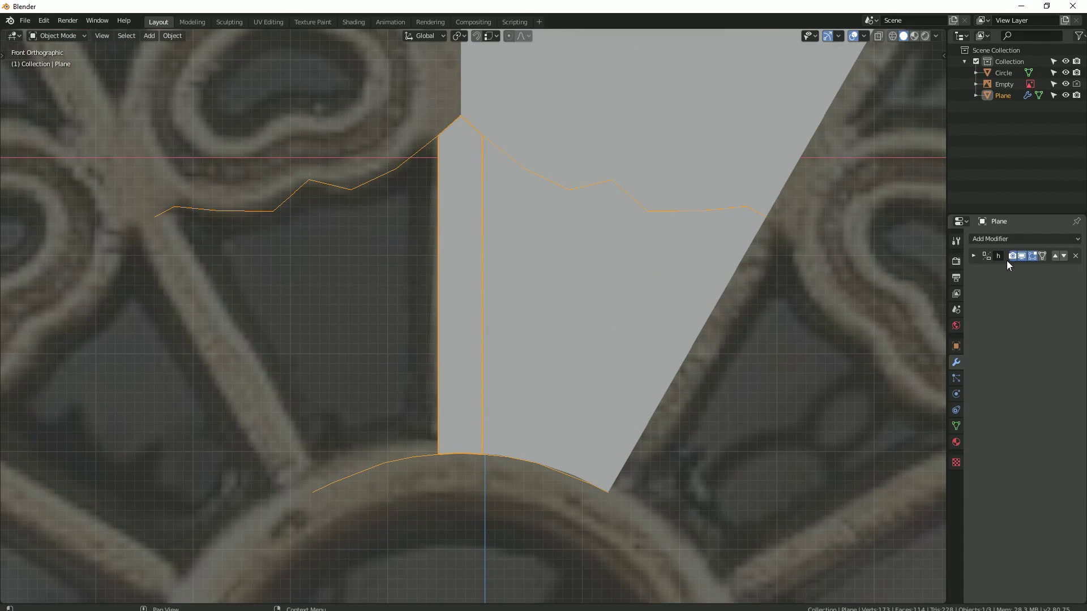
pyautogui.click(987, 238)
pyautogui.click(849, 264)
pyautogui.scroll(-5, 718, 260)
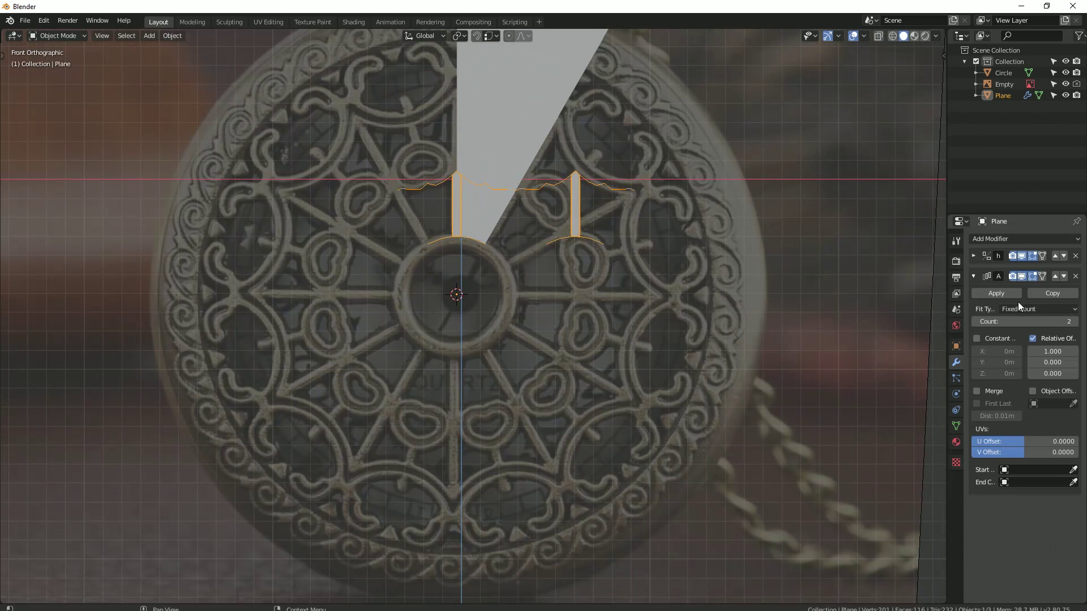
# Step: Set the Array count to 12, untick Relative Offset, and add a Single Arrow empty
pyautogui.moveTo(1064, 322); pyautogui.dragTo(1076, 324)
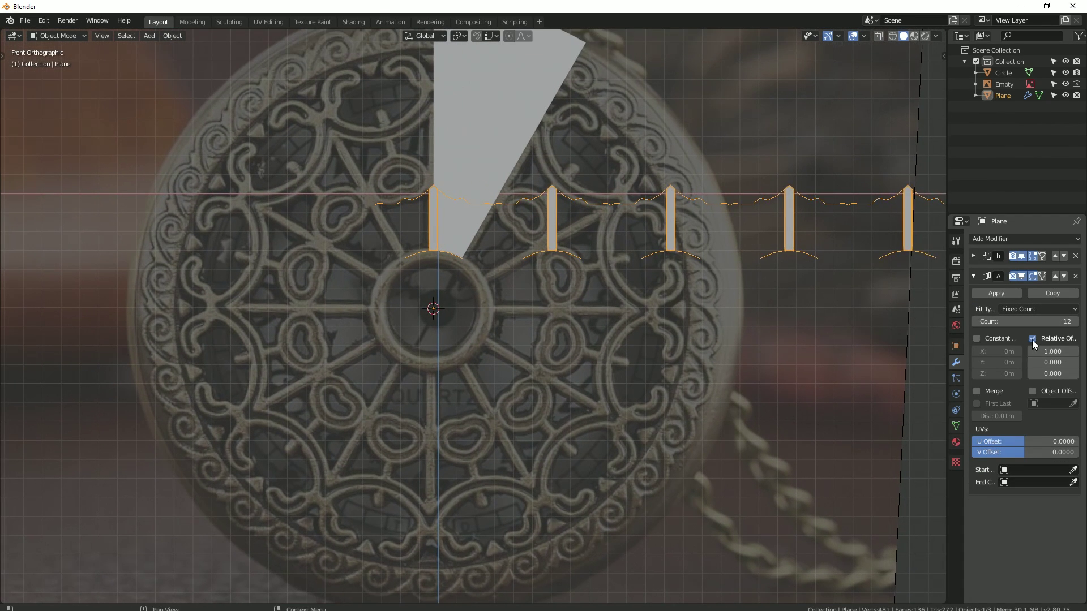
pyautogui.click(1032, 339)
pyautogui.hotkey('alt', 'a')
pyautogui.hotkey('shift', 'a')
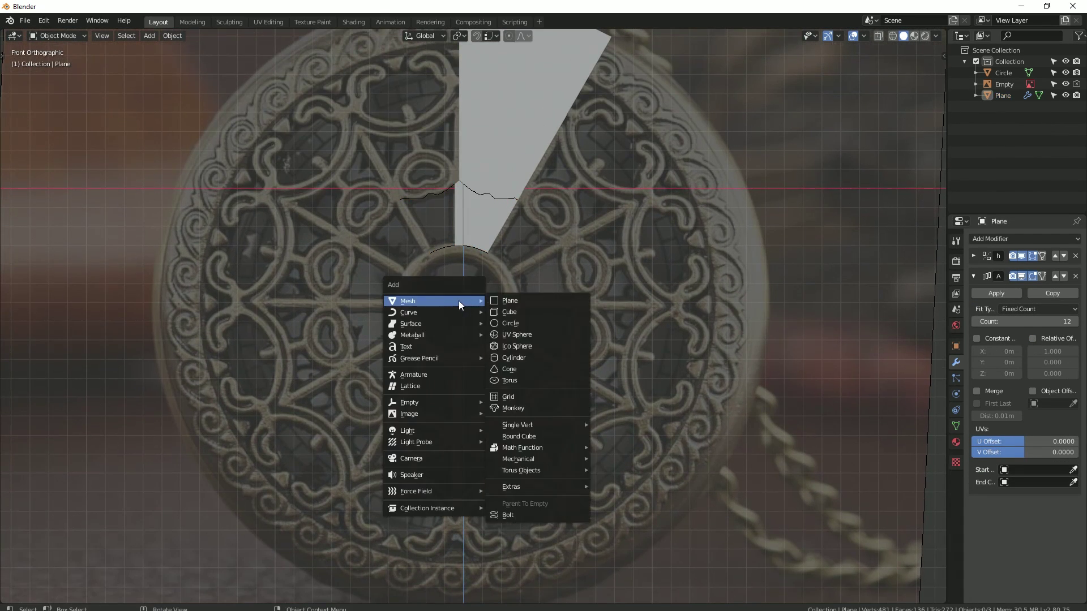
pyautogui.click(508, 429)
# Step: Use the arrow empty as the array's offset object and apply all its transforms
pyautogui.moveTo(509, 429)
pyautogui.mouseDown(button='middle')
pyautogui.moveTo(463, 346)
pyautogui.moveTo(545, 177)
pyautogui.mouseUp(button='middle')
pyautogui.click(529, 180)
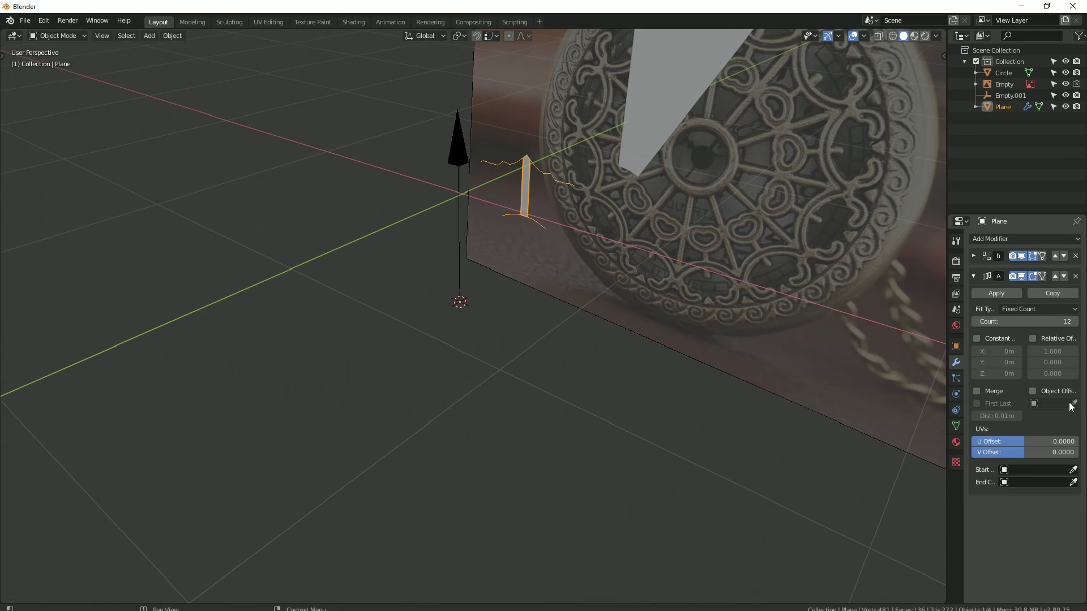
pyautogui.click(459, 140)
pyautogui.click(453, 158)
pyautogui.moveTo(453, 158)
pyautogui.mouseDown(button='middle')
pyautogui.moveTo(410, 153)
pyautogui.moveTo(568, 183)
pyautogui.mouseUp(button='middle')
pyautogui.hotkey('ctrl', 'a')
pyautogui.click(354, 188)
# Step: Apply all transforms to the spoke plane and view it front-on in X-ray
pyautogui.click(494, 185)
pyautogui.hotkey('ctrl', 'a')
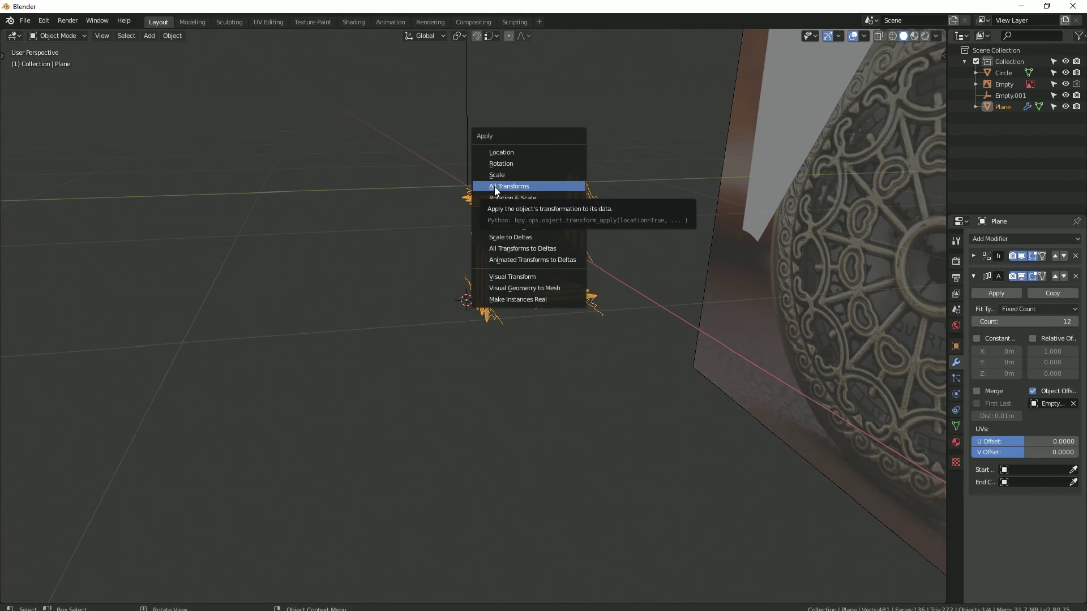
pyautogui.click(494, 185)
pyautogui.press('KP_1')
pyautogui.scroll(3, 484, 192)
pyautogui.hotkey('alt', 'z')
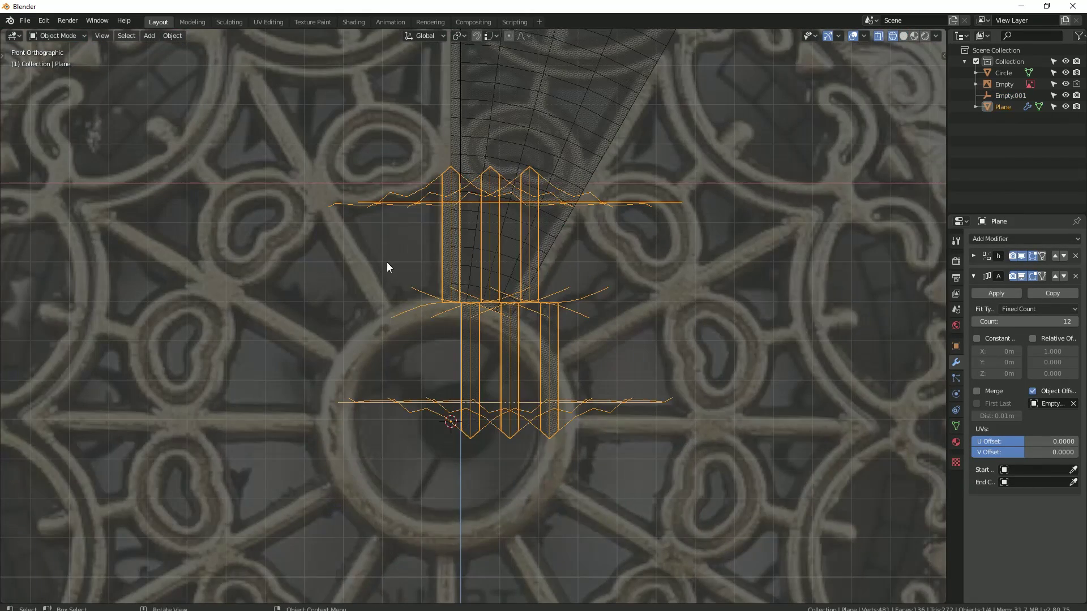
pyautogui.scroll(1, 387, 267)
# Step: Apply the spoke plane's rotation and scale
pyautogui.click(973, 256)
pyautogui.hotkey('ctrl', 'a')
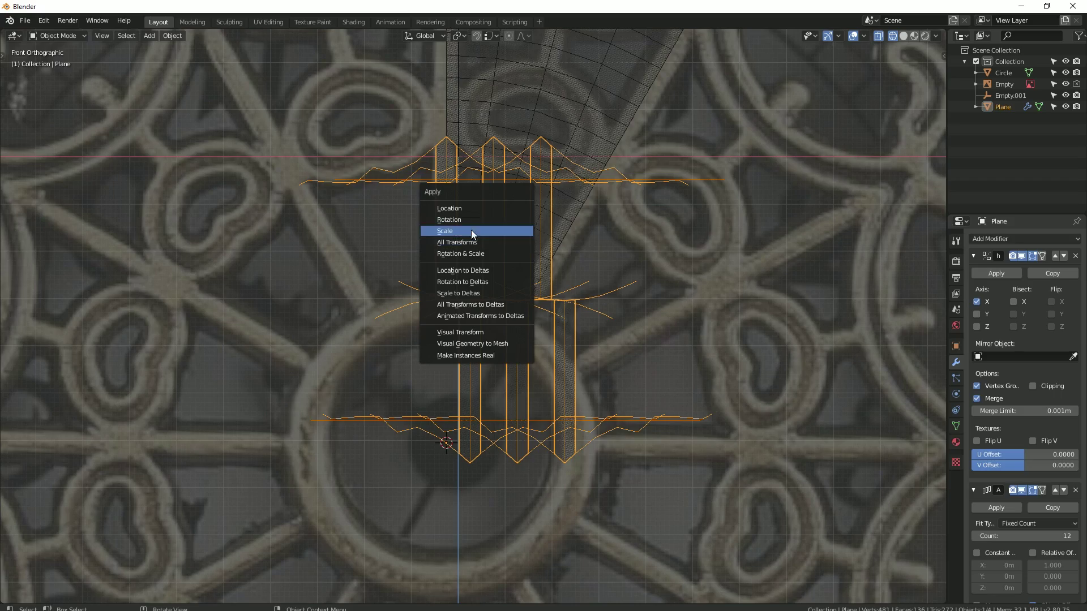
pyautogui.click(455, 228)
pyautogui.hotkey('ctrl', 'a')
pyautogui.click(415, 216)
pyautogui.scroll(-3, 477, 208)
# Step: Leave the arrow empty at the origin, then delete Empty.001
pyautogui.click(477, 171)
pyautogui.moveTo(477, 209)
pyautogui.mouseDown(button='middle')
pyautogui.moveTo(478, 171)
pyautogui.moveTo(480, 219)
pyautogui.moveTo(435, 215)
pyautogui.mouseUp(button='middle')
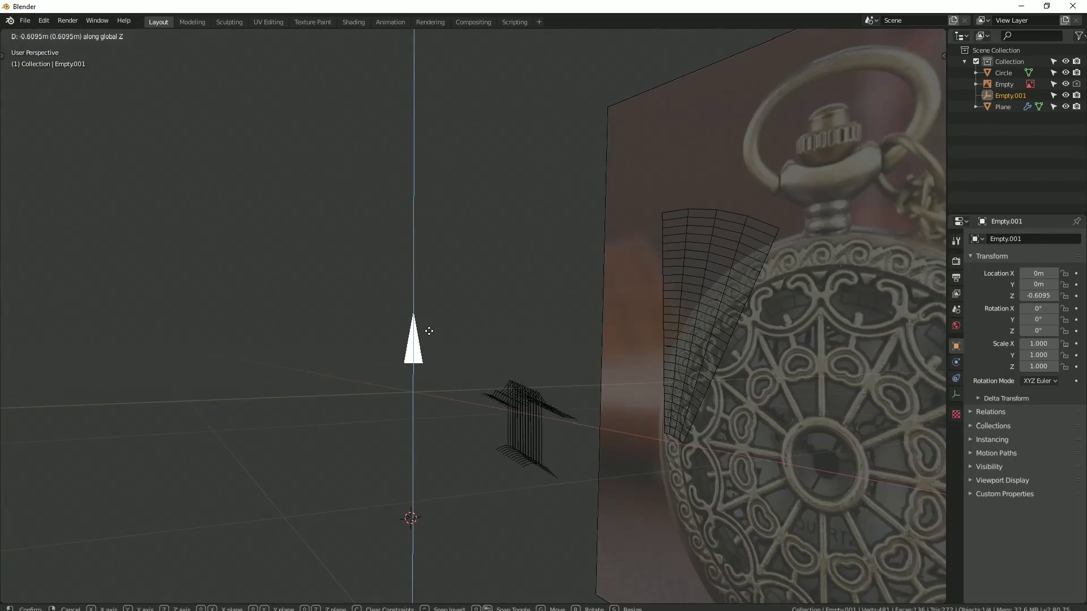
pyautogui.press('Escape')
pyautogui.press('KP_1')
pyautogui.press('KP_3')
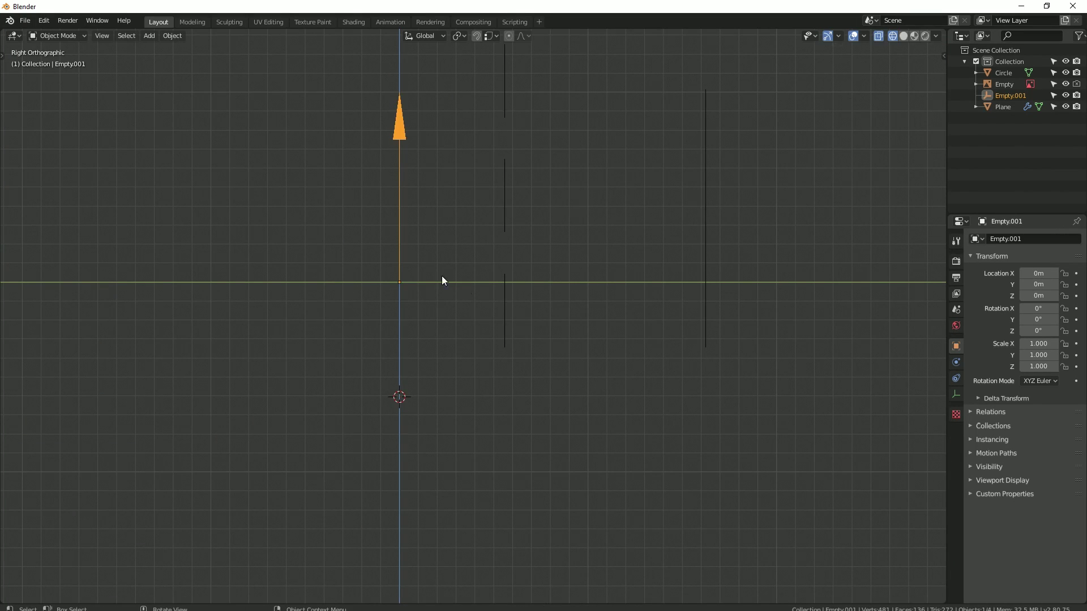
pyautogui.moveTo(441, 276); pyautogui.dragTo(447, 284, button='middle')
pyautogui.press('Delete')
pyautogui.hotkey('shift', 'a')
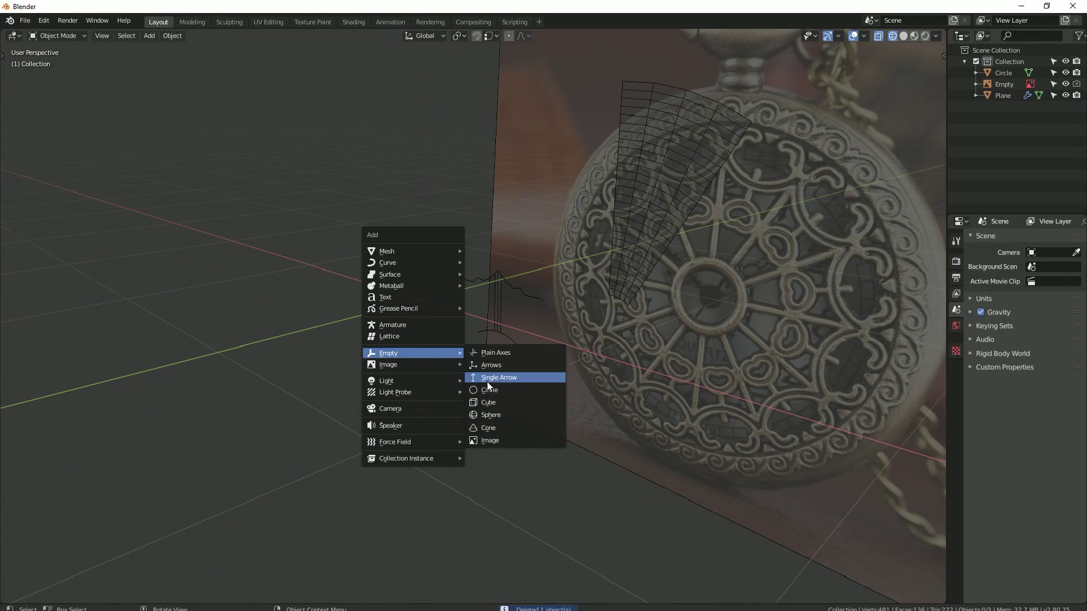
# Step: Add a new Single Arrow empty and set it as the Array's offset object
pyautogui.click(486, 378)
pyautogui.scroll(-5, 1041, 412)
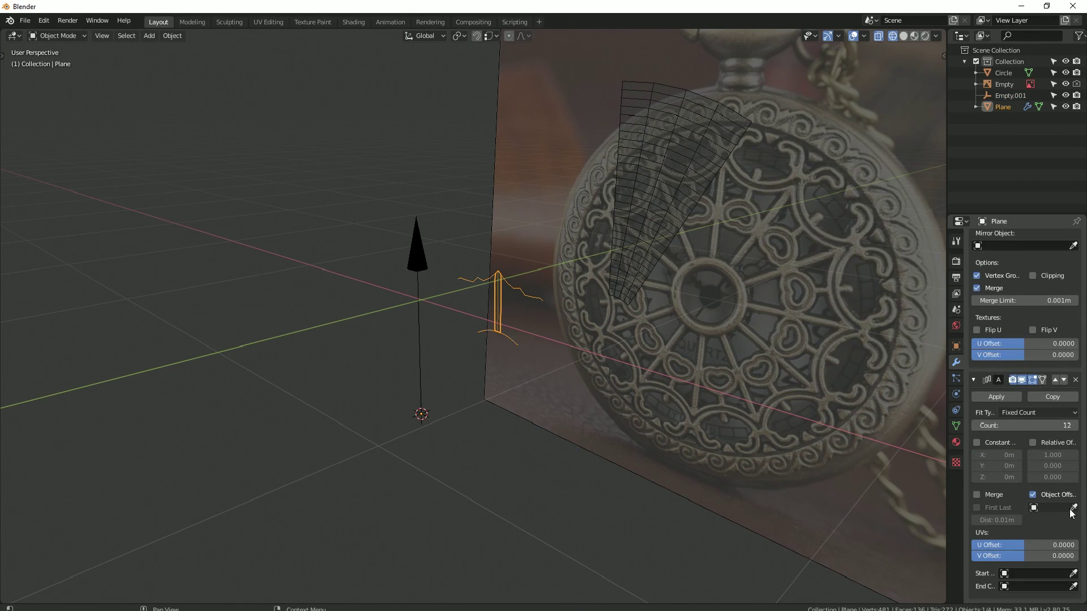
pyautogui.click(416, 245)
pyautogui.moveTo(423, 215); pyautogui.dragTo(479, 276, button='middle')
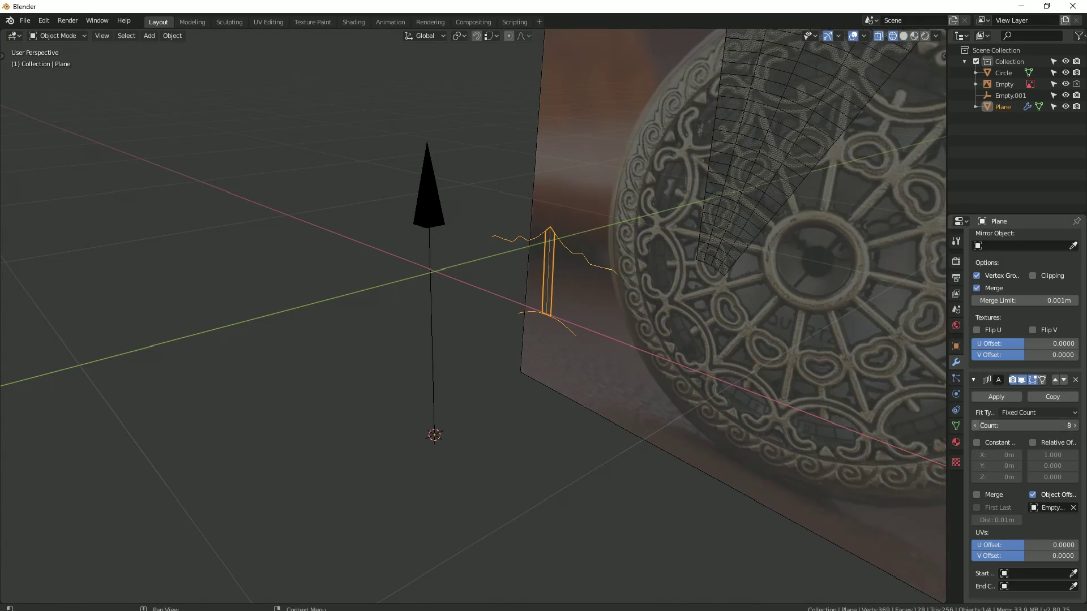
pyautogui.click(477, 212)
# Step: Rotate the offset empty 60 degrees (r60) so the spokes ring the hub
pyautogui.press('KP_1')
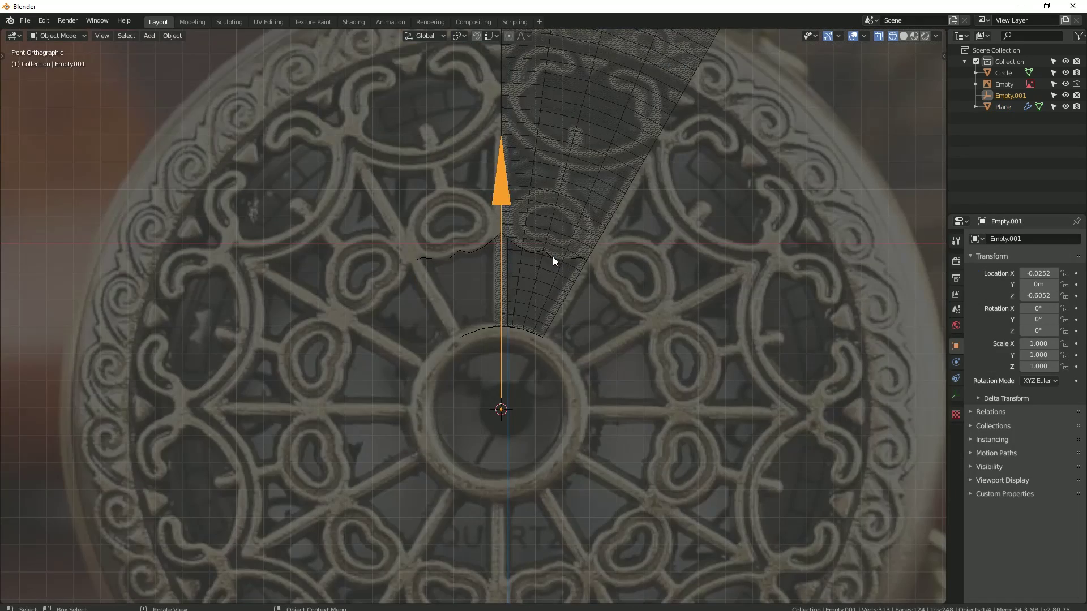
pyautogui.scroll(-3, 517, 211)
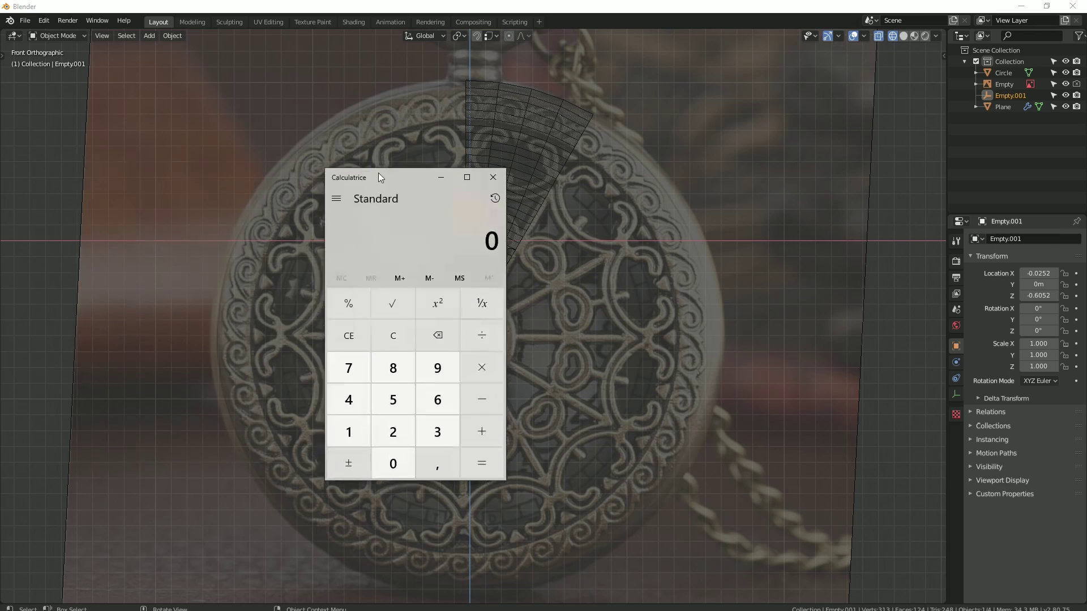
pyautogui.write('r')
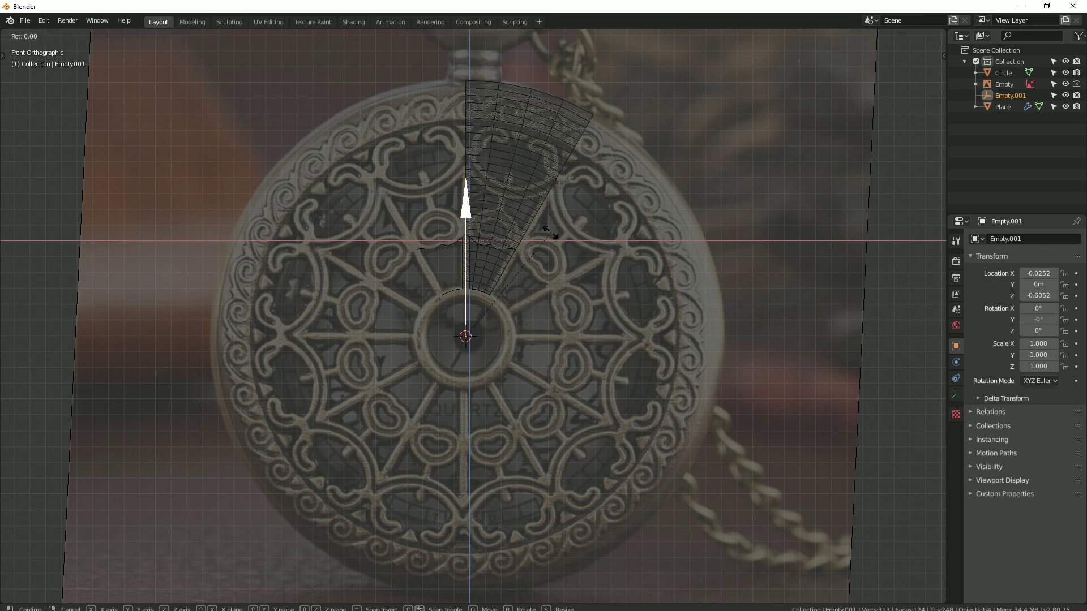
pyautogui.write('60')
pyautogui.press('Return')
pyautogui.click(512, 253)
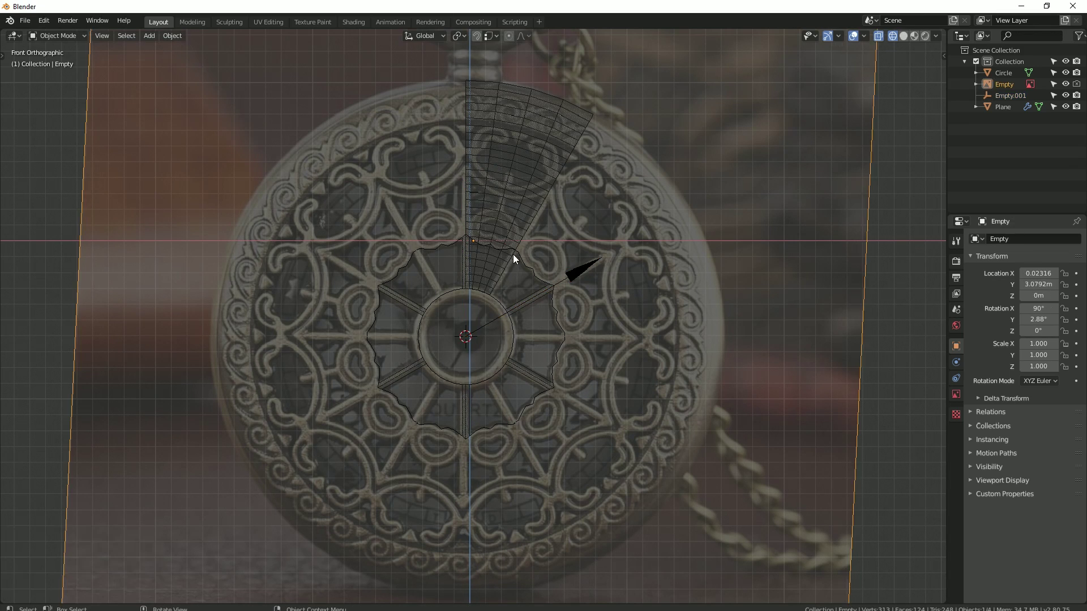
pyautogui.click(461, 247)
pyautogui.moveTo(461, 246)
pyautogui.mouseDown(button='middle')
pyautogui.moveTo(497, 306)
pyautogui.moveTo(430, 235)
pyautogui.mouseUp(button='middle')
pyautogui.press('KP_1')
# Step: Inspect the spoke face in X-ray Edit Mode, then return to solid Object Mode
pyautogui.hotkey('alt', 'z')
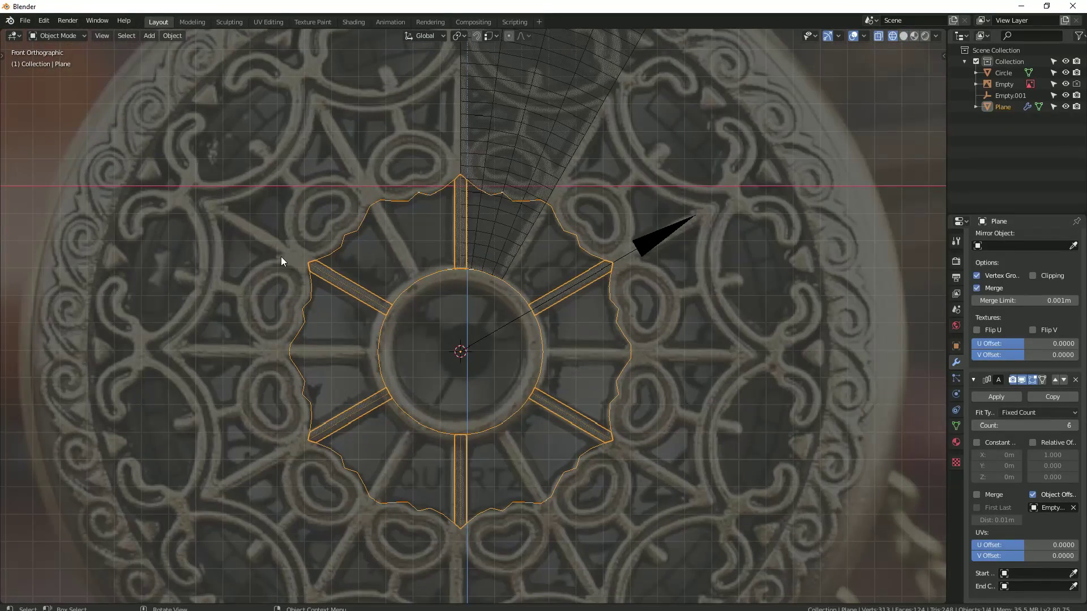
pyautogui.press('Tab')
pyautogui.scroll(3, 502, 249)
pyautogui.scroll(2, 464, 313)
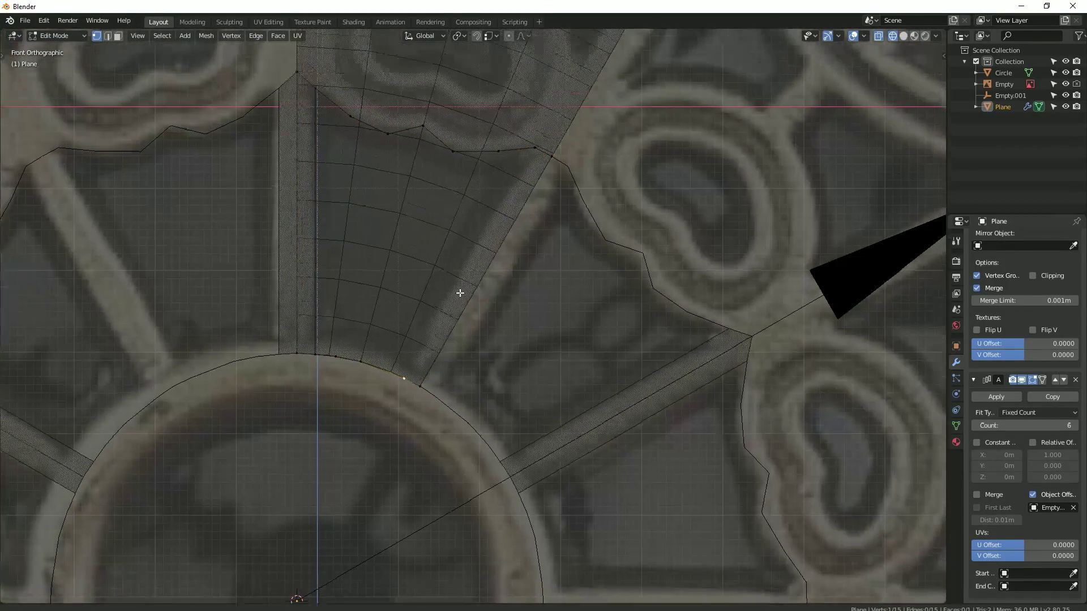
pyautogui.click(430, 383)
pyautogui.press('Tab')
pyautogui.hotkey('alt', 'z')
pyautogui.scroll(-6, 478, 339)
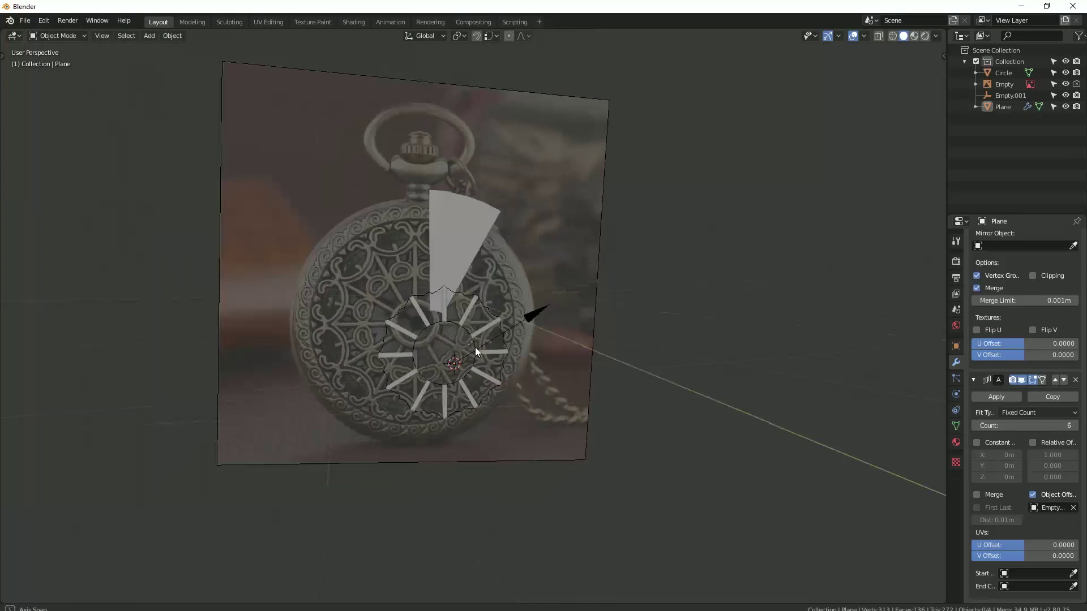
pyautogui.scroll(2, 475, 348)
pyautogui.scroll(3, 460, 311)
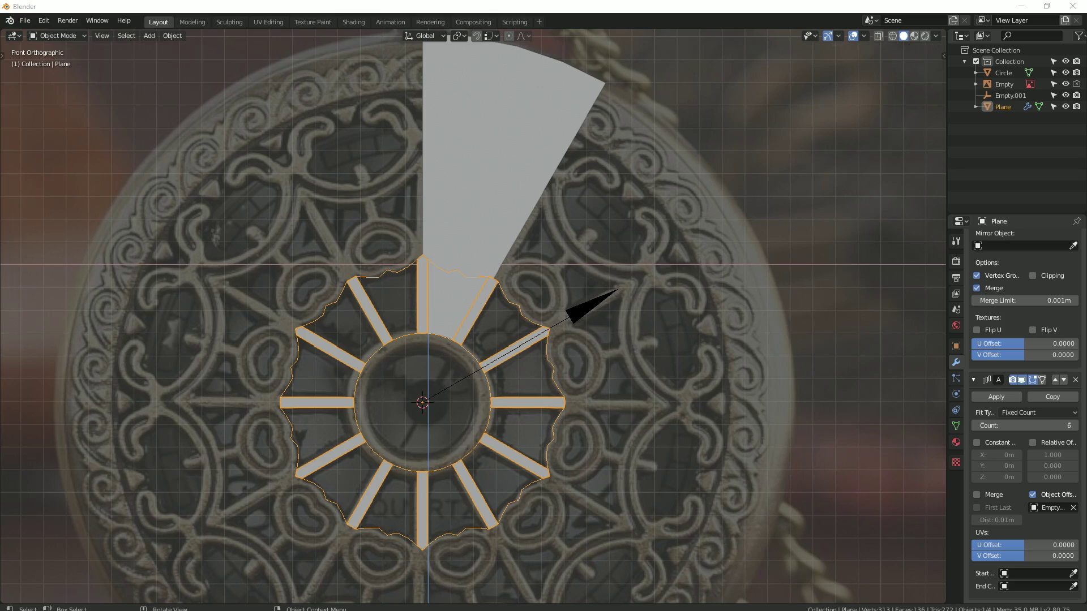
# Step: In Edit Mode, move the plane's corner vertex onto the spoke edge
pyautogui.press('Tab')
pyautogui.scroll(2, 475, 233)
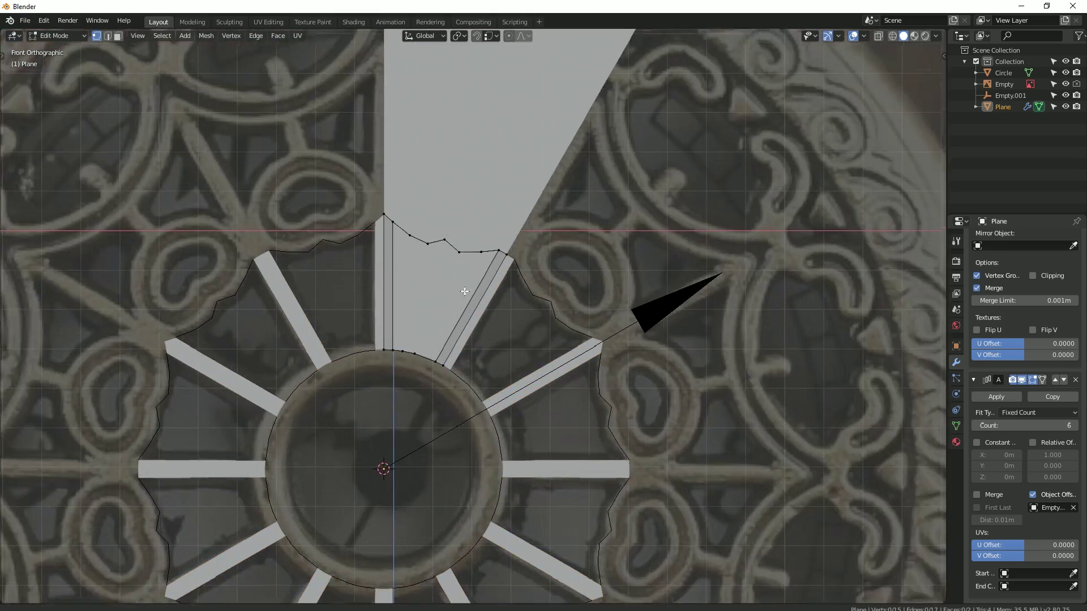
pyautogui.scroll(3, 461, 286)
pyautogui.scroll(1, 376, 296)
pyautogui.scroll(2, 485, 286)
pyautogui.scroll(-2, 482, 346)
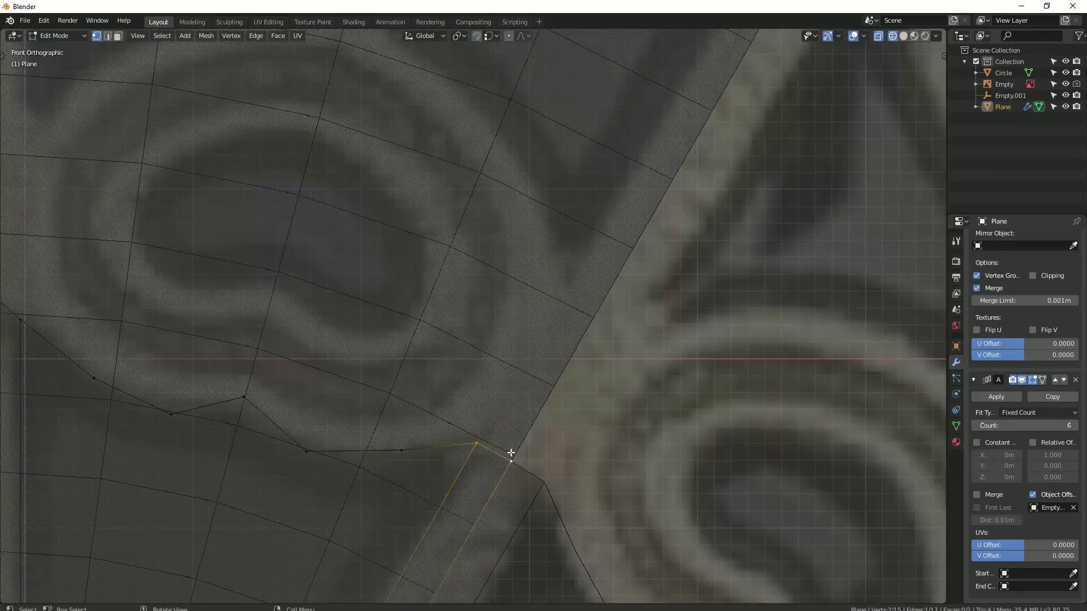
pyautogui.keyDown('shift'); pyautogui.click(496, 421); pyautogui.keyUp('shift')
pyautogui.scroll(-2, 474, 441)
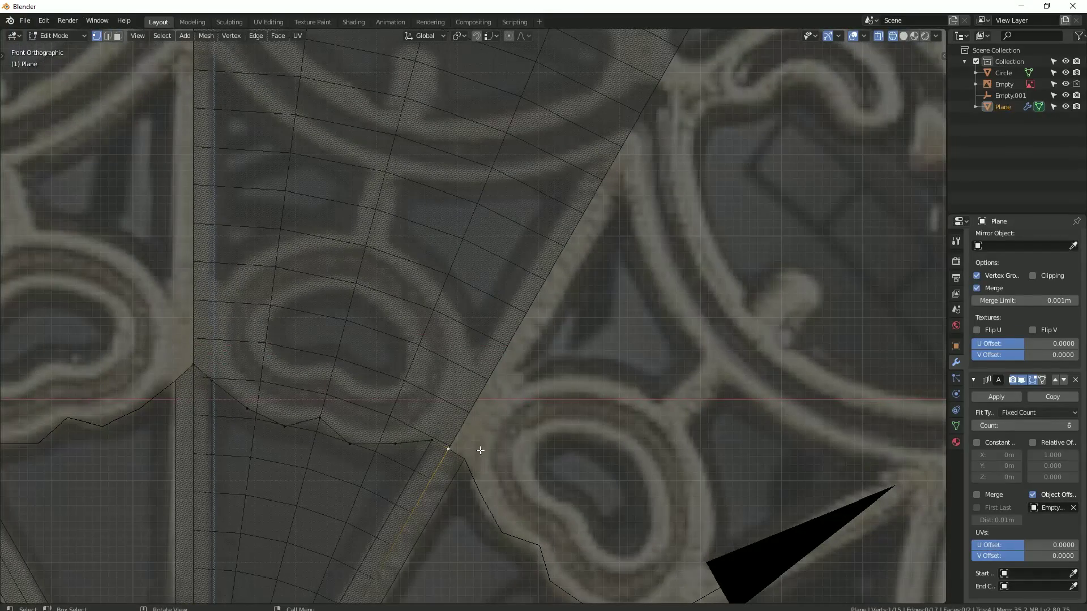
pyautogui.press('g')
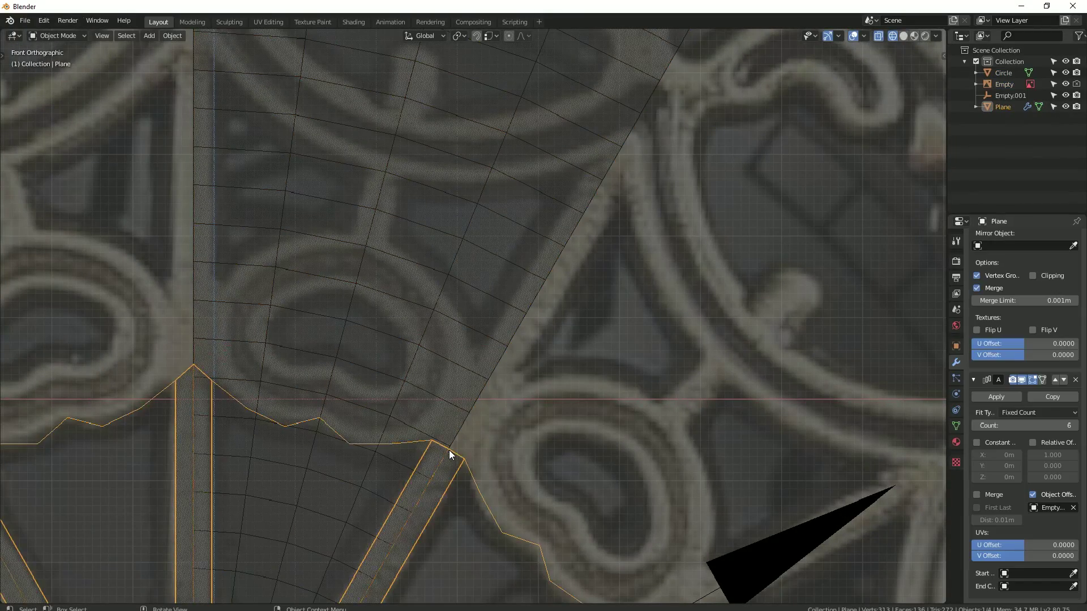
pyautogui.click(449, 450)
# Step: Extrude a new vertex beside the spoke and flatten it onto the face along Y
pyautogui.scroll(-4, 563, 242)
pyautogui.scroll(4, 510, 376)
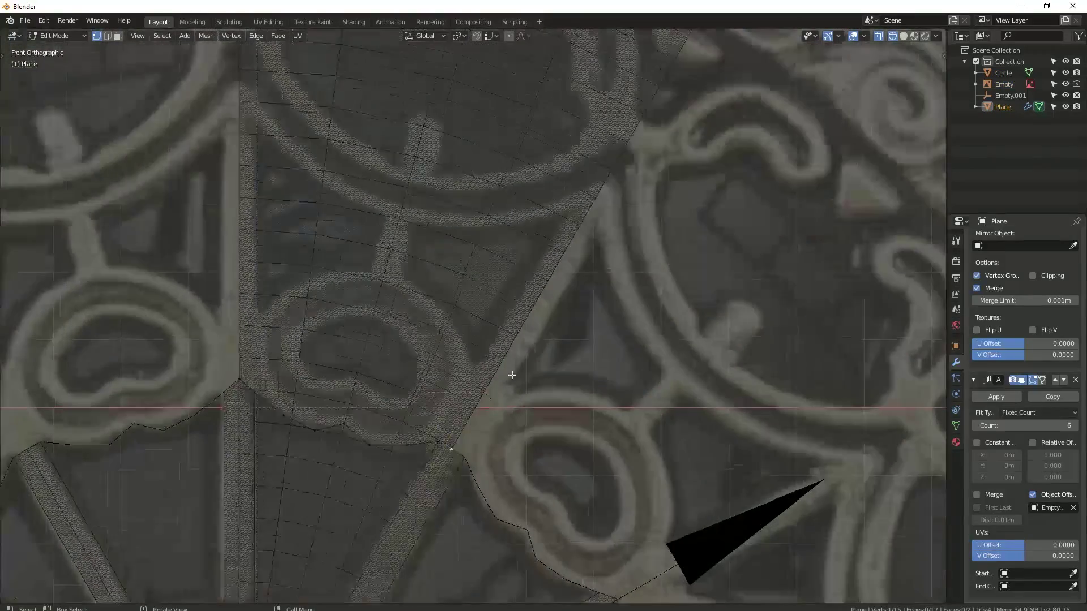
pyautogui.scroll(2, 513, 319)
pyautogui.scroll(-1, 513, 319)
pyautogui.press('e')
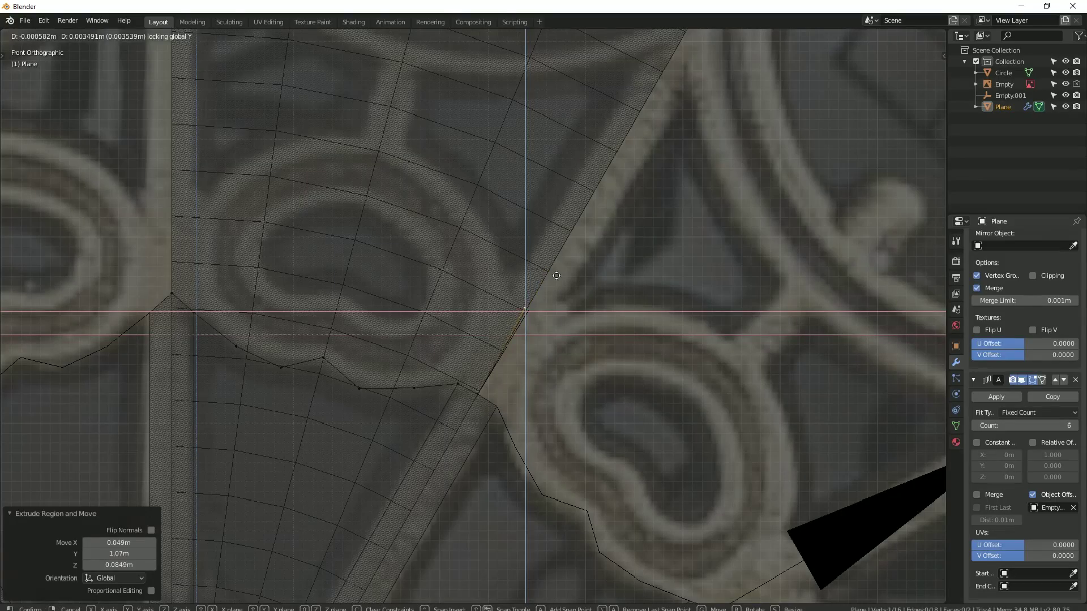
pyautogui.click(550, 279)
pyautogui.moveTo(549, 279); pyautogui.dragTo(667, 333, button='middle')
pyautogui.press('g')
pyautogui.press('y')
pyautogui.click(522, 372)
# Step: Return to front view and select the vertex at the spoke corner
pyautogui.press('KP_1')
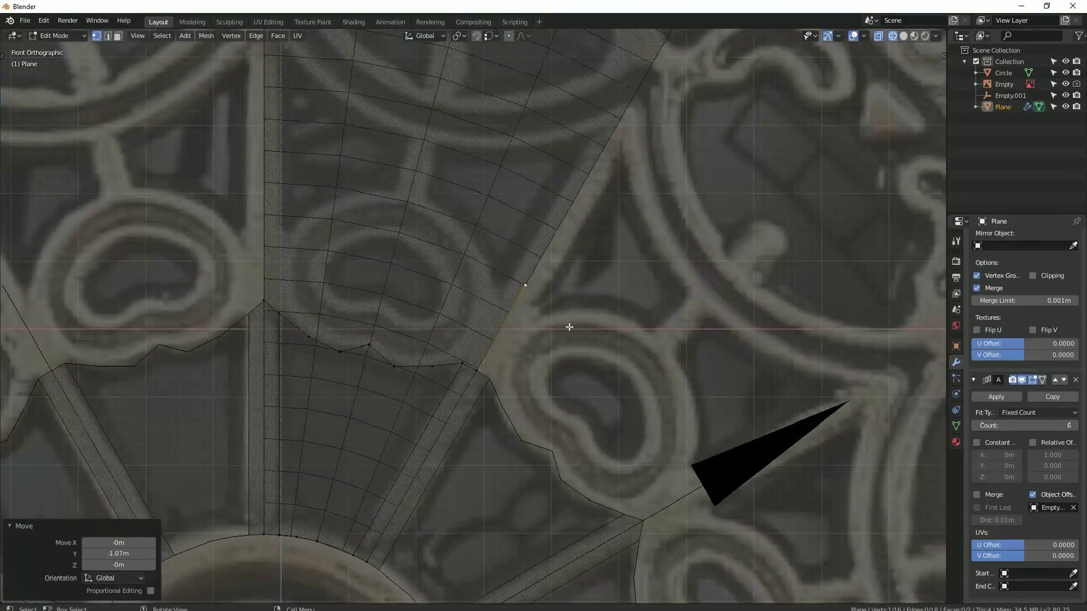
pyautogui.scroll(3, 541, 301)
pyautogui.scroll(2, 541, 301)
pyautogui.click(418, 465)
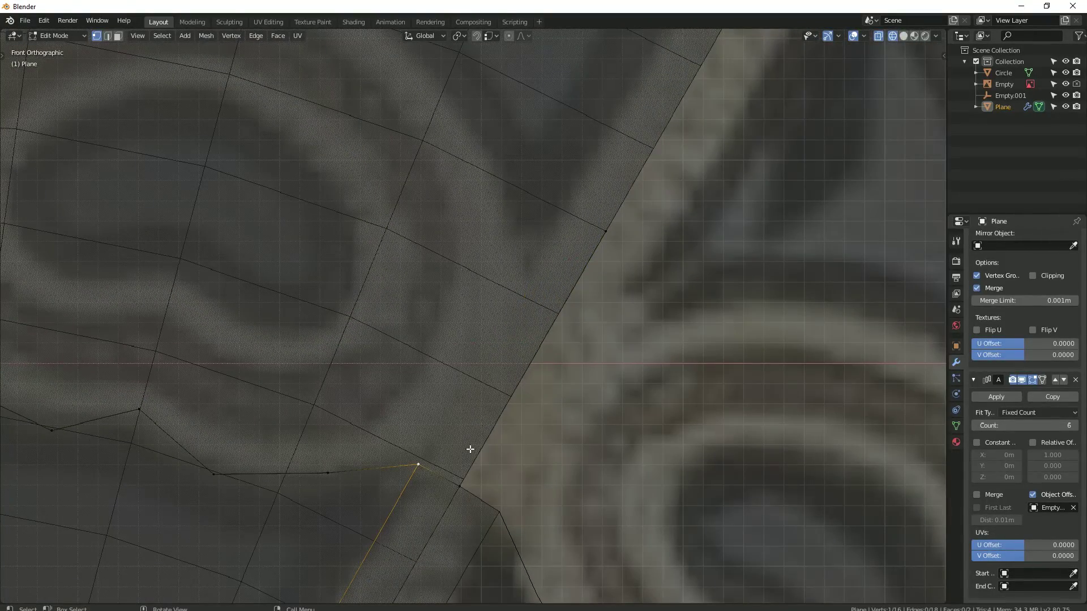
# Step: Find 'f2' in the Preferences add-ons list and enable Mesh: F2
pyautogui.click(50, 21)
pyautogui.click(66, 153)
pyautogui.click(306, 42)
pyautogui.write('f2')
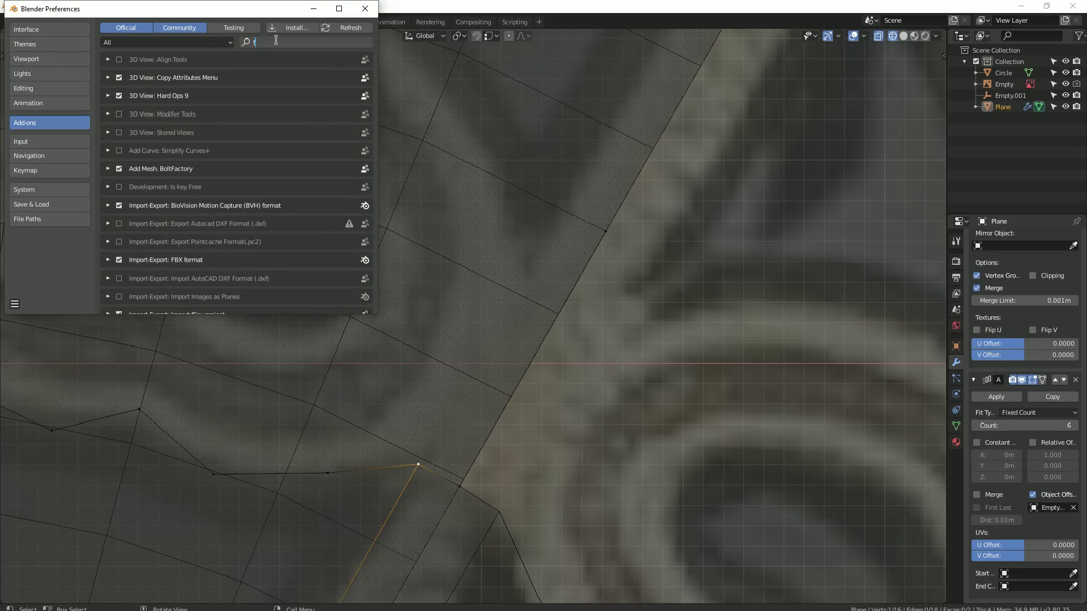
pyautogui.click(108, 59)
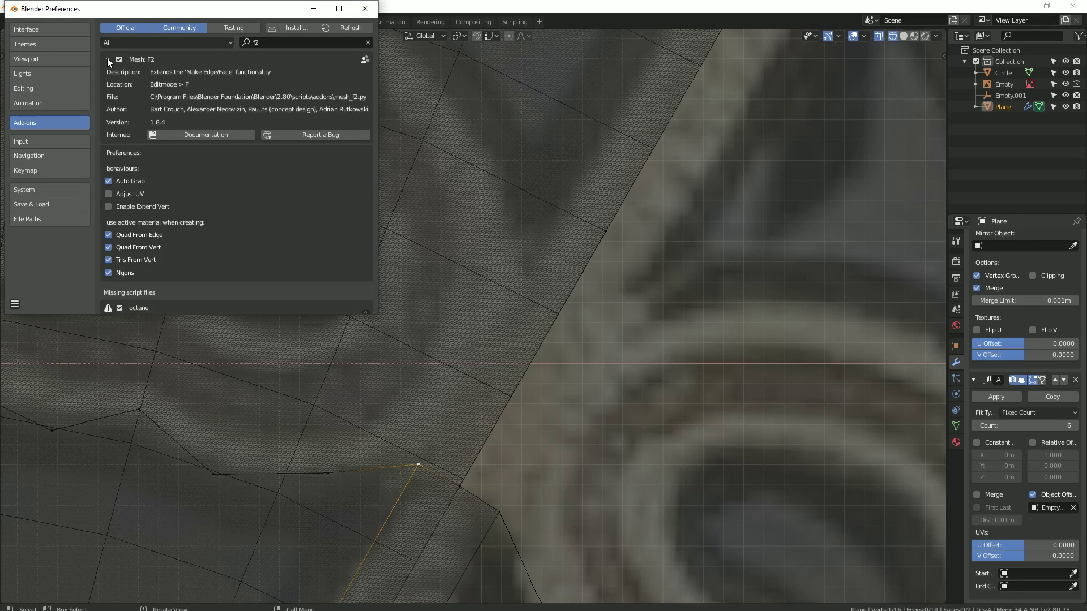
pyautogui.click(365, 10)
# Step: Test a face fill, undo it, and recheck the Mesh: F2 add-on preferences
pyautogui.press('f')
pyautogui.hotkey('ctrl', 'z')
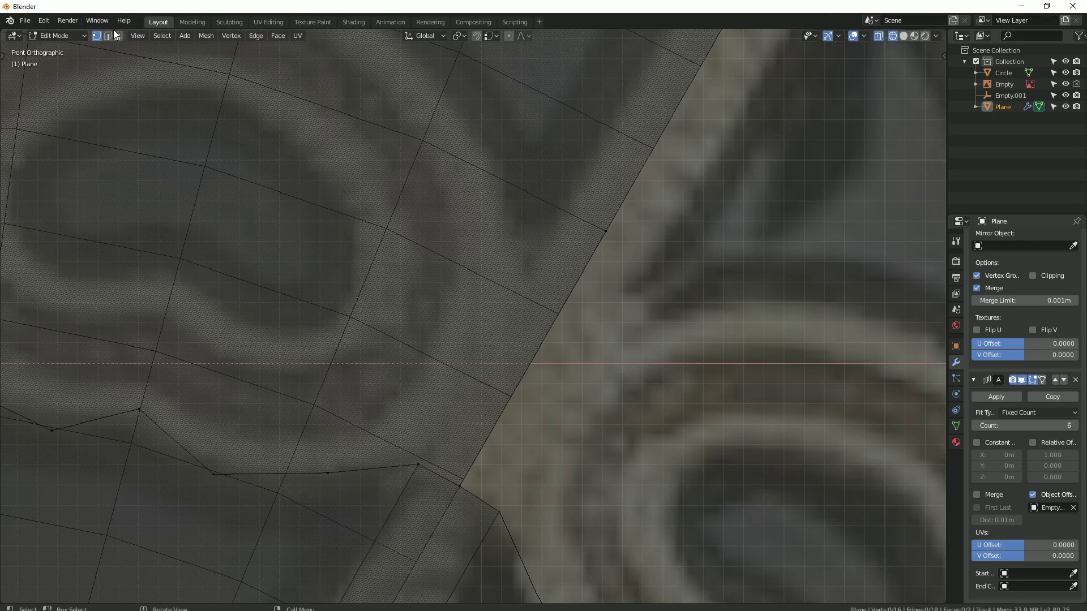
pyautogui.click(44, 21)
pyautogui.click(68, 161)
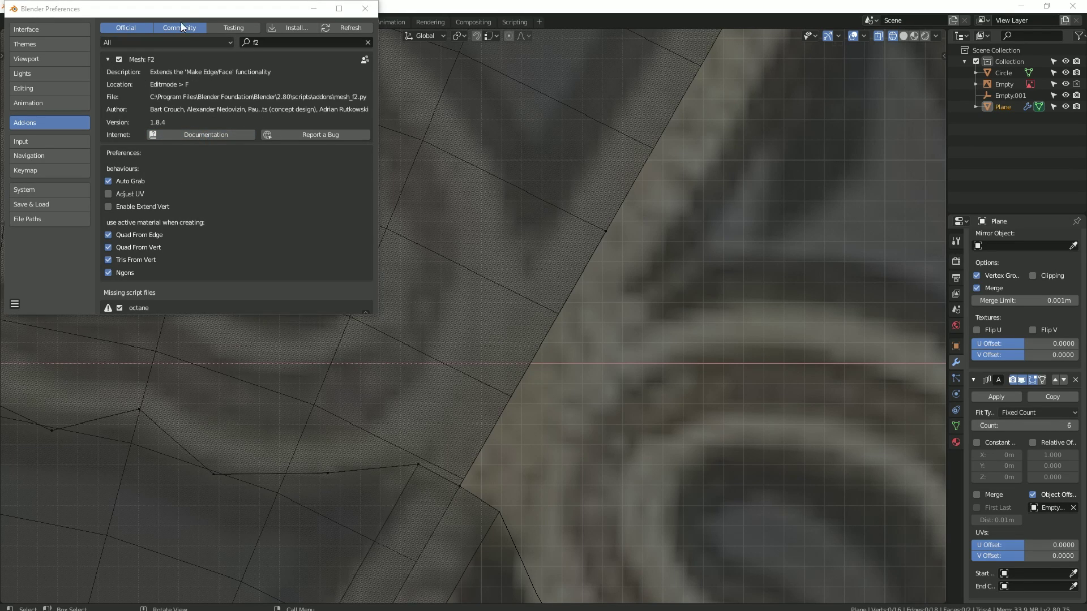
pyautogui.moveTo(182, 13); pyautogui.dragTo(207, 44)
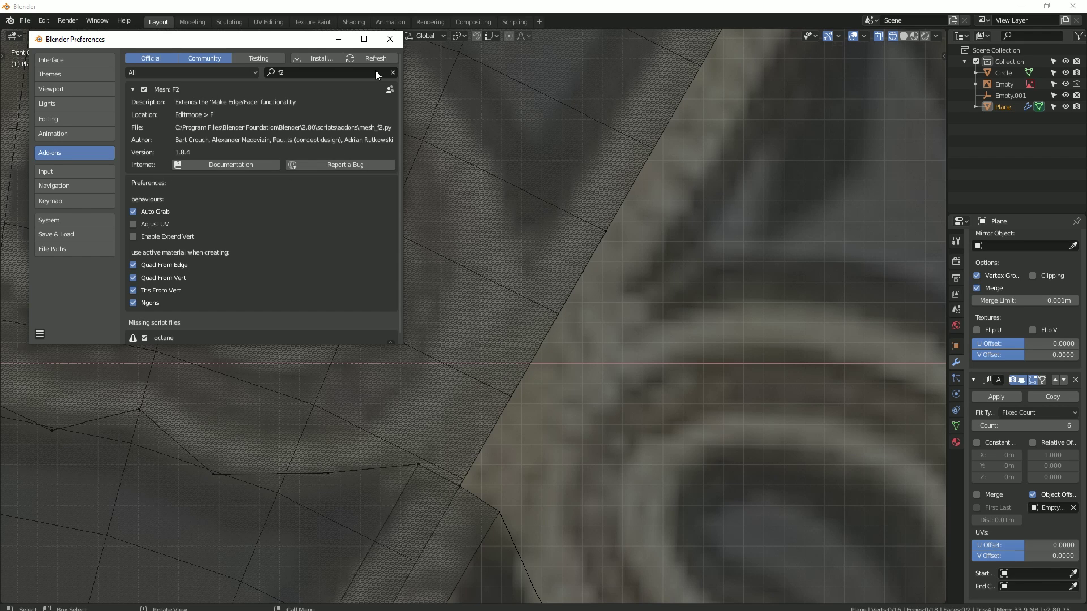
pyautogui.click(388, 41)
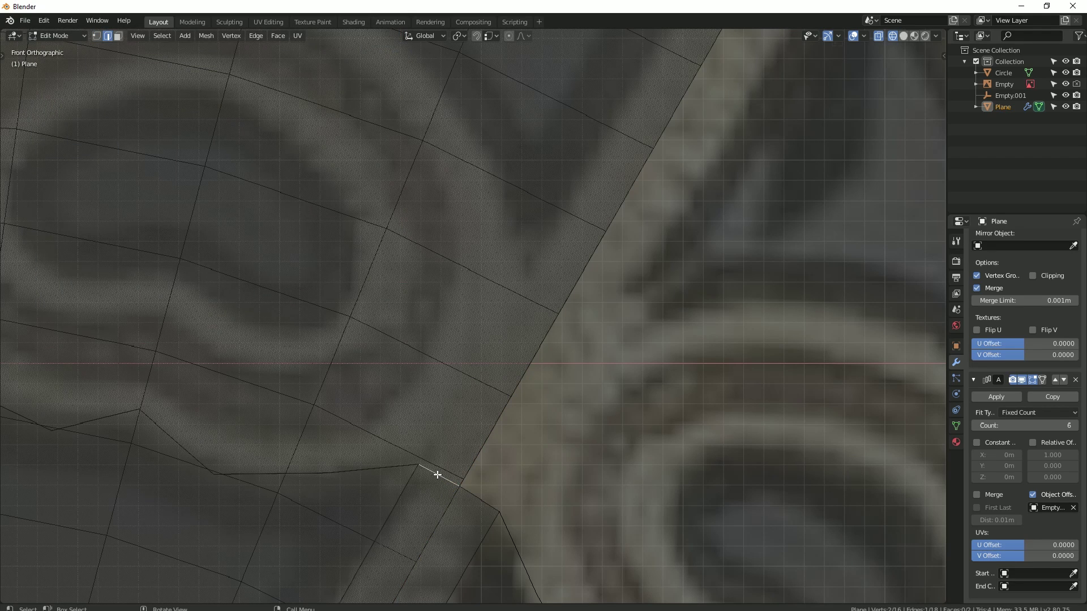
# Step: Move the spoke-corner vertex to the left, checking its depth from the front view
pyautogui.click(437, 475)
pyautogui.press('1')
pyautogui.moveTo(286, 358); pyautogui.dragTo(329, 353, button='middle')
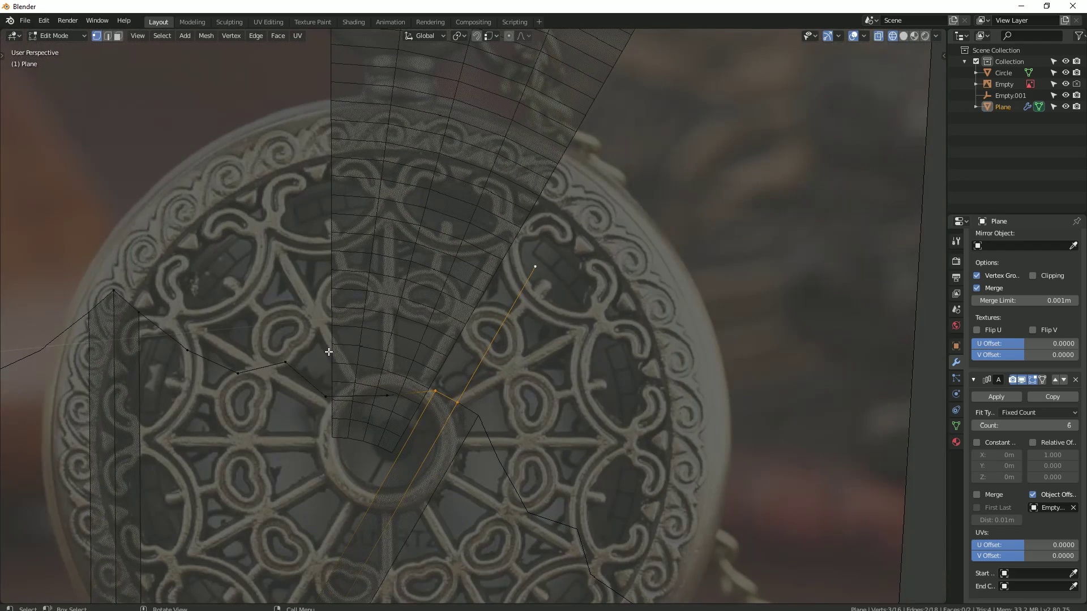
pyautogui.press('KP_1')
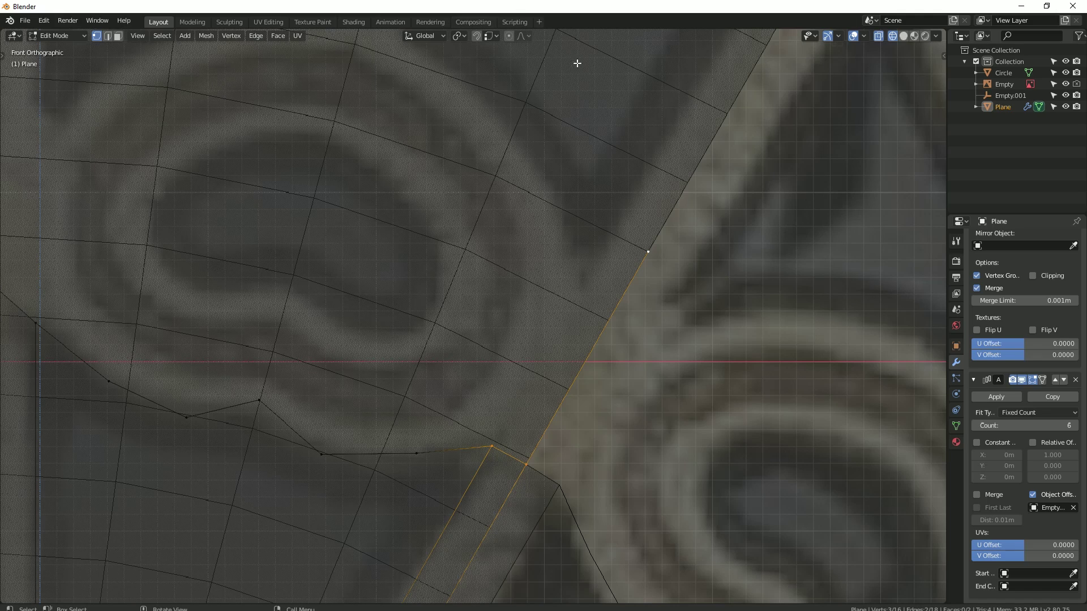
pyautogui.press('g')
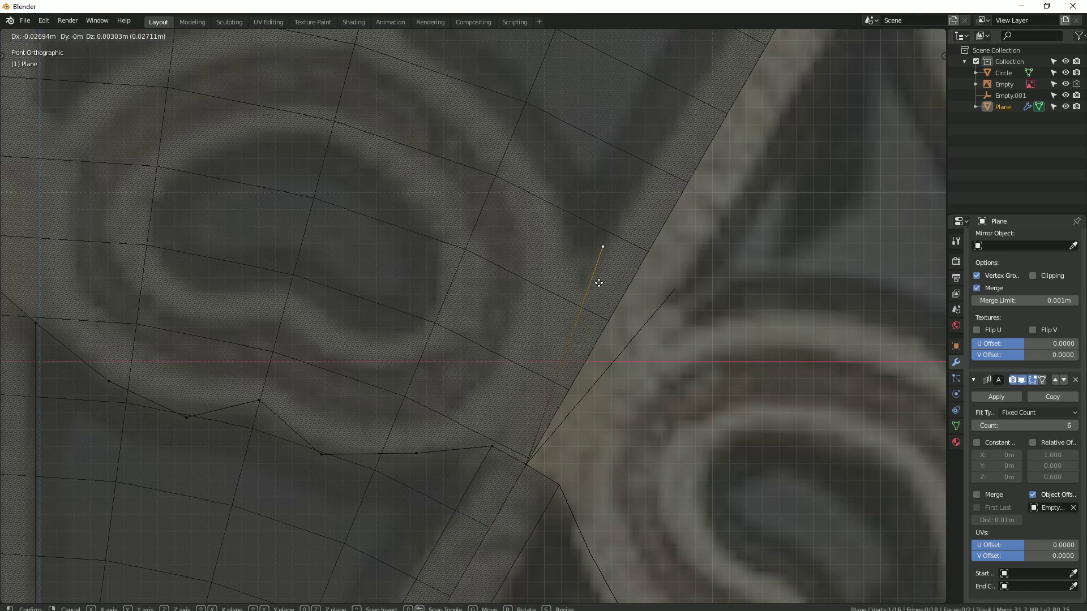
pyautogui.click(532, 252)
pyautogui.moveTo(573, 296); pyautogui.dragTo(473, 310, button='middle')
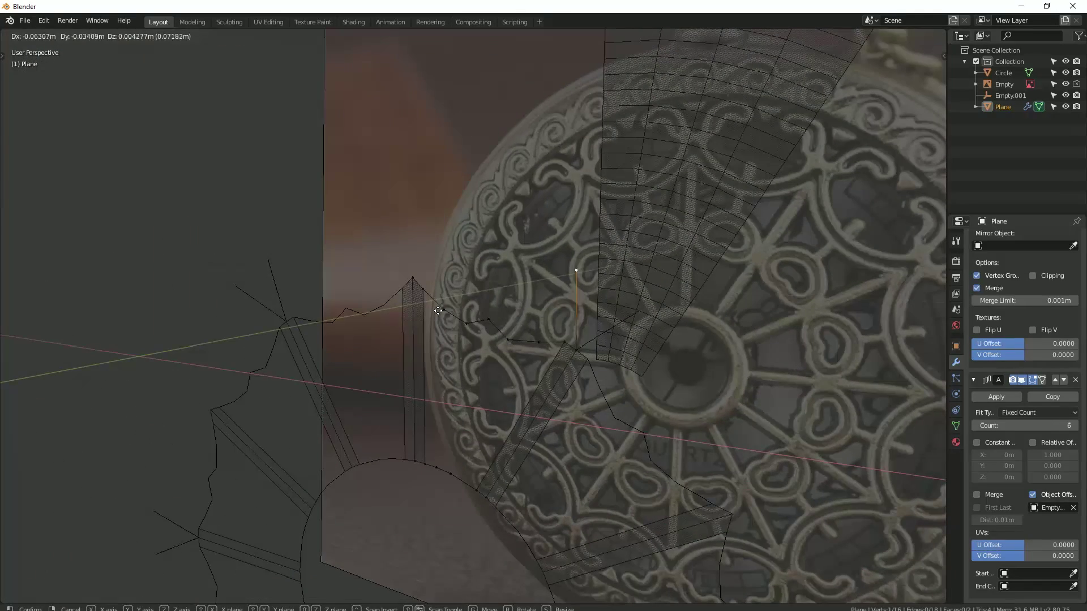
pyautogui.press('KP_1')
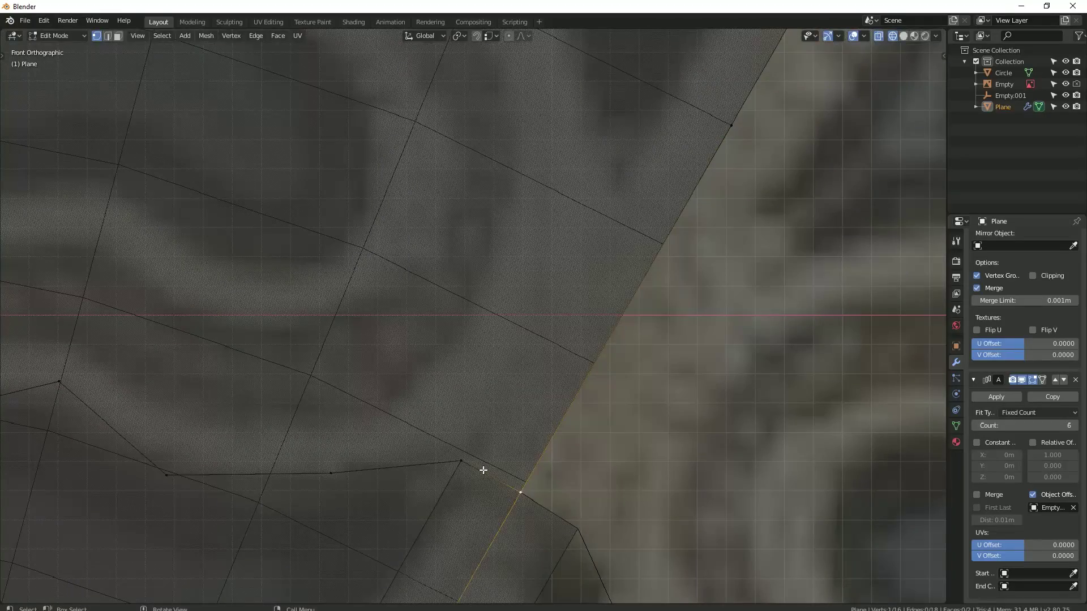
pyautogui.scroll(-3, 478, 465)
pyautogui.scroll(-2, 497, 470)
# Step: Extrude the selected edge into a new face and raise it vertically into place
pyautogui.press('Tab')
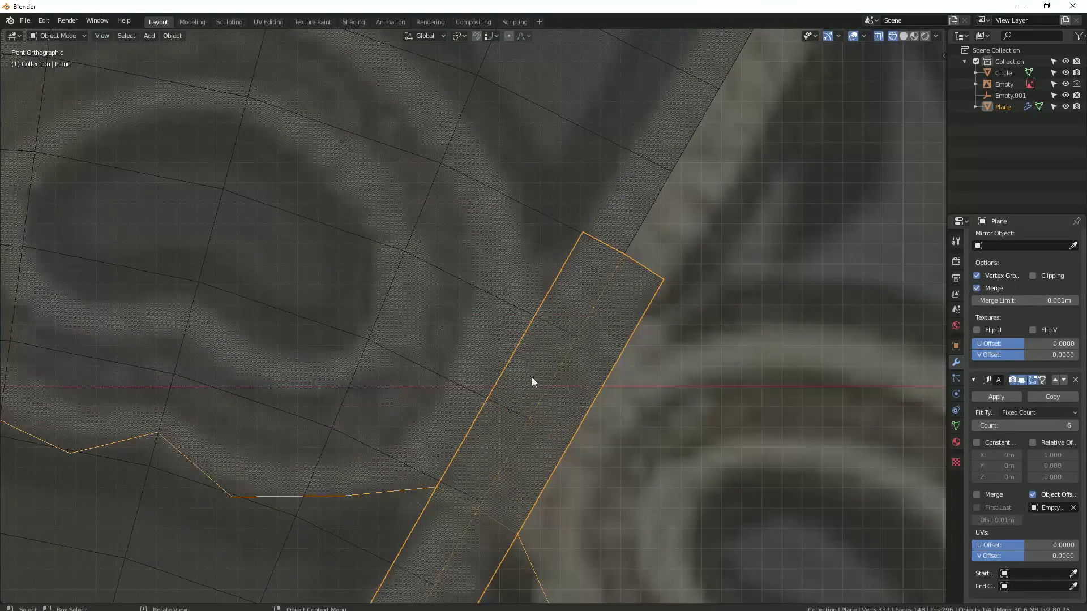
pyautogui.keyDown('shift'); pyautogui.moveTo(532, 377); pyautogui.dragTo(528, 272, button='middle'); pyautogui.keyUp('shift')
pyautogui.scroll(-4, 528, 273)
pyautogui.scroll(3, 300, 243)
pyautogui.scroll(2, 323, 371)
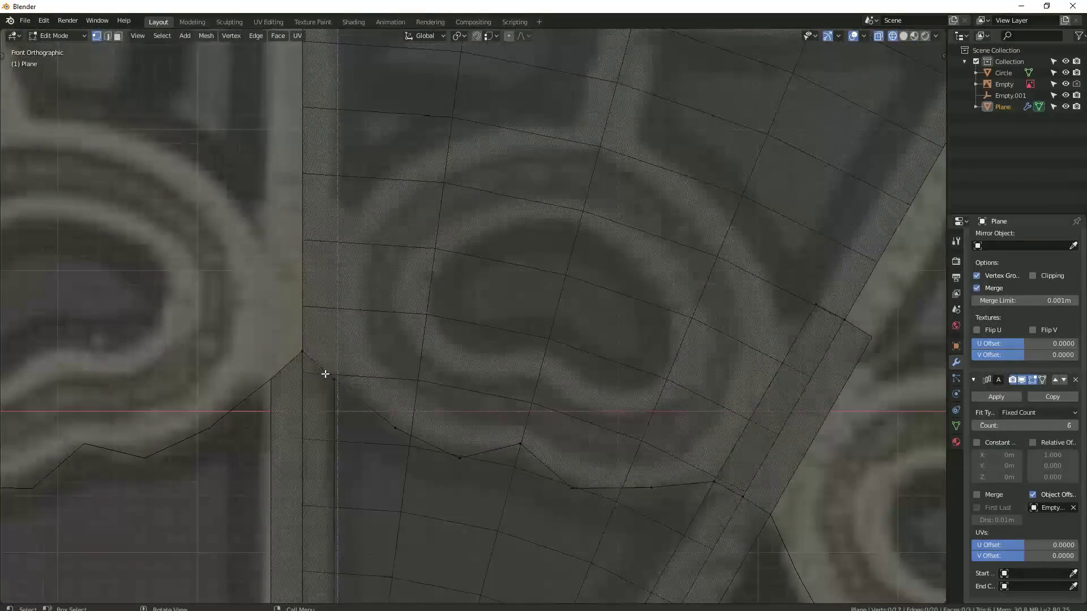
pyautogui.press('Tab')
pyautogui.press('e')
pyautogui.click(376, 290)
pyautogui.press('g')
pyautogui.press('z')
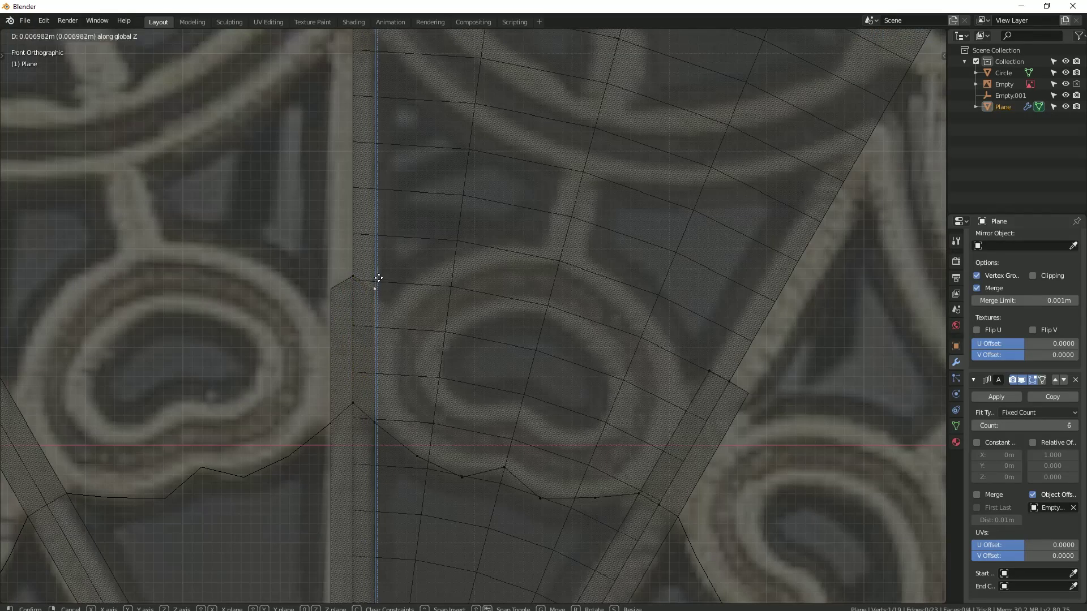
pyautogui.click(386, 266)
# Step: Extrude and reposition outline vertices, moving one vertically into line
pyautogui.scroll(1, 384, 300)
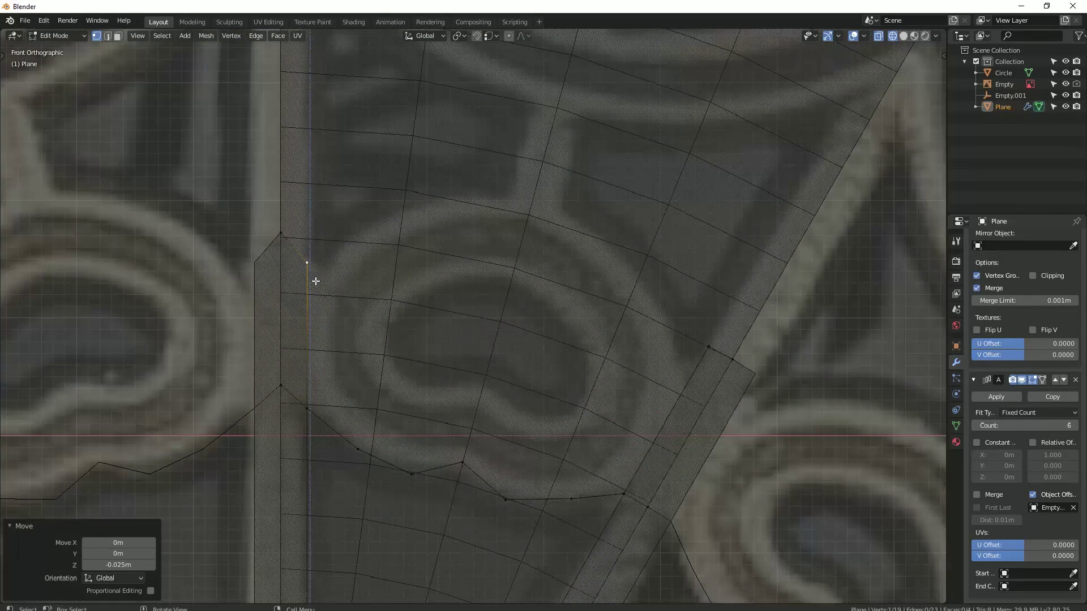
pyautogui.press('g')
pyautogui.click(428, 366)
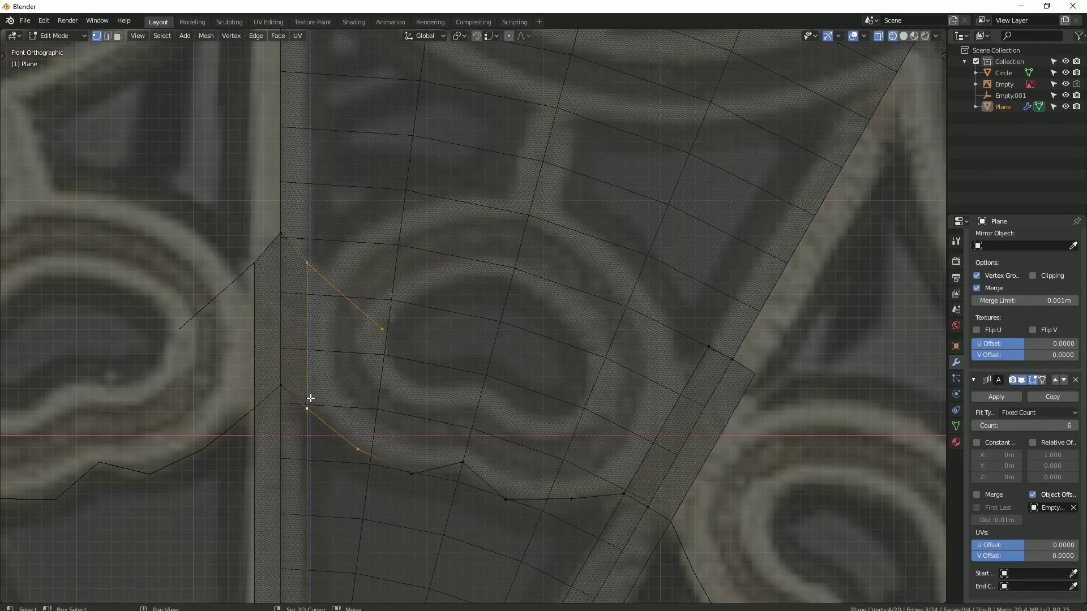
pyautogui.press('e')
pyautogui.click(403, 377)
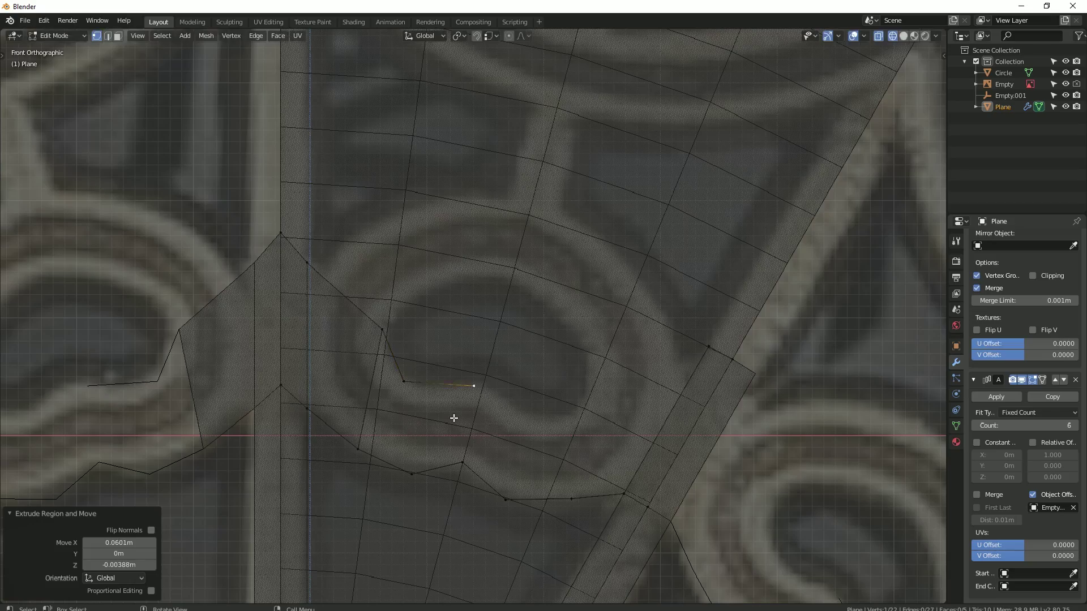
pyautogui.press('g')
pyautogui.click(404, 385)
pyautogui.scroll(2, 405, 385)
pyautogui.click(195, 226)
pyautogui.press('g')
pyautogui.press('z')
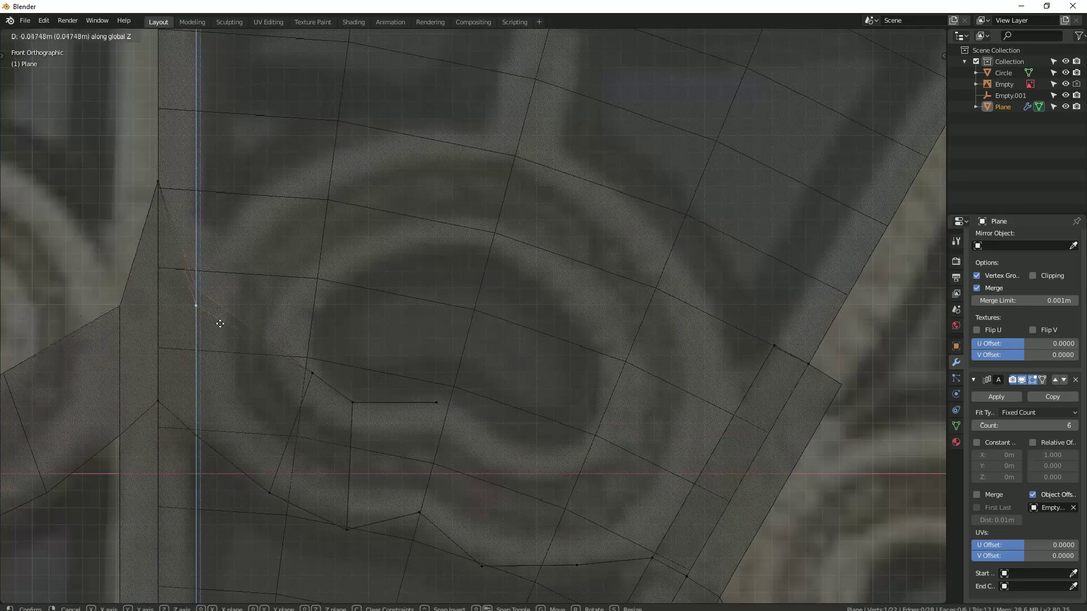
pyautogui.click(223, 340)
pyautogui.moveTo(364, 413)
pyautogui.keyDown('shift'); pyautogui.mouseDown(button='middle')
pyautogui.moveTo(369, 360)
pyautogui.moveTo(305, 304)
pyautogui.mouseUp(button='middle'); pyautogui.keyUp('shift')
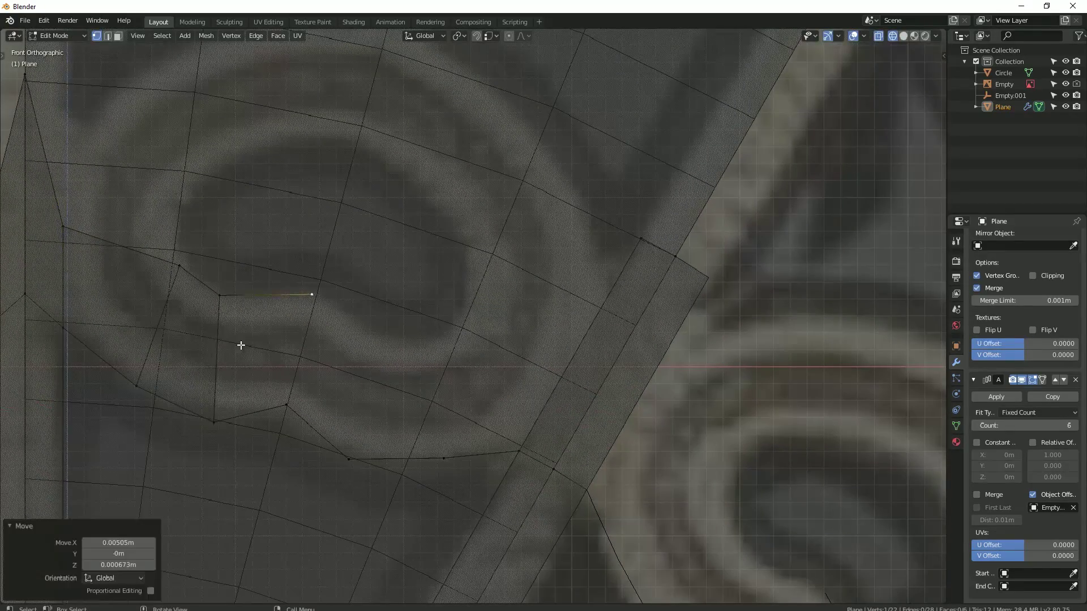
# Step: Extrude two vertices into the filigree curve and fill a face down to the outline
pyautogui.press('e')
pyautogui.click(436, 400)
pyautogui.press('e')
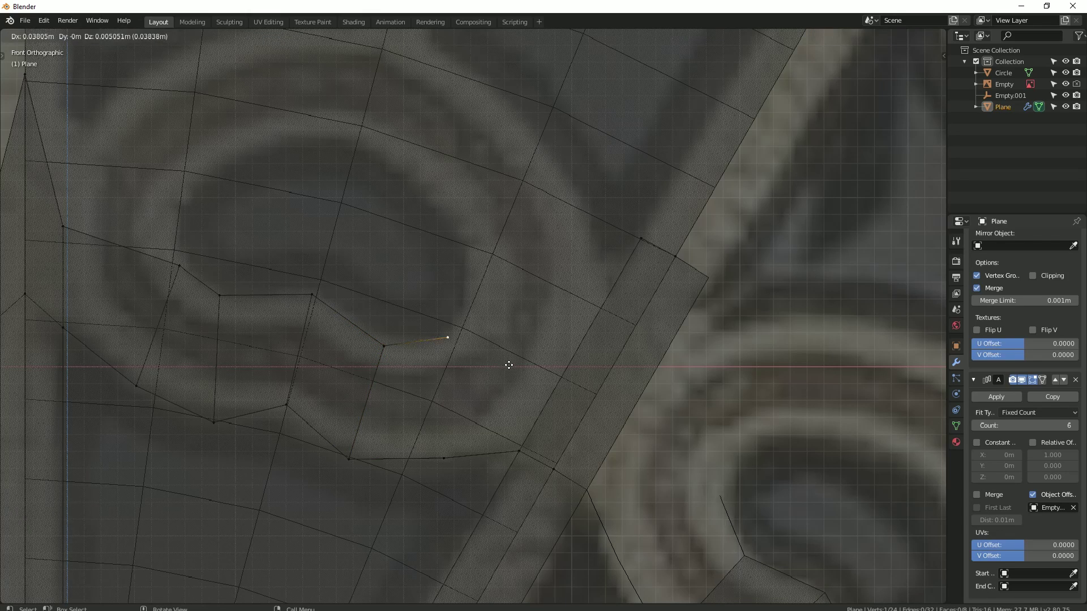
pyautogui.click(516, 362)
pyautogui.press('f')
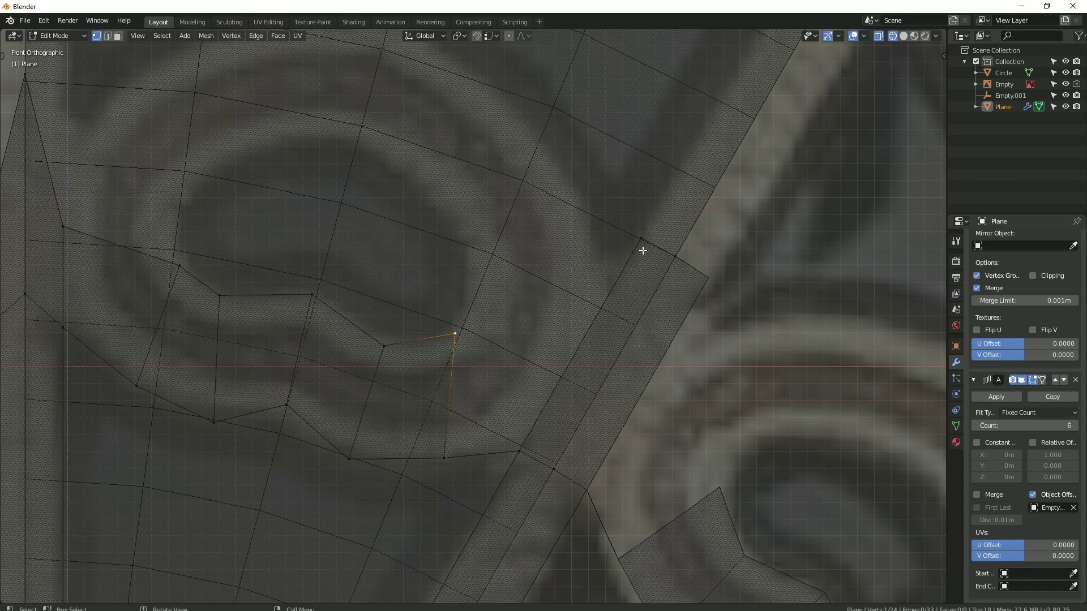
# Step: Slide the strip's end edge down and fill a face between the edges
pyautogui.keyDown('shift'); pyautogui.click(677, 259); pyautogui.keyUp('shift')
pyautogui.press('2')
pyautogui.press('g')
pyautogui.press('g')
pyautogui.click(594, 389)
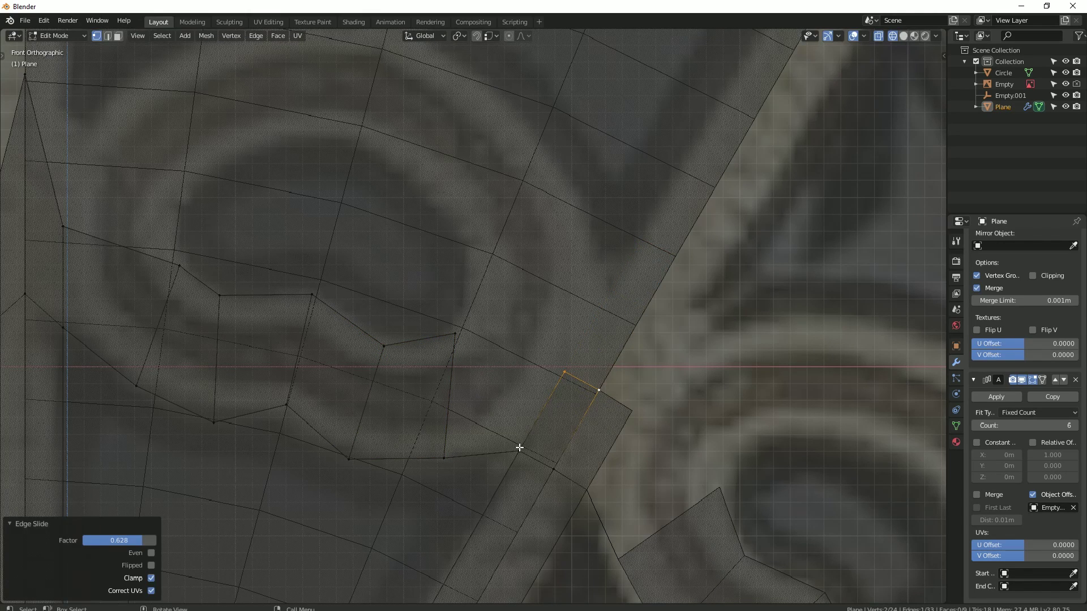
pyautogui.press('f')
# Step: Extrude a vertex onto the spoke's edge, fill a quad extending the strip, and leave Edit Mode
pyautogui.hotkey('alt', 'a')
pyautogui.press('1')
pyautogui.keyDown('shift'); pyautogui.moveTo(488, 417); pyautogui.dragTo(501, 467, button='middle'); pyautogui.keyUp('shift')
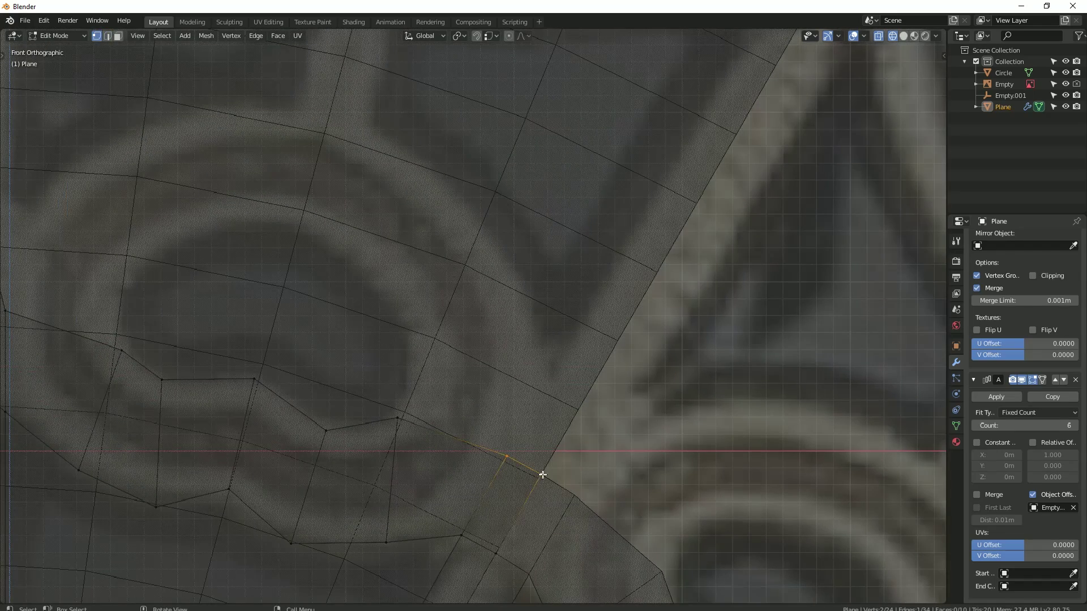
pyautogui.press('e')
pyautogui.click(618, 340)
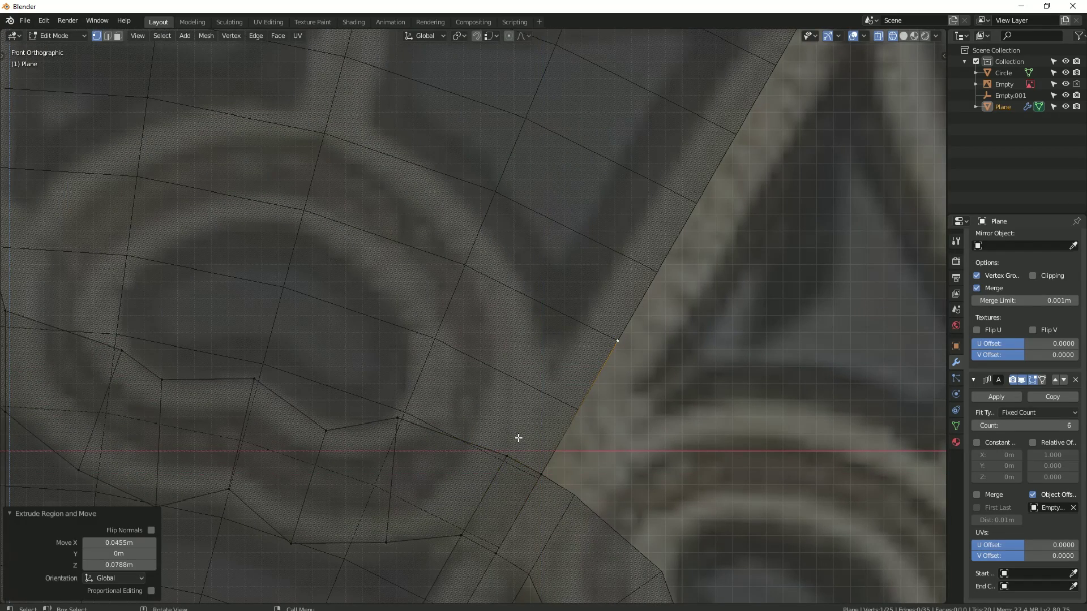
pyautogui.press('f')
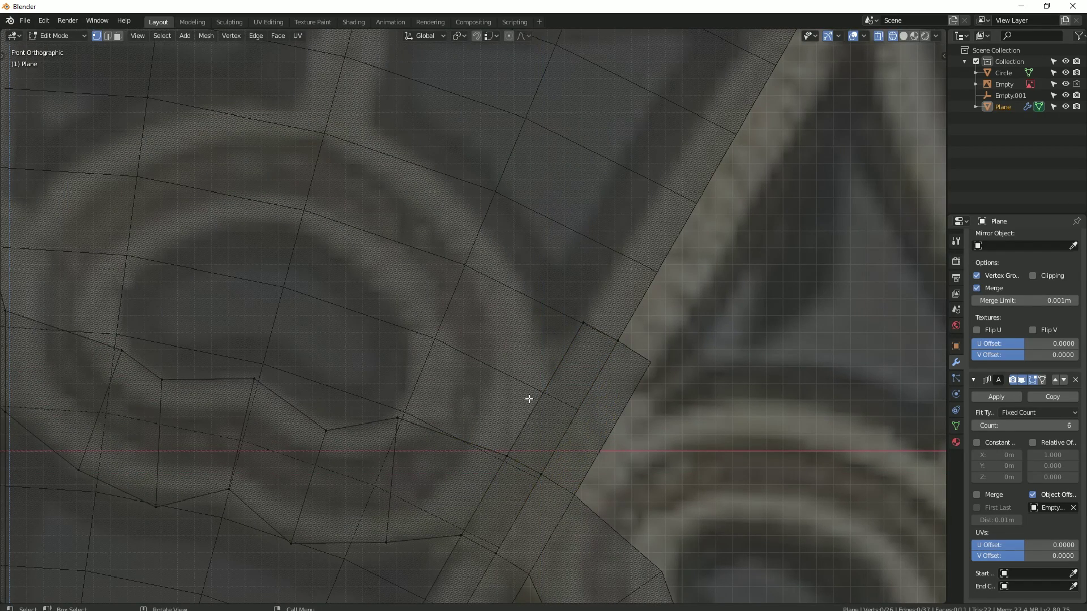
pyautogui.press('Tab')
pyautogui.scroll(-6, 530, 401)
# Step: Return to Edit Mode on the Plane and nudge a strip vertex into position
pyautogui.scroll(-4, 530, 402)
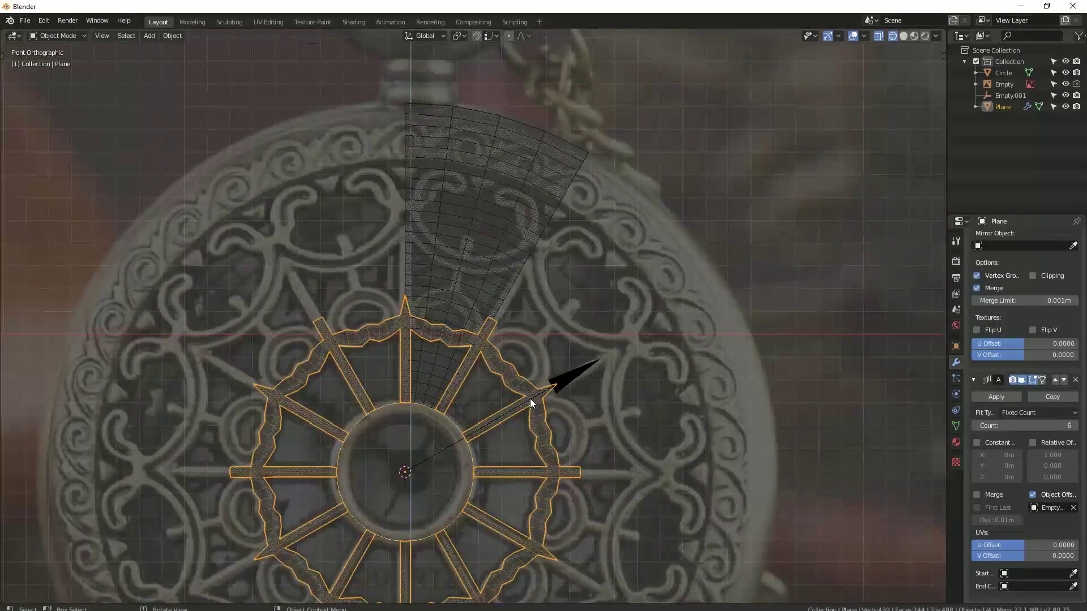
pyautogui.scroll(-3, 675, 392)
pyautogui.scroll(-1, 479, 385)
pyautogui.scroll(2, 520, 380)
pyautogui.press('Tab')
pyautogui.scroll(6, 520, 380)
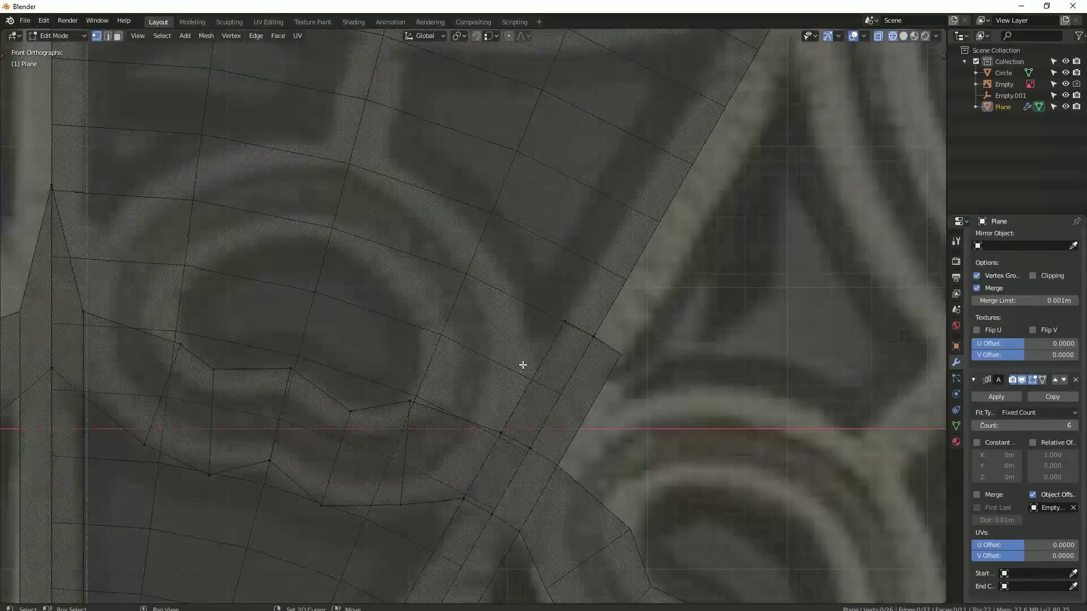
pyautogui.scroll(3, 521, 364)
pyautogui.scroll(-1, 509, 388)
pyautogui.click(390, 447)
pyautogui.press('g')
pyautogui.click(403, 449)
# Step: Extrude two new vertices out from the strip toward the scroll
pyautogui.press('e')
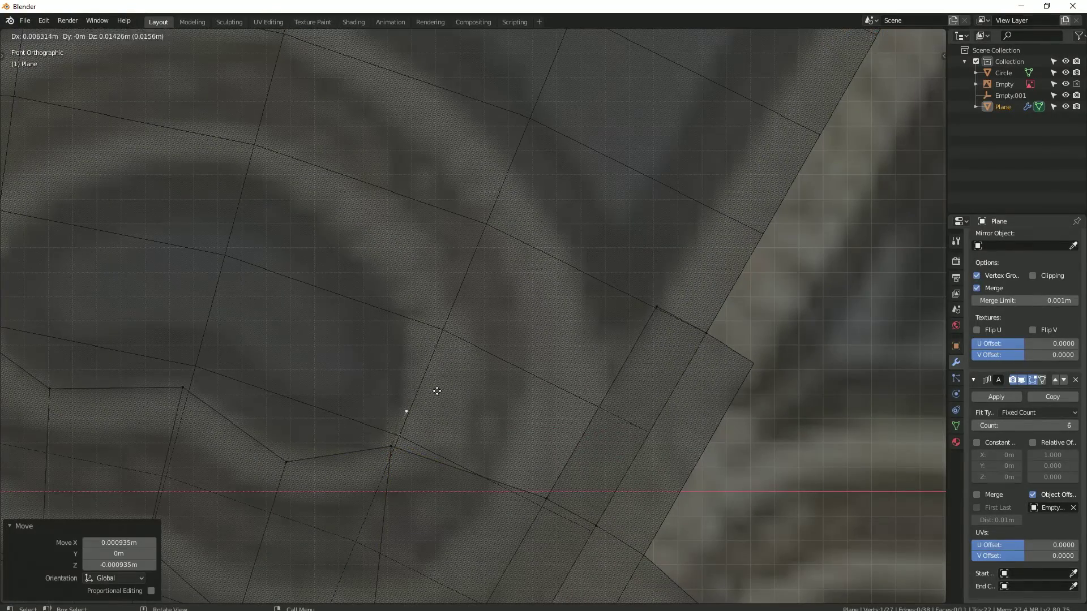
pyautogui.scroll(-5, 451, 338)
pyautogui.press('e')
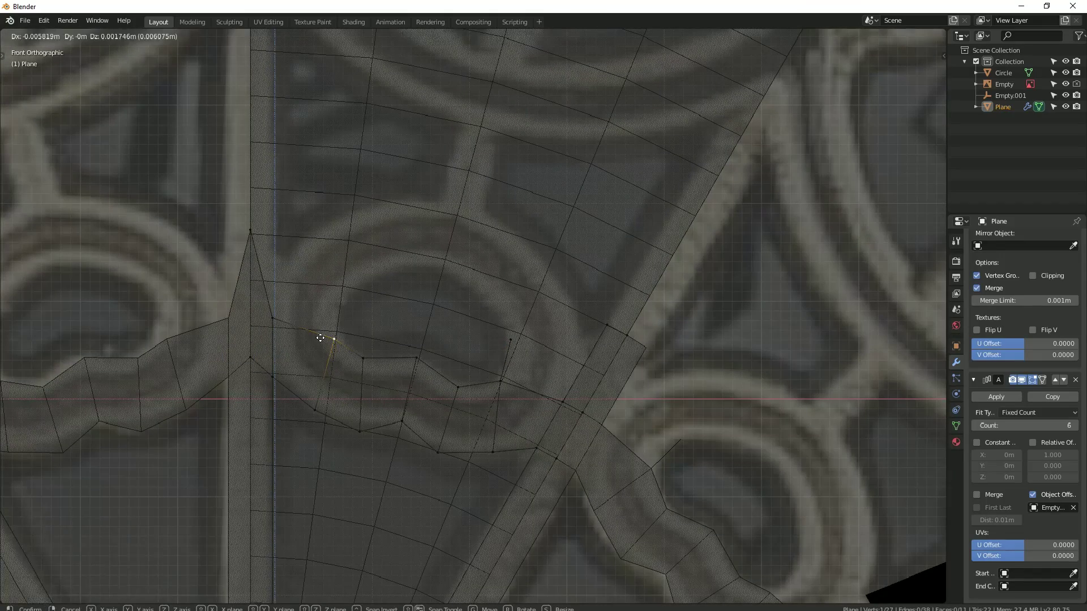
pyautogui.click(376, 372)
pyautogui.scroll(3, 237, 254)
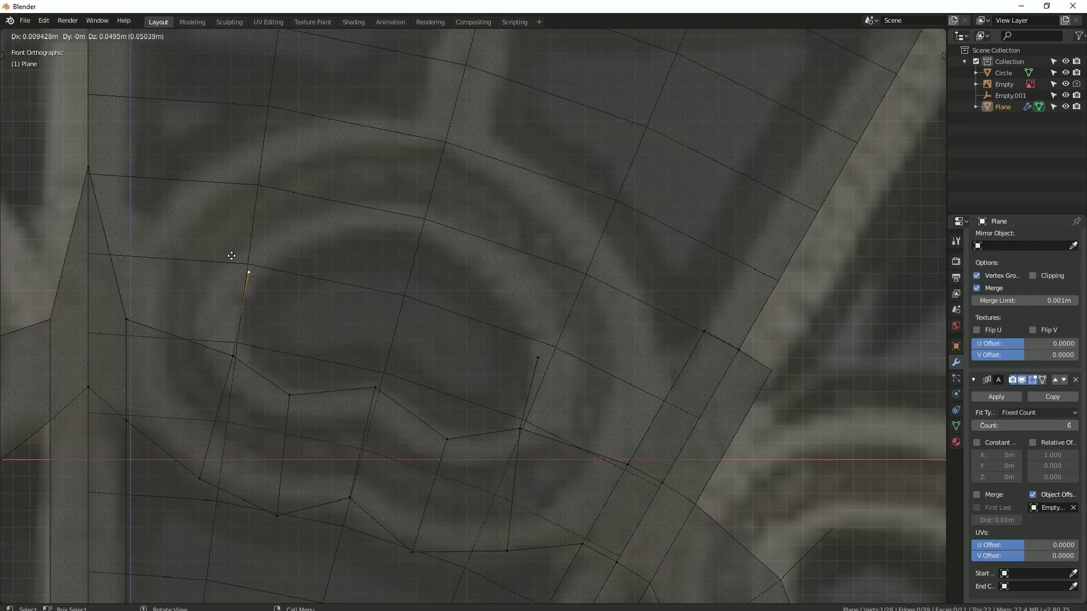
pyautogui.click(231, 256)
# Step: Try joining the tip vertex with an edge and a vertical extrusion, undoing both
pyautogui.keyDown('shift'); pyautogui.click(88, 168); pyautogui.keyUp('shift')
pyautogui.press('f')
pyautogui.press('2')
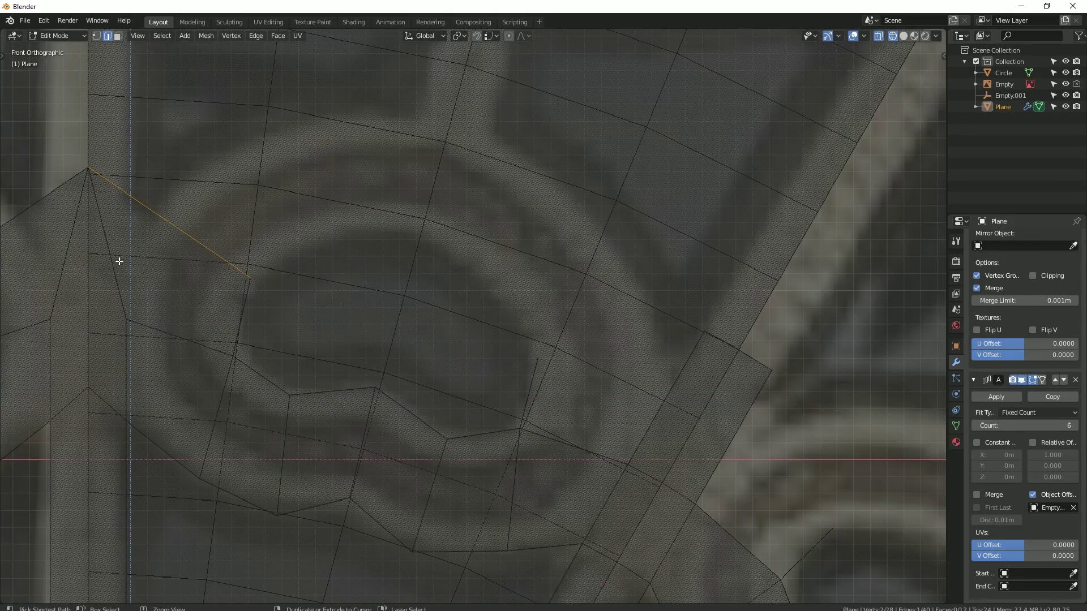
pyautogui.hotkey('ctrl', 'z')
pyautogui.press('e')
pyautogui.press('z')
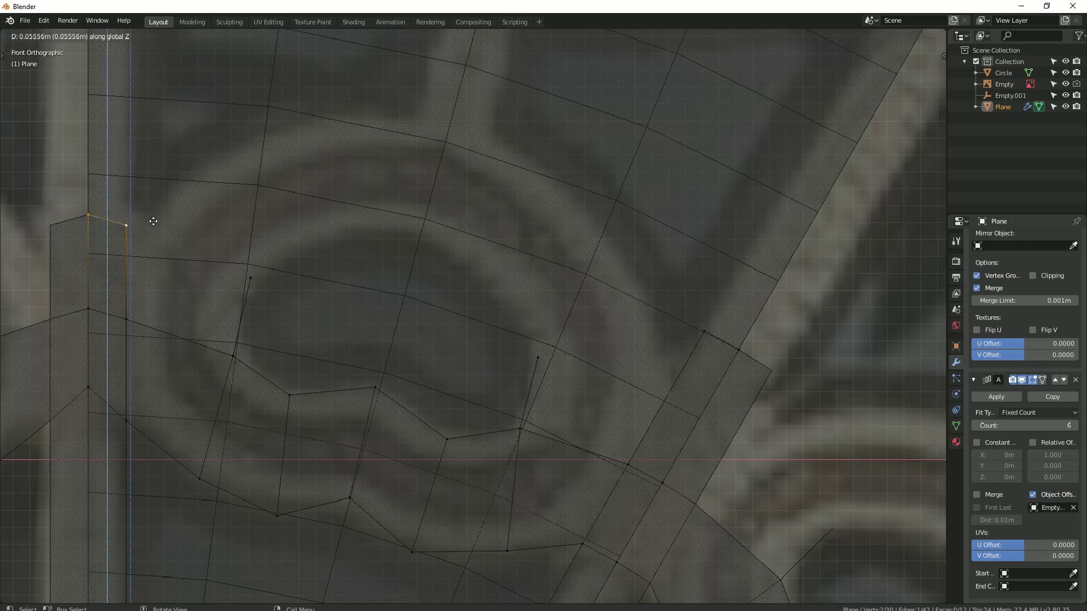
pyautogui.press('Escape')
pyautogui.hotkey('ctrl', 'z')
pyautogui.hotkey('ctrl', 'z')
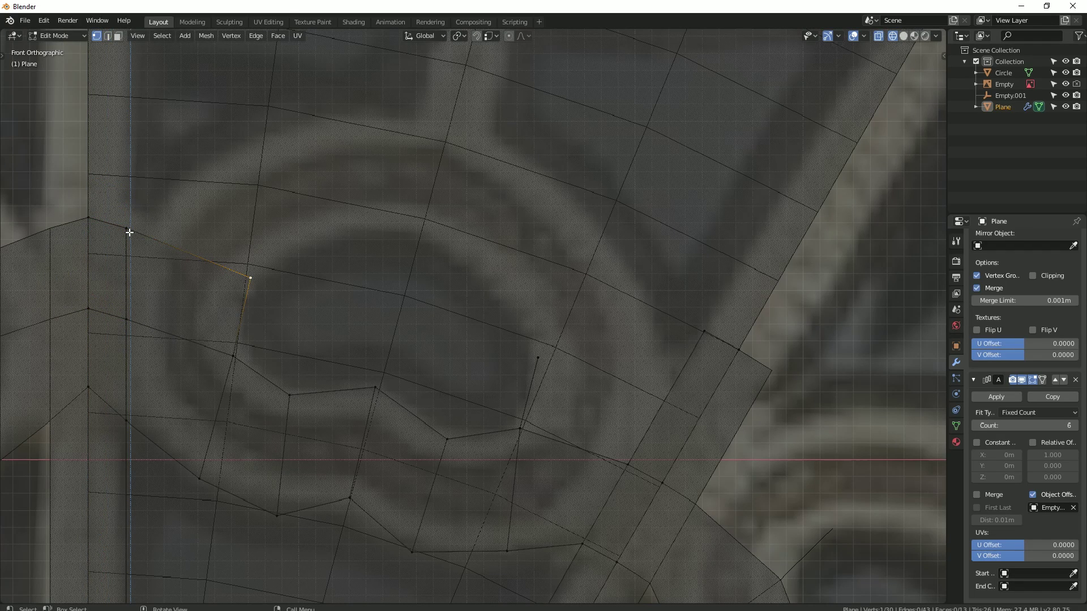
# Step: Extrude a vertex from the spoke corner along the scroll outline
pyautogui.click(129, 232)
pyautogui.press('e')
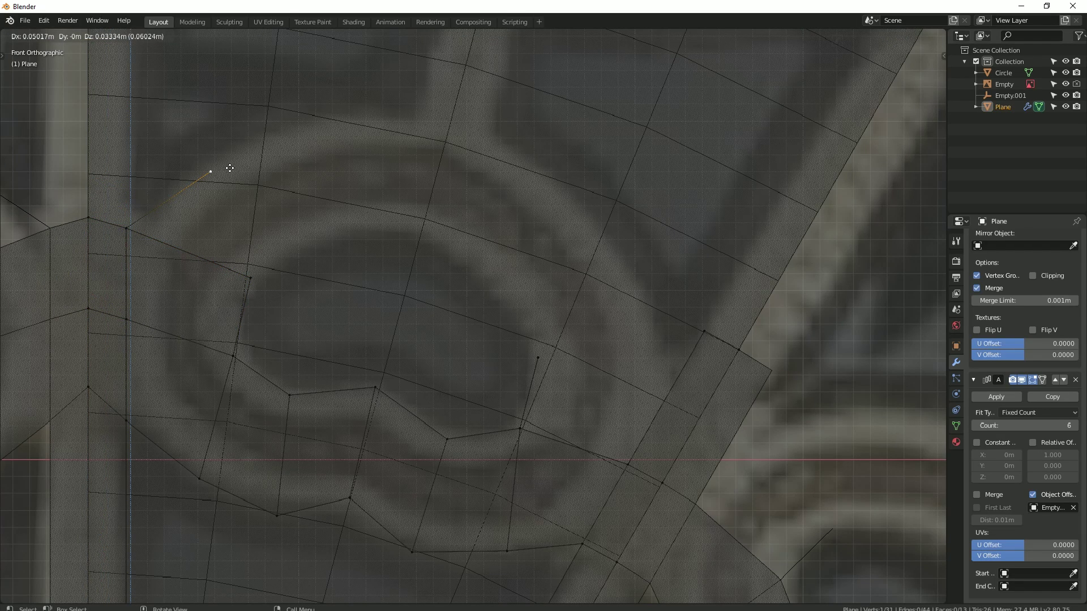
pyautogui.click(230, 168)
pyautogui.hotkey('alt', 'a')
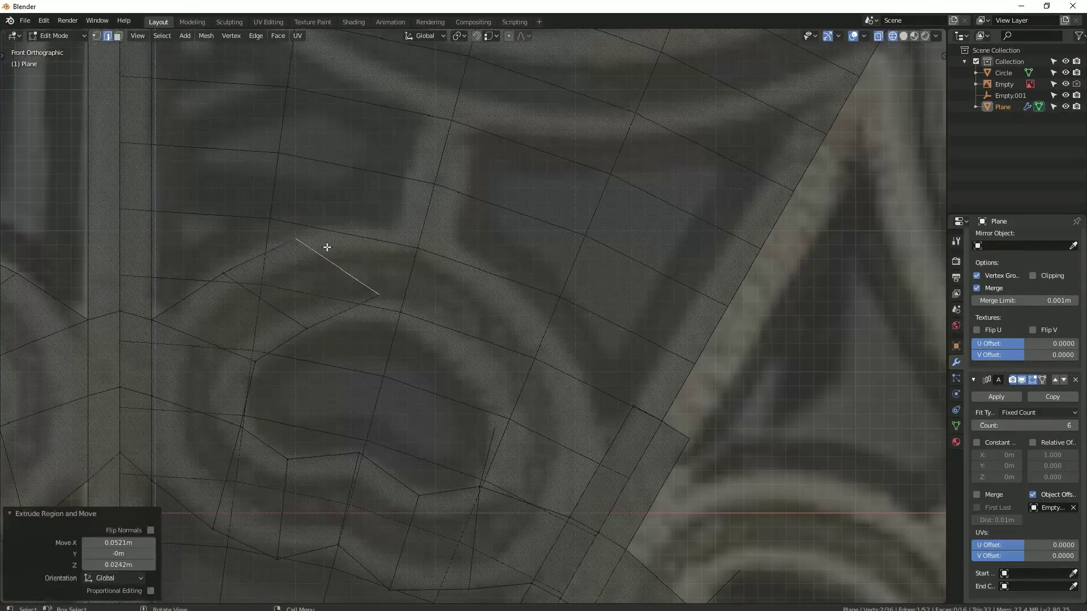
pyautogui.click(235, 258)
pyautogui.click(342, 317)
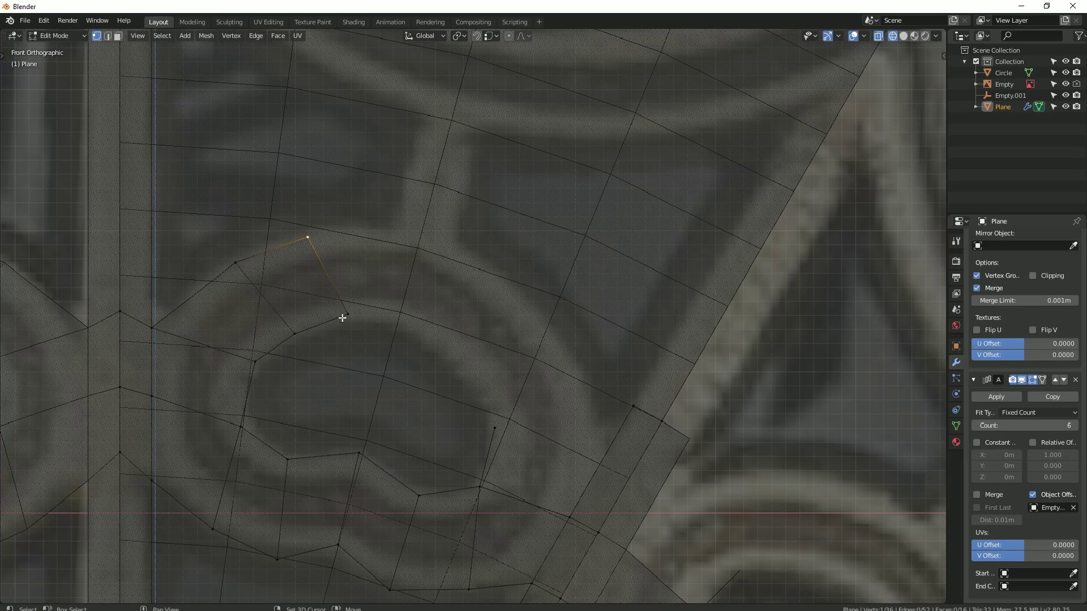
pyautogui.keyDown('shift'); pyautogui.moveTo(342, 318); pyautogui.dragTo(253, 293, button='middle'); pyautogui.keyUp('shift')
# Step: Extrude vertices along the scroll curl and slide one along its edge
pyautogui.press('e')
pyautogui.click(298, 194)
pyautogui.press('e')
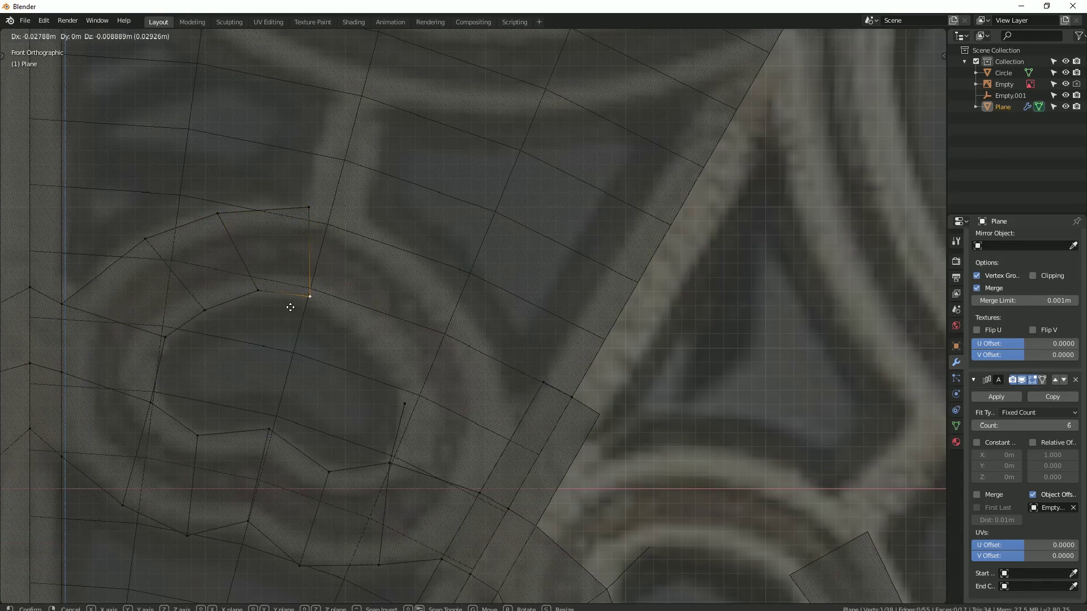
pyautogui.click(290, 307)
pyautogui.click(404, 403)
pyautogui.press('e')
pyautogui.click(544, 391)
pyautogui.press('g')
pyautogui.press('g')
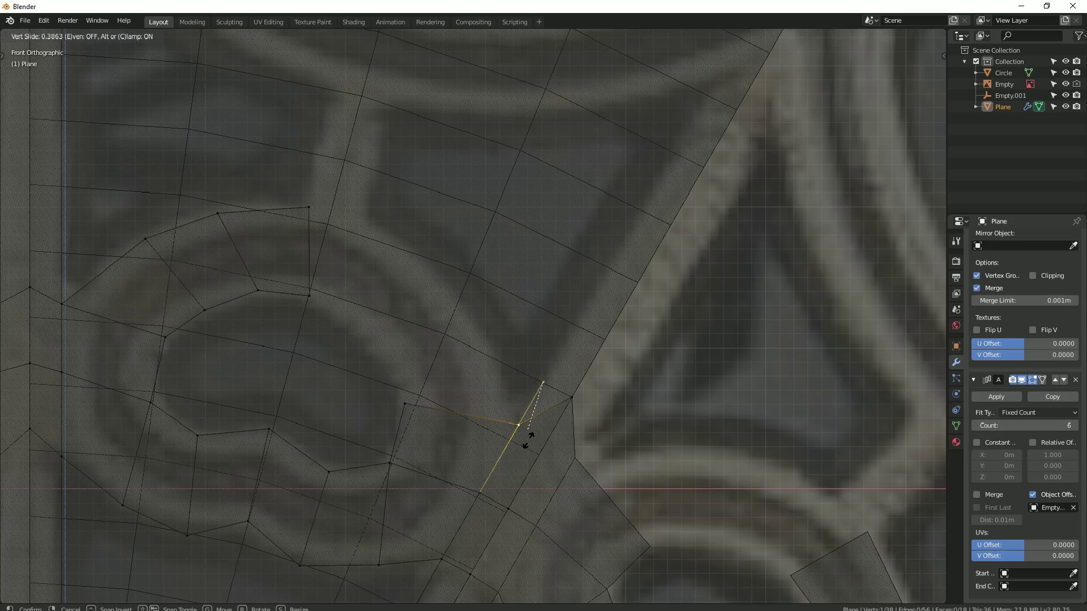
pyautogui.click(571, 448)
# Step: Continue extruding vertices around the curl, undoing a misplaced one
pyautogui.click(517, 424)
pyautogui.press('e')
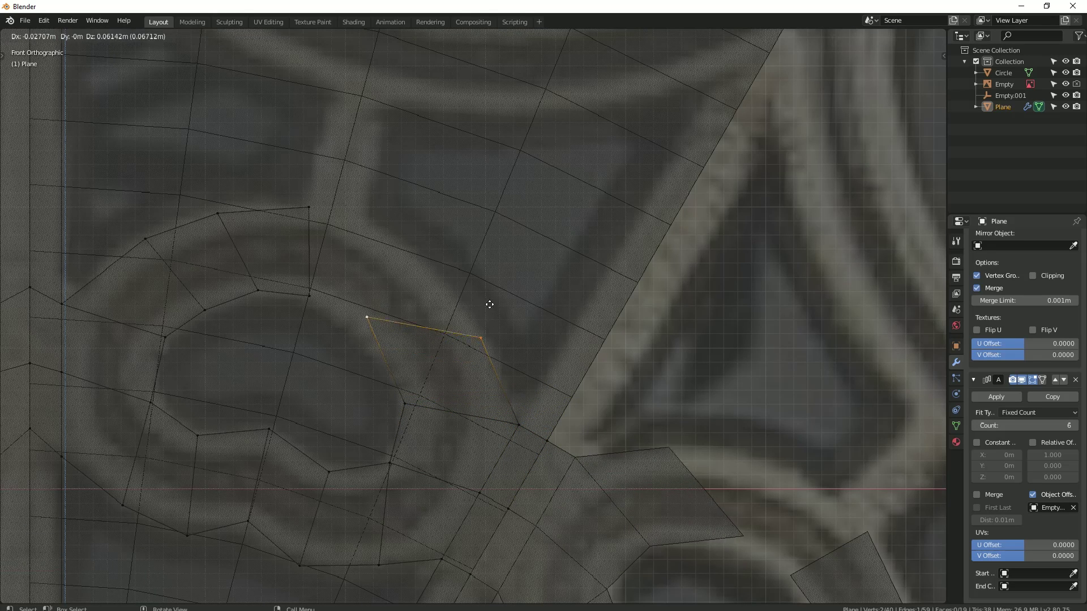
pyautogui.click(478, 334)
pyautogui.press('e')
pyautogui.click(369, 354)
pyautogui.click(477, 334)
pyautogui.press('e')
pyautogui.click(444, 291)
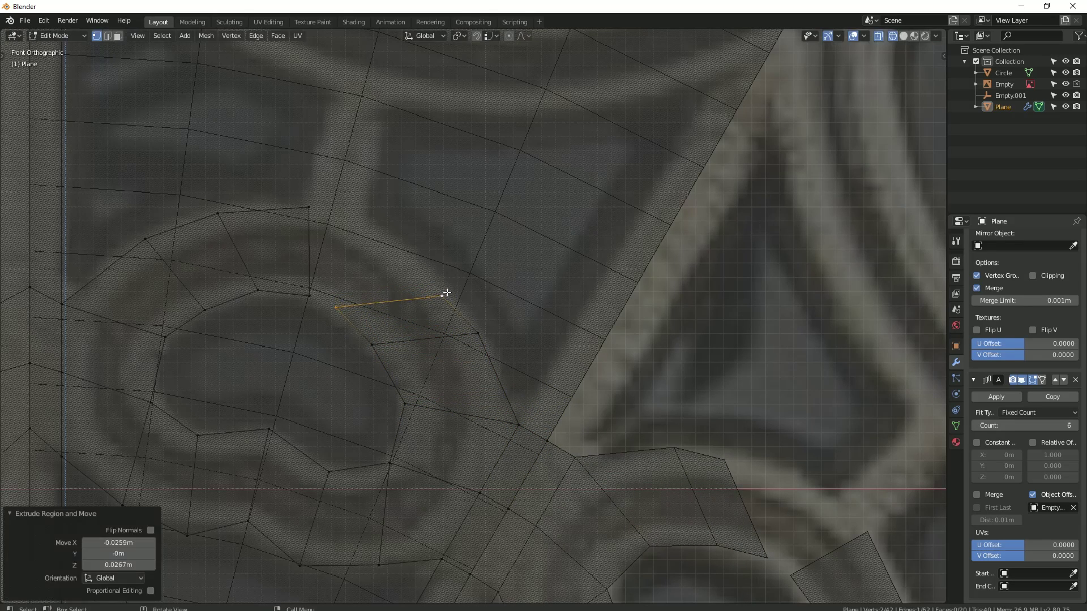
pyautogui.press('g')
pyautogui.click(341, 307)
pyautogui.press('g')
pyautogui.click(478, 337)
pyautogui.hotkey('ctrl', 'z')
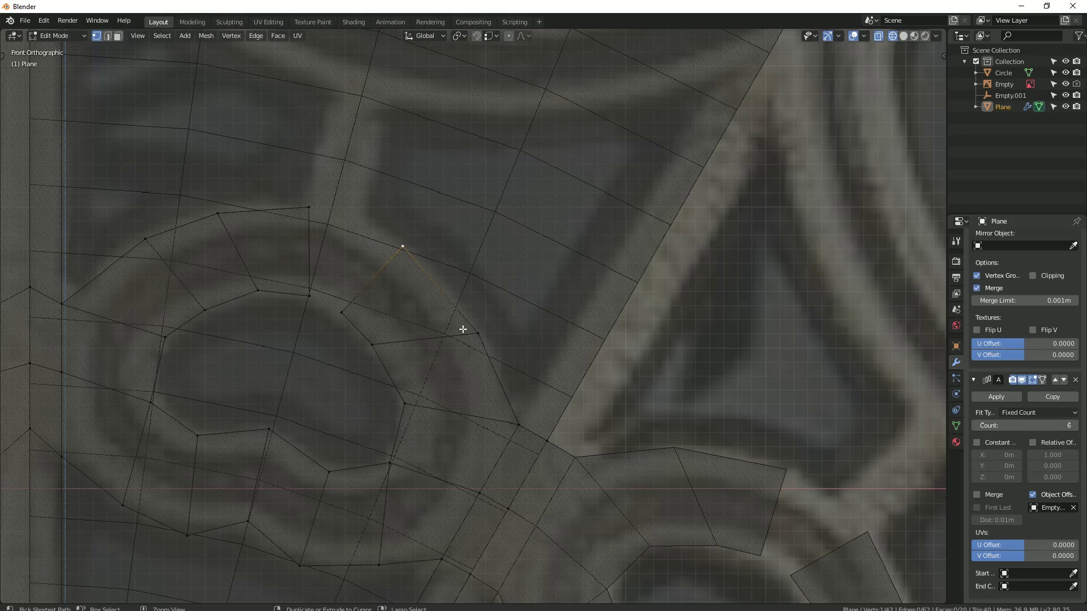
# Step: Add inner-curl vertices, fill a scroll face and tweak vertices onto the outline
pyautogui.moveTo(403, 248); pyautogui.dragTo(412, 256)
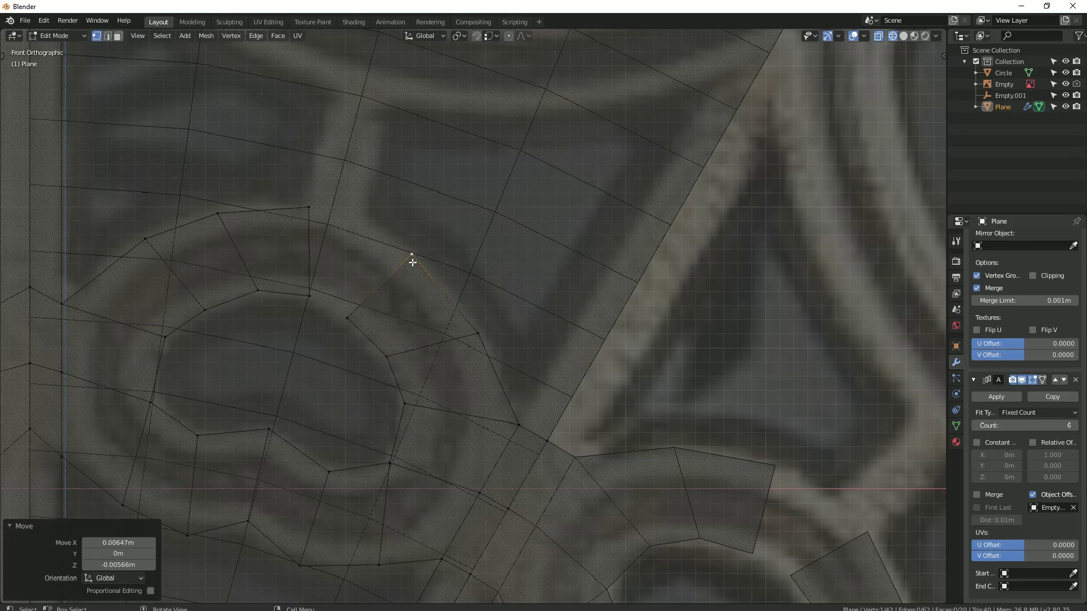
pyautogui.click(361, 226)
pyautogui.press('e')
pyautogui.click(308, 292)
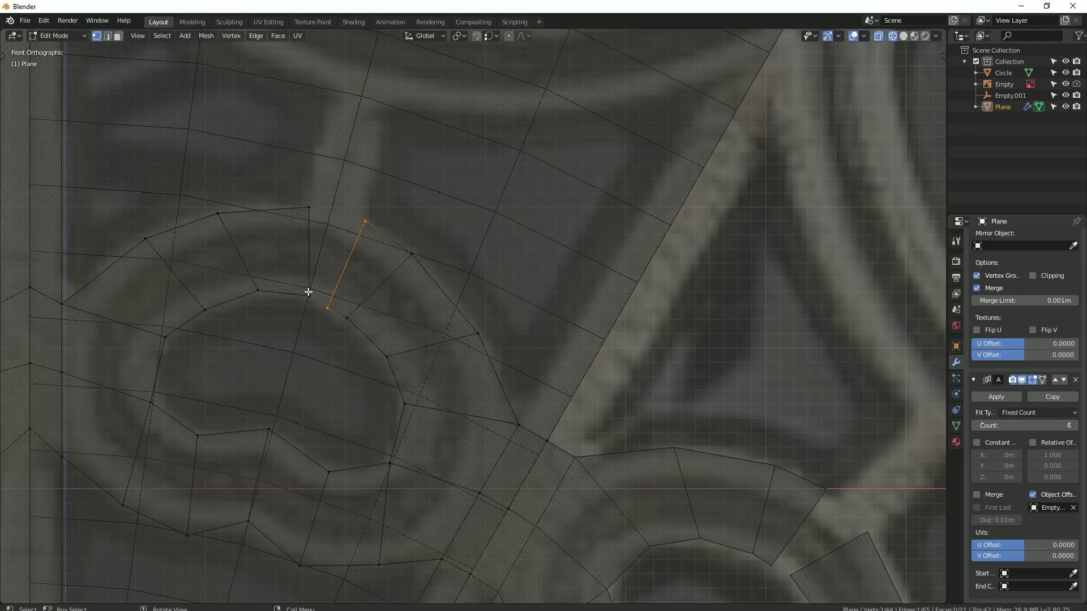
pyautogui.press('f')
pyautogui.moveTo(326, 308); pyautogui.dragTo(322, 304)
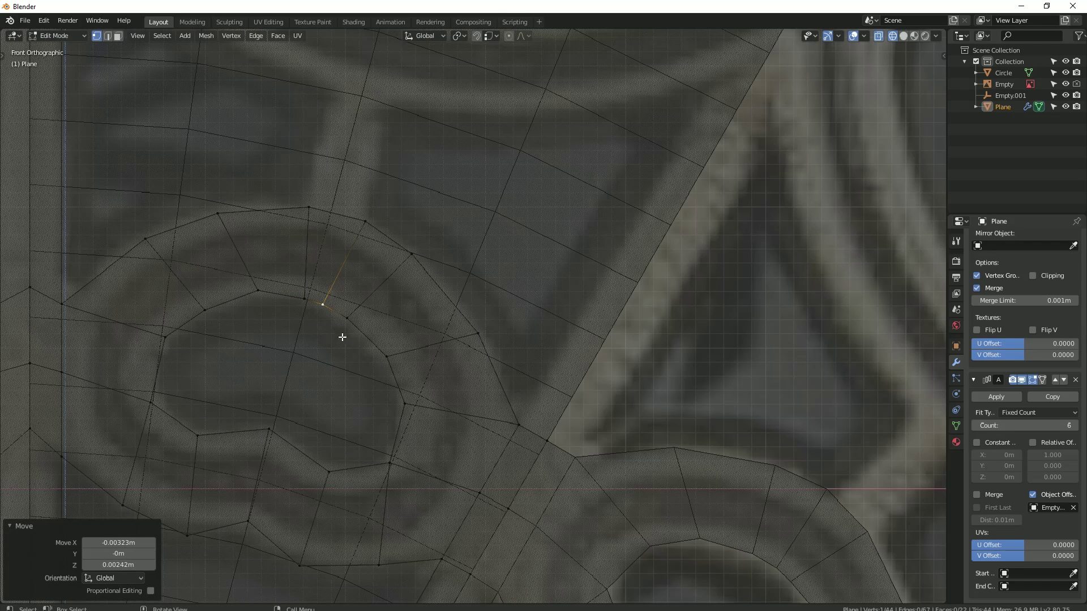
pyautogui.moveTo(412, 254); pyautogui.dragTo(433, 275)
pyautogui.moveTo(347, 318); pyautogui.dragTo(359, 328)
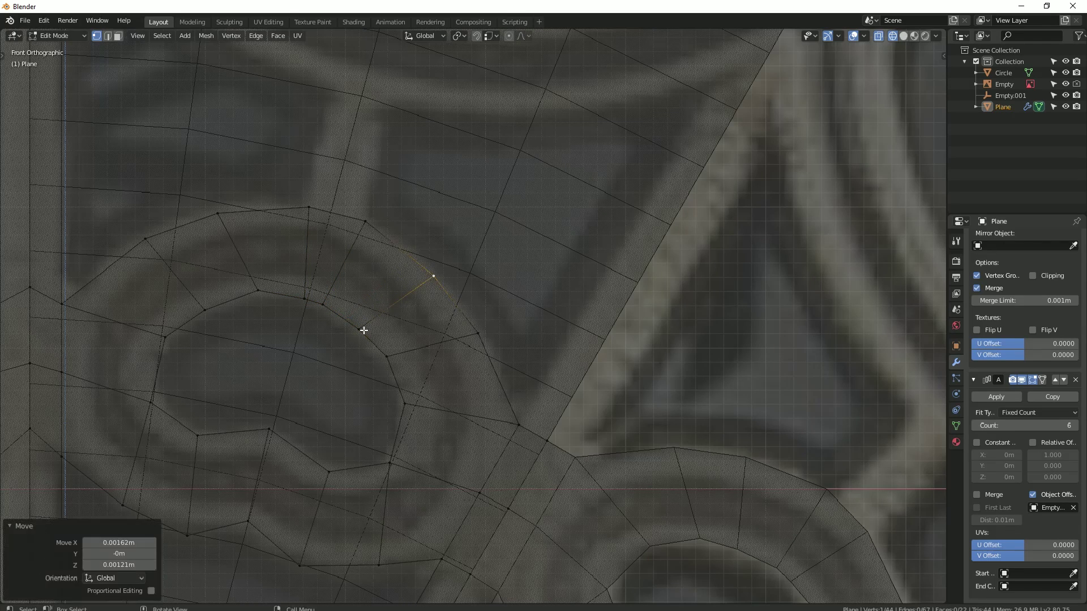
# Step: Return to Object Mode and turn off X-ray to view the arrayed filigree solid
pyautogui.scroll(-3, 390, 360)
pyautogui.press('Tab')
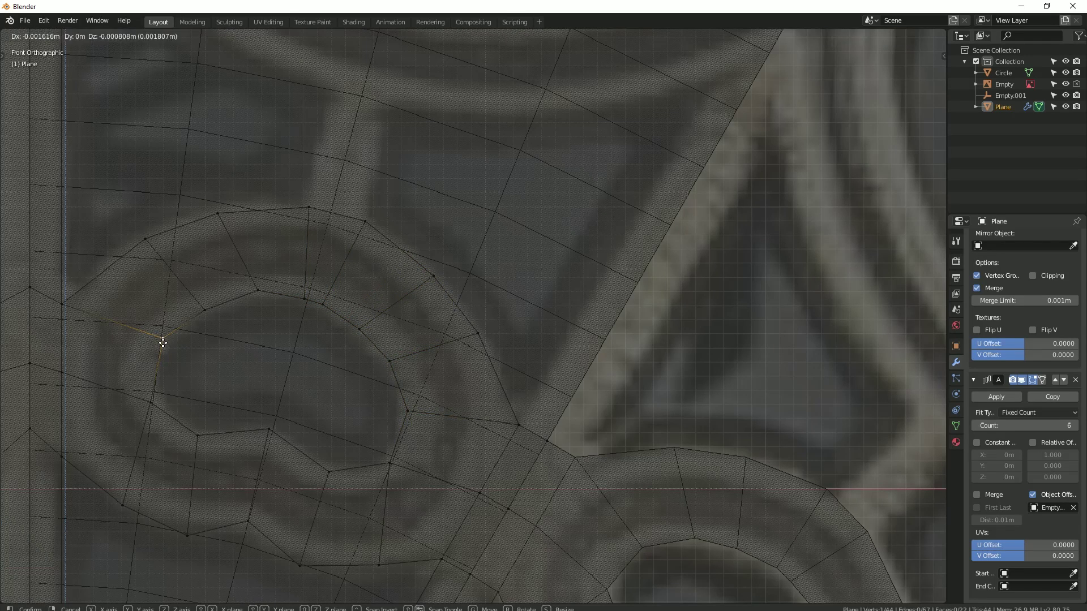
pyautogui.scroll(-3, 207, 355)
pyautogui.scroll(-5, 340, 379)
pyautogui.hotkey('alt', 'z')
pyautogui.scroll(2, 481, 413)
# Step: Hide Empty.001 from the viewport and select the Plane mesh
pyautogui.scroll(3, 566, 409)
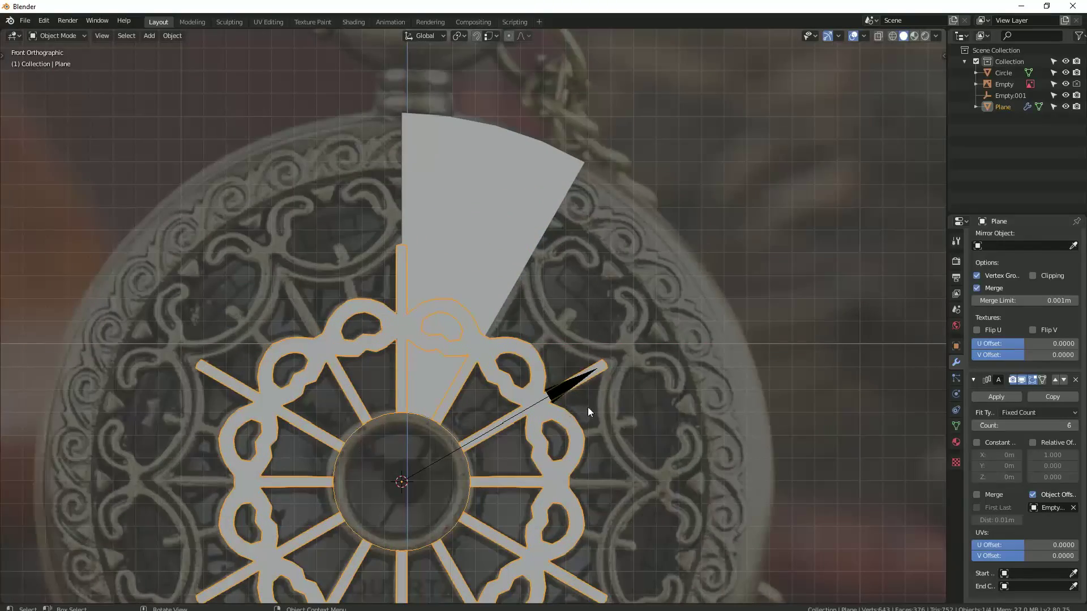
pyautogui.click(863, 35)
pyautogui.click(1013, 95)
pyautogui.click(1064, 96)
pyautogui.scroll(3, 519, 280)
pyautogui.click(518, 279)
# Step: Enter Edit Mode with X-ray back on and try an edge extrusion, then undo it
pyautogui.press('Tab')
pyautogui.scroll(4, 519, 280)
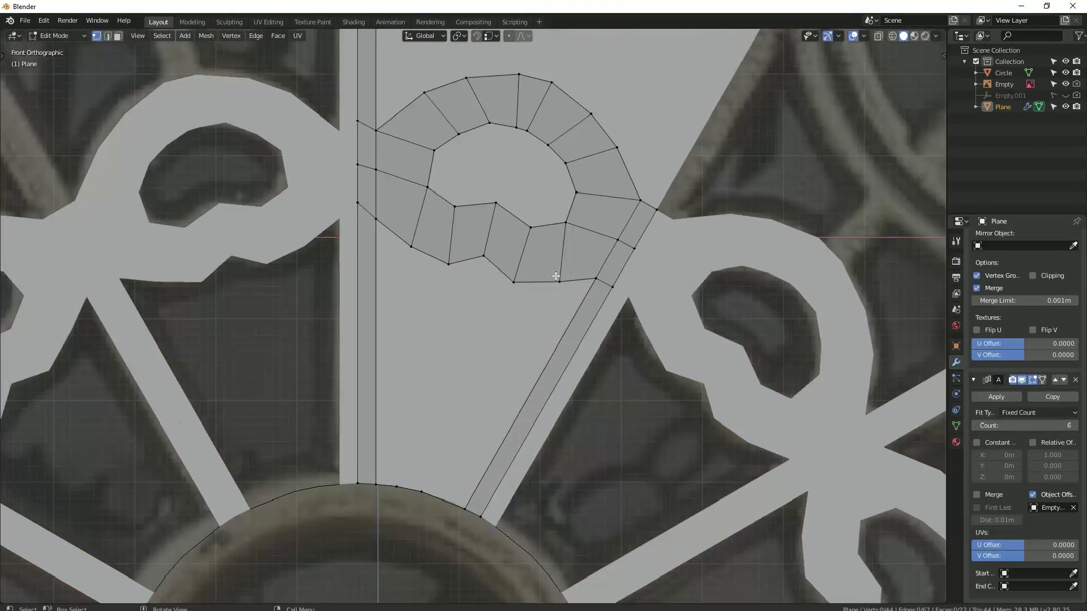
pyautogui.hotkey('alt', 'z')
pyautogui.scroll(3, 487, 351)
pyautogui.scroll(2, 498, 320)
pyautogui.scroll(2, 456, 378)
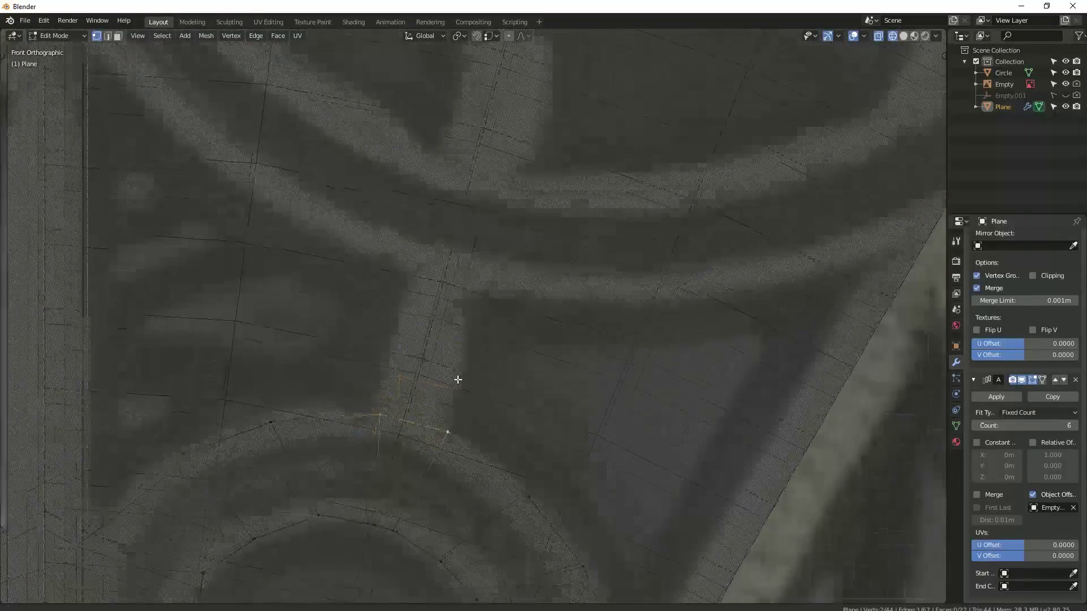
pyautogui.press('e')
pyautogui.click(487, 208)
pyautogui.hotkey('ctrl', 'z')
# Step: Slide a lower edge and bottom vertex, then extrude a vertex up along the scroll
pyautogui.click(405, 451)
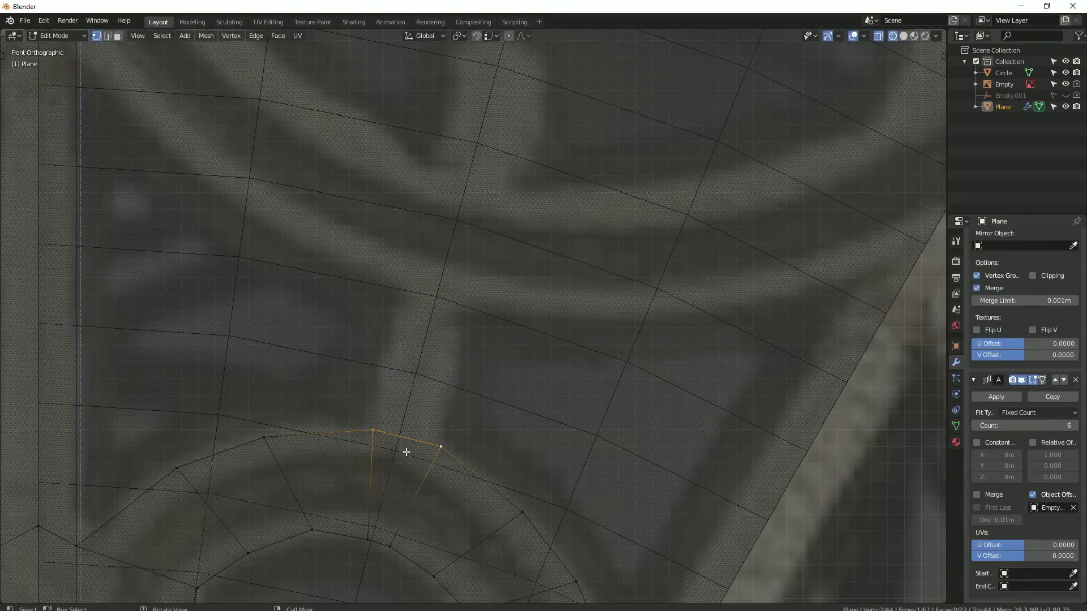
pyautogui.press('g')
pyautogui.press('g')
pyautogui.click(396, 433)
pyautogui.click(375, 542)
pyautogui.press('g')
pyautogui.press('g')
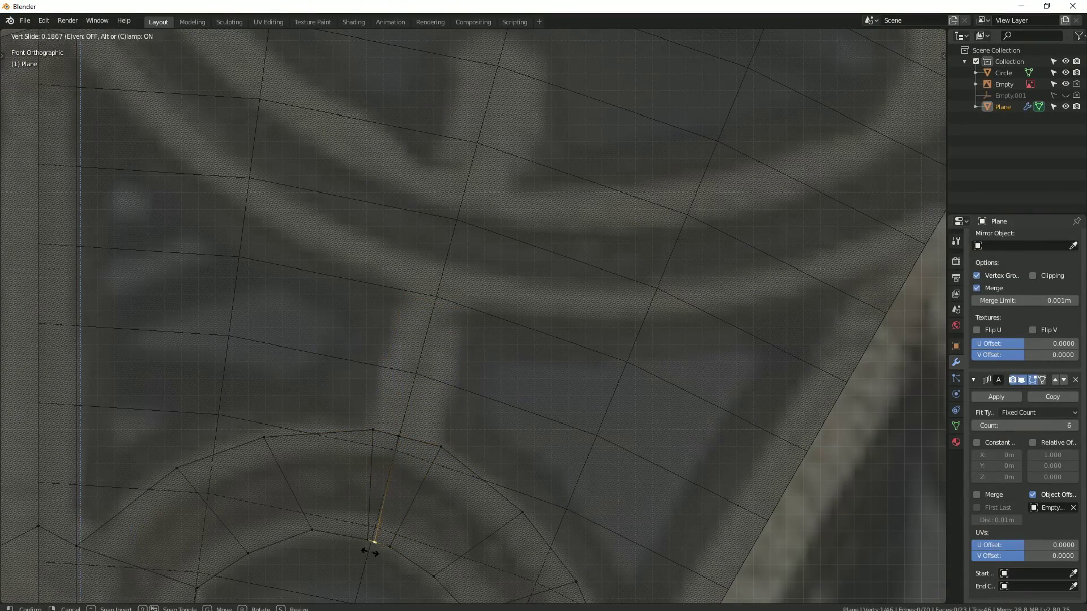
pyautogui.click(372, 552)
pyautogui.click(398, 435)
pyautogui.press('e')
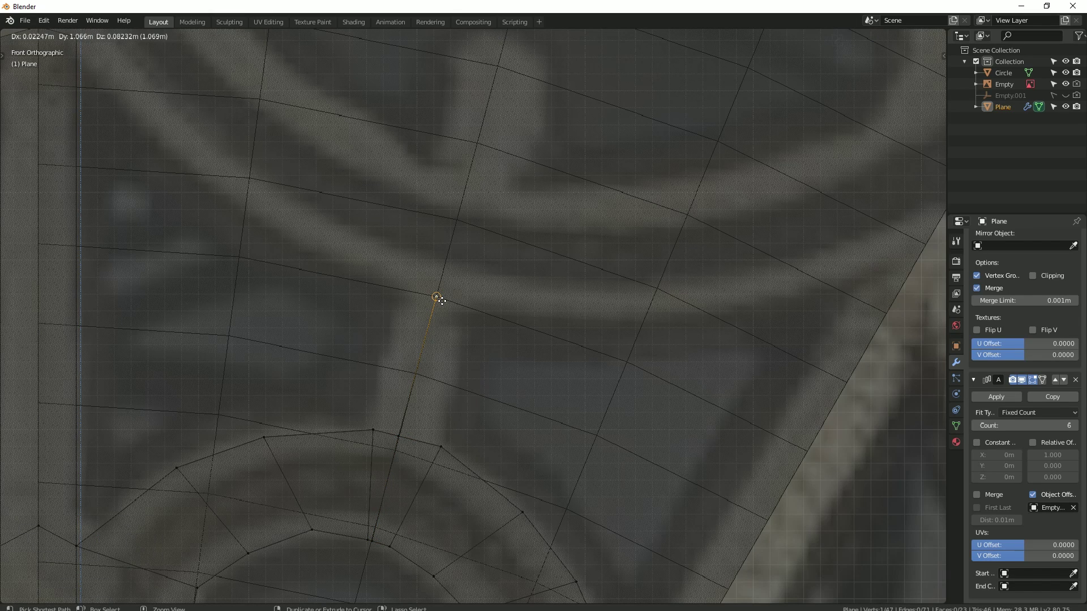
pyautogui.click(436, 297)
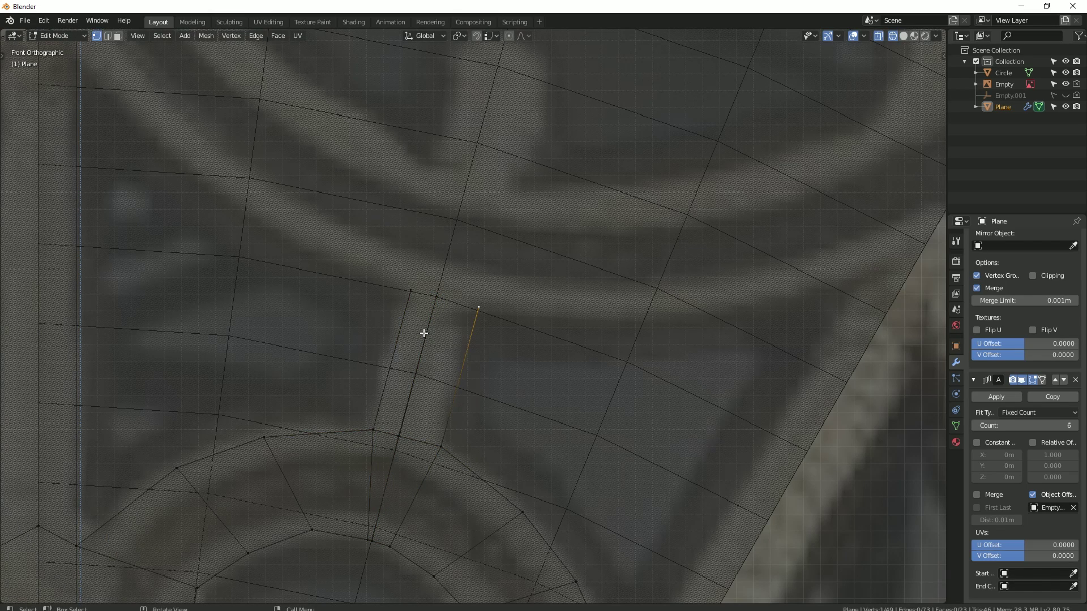
# Step: Delete the stray edge and leftover vertex, then select the spoke-junction face
pyautogui.press('x')
pyautogui.click(412, 473)
pyautogui.press('x')
pyautogui.click(376, 535)
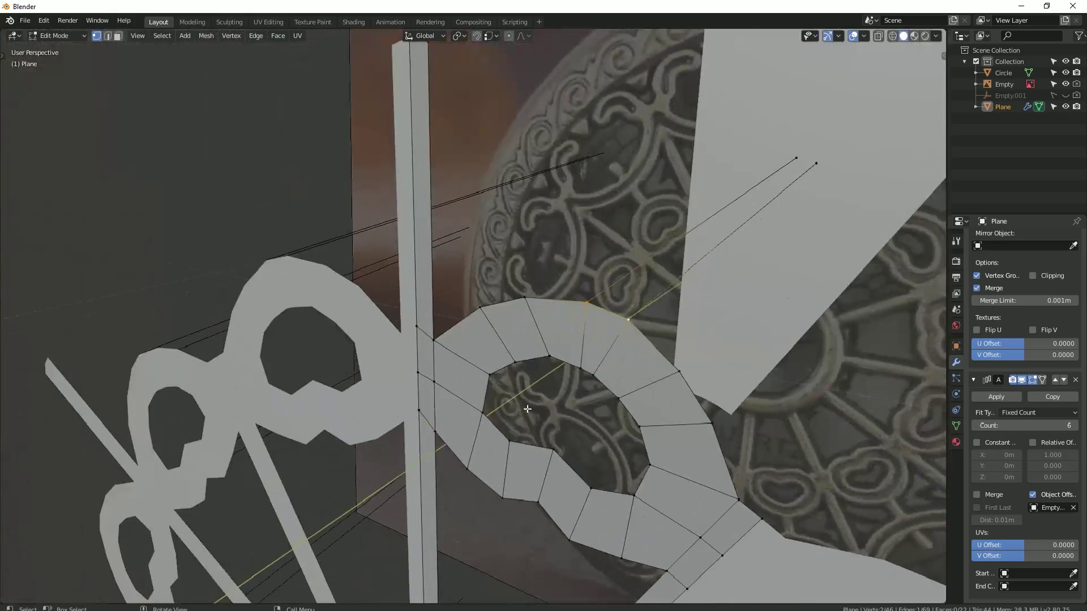
pyautogui.press('3')
pyautogui.click(609, 314)
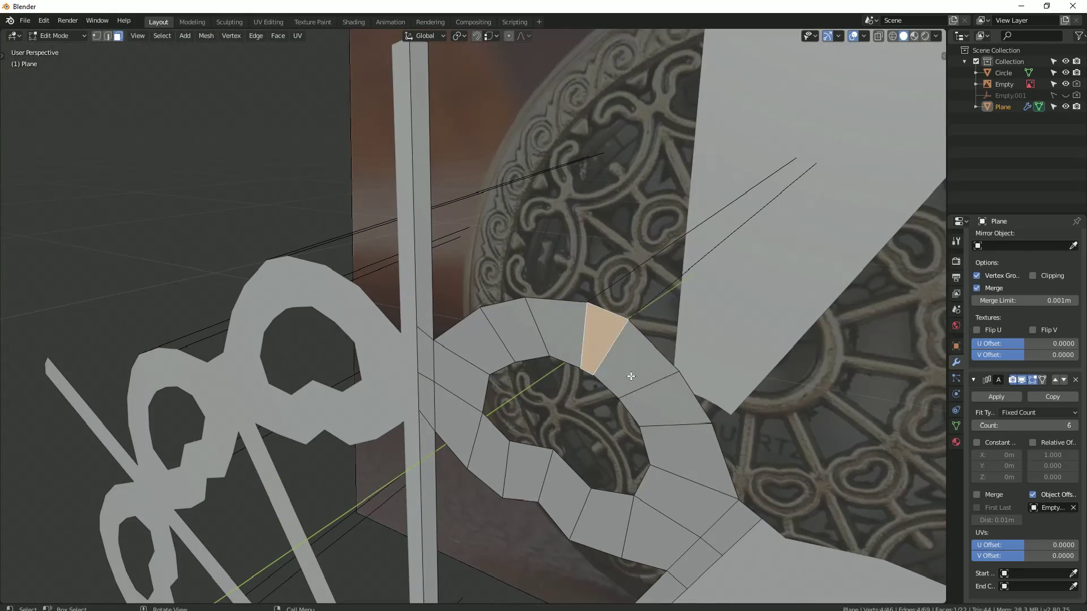
pyautogui.moveTo(609, 313)
pyautogui.mouseDown(button='middle')
pyautogui.moveTo(641, 254)
pyautogui.moveTo(443, 395)
pyautogui.moveTo(495, 318)
pyautogui.mouseUp(button='middle')
# Step: Merge all vertices by distance, removing 0, and nudge the selection along Y
pyautogui.press('1')
pyautogui.press('a')
pyautogui.rightClick(443, 395)
pyautogui.click(498, 550)
pyautogui.press('g')
pyautogui.press('y')
pyautogui.click(494, 318)
pyautogui.press('KP_1')
# Step: Add a new vertex on the long diagonal spoke edge
pyautogui.scroll(5, 524, 338)
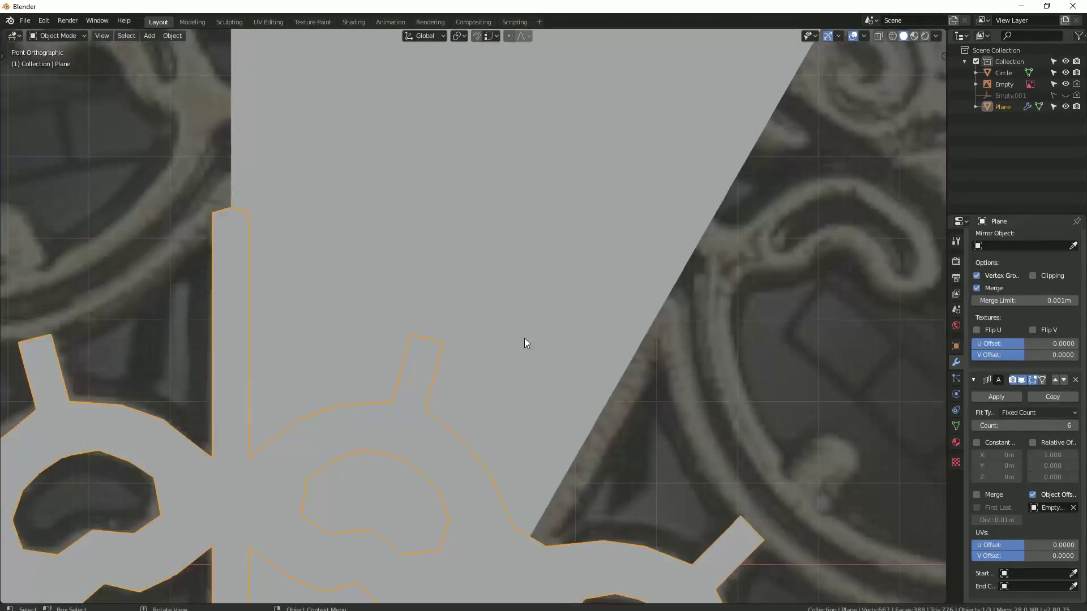
pyautogui.scroll(3, 474, 358)
pyautogui.scroll(2, 417, 372)
pyautogui.scroll(-3, 416, 372)
pyautogui.scroll(-3, 402, 415)
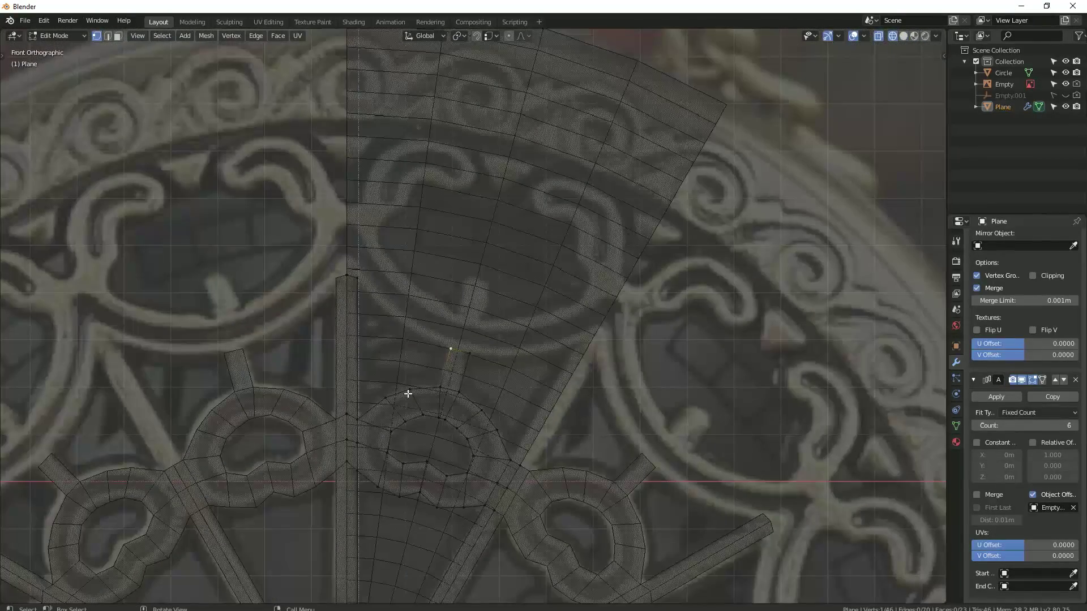
pyautogui.scroll(1, 407, 393)
pyautogui.scroll(3, 424, 381)
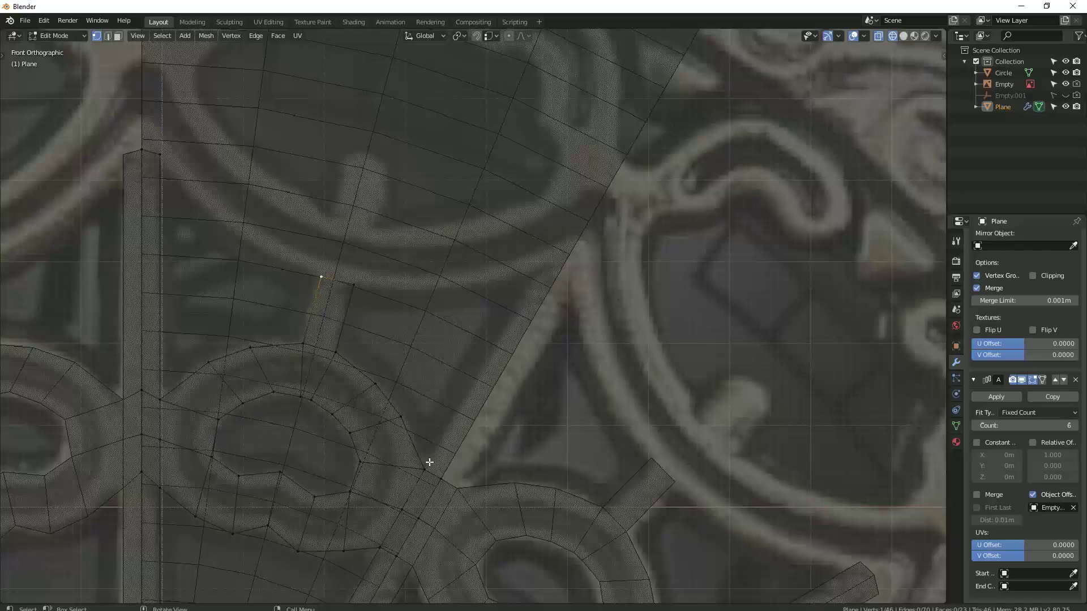
pyautogui.press('e')
pyautogui.click(571, 255)
# Step: Extrude a vertex from the spoke junction and cancel the misplaced move
pyautogui.click(425, 470)
pyautogui.press('e')
pyautogui.click(488, 442)
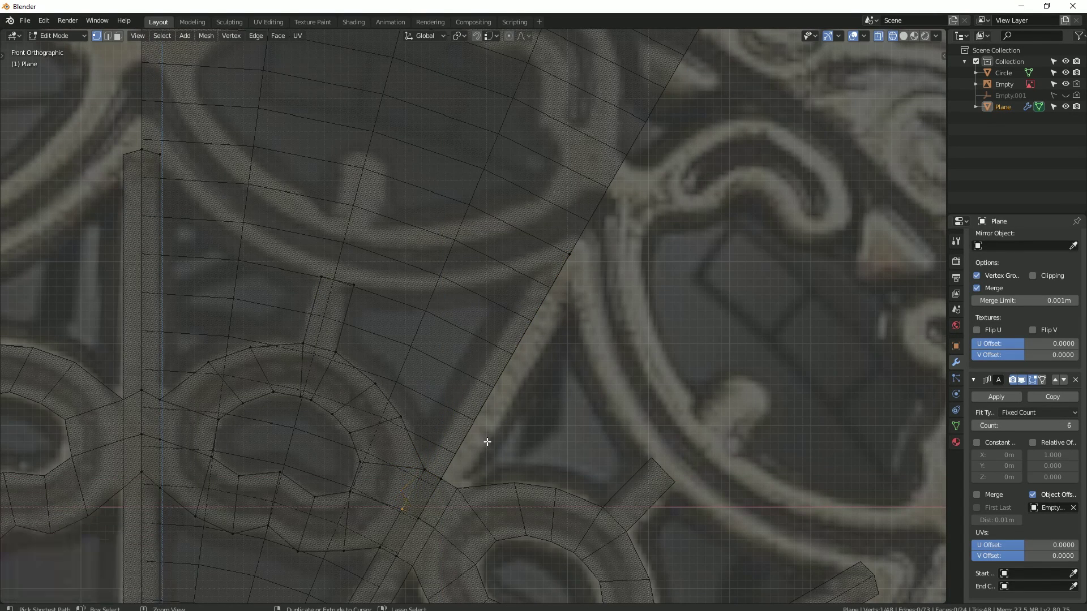
pyautogui.rightClick(555, 265)
pyautogui.press('e')
# Step: Select and hide the ring's linked faces to isolate the hub-spoke quad in wireframe
pyautogui.hotkey('shift', 'z')
pyautogui.press('3')
pyautogui.hotkey('ctrl', 'l')
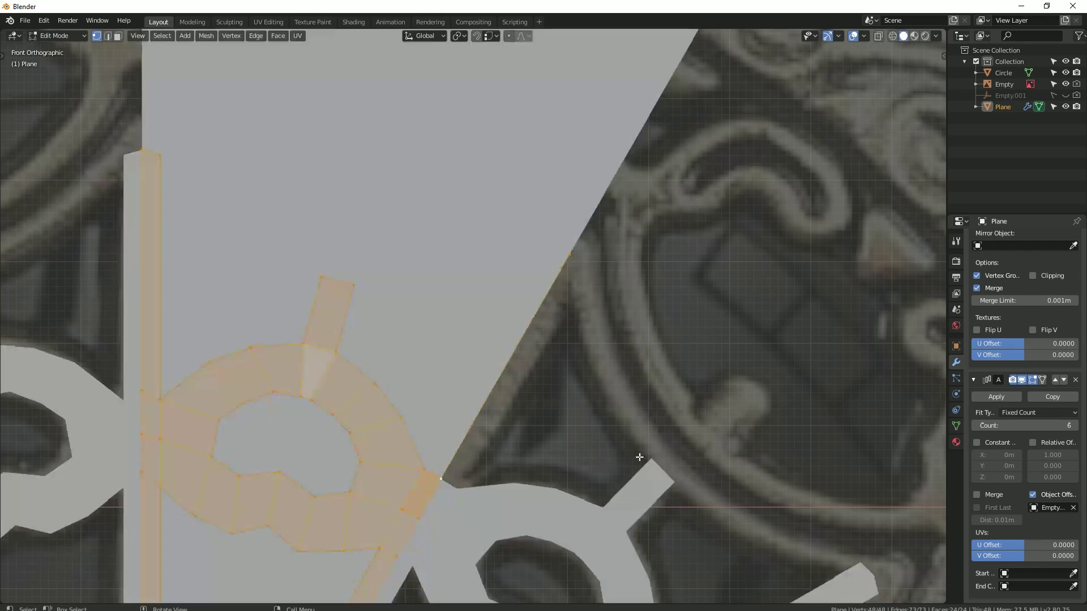
pyautogui.press('l')
pyautogui.press('h')
pyautogui.click(324, 395)
pyautogui.press('g')
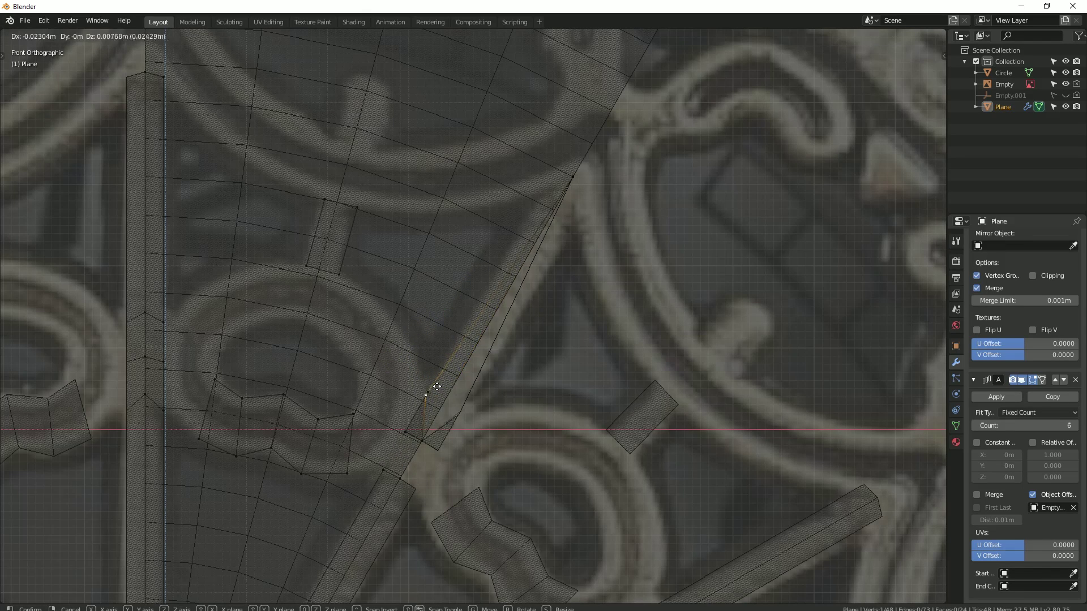
pyautogui.rightClick(437, 387)
pyautogui.hotkey('shift', 'z')
pyautogui.hotkey('shift', 'z')
pyautogui.press('h')
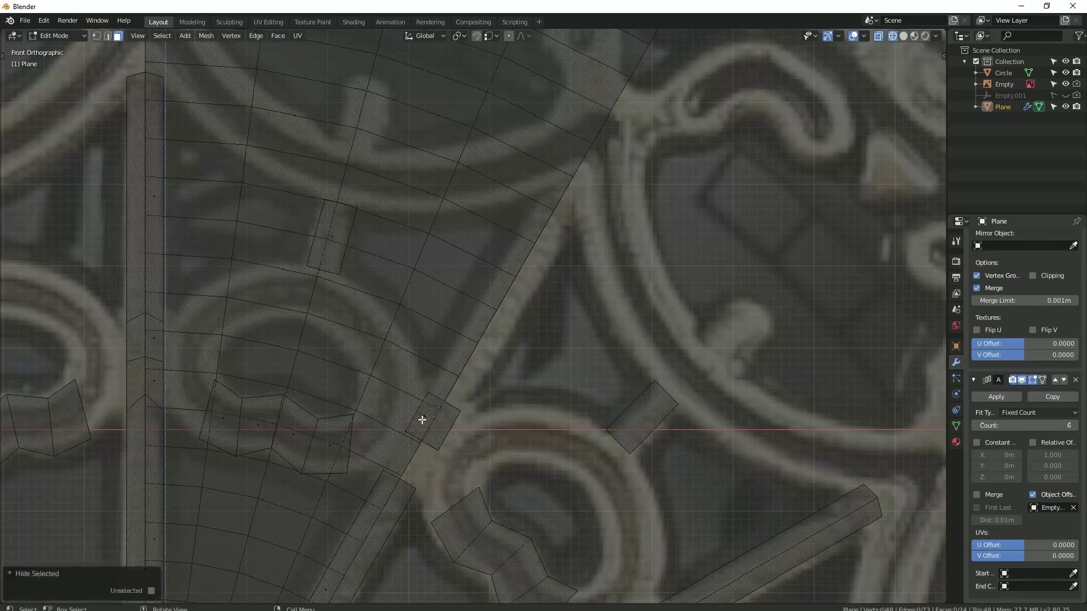
pyautogui.hotkey('shift', 'z')
pyautogui.moveTo(446, 423)
pyautogui.mouseDown(button='middle')
pyautogui.moveTo(461, 432)
pyautogui.moveTo(485, 359)
pyautogui.mouseUp(button='middle')
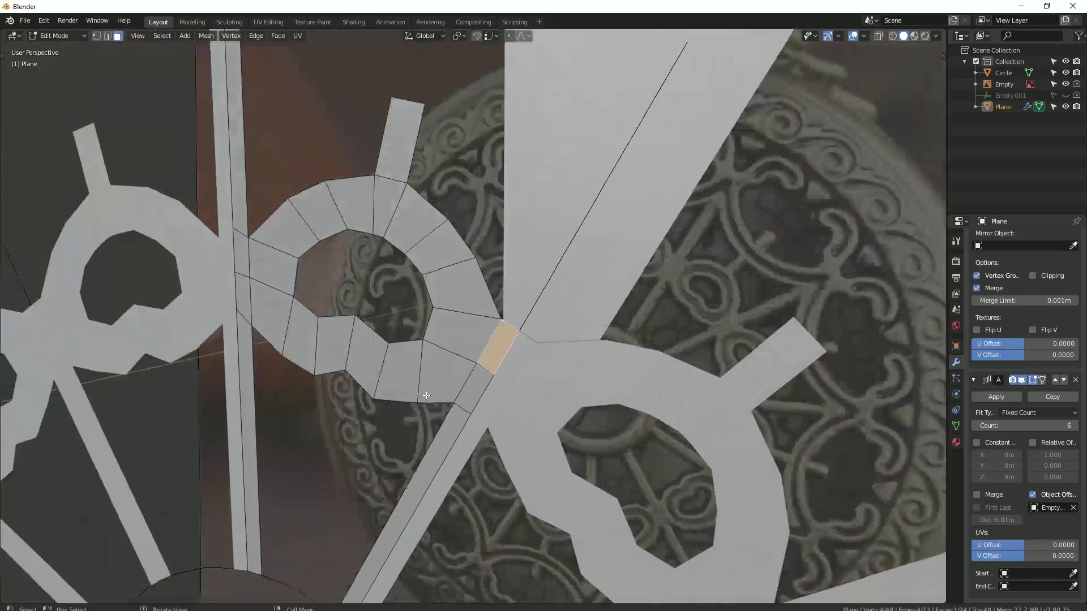
# Step: Slide the spoke's junction vertex along its edge toward the wedge's outer edge
pyautogui.press('g')
pyautogui.click(468, 365)
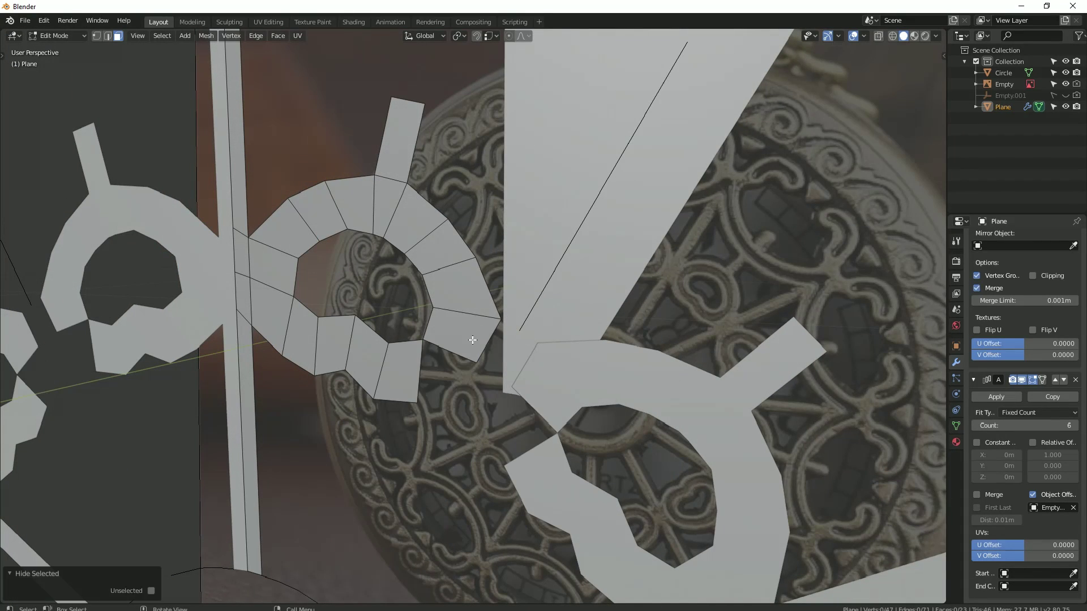
pyautogui.hotkey('ctrl', 'z')
pyautogui.hotkey('ctrl', 'z')
pyautogui.hotkey('ctrl', 'z')
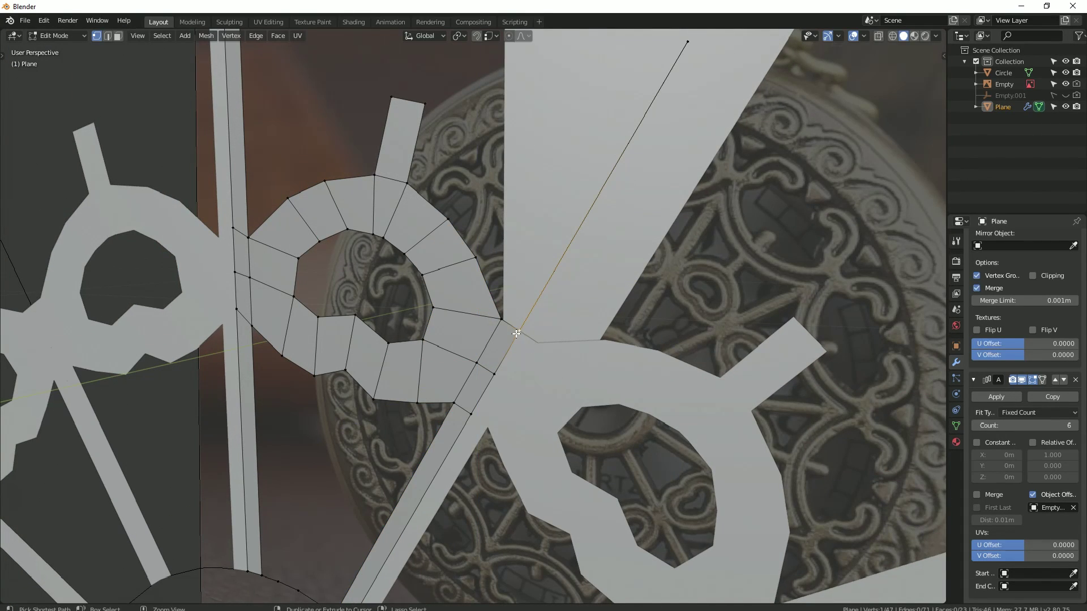
pyautogui.press('KP_1')
pyautogui.scroll(3, 408, 469)
pyautogui.hotkey('shift', 'z')
pyautogui.keyDown('shift'); pyautogui.moveTo(407, 469); pyautogui.dragTo(442, 412, button='middle'); pyautogui.keyUp('shift')
pyautogui.hotkey('ctrl', 'shift', 'z')
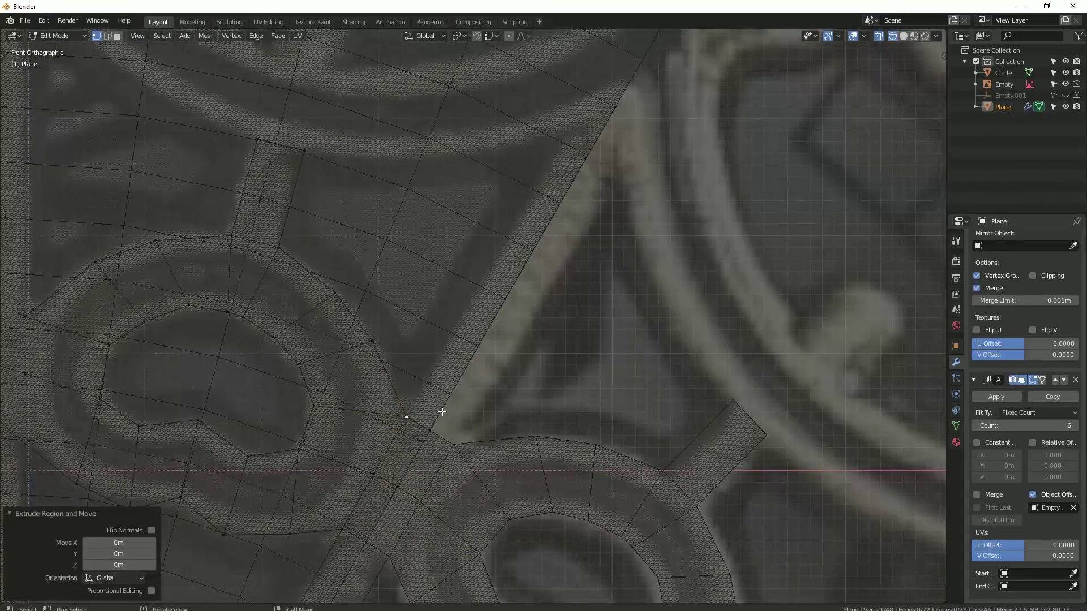
pyautogui.hotkey('ctrl', 'z')
pyautogui.hotkey('shift', 'v')
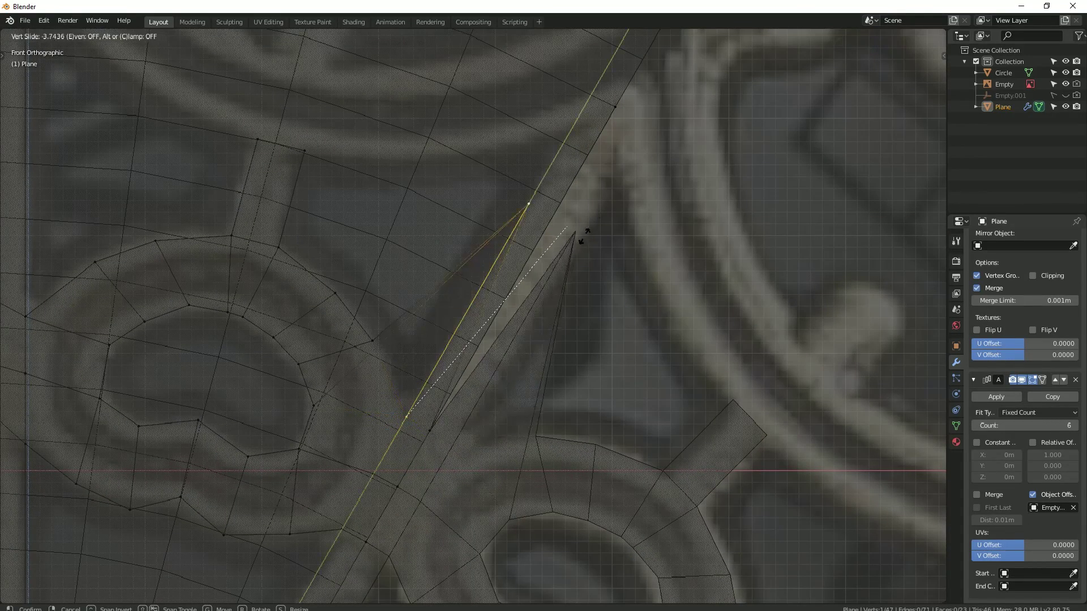
pyautogui.click(662, 139)
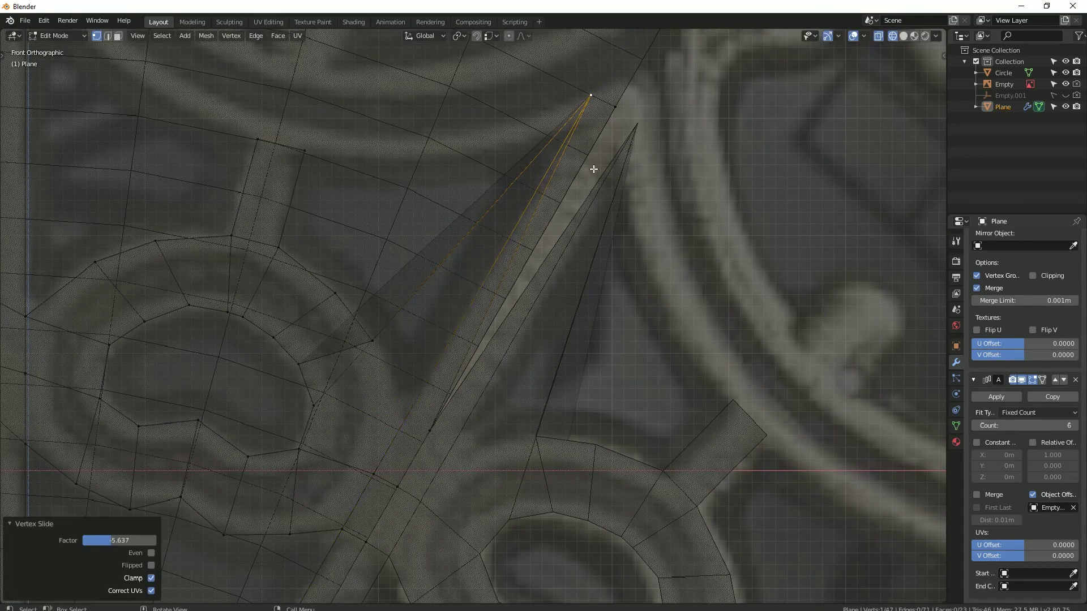
# Step: Place the 3D cursor at the spoke tip and snap the tip vertex onto it
pyautogui.hotkey('shift', 's')
pyautogui.click(586, 200)
pyautogui.click(586, 108)
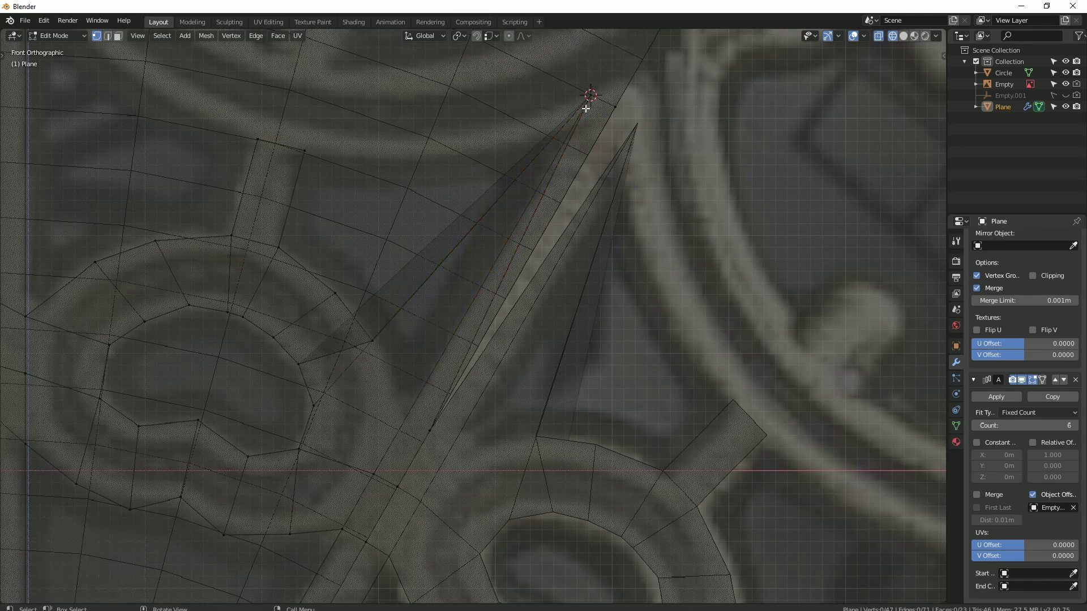
pyautogui.hotkey('ctrl', 'z')
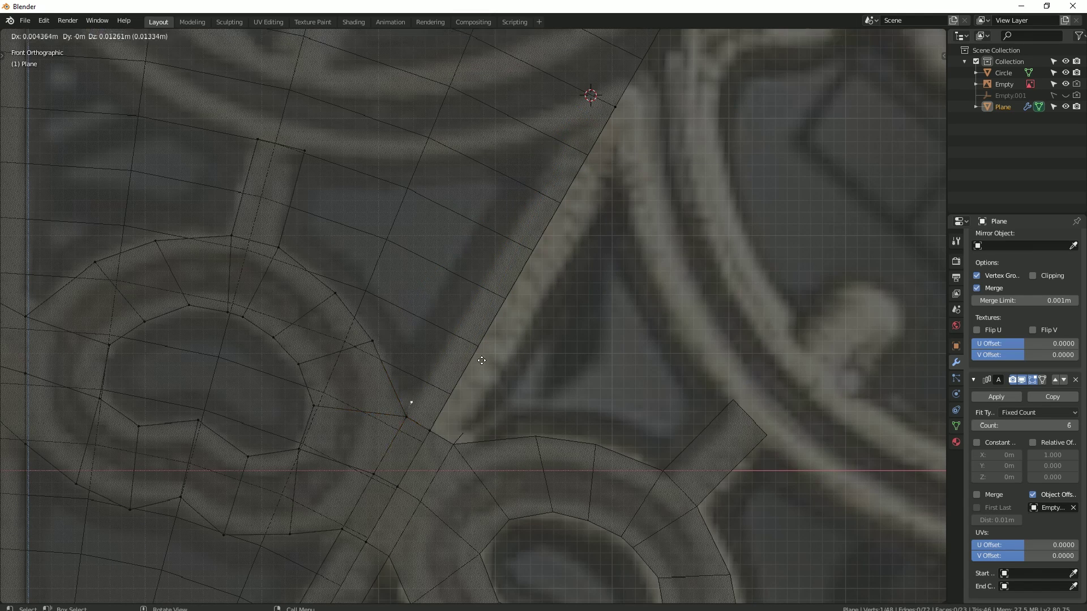
pyautogui.click(507, 230)
pyautogui.hotkey('shift', 's')
pyautogui.click(507, 227)
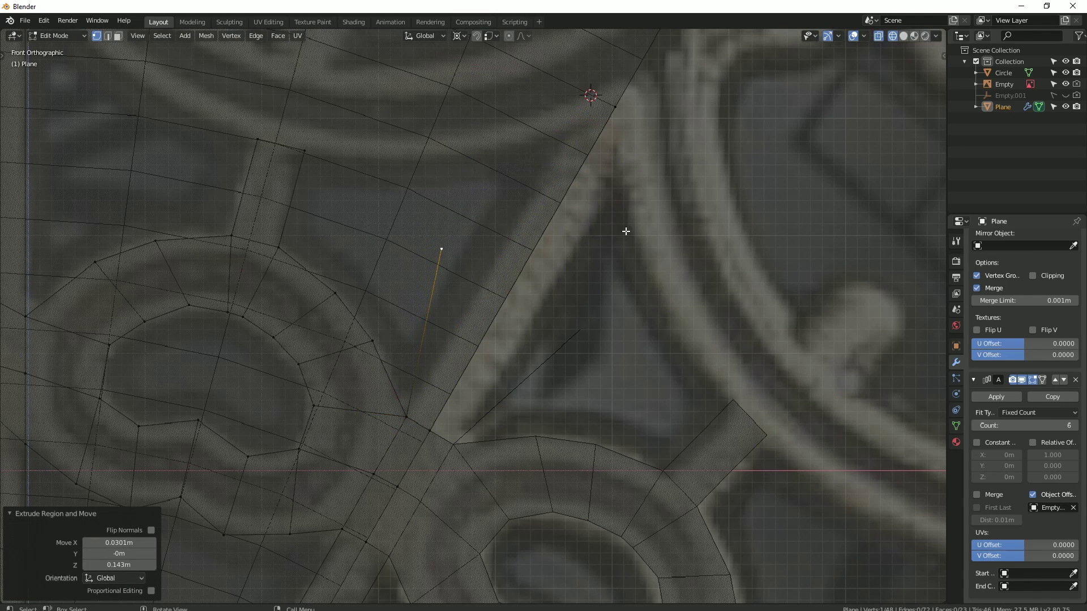
# Step: Fill a new face between the two edges of the diagonal spoke strip
pyautogui.hotkey('shift', 's')
pyautogui.click(625, 291)
pyautogui.press('2')
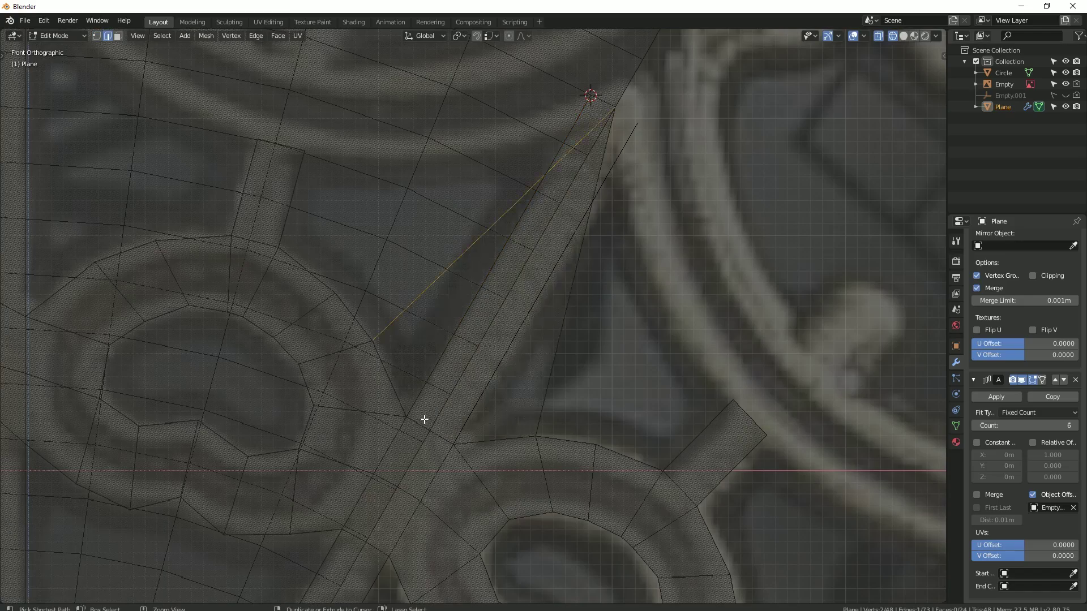
pyautogui.click(422, 418)
pyautogui.press('f')
pyautogui.scroll(-5, 447, 339)
# Step: Extrude a new vertex from the scroll's starting vertex and check it in perspective
pyautogui.scroll(4, 467, 334)
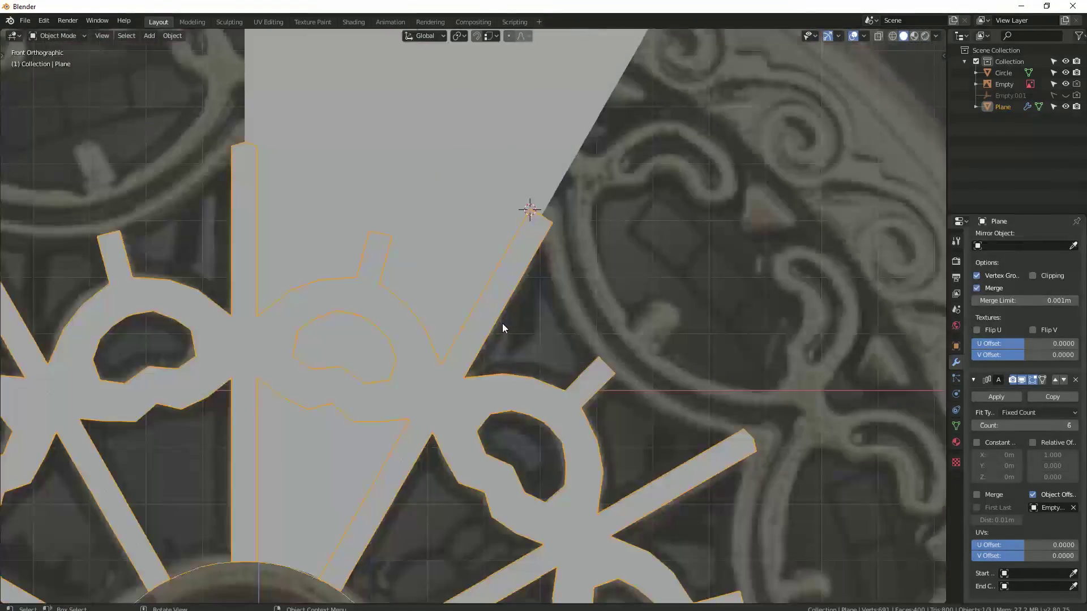
pyautogui.scroll(2, 501, 324)
pyautogui.scroll(5, 447, 296)
pyautogui.click(717, 305)
pyautogui.press('e')
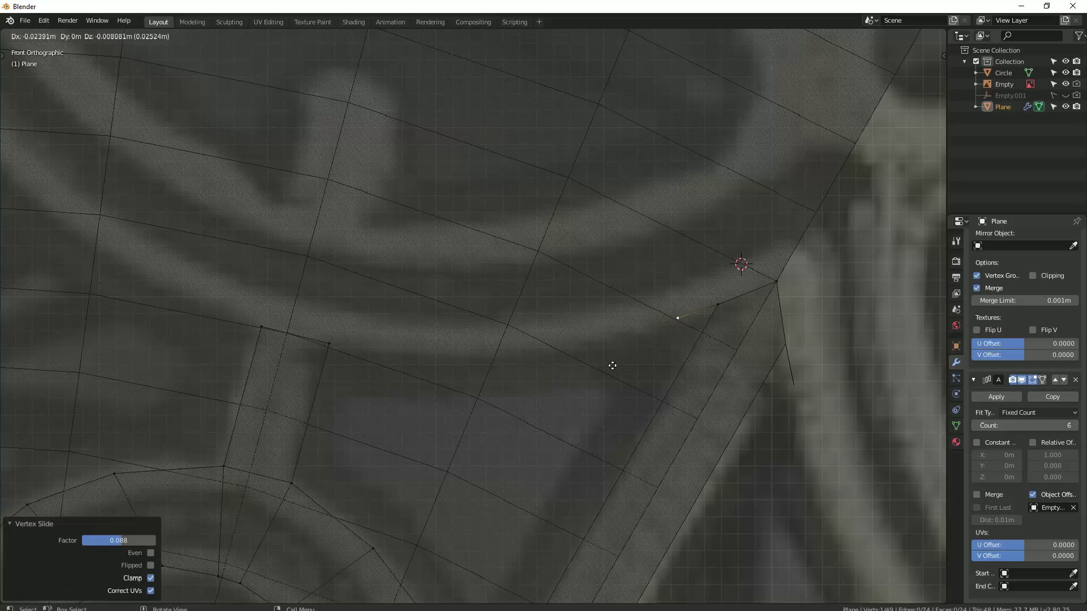
pyautogui.click(424, 395)
pyautogui.scroll(-3, 441, 384)
pyautogui.scroll(2, 466, 375)
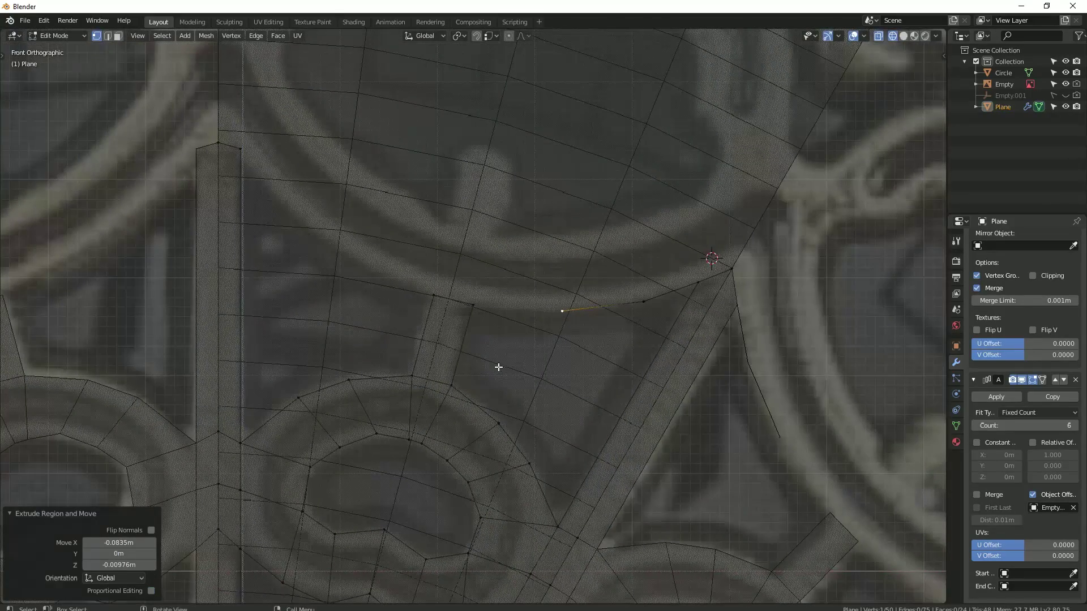
pyautogui.keyDown('shift'); pyautogui.click(473, 310); pyautogui.keyUp('shift')
pyautogui.scroll(-7, 467, 344)
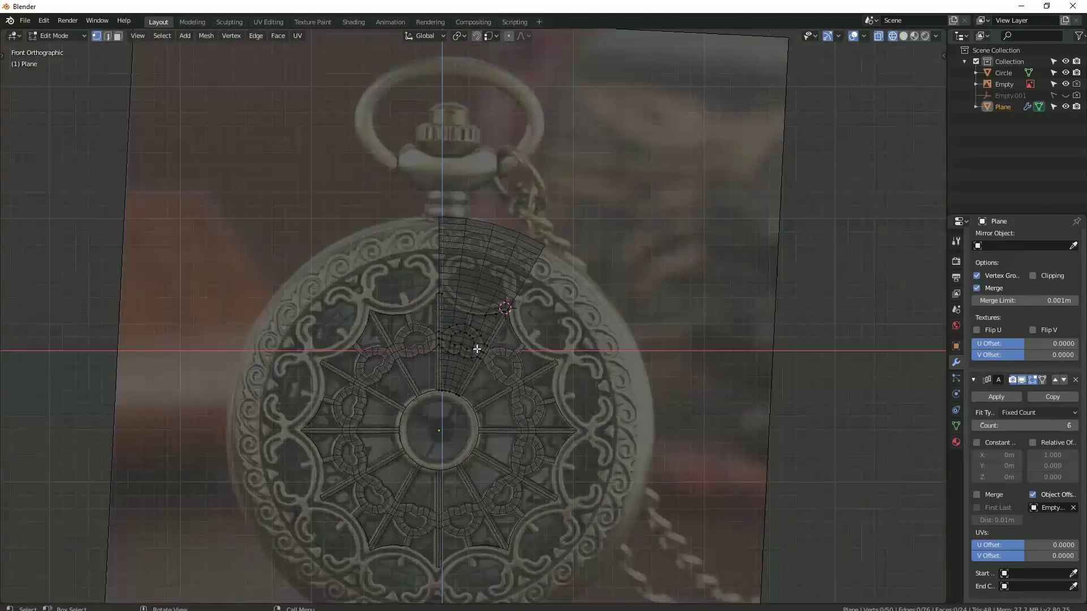
pyautogui.moveTo(571, 328); pyautogui.dragTo(515, 335, button='middle')
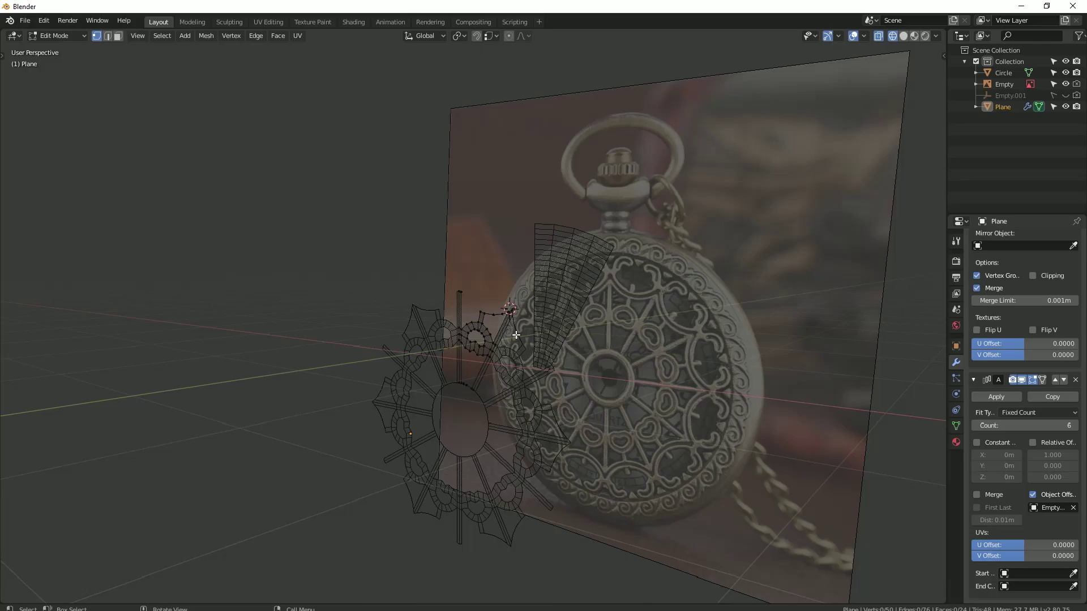
pyautogui.press('KP_1')
# Step: Extend the scroll outline with more extruded vertices, a joining edge, and an extruded edge
pyautogui.scroll(2, 487, 300)
pyautogui.scroll(3, 478, 297)
pyautogui.scroll(3, 479, 354)
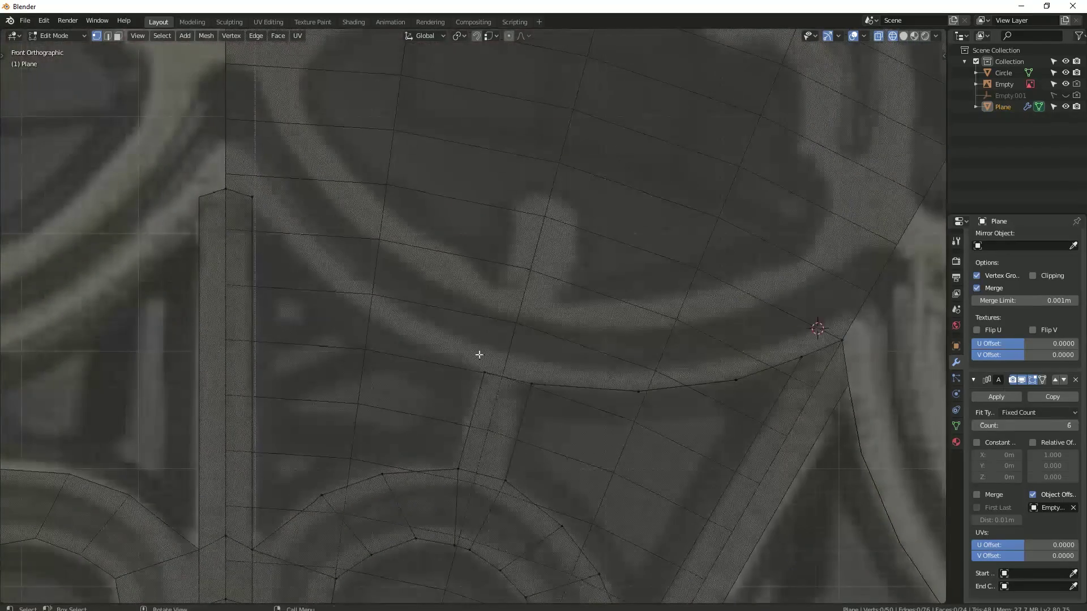
pyautogui.click(326, 312)
pyautogui.press('e')
pyautogui.press('f')
pyautogui.scroll(2, 478, 301)
pyautogui.scroll(-2, 271, 342)
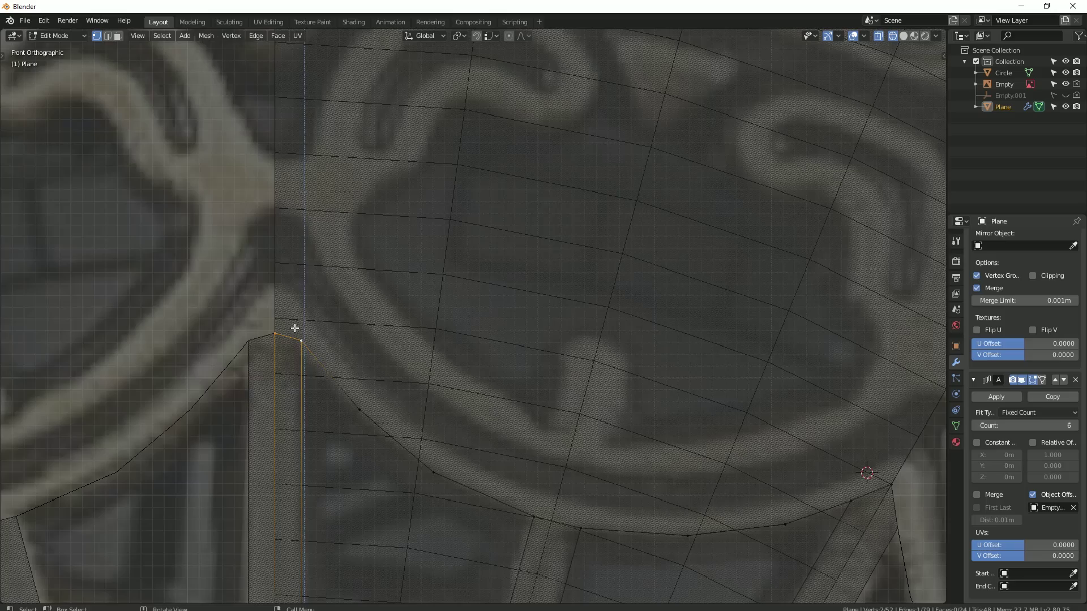
pyautogui.scroll(-3, 295, 329)
pyautogui.press('e')
pyautogui.click(360, 342)
pyautogui.scroll(2, 368, 230)
pyautogui.scroll(1, 363, 272)
# Step: Nudge the new edge's vertex and extrude more vertices from the ring's end
pyautogui.click(345, 306)
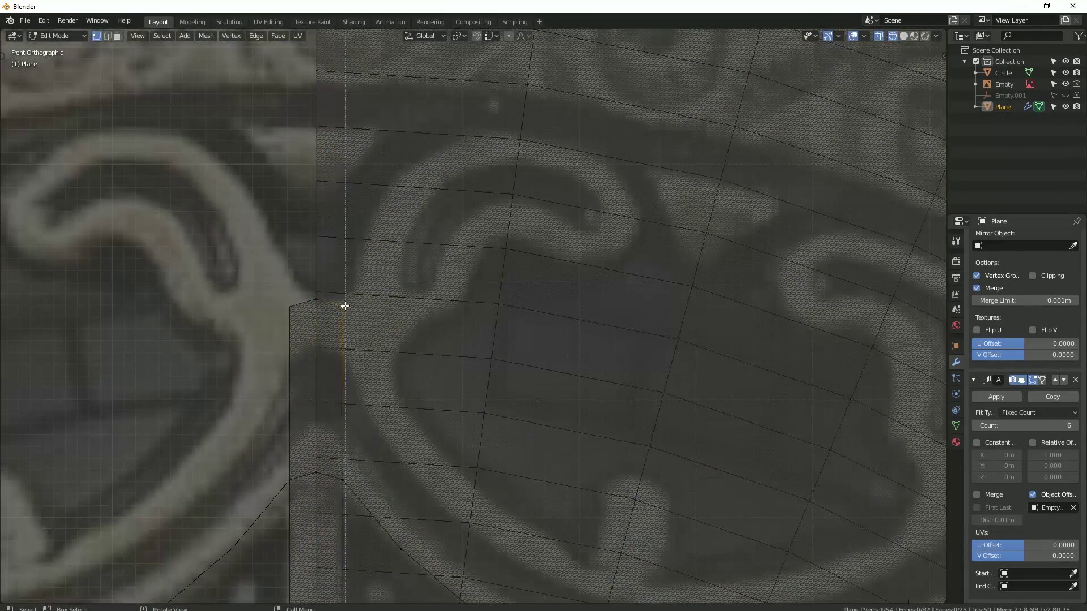
pyautogui.press('g')
pyautogui.scroll(-2, 455, 358)
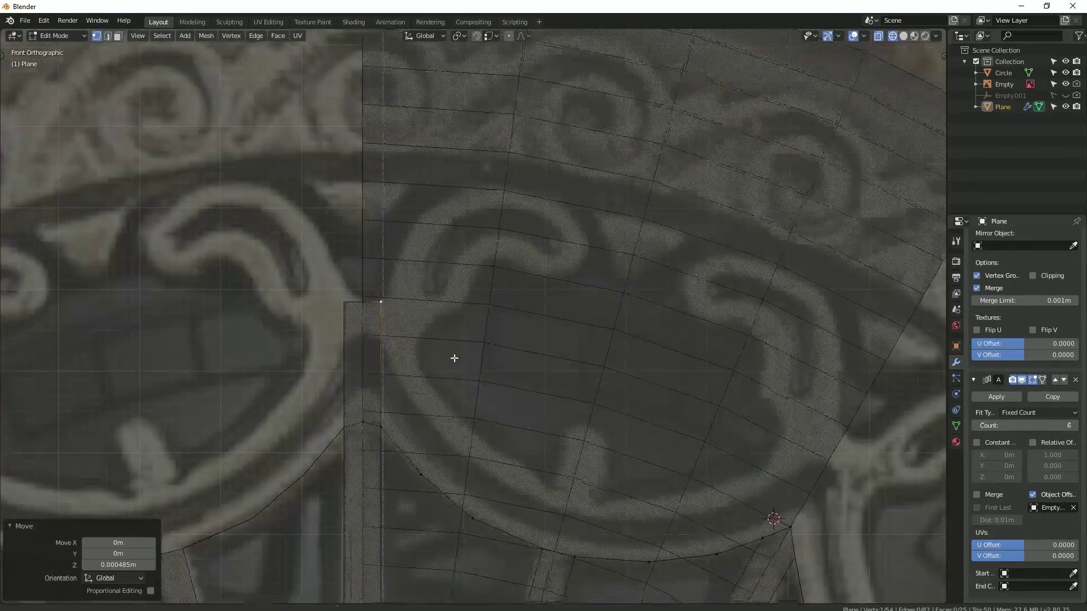
pyautogui.moveTo(455, 358)
pyautogui.keyDown('shift'); pyautogui.mouseDown(button='middle')
pyautogui.moveTo(395, 347)
pyautogui.moveTo(325, 308)
pyautogui.mouseUp(button='middle'); pyautogui.keyUp('shift')
pyautogui.click(376, 321)
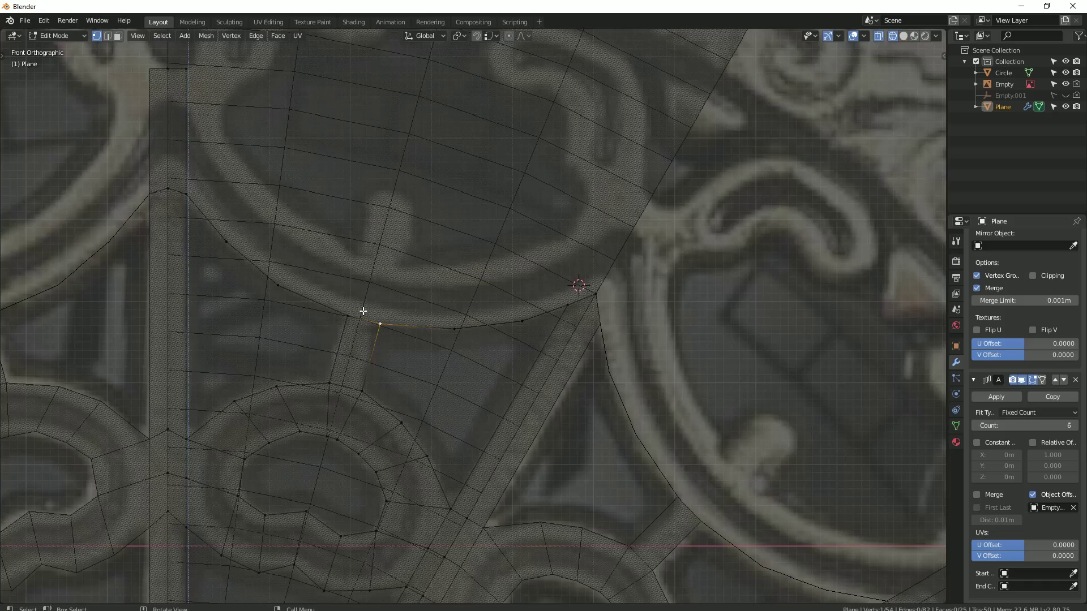
pyautogui.click(393, 238)
pyautogui.press('e')
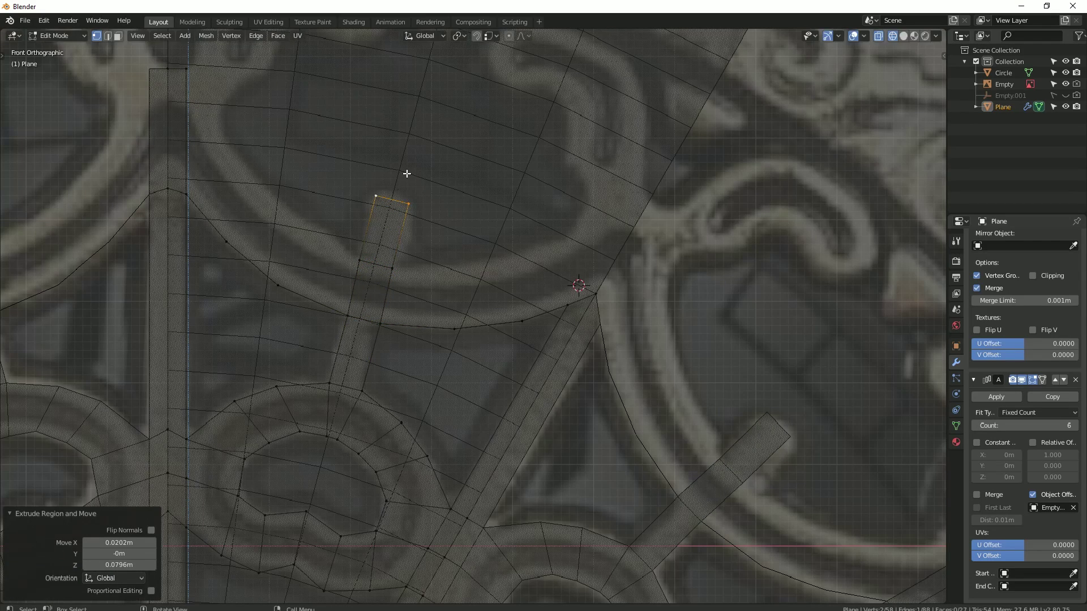
pyautogui.click(392, 268)
pyautogui.scroll(1, 403, 279)
pyautogui.press('e')
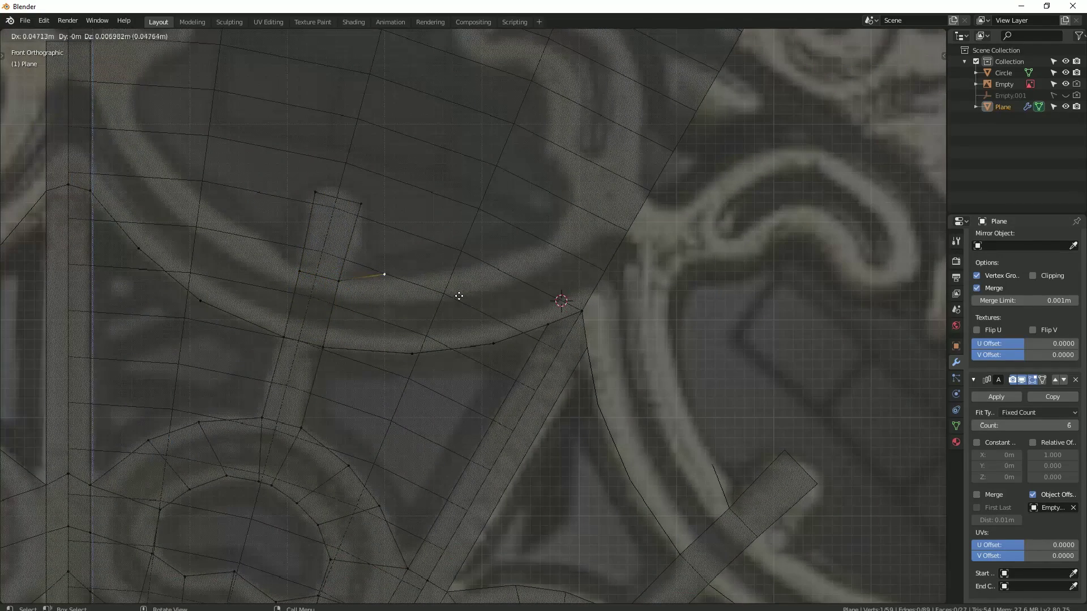
pyautogui.click(481, 303)
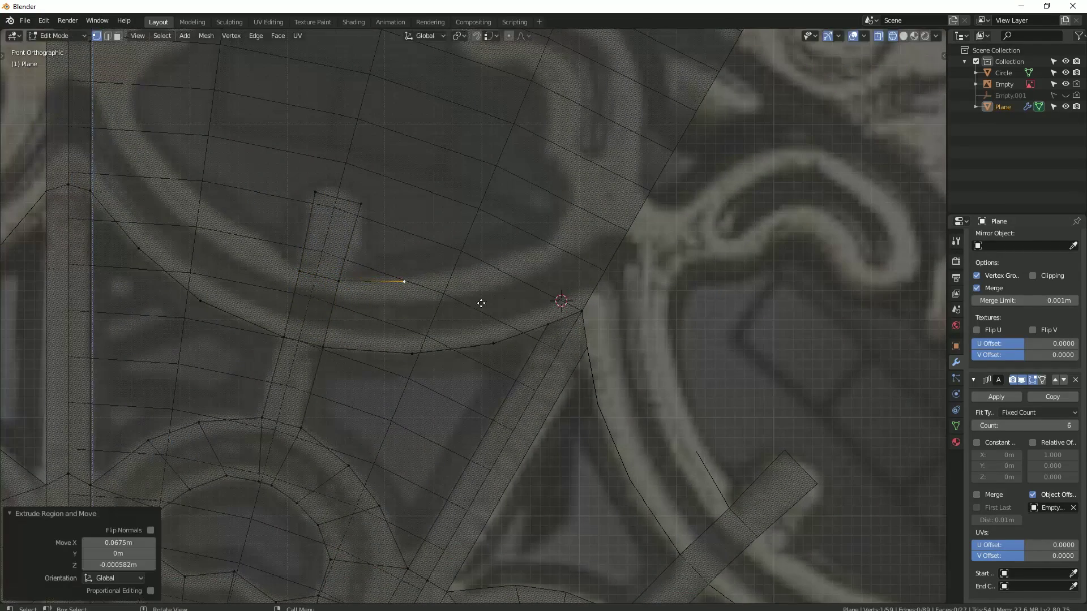
pyautogui.click(632, 262)
# Step: Fill the curved strip with faces and fit a vertex onto the scroll outline
pyautogui.press('f')
pyautogui.press('f')
pyautogui.press('f')
pyautogui.scroll(3, 585, 268)
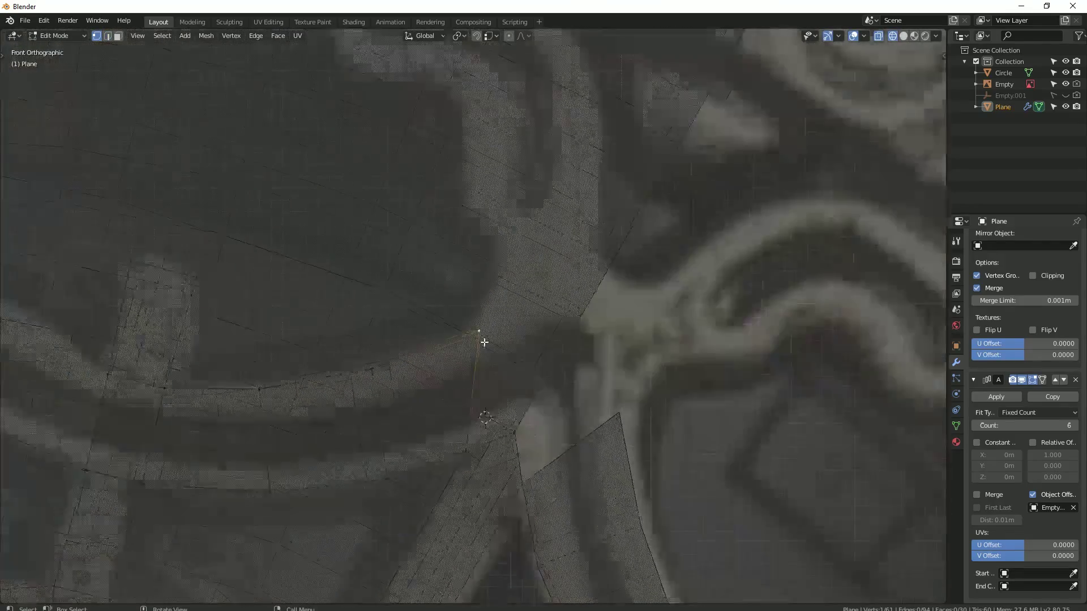
pyautogui.click(487, 346)
pyautogui.press('1')
pyautogui.press('f')
pyautogui.scroll(-1, 493, 260)
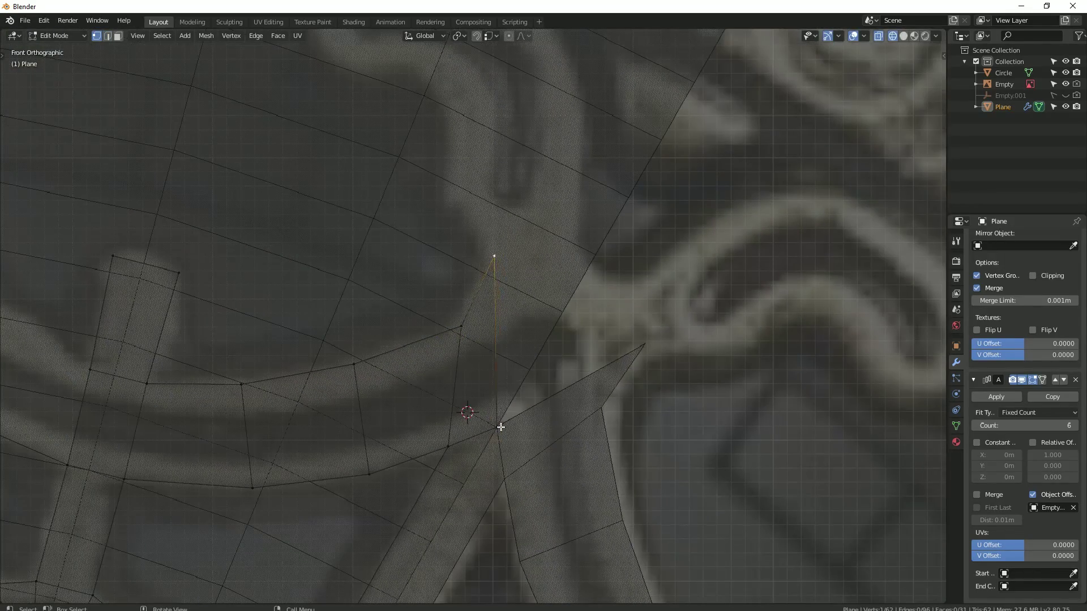
pyautogui.keyDown('shift'); pyautogui.moveTo(492, 260); pyautogui.dragTo(504, 417, button='middle'); pyautogui.keyUp('shift')
pyautogui.click(556, 383)
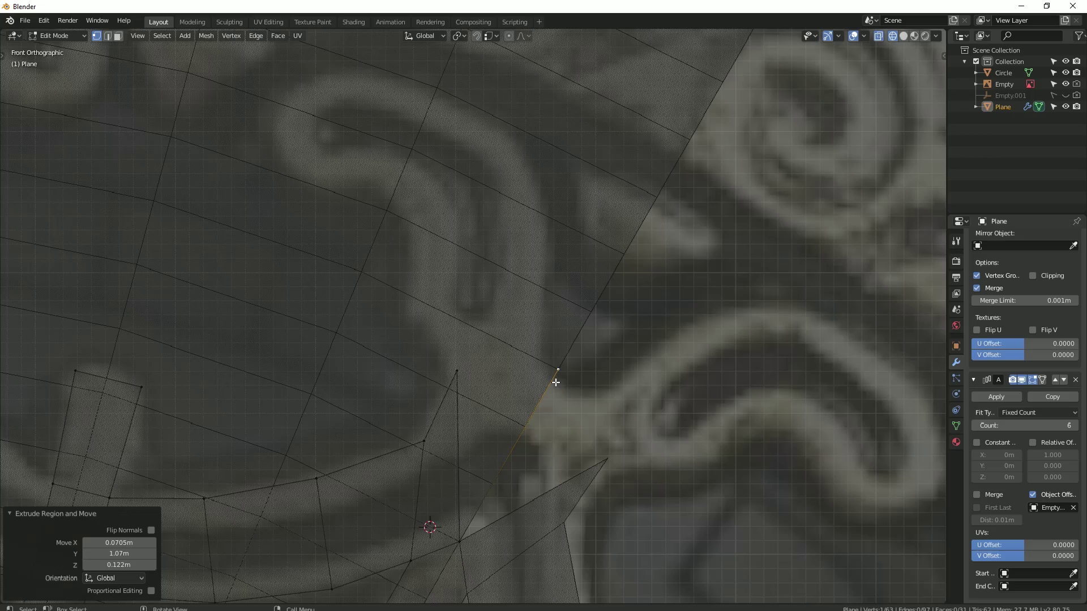
pyautogui.click(539, 397)
pyautogui.click(519, 355)
pyautogui.click(474, 406)
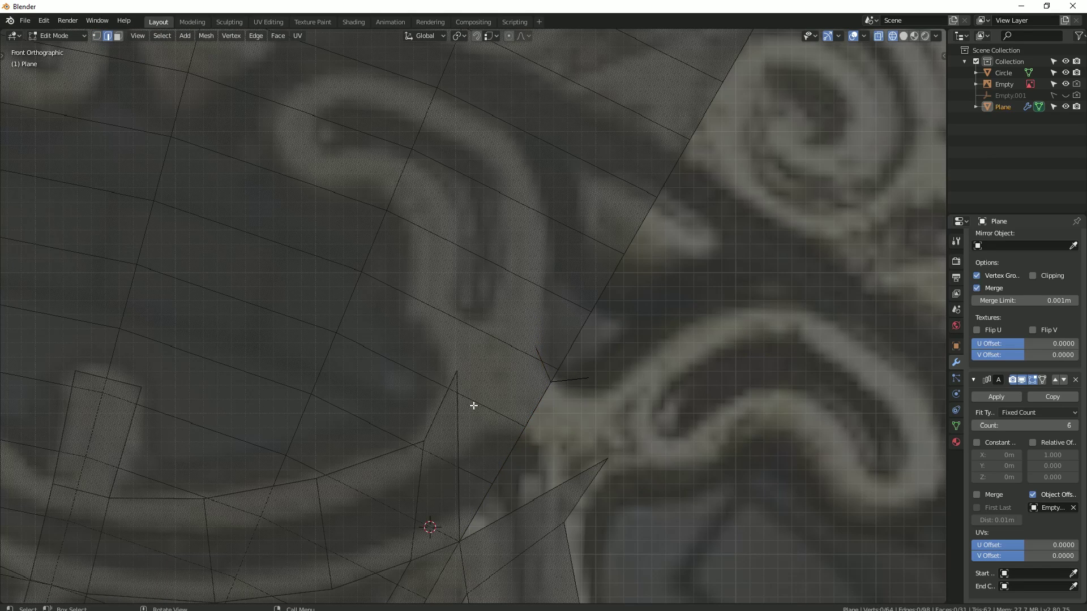
pyautogui.press('f')
# Step: Extrude the last vertices up along the curl to complete its outline
pyautogui.press('e')
pyautogui.click(541, 244)
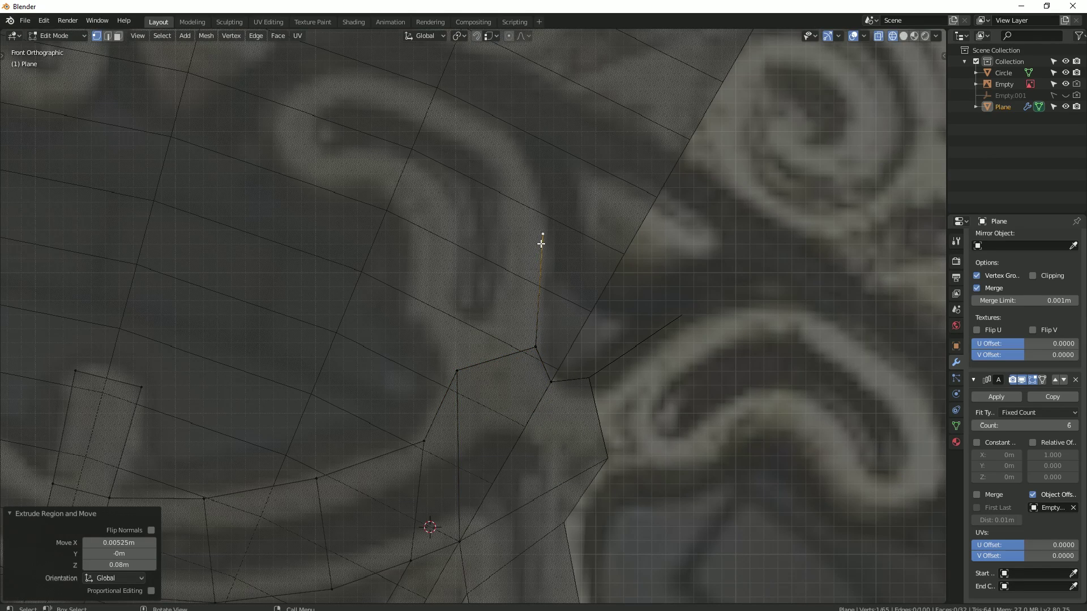
pyautogui.scroll(-3, 568, 281)
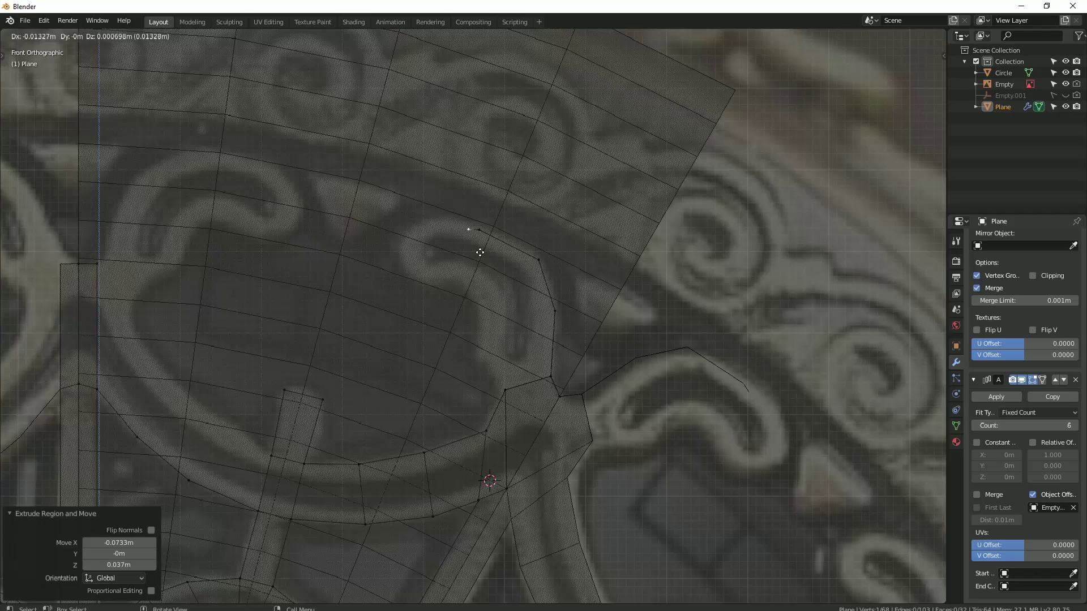
pyautogui.click(439, 306)
pyautogui.click(403, 258)
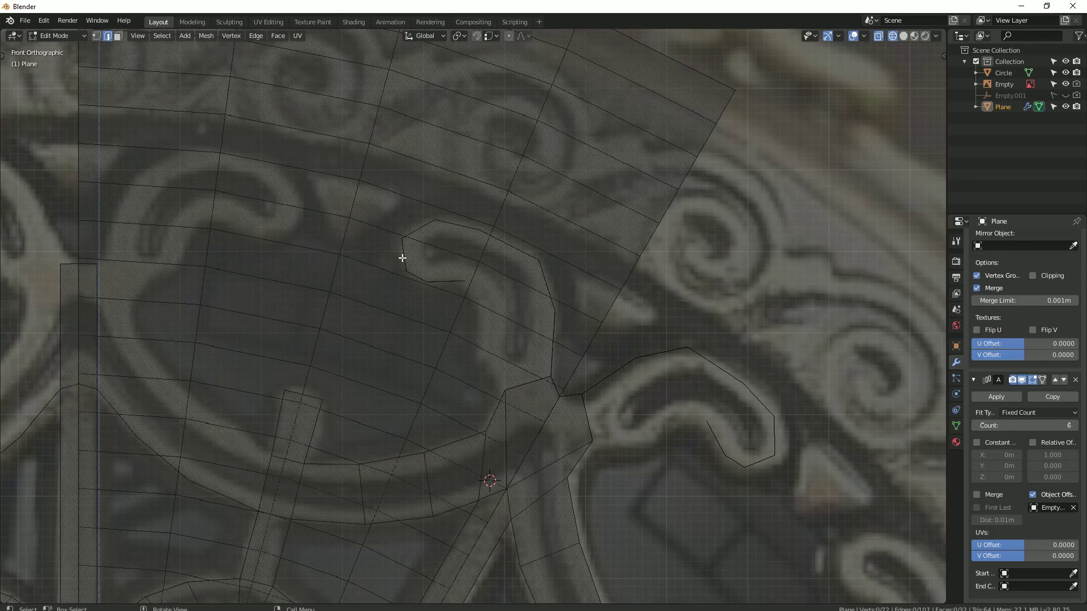
pyautogui.click(513, 362)
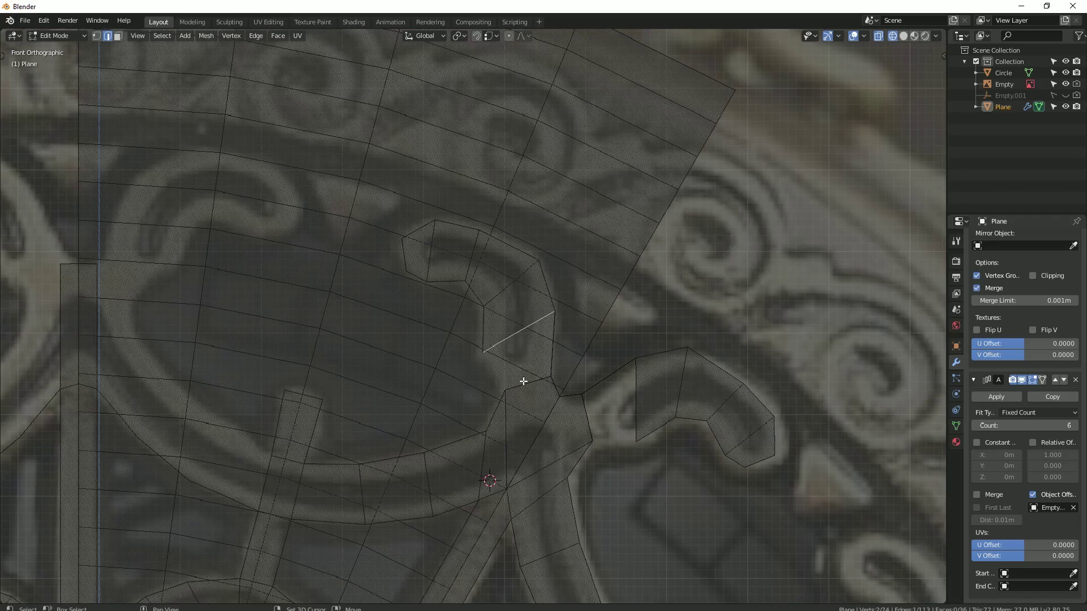
# Step: View the whole mesh solid with X-ray off and orbit to inspect it
pyautogui.press('a')
pyautogui.hotkey('alt', 'z')
pyautogui.moveTo(549, 380)
pyautogui.mouseDown(button='middle')
pyautogui.moveTo(573, 405)
pyautogui.moveTo(388, 383)
pyautogui.moveTo(323, 330)
pyautogui.moveTo(424, 316)
pyautogui.moveTo(504, 328)
pyautogui.mouseUp(button='middle')
pyautogui.hotkey('alt', 'a')
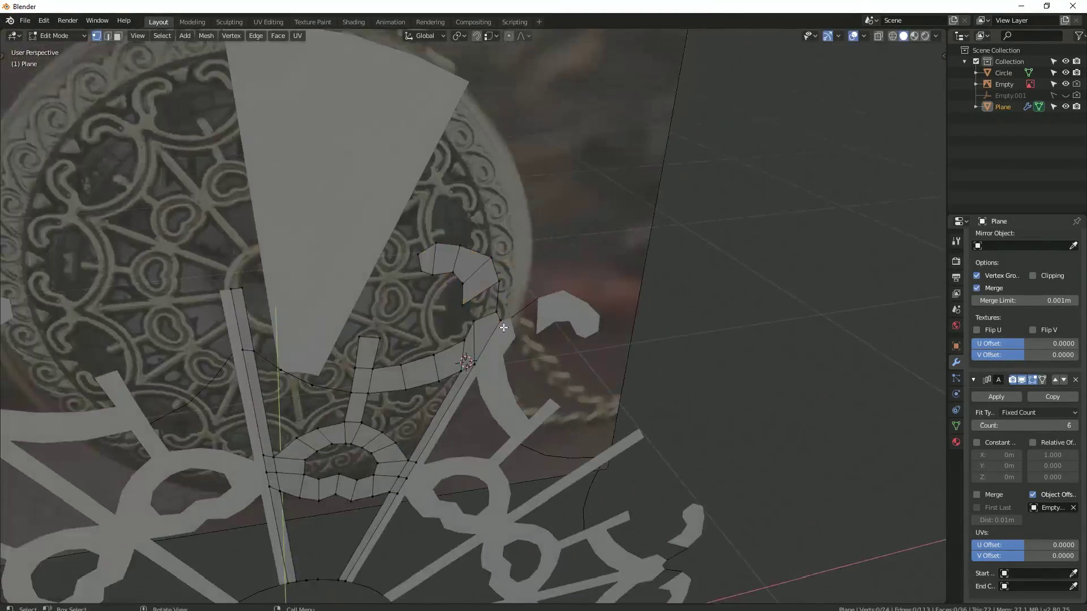
pyautogui.scroll(2, 503, 328)
pyautogui.scroll(3, 538, 340)
pyautogui.click(587, 365)
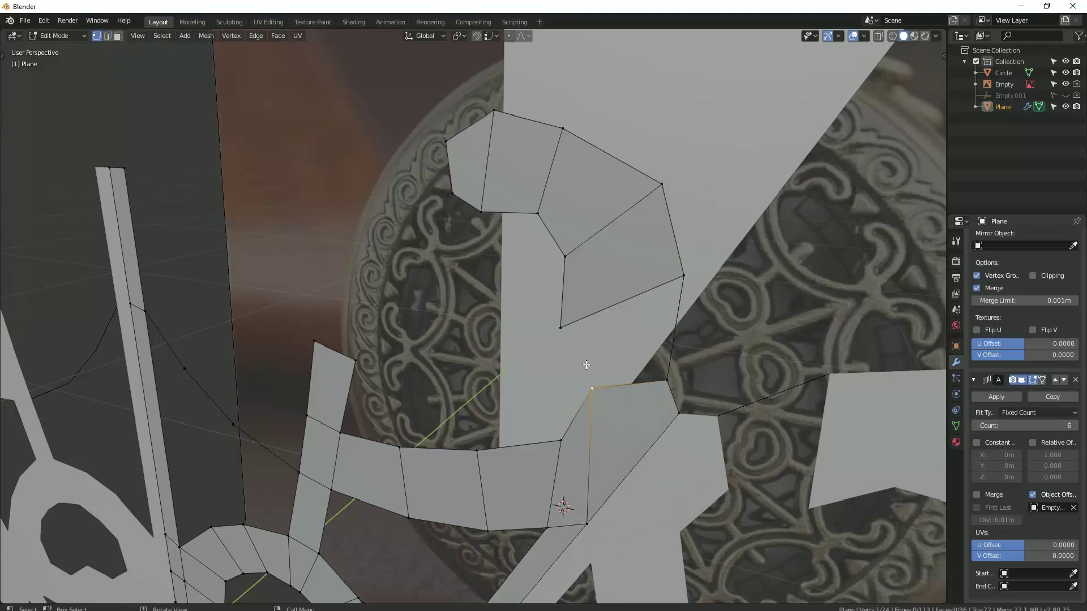
pyautogui.click(671, 375)
pyautogui.press('Tab')
pyautogui.scroll(-5, 671, 374)
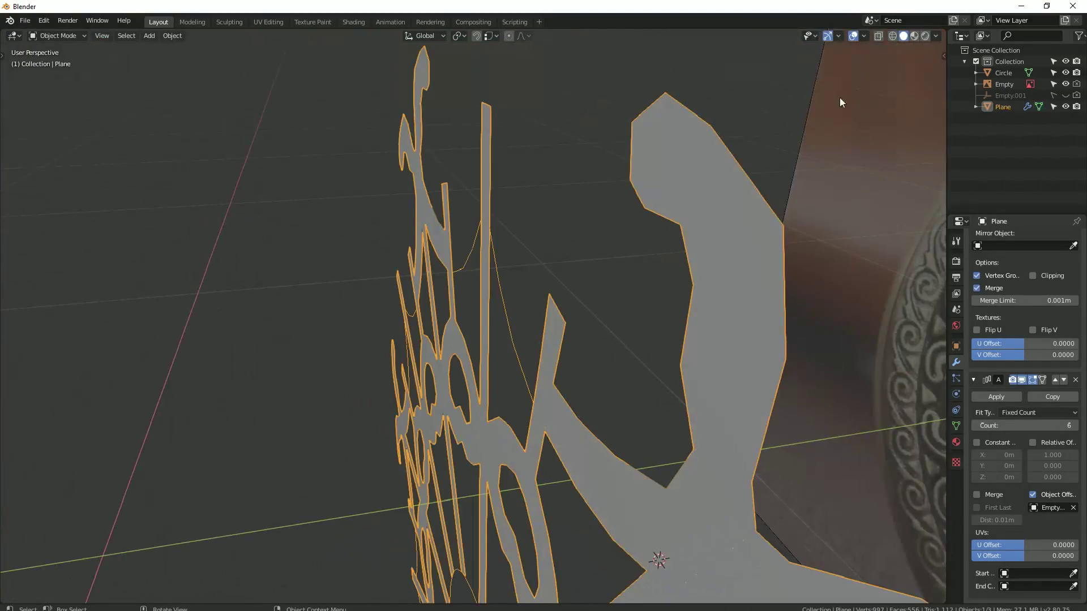
pyautogui.scroll(4, 686, 344)
pyautogui.press('KP_1')
pyautogui.scroll(2, 591, 303)
pyautogui.scroll(2, 554, 245)
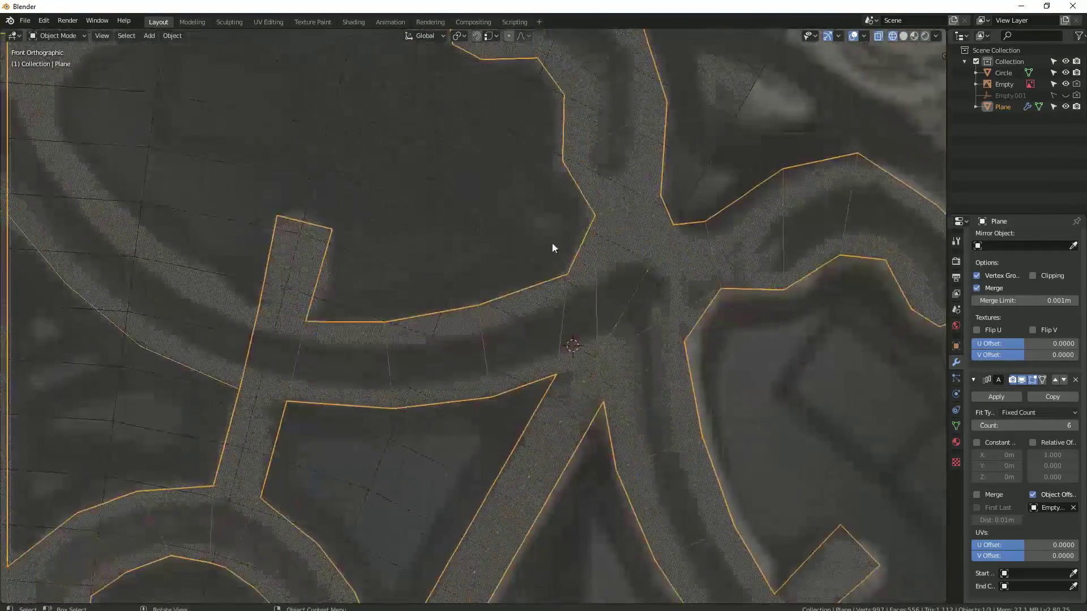
pyautogui.scroll(-2, 437, 296)
pyautogui.scroll(-2, 437, 296)
pyautogui.scroll(3, 510, 322)
# Step: Add a new plane into the filigree mesh in Edit Mode
pyautogui.scroll(-3, 471, 345)
pyautogui.press('Tab')
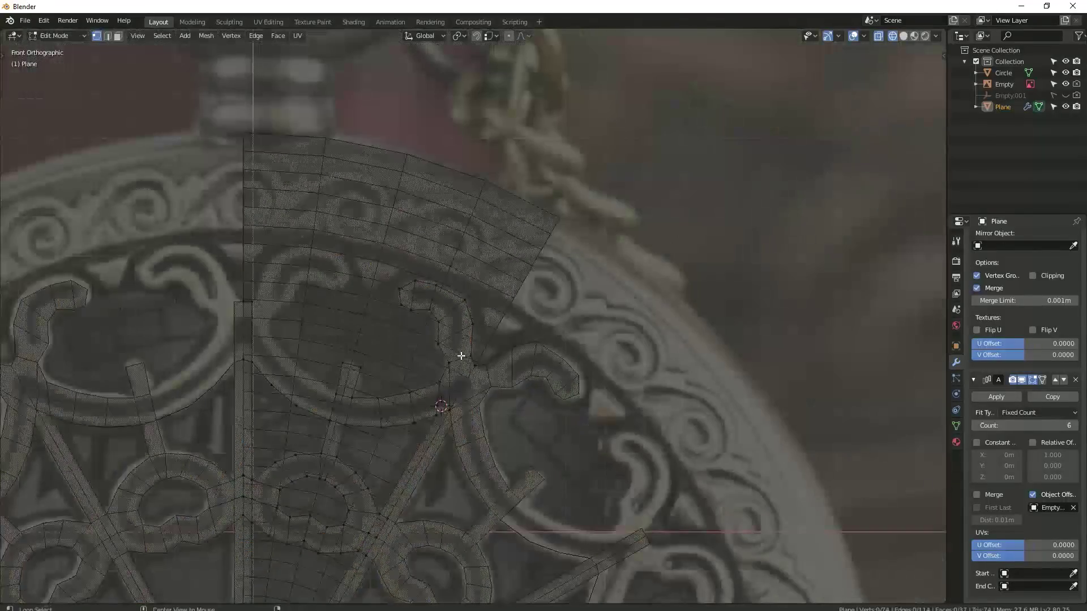
pyautogui.hotkey('shift', 'a')
pyautogui.click(435, 356)
pyautogui.scroll(-4, 436, 355)
pyautogui.click(122, 492)
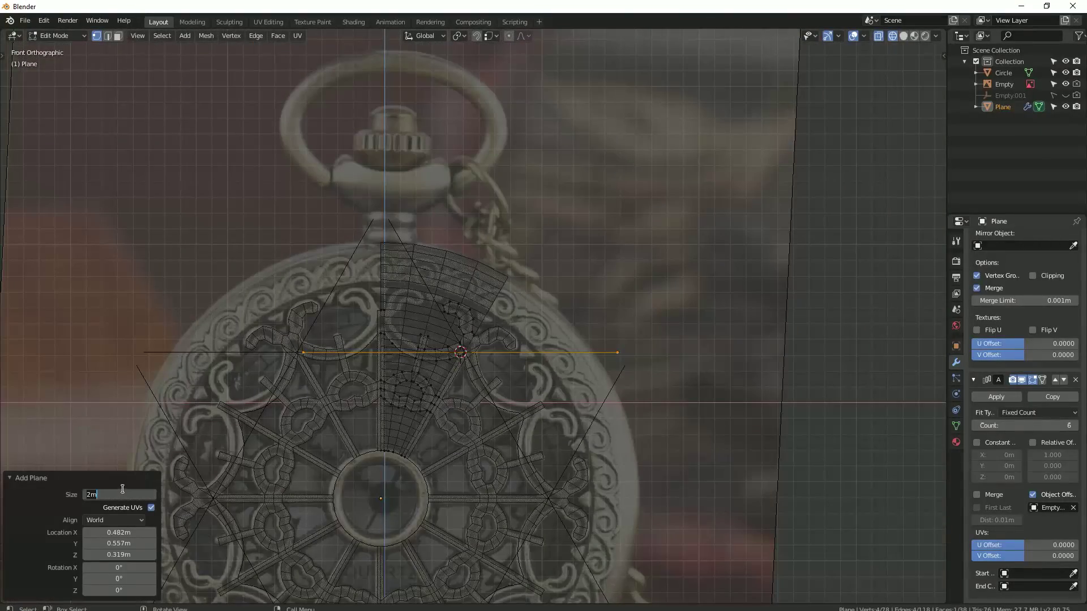
pyautogui.scroll(3, 485, 364)
# Step: Rotate the plane 90° on X, shrink it, and place it beside the scroll curl
pyautogui.press('r')
pyautogui.press('x')
pyautogui.click(573, 333)
pyautogui.press('s')
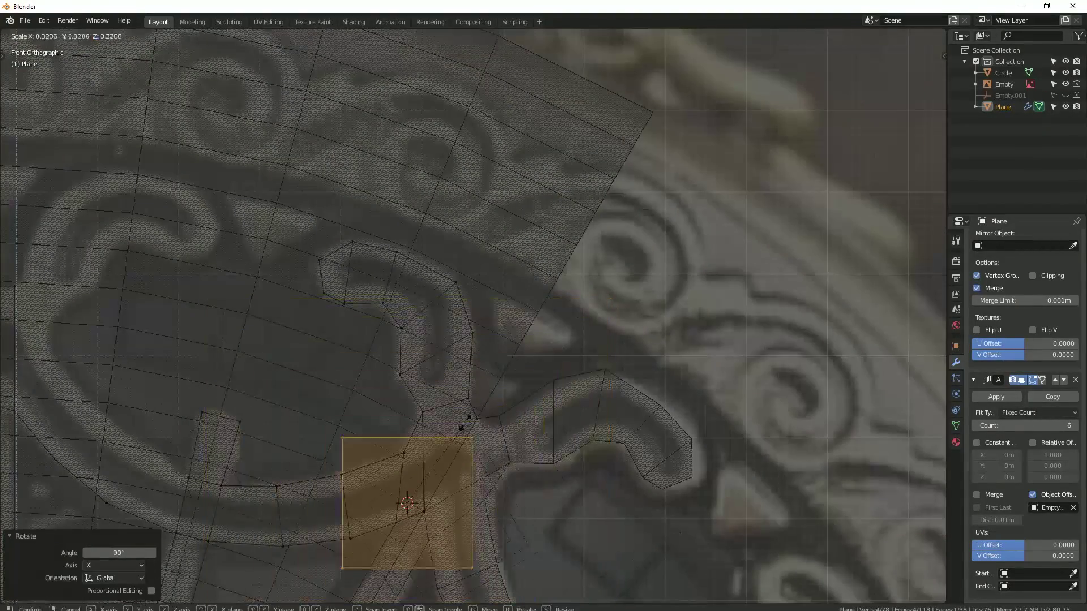
pyautogui.click(462, 413)
pyautogui.press('g')
pyautogui.scroll(3, 448, 429)
pyautogui.click(532, 350)
# Step: Drag the plane's corners and slide its lower vertex to form a pointed triangle
pyautogui.moveTo(592, 364); pyautogui.dragTo(703, 397)
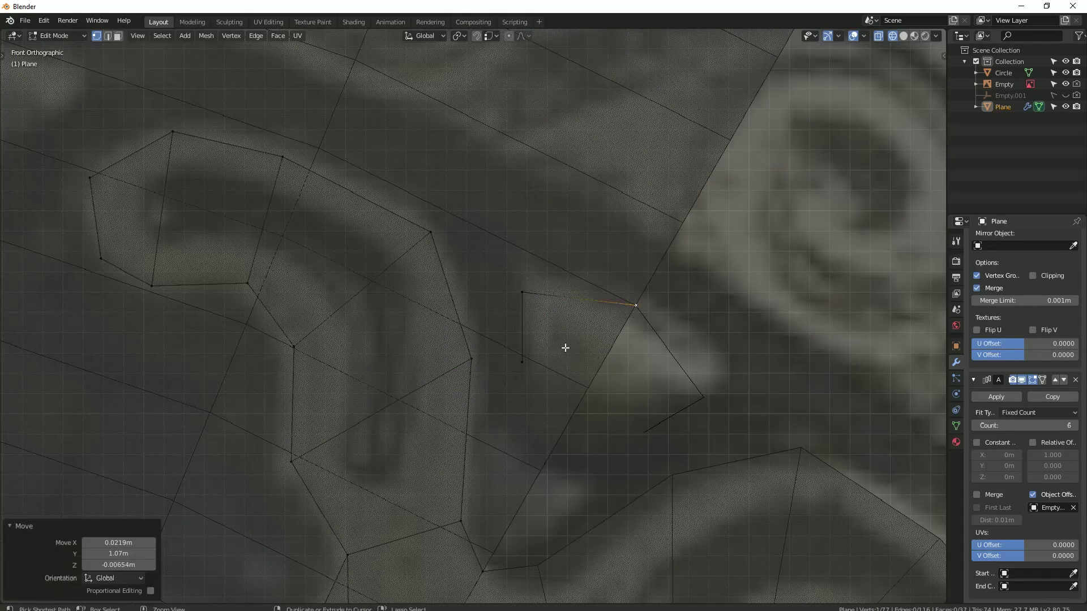
pyautogui.moveTo(563, 347); pyautogui.dragTo(592, 398)
pyautogui.click(526, 299)
pyautogui.moveTo(529, 275); pyautogui.dragTo(530, 276)
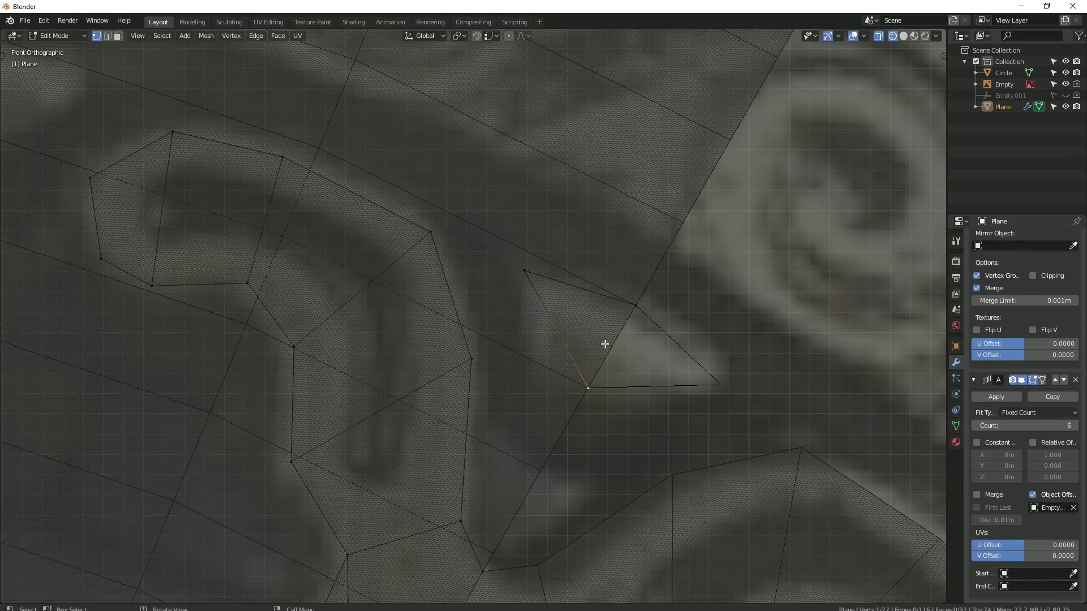
pyautogui.click(613, 361)
pyautogui.hotkey('shift', 'v')
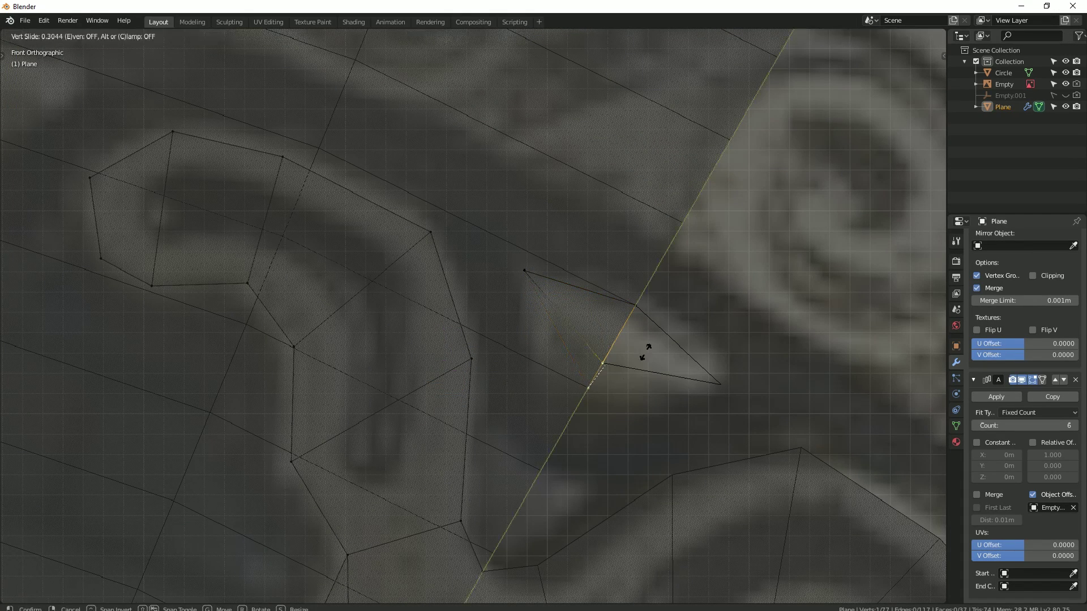
pyautogui.click(623, 396)
# Step: Toggle X-ray and Edit Mode to check the triangle's shape
pyautogui.hotkey('alt', 'z')
pyautogui.press('Tab')
pyautogui.press('Tab')
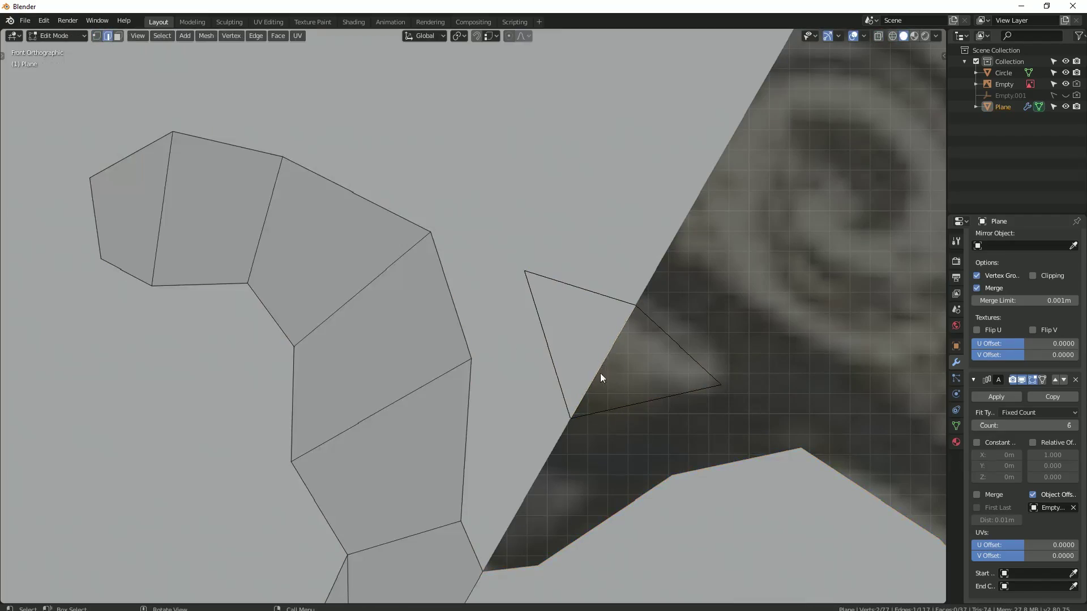
pyautogui.hotkey('alt', 'z')
pyautogui.scroll(-5, 545, 370)
# Step: Add a new edge to the filigree strip beside the new triangle and curl
pyautogui.keyDown('shift'); pyautogui.moveTo(545, 371); pyautogui.dragTo(777, 218, button='middle'); pyautogui.keyUp('shift')
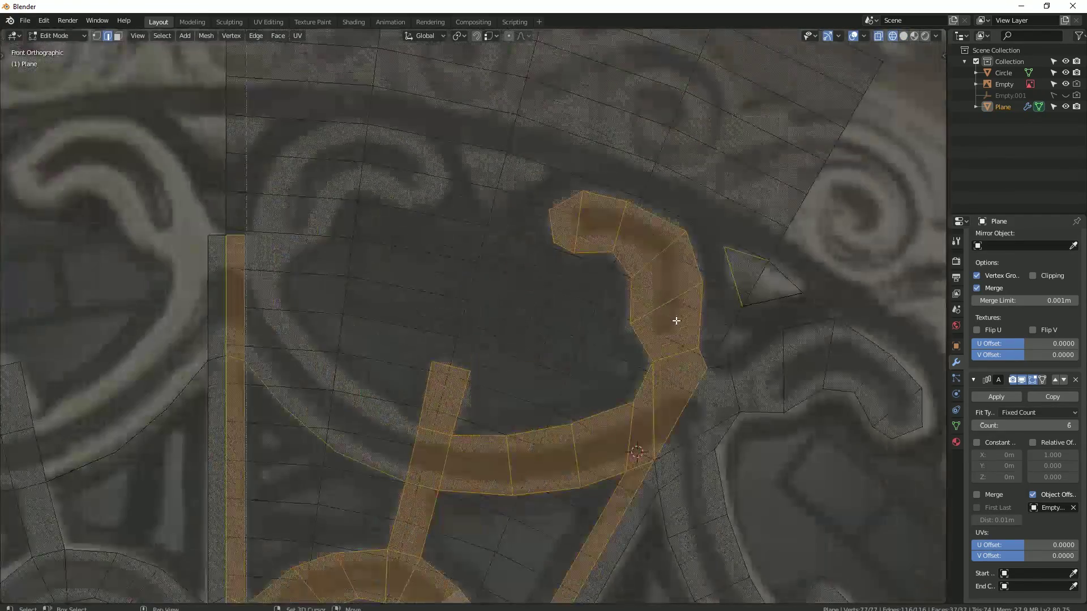
pyautogui.keyDown('shift'); pyautogui.click(777, 218); pyautogui.keyUp('shift')
pyautogui.scroll(-4, 466, 313)
pyautogui.press('1')
pyautogui.press('a')
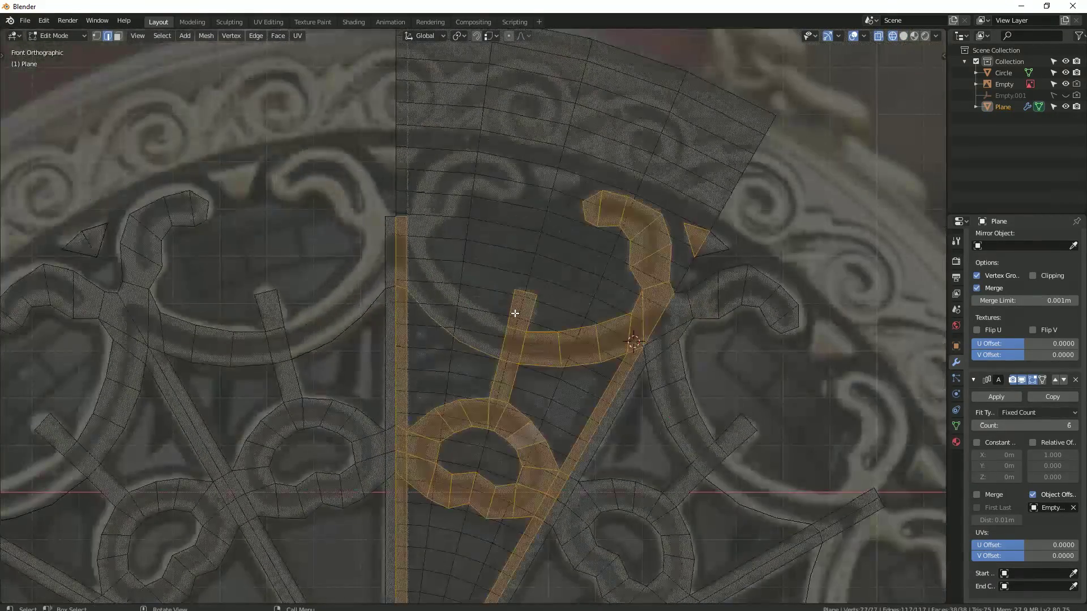
pyautogui.scroll(-3, 515, 310)
pyautogui.scroll(8, 530, 347)
pyautogui.scroll(-5, 530, 347)
pyautogui.press('k')
pyautogui.click(429, 279)
pyautogui.press('Return')
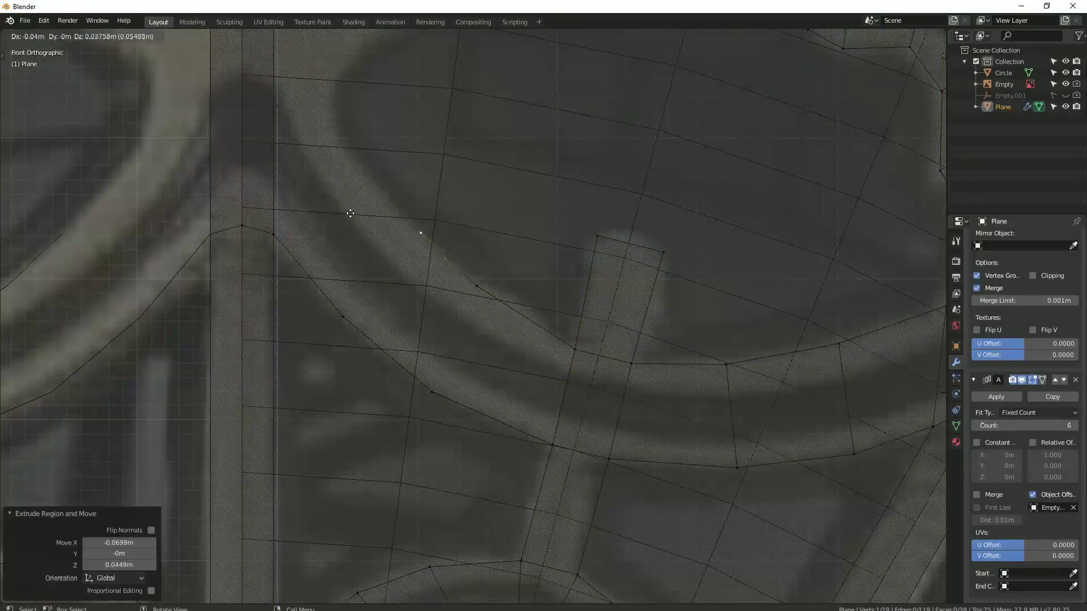
# Step: Cut a new edge across a face on the ornament's left part, joining two vertices
pyautogui.press('2')
pyautogui.scroll(2, 388, 219)
pyautogui.press('1')
pyautogui.keyDown('shift'); pyautogui.moveTo(362, 266); pyautogui.dragTo(382, 372, button='middle'); pyautogui.keyUp('shift')
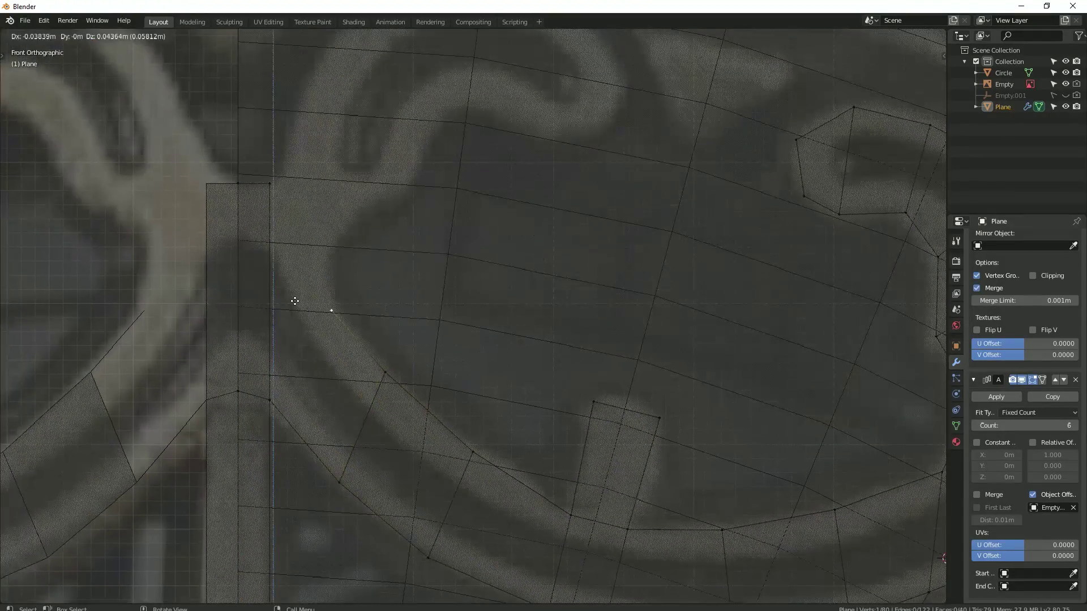
pyautogui.press('1')
pyautogui.keyDown('shift'); pyautogui.moveTo(369, 417); pyautogui.dragTo(378, 510, button='middle'); pyautogui.keyUp('shift')
pyautogui.press('k')
pyautogui.click(277, 491)
pyautogui.click(345, 401)
pyautogui.press('Return')
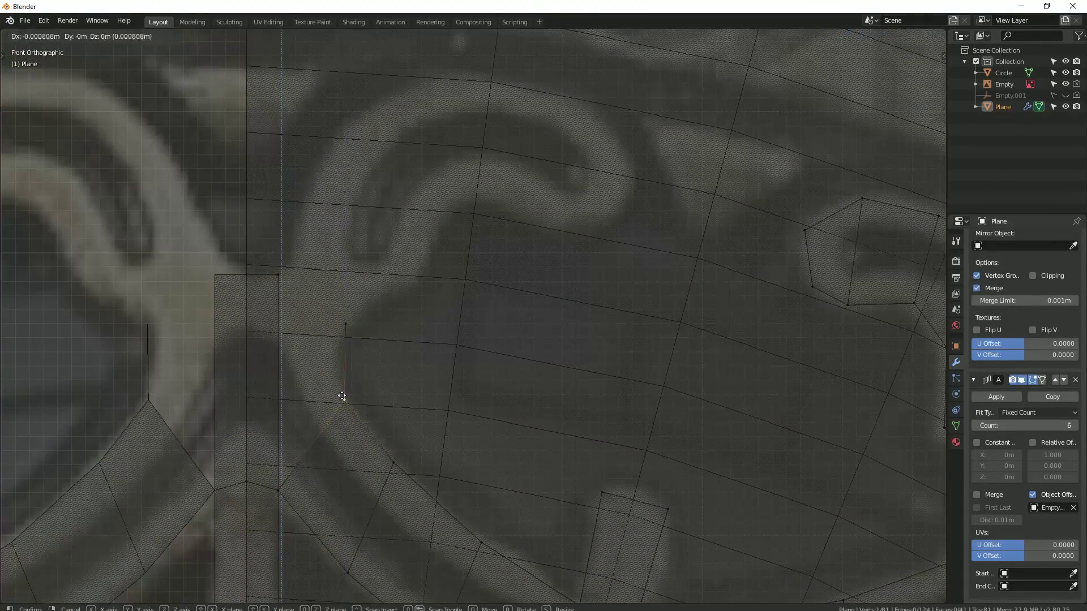
pyautogui.click(340, 328)
# Step: Connect two vertices with J and extrude the edge into a new face
pyautogui.scroll(-2, 340, 327)
pyautogui.scroll(-2, 399, 376)
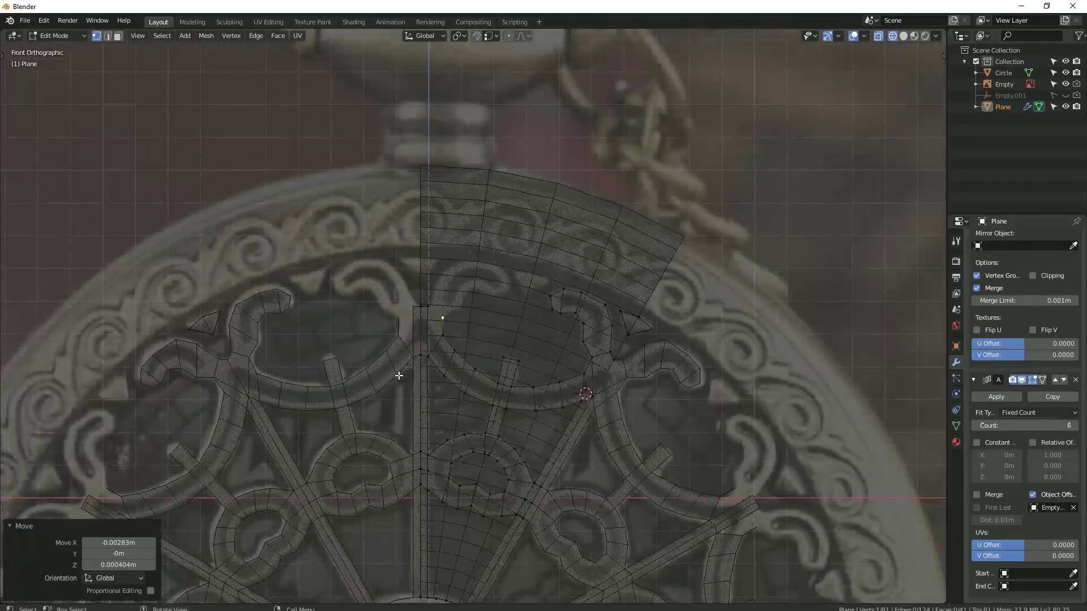
pyautogui.scroll(5, 399, 376)
pyautogui.keyDown('shift'); pyautogui.click(341, 324); pyautogui.keyUp('shift')
pyautogui.press('j')
pyautogui.press('e')
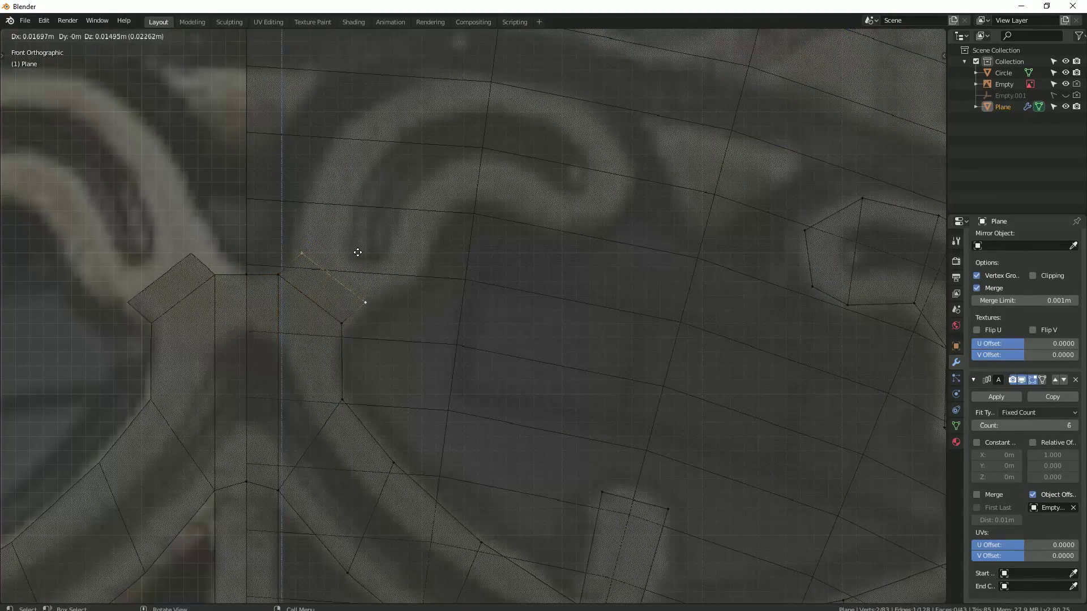
pyautogui.click(353, 259)
# Step: Extrude a chain of outline vertices up and around the large curl
pyautogui.click(298, 259)
pyautogui.press('e')
pyautogui.click(304, 198)
pyautogui.press('e')
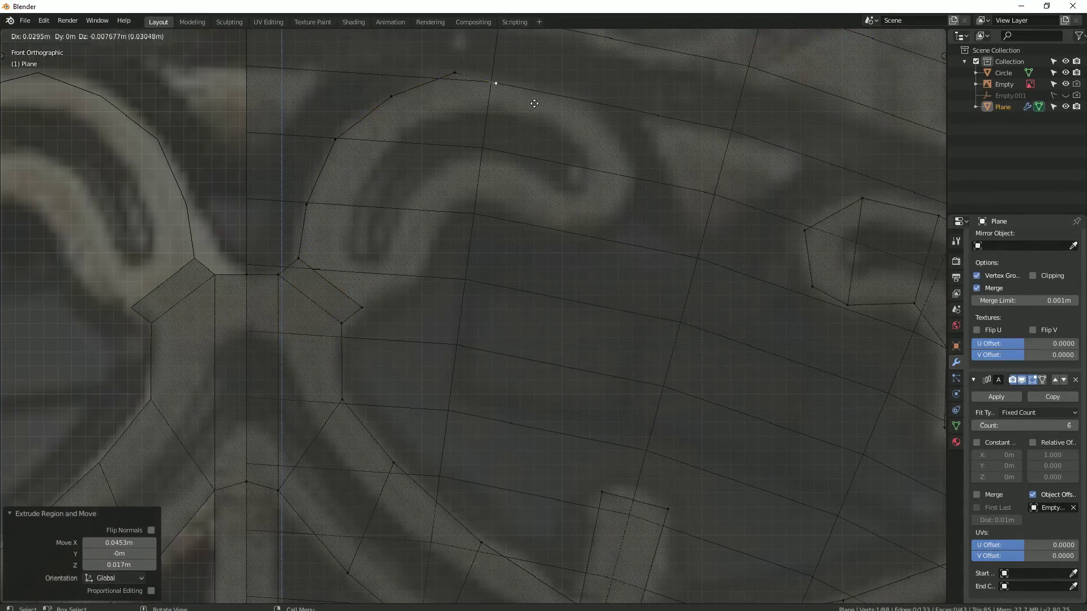
pyautogui.click(599, 250)
pyautogui.click(625, 204)
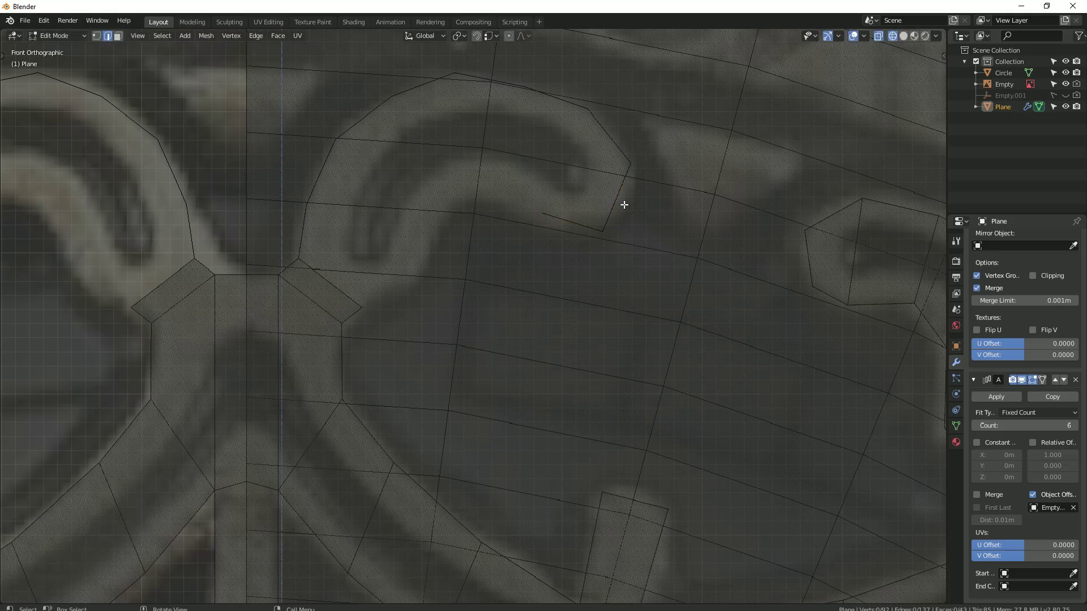
pyautogui.click(484, 180)
pyautogui.click(547, 180)
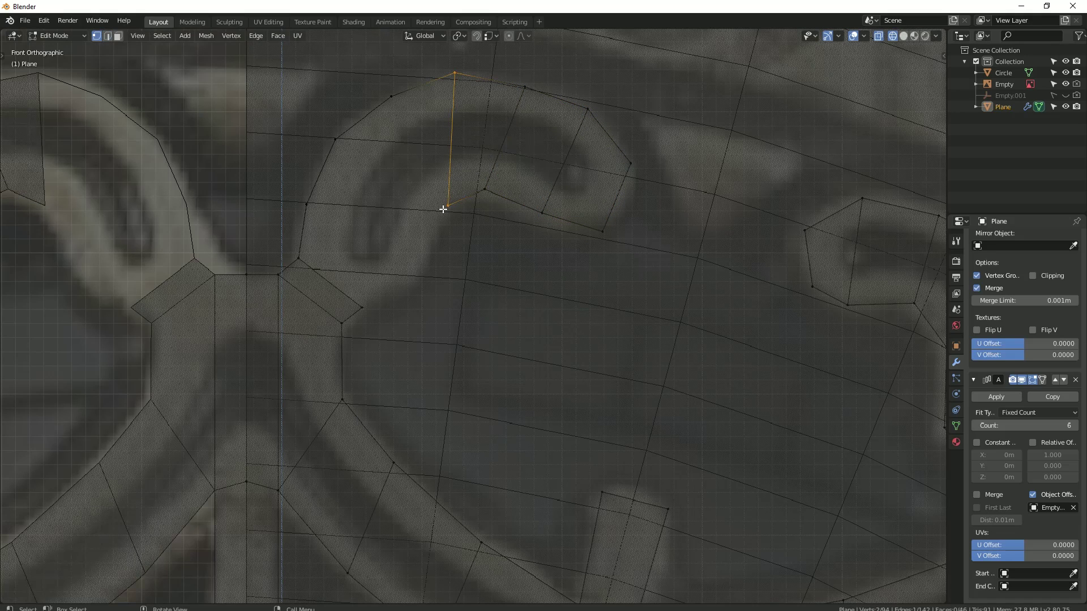
# Step: Join the inner and outer curl vertices and extend a vertex to the curl's tip
pyautogui.click(456, 198)
pyautogui.press('k')
pyautogui.click(435, 230)
pyautogui.click(391, 97)
pyautogui.press('Return')
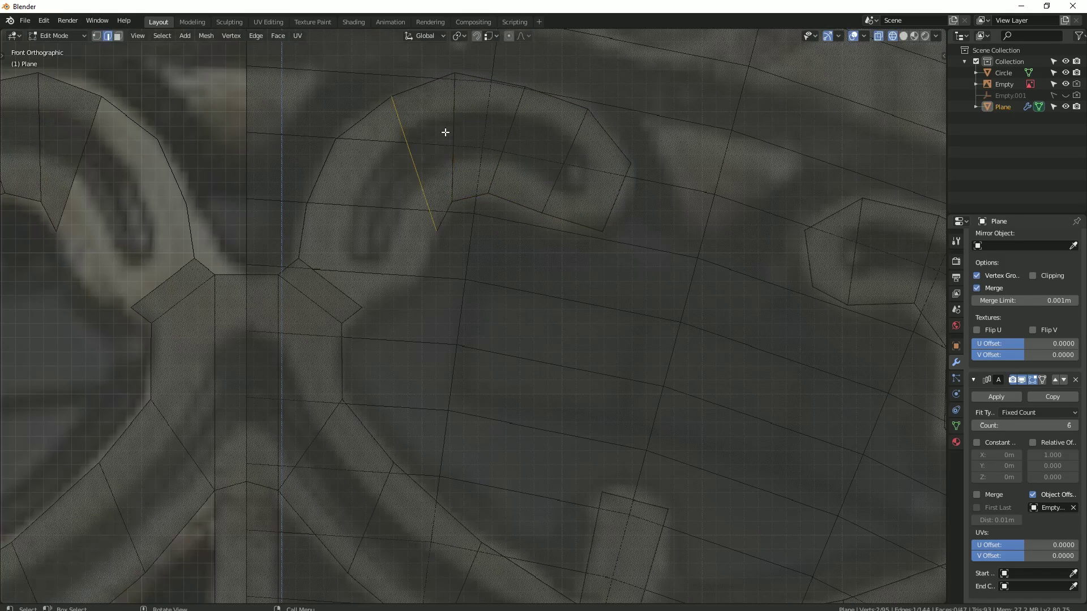
pyautogui.click(448, 78)
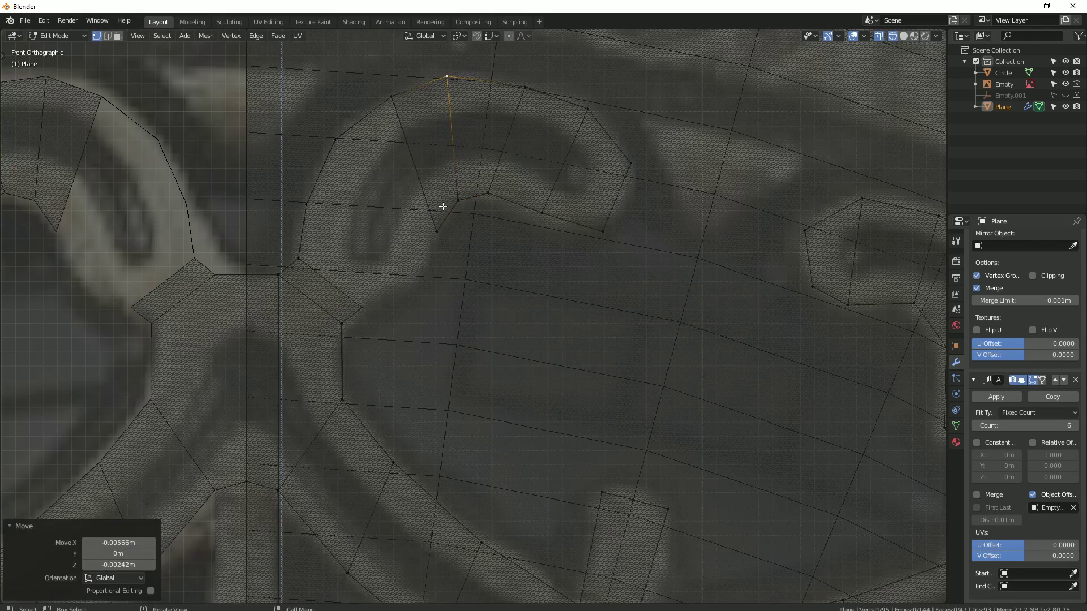
pyautogui.press('e')
# Step: Extrude another outline vertex and fill a face between the chosen vertices with F
pyautogui.click(399, 285)
pyautogui.press('e')
pyautogui.click(387, 290)
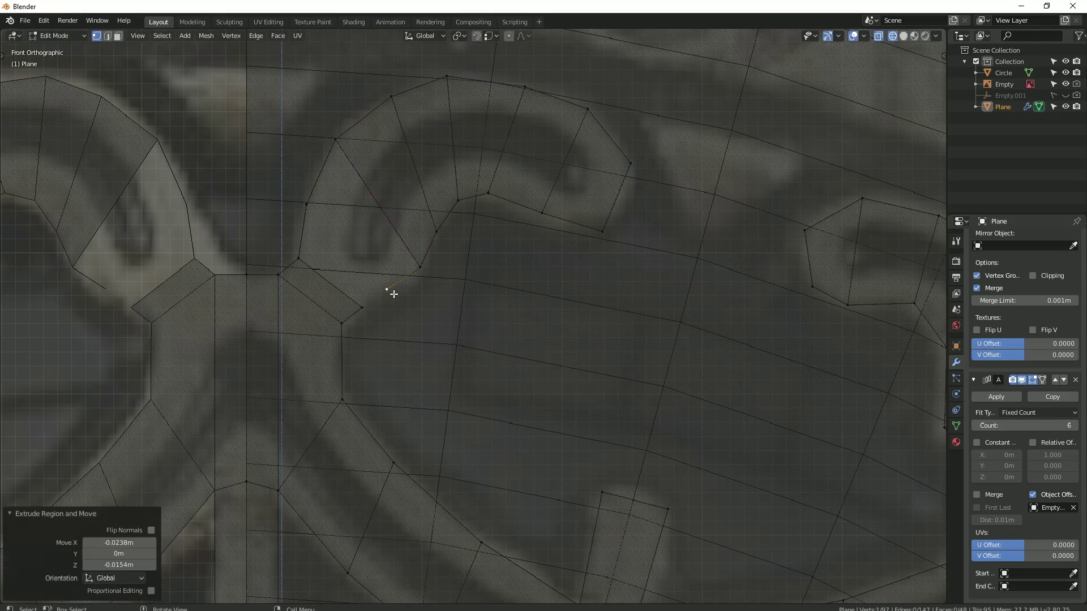
pyautogui.press('2')
pyautogui.press('f')
pyautogui.hotkey('alt', 'a')
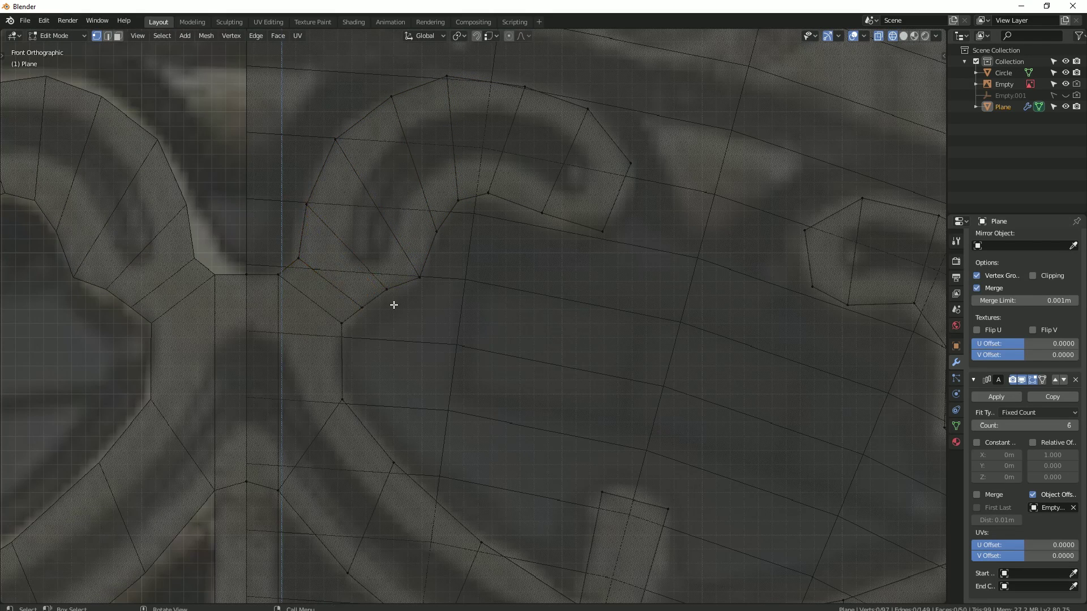
pyautogui.scroll(-5, 393, 304)
pyautogui.scroll(2, 497, 342)
pyautogui.scroll(1, 582, 296)
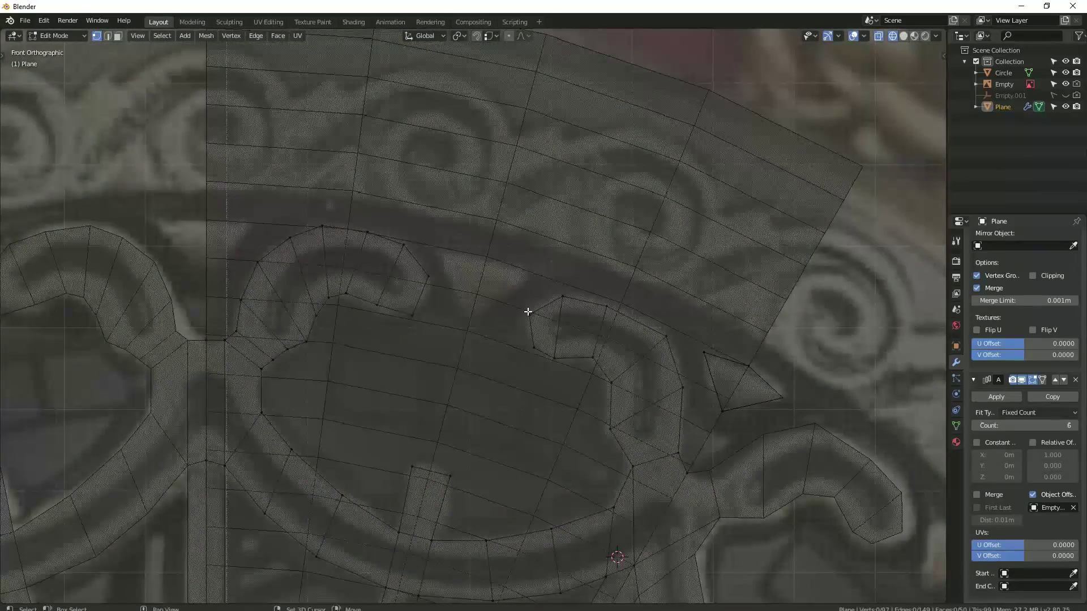
# Step: Reposition the new face and slide the lower-left vertex along its edge
pyautogui.click(481, 299)
pyautogui.scroll(3, 450, 287)
pyautogui.click(572, 256)
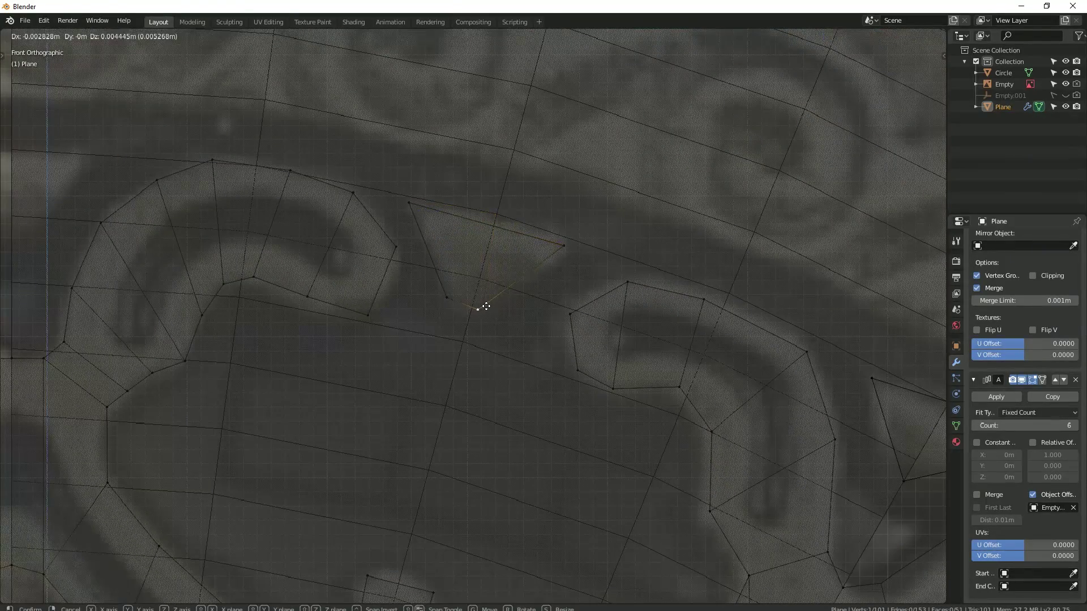
pyautogui.click(448, 298)
pyautogui.press('g')
pyautogui.click(441, 296)
pyautogui.press('g')
pyautogui.press('g')
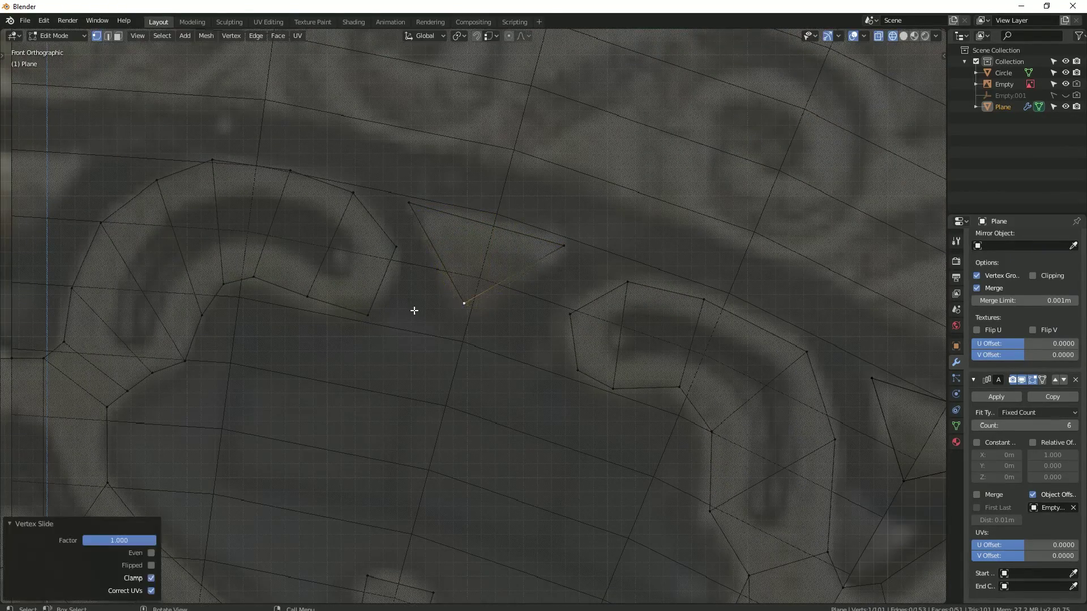
# Step: Select the whole mesh and Merge by Distance to remove the doubled vertex
pyautogui.press('a')
pyautogui.rightClick(414, 310)
pyautogui.click(392, 310)
pyautogui.scroll(-4, 453, 373)
pyautogui.scroll(-2, 457, 351)
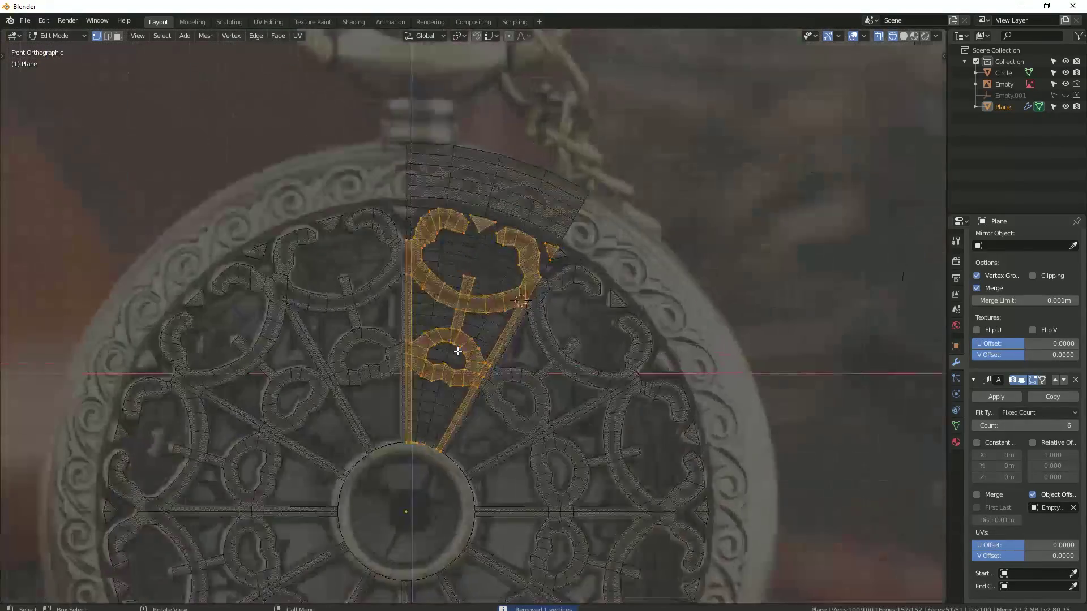
pyautogui.scroll(5, 457, 352)
pyautogui.scroll(2, 436, 351)
pyautogui.scroll(-3, 660, 306)
# Step: Duplicate the small triangle near the upper curl, mirror it, and place it beside the curl
pyautogui.click(692, 368)
pyautogui.press('l')
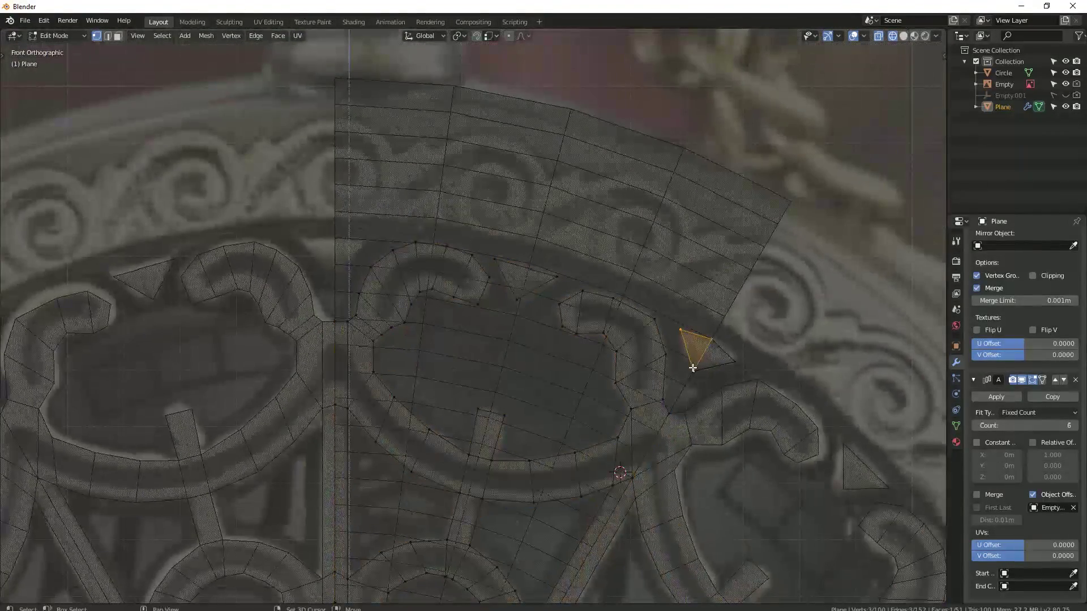
pyautogui.hotkey('shift', 'd')
pyautogui.click(475, 305)
pyautogui.click(474, 303)
pyautogui.scroll(2, 442, 302)
pyautogui.scroll(2, 339, 283)
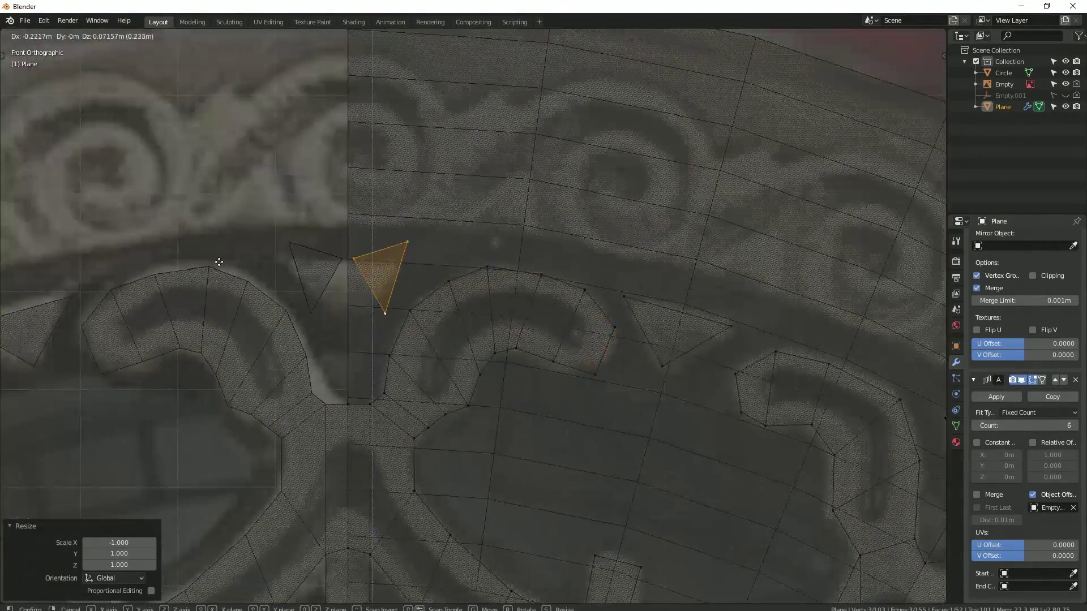
pyautogui.scroll(2, 318, 305)
pyautogui.scroll(2, 351, 300)
pyautogui.press('g')
pyautogui.click(296, 263)
# Step: Adjust the mirrored triangle's lower vertex and raise its top-right vertex to level the top edge
pyautogui.press('g')
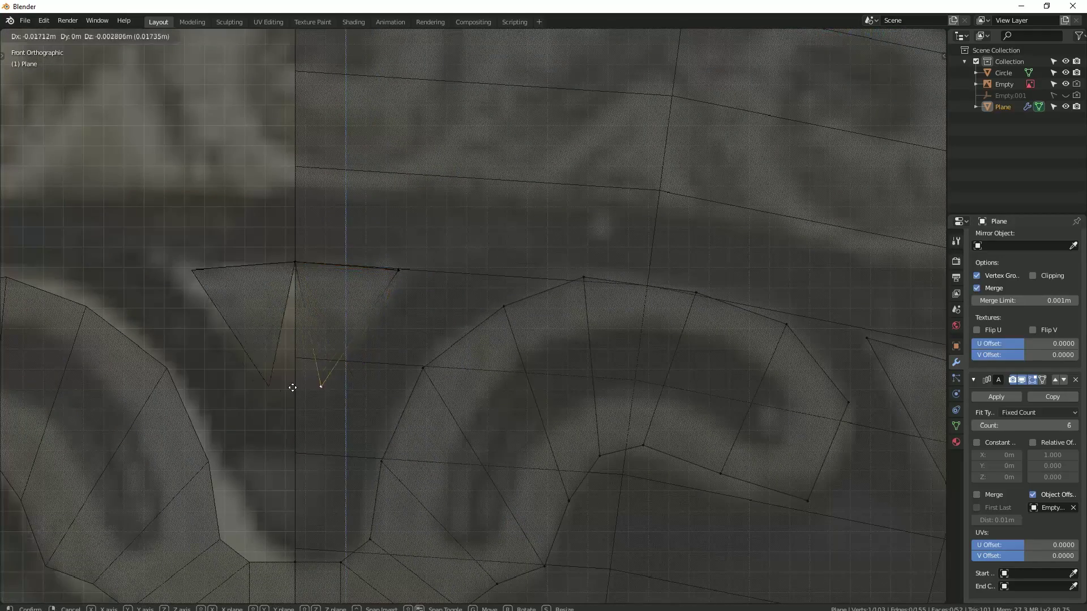
pyautogui.click(276, 426)
pyautogui.press('g')
pyautogui.press('g')
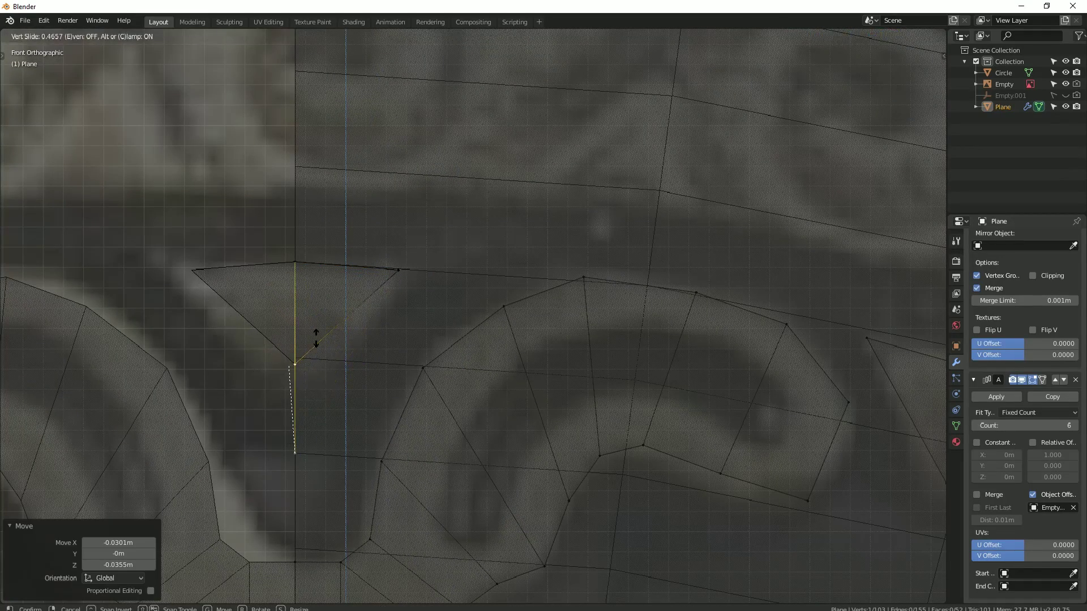
pyautogui.click(308, 364)
pyautogui.click(398, 270)
pyautogui.press('g')
pyautogui.press('z')
pyautogui.click(313, 267)
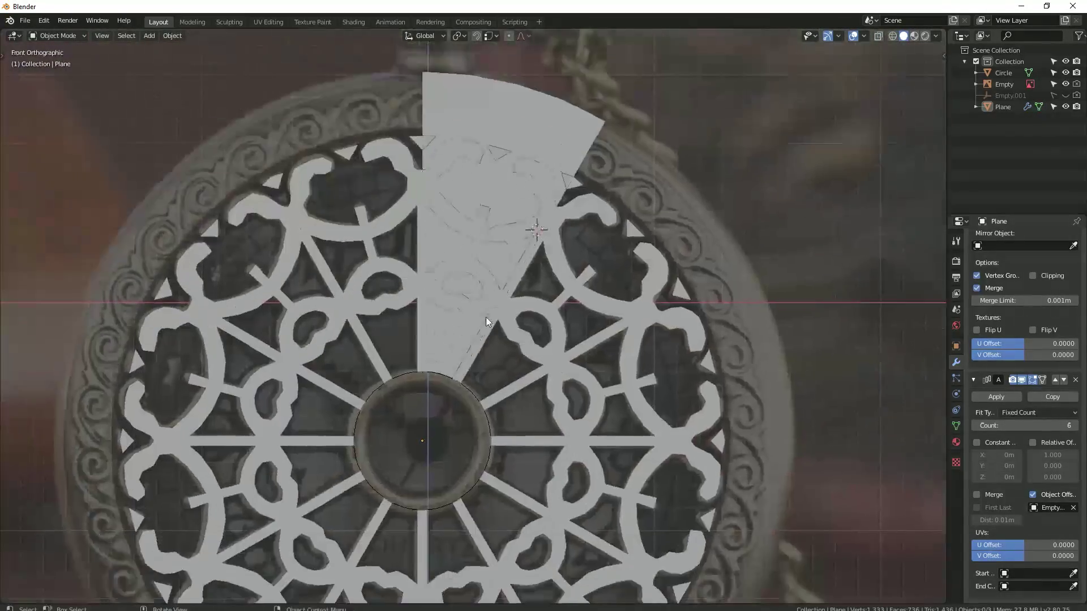
# Step: Extrude the selected rim vertices along Z and delete the unwanted geometry
pyautogui.scroll(3, 446, 315)
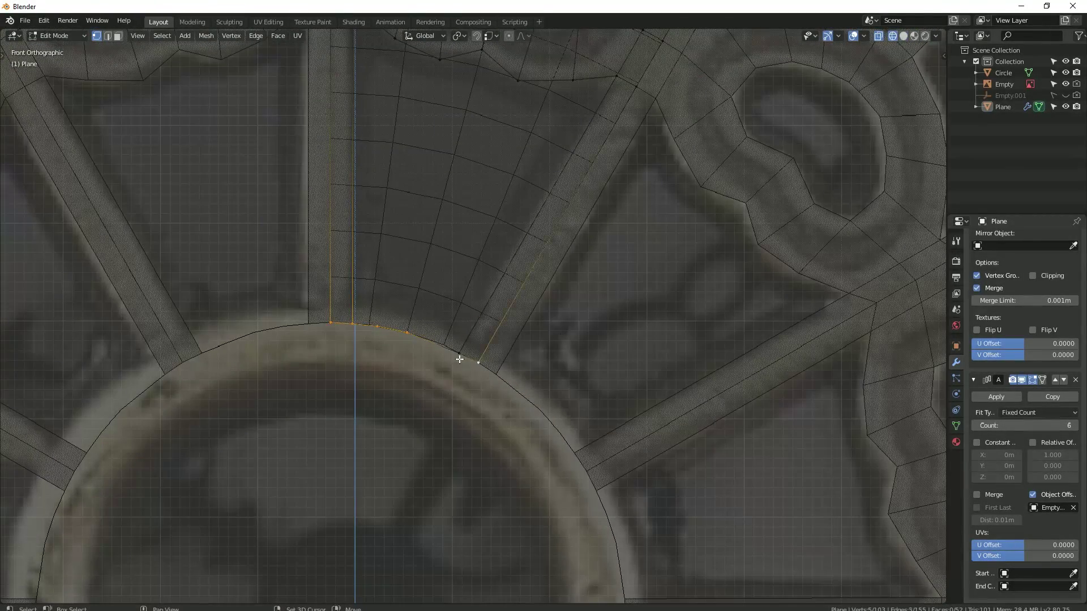
pyautogui.scroll(3, 459, 359)
pyautogui.press('e')
pyautogui.press('z')
pyautogui.click(493, 373)
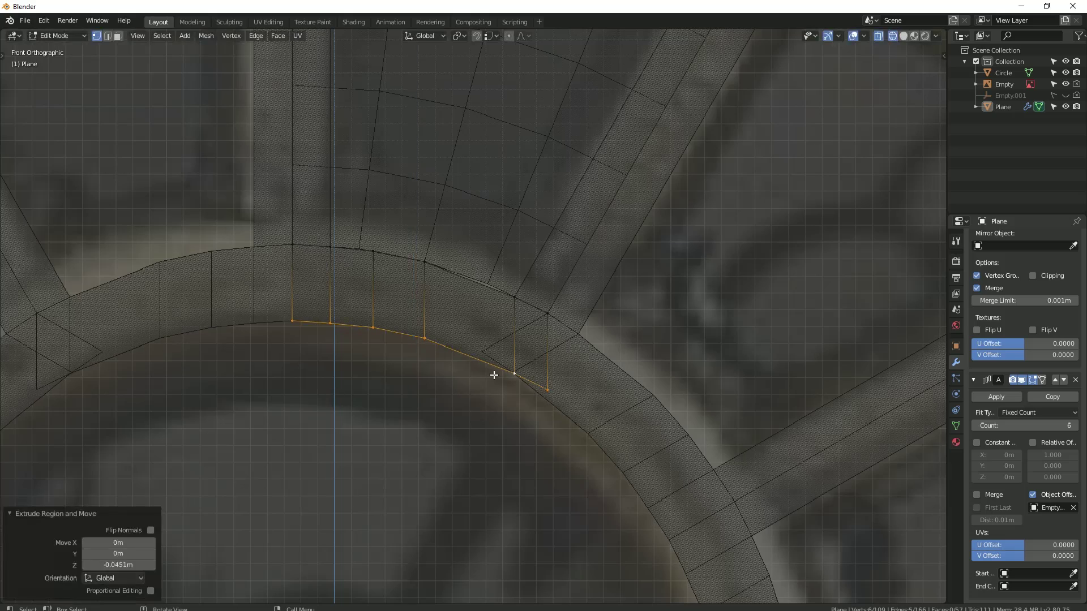
pyautogui.press('x')
pyautogui.click(476, 352)
pyautogui.scroll(2, 465, 368)
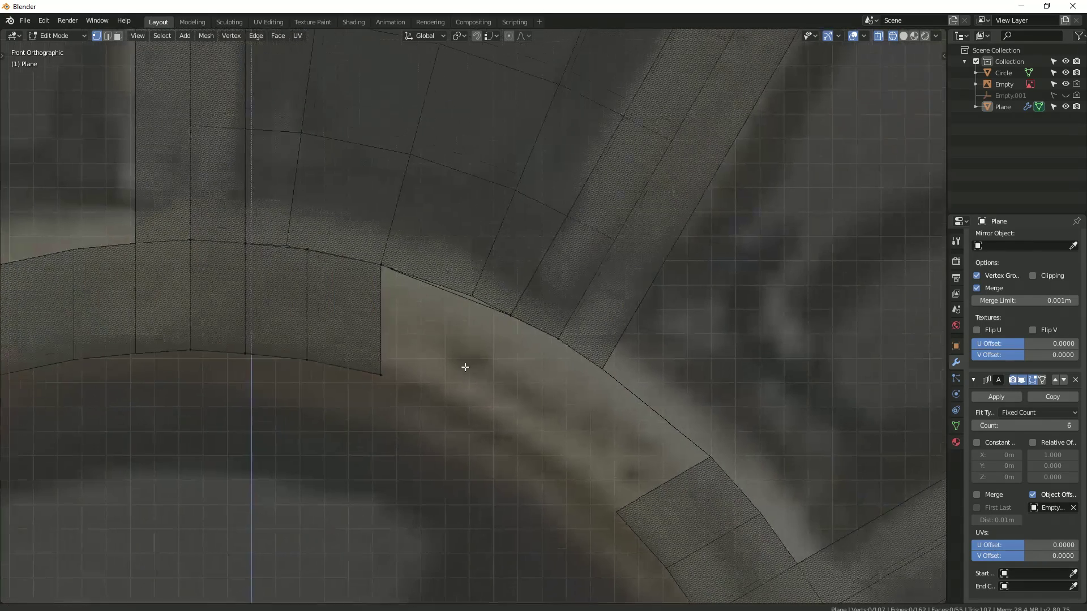
# Step: Add a loop cut to the Circle ring mesh
pyautogui.click(479, 283)
pyautogui.press('Tab')
pyautogui.hotkey('alt', 'a')
pyautogui.hotkey('ctrl', 'r')
pyautogui.click(451, 267)
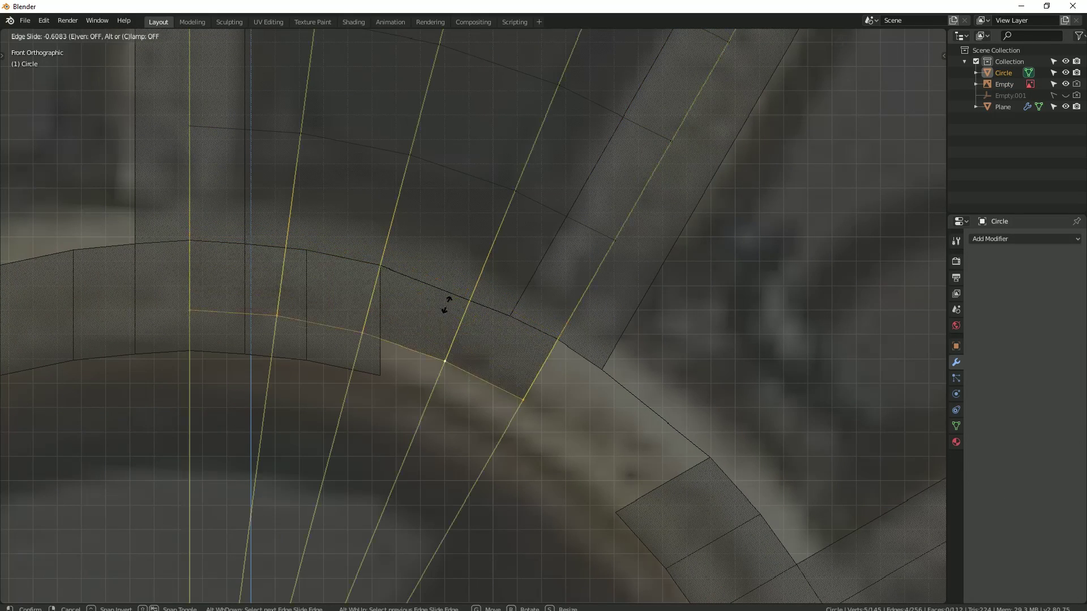
pyautogui.click(450, 328)
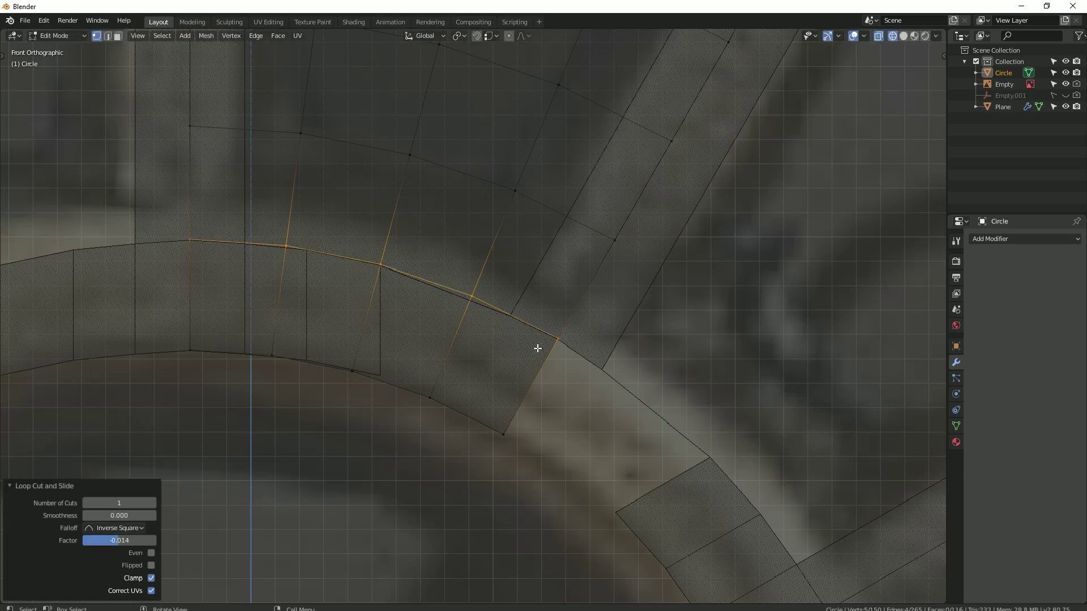
pyautogui.press('Tab')
# Step: Extrude filigree Plane vertices out to the inner hub ring
pyautogui.click(593, 259)
pyautogui.press('Tab')
pyautogui.click(381, 374)
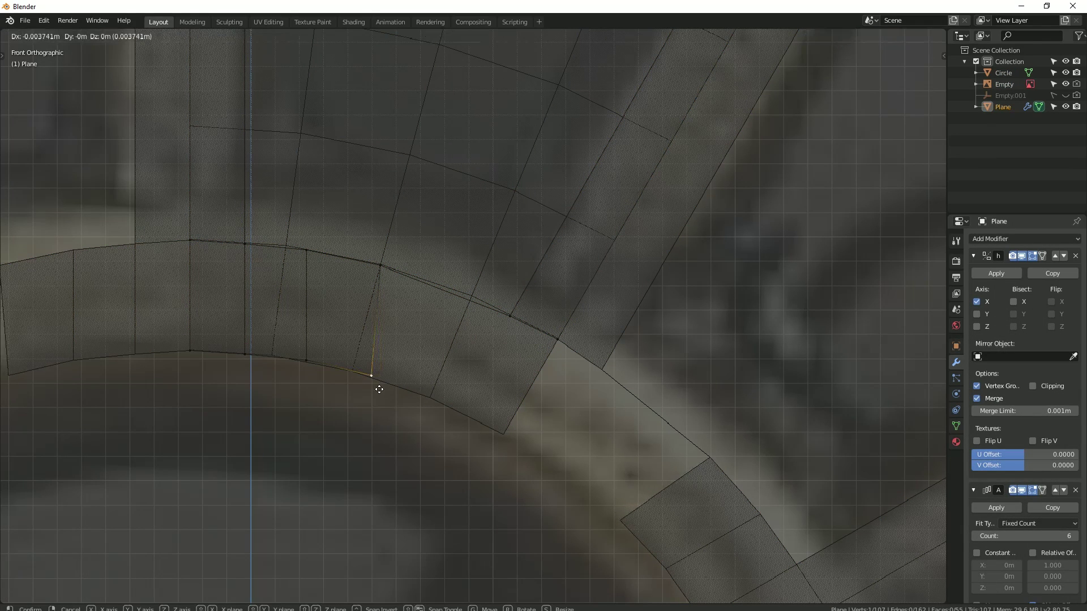
pyautogui.click(374, 385)
pyautogui.press('e')
pyautogui.click(516, 327)
pyautogui.press('e')
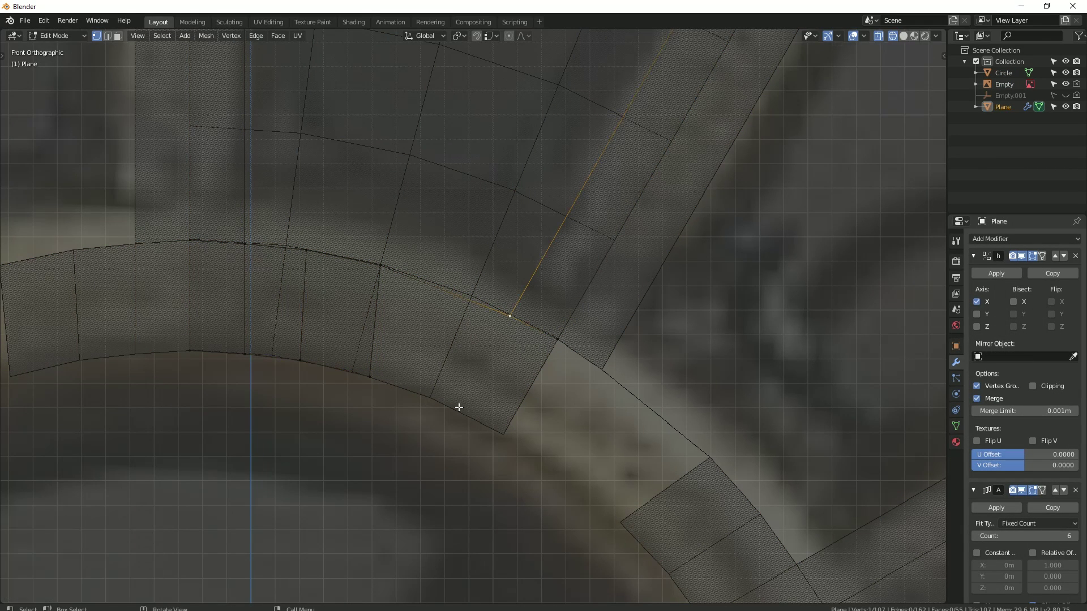
pyautogui.click(570, 345)
pyautogui.press('e')
# Step: Fill a quad face against the ring and slide a ring-edge vertex into place
pyautogui.click(419, 408)
pyautogui.press('f')
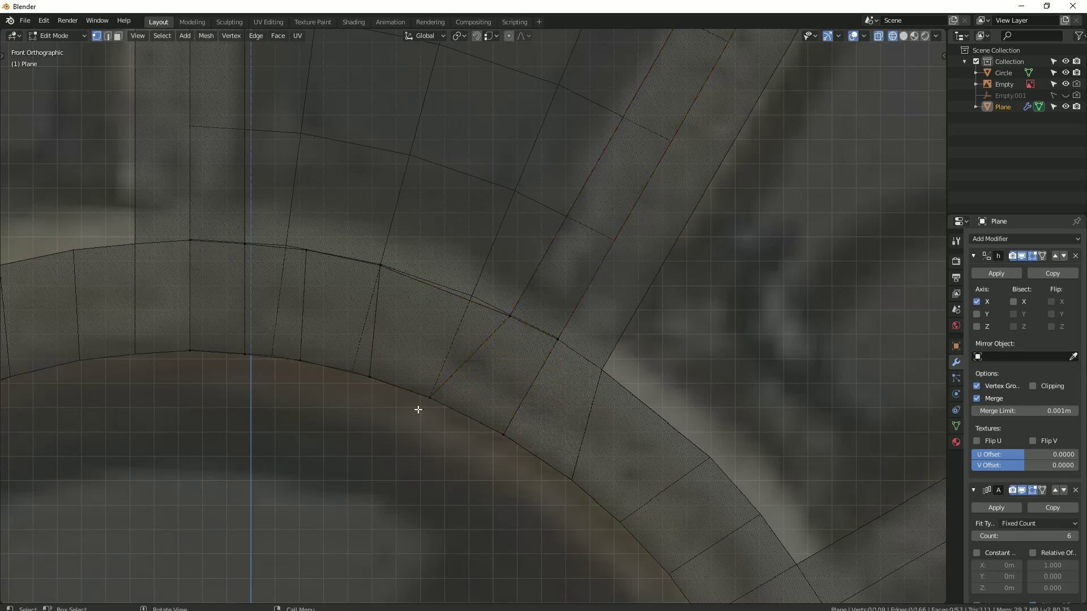
pyautogui.click(430, 398)
pyautogui.press('g')
pyautogui.press('g')
pyautogui.click(445, 428)
pyautogui.scroll(-5, 439, 412)
pyautogui.scroll(-3, 439, 363)
pyautogui.moveTo(439, 364)
pyautogui.mouseDown(button='middle')
pyautogui.moveTo(484, 402)
pyautogui.moveTo(396, 375)
pyautogui.moveTo(344, 307)
pyautogui.moveTo(504, 368)
pyautogui.mouseUp(button='middle')
pyautogui.scroll(-5, 471, 403)
# Step: Switch to front view and return to Edit Mode on the filigree Plane
pyautogui.press('Tab')
pyautogui.press('Tab')
pyautogui.press('b')
pyautogui.press('Tab')
pyautogui.scroll(5, 504, 368)
pyautogui.press('KP_1')
pyautogui.scroll(2, 508, 294)
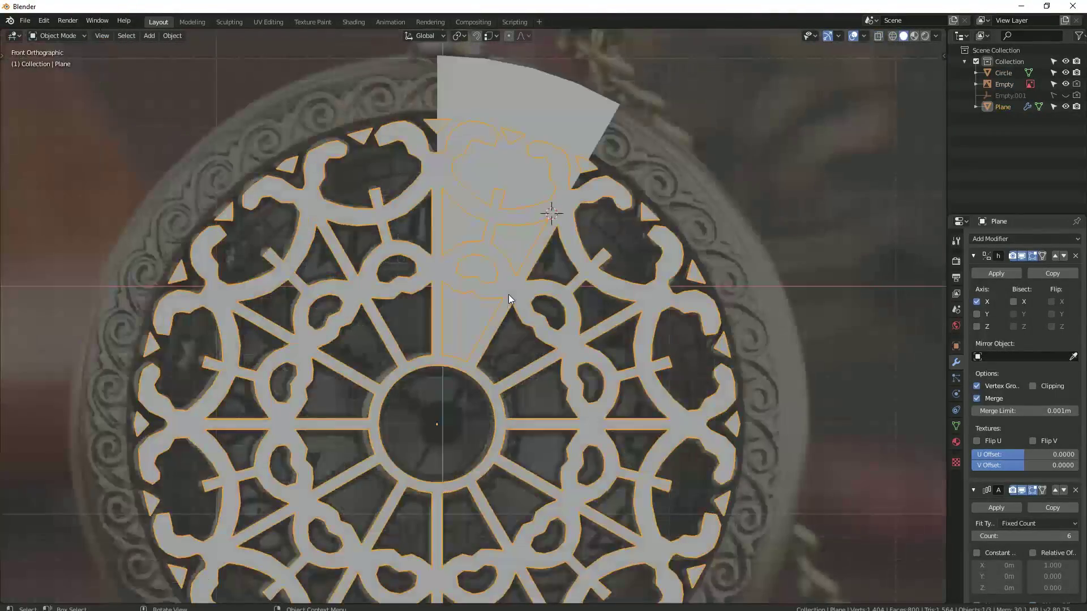
pyautogui.press('Tab')
pyautogui.scroll(3, 509, 283)
pyautogui.scroll(3, 521, 272)
pyautogui.scroll(3, 530, 258)
# Step: Enable Merge and First Last on the Array modifier, then view the filigree in perspective
pyautogui.scroll(-3, 530, 258)
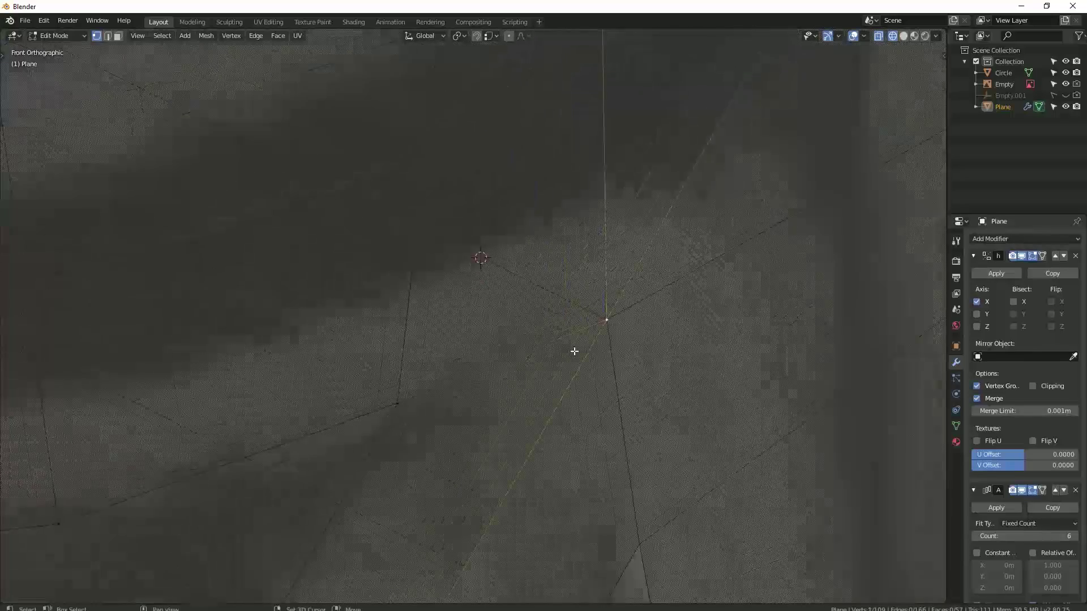
pyautogui.click(515, 345)
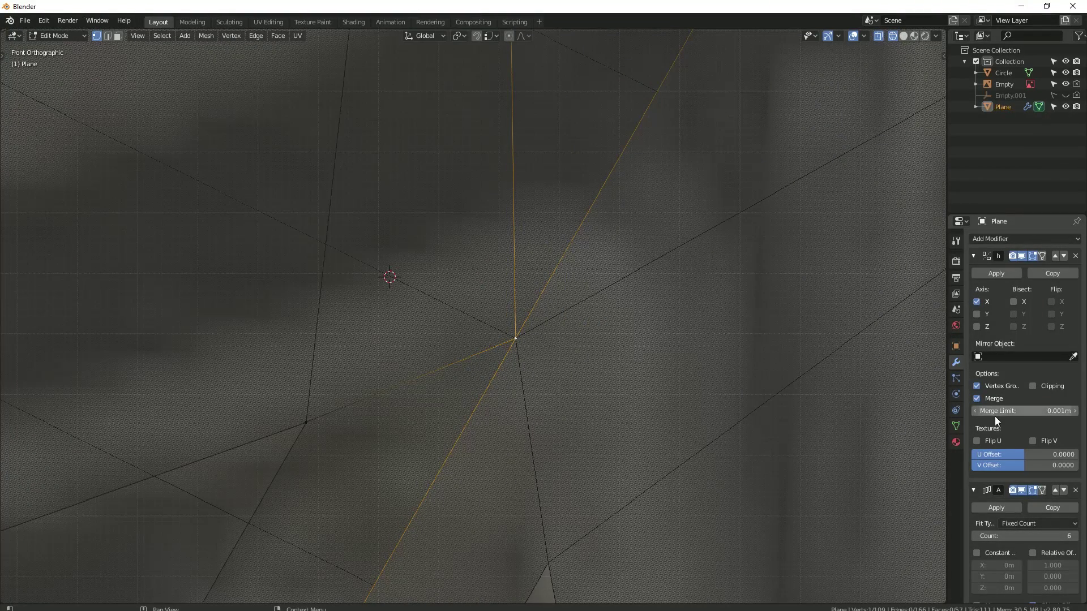
pyautogui.click(973, 255)
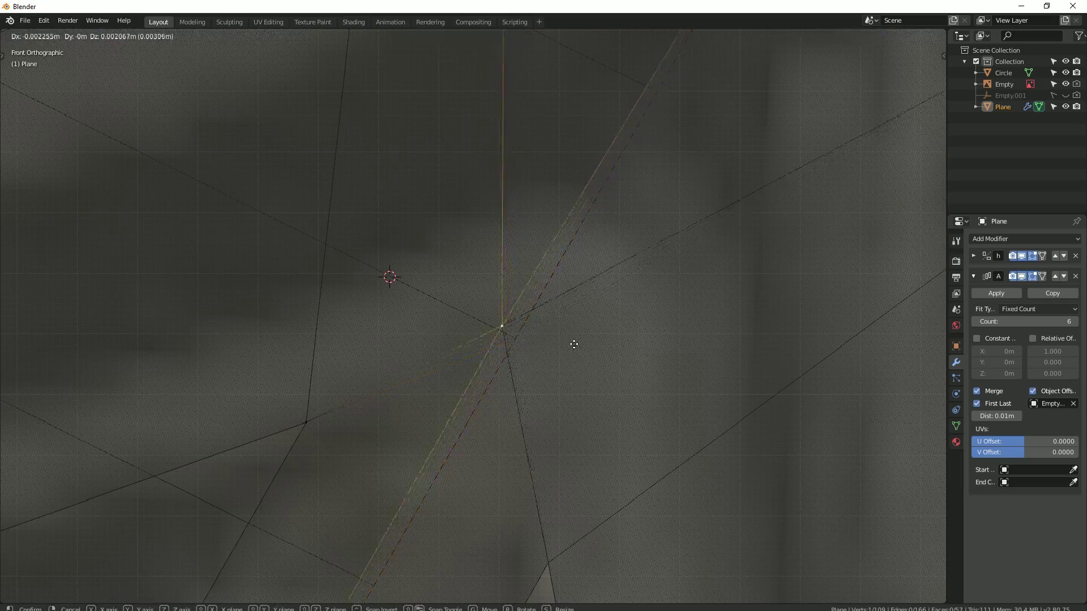
pyautogui.scroll(-2, 579, 372)
pyautogui.scroll(-5, 580, 372)
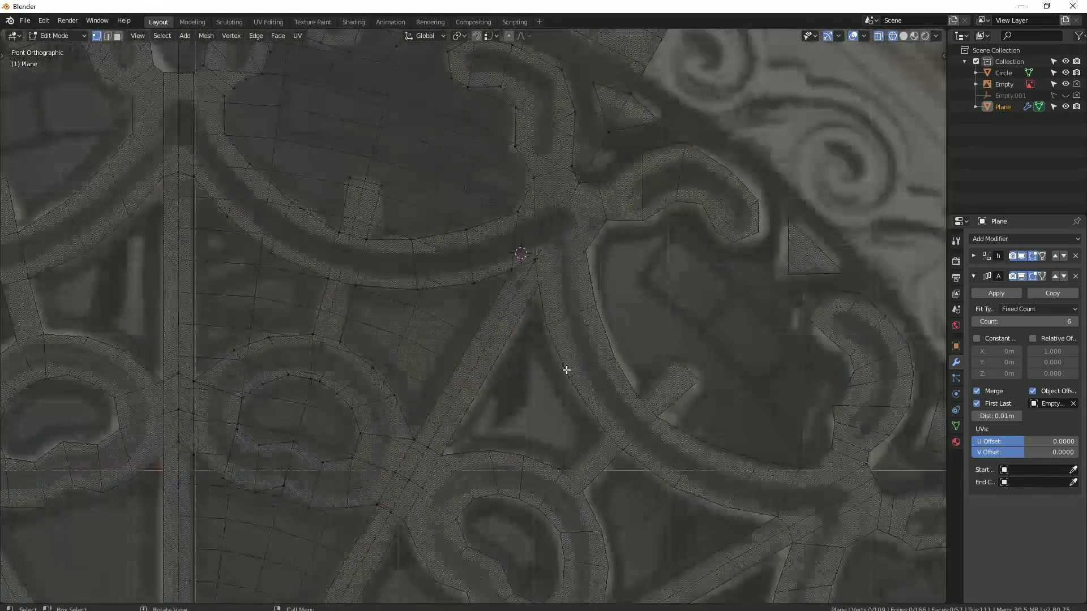
pyautogui.scroll(-5, 566, 369)
pyautogui.moveTo(590, 296)
pyautogui.mouseDown(button='middle')
pyautogui.moveTo(444, 339)
pyautogui.moveTo(517, 335)
pyautogui.moveTo(649, 352)
pyautogui.moveTo(596, 364)
pyautogui.moveTo(651, 394)
pyautogui.moveTo(678, 355)
pyautogui.moveTo(544, 351)
pyautogui.mouseUp(button='middle')
# Step: Extrude the filigree faces about 0.019 m along Z and delete the stray faces
pyautogui.press('Tab')
pyautogui.scroll(4, 484, 331)
pyautogui.press('Tab')
pyautogui.press('e')
pyautogui.click(645, 393)
pyautogui.scroll(3, 678, 356)
pyautogui.press('x')
pyautogui.click(651, 343)
pyautogui.scroll(3, 544, 351)
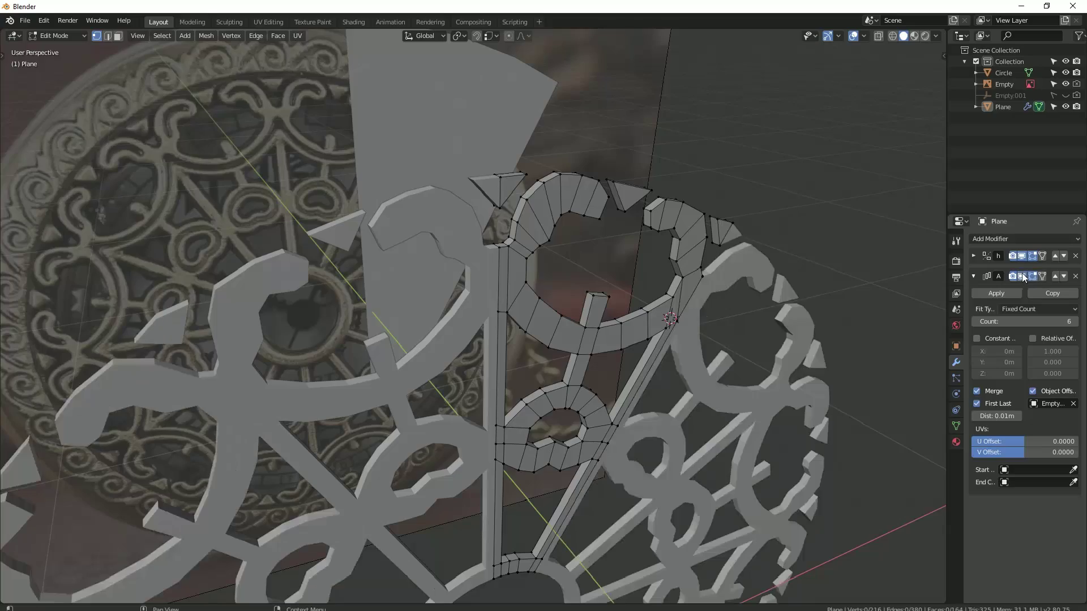
# Step: Box-select and delete the side faces along the filigree slice's straight seam
pyautogui.moveTo(878, 271); pyautogui.dragTo(623, 198, button='middle')
pyautogui.press('3')
pyautogui.click(571, 171)
pyautogui.moveTo(565, 376); pyautogui.dragTo(561, 385, button='middle')
pyautogui.keyDown('shift'); pyautogui.click(561, 385); pyautogui.keyUp('shift')
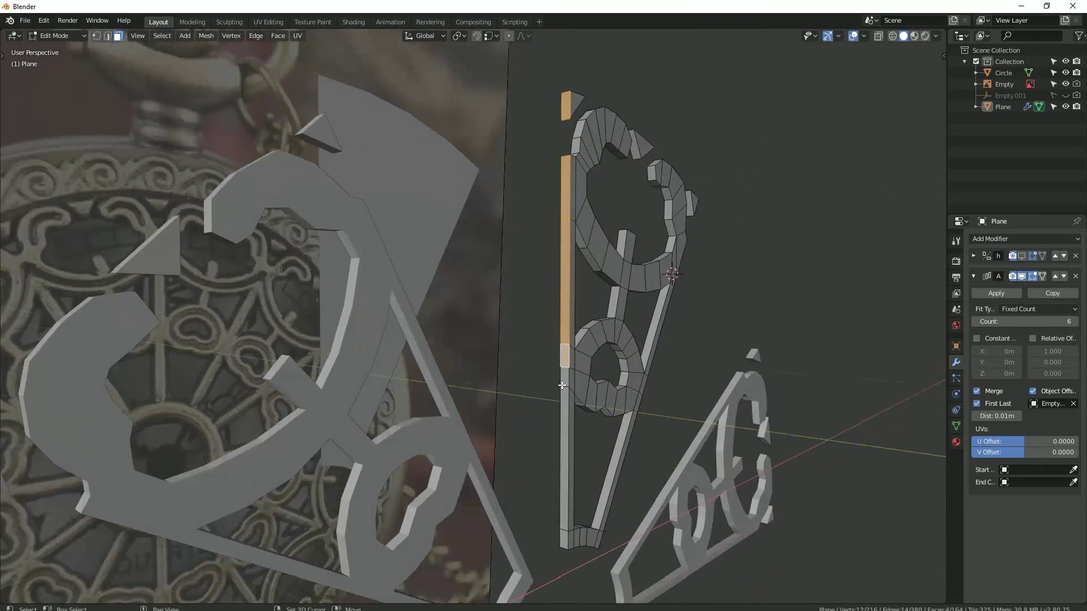
pyautogui.press('KP_1')
pyautogui.hotkey('alt', 'z')
pyautogui.press('b')
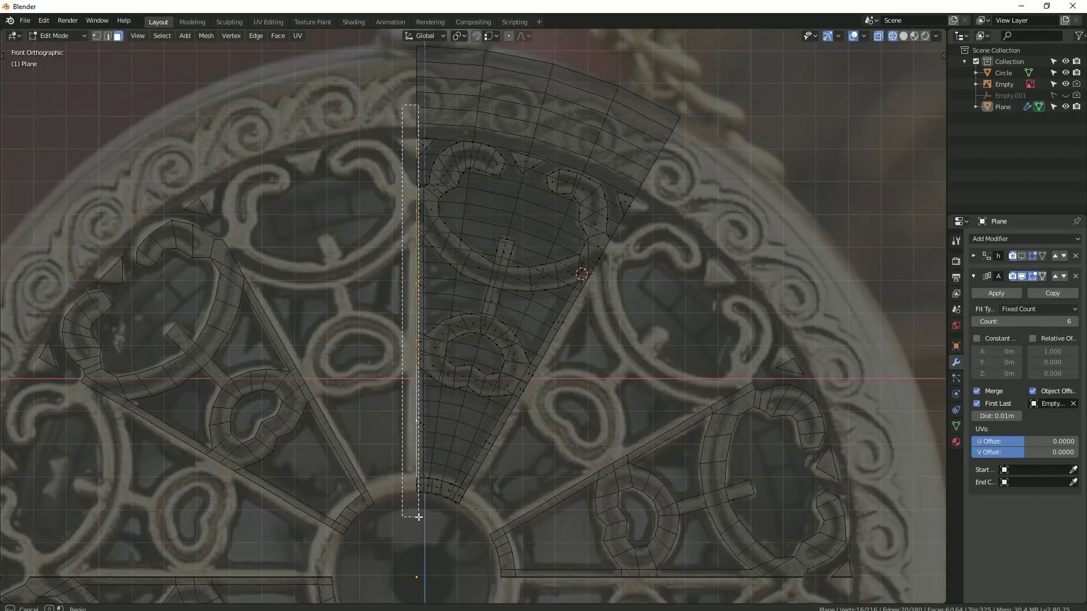
pyautogui.hotkey('alt', 'z')
pyautogui.moveTo(467, 434)
pyautogui.mouseDown(button='middle')
pyautogui.moveTo(497, 453)
pyautogui.moveTo(604, 439)
pyautogui.moveTo(525, 426)
pyautogui.mouseUp(button='middle')
pyautogui.press('x')
pyautogui.click(497, 453)
# Step: Delete the faces along the slanted seam, leaving a 206-vertex filigree disc in Object Mode
pyautogui.press('1')
pyautogui.hotkey('alt', 'z')
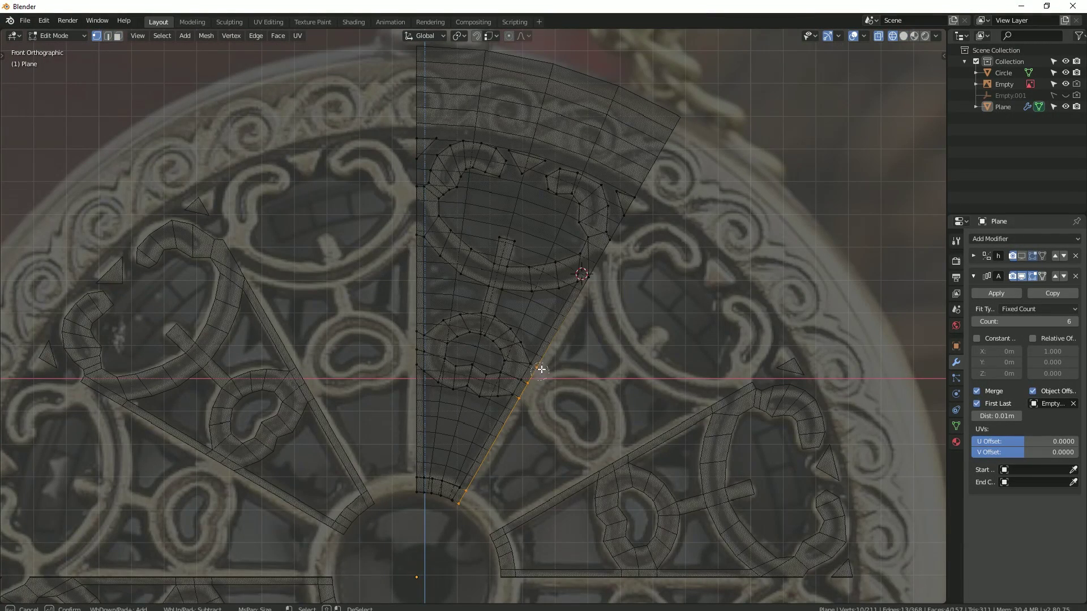
pyautogui.hotkey('alt', 'z')
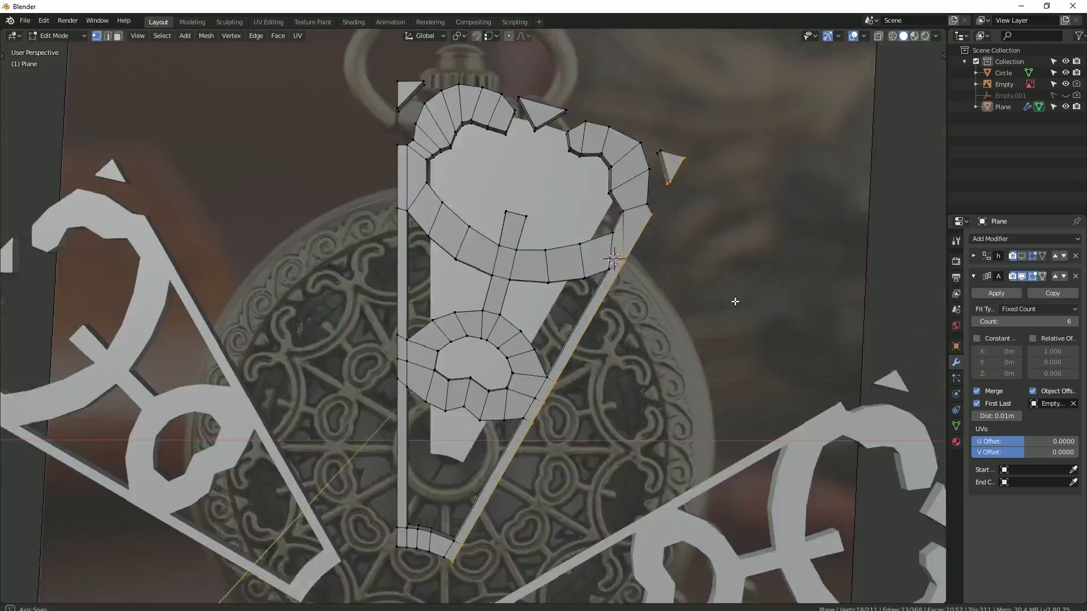
pyautogui.moveTo(734, 298); pyautogui.dragTo(637, 298, button='middle')
pyautogui.press('x')
pyautogui.click(549, 314)
pyautogui.press('Tab')
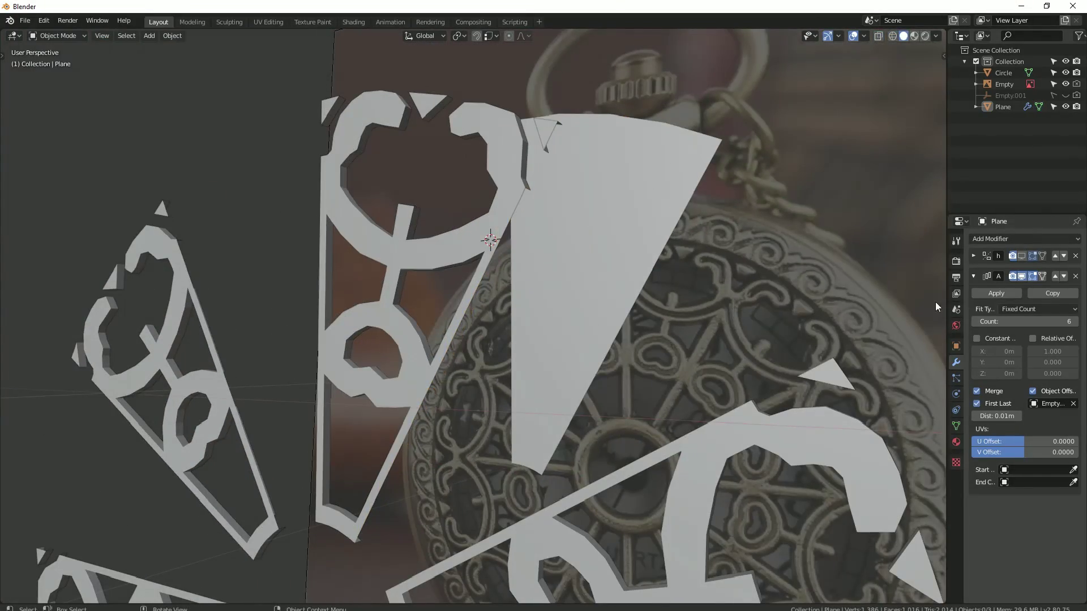
pyautogui.moveTo(935, 302)
pyautogui.mouseDown(button='middle')
pyautogui.moveTo(686, 315)
pyautogui.moveTo(585, 367)
pyautogui.moveTo(543, 305)
pyautogui.moveTo(537, 337)
pyautogui.moveTo(436, 371)
pyautogui.mouseUp(button='middle')
pyautogui.scroll(-3, 538, 337)
pyautogui.scroll(-3, 511, 335)
pyautogui.hotkey('alt', 'a')
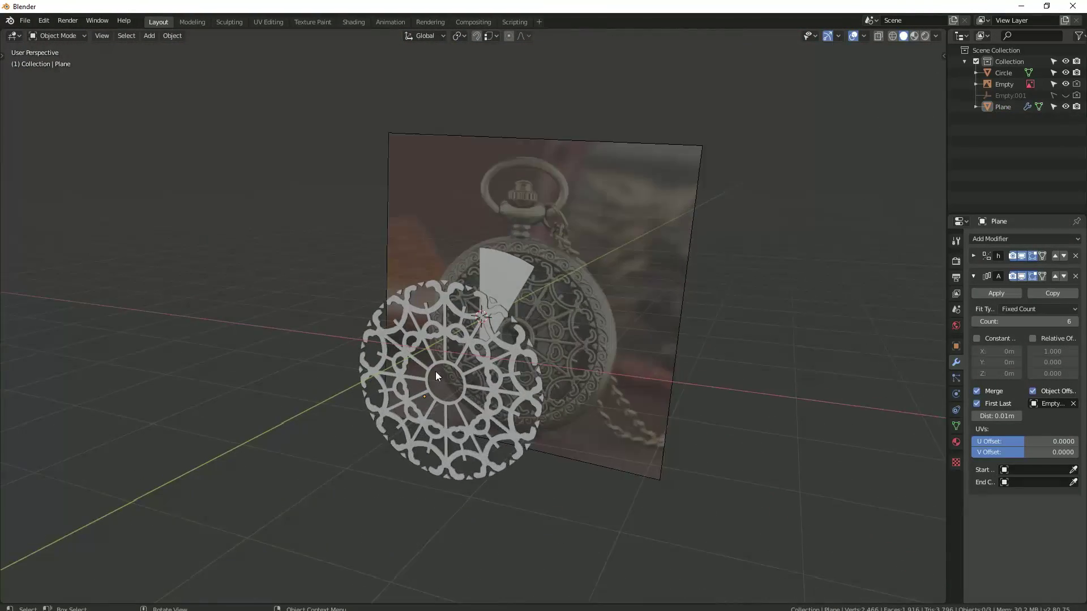
# Step: Duplicate the filigree ornament and move the copy Plane.001 into a new 'backup' collection
pyautogui.scroll(3, 436, 371)
pyautogui.click(426, 291)
pyautogui.scroll(-4, 395, 267)
pyautogui.hotkey('shift', 'd')
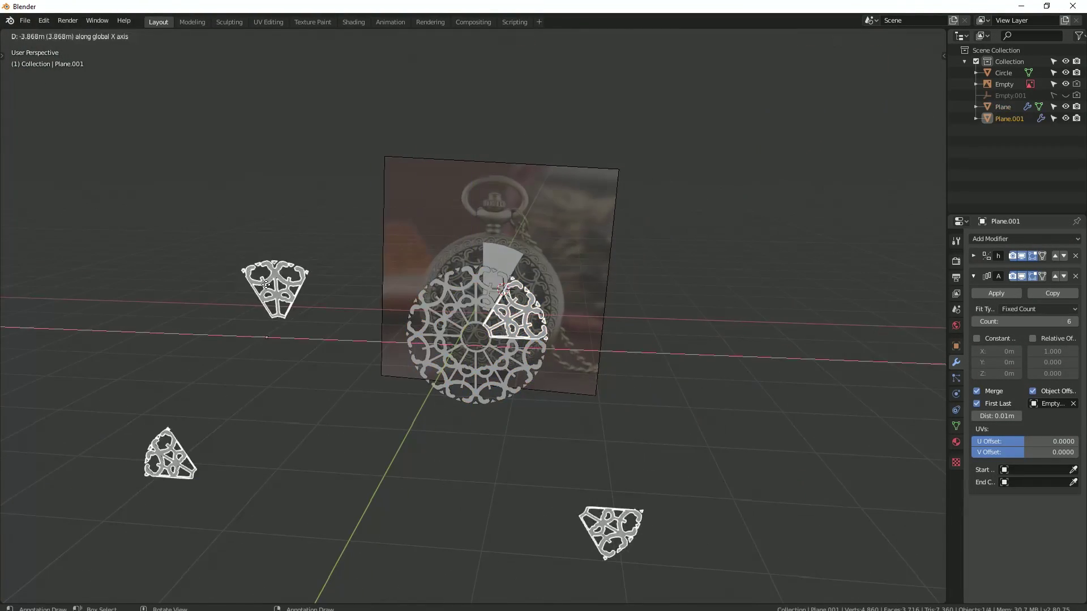
pyautogui.rightClick(487, 331)
pyautogui.press('m')
pyautogui.click(447, 364)
pyautogui.click(455, 355)
pyautogui.write('backup')
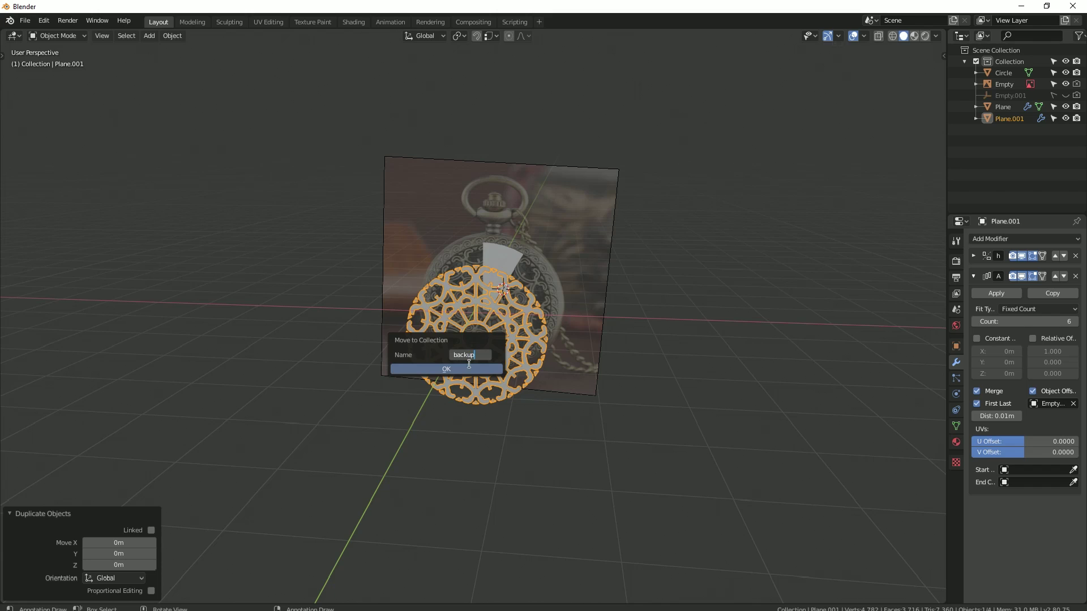
pyautogui.click(468, 367)
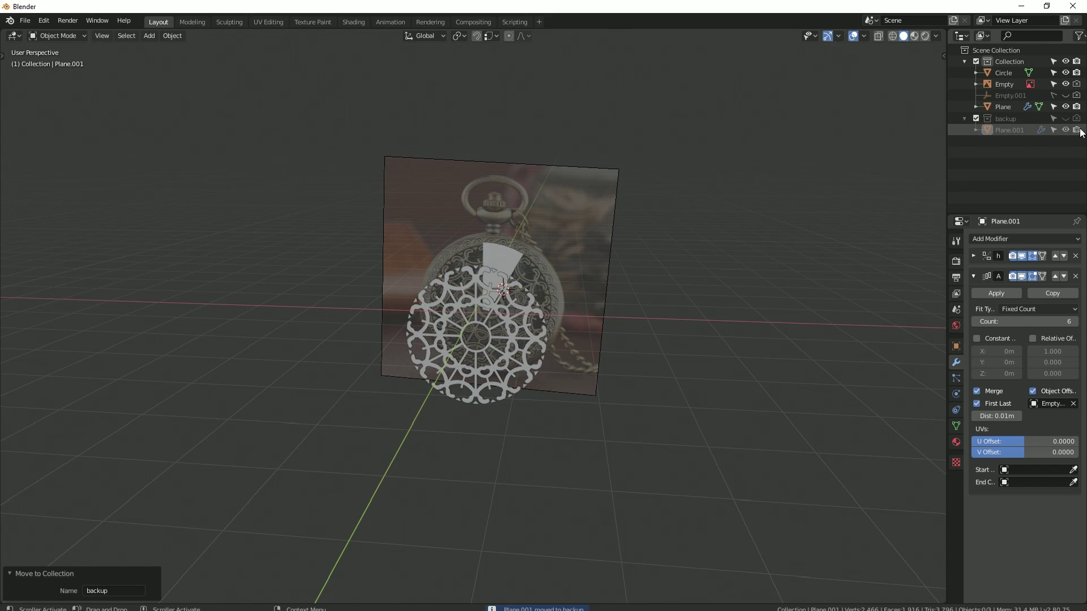
# Step: Collapse the backup collection, reselect the original Plane and switch to front view
pyautogui.click(966, 124)
pyautogui.scroll(5, 515, 325)
pyautogui.click(589, 324)
pyautogui.moveTo(588, 324)
pyautogui.mouseDown(button='middle')
pyautogui.moveTo(652, 270)
pyautogui.moveTo(723, 277)
pyautogui.mouseUp(button='middle')
pyautogui.click(972, 256)
pyautogui.click(723, 277)
pyautogui.press('KP_1')
pyautogui.scroll(-2, 671, 270)
# Step: Place the 3D cursor at the watch centre and add a mesh circle there
pyautogui.hotkey('shift', 'a')
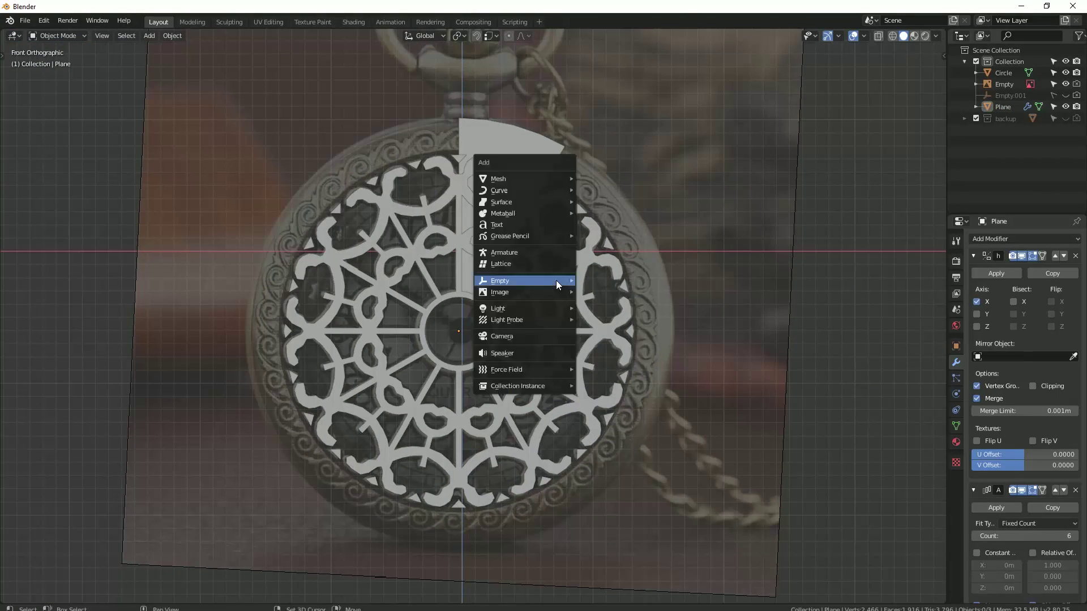
pyautogui.click(645, 201)
pyautogui.press('Delete')
pyautogui.keyDown('shift'); pyautogui.rightClick(458, 331); pyautogui.keyUp('shift')
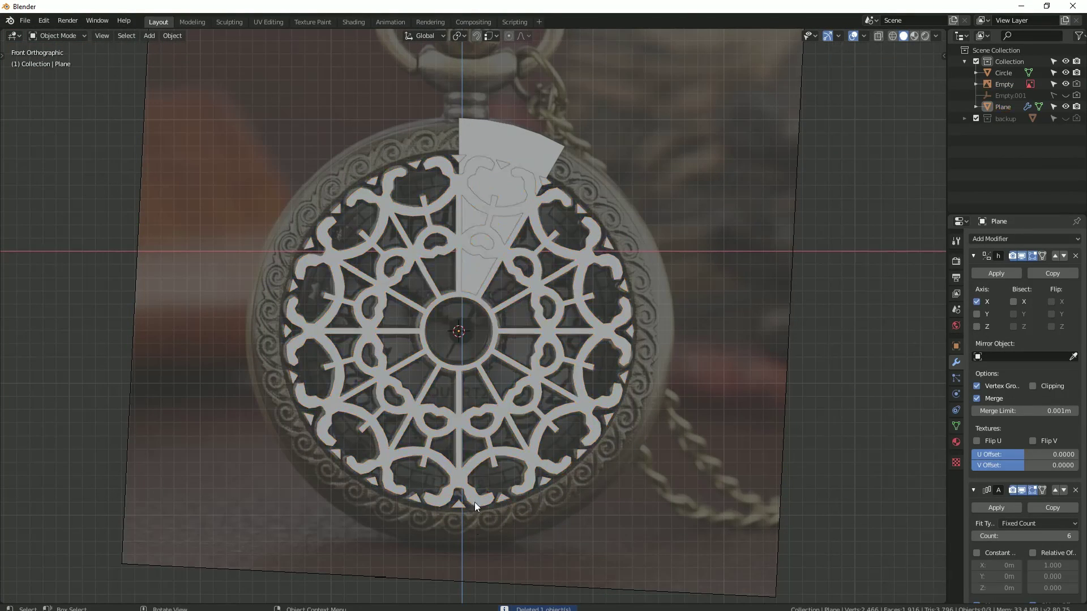
pyautogui.hotkey('shift', 'a')
pyautogui.click(529, 202)
# Step: Give the circle 32 vertices with no fill and rotate it 90° on X to face front
pyautogui.write('rx90')
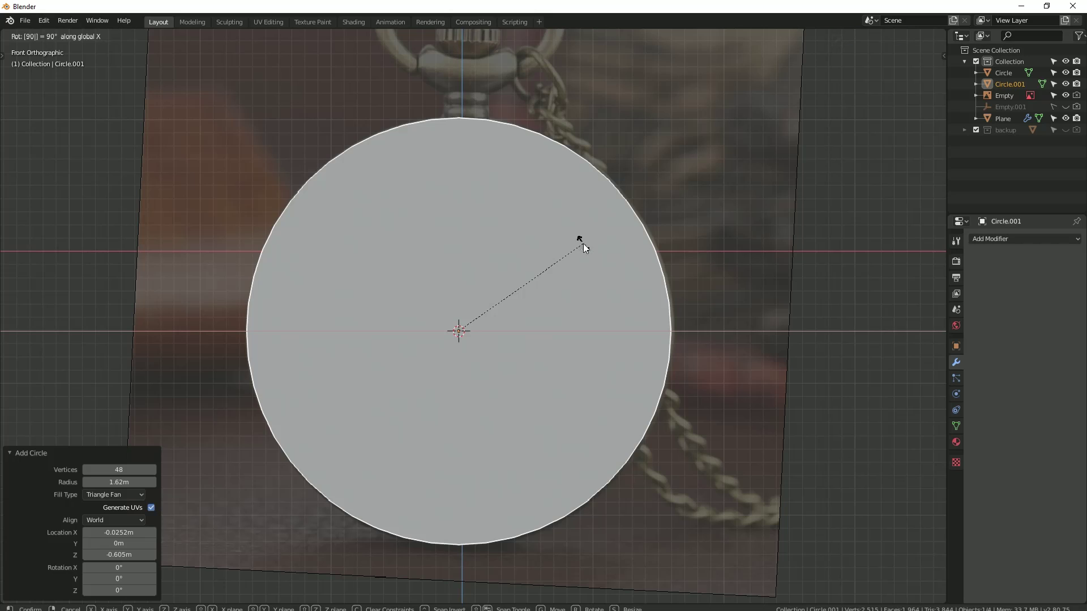
pyautogui.press('Escape')
pyautogui.click(116, 468)
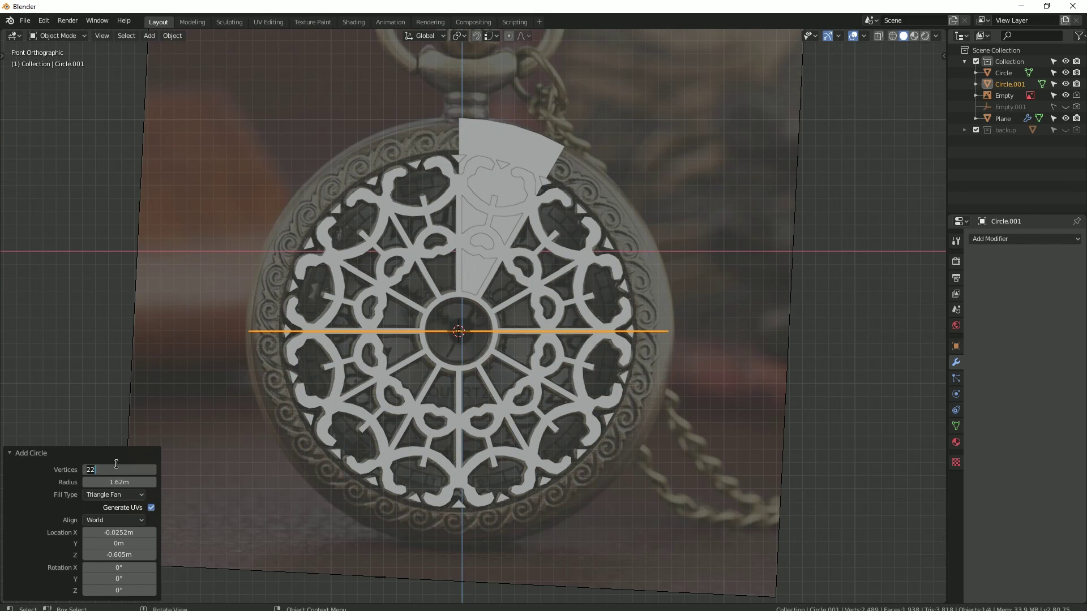
pyautogui.write('rx90')
pyautogui.press('Escape')
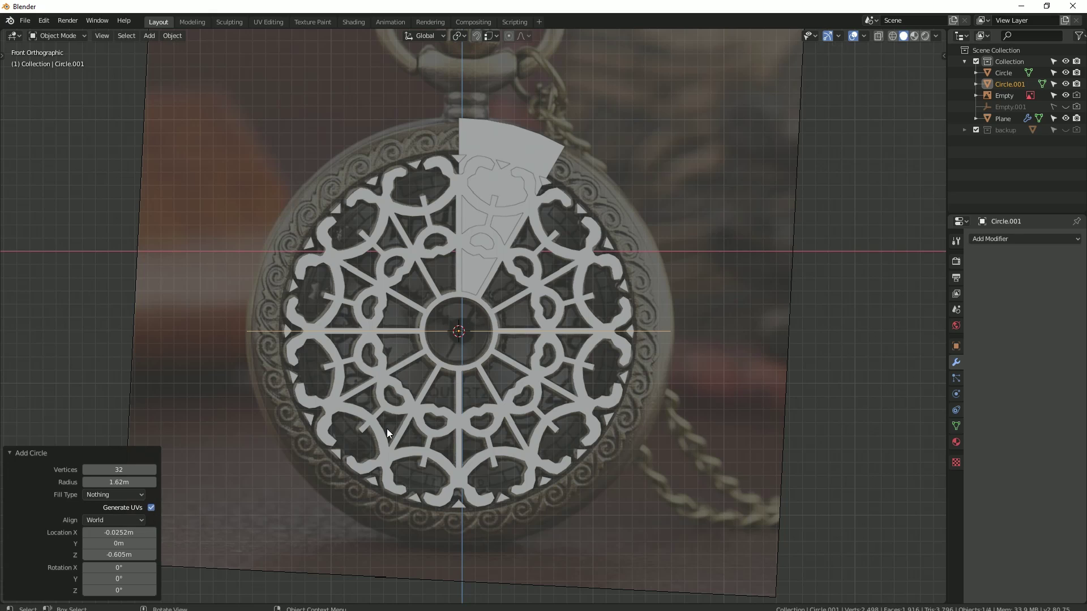
# Step: Scale the circle to 0.831 in Edit Mode to match the filigree's outer rim
pyautogui.press('Tab')
pyautogui.scroll(2, 650, 315)
pyautogui.press('s')
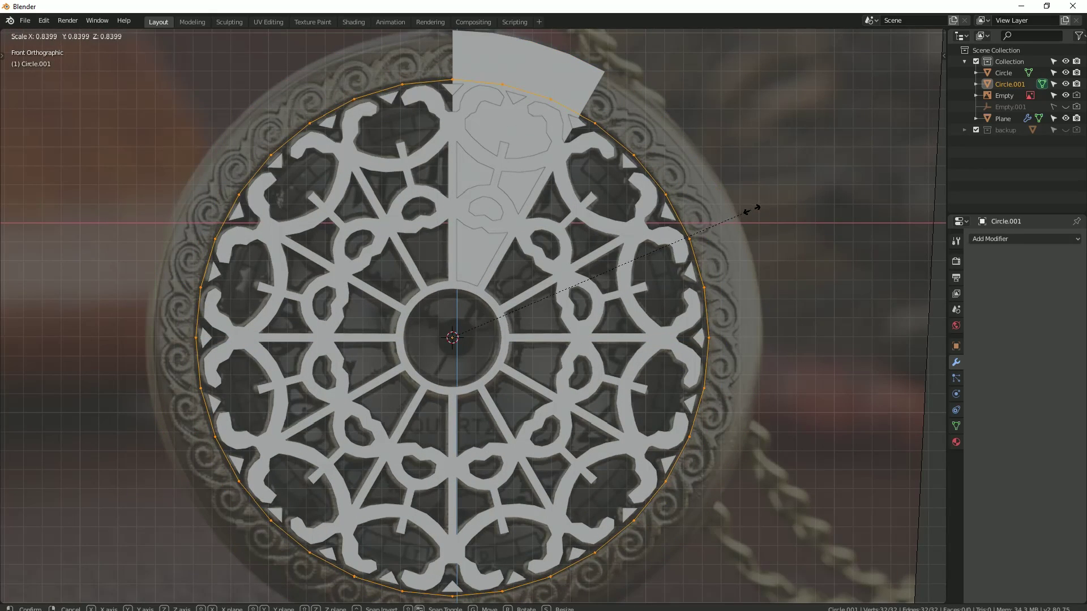
pyautogui.click(750, 216)
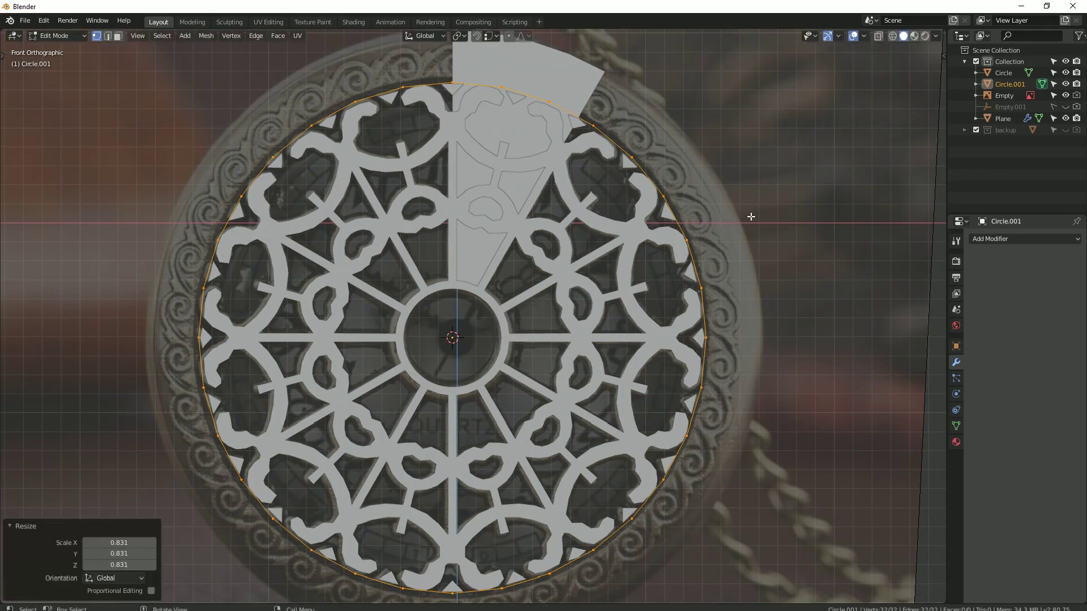
pyautogui.keyDown('shift'); pyautogui.moveTo(749, 219); pyautogui.dragTo(555, 381, button='middle'); pyautogui.keyUp('shift')
# Step: Move the circle 0.555 m along Y and return to the front view
pyautogui.press('g')
pyautogui.press('y')
pyautogui.click(417, 335)
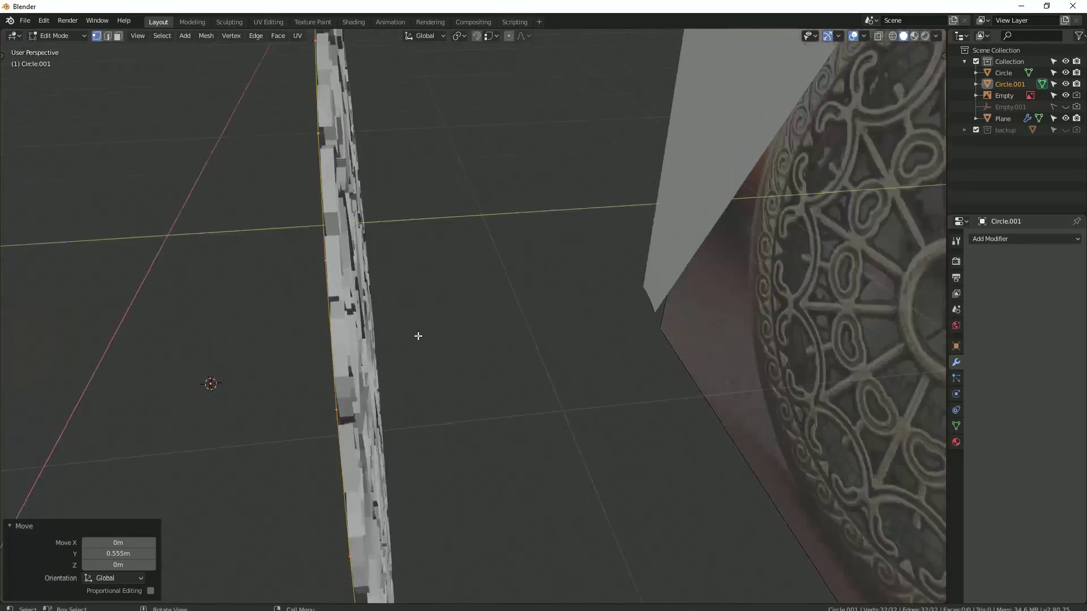
pyautogui.press('KP_1')
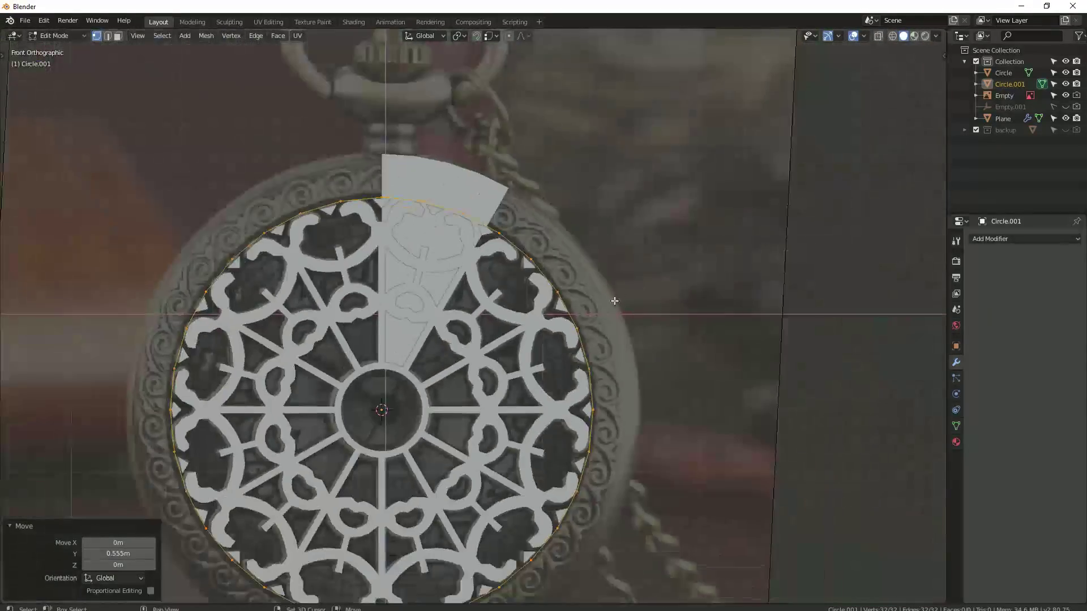
pyautogui.keyDown('shift'); pyautogui.moveTo(615, 301); pyautogui.dragTo(673, 238, button='middle'); pyautogui.keyUp('shift')
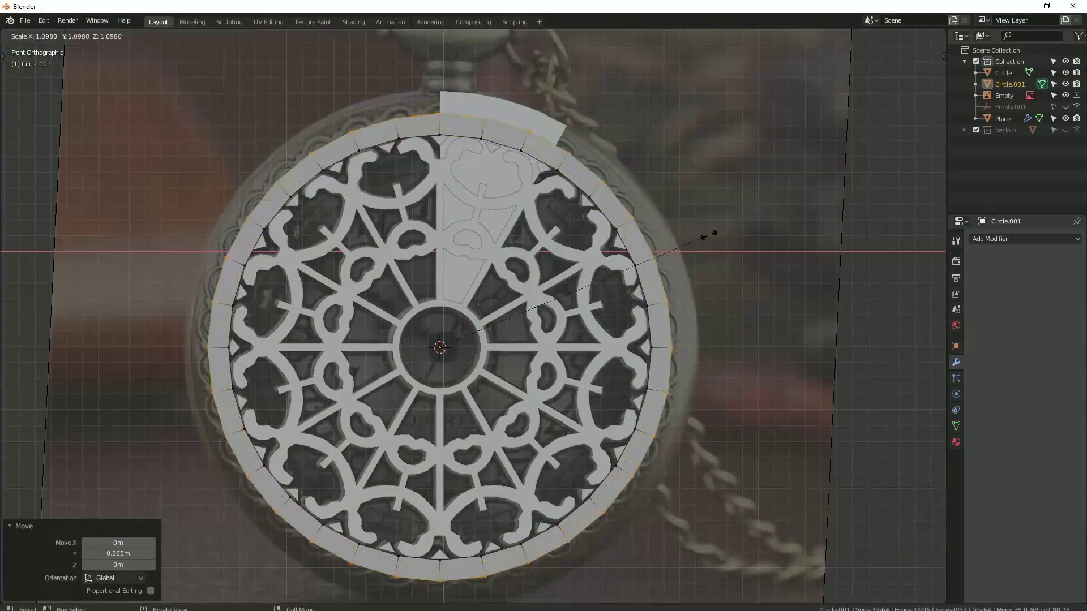
# Step: Extrude the circle outward at 1.214 scale into a flat ring and add 5 loop cuts
pyautogui.press('e')
pyautogui.press('s')
pyautogui.click(743, 245)
pyautogui.hotkey('alt', 'z')
pyautogui.scroll(1, 643, 243)
pyautogui.hotkey('ctrl', 'r')
pyautogui.scroll(3, 667, 202)
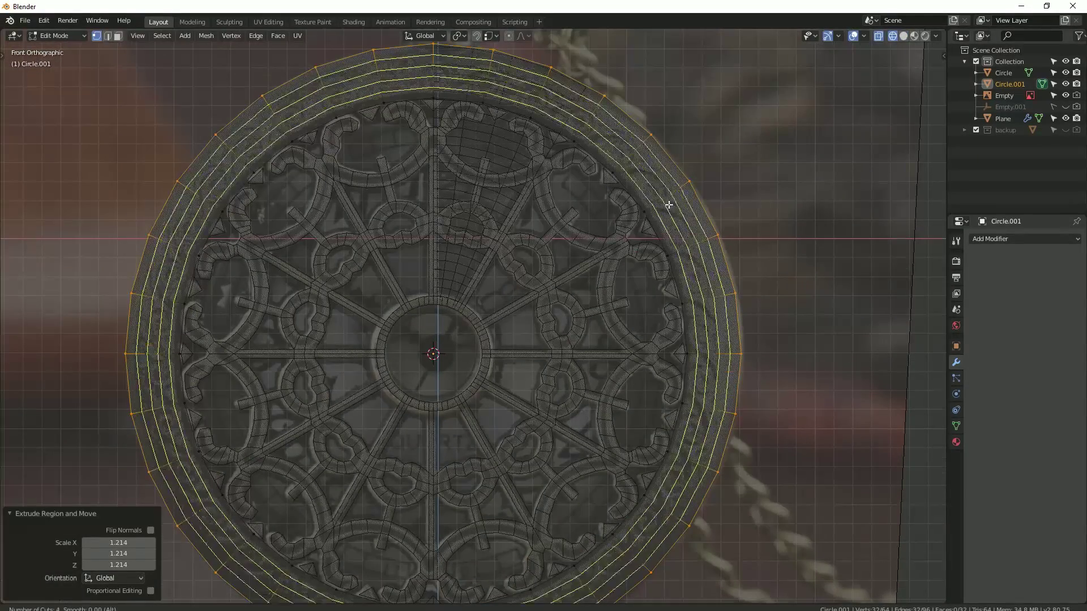
pyautogui.click(671, 204)
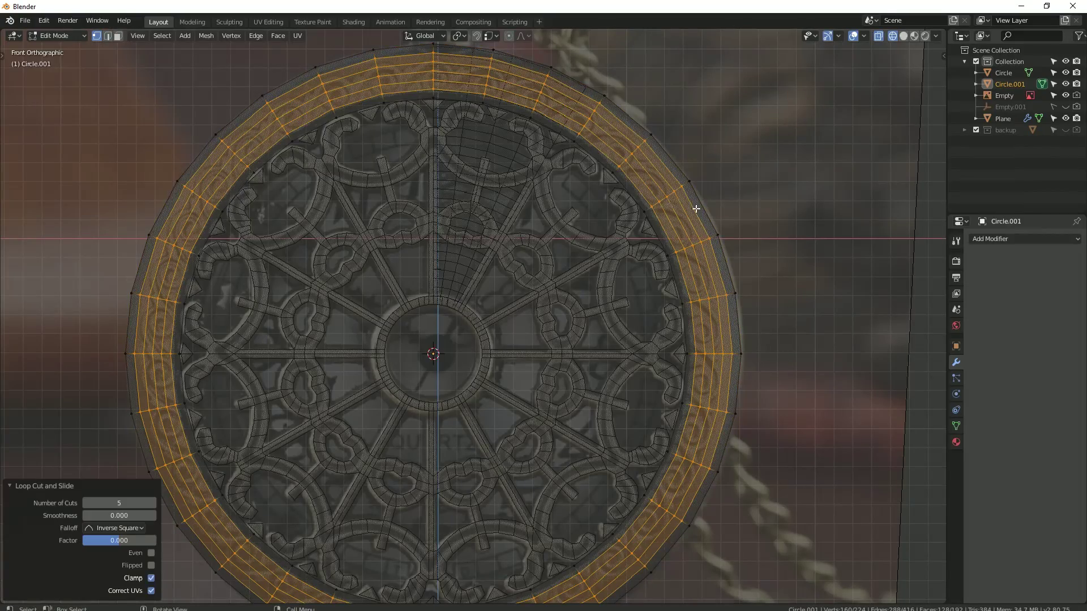
pyautogui.moveTo(671, 204); pyautogui.dragTo(684, 225, button='middle')
pyautogui.hotkey('alt', 'z')
pyautogui.moveTo(693, 267); pyautogui.dragTo(557, 307, button='middle')
pyautogui.scroll(2, 514, 227)
# Step: Turn on proportional editing and push the rim forward along Y to curve it
pyautogui.press('o')
pyautogui.press('g')
pyautogui.press('y')
pyautogui.scroll(3, 527, 224)
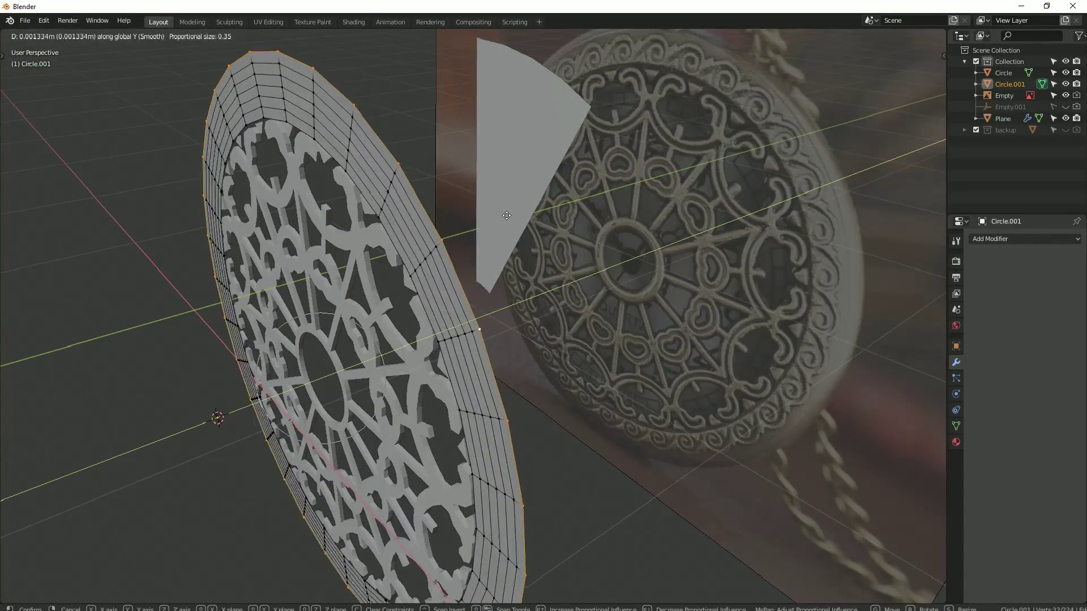
pyautogui.rightClick(553, 220)
pyautogui.click(524, 36)
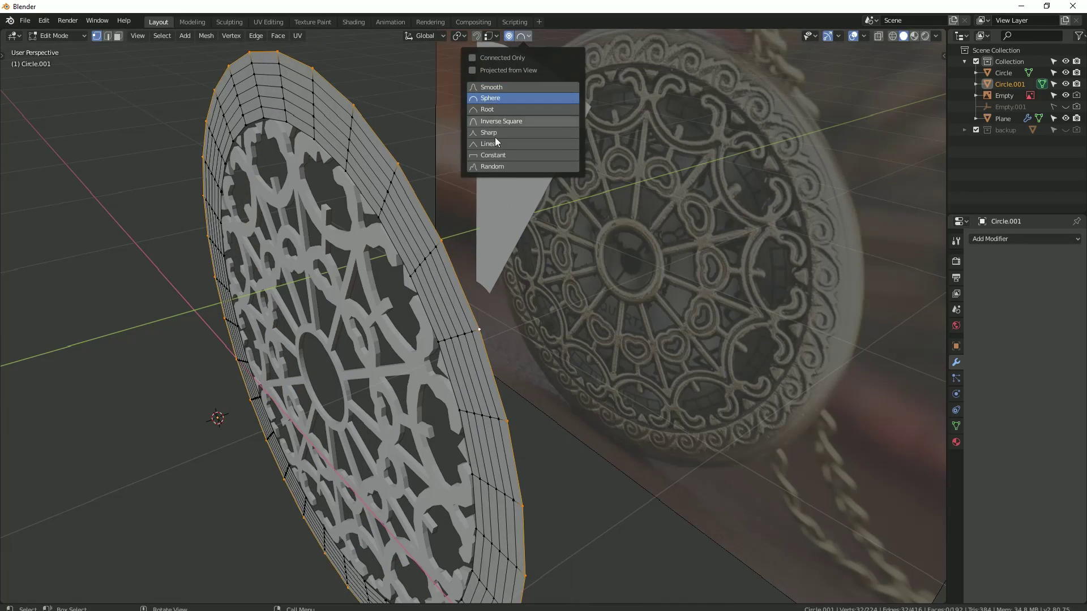
pyautogui.click(528, 36)
pyautogui.press('g')
pyautogui.press('y')
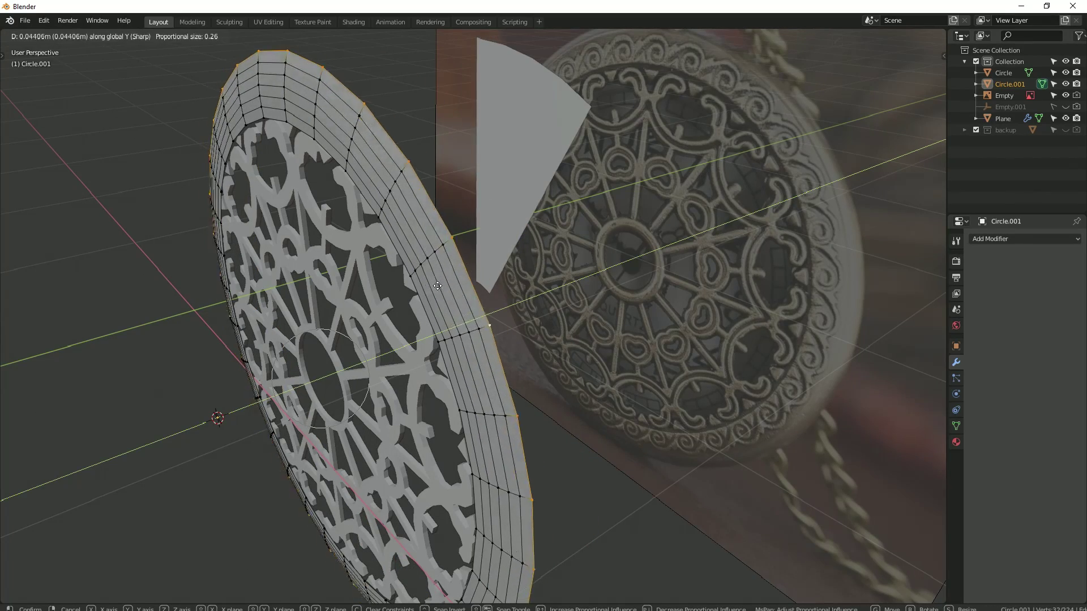
pyautogui.click(454, 288)
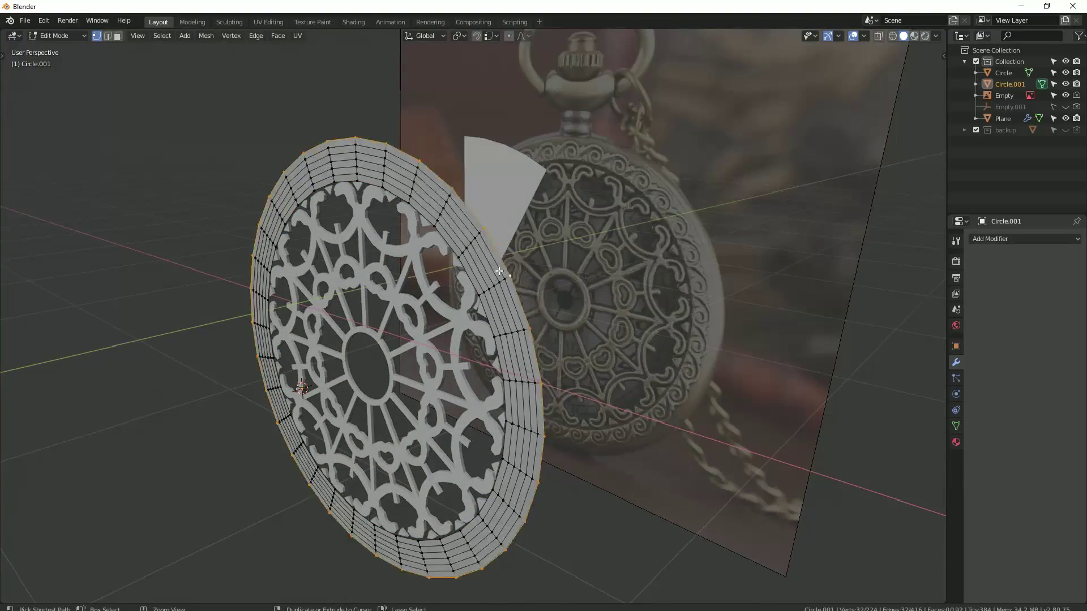
# Step: Switch proportional falloff to Sharp and bend the rim edge forward along Y again
pyautogui.click(495, 272)
pyautogui.press('q')
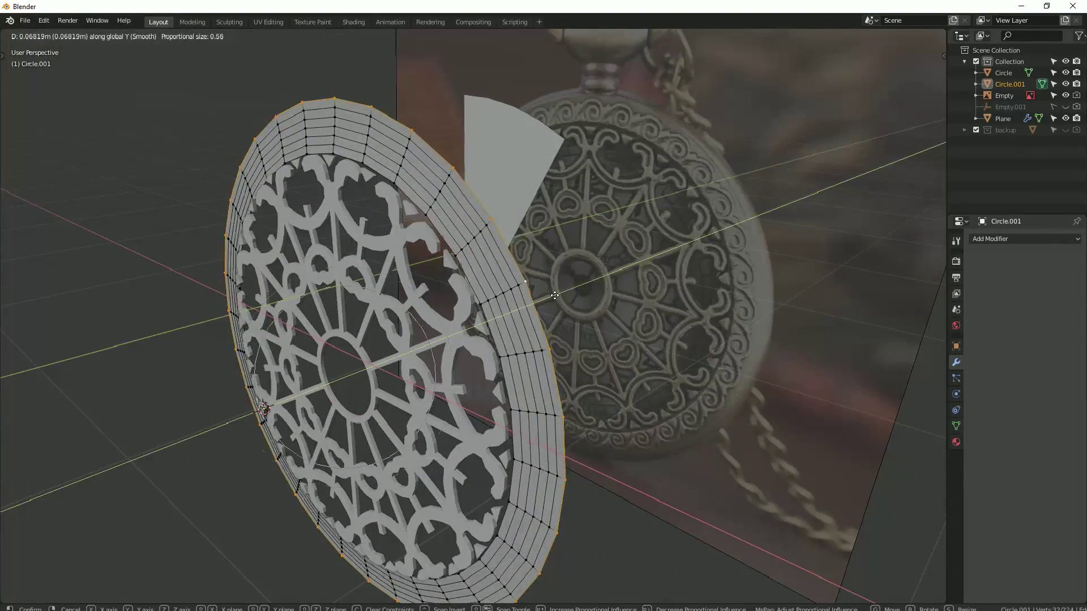
pyautogui.click(523, 36)
pyautogui.click(494, 135)
pyautogui.press('g')
pyautogui.press('y')
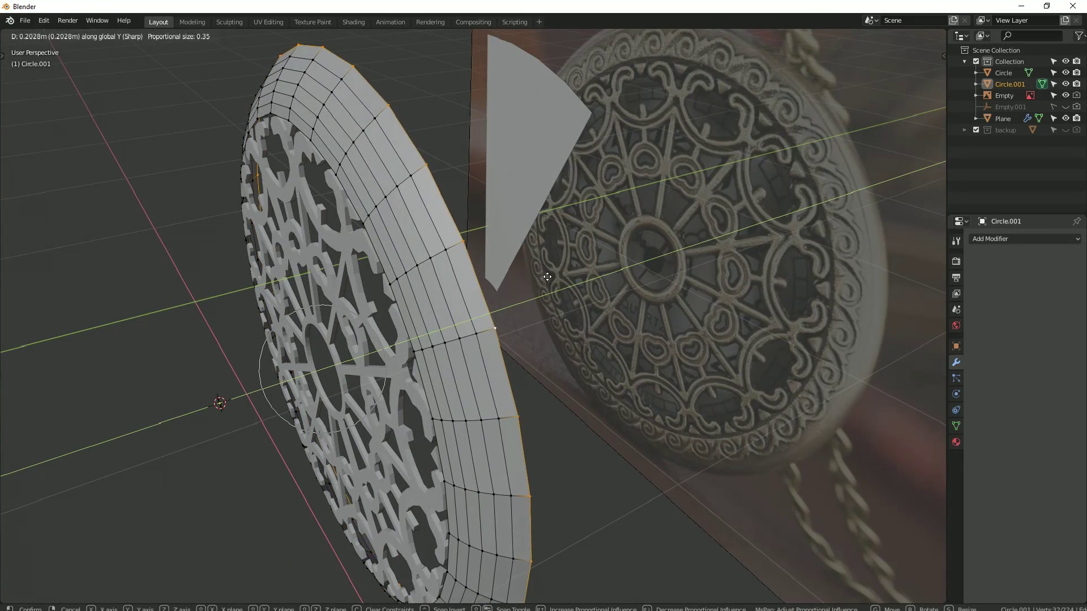
pyautogui.click(517, 278)
# Step: Extrude the whole ring for thickness along Y and bridge its two edge loops
pyautogui.press('a')
pyautogui.scroll(3, 523, 262)
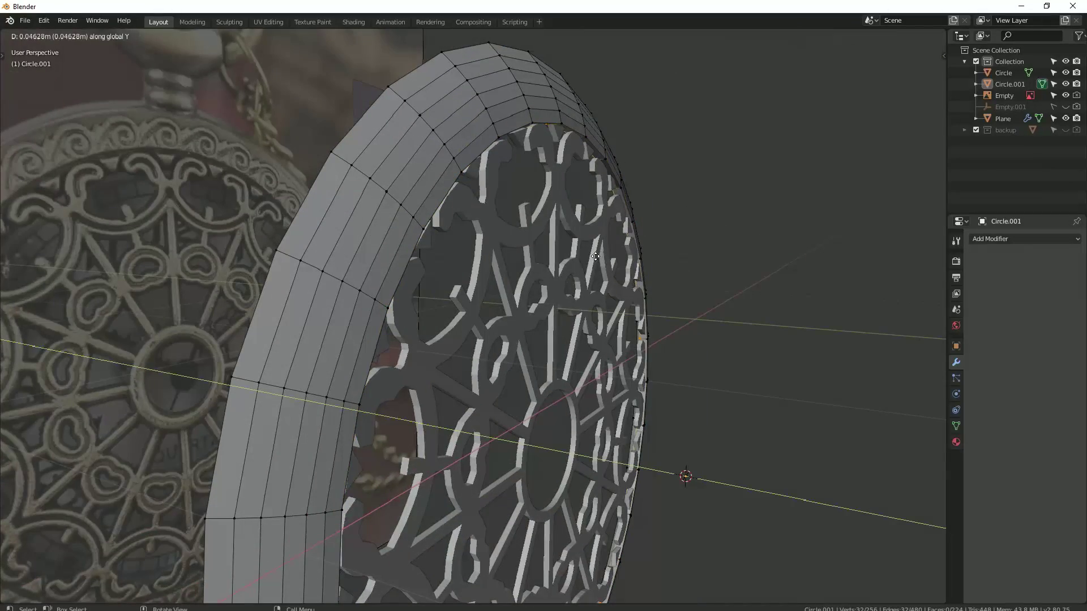
pyautogui.click(587, 285)
pyautogui.moveTo(655, 494)
pyautogui.mouseDown(button='middle')
pyautogui.moveTo(274, 347)
pyautogui.moveTo(420, 284)
pyautogui.moveTo(406, 290)
pyautogui.moveTo(307, 212)
pyautogui.mouseUp(button='middle')
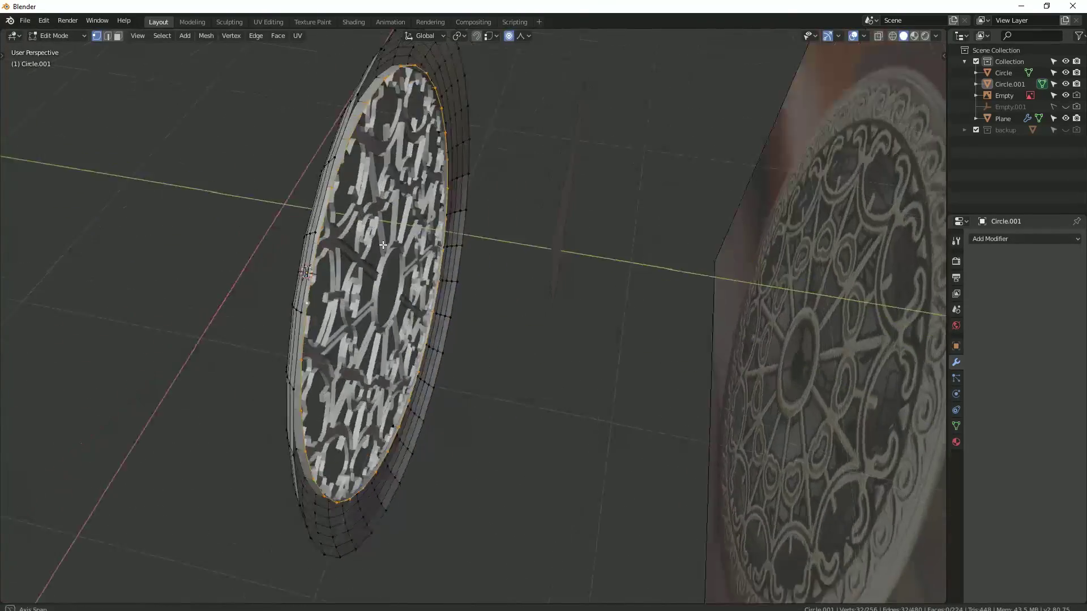
pyautogui.press('e')
pyautogui.moveTo(307, 212)
pyautogui.mouseDown(button='middle')
pyautogui.moveTo(332, 213)
pyautogui.moveTo(335, 152)
pyautogui.moveTo(379, 273)
pyautogui.moveTo(364, 257)
pyautogui.moveTo(447, 301)
pyautogui.moveTo(535, 240)
pyautogui.mouseUp(button='middle')
pyautogui.press('y')
pyautogui.click(331, 213)
pyautogui.press('F3')
pyautogui.press('Return')
# Step: Shade the ring smooth in Object Mode and check its normals settings
pyautogui.press('Tab')
pyautogui.click(476, 242)
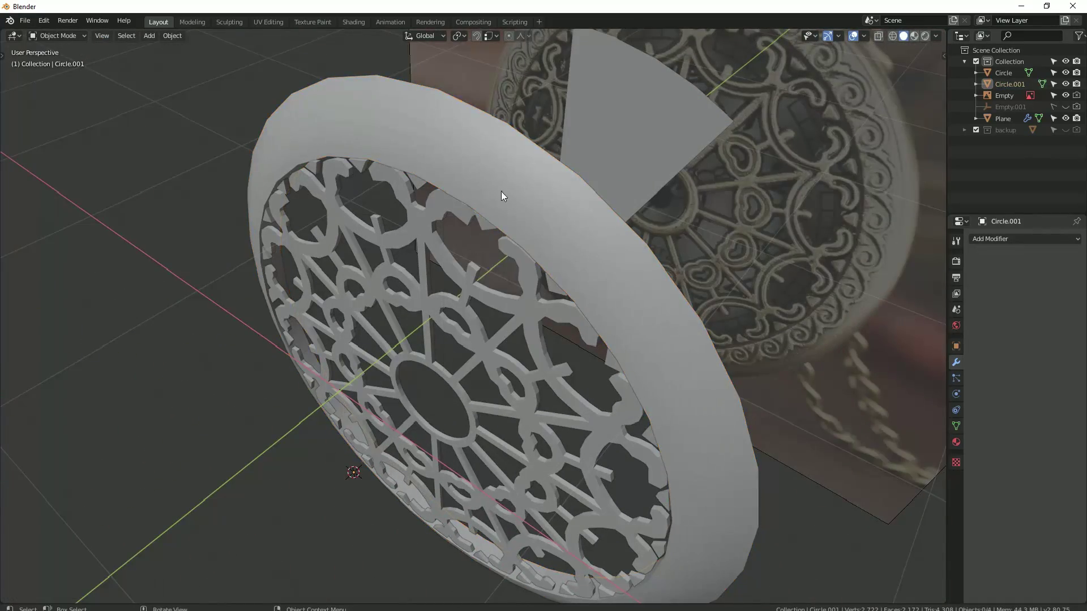
pyautogui.click(955, 426)
pyautogui.click(976, 434)
pyautogui.moveTo(630, 331)
pyautogui.mouseDown(button='middle')
pyautogui.moveTo(474, 276)
pyautogui.moveTo(470, 264)
pyautogui.moveTo(511, 230)
pyautogui.mouseUp(button='middle')
pyautogui.click(470, 263)
# Step: Select the leftover Circle wedge in front X-ray view and delete it
pyautogui.press('KP_1')
pyautogui.hotkey('alt', 'z')
pyautogui.click(512, 226)
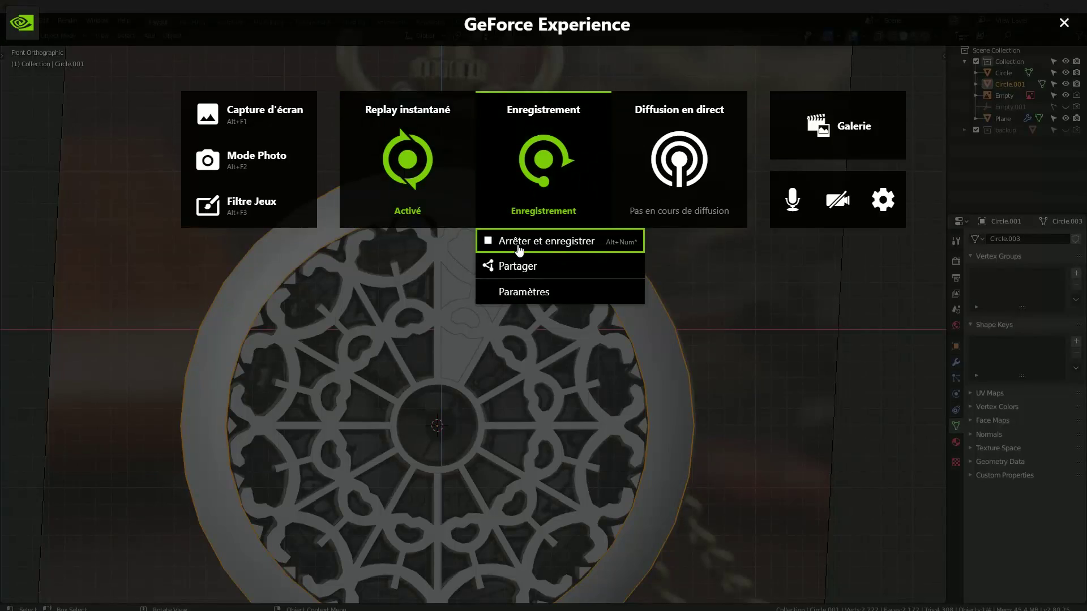
pyautogui.click(518, 242)
pyautogui.moveTo(417, 298)
pyautogui.mouseDown(button='middle')
pyautogui.moveTo(438, 254)
pyautogui.moveTo(610, 169)
pyautogui.moveTo(544, 193)
pyautogui.moveTo(490, 179)
pyautogui.mouseUp(button='middle')
pyautogui.click(610, 168)
pyautogui.press('x')
pyautogui.click(544, 187)
# Step: Restore the deleted wedge and move it into the backup collection
pyautogui.hotkey('ctrl', 'z')
pyautogui.press('m')
pyautogui.click(581, 178)
# Step: Save the scene as karmous.blend and view the watch from an angled front
pyautogui.click(26, 20)
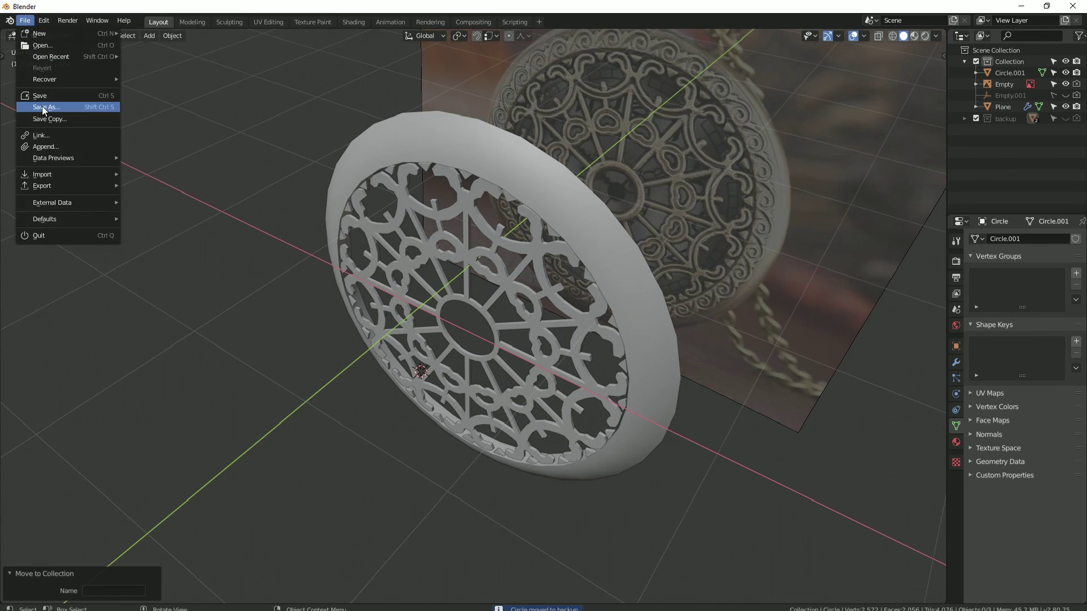
pyautogui.click(41, 106)
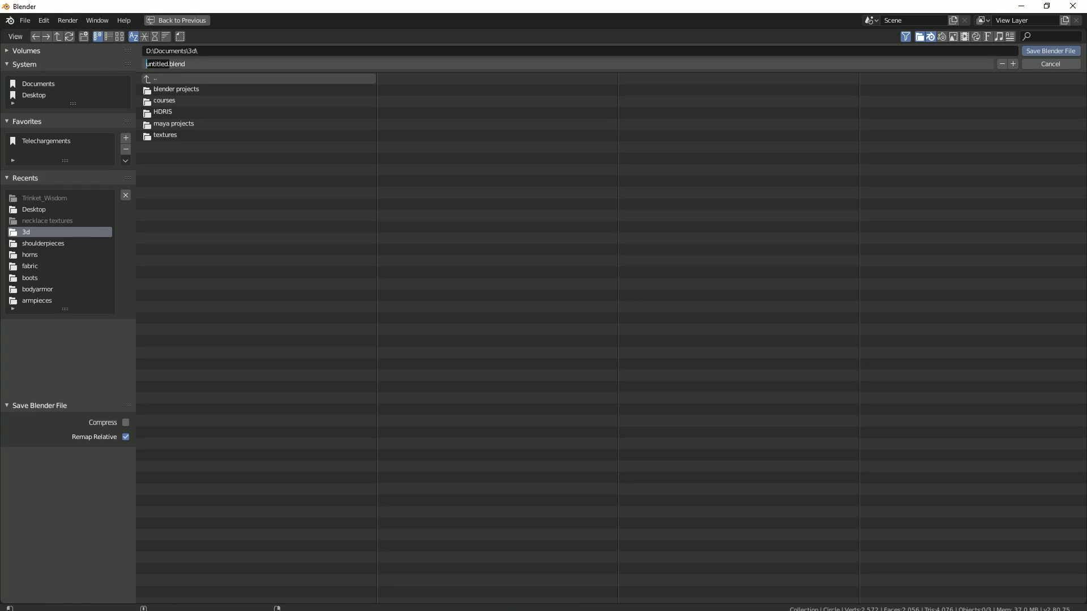
pyautogui.press('Return')
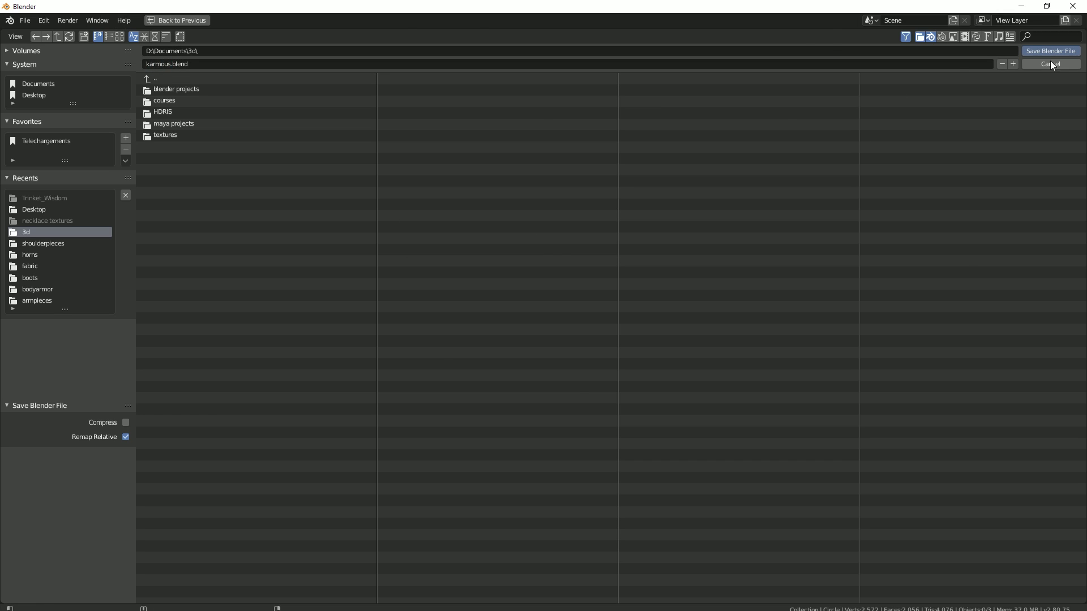
pyautogui.press('KP_1')
pyautogui.moveTo(531, 281); pyautogui.dragTo(423, 306, button='middle')
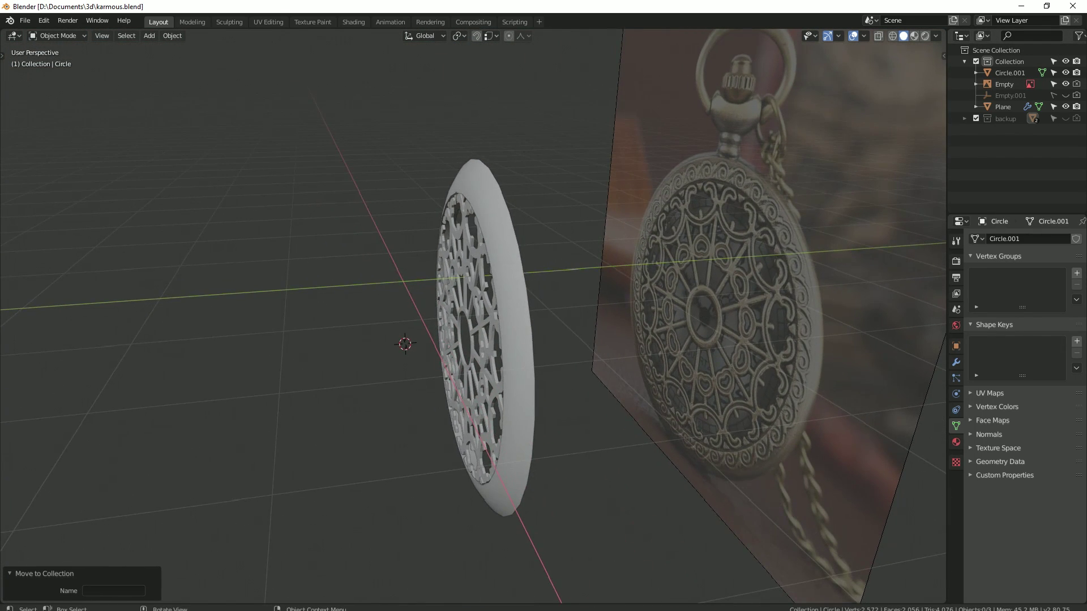
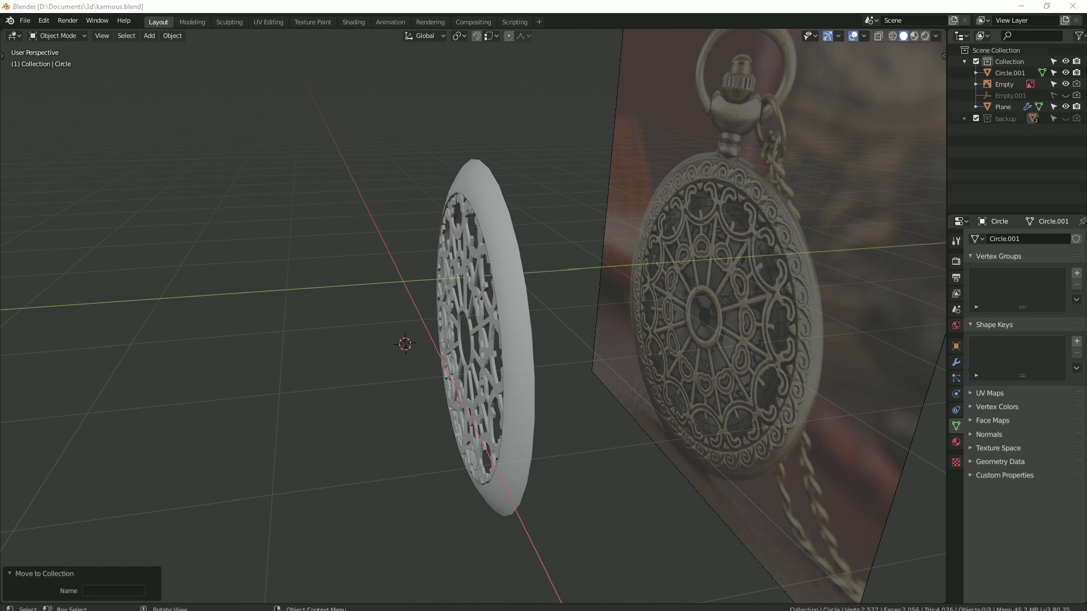
# Step: Scale the outer loop of the lid's rim ring (Circle.001) in Edit Mode
pyautogui.click(432, 232)
pyautogui.press('Tab')
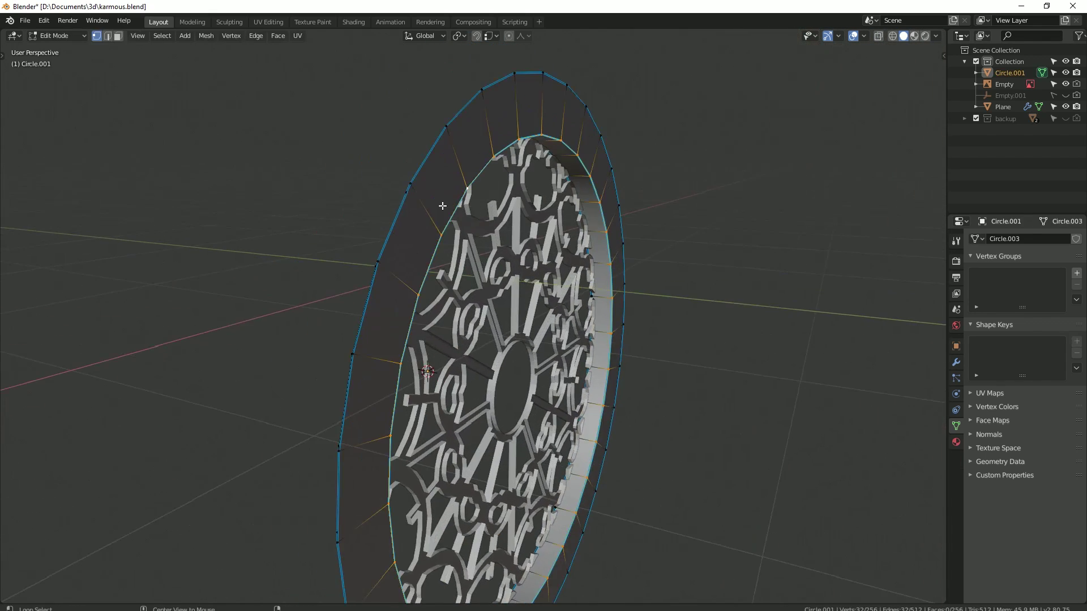
pyautogui.press('s')
pyautogui.click(362, 184)
pyautogui.press('Tab')
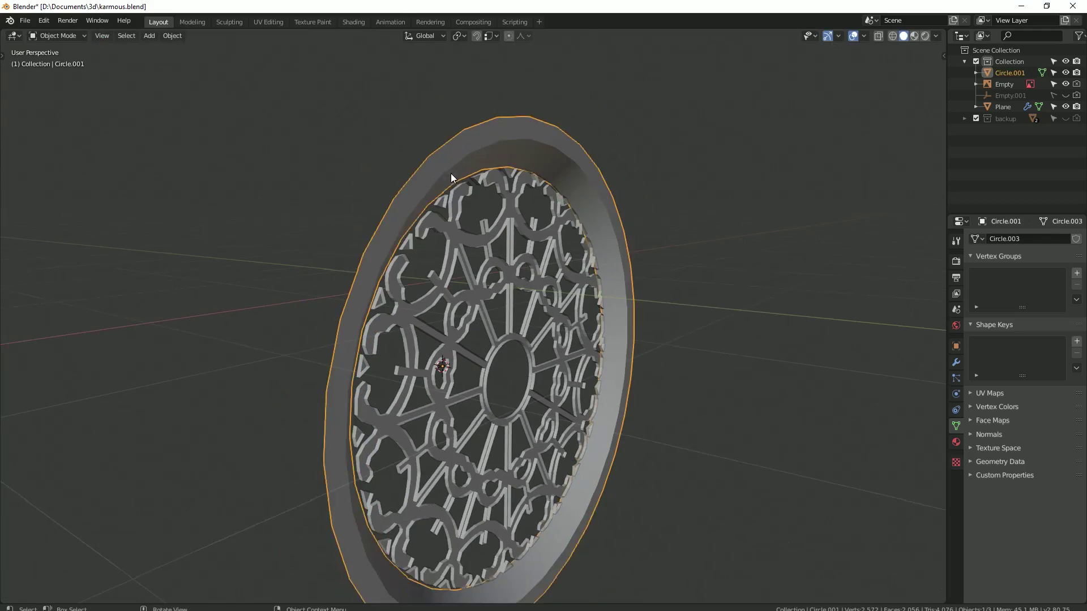
# Step: Apply Hard Ops Sharpen and Csharpen to the rim for a 3-segment, 0.020-wide bevel
pyautogui.scroll(3, 451, 173)
pyautogui.press('q')
pyautogui.click(424, 199)
pyautogui.press('q')
pyautogui.click(432, 248)
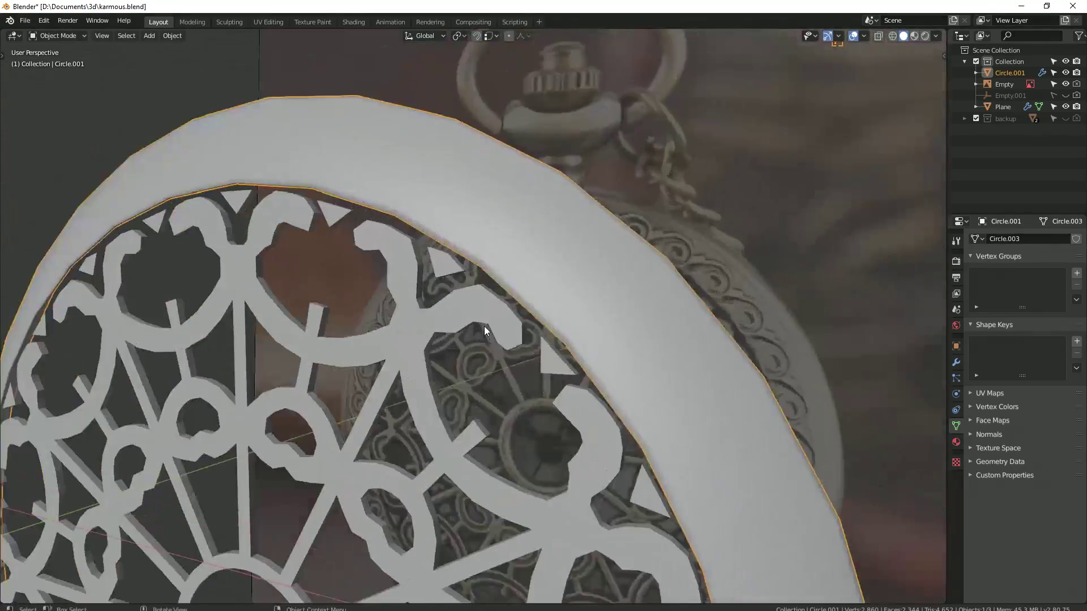
pyautogui.moveTo(484, 326)
pyautogui.mouseDown(button='middle')
pyautogui.moveTo(262, 527)
pyautogui.moveTo(355, 330)
pyautogui.moveTo(354, 279)
pyautogui.moveTo(498, 328)
pyautogui.moveTo(440, 304)
pyautogui.moveTo(520, 315)
pyautogui.mouseUp(button='middle')
pyautogui.scroll(-2, 486, 269)
pyautogui.scroll(5, 474, 325)
# Step: Sharpen the filigree lattice (Plane) with Hard Ops Sharpen
pyautogui.click(521, 315)
pyautogui.scroll(2, 510, 329)
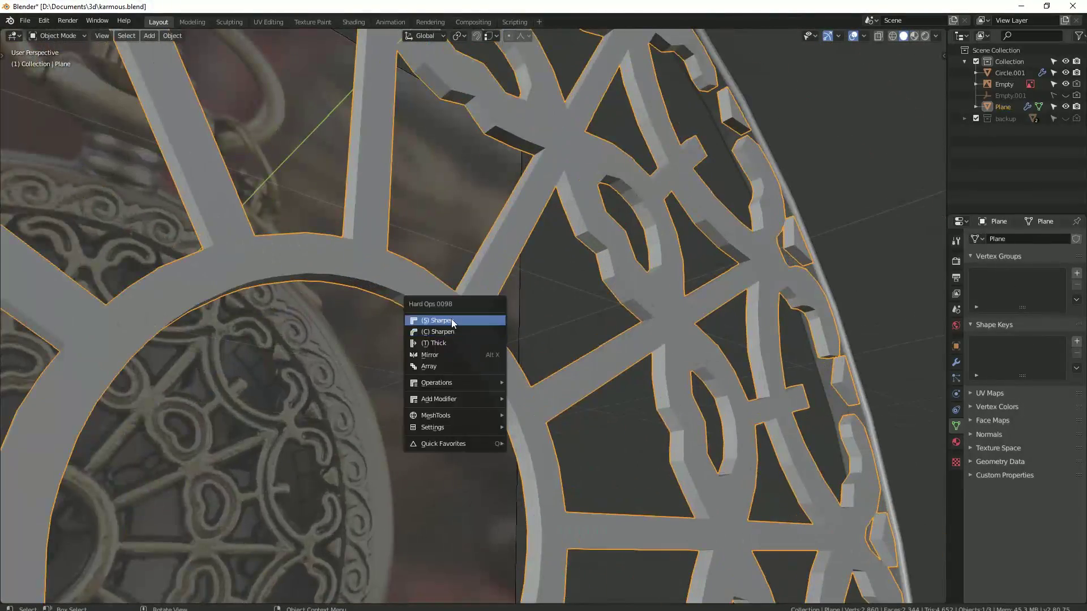
pyautogui.click(452, 321)
pyautogui.moveTo(454, 318); pyautogui.dragTo(529, 481, button='middle')
# Step: Clear seams from the selected lattice edges where the spokes meet the inner ring
pyautogui.press('Tab')
pyautogui.scroll(3, 360, 325)
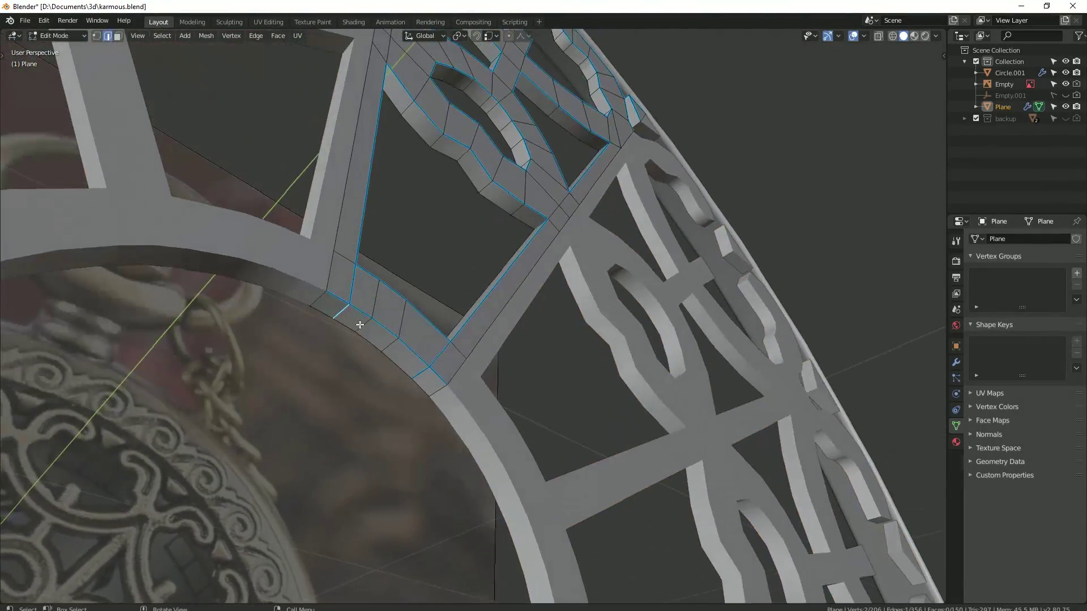
pyautogui.keyDown('shift'); pyautogui.click(420, 373); pyautogui.keyUp('shift')
pyautogui.hotkey('ctrl', 'e')
pyautogui.click(316, 530)
pyautogui.press('Tab')
pyautogui.moveTo(327, 534)
pyautogui.mouseDown(button='middle')
pyautogui.moveTo(408, 369)
pyautogui.moveTo(487, 308)
pyautogui.moveTo(921, 402)
pyautogui.mouseUp(button='middle')
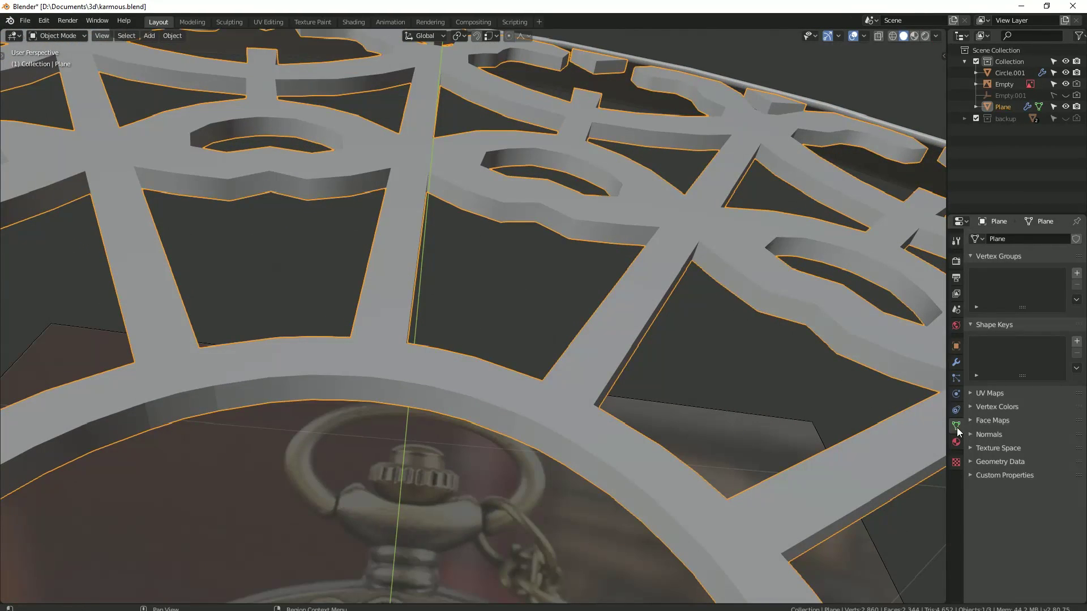
pyautogui.moveTo(679, 396); pyautogui.dragTo(384, 409, button='middle')
# Step: Review the spoke-joint edges in Edit Mode with the sidebar, then deselect all edges
pyautogui.press('Tab')
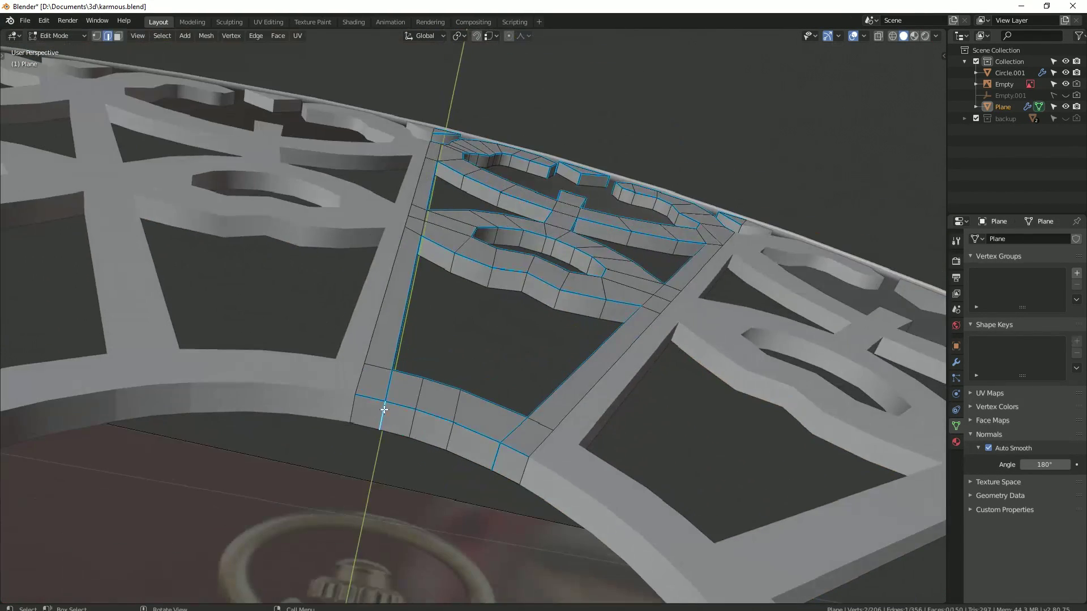
pyautogui.press('n')
pyautogui.press('Tab')
pyautogui.moveTo(463, 380)
pyautogui.mouseDown(button='middle')
pyautogui.moveTo(478, 332)
pyautogui.moveTo(477, 383)
pyautogui.moveTo(483, 334)
pyautogui.moveTo(461, 350)
pyautogui.moveTo(448, 405)
pyautogui.mouseUp(button='middle')
pyautogui.press('Tab')
pyautogui.rightClick(446, 402)
pyautogui.click(376, 396)
pyautogui.moveTo(376, 396)
pyautogui.mouseDown(button='middle')
pyautogui.moveTo(497, 262)
pyautogui.moveTo(418, 461)
pyautogui.mouseUp(button='middle')
pyautogui.press('n')
pyautogui.moveTo(836, 188)
pyautogui.mouseDown(button='middle')
pyautogui.moveTo(519, 414)
pyautogui.moveTo(424, 359)
pyautogui.moveTo(335, 395)
pyautogui.moveTo(357, 369)
pyautogui.moveTo(416, 451)
pyautogui.moveTo(490, 328)
pyautogui.mouseUp(button='middle')
pyautogui.hotkey('alt', 'a')
pyautogui.press('Tab')
# Step: Apply Hard Ops Csharpen to the lattice and reduce its bevel width
pyautogui.scroll(3, 405, 353)
pyautogui.press('q')
pyautogui.click(356, 333)
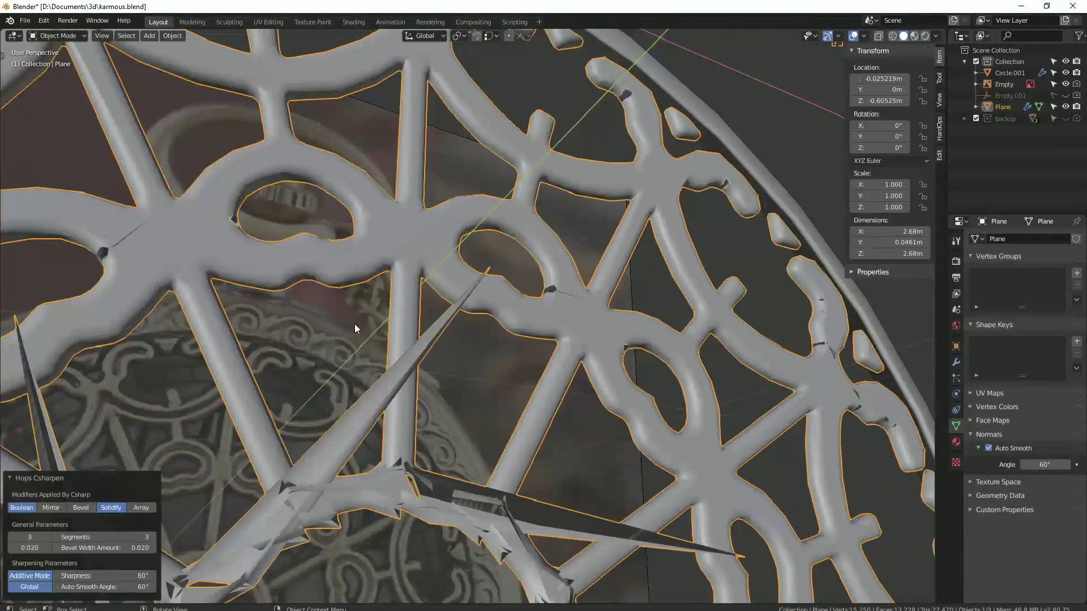
pyautogui.hotkey('ctrl', 'b')
pyautogui.moveTo(373, 274)
pyautogui.mouseDown(button='middle')
pyautogui.moveTo(452, 311)
pyautogui.moveTo(388, 307)
pyautogui.moveTo(429, 301)
pyautogui.moveTo(418, 322)
pyautogui.mouseUp(button='middle')
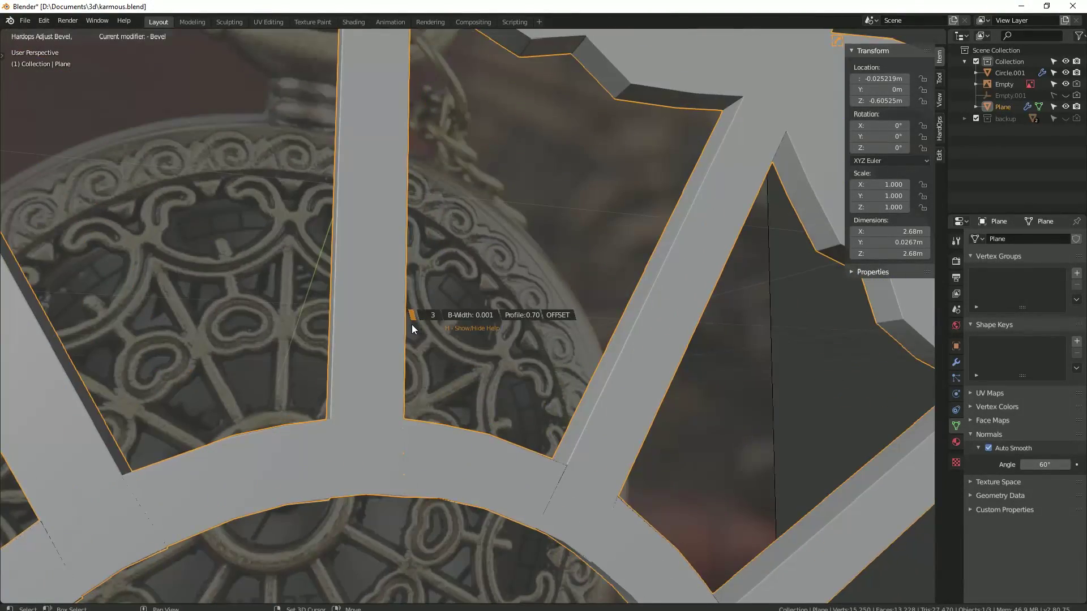
pyautogui.click(449, 443)
# Step: Hide a spoke-joint face in face select mode and check the neighbouring faces
pyautogui.press('Tab')
pyautogui.moveTo(450, 443)
pyautogui.mouseDown(button='middle')
pyautogui.moveTo(559, 311)
pyautogui.moveTo(492, 362)
pyautogui.mouseUp(button='middle')
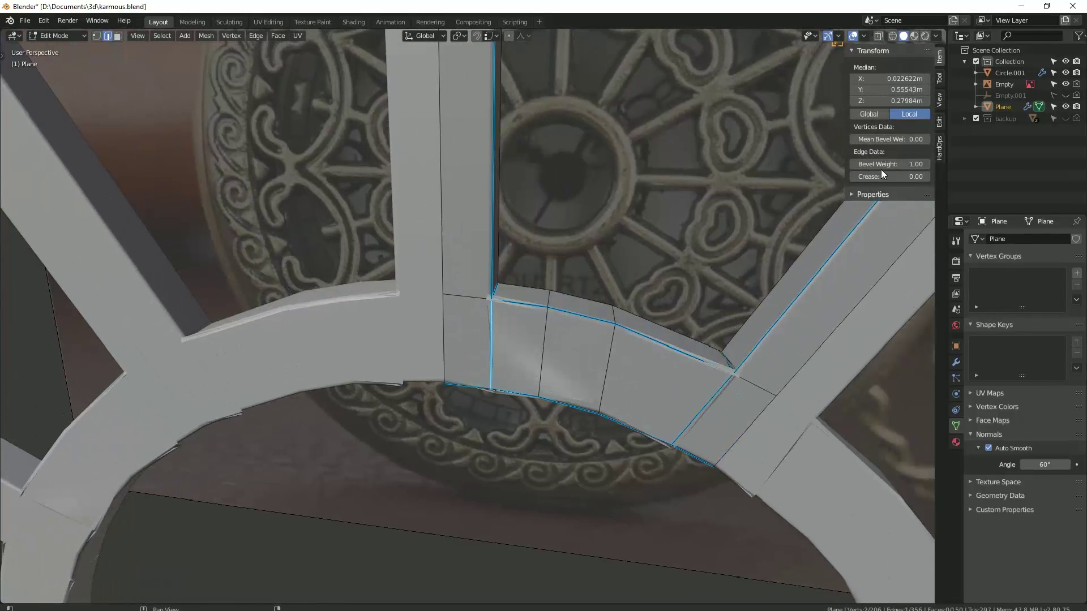
pyautogui.press('3')
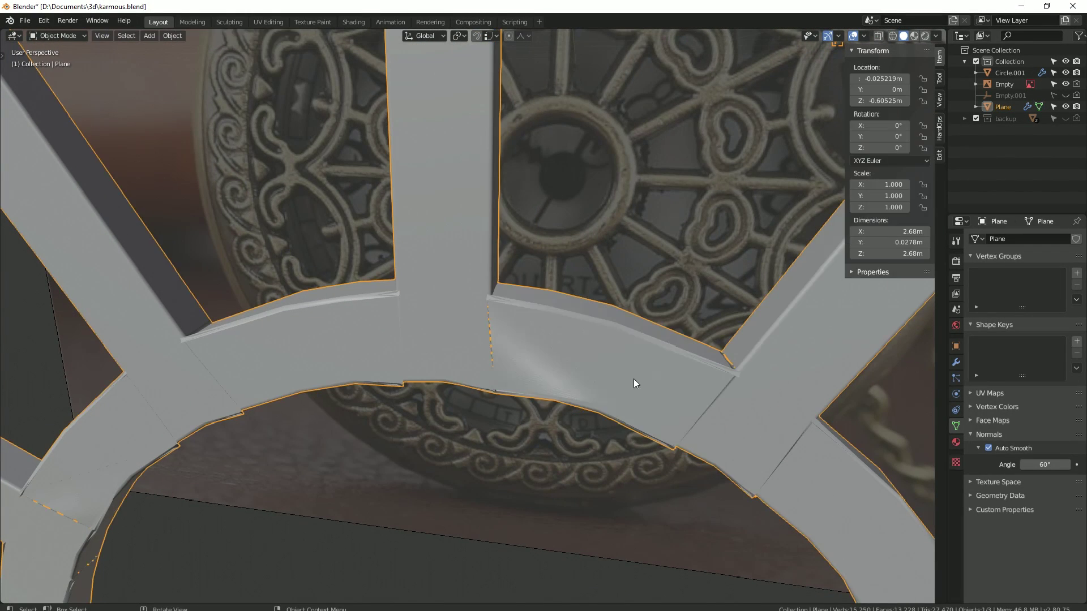
pyautogui.click(577, 362)
pyautogui.press('h')
pyautogui.click(600, 351)
pyautogui.moveTo(576, 351)
pyautogui.mouseDown(button='middle')
pyautogui.moveTo(589, 351)
pyautogui.moveTo(544, 350)
pyautogui.moveTo(366, 400)
pyautogui.mouseUp(button='middle')
pyautogui.keyDown('ctrl'); pyautogui.click(727, 364); pyautogui.keyUp('ctrl')
pyautogui.hotkey('alt', 'a')
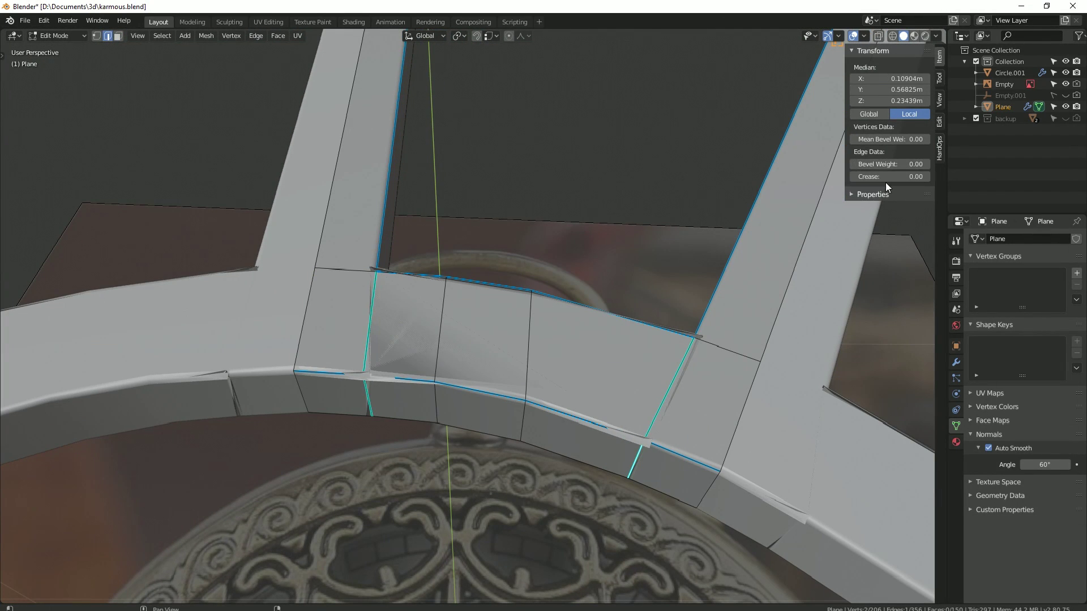
# Step: Review the lattice's bevel settings in the Modifier tab
pyautogui.press('Tab')
pyautogui.moveTo(577, 320); pyautogui.dragTo(623, 340, button='middle')
pyautogui.click(956, 362)
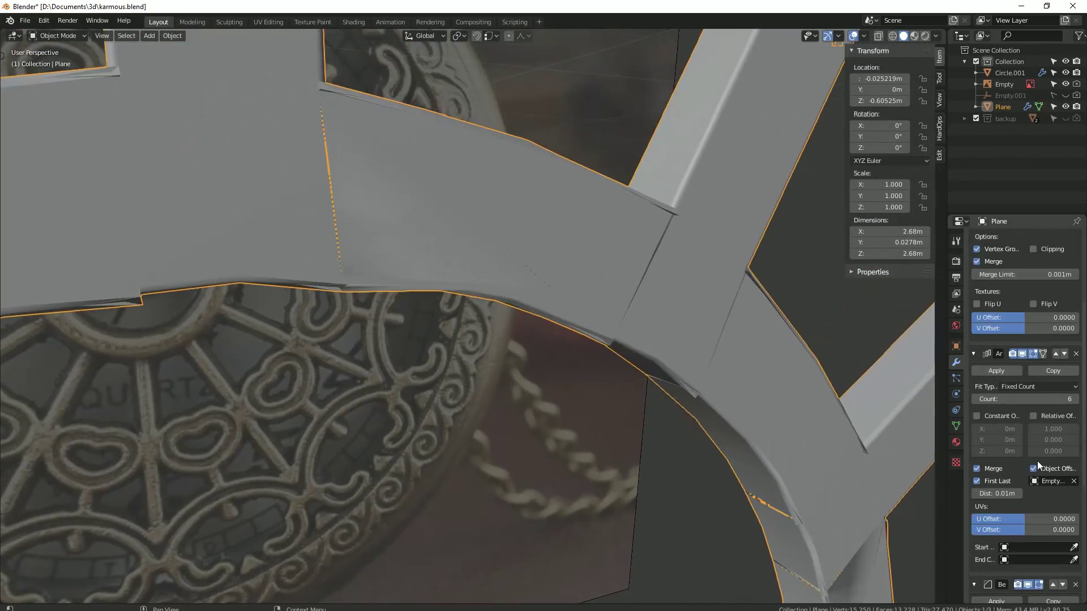
pyautogui.scroll(-3, 1037, 461)
pyautogui.scroll(-3, 1030, 469)
pyautogui.moveTo(679, 367)
pyautogui.mouseDown(button='middle')
pyautogui.moveTo(601, 337)
pyautogui.moveTo(528, 329)
pyautogui.moveTo(604, 299)
pyautogui.moveTo(352, 299)
pyautogui.moveTo(432, 274)
pyautogui.moveTo(628, 283)
pyautogui.moveTo(466, 376)
pyautogui.moveTo(616, 227)
pyautogui.moveTo(527, 274)
pyautogui.mouseUp(button='middle')
# Step: Hide three joint faces of the lattice in face select mode
pyautogui.press('Tab')
pyautogui.click(432, 274)
pyautogui.press('3')
pyautogui.click(538, 340)
pyautogui.press('h')
pyautogui.click(616, 227)
pyautogui.click(537, 170)
pyautogui.press('h')
pyautogui.click(617, 225)
pyautogui.press('h')
pyautogui.press('Tab')
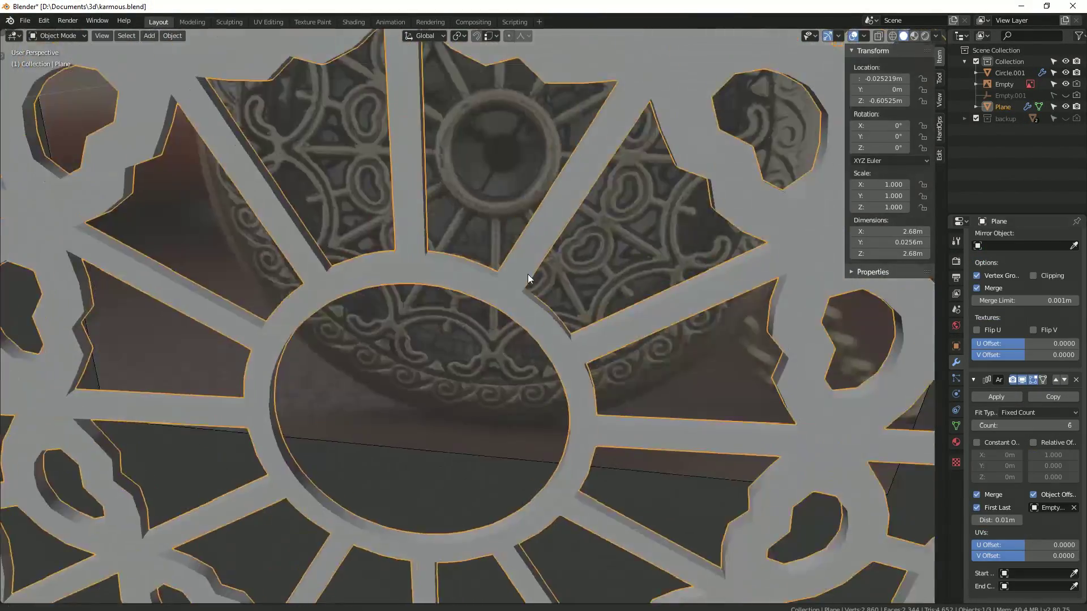
# Step: Check the lattice in front view, then select the rim ring in Edit Mode, face-on
pyautogui.press('KP_1')
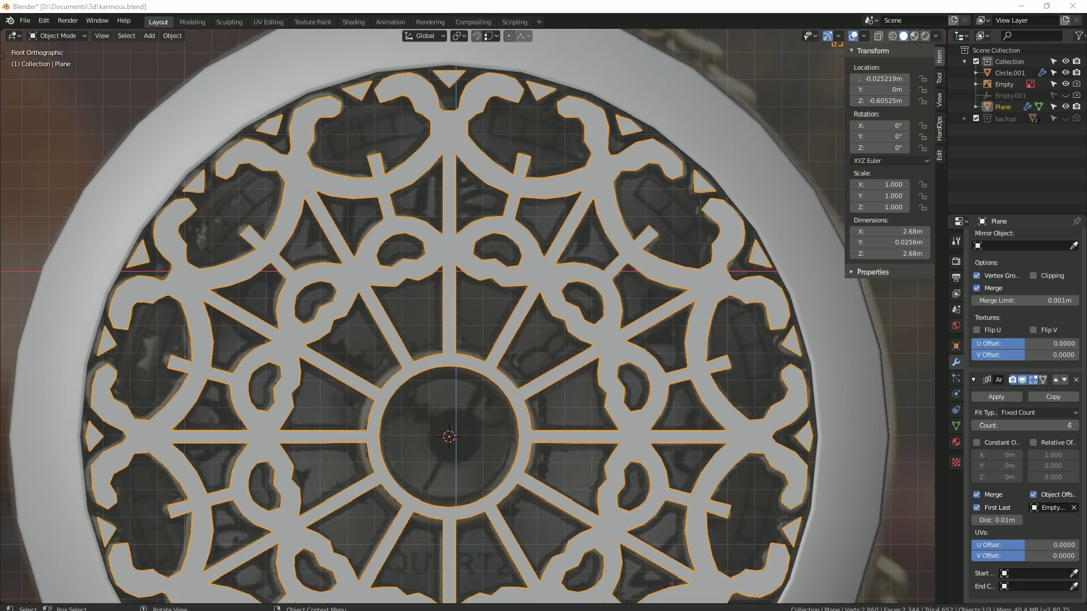
pyautogui.scroll(-5, 487, 242)
pyautogui.moveTo(488, 242)
pyautogui.mouseDown(button='middle')
pyautogui.moveTo(577, 250)
pyautogui.moveTo(517, 187)
pyautogui.moveTo(359, 177)
pyautogui.moveTo(378, 334)
pyautogui.mouseUp(button='middle')
pyautogui.click(544, 240)
pyautogui.press('Tab')
pyautogui.press('Tab')
pyautogui.press('KP_1')
pyautogui.press('KP_1')
# Step: Add a new circle (Circle.002) rotated 90° on X, in Edit Mode with solid shading
pyautogui.hotkey('shift', 'a')
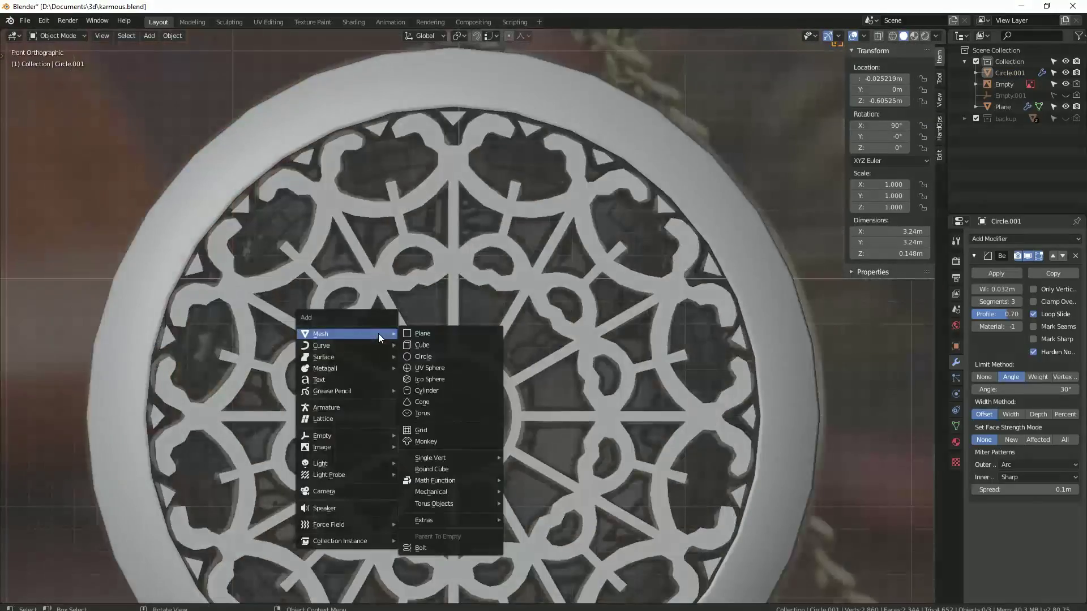
pyautogui.click(424, 357)
pyautogui.scroll(-5, 452, 317)
pyautogui.press('Return')
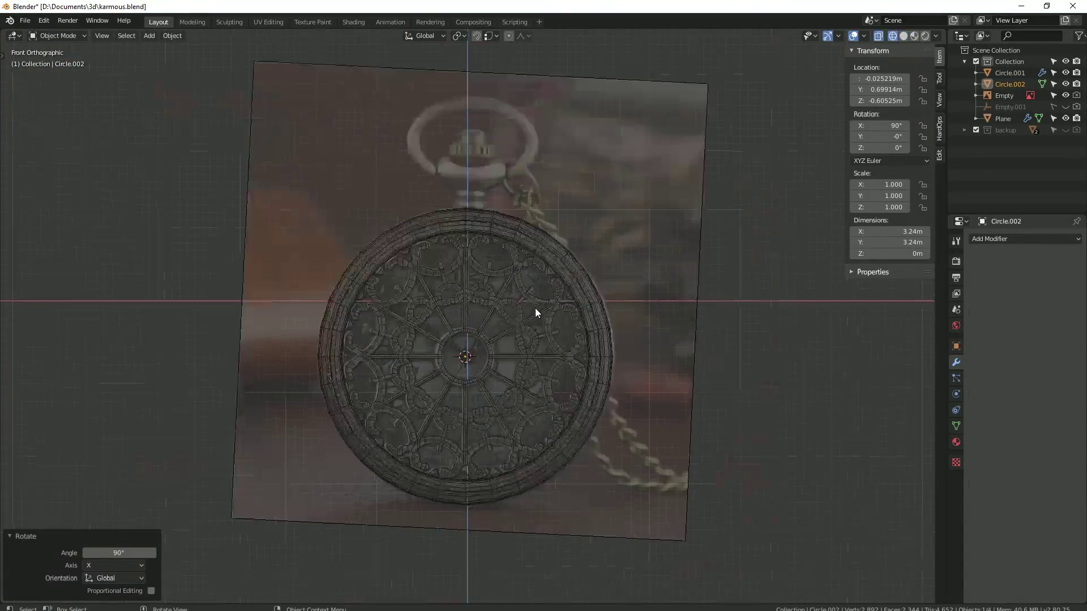
pyautogui.press('Tab')
pyautogui.scroll(3, 623, 295)
pyautogui.moveTo(619, 323); pyautogui.dragTo(615, 316, button='middle')
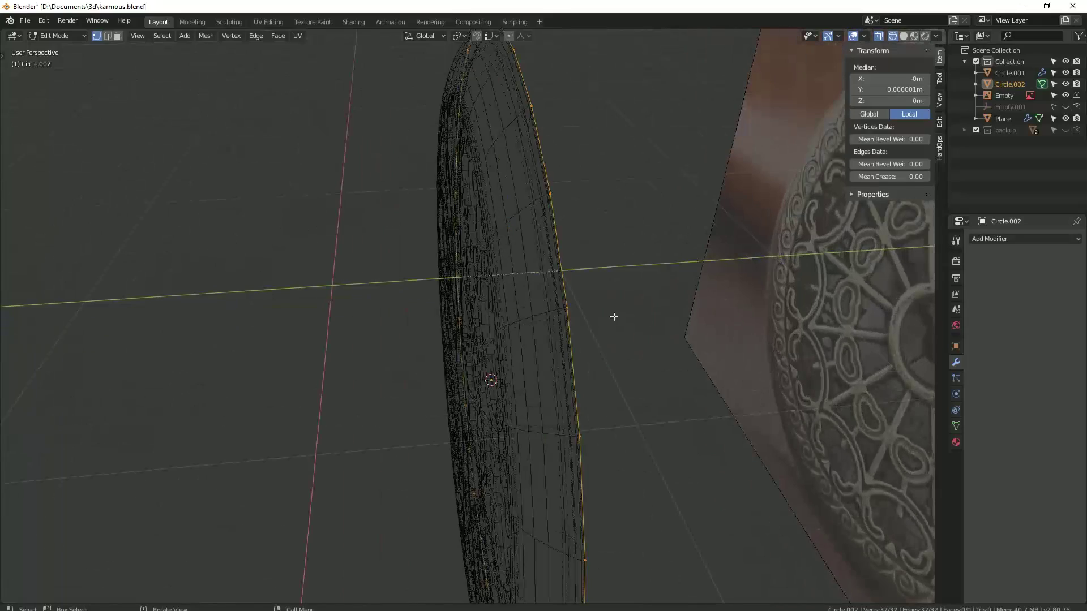
pyautogui.hotkey('shift', 'z')
# Step: Extrude the circle's edge, move it along Y and scale it to match the rim
pyautogui.press('e')
pyautogui.press('s')
pyautogui.click(723, 323)
pyautogui.press('g')
pyautogui.press('y')
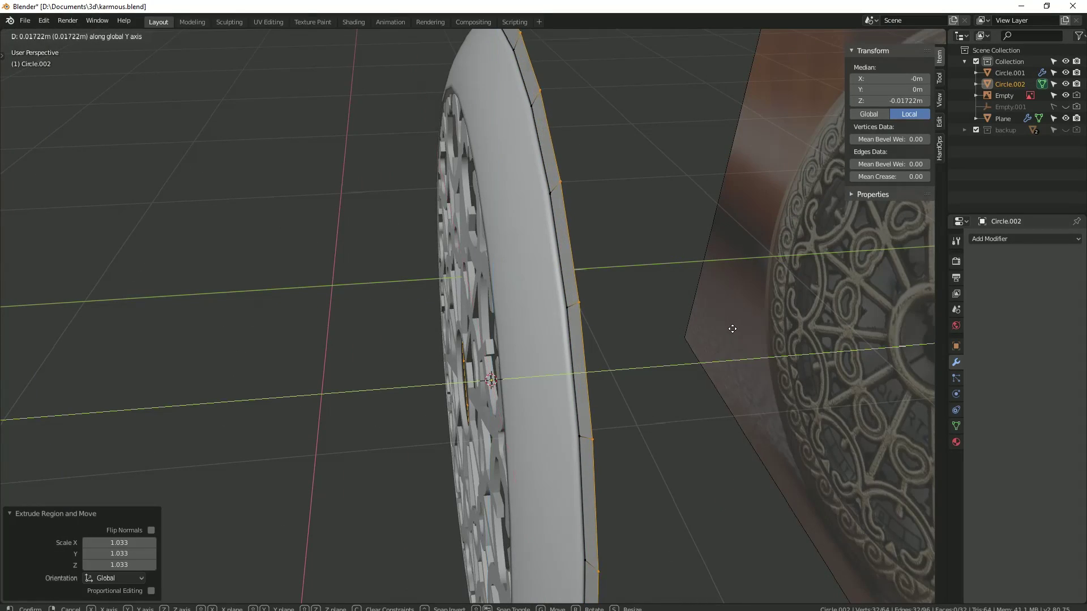
pyautogui.click(733, 331)
pyautogui.press('KP_1')
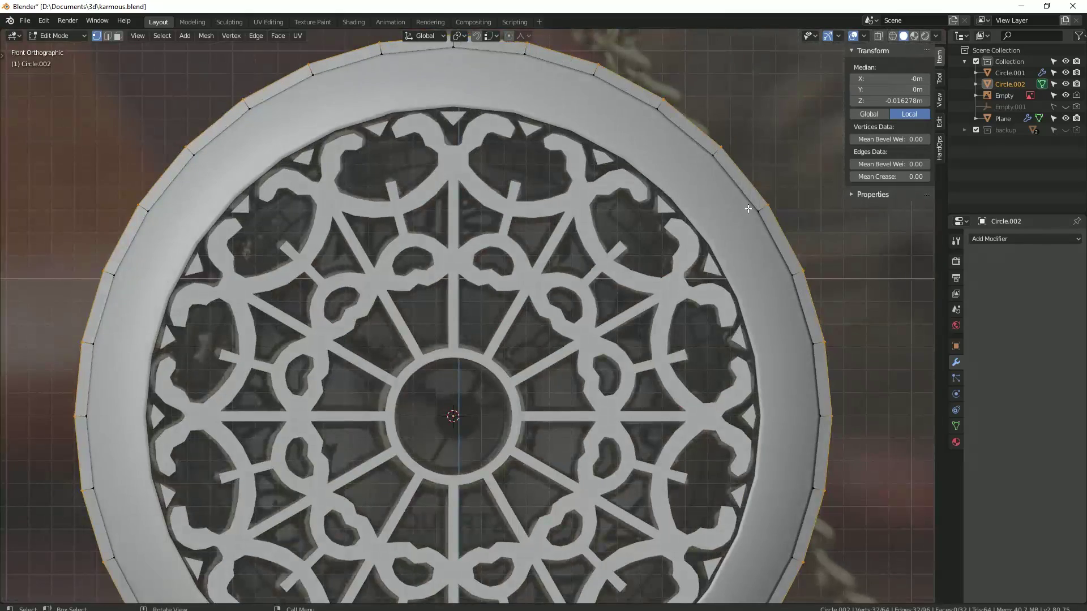
pyautogui.keyDown('shift'); pyautogui.moveTo(716, 141); pyautogui.dragTo(715, 223, button='middle'); pyautogui.keyUp('shift')
pyautogui.press('s')
pyautogui.click(681, 266)
pyautogui.moveTo(681, 267); pyautogui.dragTo(611, 272, button='middle')
# Step: Try moving extra edge rings along Y, then undo back to the single outline
pyautogui.press('g')
pyautogui.press('y')
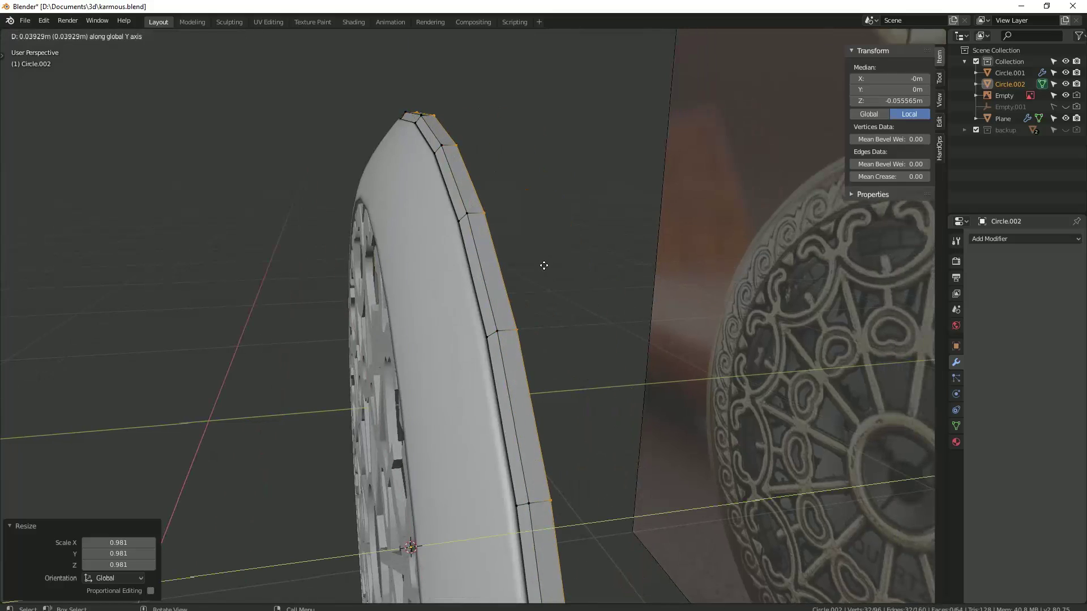
pyautogui.click(608, 267)
pyautogui.press('g')
pyautogui.press('y')
pyautogui.hotkey('ctrl', 'z')
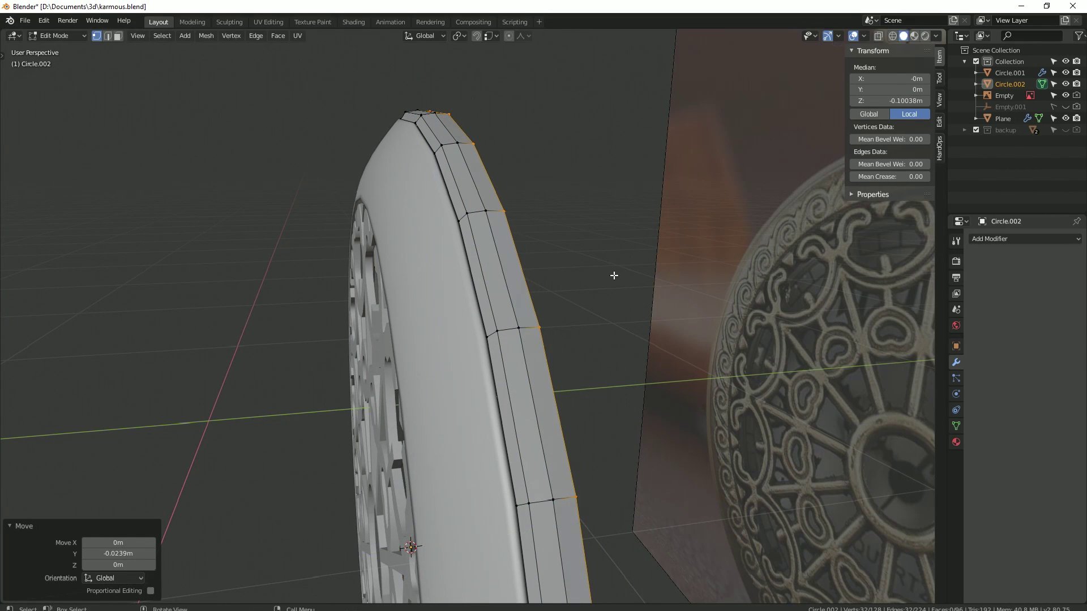
pyautogui.hotkey('ctrl', 'z')
pyautogui.hotkey('ctrl', 'z')
pyautogui.hotkey('ctrl', 'z')
# Step: Extrude the outline 0.108m along Y into a band and view it from the right
pyautogui.press('e')
pyautogui.press('y')
pyautogui.click(586, 242)
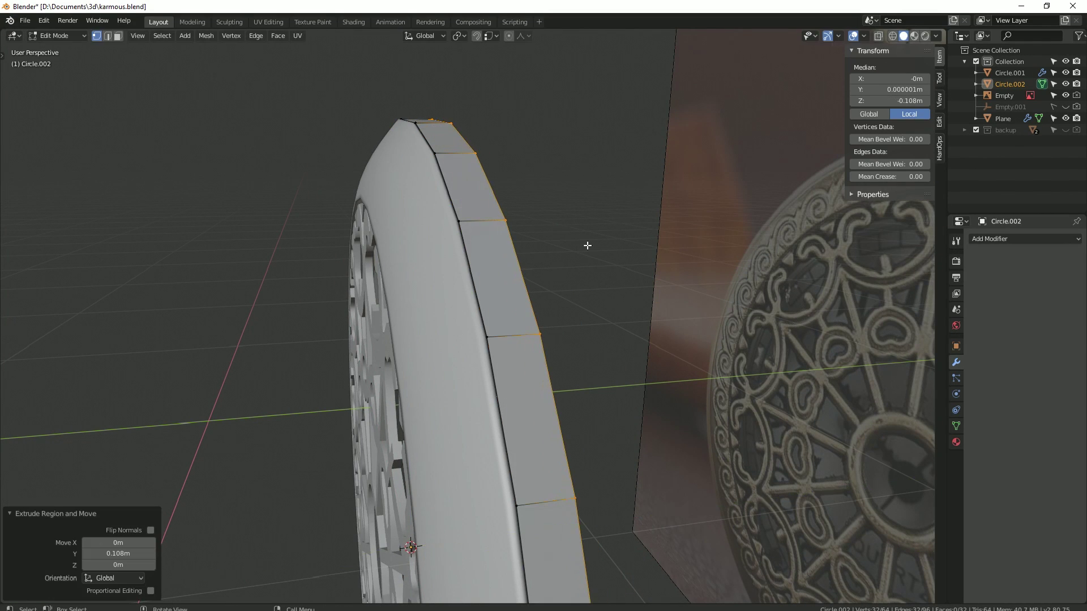
pyautogui.press('KP_3')
# Step: Add evenly centred loop cuts across the band
pyautogui.hotkey('ctrl', 'r')
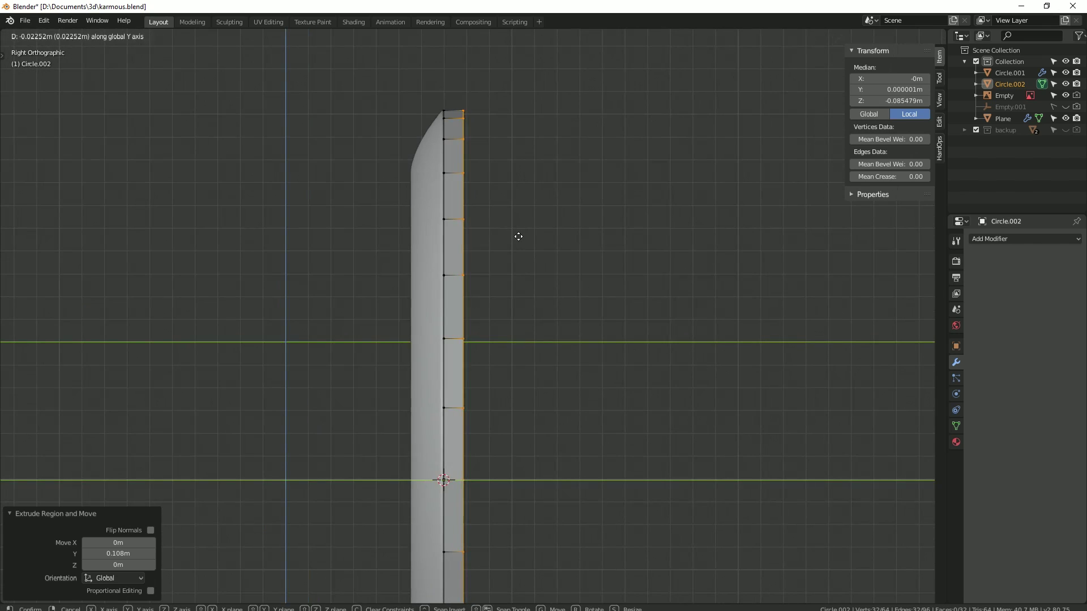
pyautogui.scroll(2, 456, 238)
pyautogui.click(455, 238)
pyautogui.rightClick(455, 238)
pyautogui.scroll(3, 467, 173)
# Step: Bulge the band's centre loop to about 1.0119 using Sphere proportional falloff
pyautogui.keyDown('alt'); pyautogui.click(466, 173); pyautogui.keyUp('alt')
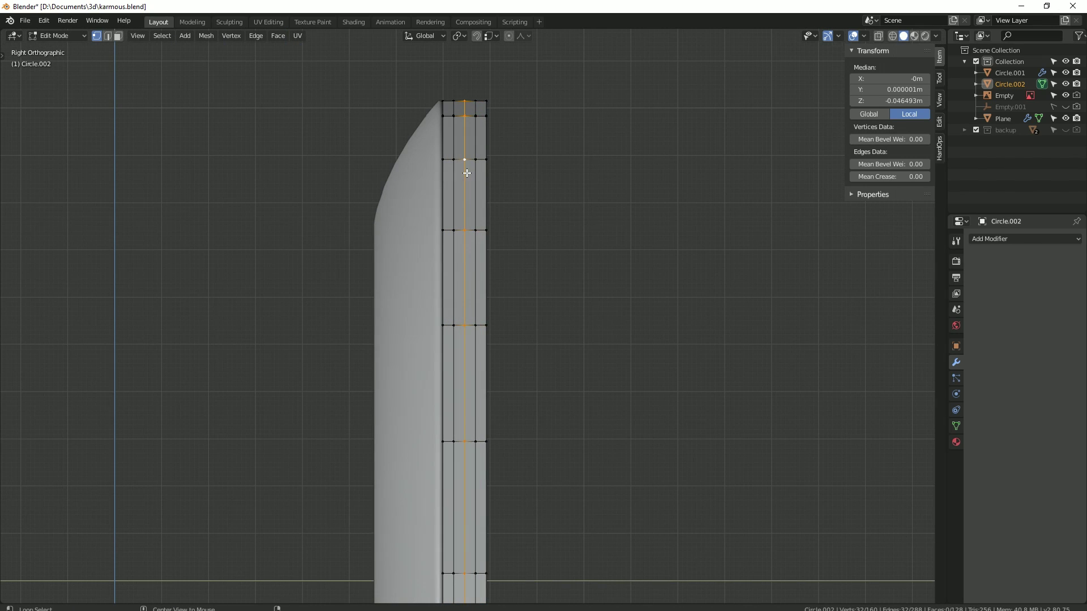
pyautogui.click(618, 206)
pyautogui.press(',')
pyautogui.click(524, 36)
pyautogui.click(487, 131)
pyautogui.press('s')
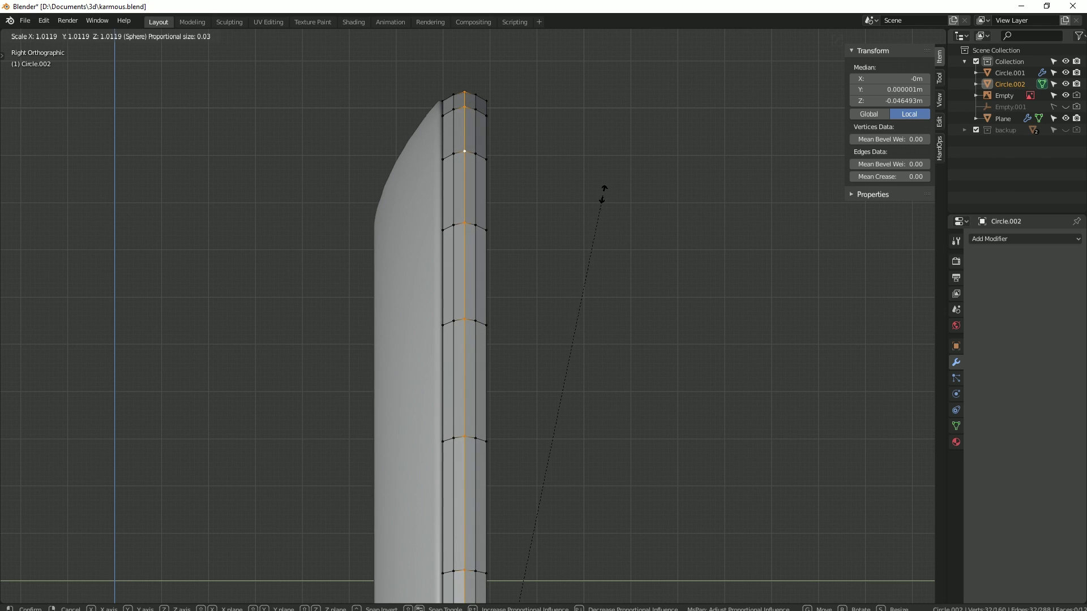
# Step: Confirm the centre-loop bulge and move the whole band along the Y depth axis
pyautogui.click(604, 195)
pyautogui.press('a')
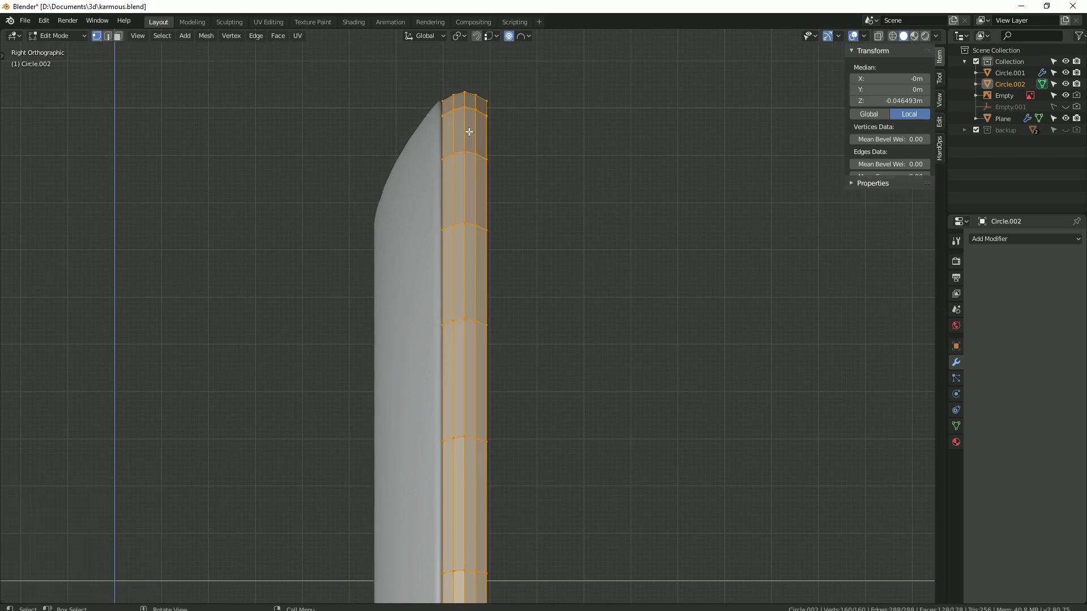
pyautogui.scroll(2, 575, 230)
pyautogui.press('g')
pyautogui.press('y')
pyautogui.click(620, 202)
# Step: Orbit to the band's side and select its outer edge loop, cancelling a trial move
pyautogui.press('s')
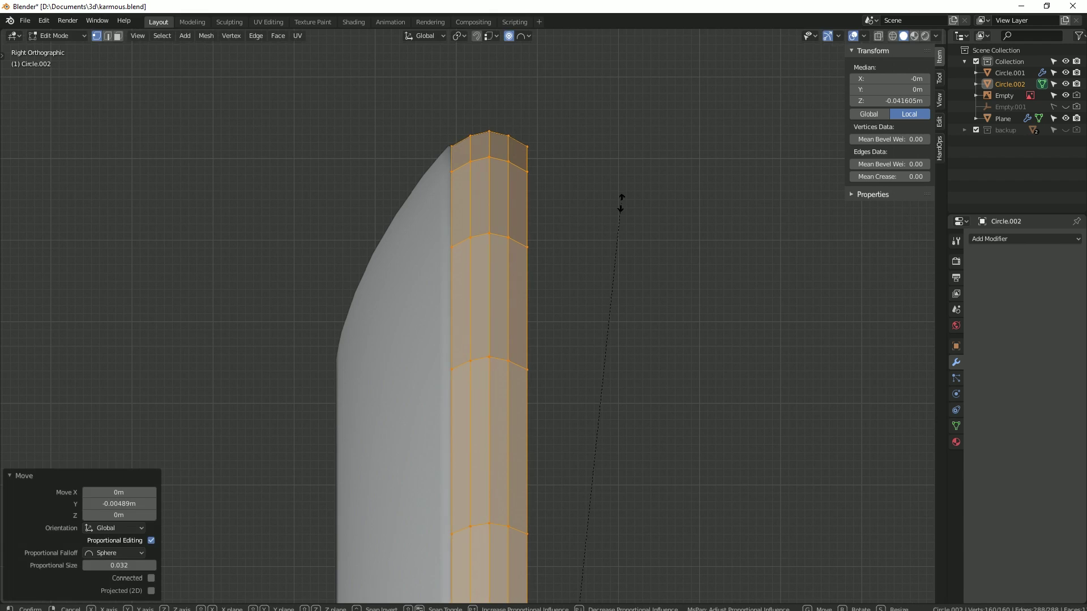
pyautogui.press('Tab')
pyautogui.scroll(-3, 527, 273)
pyautogui.rightClick(447, 277)
pyautogui.moveTo(447, 277)
pyautogui.mouseDown(button='middle')
pyautogui.moveTo(487, 309)
pyautogui.moveTo(460, 307)
pyautogui.moveTo(510, 315)
pyautogui.moveTo(468, 311)
pyautogui.mouseUp(button='middle')
pyautogui.press('Tab')
pyautogui.keyDown('alt'); pyautogui.click(463, 311); pyautogui.keyUp('alt')
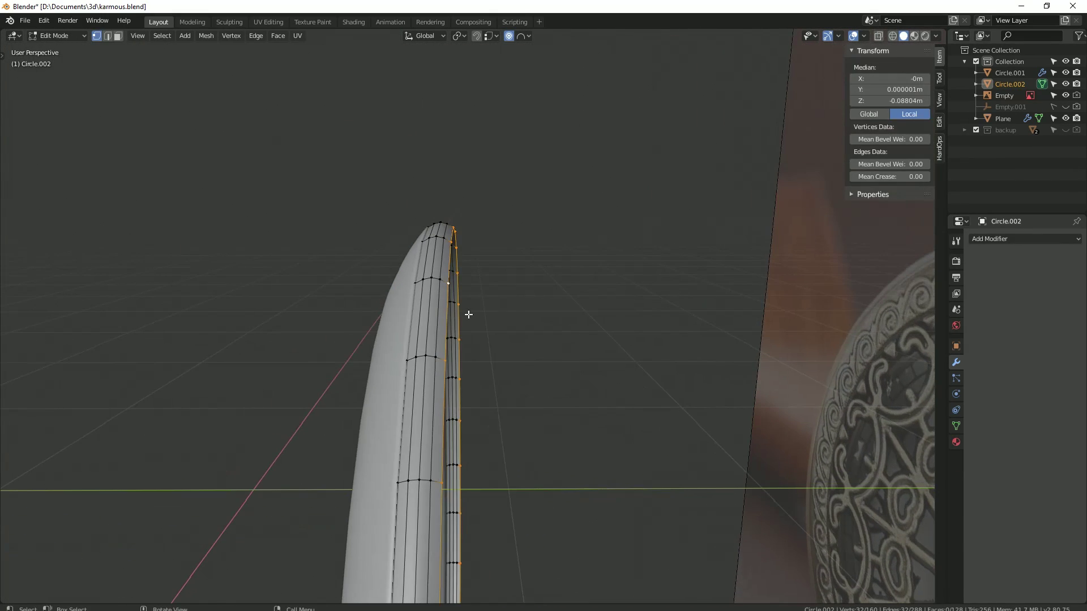
pyautogui.press('g')
pyautogui.press('y')
pyautogui.scroll(-10, 479, 317)
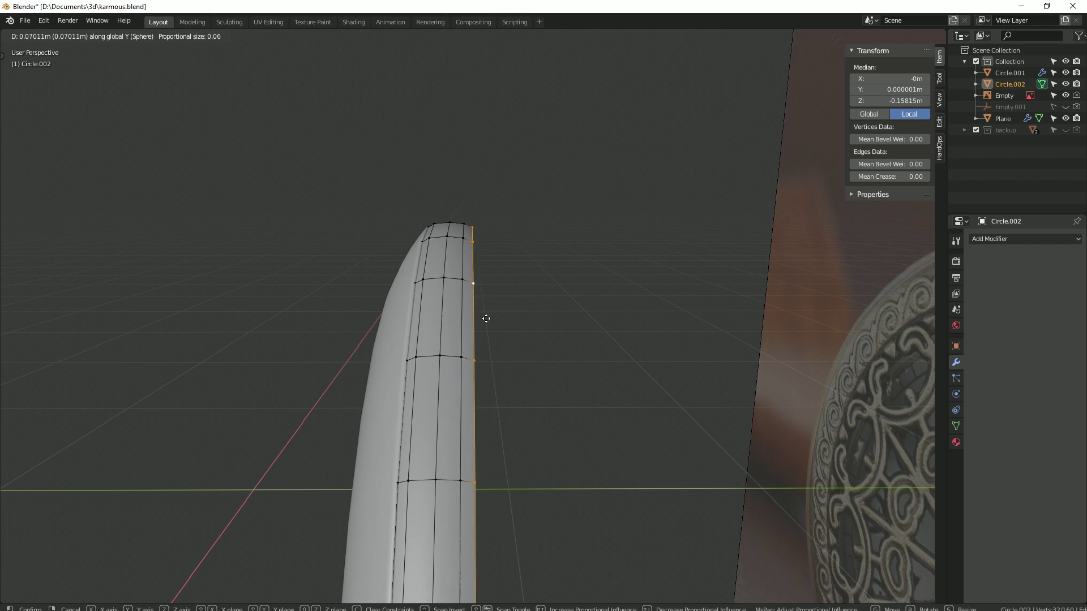
pyautogui.rightClick(489, 318)
# Step: Stretch the band along Y and scale the edge loop down the rim's middle
pyautogui.press('a')
pyautogui.press('s')
pyautogui.press('y')
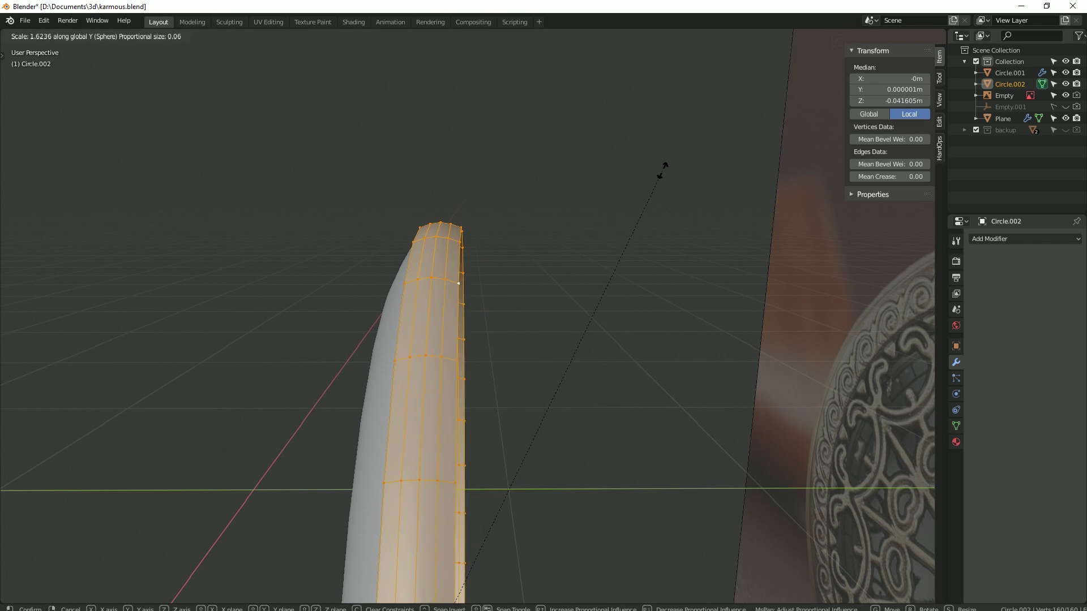
pyautogui.click(663, 170)
pyautogui.press('g')
pyautogui.press('y')
pyautogui.keyDown('alt'); pyautogui.click(438, 261); pyautogui.keyUp('alt')
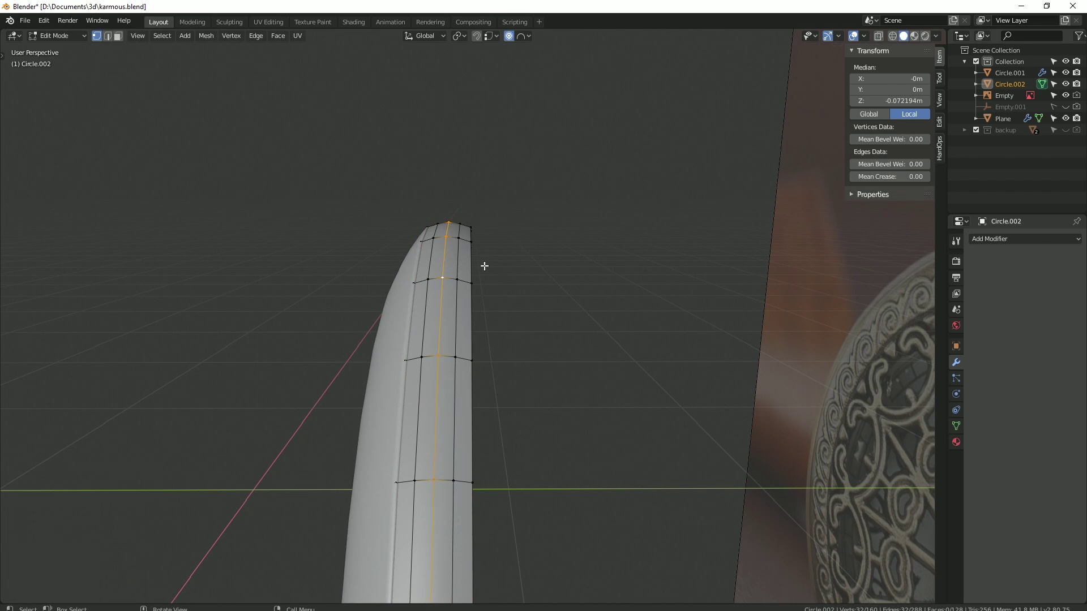
pyautogui.click(525, 265)
# Step: Extrude the rim edge loop 0.228m along Y, viewed from the side
pyautogui.press('Tab')
pyautogui.moveTo(529, 259)
pyautogui.mouseDown(button='middle')
pyautogui.moveTo(674, 334)
pyautogui.moveTo(475, 309)
pyautogui.moveTo(416, 282)
pyautogui.moveTo(417, 187)
pyautogui.moveTo(304, 237)
pyautogui.mouseUp(button='middle')
pyautogui.press('Tab')
pyautogui.press('KP_3')
pyautogui.press('g')
pyautogui.press('y')
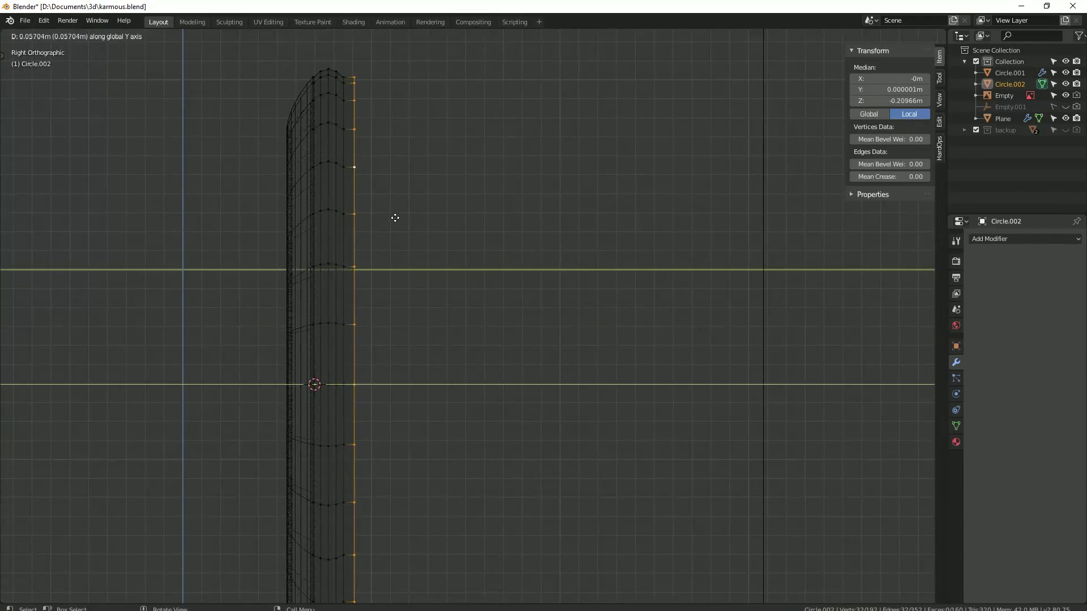
pyautogui.click(427, 246)
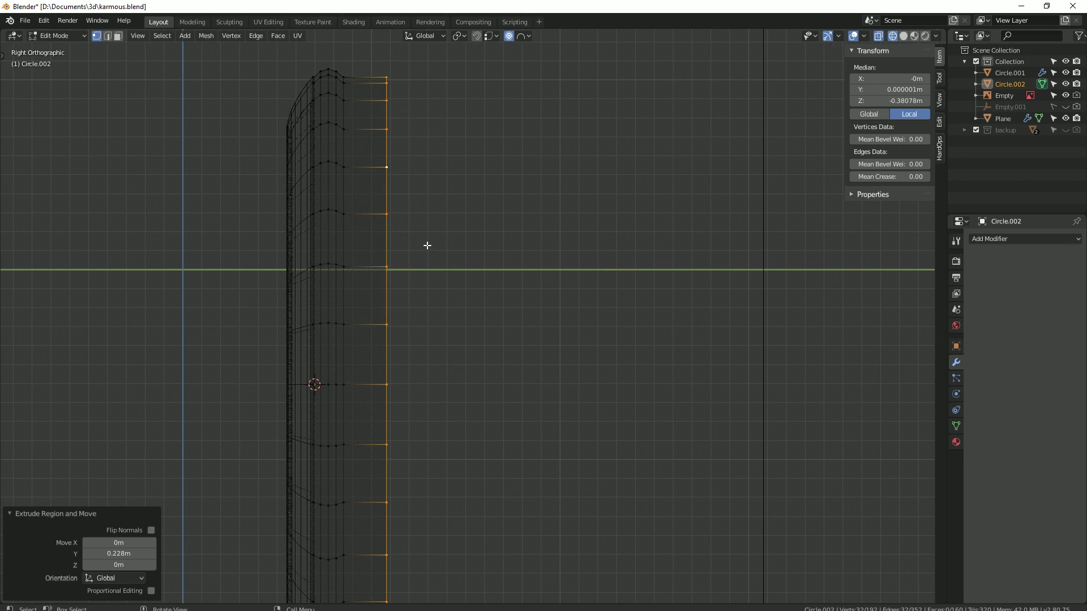
# Step: Add four centred loop cuts and proportionally scale a loop with sharp falloff to round the rim
pyautogui.click(369, 102)
pyautogui.rightClick(507, 130)
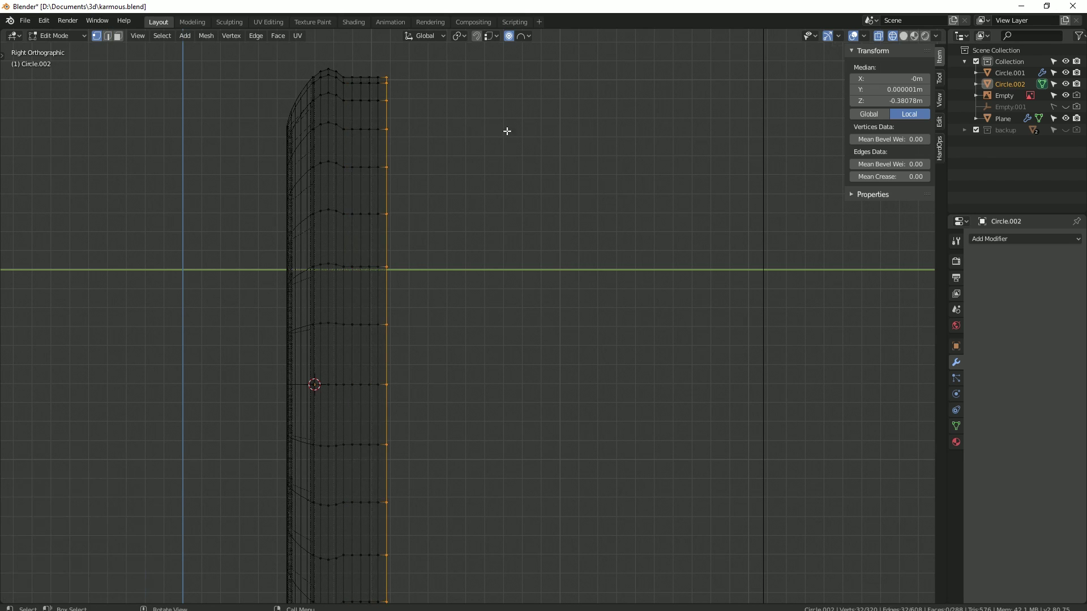
pyautogui.click(489, 188)
pyautogui.click(525, 36)
pyautogui.press('s')
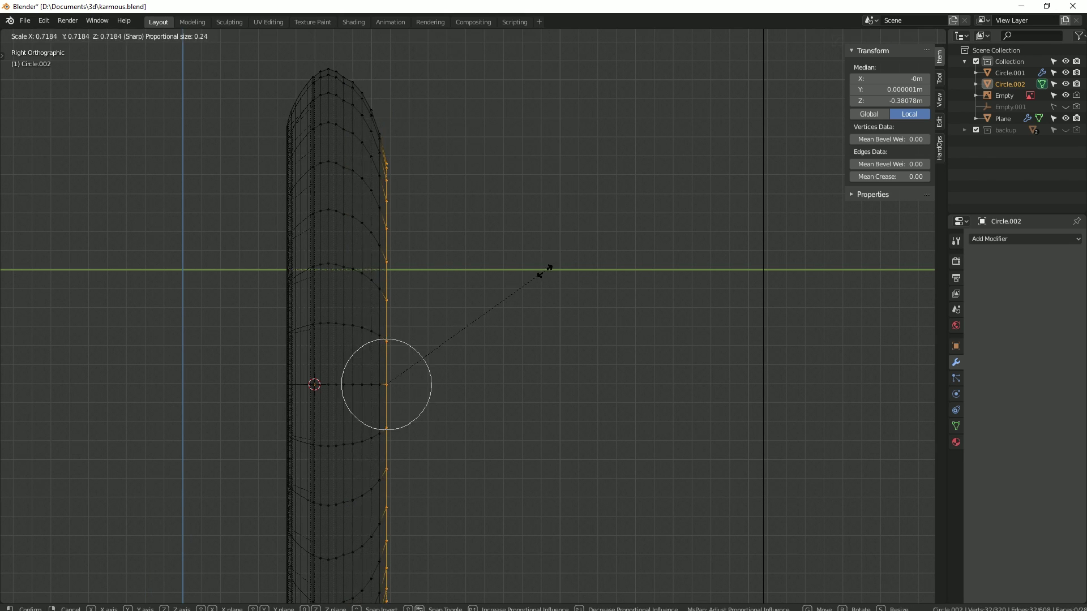
pyautogui.click(541, 277)
# Step: Proportionally scale another rim edge loop inward to round the case further
pyautogui.moveTo(347, 184); pyautogui.dragTo(379, 128, button='middle')
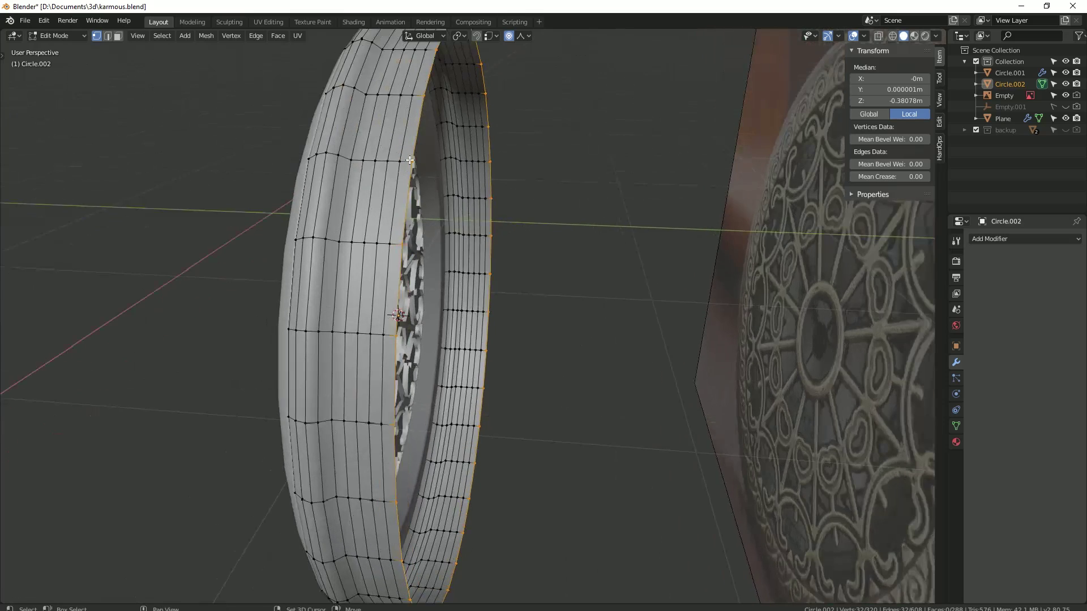
pyautogui.keyDown('alt'); pyautogui.click(379, 127); pyautogui.keyUp('alt')
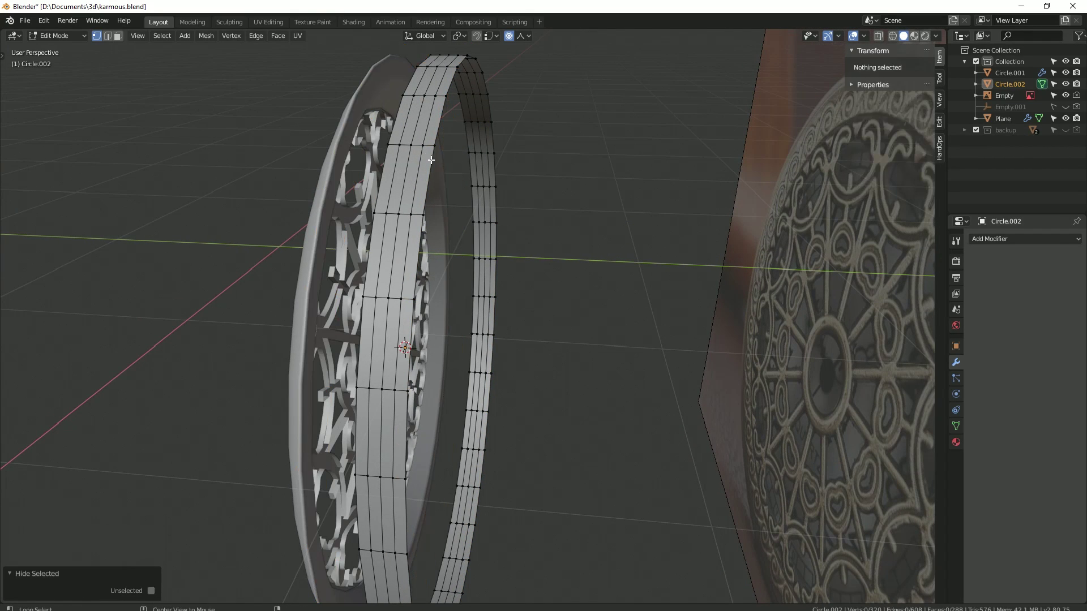
pyautogui.keyDown('alt'); pyautogui.moveTo(379, 127); pyautogui.dragTo(431, 162, button='middle'); pyautogui.keyUp('alt')
pyautogui.press('KP_3')
pyautogui.press('s')
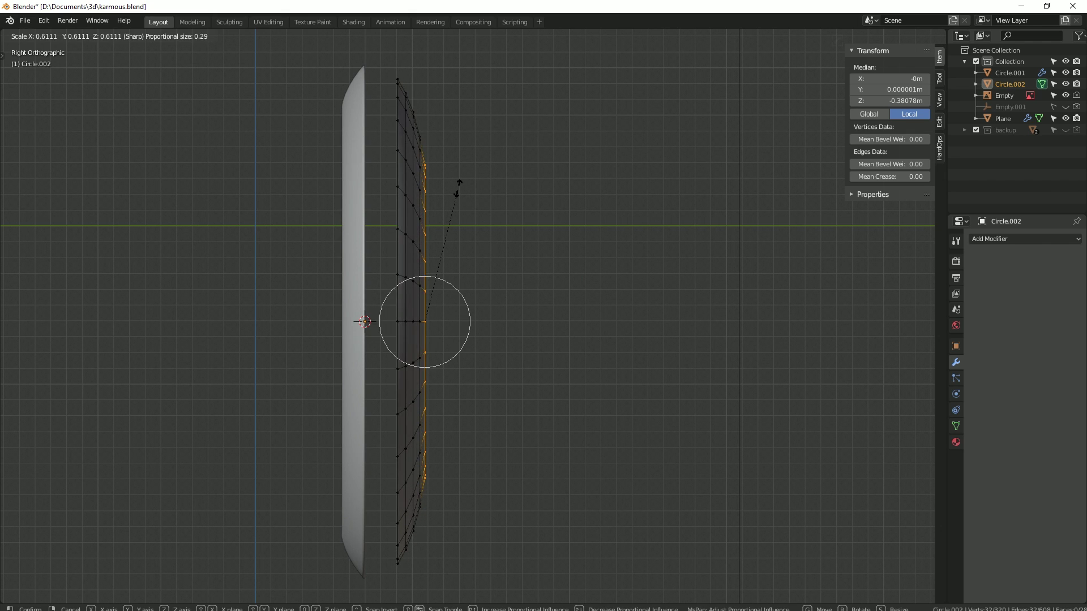
pyautogui.click(459, 187)
# Step: Select the flat inner cap face, undoing an accidental triangulation
pyautogui.press('Tab')
pyautogui.moveTo(456, 187)
pyautogui.mouseDown(button='middle')
pyautogui.moveTo(524, 223)
pyautogui.moveTo(500, 243)
pyautogui.mouseUp(button='middle')
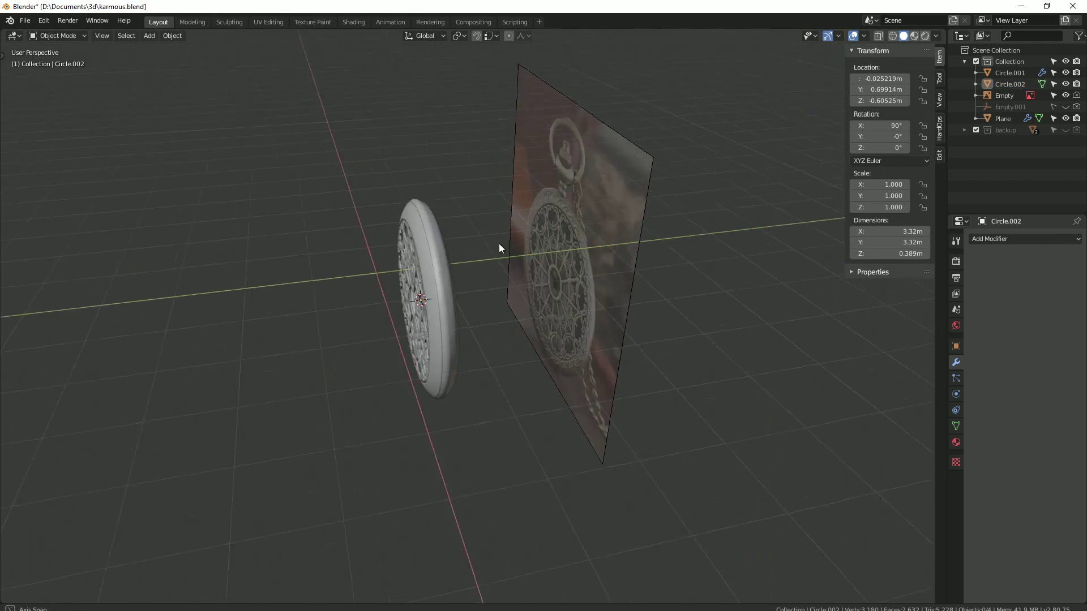
pyautogui.scroll(5, 413, 243)
pyautogui.press('Tab')
pyautogui.moveTo(413, 243)
pyautogui.mouseDown(button='middle')
pyautogui.moveTo(444, 214)
pyautogui.moveTo(475, 253)
pyautogui.mouseUp(button='middle')
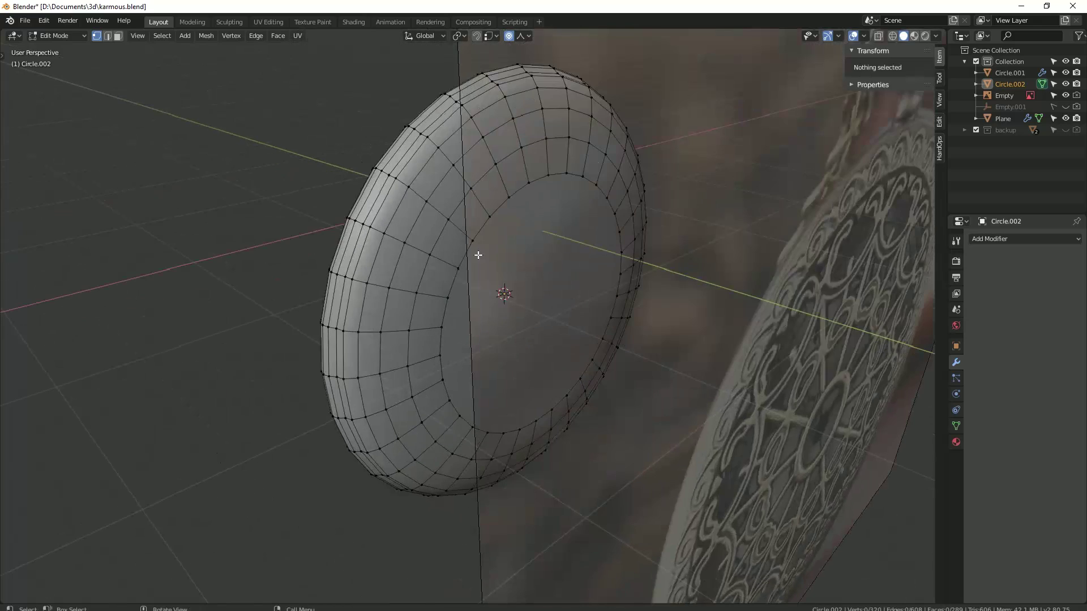
pyautogui.press('3')
pyautogui.click(498, 262)
pyautogui.hotkey('ctrl', 't')
pyautogui.hotkey('ctrl', 'z')
# Step: Delete the cap face and fill the opening using Bridge Edge Loops
pyautogui.scroll(1, 498, 260)
pyautogui.scroll(2, 517, 232)
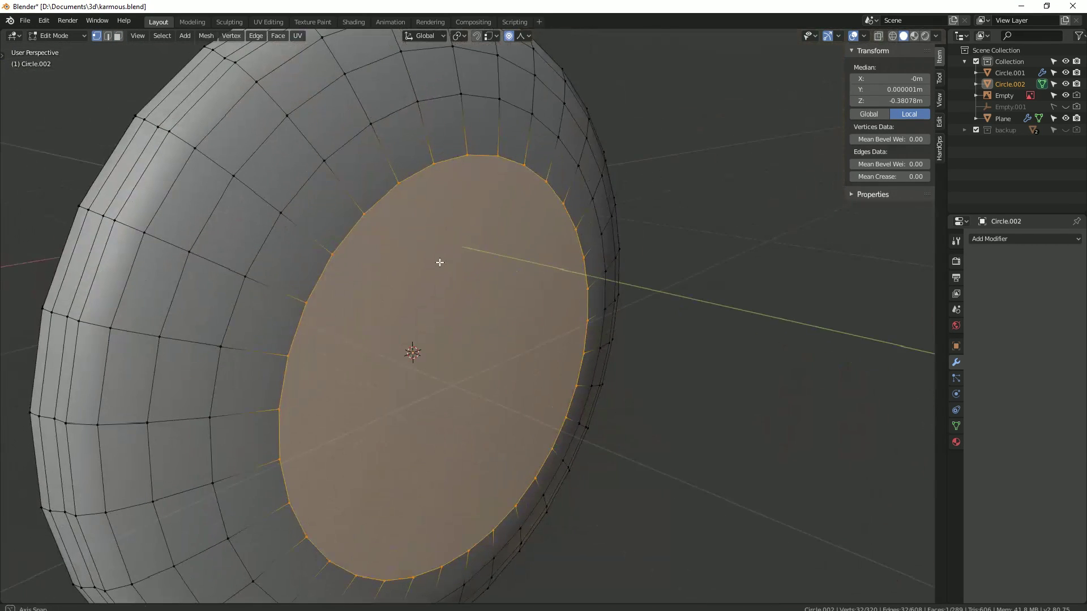
pyautogui.press('1')
pyautogui.press('x')
pyautogui.click(396, 288)
pyautogui.press('F3')
pyautogui.write('Bridge Edge Loops')
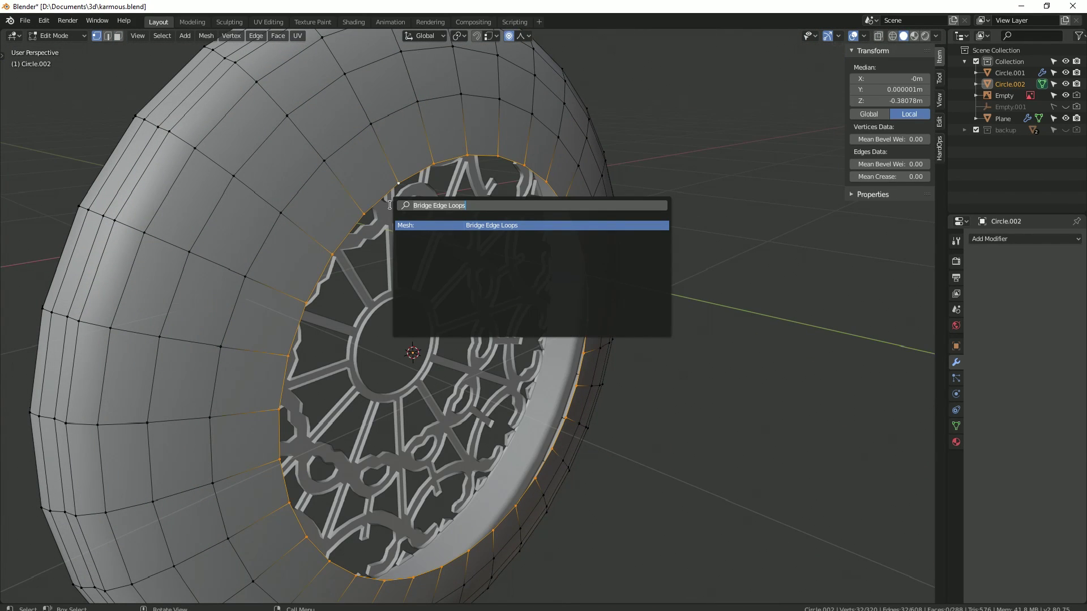
pyautogui.press('Return')
# Step: Isolate the watch case in local view and proportionally push its centre
pyautogui.press('Tab')
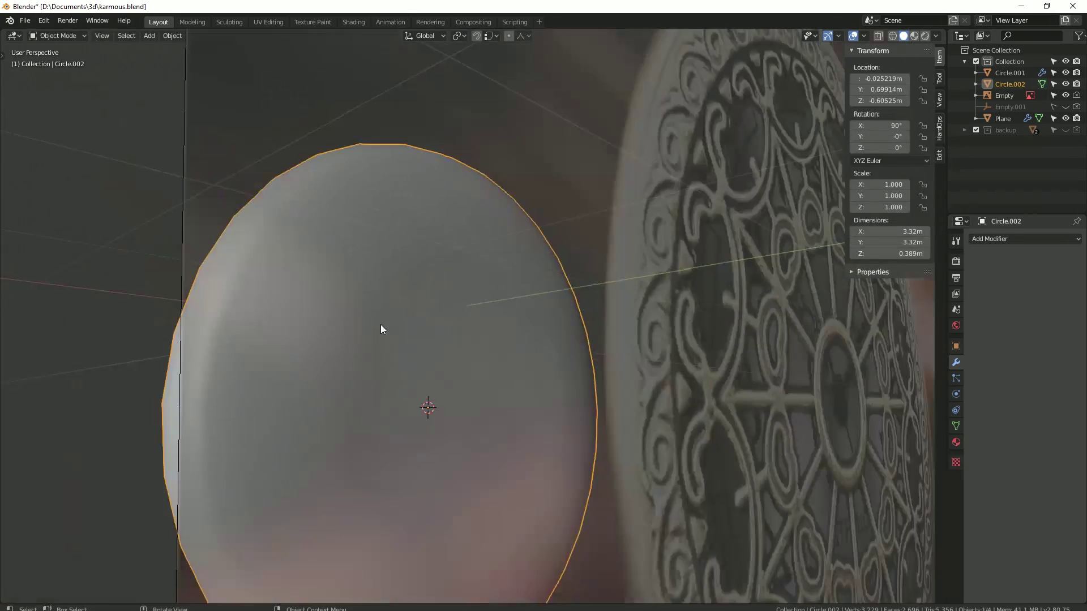
pyautogui.moveTo(381, 324)
pyautogui.mouseDown(button='middle')
pyautogui.moveTo(495, 328)
pyautogui.moveTo(480, 314)
pyautogui.moveTo(595, 321)
pyautogui.moveTo(545, 341)
pyautogui.moveTo(523, 276)
pyautogui.moveTo(508, 319)
pyautogui.mouseUp(button='middle')
pyautogui.click(523, 275)
pyautogui.press('KP_Divide')
pyautogui.press('Tab')
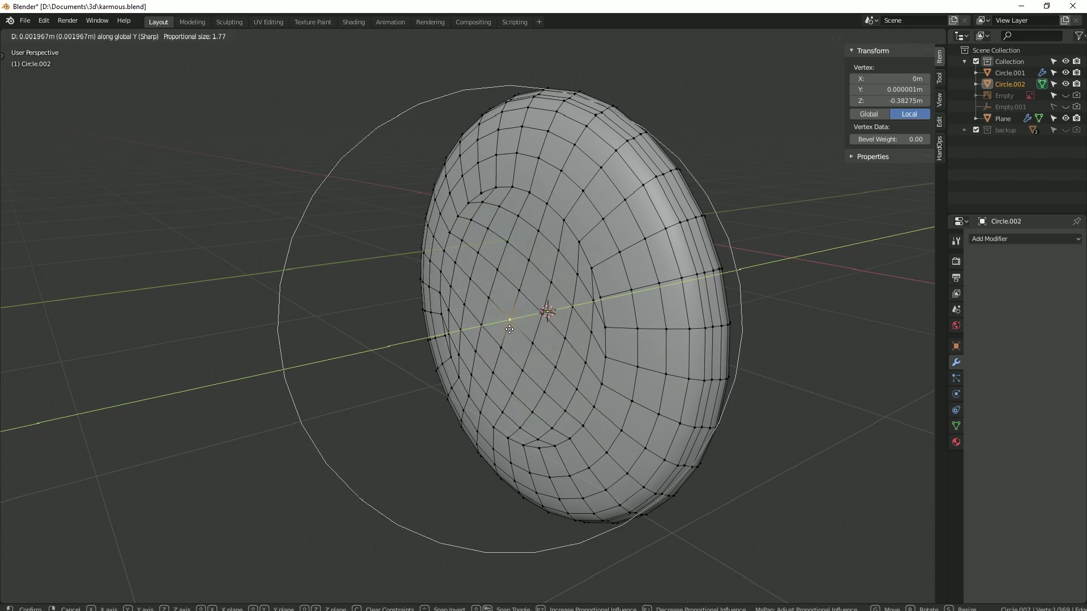
pyautogui.scroll(-3, 509, 329)
pyautogui.scroll(2, 506, 333)
pyautogui.click(496, 342)
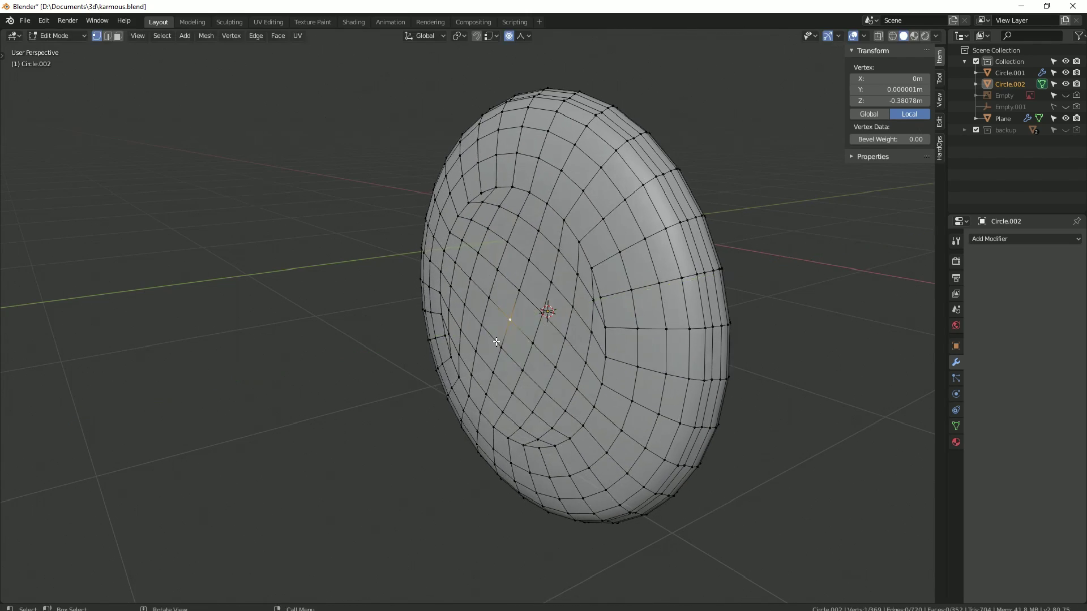
# Step: Select a face at the case centre and grow the selection, viewed from the top
pyautogui.moveTo(497, 342)
pyautogui.mouseDown(button='middle')
pyautogui.moveTo(569, 272)
pyautogui.moveTo(517, 313)
pyautogui.mouseUp(button='middle')
pyautogui.press('h')
pyautogui.press('a')
pyautogui.hotkey('alt', 'a')
pyautogui.click(517, 313)
pyautogui.press('ctrl+KP_Add')
pyautogui.press('KP_7')
pyautogui.scroll(3, 573, 299)
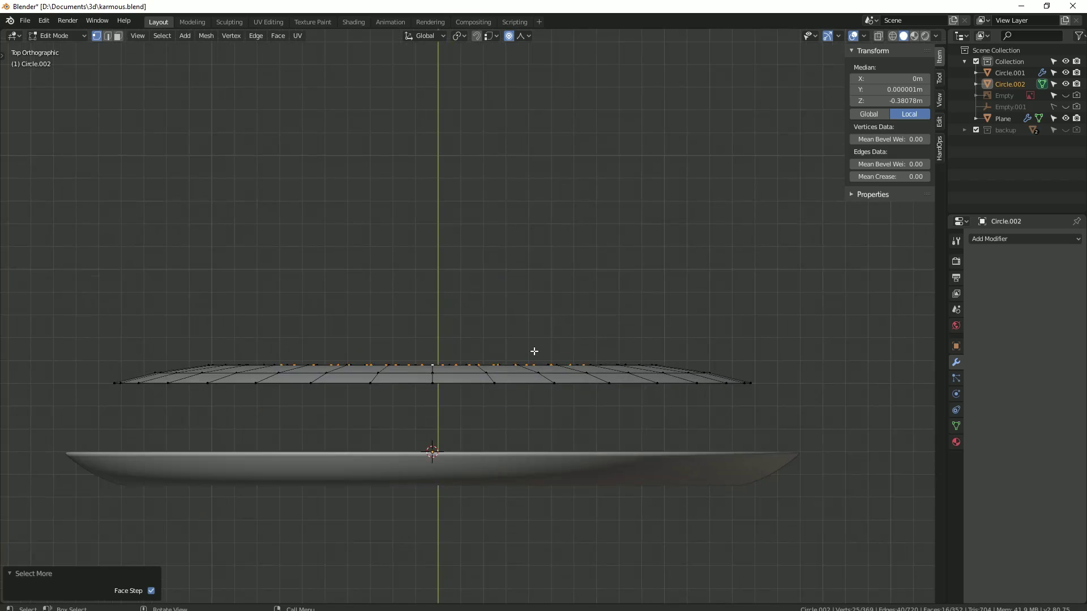
# Step: Move the centre faces outward along Y, then the shrunken inner set further to dome the back
pyautogui.press('g')
pyautogui.press('y')
pyautogui.scroll(1, 548, 332)
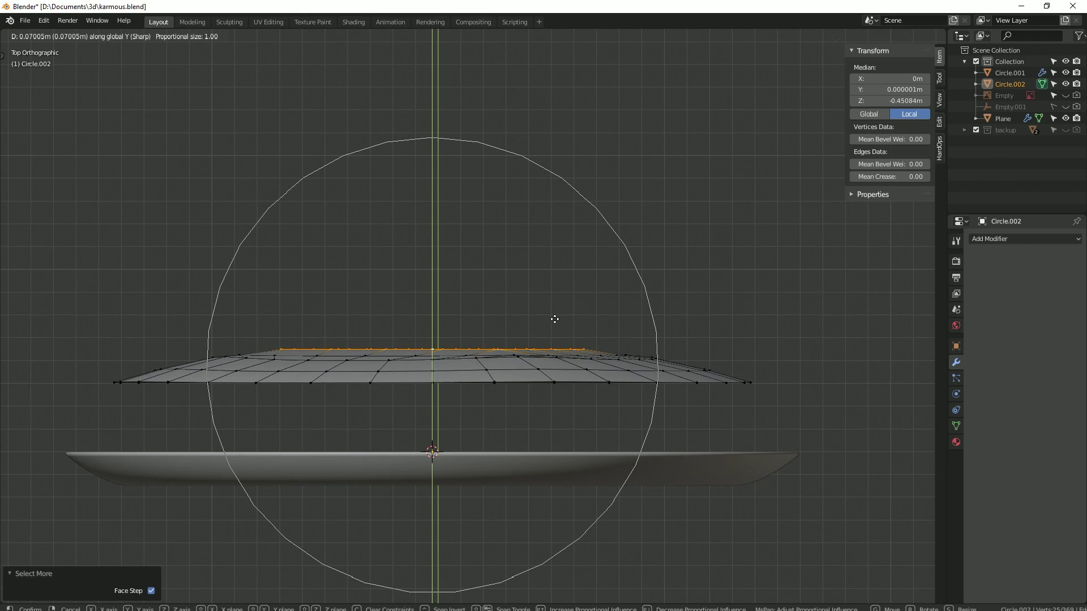
pyautogui.click(554, 320)
pyautogui.press('ctrl+KP_Subtract')
pyautogui.press('g')
pyautogui.press('y')
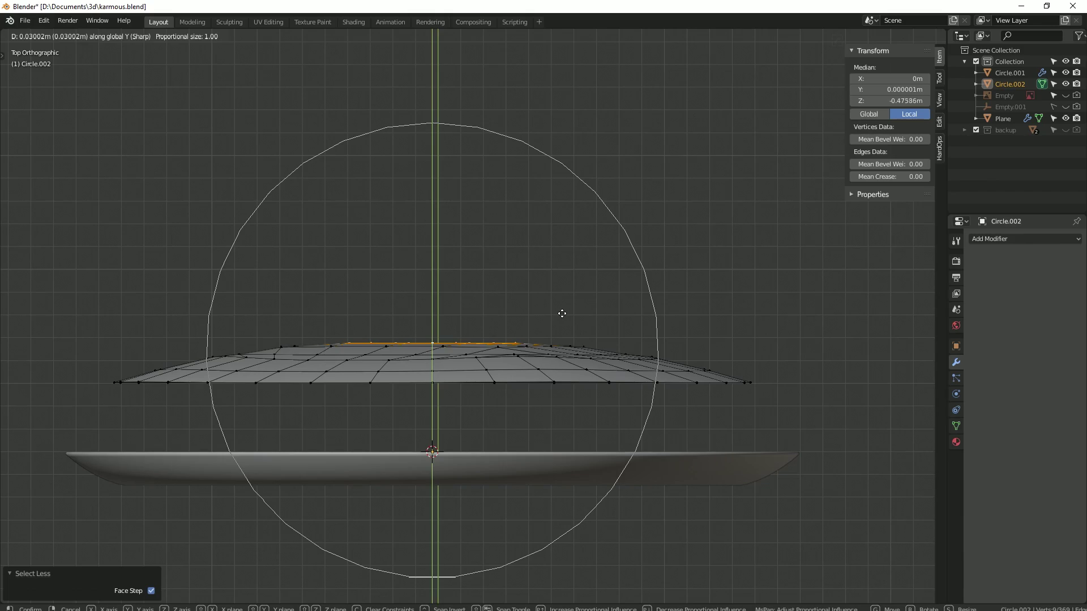
pyautogui.click(562, 314)
pyautogui.press('Tab')
pyautogui.moveTo(487, 354)
pyautogui.mouseDown(button='middle')
pyautogui.moveTo(609, 330)
pyautogui.moveTo(602, 369)
pyautogui.moveTo(420, 395)
pyautogui.moveTo(386, 274)
pyautogui.moveTo(410, 332)
pyautogui.moveTo(375, 398)
pyautogui.mouseUp(button='middle')
pyautogui.scroll(3, 579, 323)
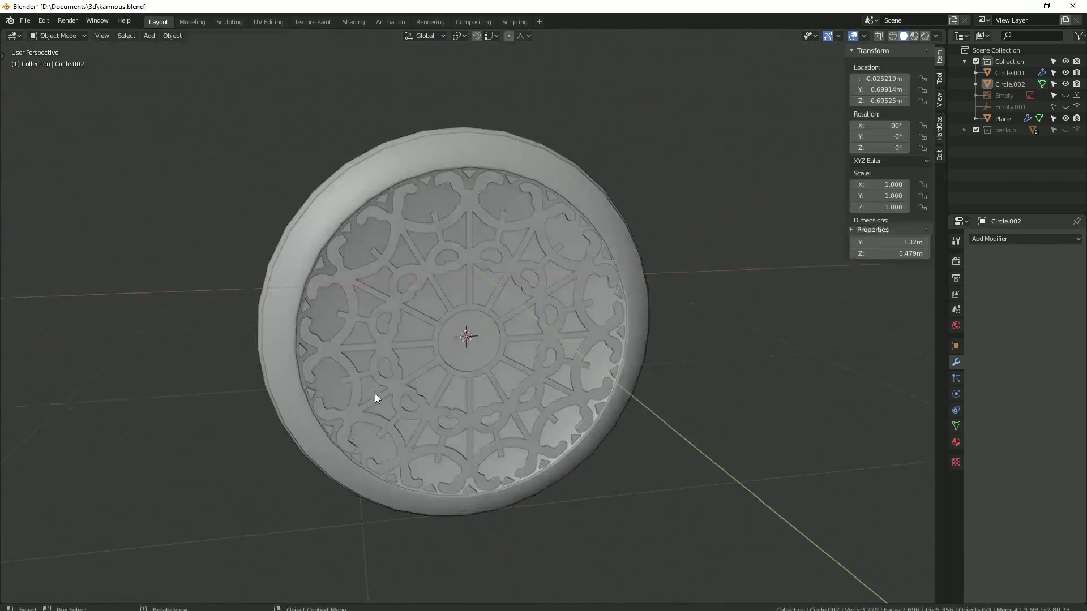
# Step: Unhide the reference image and compare it with the case from the front using see-through shading
pyautogui.press('KP_1')
pyautogui.hotkey('alt', 'h')
pyautogui.hotkey('alt', 'z')
pyautogui.scroll(5, 378, 383)
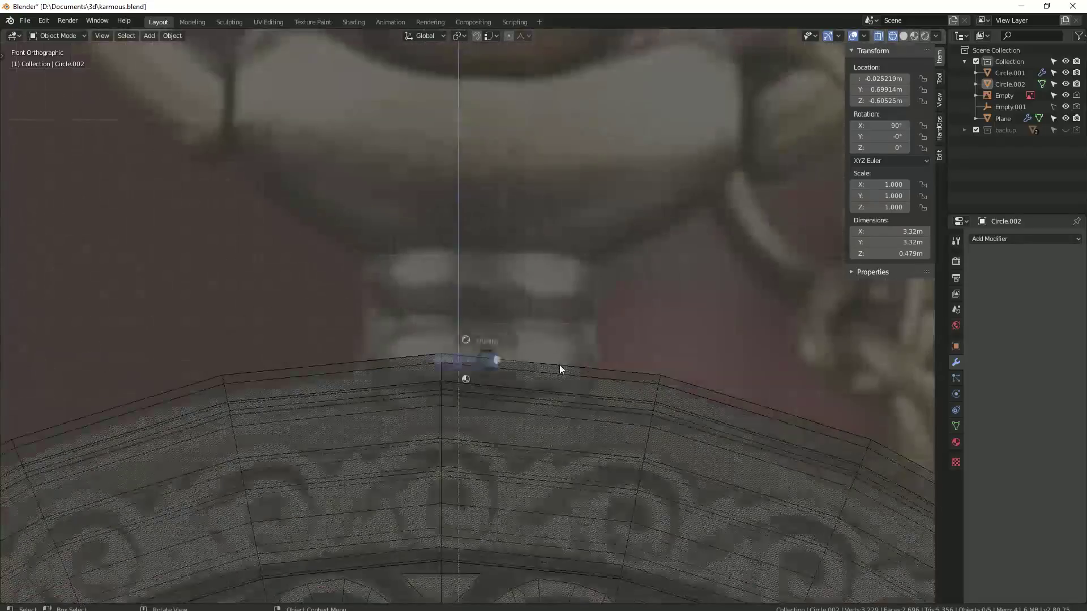
pyautogui.hotkey('alt', 'z')
pyautogui.moveTo(559, 366)
pyautogui.mouseDown(button='middle')
pyautogui.moveTo(430, 339)
pyautogui.moveTo(396, 396)
pyautogui.mouseUp(button='middle')
pyautogui.press('Tab')
pyautogui.press('KP_1')
pyautogui.scroll(-3, 364, 428)
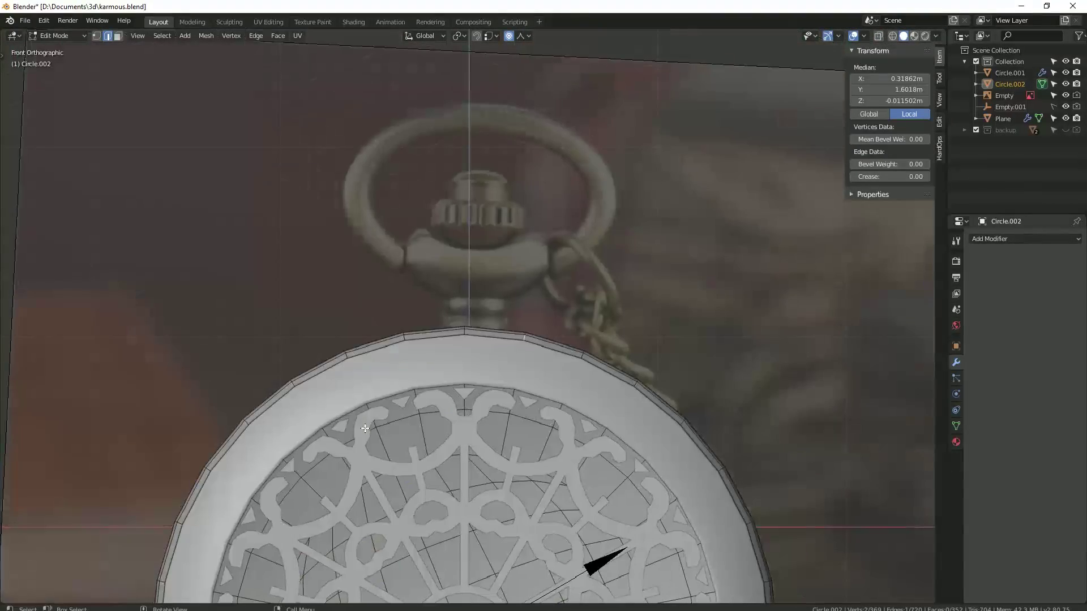
# Step: Select the top vertex of the case rim to locate where the crown sits
pyautogui.press('1')
pyautogui.click(464, 329)
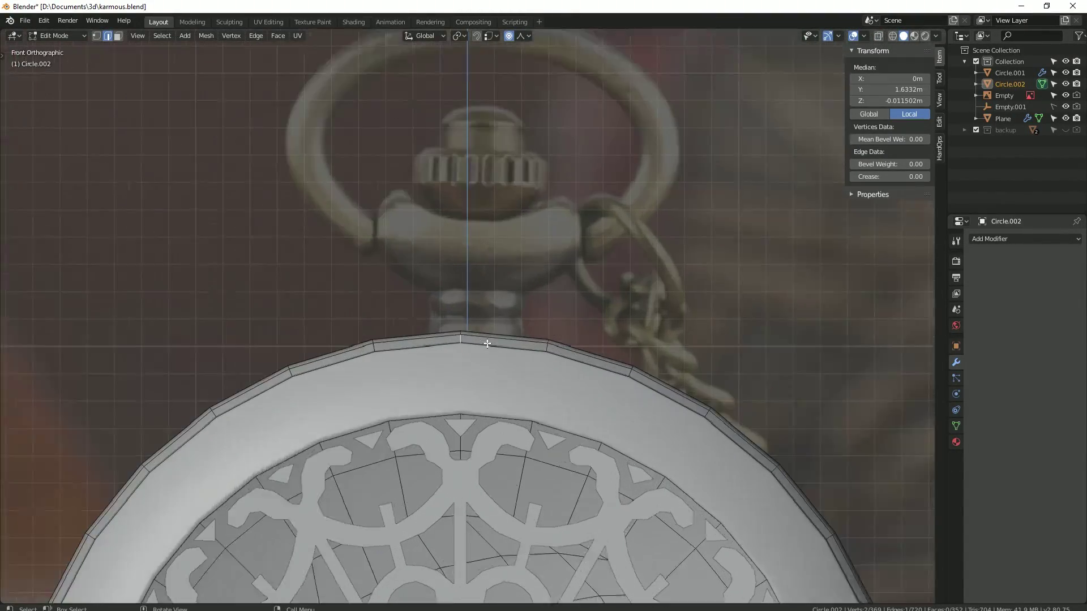
pyautogui.scroll(2, 452, 347)
pyautogui.moveTo(453, 348); pyautogui.dragTo(438, 538, button='middle')
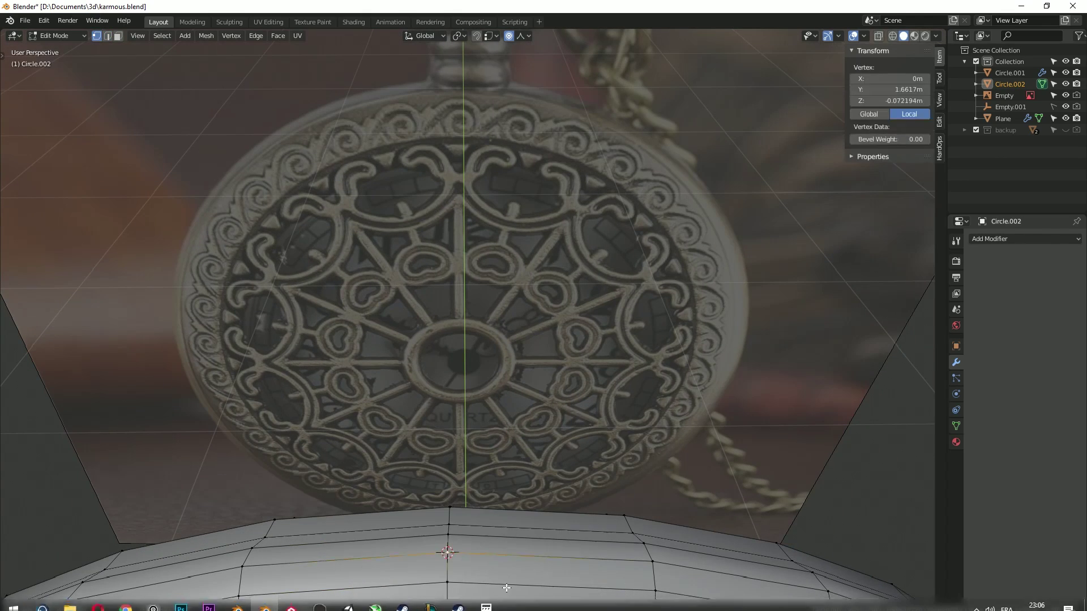
pyautogui.press('Tab')
pyautogui.press('KP_1')
pyautogui.scroll(3, 463, 304)
# Step: Slide the reference image empty along X to align it with the case
pyautogui.hotkey('shift', 'a')
pyautogui.press('Escape')
pyautogui.scroll(-3, 643, 226)
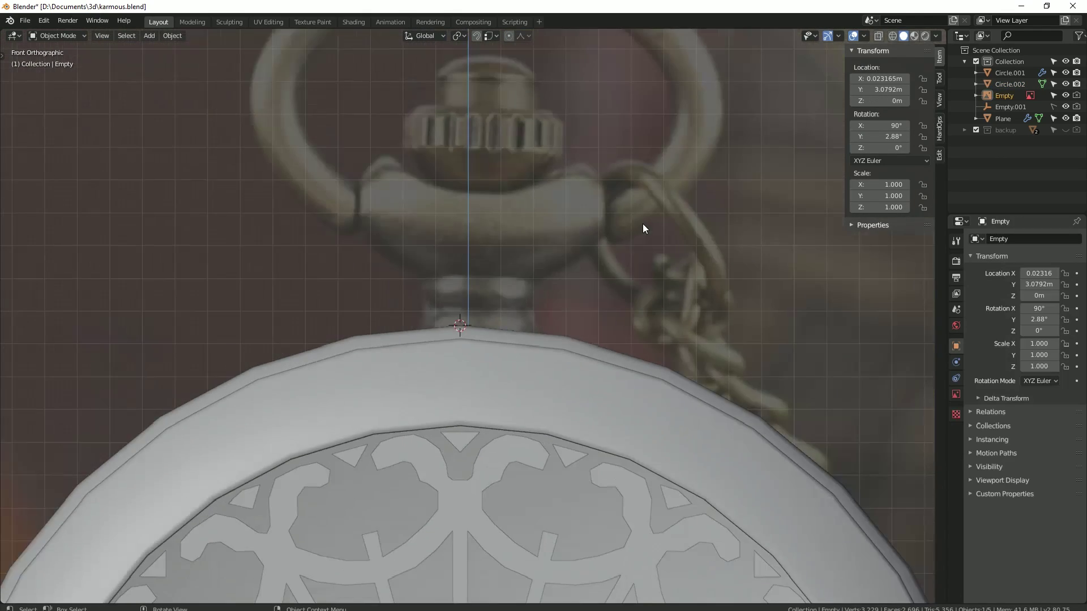
pyautogui.click(611, 253)
pyautogui.scroll(4, 572, 259)
pyautogui.press('g')
pyautogui.press('x')
pyautogui.click(551, 271)
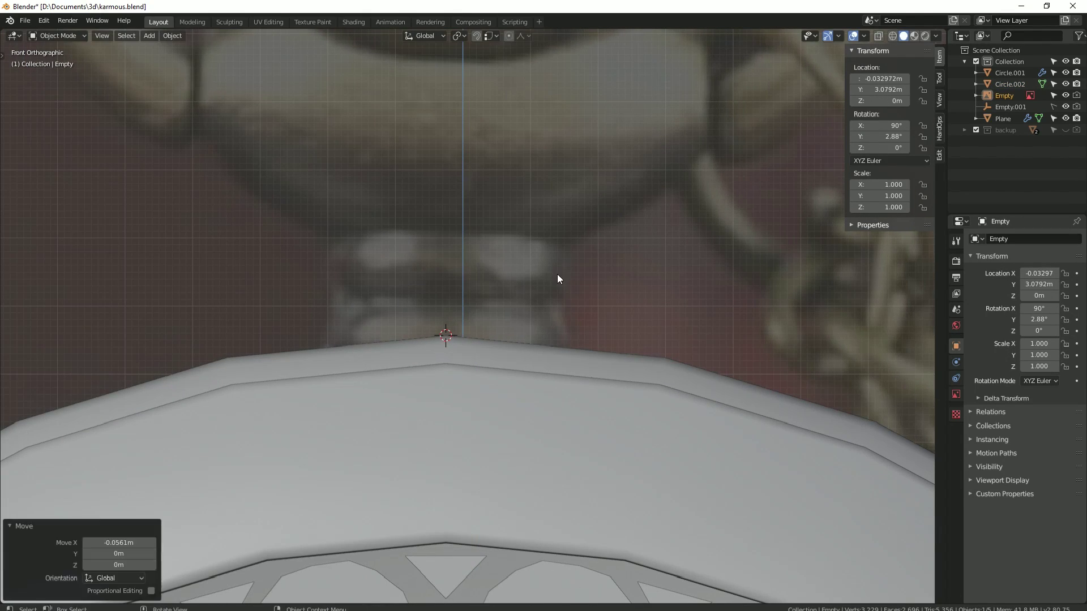
# Step: Add a mesh circle and shrink it to the crown base size
pyautogui.hotkey('shift', 'a')
pyautogui.click(609, 300)
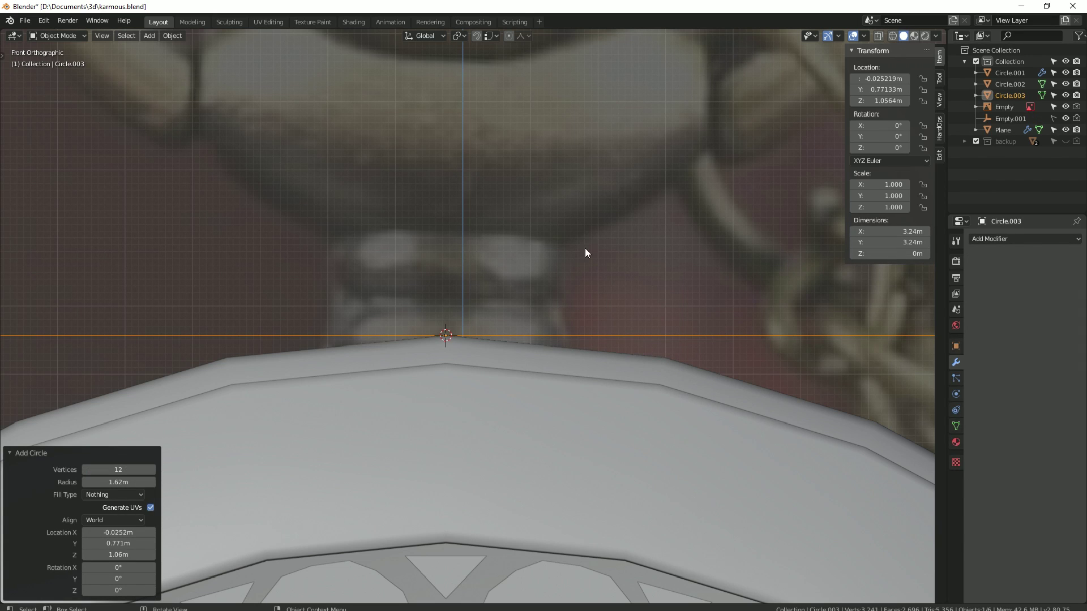
pyautogui.press('Tab')
pyautogui.press('s')
pyautogui.press('Return')
pyautogui.press('s')
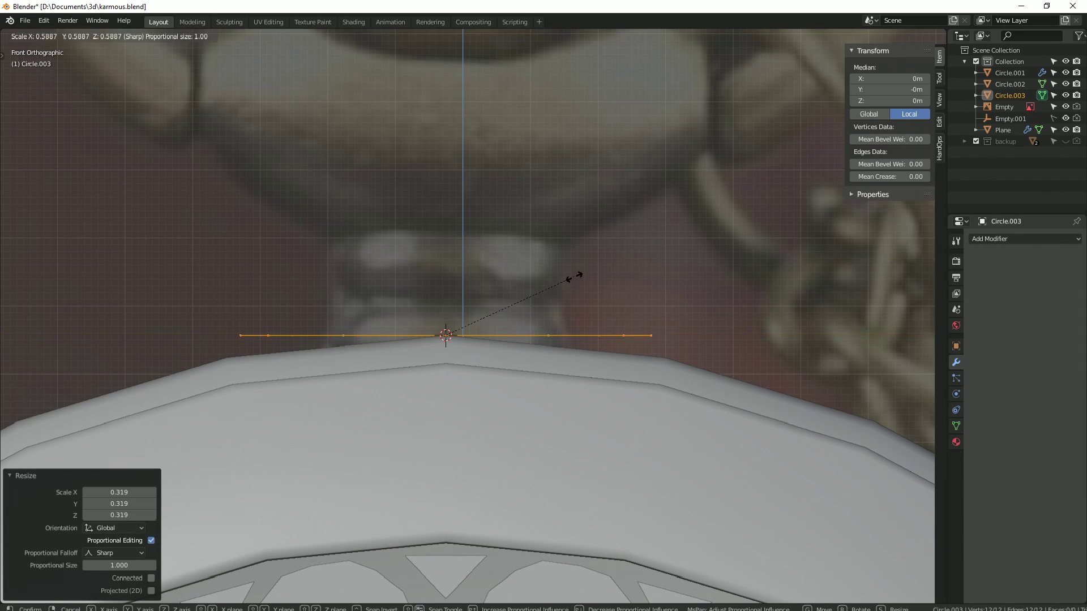
pyautogui.click(536, 294)
# Step: Lower the circle along Z onto the top of the case rim
pyautogui.press('a')
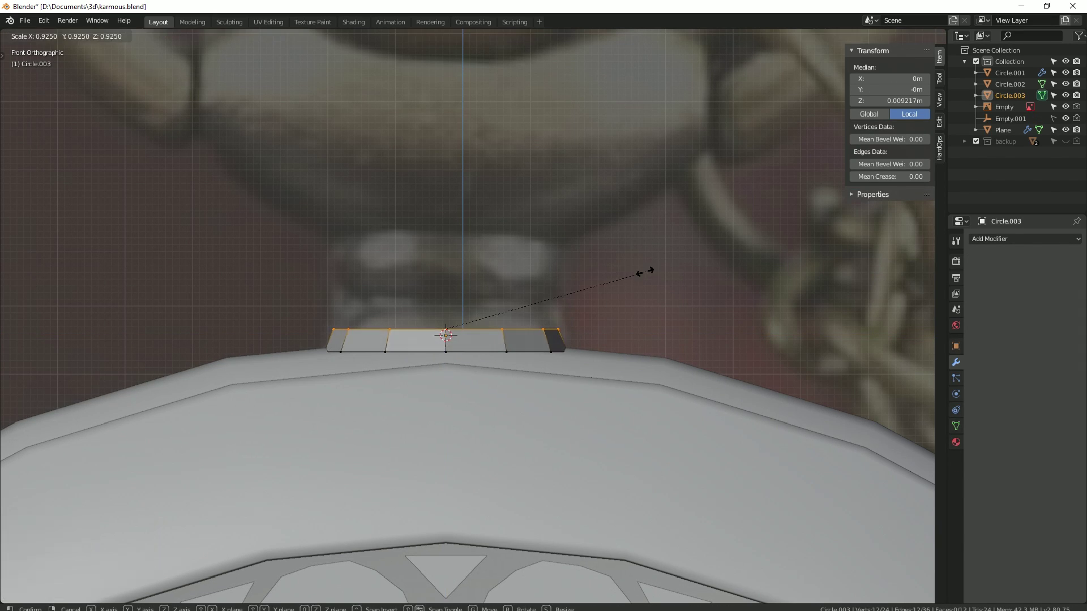
pyautogui.press('g')
pyautogui.press('z')
pyautogui.click(646, 292)
pyautogui.moveTo(646, 292); pyautogui.dragTo(565, 320, button='middle')
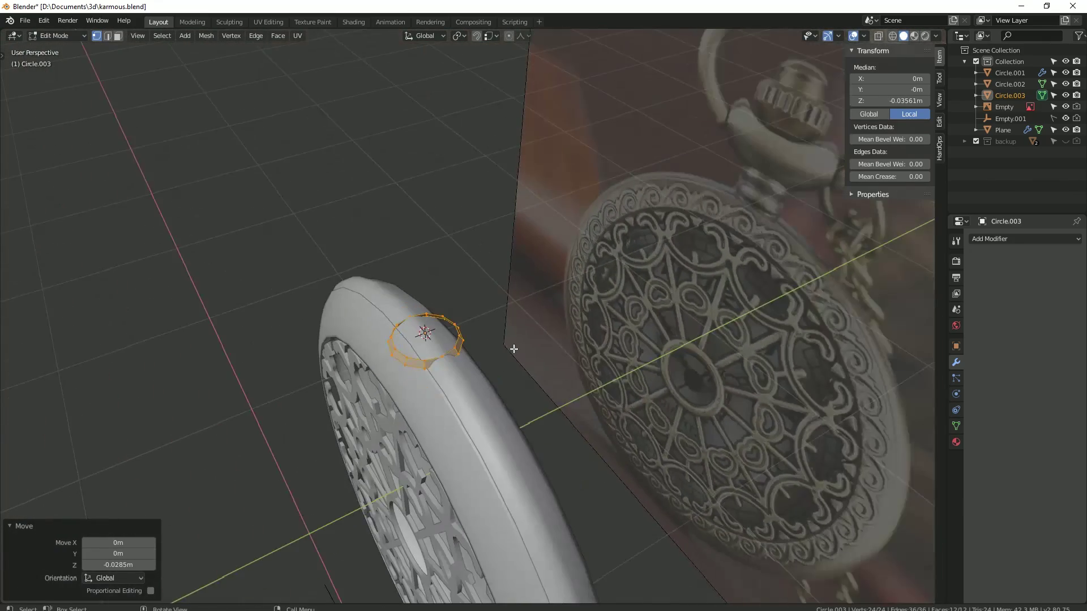
pyautogui.scroll(2, 565, 320)
# Step: Raise the crown's top loop into position, checked in front view
pyautogui.press('s')
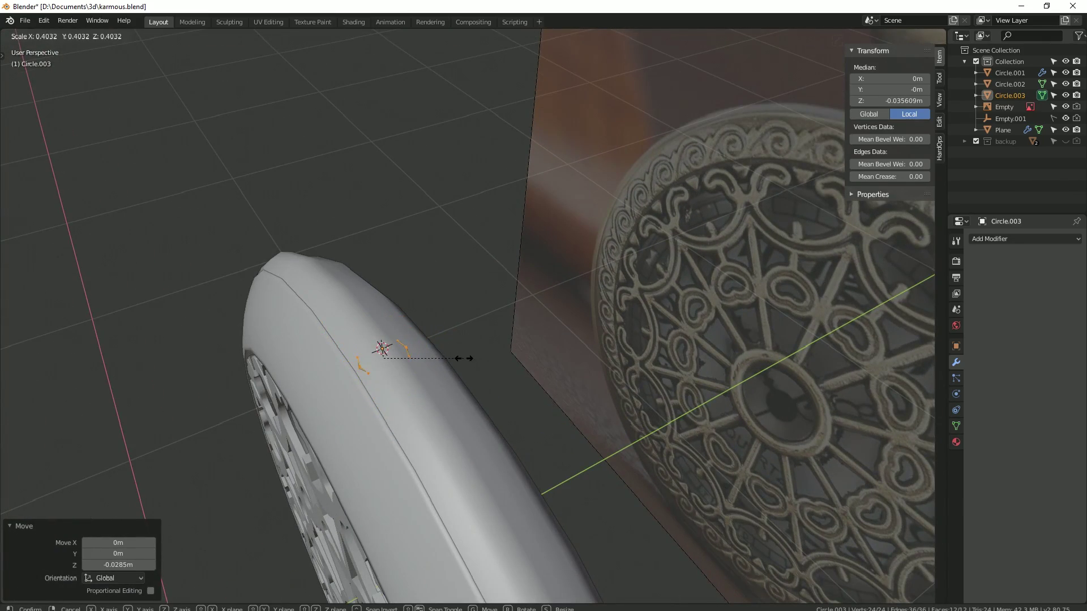
pyautogui.press('Escape')
pyautogui.press('KP_1')
pyautogui.scroll(3, 440, 371)
pyautogui.scroll(2, 431, 352)
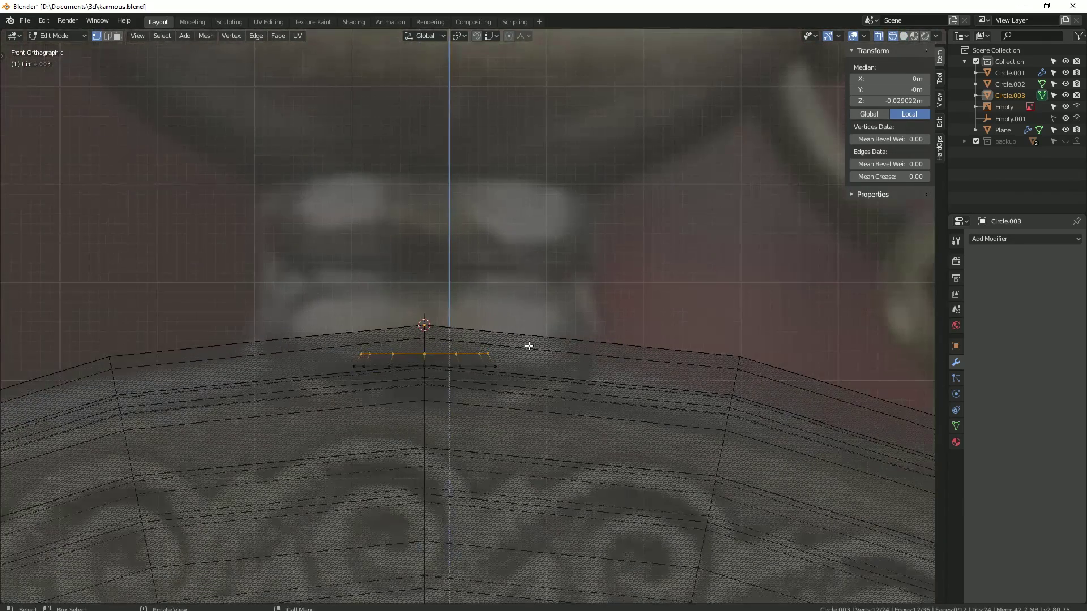
pyautogui.click(531, 288)
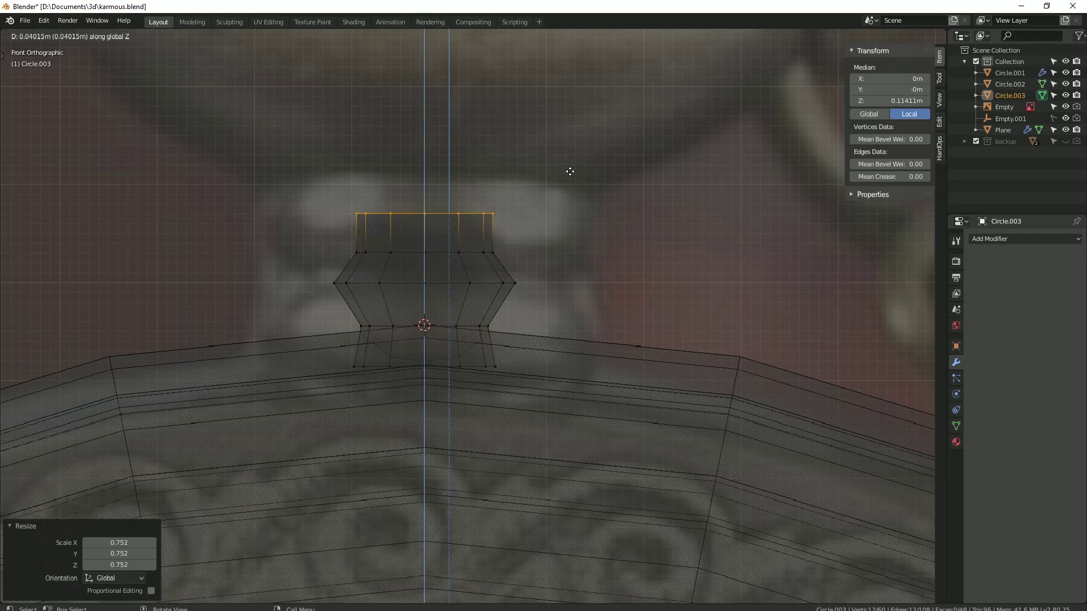
pyautogui.click(570, 172)
# Step: Bevel the crown's middle loop into a band and nudge it slightly down
pyautogui.keyDown('alt'); pyautogui.click(581, 291); pyautogui.keyUp('alt')
pyautogui.hotkey('ctrl', 'b')
pyautogui.press('g')
pyautogui.press('z')
pyautogui.click(597, 306)
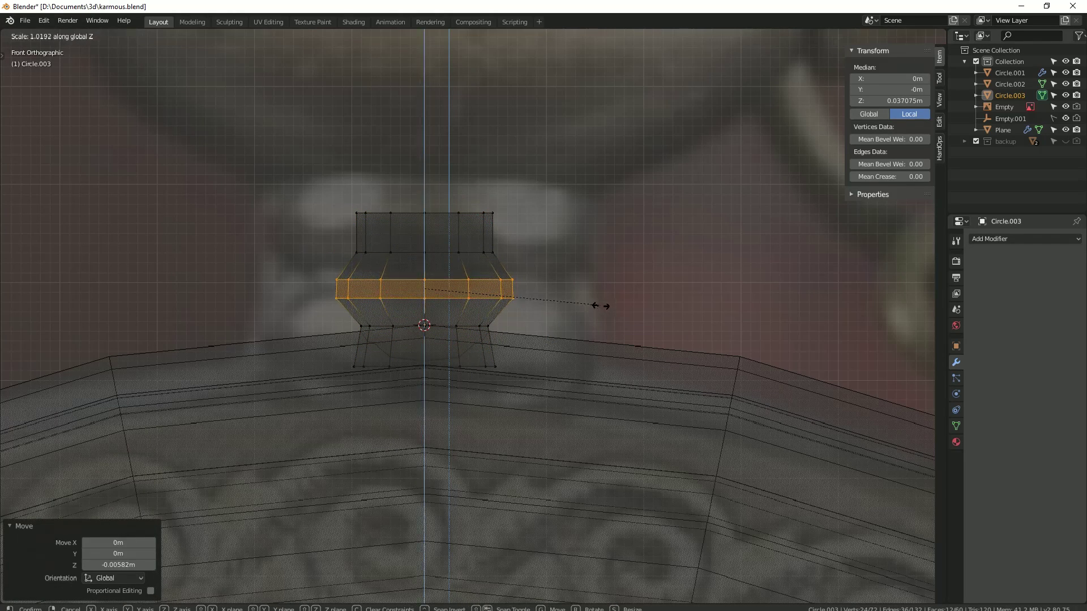
pyautogui.press('Escape')
pyautogui.keyDown('alt'); pyautogui.click(504, 224); pyautogui.keyUp('alt')
# Step: Extrude and widen the top loop, raise it along Z, and scale it to 0.8
pyautogui.press('e')
pyautogui.press('s')
pyautogui.click(609, 252)
pyautogui.press('g')
pyautogui.press('z')
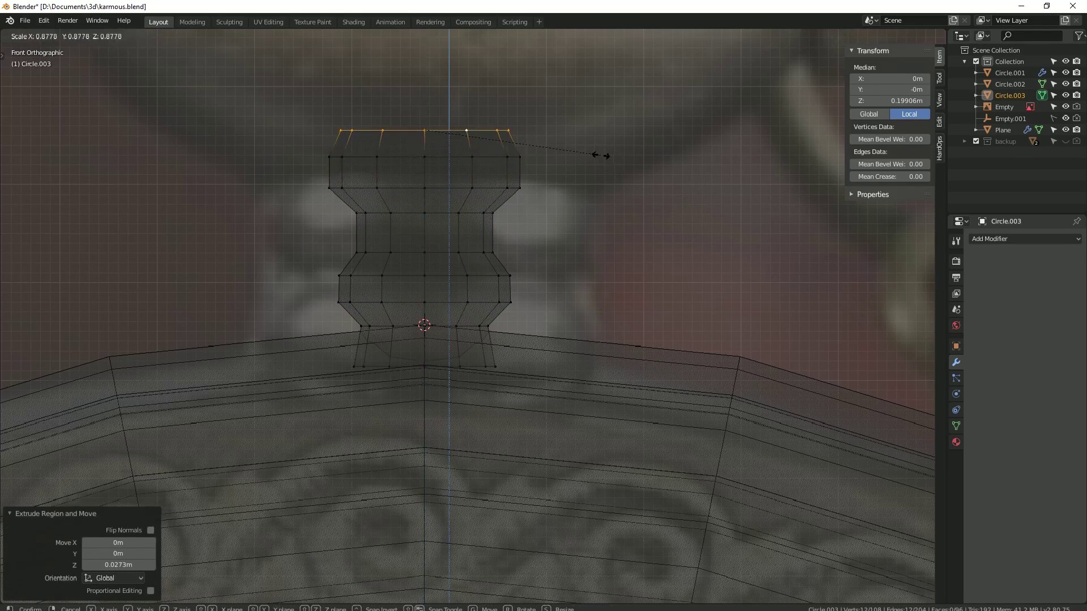
pyautogui.write('.8')
pyautogui.press('Return')
pyautogui.scroll(-6, 575, 315)
pyautogui.scroll(4, 517, 396)
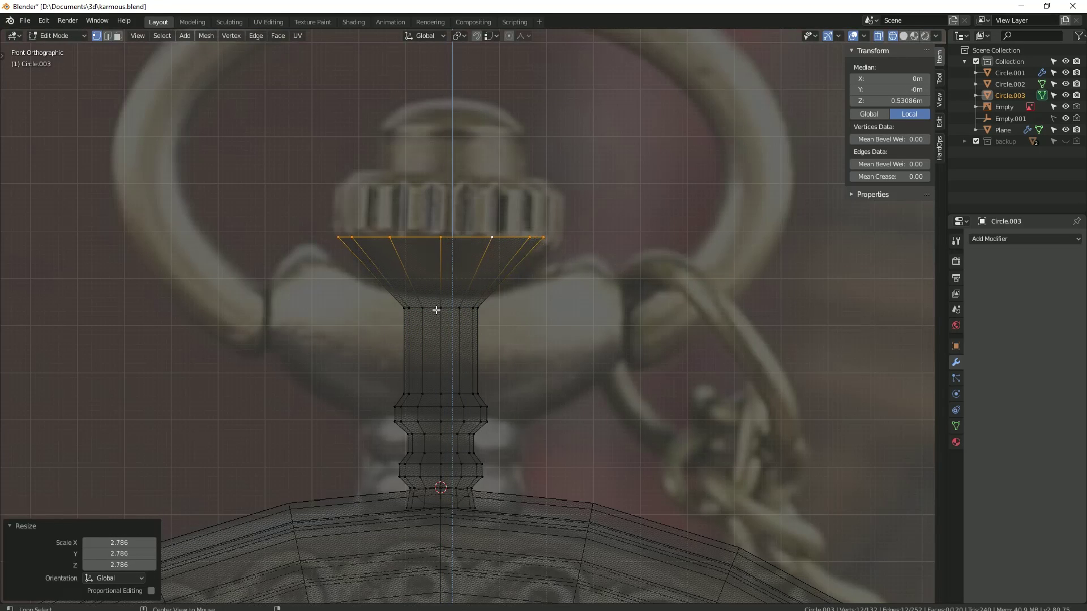
pyautogui.scroll(3, 476, 396)
pyautogui.scroll(1, 454, 383)
# Step: Extrude the top loop upward several more times to form the cap
pyautogui.press('e')
pyautogui.press('z')
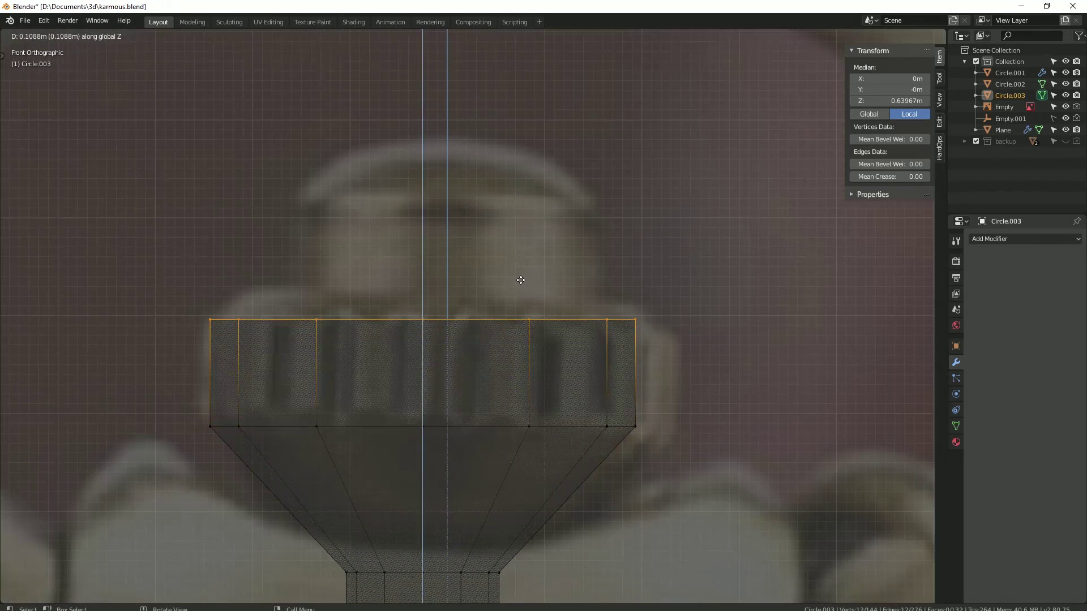
pyautogui.click(637, 264)
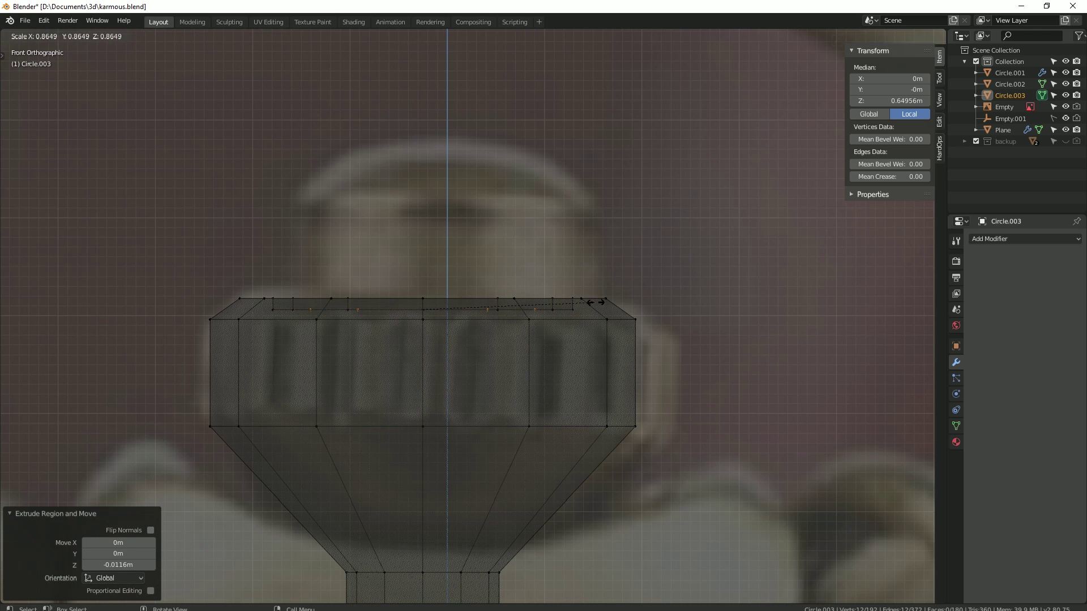
pyautogui.click(594, 303)
pyautogui.press('e')
pyautogui.press('z')
pyautogui.click(647, 201)
pyautogui.press('e')
pyautogui.press('z')
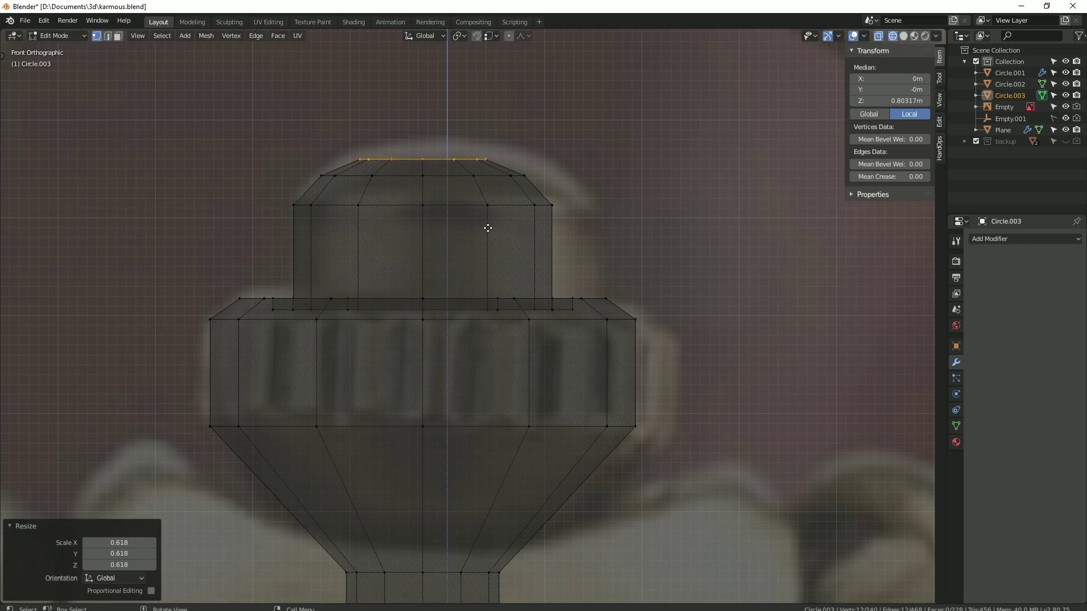
pyautogui.press('Tab')
# Step: Mark the selected crown edge loops as sharp
pyautogui.moveTo(493, 216); pyautogui.dragTo(474, 393, button='middle')
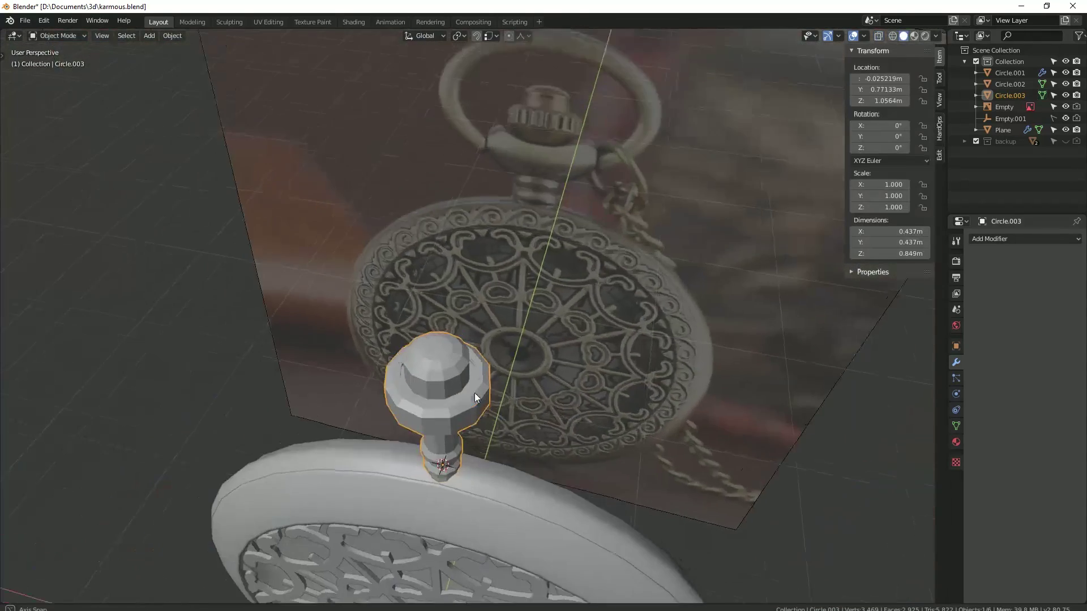
pyautogui.press('q')
pyautogui.click(440, 324)
pyautogui.moveTo(439, 324)
pyautogui.mouseDown(button='middle')
pyautogui.moveTo(506, 304)
pyautogui.moveTo(431, 339)
pyautogui.mouseUp(button='middle')
pyautogui.press('Tab')
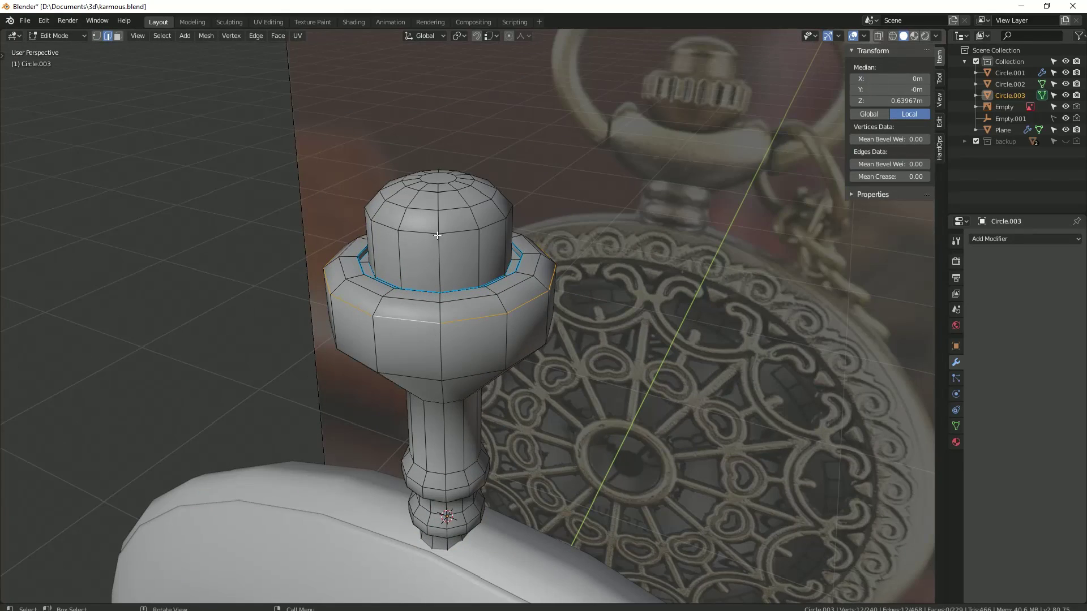
pyautogui.scroll(4, 421, 321)
pyautogui.scroll(2, 429, 297)
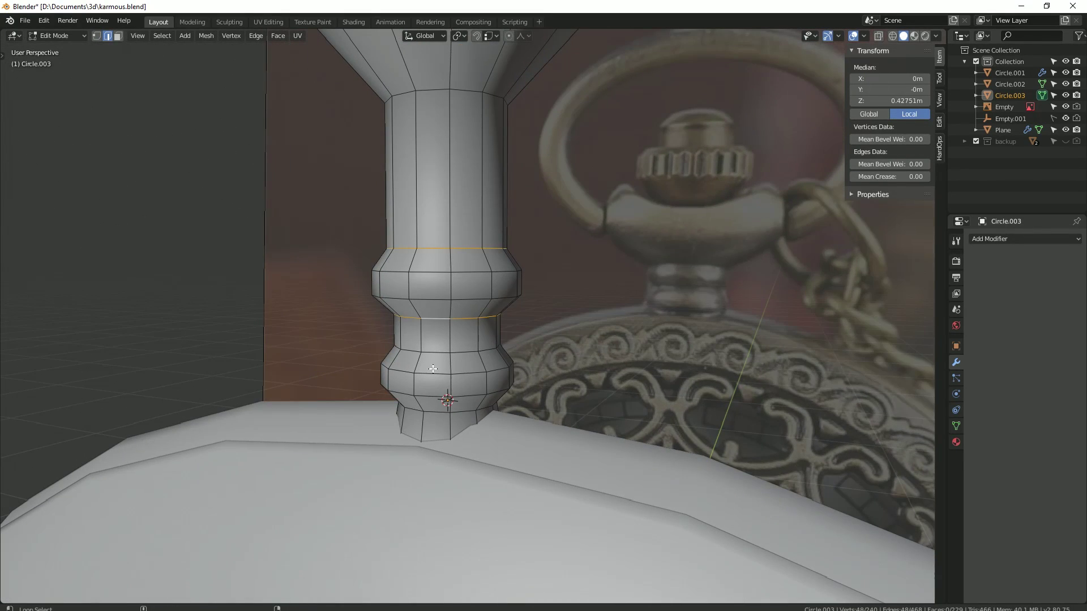
pyautogui.hotkey('ctrl', 'e')
pyautogui.click(391, 405)
pyautogui.scroll(-5, 379, 389)
pyautogui.moveTo(378, 389)
pyautogui.mouseDown(button='middle')
pyautogui.moveTo(511, 366)
pyautogui.moveTo(478, 278)
pyautogui.moveTo(441, 238)
pyautogui.mouseUp(button='middle')
# Step: Clear the seam from the funnel-base loop and one other loop
pyautogui.hotkey('alt', 'a')
pyautogui.keyDown('alt'); pyautogui.click(478, 279); pyautogui.keyUp('alt')
pyautogui.keyDown('alt'); pyautogui.click(492, 201); pyautogui.keyUp('alt')
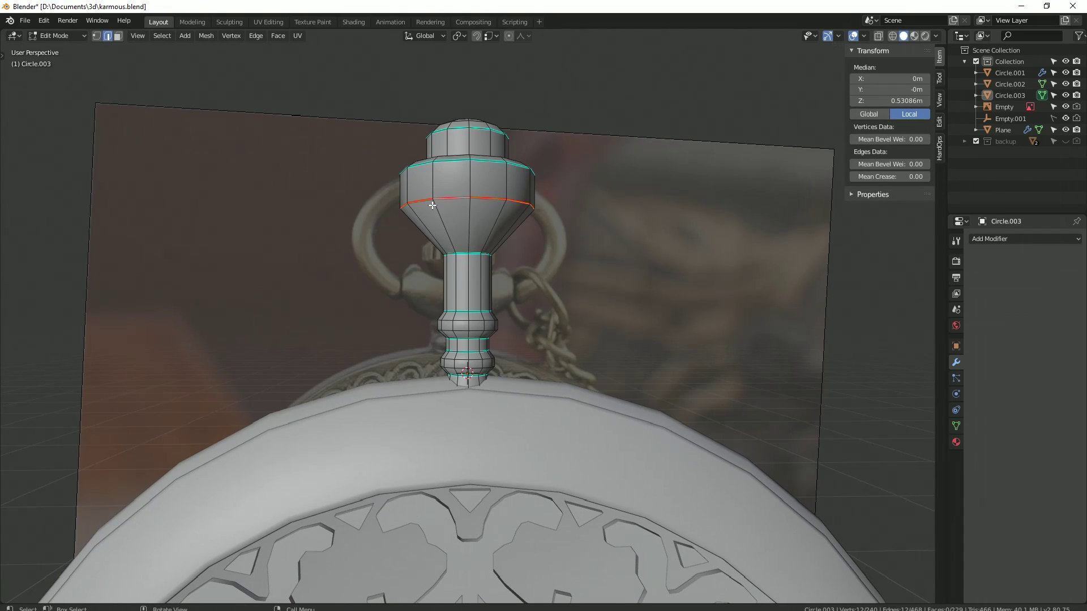
pyautogui.hotkey('ctrl', 'e')
pyautogui.click(419, 232)
# Step: Recalculate the crown's normals outward and check it against the reference in see-through front view
pyautogui.press('KP_1')
pyautogui.scroll(3, 430, 221)
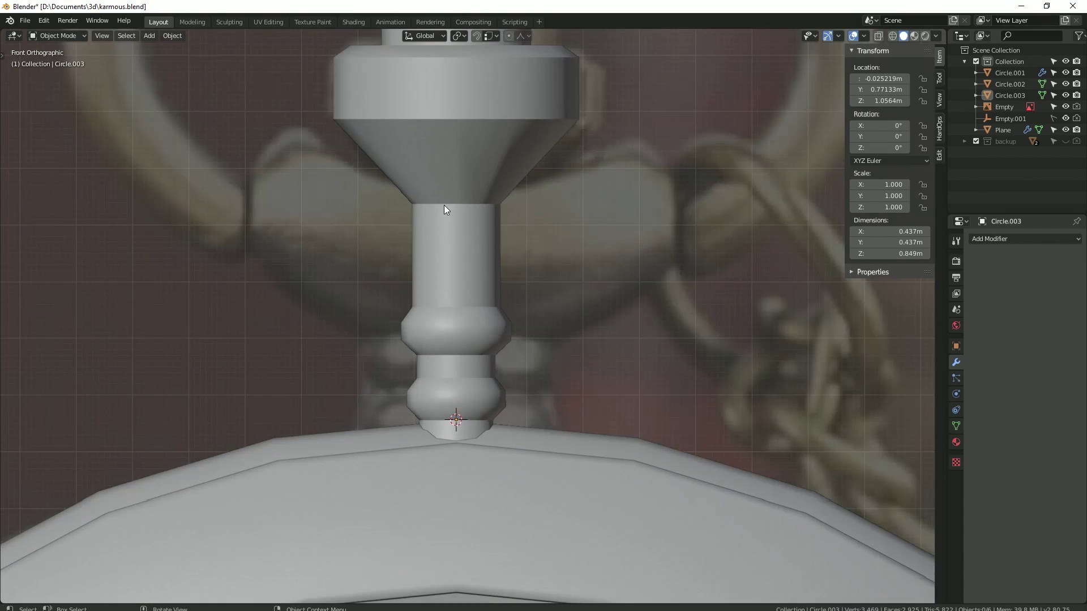
pyautogui.press('Tab')
pyautogui.hotkey('alt', 'z')
pyautogui.hotkey('alt', 'z')
pyautogui.press('Tab')
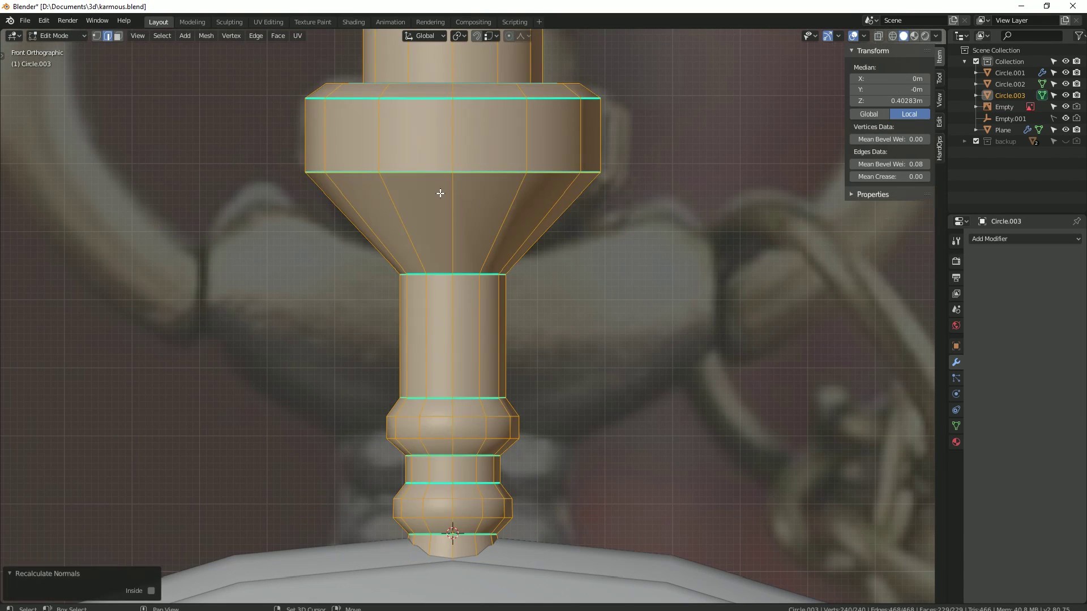
pyautogui.press('Tab')
pyautogui.hotkey('alt', 'z')
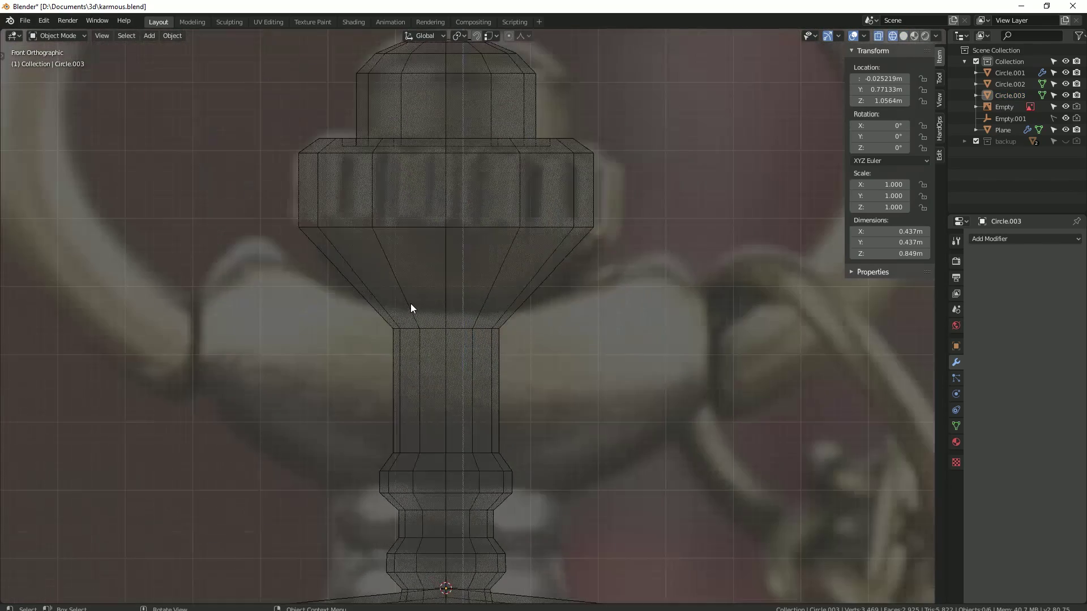
pyautogui.scroll(-3, 409, 304)
pyautogui.hotkey('alt', 'z')
pyautogui.scroll(-1, 513, 287)
pyautogui.hotkey('alt', 'z')
pyautogui.scroll(-1, 385, 290)
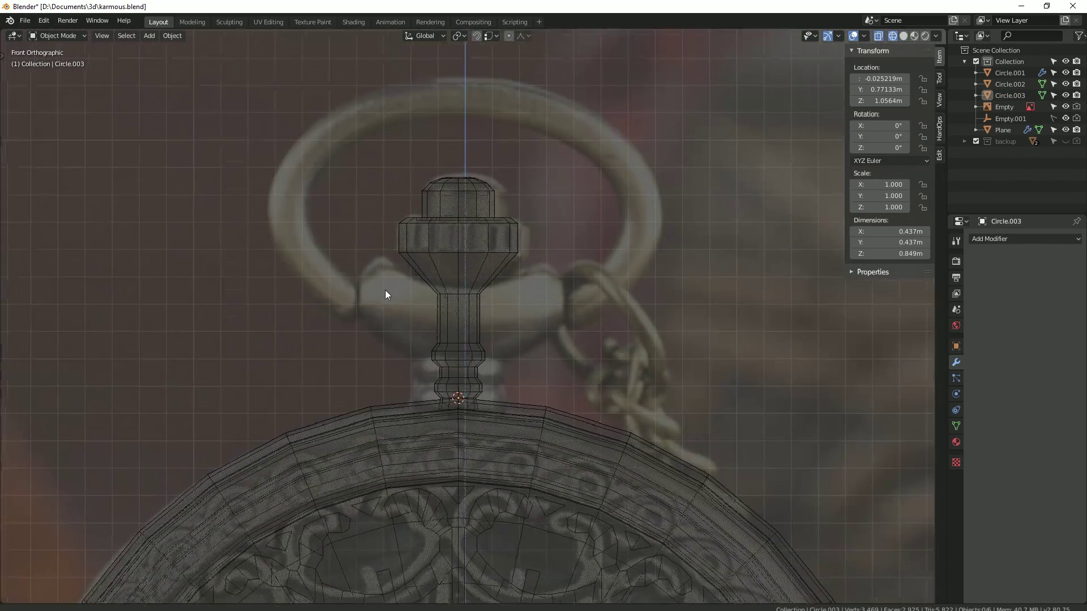
pyautogui.hotkey('shift', 'a')
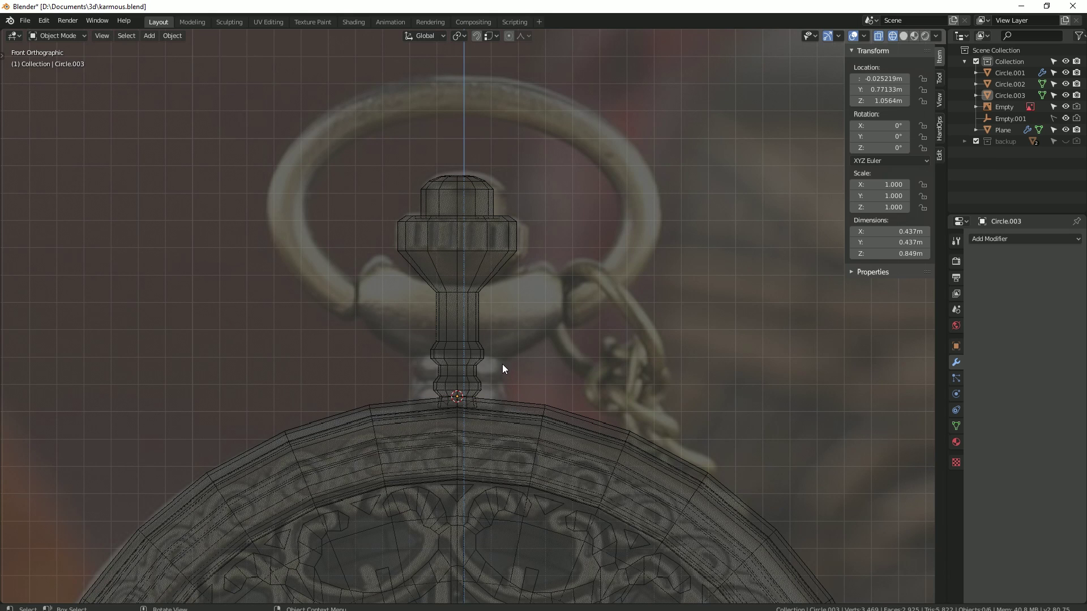
# Step: Add a level-2 subdivided cube at the crown, shrink it and position it
pyautogui.hotkey('shift', 'a')
pyautogui.click(541, 374)
pyautogui.hotkey('ctrl', '2')
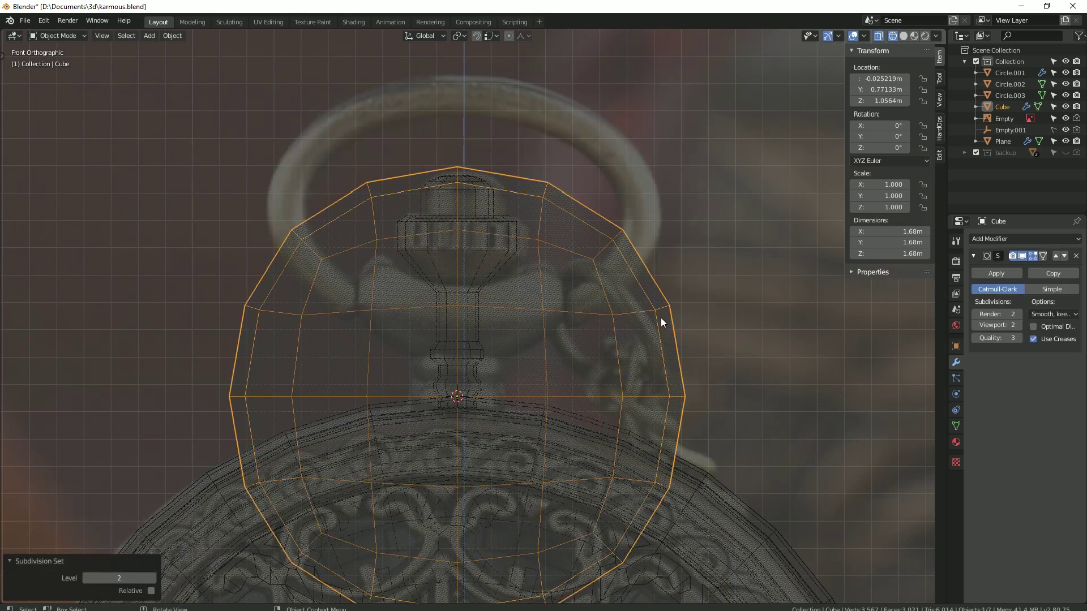
pyautogui.press('s')
pyautogui.click(613, 334)
pyautogui.press('g')
pyautogui.press('z')
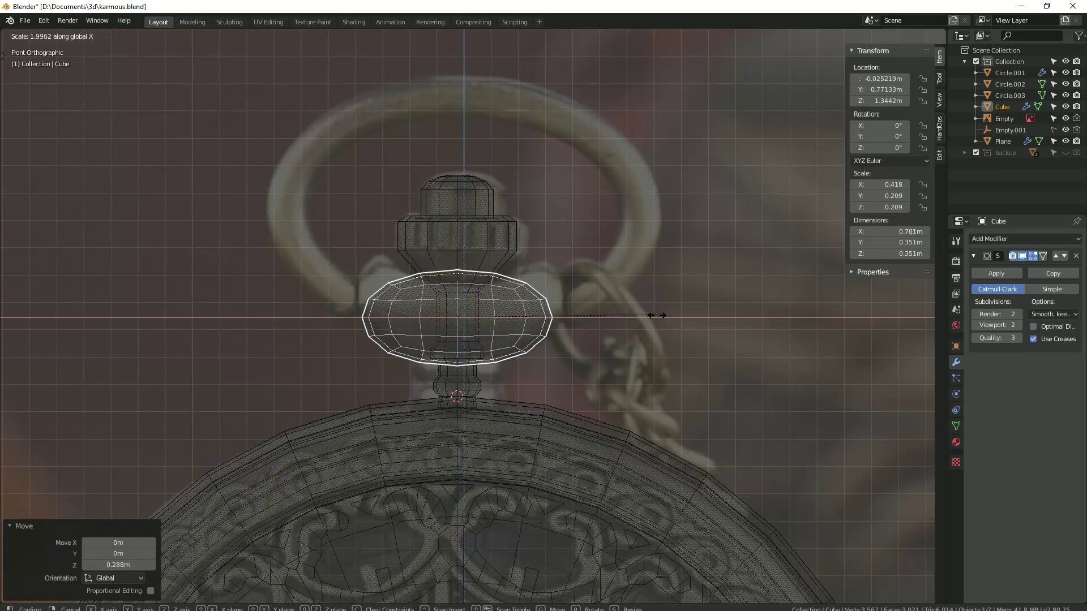
pyautogui.click(673, 308)
# Step: Add a centred vertical loop cut through the cube
pyautogui.scroll(2, 625, 308)
pyautogui.press('Tab')
pyautogui.hotkey('ctrl', 'r')
pyautogui.click(485, 249)
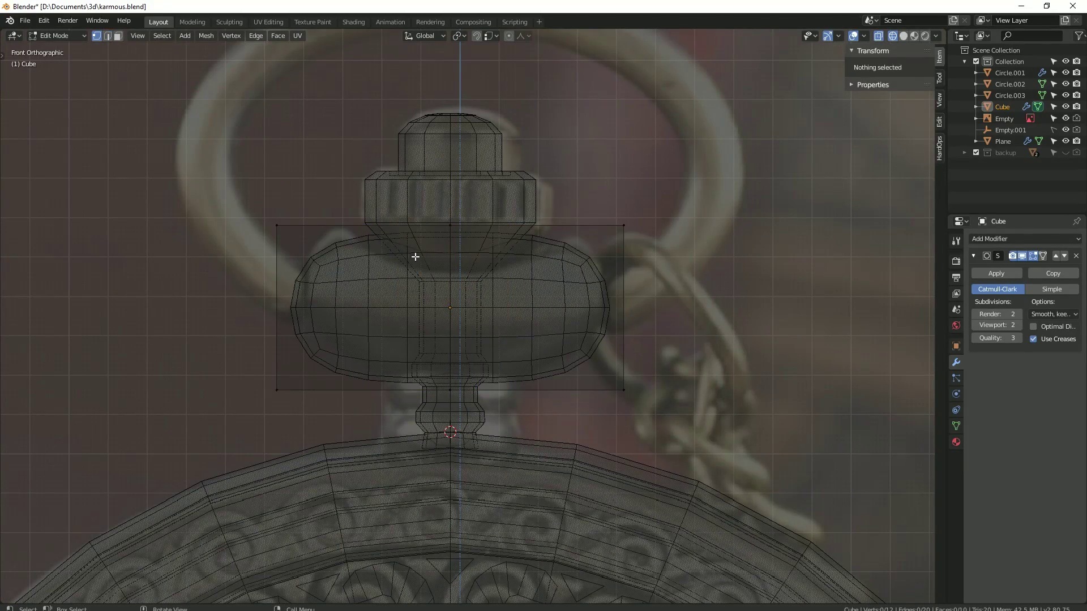
pyautogui.hotkey('ctrl', 'Tab')
# Step: In front see-through view, shrink the cube mesh to 0.633 and widen it along X
pyautogui.moveTo(691, 293); pyautogui.dragTo(618, 339, button='middle')
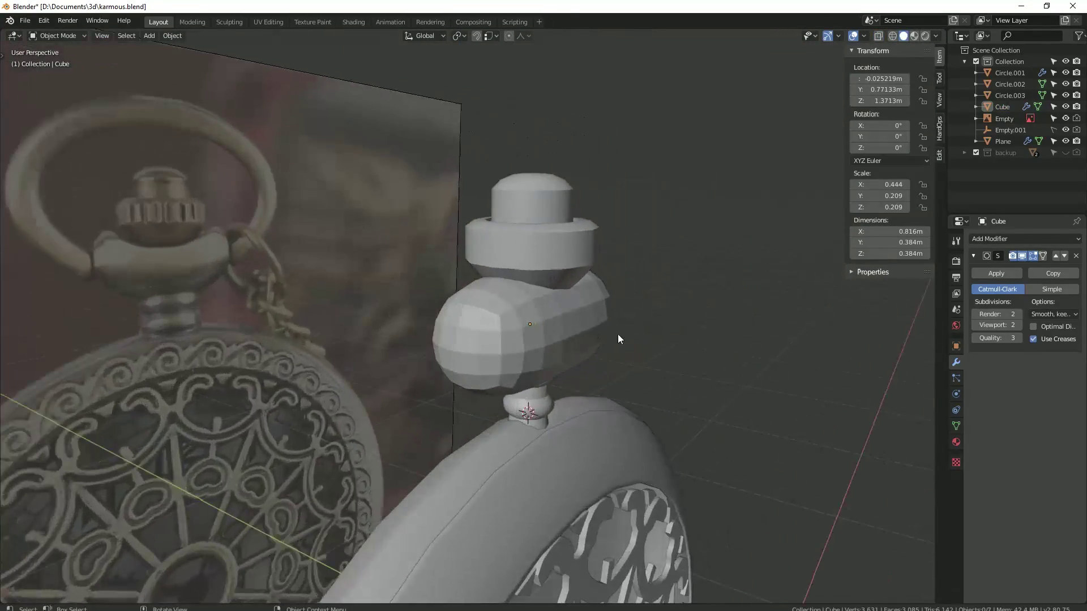
pyautogui.click(484, 330)
pyautogui.press('KP_1')
pyautogui.hotkey('alt', 'z')
pyautogui.press('Tab')
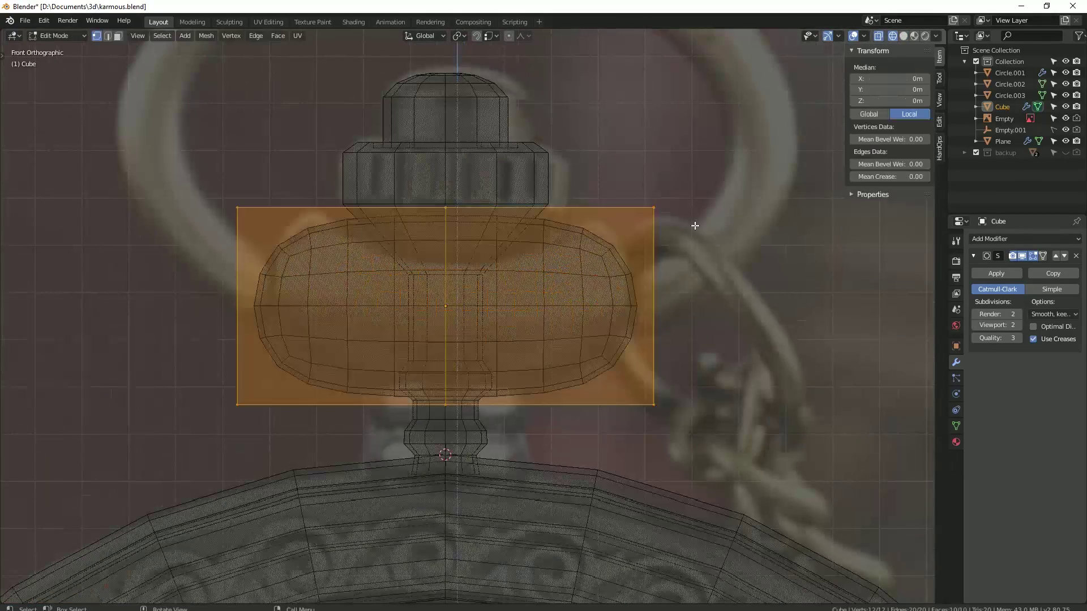
pyautogui.press('s')
pyautogui.click(592, 260)
pyautogui.press('s')
pyautogui.press('x')
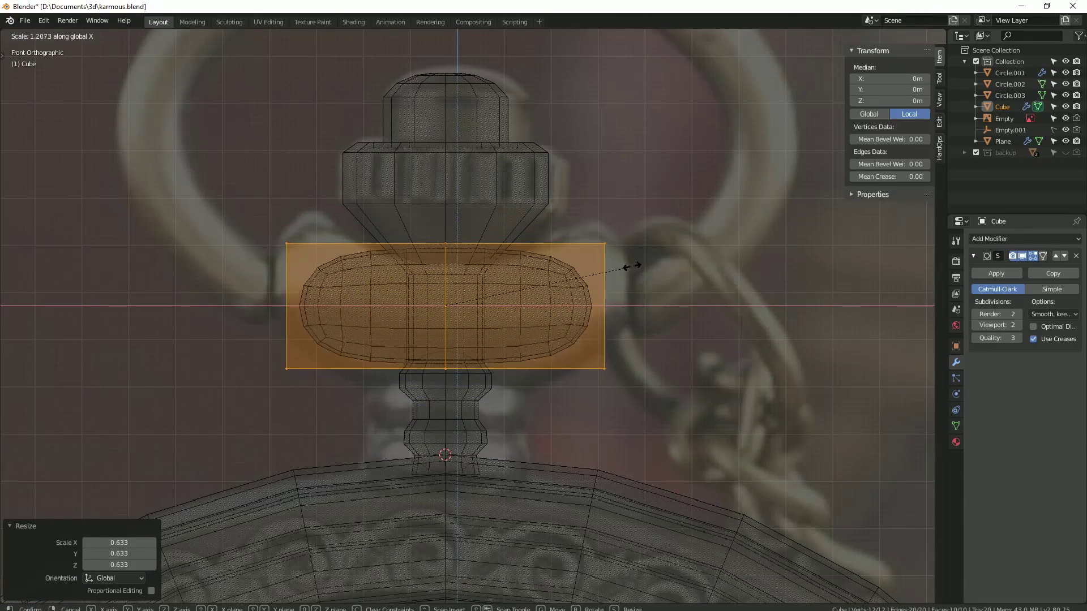
pyautogui.click(648, 270)
# Step: Move the side vertices along Z so the bar's ends curve up
pyautogui.moveTo(589, 230); pyautogui.dragTo(726, 431)
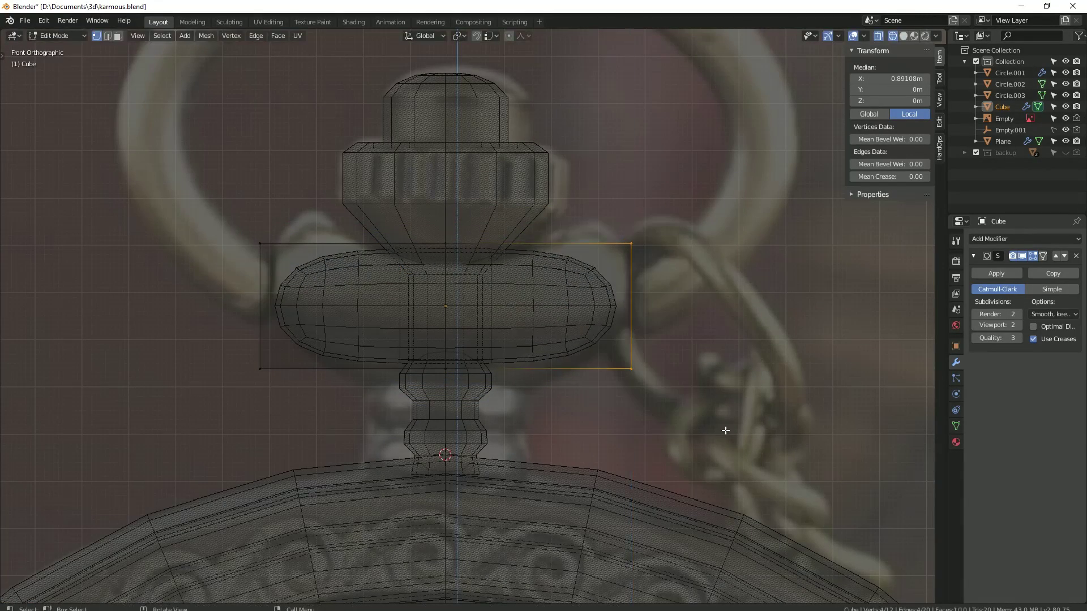
pyautogui.press('a')
pyautogui.press('g')
pyautogui.press('z')
pyautogui.click(376, 412)
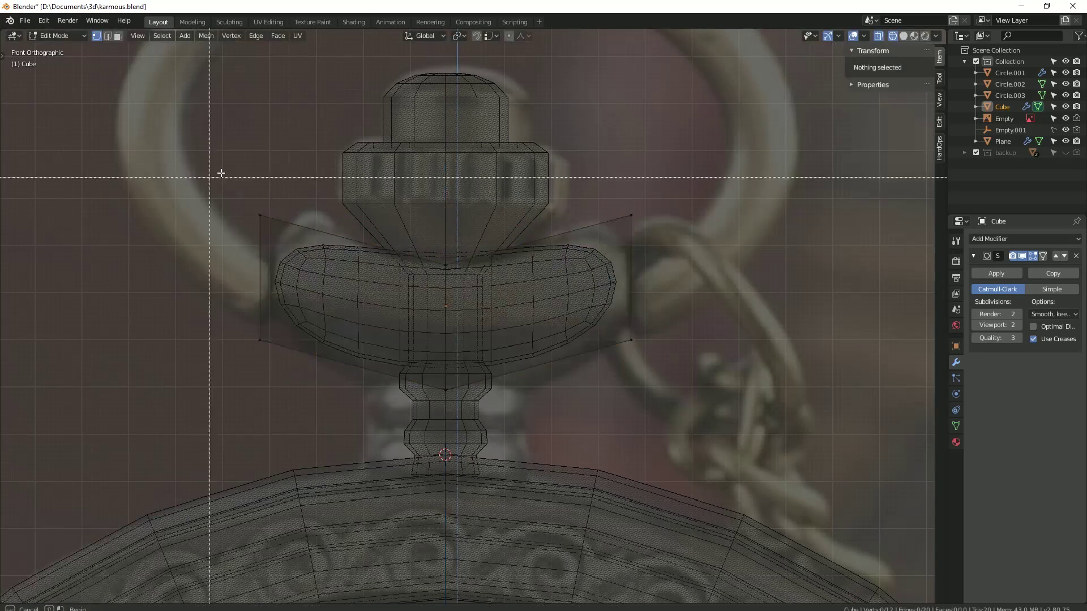
pyautogui.press('g')
pyautogui.press('z')
pyautogui.click(704, 441)
pyautogui.press('Tab')
# Step: Apply the Subdivision Surface modifier and shade the curved collar smooth
pyautogui.click(996, 273)
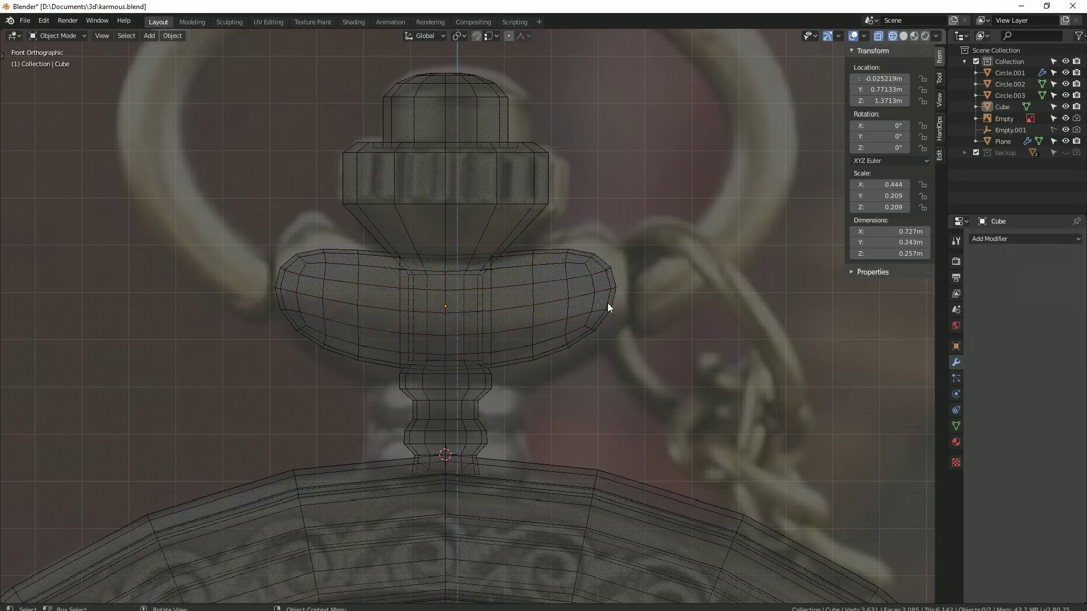
pyautogui.hotkey('shift', 'z')
pyautogui.moveTo(607, 304)
pyautogui.mouseDown(button='middle')
pyautogui.moveTo(442, 366)
pyautogui.moveTo(560, 329)
pyautogui.moveTo(486, 369)
pyautogui.moveTo(395, 348)
pyautogui.moveTo(416, 352)
pyautogui.mouseUp(button='middle')
pyautogui.rightClick(451, 364)
pyautogui.click(423, 365)
# Step: Scale the collar slightly taller along Z and slightly larger overall
pyautogui.press('Tab')
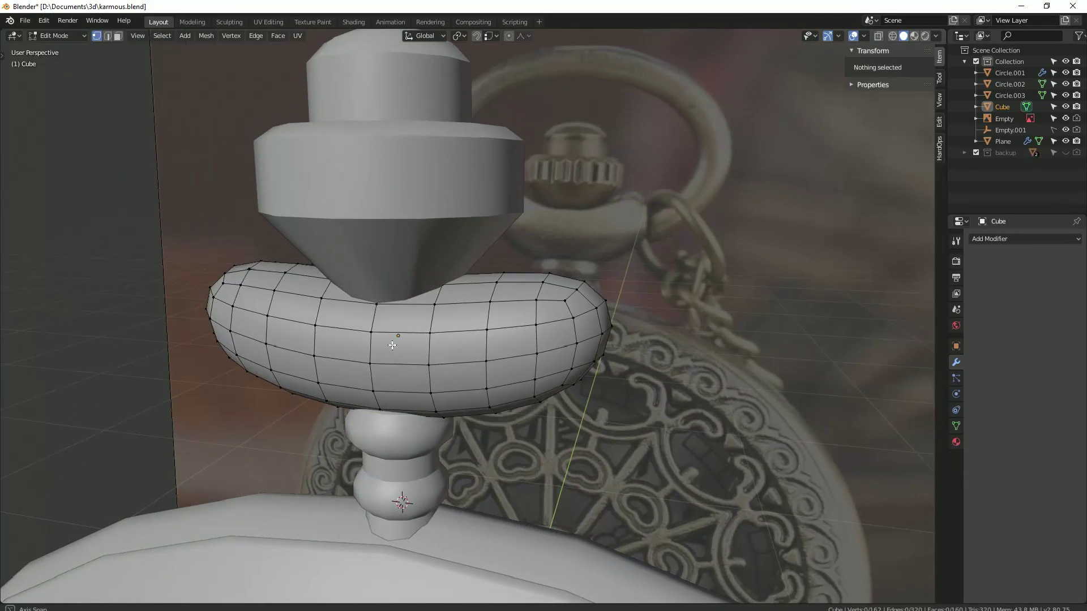
pyautogui.press('a')
pyautogui.press('s')
pyautogui.press('z')
pyautogui.click(656, 333)
pyautogui.press('s')
pyautogui.press('s')
pyautogui.press('z')
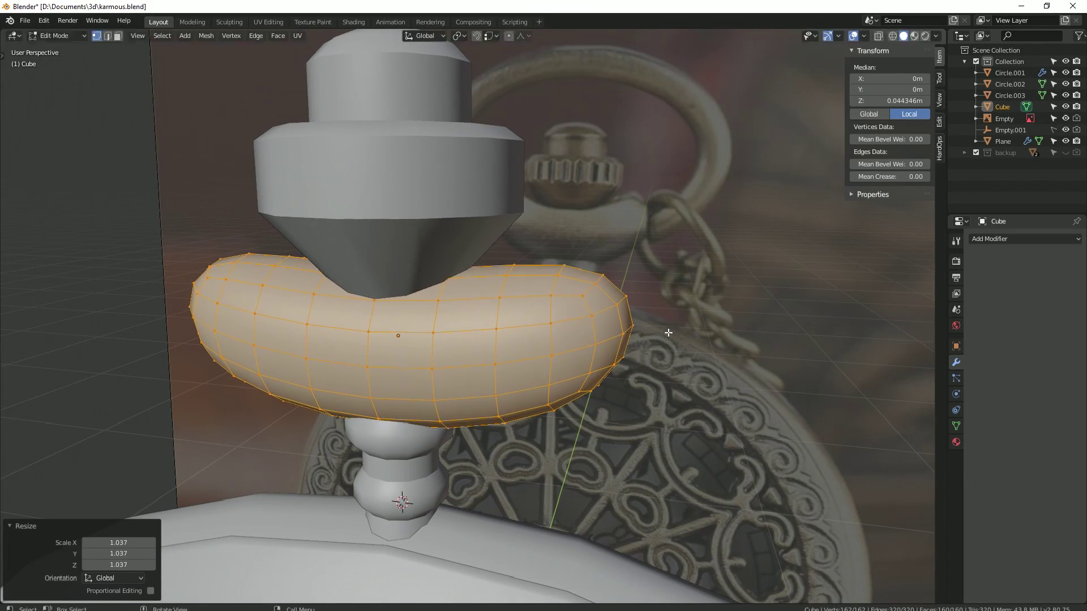
pyautogui.moveTo(669, 333)
pyautogui.mouseDown(button='middle')
pyautogui.moveTo(586, 304)
pyautogui.moveTo(562, 321)
pyautogui.moveTo(460, 334)
pyautogui.moveTo(528, 332)
pyautogui.mouseUp(button='middle')
# Step: Return to object mode and select the finished 0.793m-wide collar below the crown
pyautogui.hotkey('alt', 'a')
pyautogui.press('a')
pyautogui.press('Tab')
pyautogui.scroll(-5, 562, 320)
pyautogui.scroll(5, 461, 334)
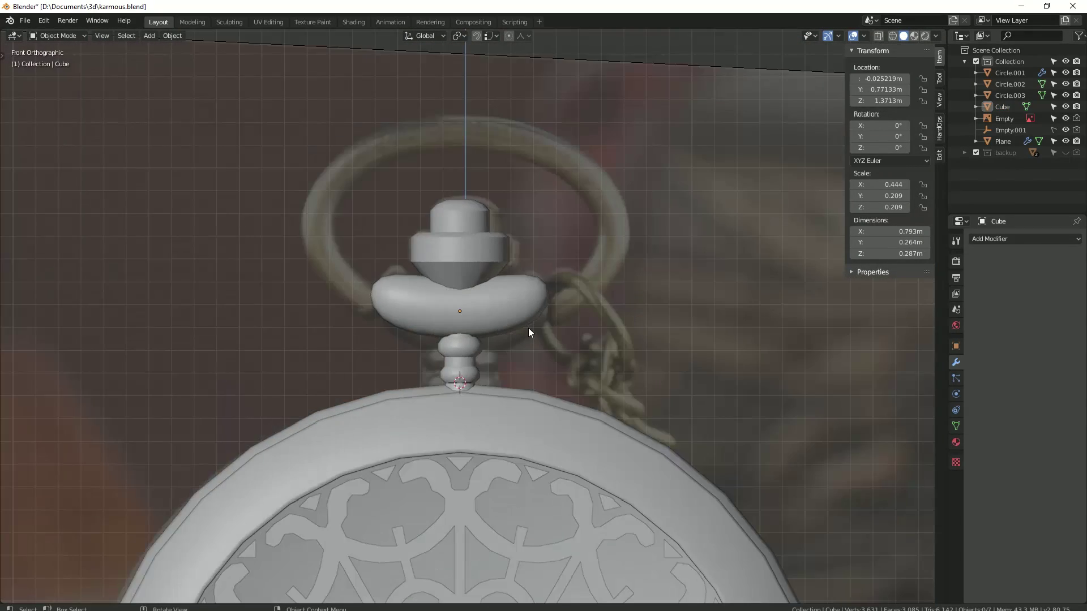
pyautogui.scroll(3, 528, 328)
pyautogui.keyDown('shift'); pyautogui.click(460, 342); pyautogui.keyUp('shift')
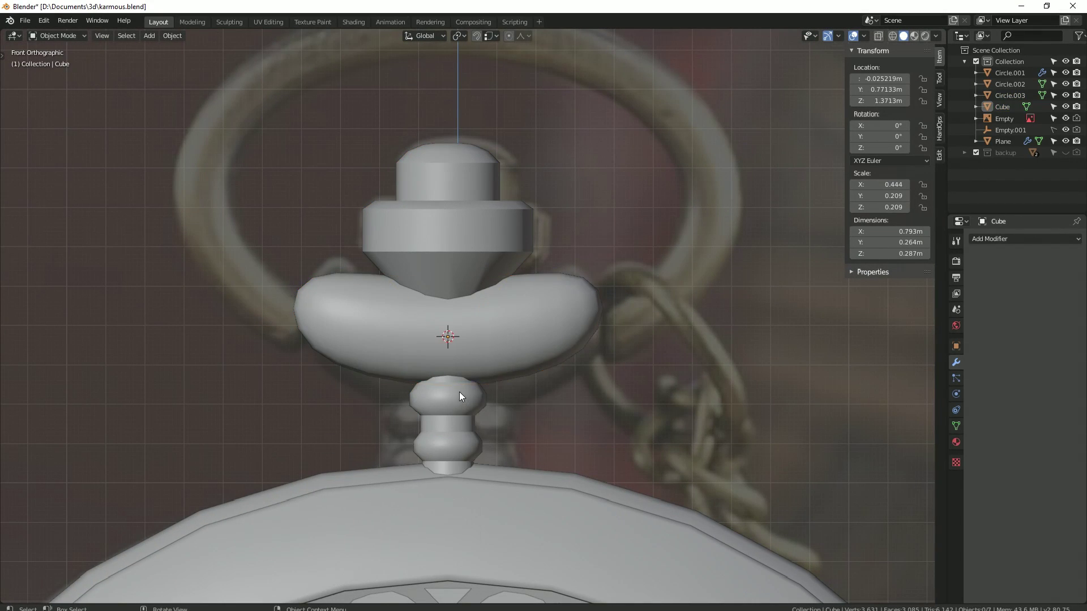
pyautogui.hotkey('shift', 'a')
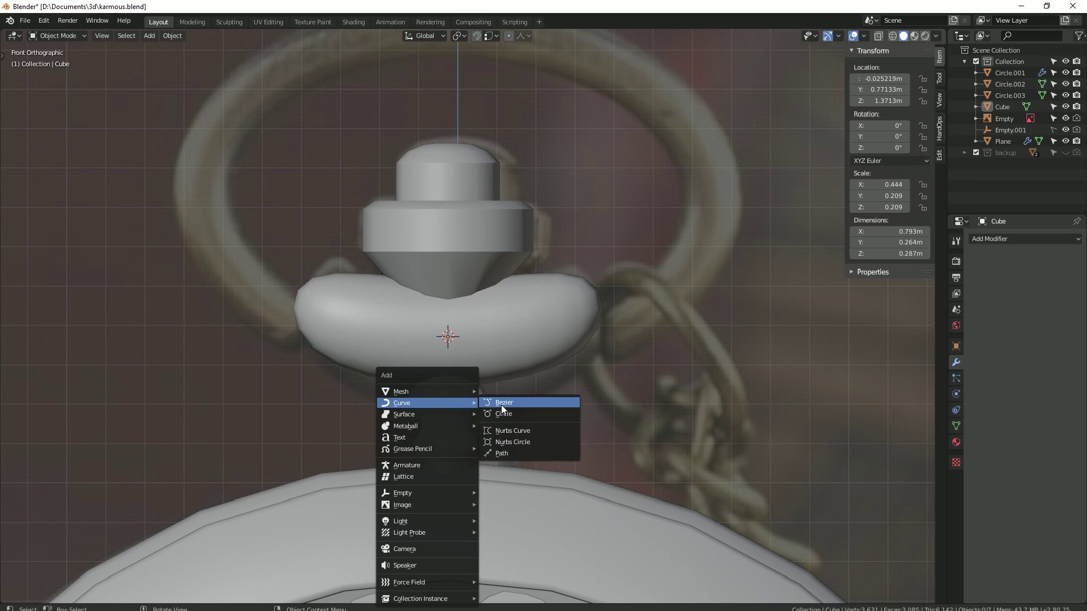
# Step: Add a Bezier curve, switch to wireframe, scale it to 0.302 and move it above the crown
pyautogui.click(501, 405)
pyautogui.press('Tab')
pyautogui.scroll(-5, 488, 387)
pyautogui.press('z')
pyautogui.click(347, 381)
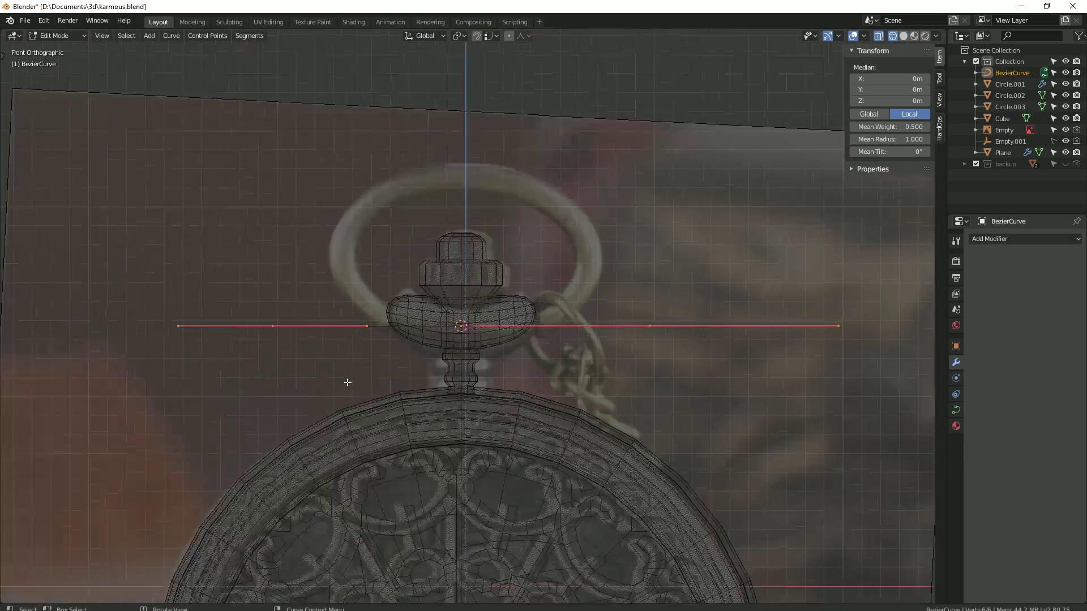
pyautogui.press('s')
pyautogui.scroll(3, 587, 311)
pyautogui.click(587, 311)
pyautogui.scroll(5, 529, 336)
pyautogui.press('g')
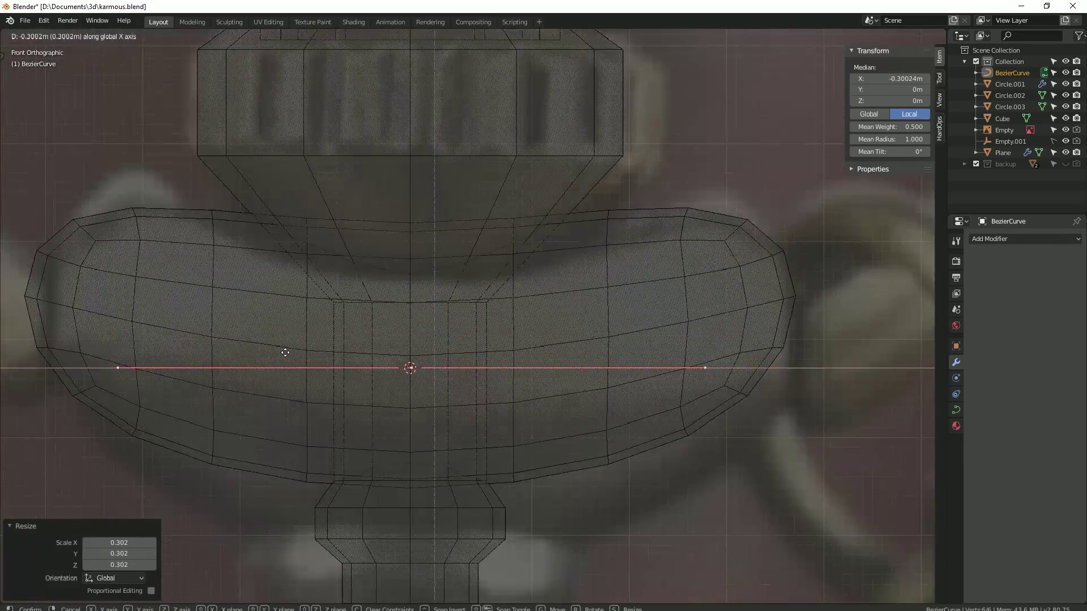
pyautogui.click(282, 352)
# Step: Move the left and lower handles to bend the curve along the bow ring
pyautogui.scroll(-3, 281, 353)
pyautogui.click(85, 303)
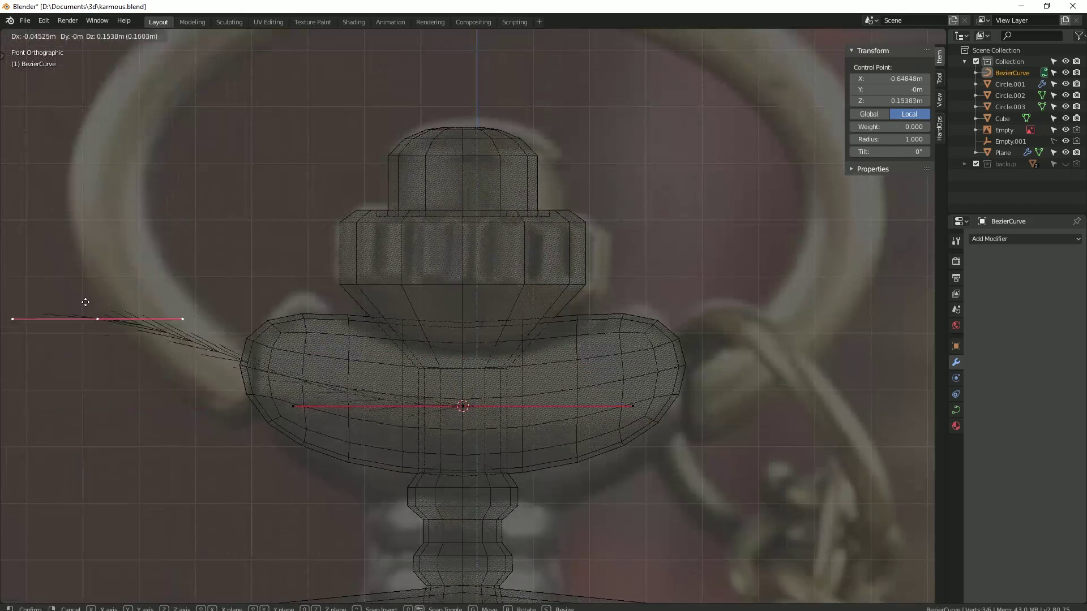
pyautogui.press('g')
pyautogui.click(259, 209)
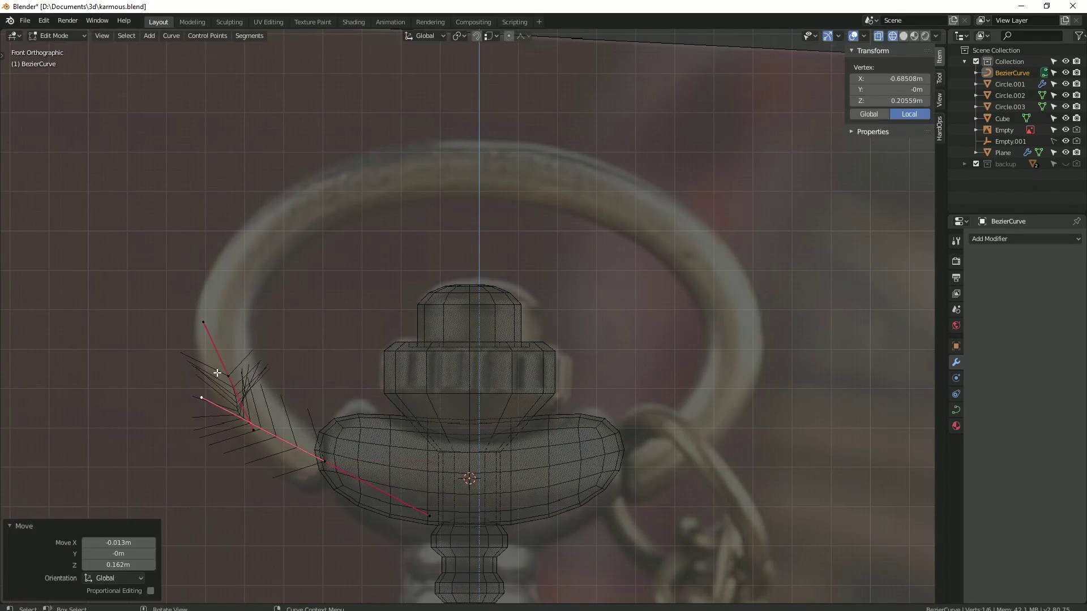
pyautogui.keyDown('shift'); pyautogui.moveTo(263, 235); pyautogui.dragTo(191, 290, button='middle'); pyautogui.keyUp('shift')
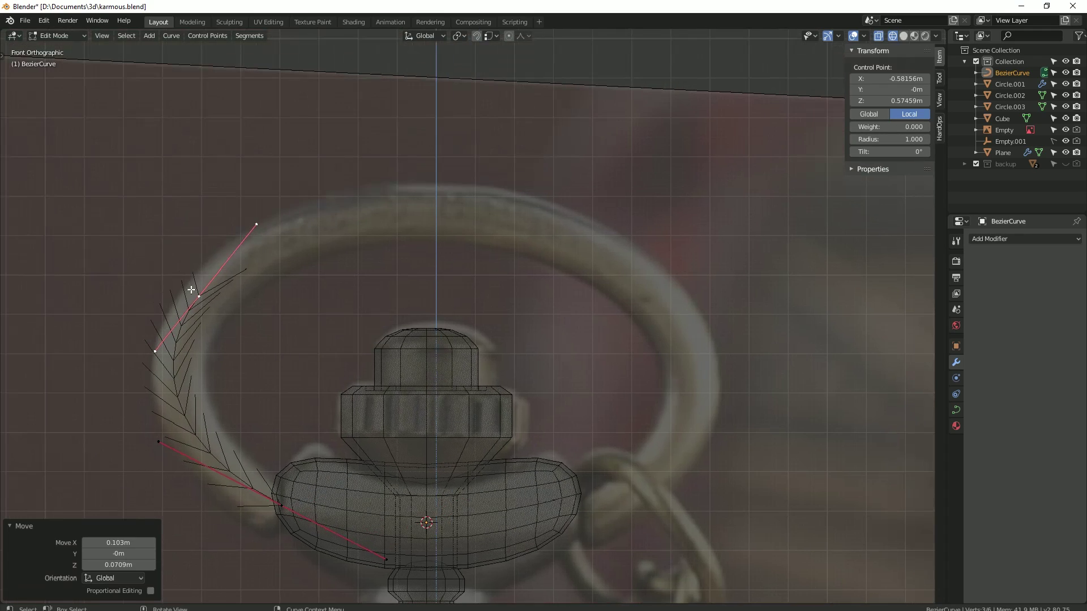
pyautogui.moveTo(324, 267); pyautogui.dragTo(297, 225)
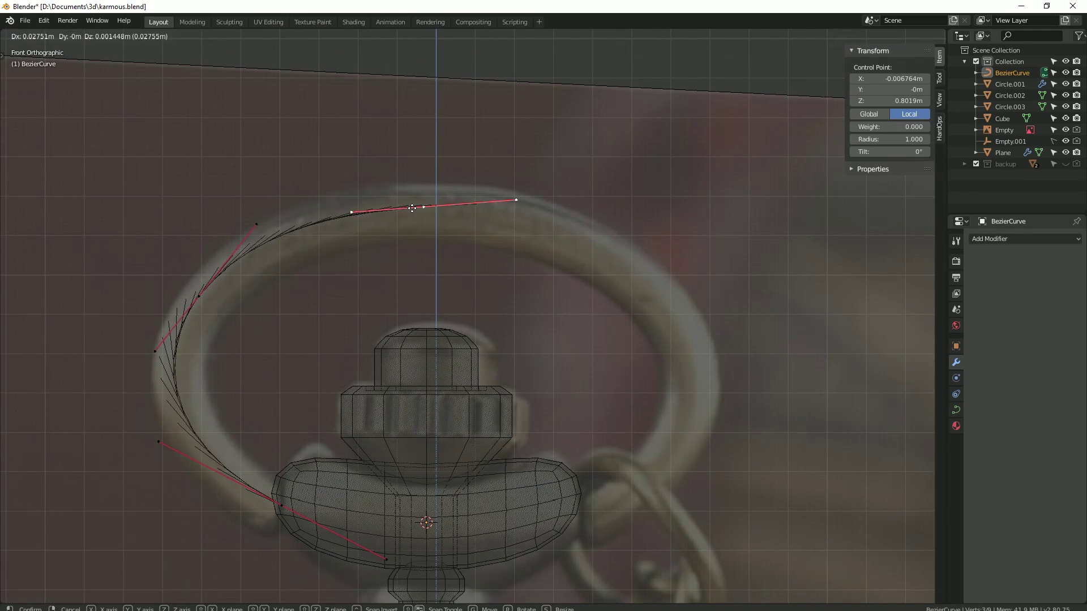
pyautogui.click(412, 208)
pyautogui.scroll(2, 410, 226)
# Step: Extend the curve with a new point and place it down along the ring
pyautogui.press('g')
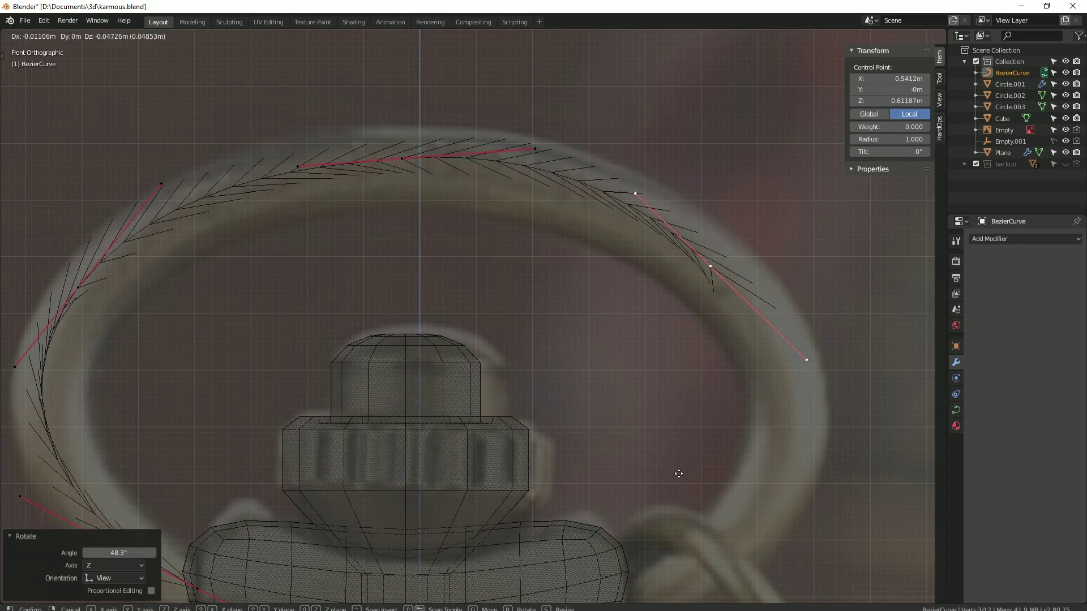
pyautogui.scroll(-2, 679, 473)
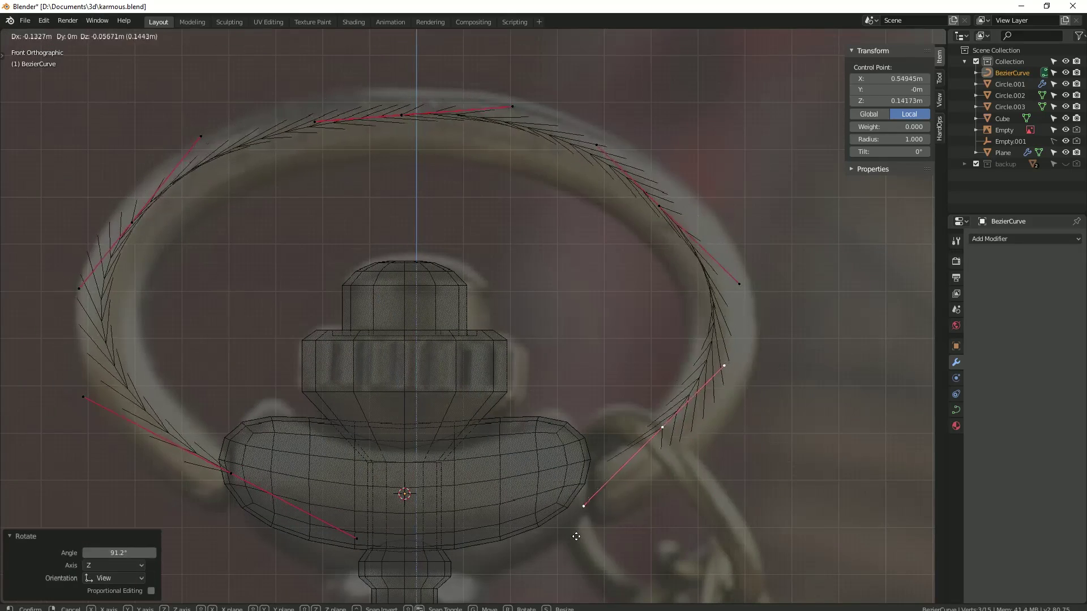
pyautogui.press('g')
pyautogui.click(750, 282)
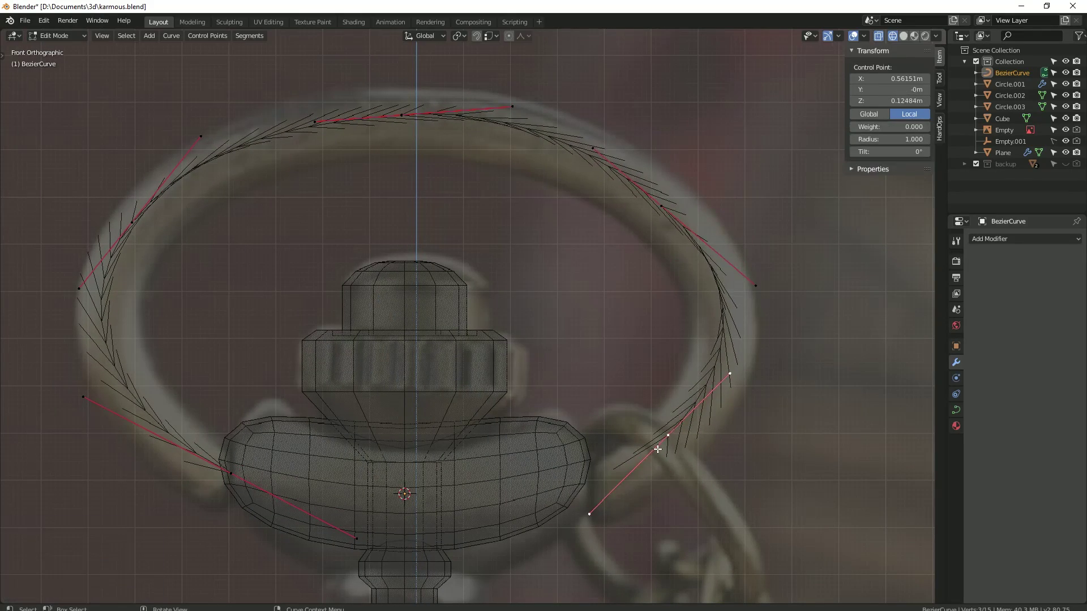
pyautogui.press('g')
pyautogui.click(687, 449)
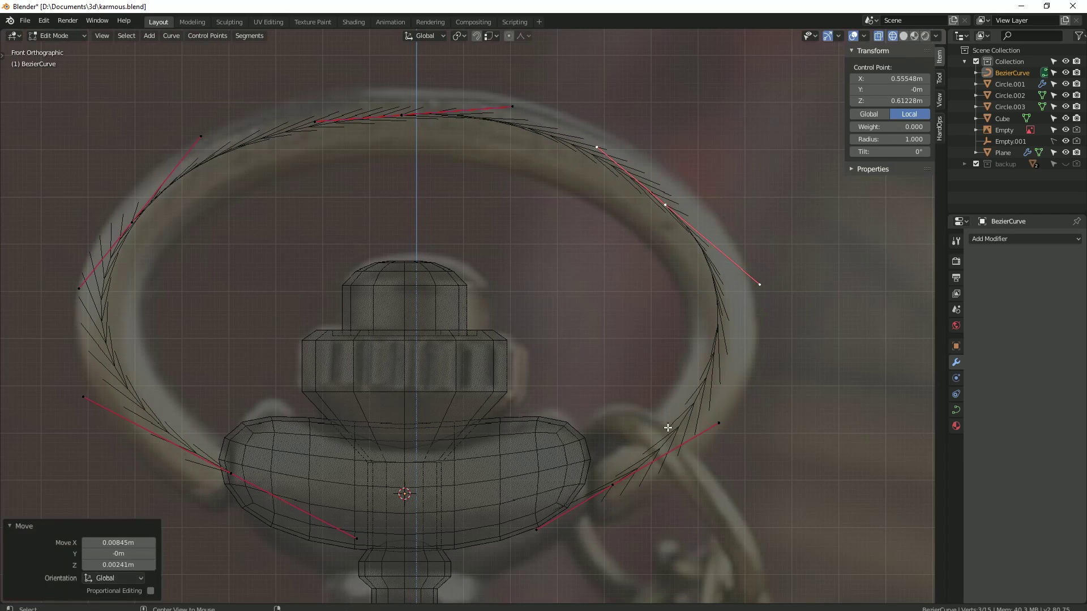
# Step: Adjust the lower right end point and flatten all points along Y
pyautogui.press('Tab')
pyautogui.press('Tab')
pyautogui.click(665, 205)
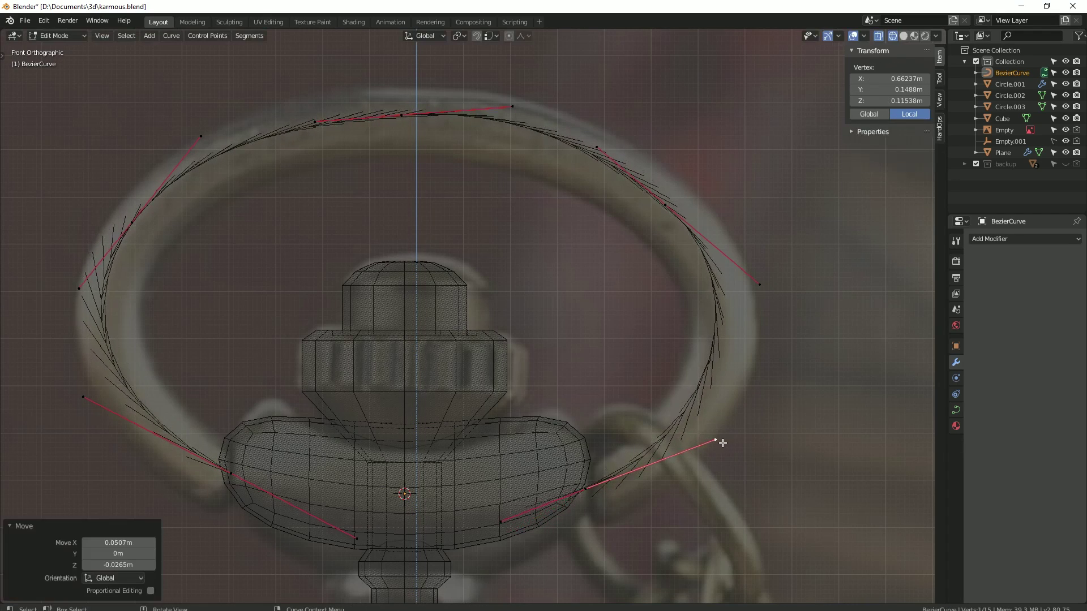
pyautogui.press('g')
pyautogui.press('Escape')
pyautogui.press('Tab')
pyautogui.moveTo(773, 228)
pyautogui.mouseDown(button='middle')
pyautogui.moveTo(571, 334)
pyautogui.moveTo(523, 342)
pyautogui.moveTo(620, 301)
pyautogui.mouseUp(button='middle')
pyautogui.press('Tab')
pyautogui.hotkey('alt', 'a')
pyautogui.press('Tab')
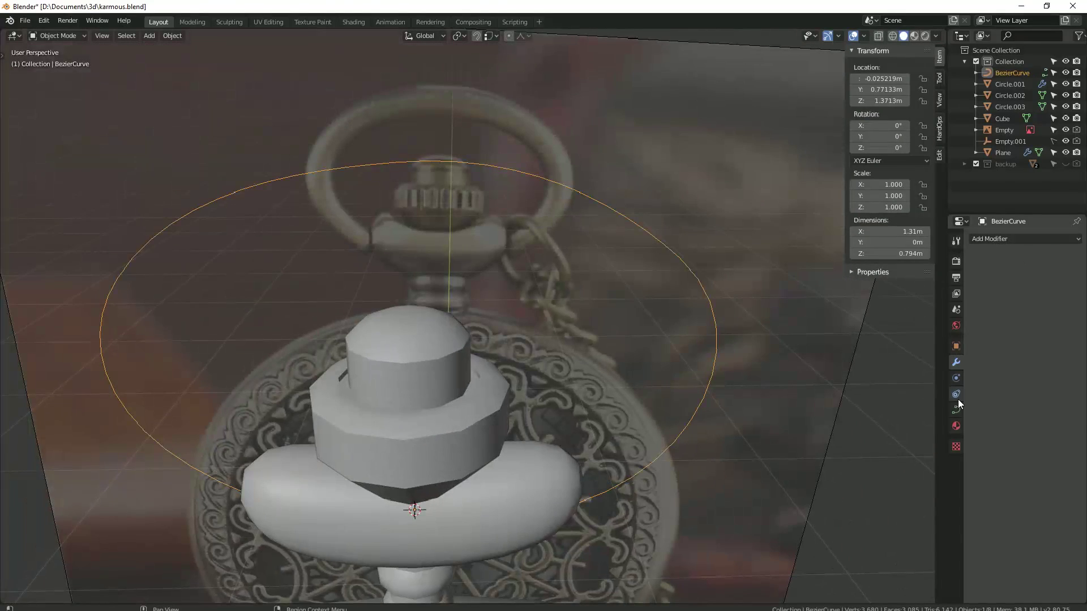
# Step: Set the curve's bevel depth to 0.04m to make it a round tube
pyautogui.click(956, 409)
pyautogui.click(991, 436)
pyautogui.scroll(-1, 983, 440)
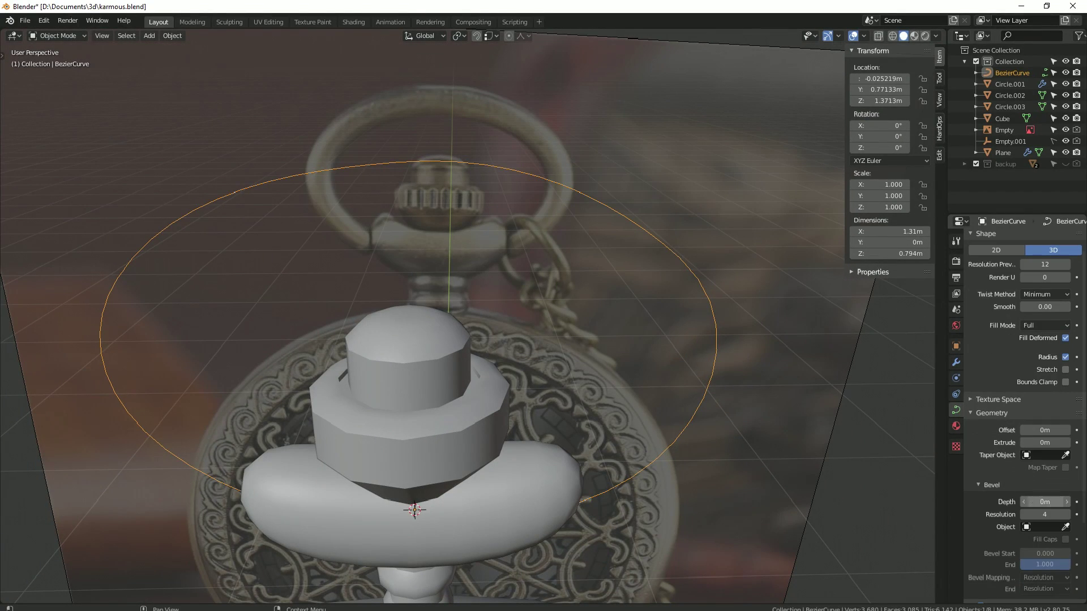
pyautogui.moveTo(1044, 502); pyautogui.dragTo(1065, 501)
pyautogui.moveTo(651, 351)
pyautogui.mouseDown(button='middle')
pyautogui.moveTo(681, 372)
pyautogui.moveTo(688, 350)
pyautogui.mouseUp(button='middle')
pyautogui.scroll(5, 622, 408)
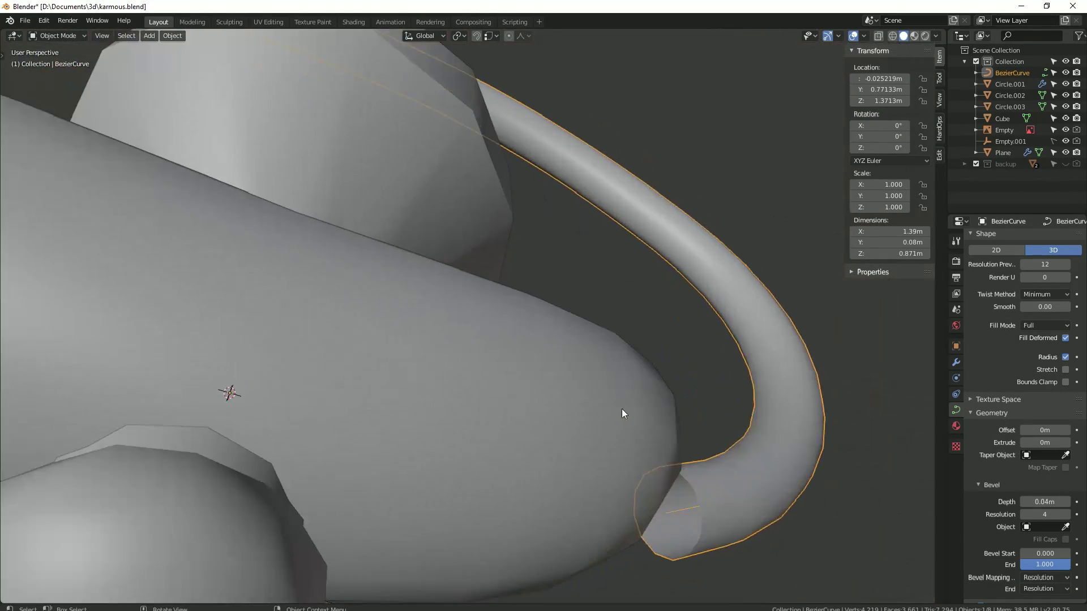
pyautogui.press('KP_1')
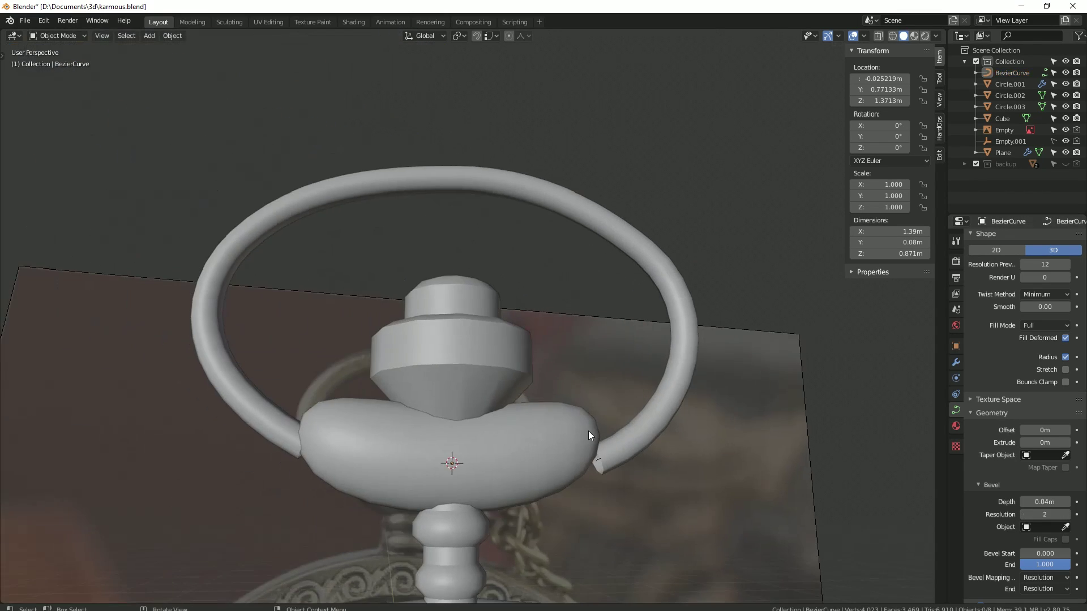
pyautogui.scroll(2, 478, 202)
# Step: Move a handle vertically and adjust the top point of the ring
pyautogui.press('Tab')
pyautogui.click(390, 200)
pyautogui.press('g')
pyautogui.press('z')
pyautogui.rightClick(390, 200)
pyautogui.click(449, 201)
pyautogui.press('g')
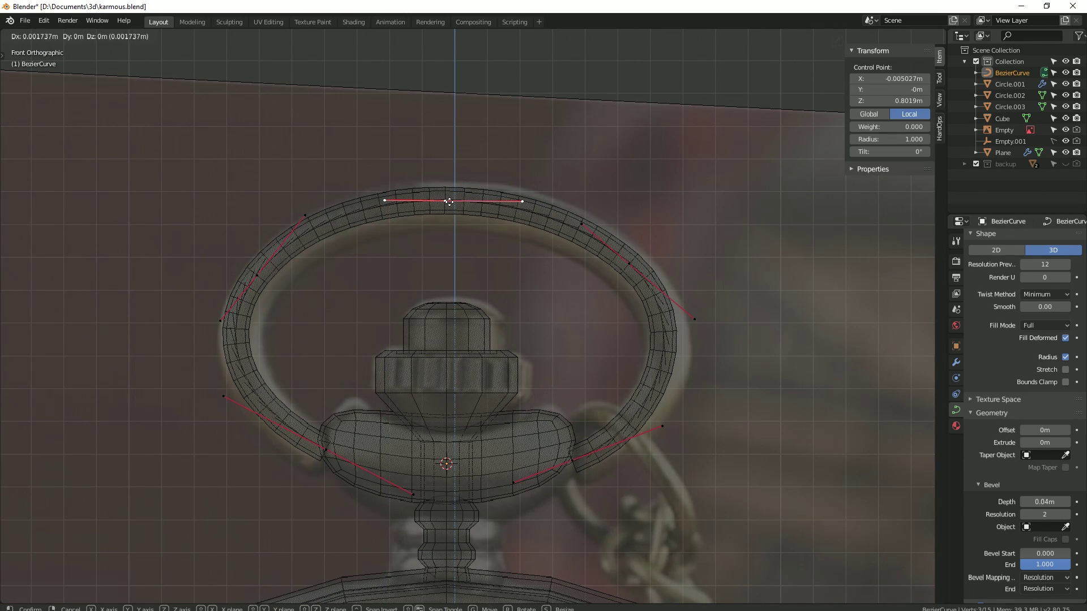
pyautogui.click(451, 201)
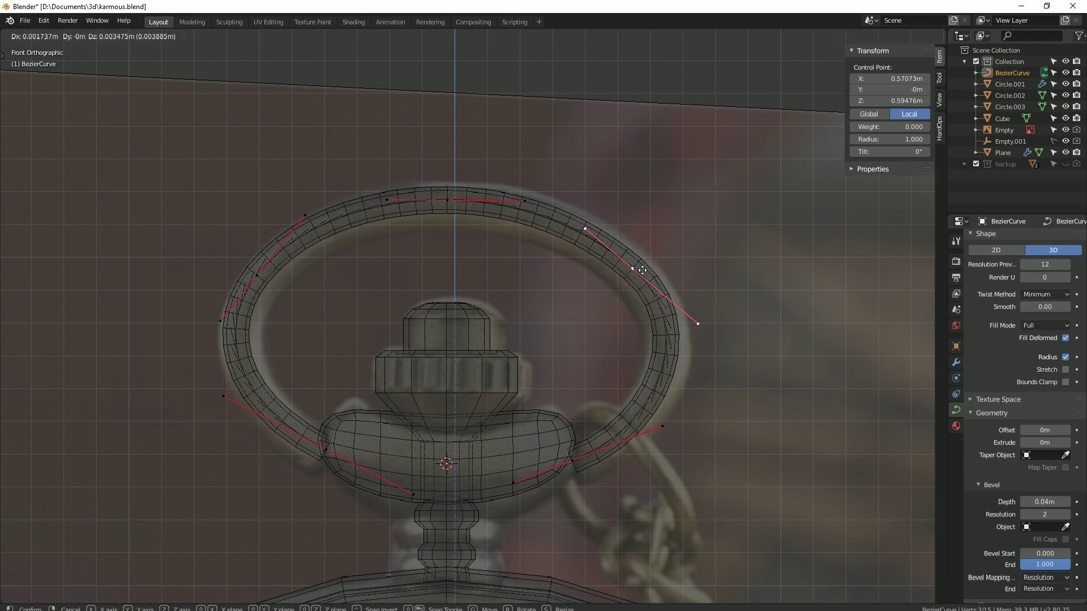
# Step: Adjust the right handle, left point and lower-left handle for a 1.39m × 0.871m ring
pyautogui.click(694, 319)
pyautogui.press('g')
pyautogui.click(715, 345)
pyautogui.click(270, 264)
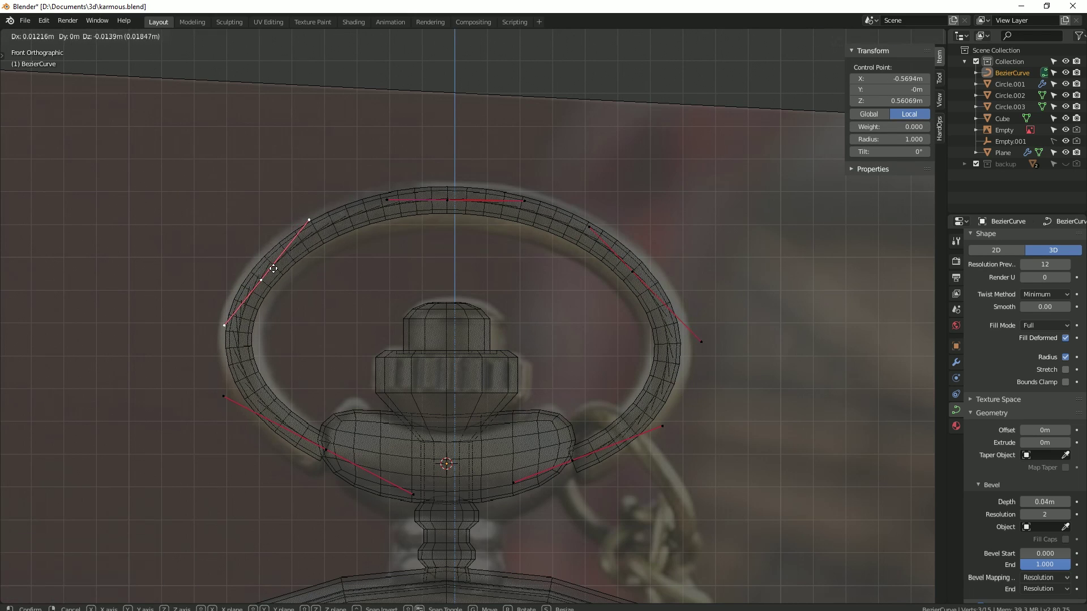
pyautogui.click(273, 269)
pyautogui.click(259, 418)
pyautogui.click(233, 404)
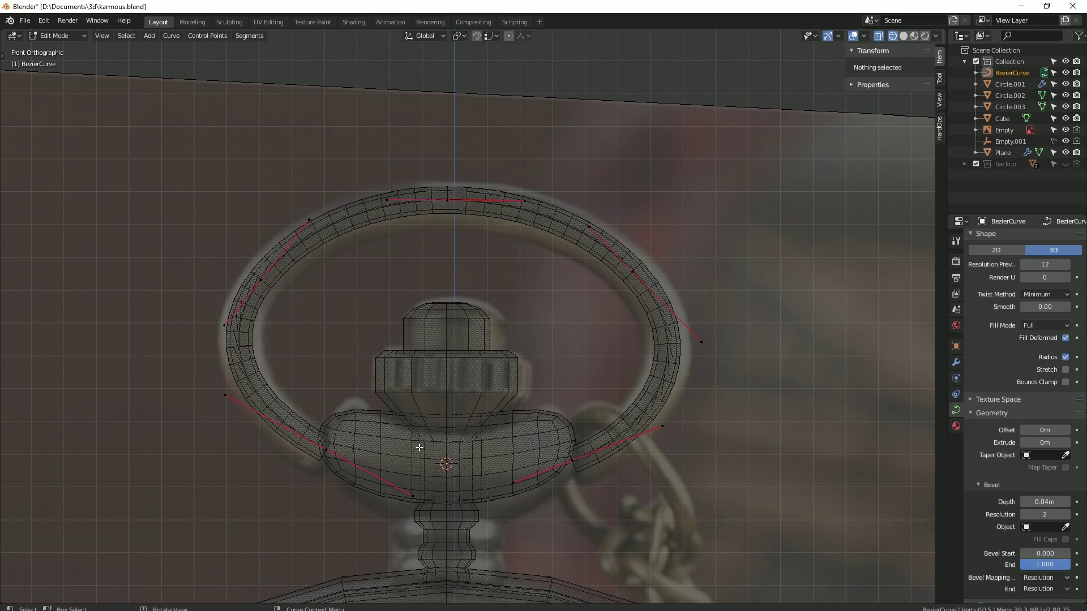
pyautogui.press('Tab')
pyautogui.moveTo(708, 351); pyautogui.dragTo(614, 395, button='middle')
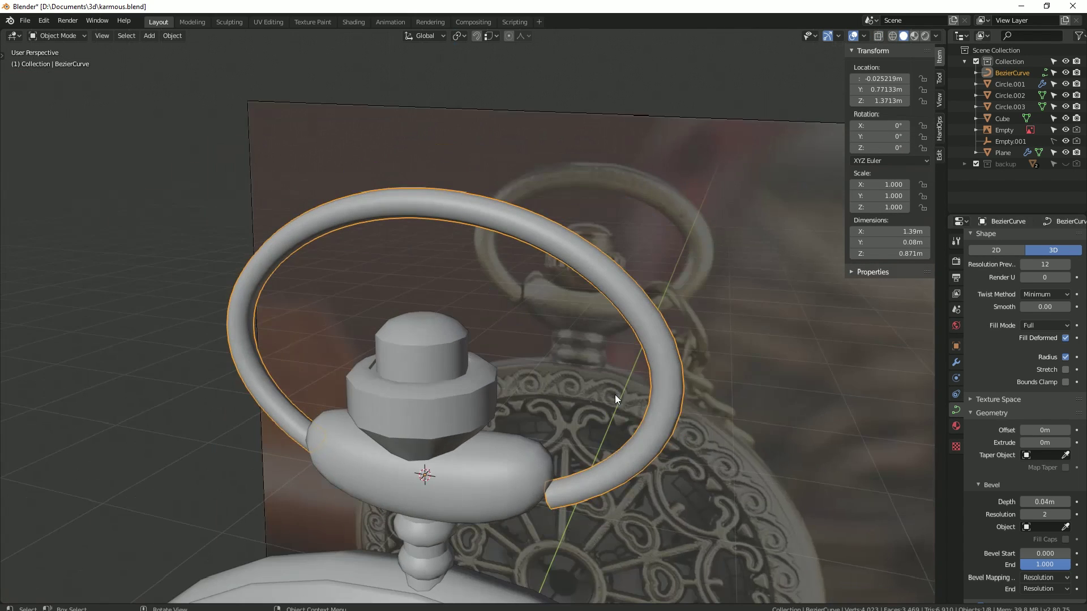
pyautogui.rightClick(615, 395)
# Step: Convert the bow ring curve to a mesh, then shrink and move its left end loop into the pendant
pyautogui.hotkey('alt', 'c')
pyautogui.click(615, 395)
pyautogui.press('Tab')
pyautogui.press('KP_1')
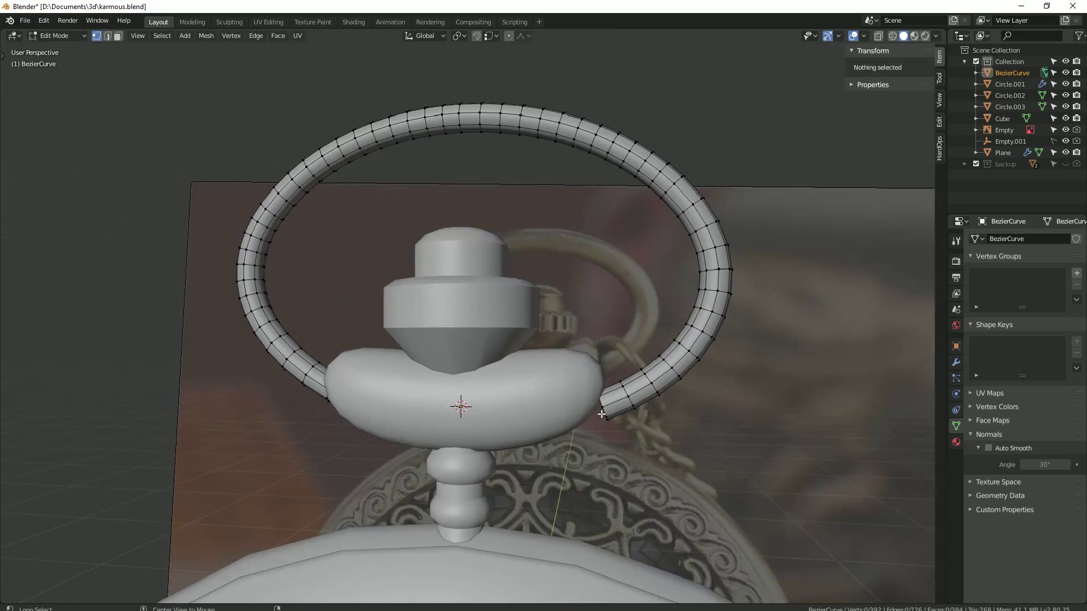
pyautogui.hotkey('alt', 'z')
pyautogui.scroll(5, 544, 377)
pyautogui.scroll(2, 543, 377)
pyautogui.keyDown('alt'); pyautogui.click(543, 377); pyautogui.keyUp('alt')
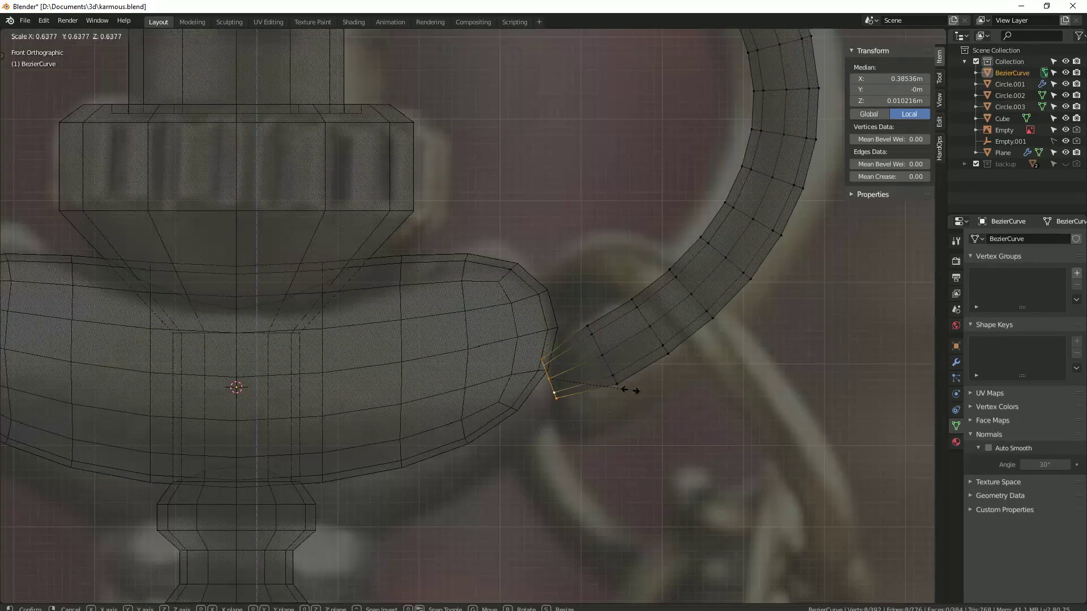
pyautogui.keyDown('shift'); pyautogui.moveTo(514, 382); pyautogui.dragTo(884, 397, button='middle'); pyautogui.keyUp('shift')
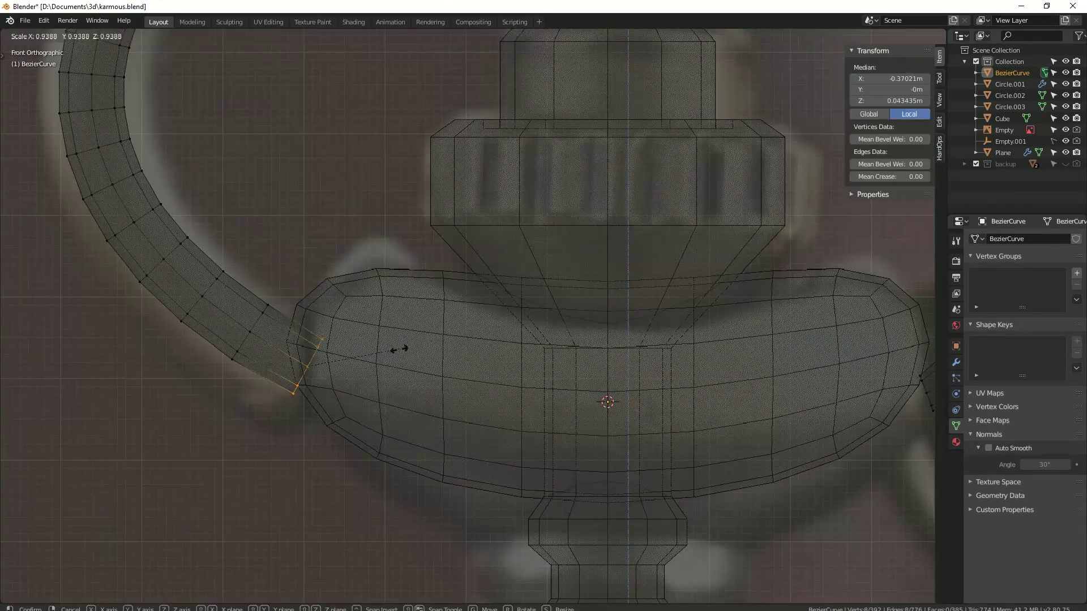
pyautogui.click(381, 354)
pyautogui.press('g')
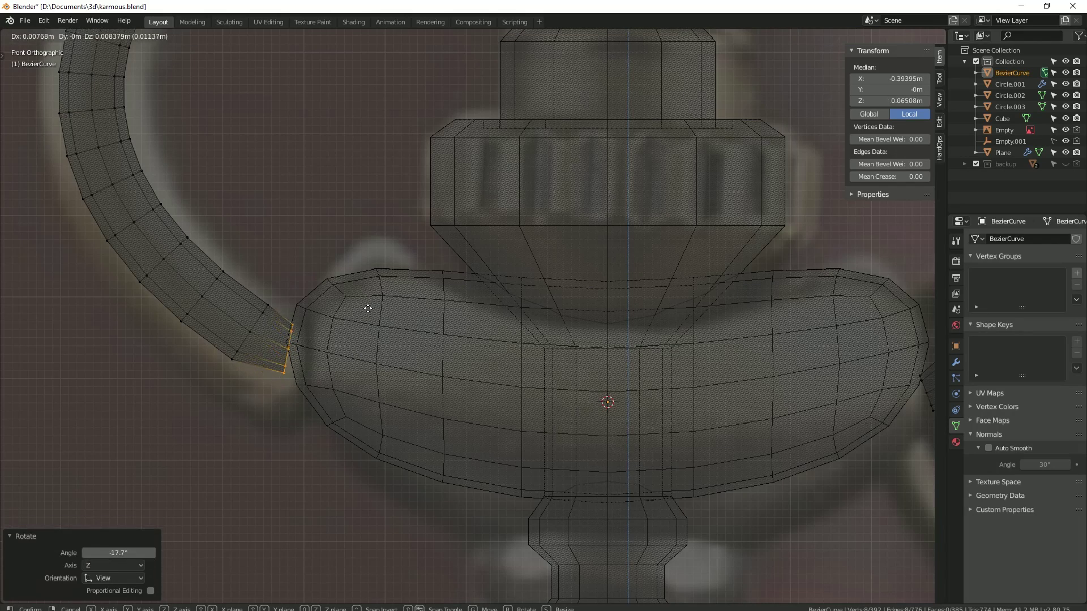
pyautogui.click(362, 310)
# Step: Inspect from several angles where the ring's left end meets the pendant under the crown
pyautogui.hotkey('alt', 'z')
pyautogui.moveTo(357, 310)
pyautogui.mouseDown(button='middle')
pyautogui.moveTo(511, 369)
pyautogui.moveTo(469, 330)
pyautogui.mouseUp(button='middle')
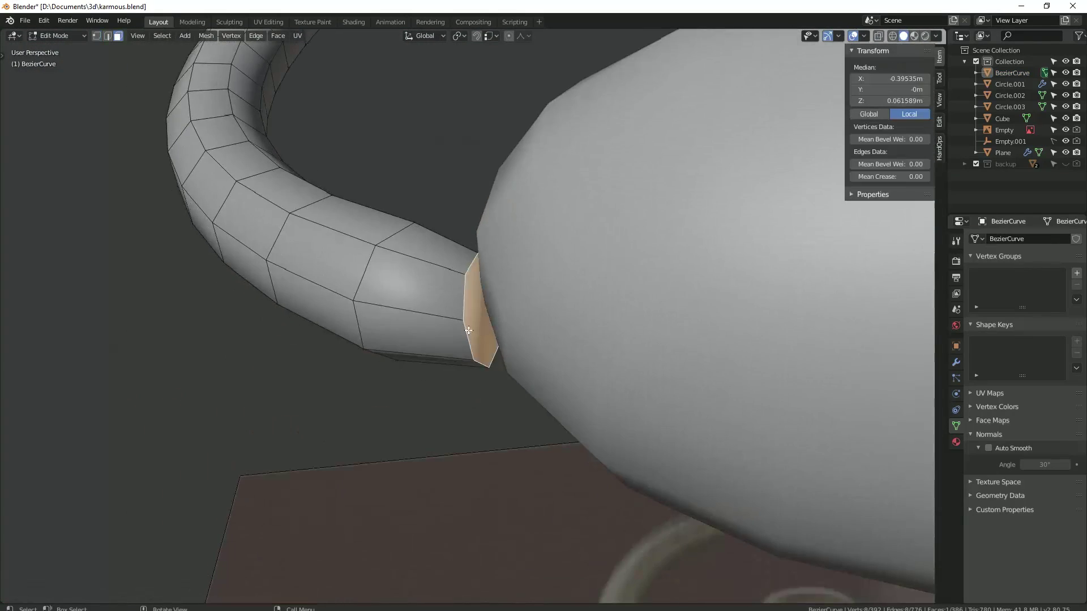
pyautogui.scroll(-3, 429, 306)
pyautogui.press('Tab')
pyautogui.moveTo(371, 302)
pyautogui.mouseDown(button='middle')
pyautogui.moveTo(459, 361)
pyautogui.moveTo(428, 409)
pyautogui.mouseUp(button='middle')
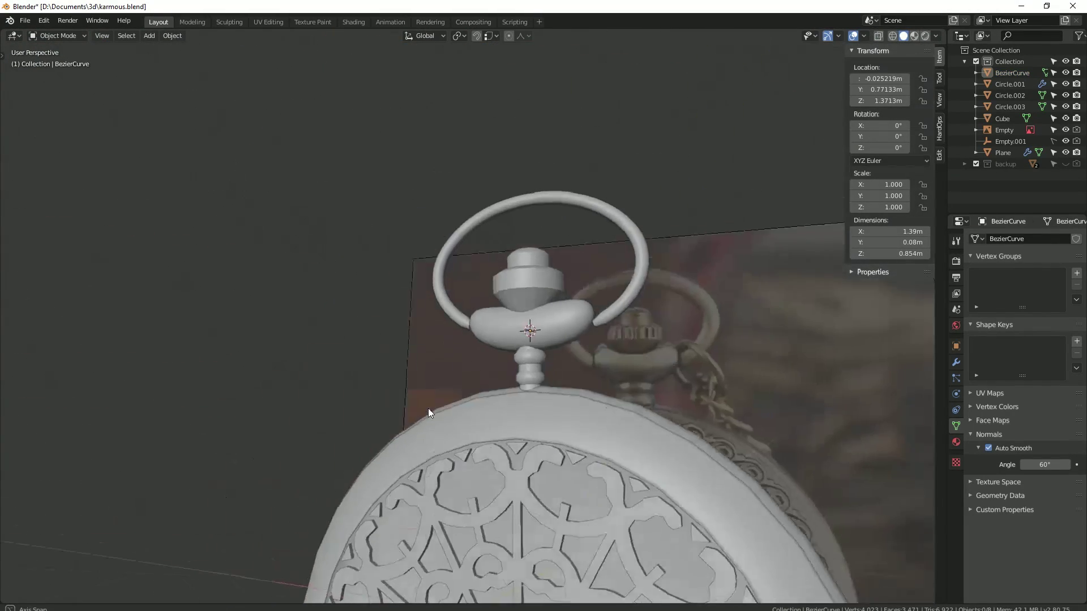
pyautogui.press('KP_1')
# Step: Select the right tube end faces and turn them to meet the pendant
pyautogui.press('Tab')
pyautogui.hotkey('alt', 'z')
pyautogui.scroll(4, 476, 424)
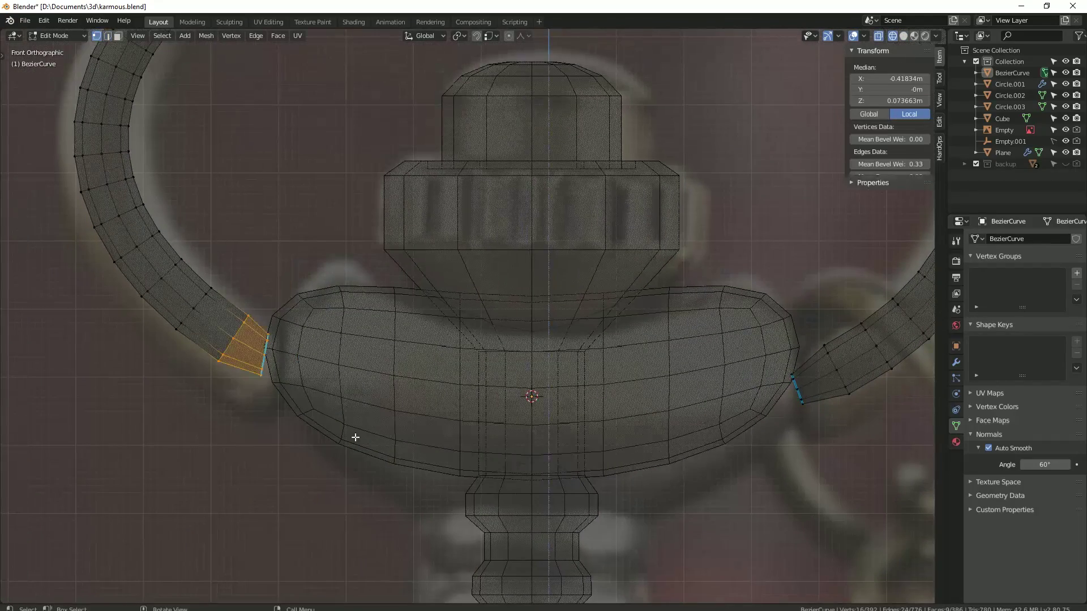
pyautogui.moveTo(245, 313); pyautogui.dragTo(243, 376, button='middle')
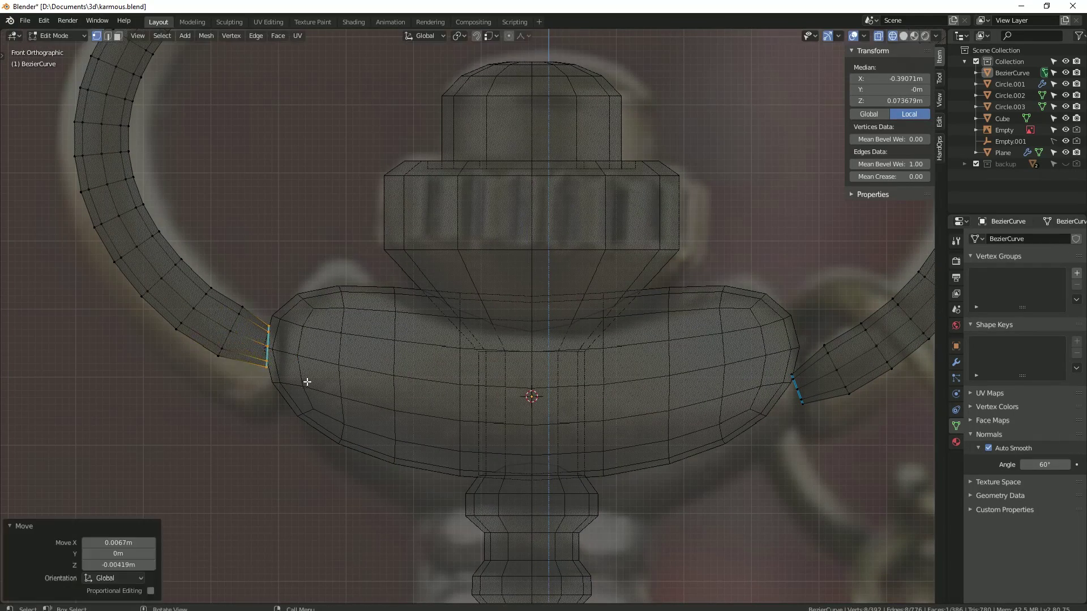
pyautogui.keyDown('ctrl'); pyautogui.scroll(-5, 368, 379); pyautogui.keyUp('ctrl')
pyautogui.moveTo(565, 454); pyautogui.dragTo(566, 455)
pyautogui.press('g')
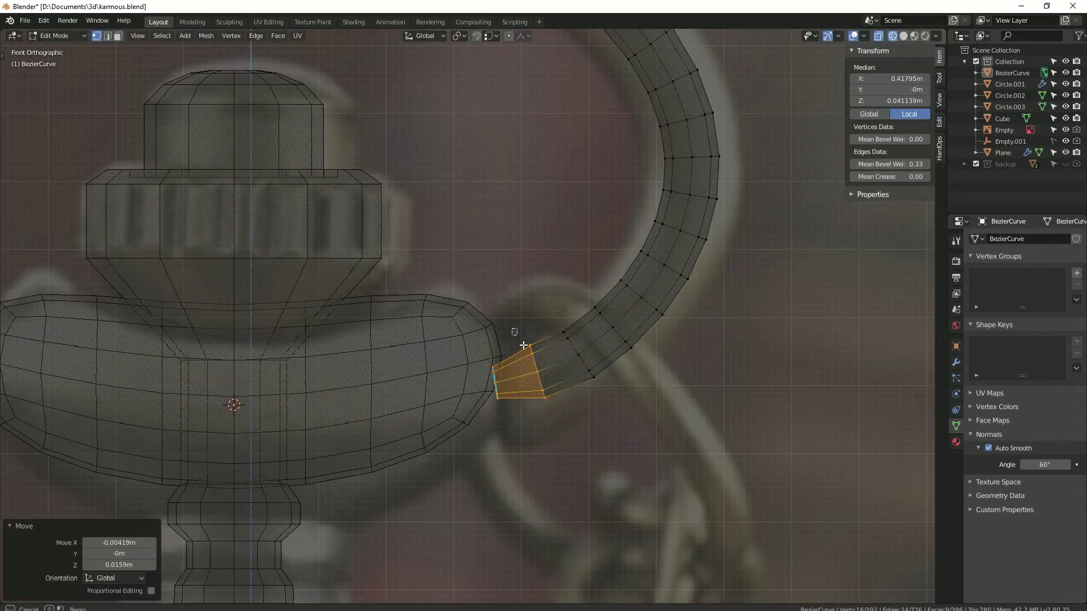
pyautogui.press('g')
pyautogui.moveTo(524, 345)
pyautogui.mouseDown(button='middle')
pyautogui.moveTo(557, 408)
pyautogui.moveTo(475, 345)
pyautogui.mouseUp(button='middle')
pyautogui.click(543, 431)
pyautogui.press('r')
# Step: Rotate the tube's end edge ring so it sits flush in the pendant
pyautogui.hotkey('shift', 'z')
pyautogui.scroll(-5, 524, 387)
pyautogui.scroll(5, 475, 345)
pyautogui.hotkey('alt', 'a')
pyautogui.press('KP_1')
pyautogui.hotkey('shift', 'z')
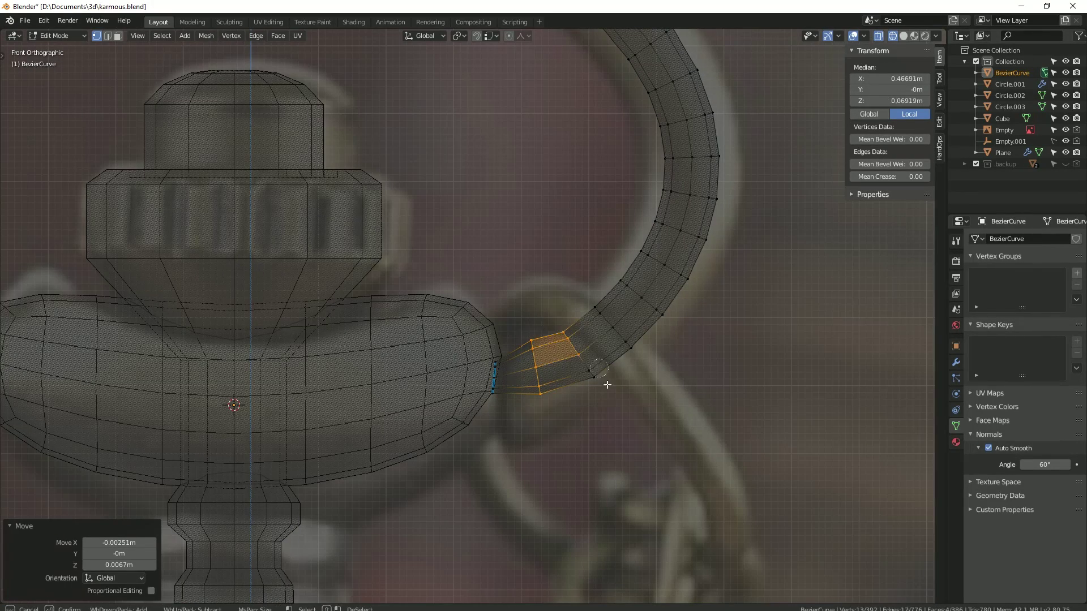
pyautogui.keyDown('alt'); pyautogui.click(578, 355); pyautogui.keyUp('alt')
pyautogui.press('r')
pyautogui.click(633, 464)
pyautogui.press('Tab')
pyautogui.hotkey('shift', 'z')
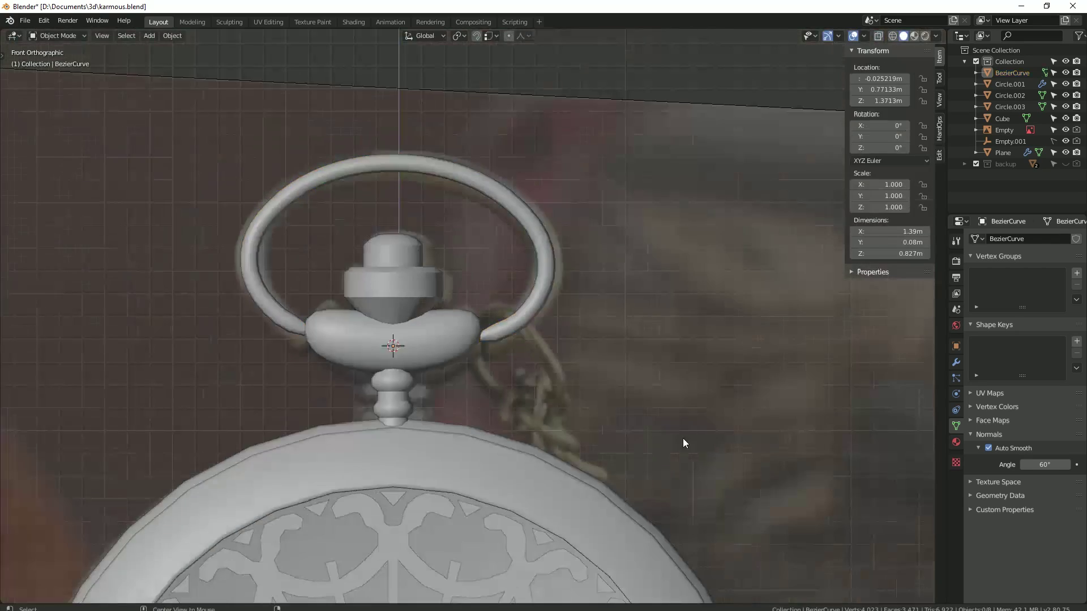
# Step: Review the whole watch from the front, briefly selecting the filigree Plane
pyautogui.scroll(-5, 682, 439)
pyautogui.moveTo(579, 395); pyautogui.dragTo(403, 389, button='middle')
pyautogui.press('KP_1')
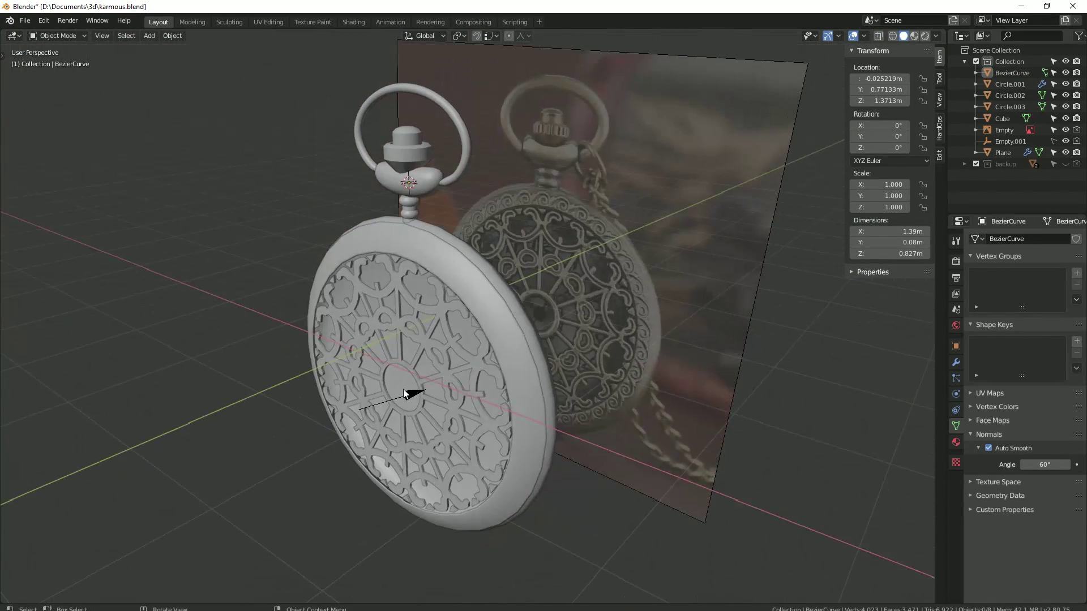
pyautogui.click(988, 152)
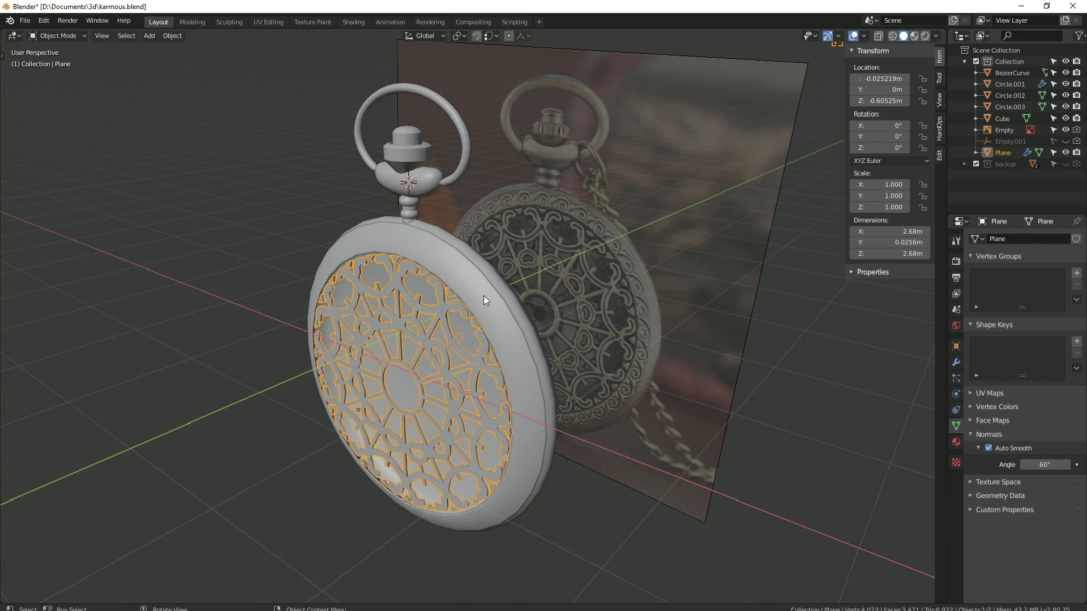
pyautogui.moveTo(486, 300)
pyautogui.mouseDown(button='middle')
pyautogui.moveTo(496, 303)
pyautogui.moveTo(274, 320)
pyautogui.moveTo(340, 317)
pyautogui.mouseUp(button='middle')
pyautogui.hotkey('alt', 'a')
pyautogui.click(24, 20)
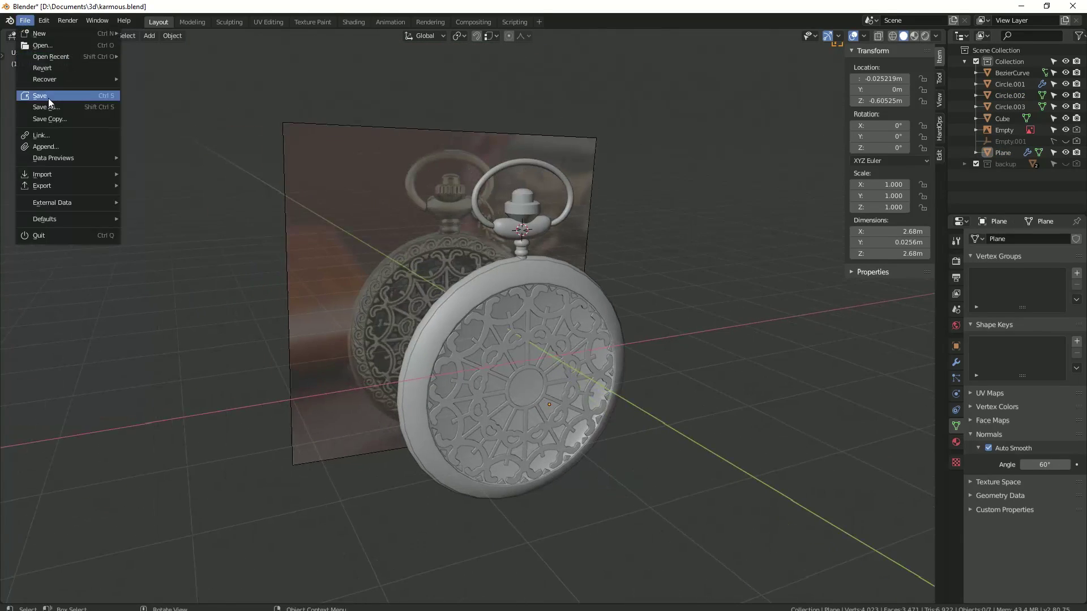
pyautogui.click(49, 97)
pyautogui.hotkey('alt', 'z')
pyautogui.click(529, 159)
pyautogui.click(502, 237)
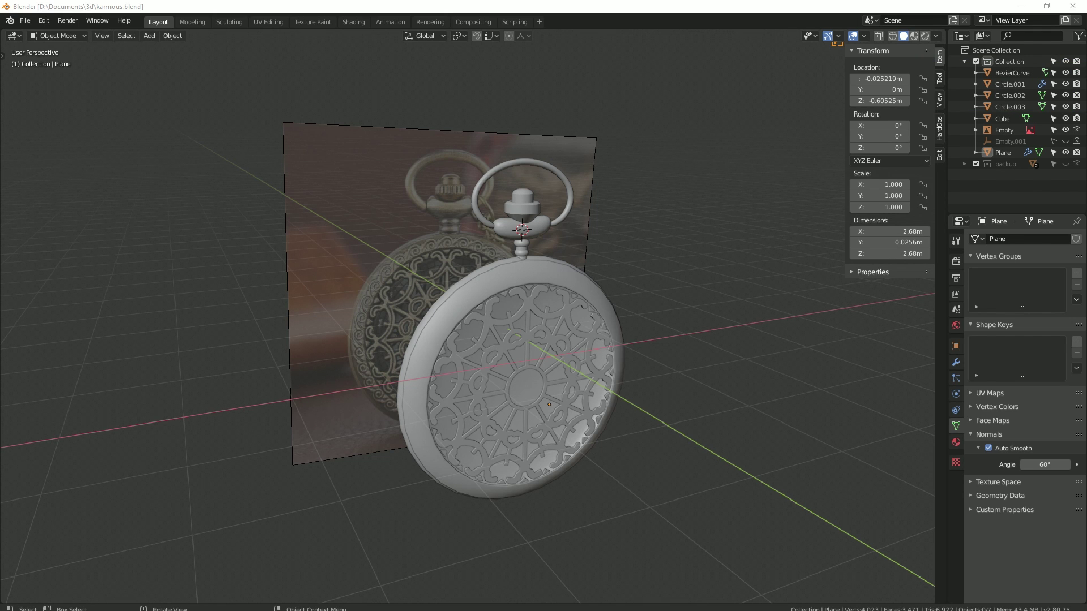
pyautogui.press('KP_1')
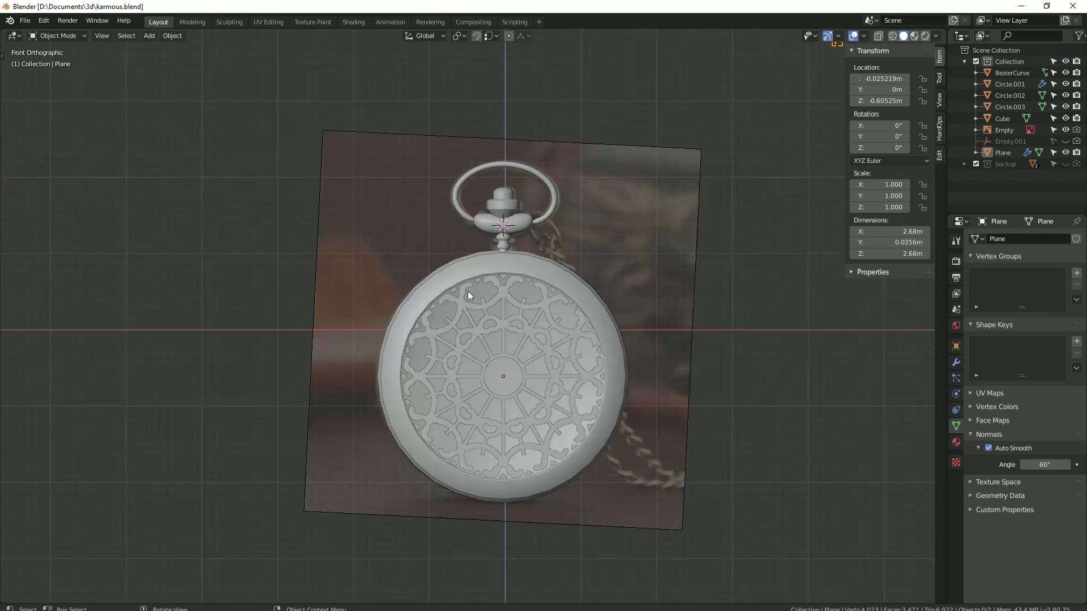
pyautogui.scroll(5, 467, 291)
pyautogui.hotkey('shift', 'a')
pyautogui.moveTo(356, 304)
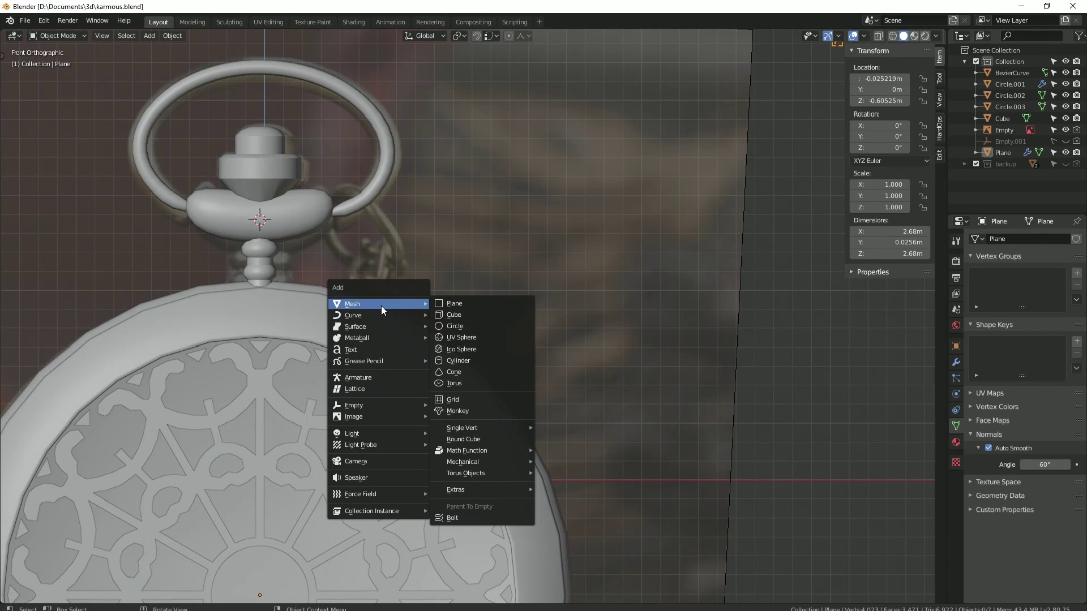
pyautogui.scroll(-3, 639, 416)
pyautogui.keyDown('shift'); pyautogui.moveTo(638, 416); pyautogui.dragTo(430, 303, button='middle'); pyautogui.keyUp('shift')
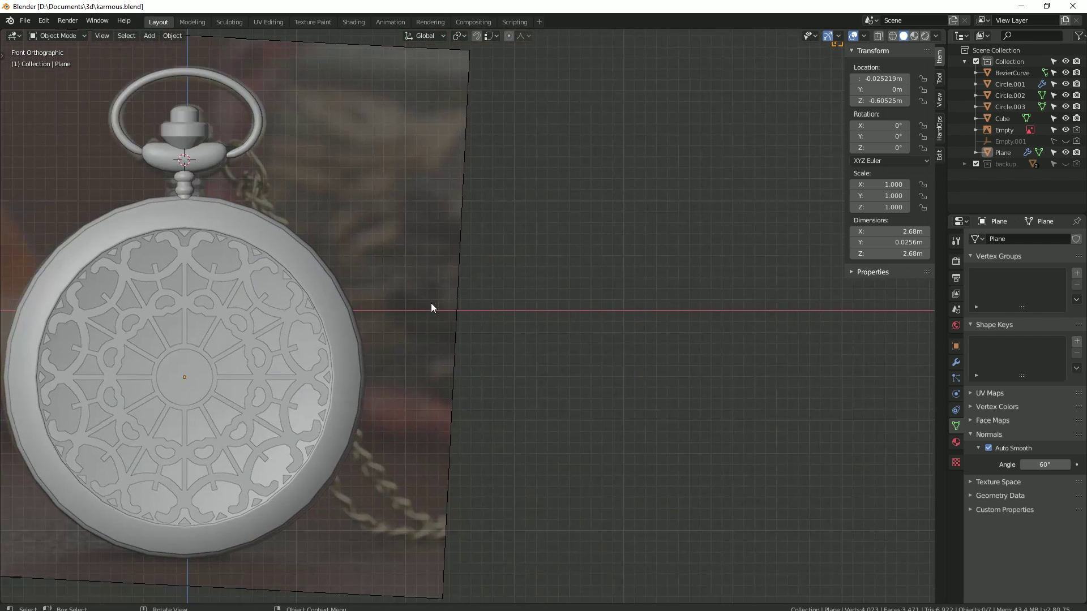
pyautogui.scroll(2, 361, 307)
pyautogui.hotkey('shift', 'a')
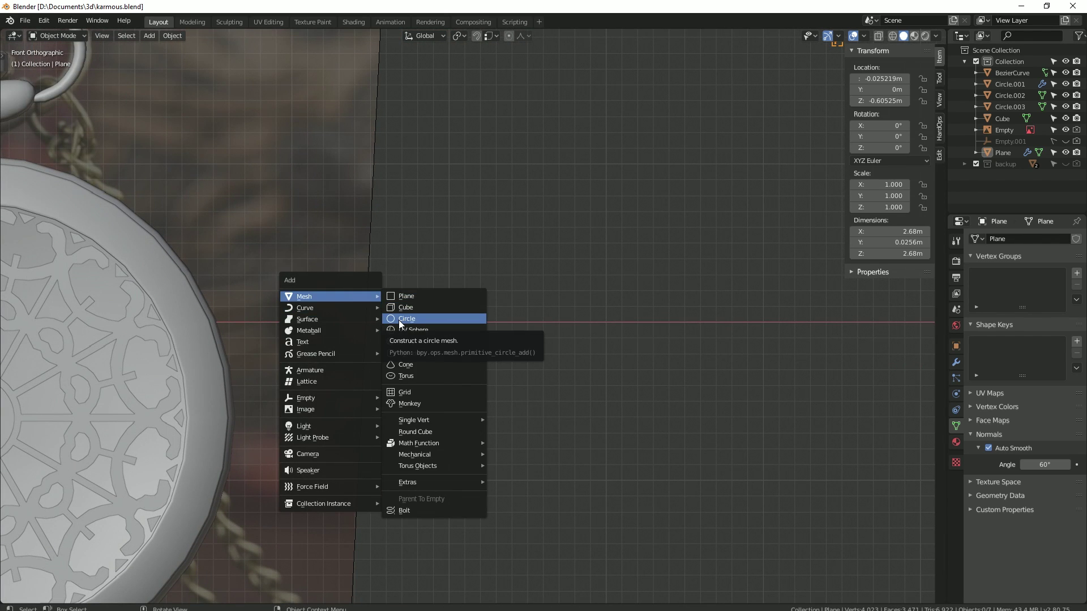
pyautogui.press('Escape')
pyautogui.moveTo(397, 362)
pyautogui.keyDown('shift'); pyautogui.mouseDown(button='middle')
pyautogui.moveTo(404, 345)
pyautogui.moveTo(355, 456)
pyautogui.mouseUp(button='middle'); pyautogui.keyUp('shift')
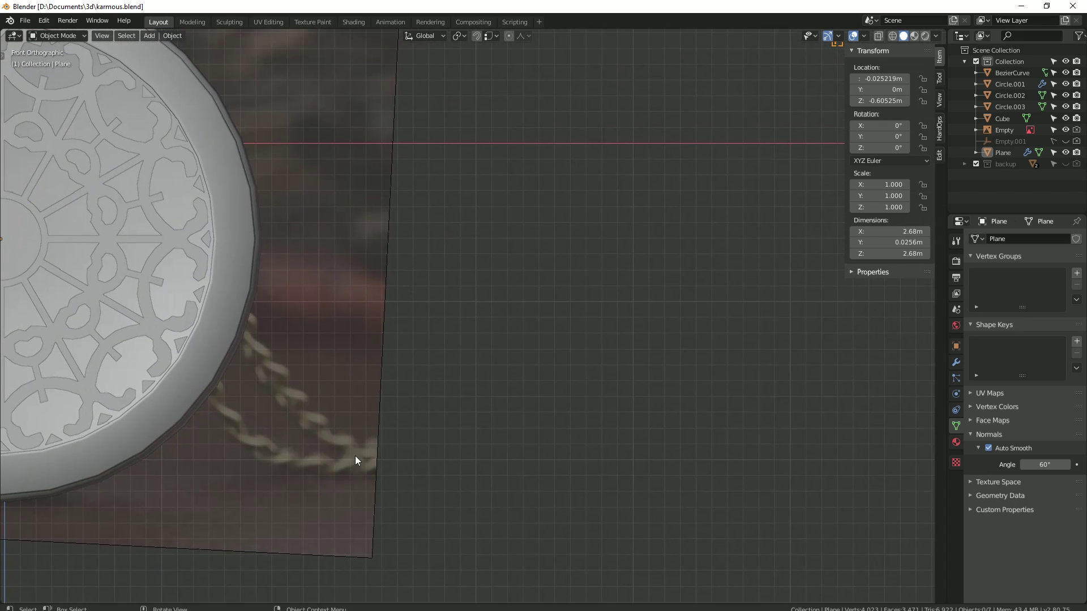
pyautogui.keyDown('shift'); pyautogui.scroll(5, 446, 384); pyautogui.keyUp('shift')
pyautogui.hotkey('shift', 'a')
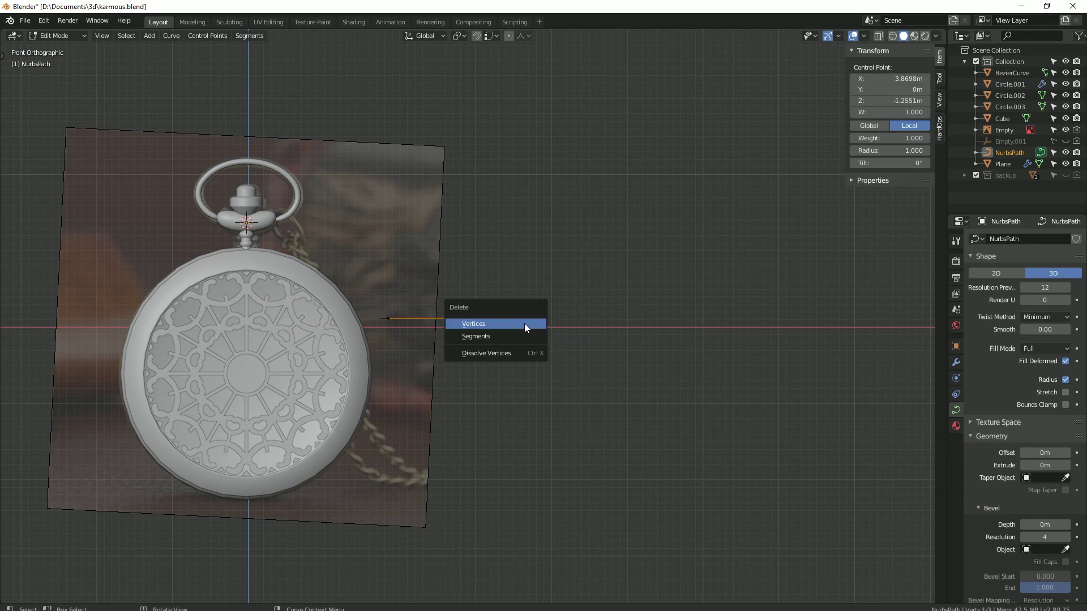
pyautogui.click(525, 323)
pyautogui.moveTo(524, 323); pyautogui.dragTo(566, 340, button='middle')
pyautogui.press('KP_7')
pyautogui.scroll(3, 624, 352)
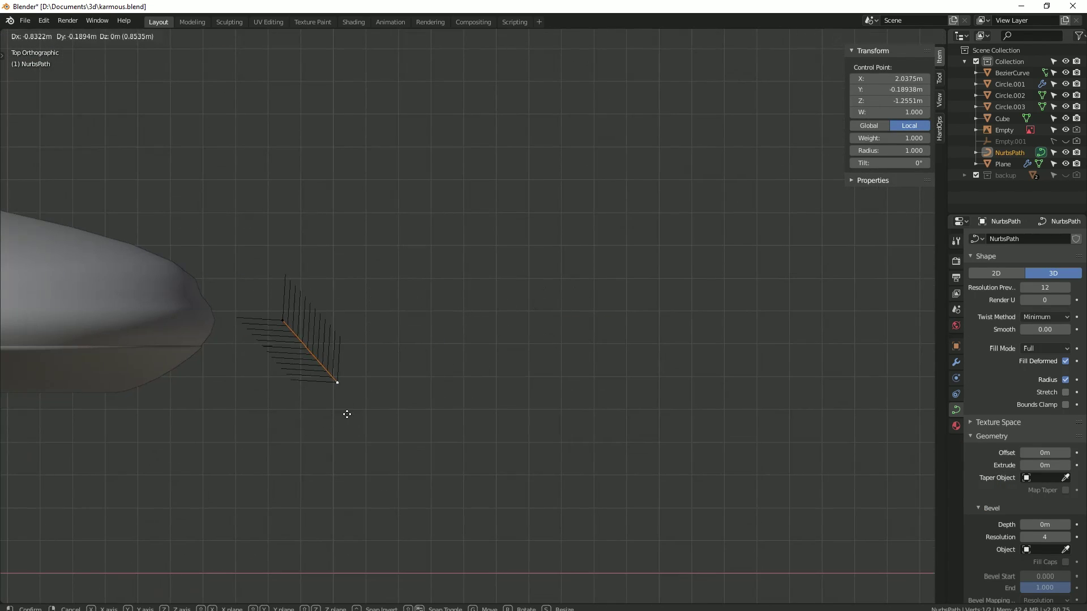
pyautogui.click(361, 404)
# Step: Delete the trial path and add a new Bezier curve flattened to 0 along Y
pyautogui.press('Tab')
pyautogui.press('Delete')
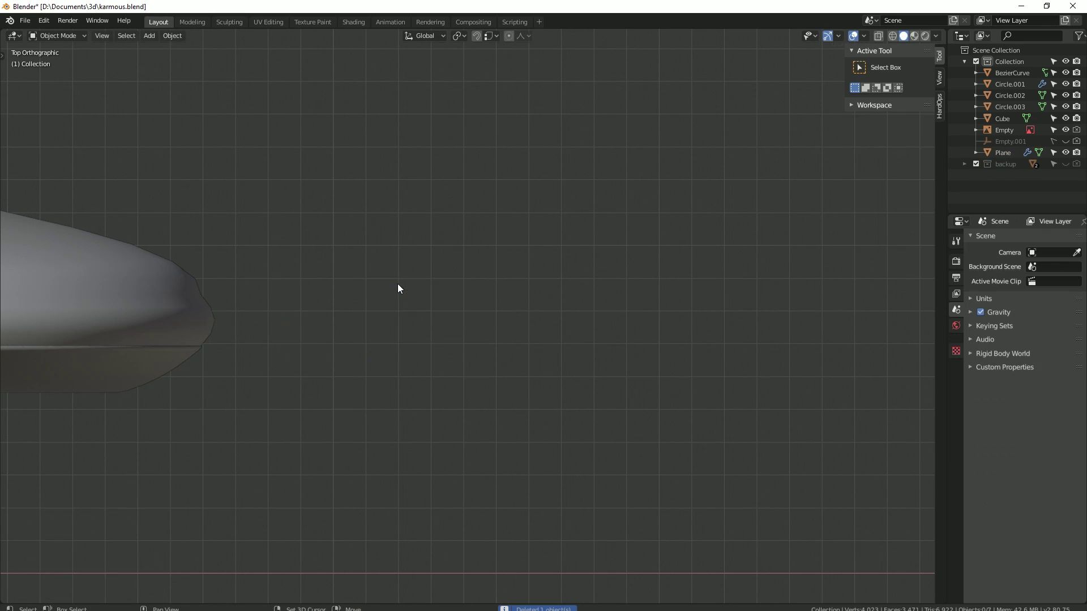
pyautogui.hotkey('shift', 'a')
pyautogui.click(453, 283)
pyautogui.press('Tab')
pyautogui.scroll(2, 593, 377)
pyautogui.press('s')
pyautogui.press('y')
pyautogui.press('0')
pyautogui.press('Return')
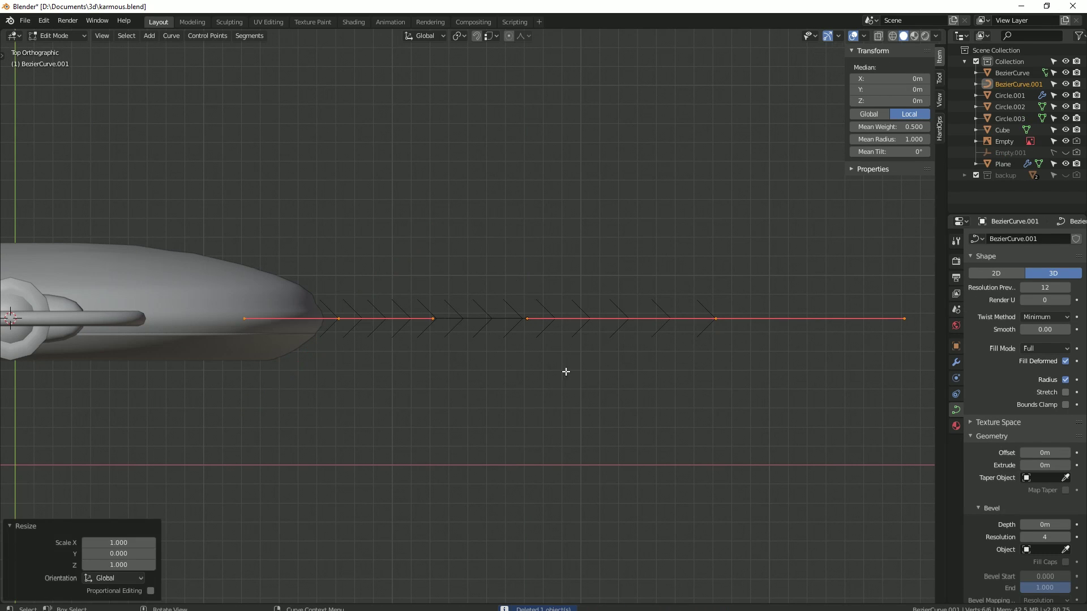
# Step: Shrink the curve and reshape its points and handles into half a teardrop
pyautogui.click(714, 318)
pyautogui.scroll(2, 785, 287)
pyautogui.click(684, 281)
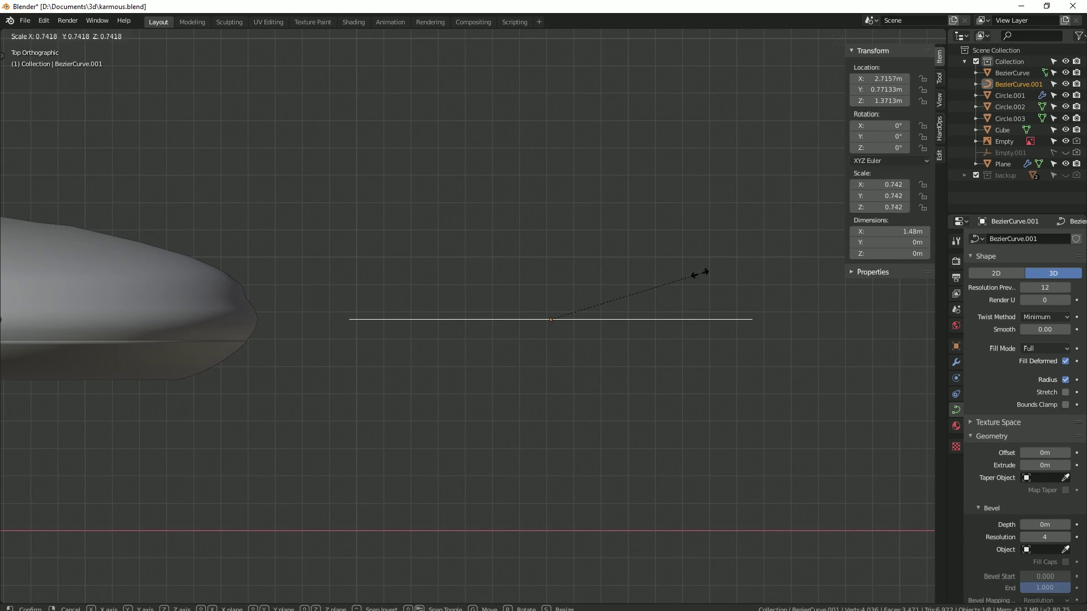
pyautogui.scroll(-2, 699, 272)
pyautogui.moveTo(554, 289); pyautogui.dragTo(481, 360)
pyautogui.moveTo(306, 282)
pyautogui.mouseDown()
pyautogui.moveTo(342, 216)
pyautogui.moveTo(338, 227)
pyautogui.mouseUp()
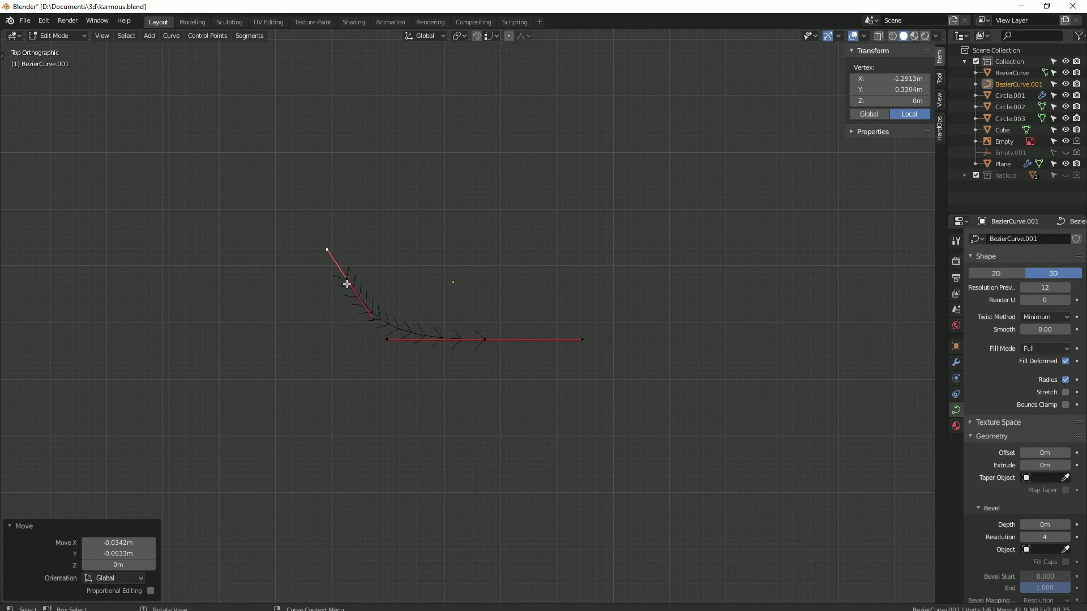
pyautogui.moveTo(347, 284); pyautogui.dragTo(391, 293)
pyautogui.moveTo(575, 337); pyautogui.dragTo(407, 371)
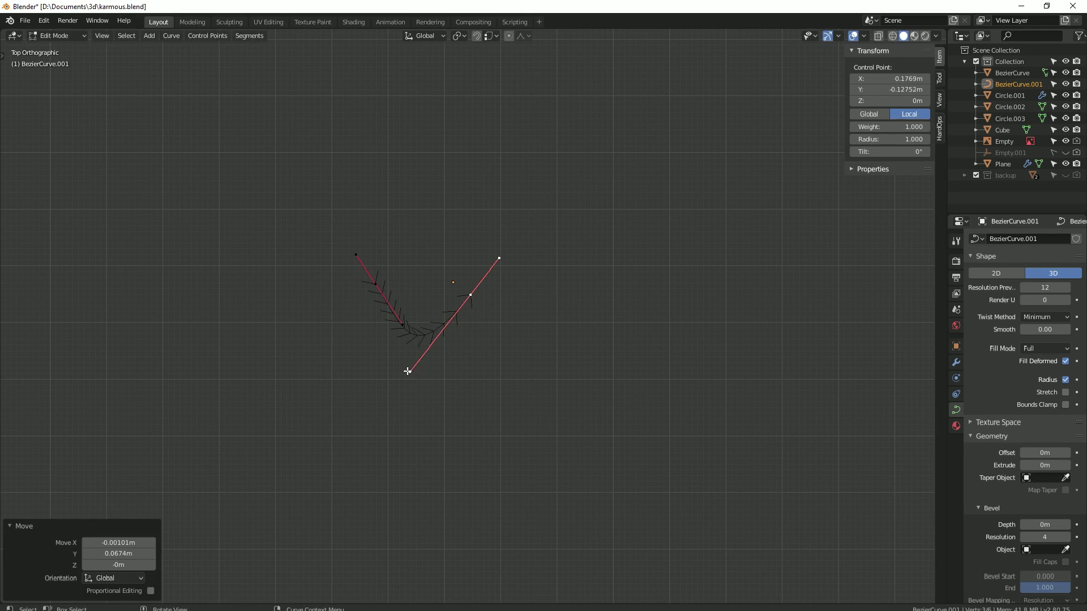
# Step: Extrude a new end point and adjust its handles to round out the link
pyautogui.press('e')
pyautogui.click(436, 310)
pyautogui.press('r')
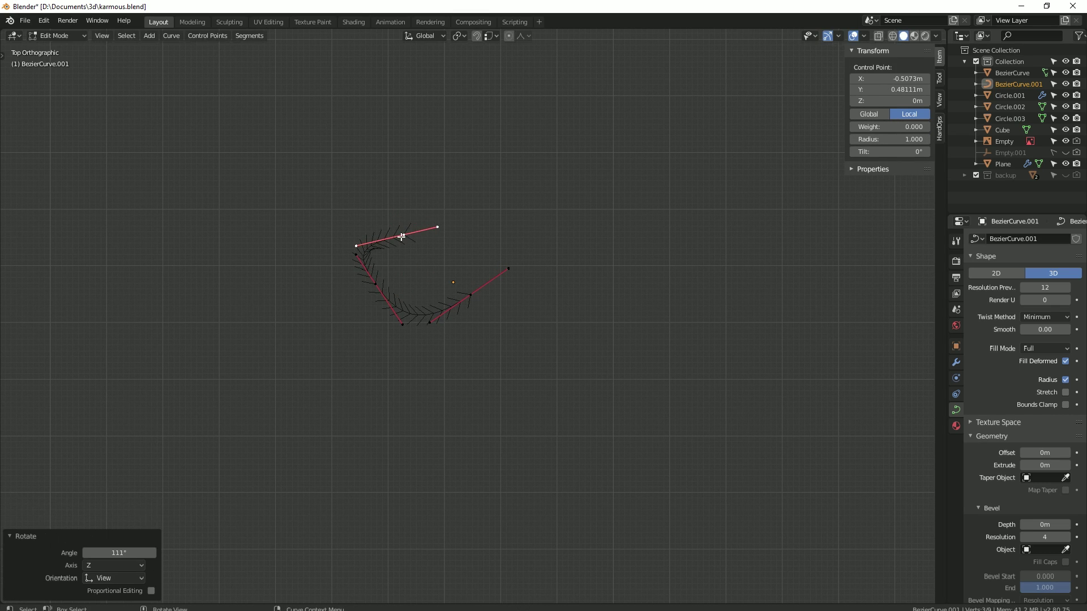
pyautogui.moveTo(401, 237); pyautogui.dragTo(434, 239)
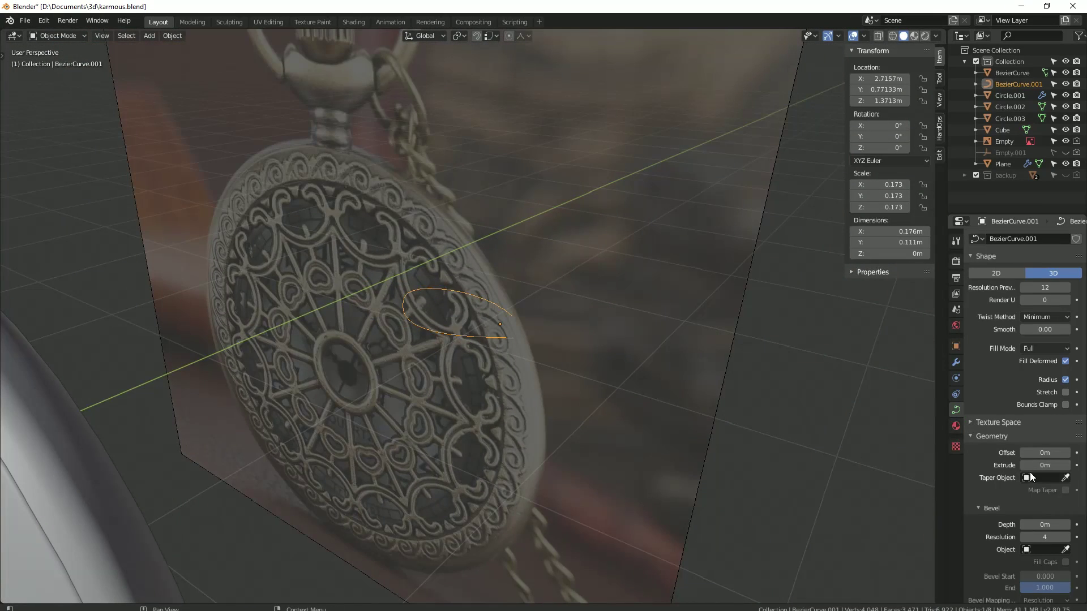
pyautogui.press('KP_1')
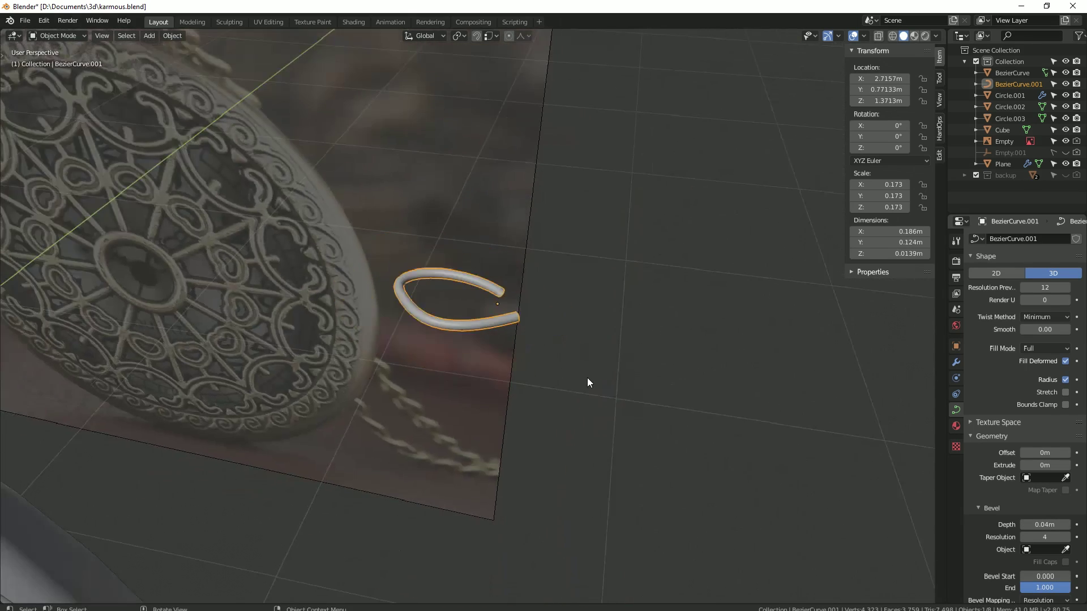
pyautogui.press('g')
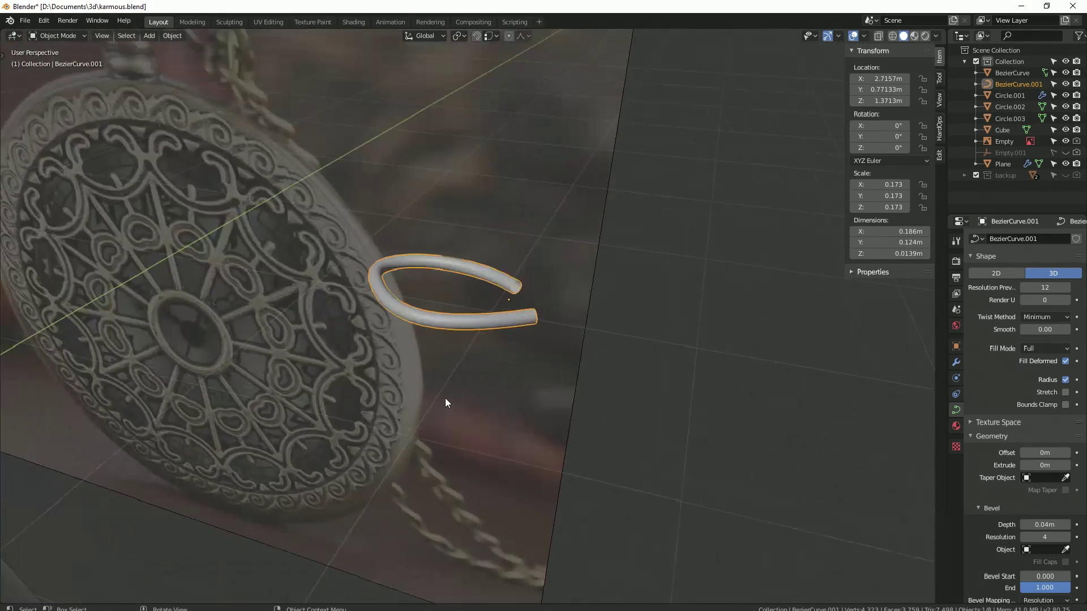
pyautogui.moveTo(289, 223); pyautogui.dragTo(311, 192)
pyautogui.moveTo(519, 257); pyautogui.dragTo(532, 258)
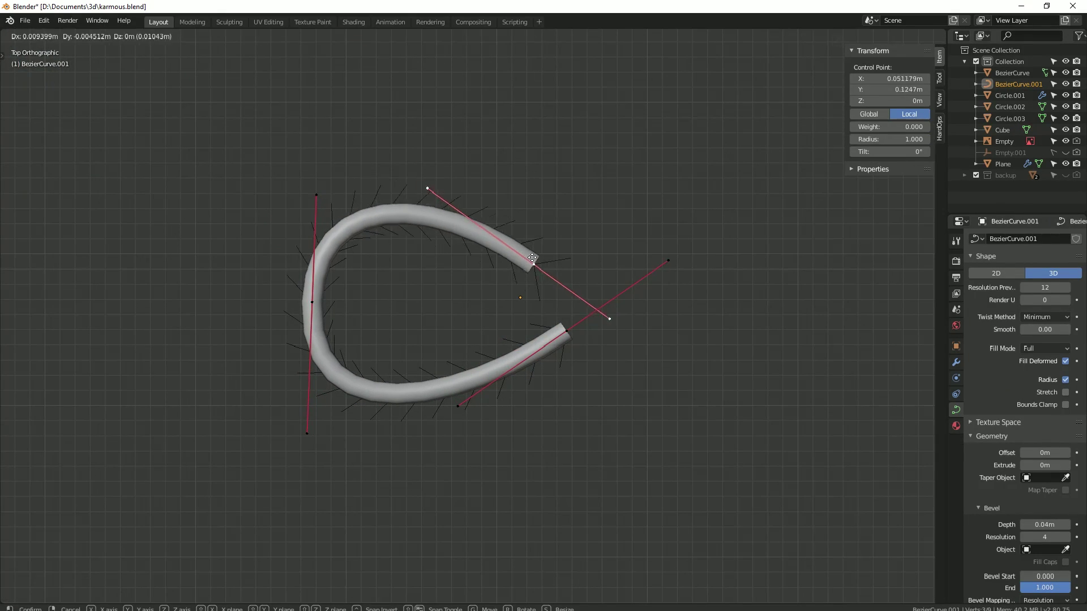
pyautogui.click(557, 301)
# Step: Duplicate the link half and rotate it about X to close the teardrop loop
pyautogui.press('KP_1')
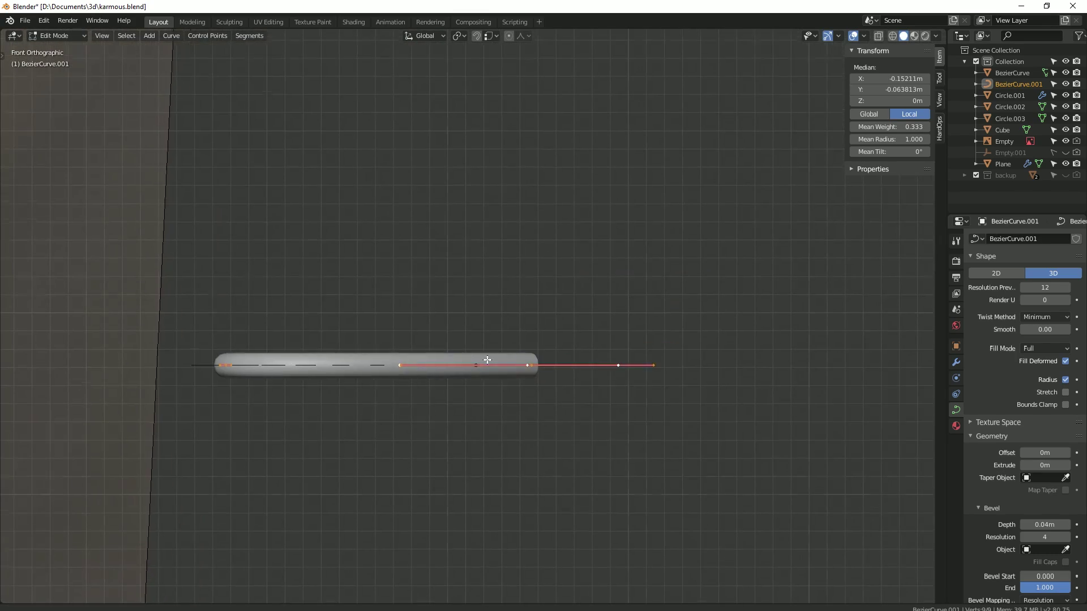
pyautogui.press('r')
pyautogui.press('x')
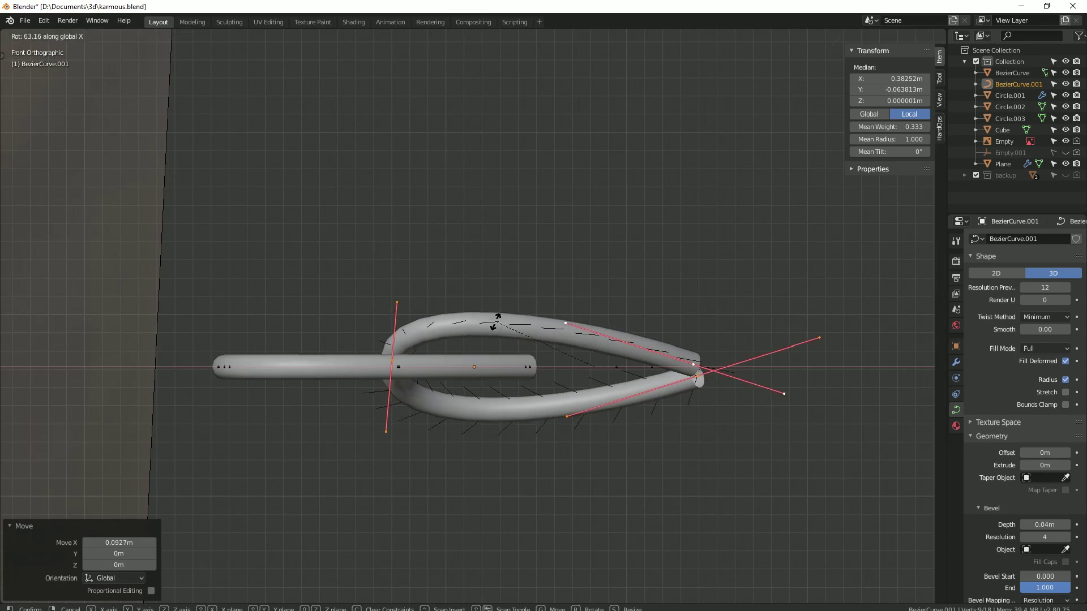
pyautogui.click(781, 393)
pyautogui.moveTo(782, 393)
pyautogui.mouseDown(button='middle')
pyautogui.moveTo(436, 393)
pyautogui.moveTo(381, 357)
pyautogui.moveTo(648, 369)
pyautogui.moveTo(468, 358)
pyautogui.mouseUp(button='middle')
pyautogui.hotkey('alt', 'a')
pyautogui.press('Tab')
# Step: Add an Array modifier to the link and pull the second copy closer to overlap
pyautogui.click(956, 362)
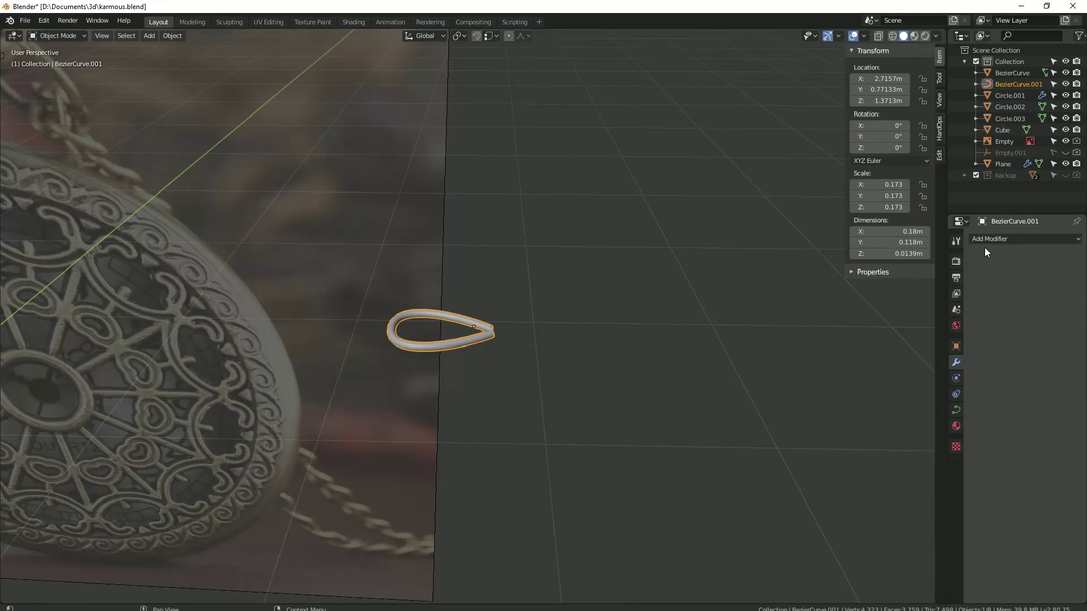
pyautogui.click(984, 240)
pyautogui.click(849, 257)
pyautogui.scroll(4, 674, 306)
pyautogui.moveTo(1053, 331); pyautogui.dragTo(1035, 331)
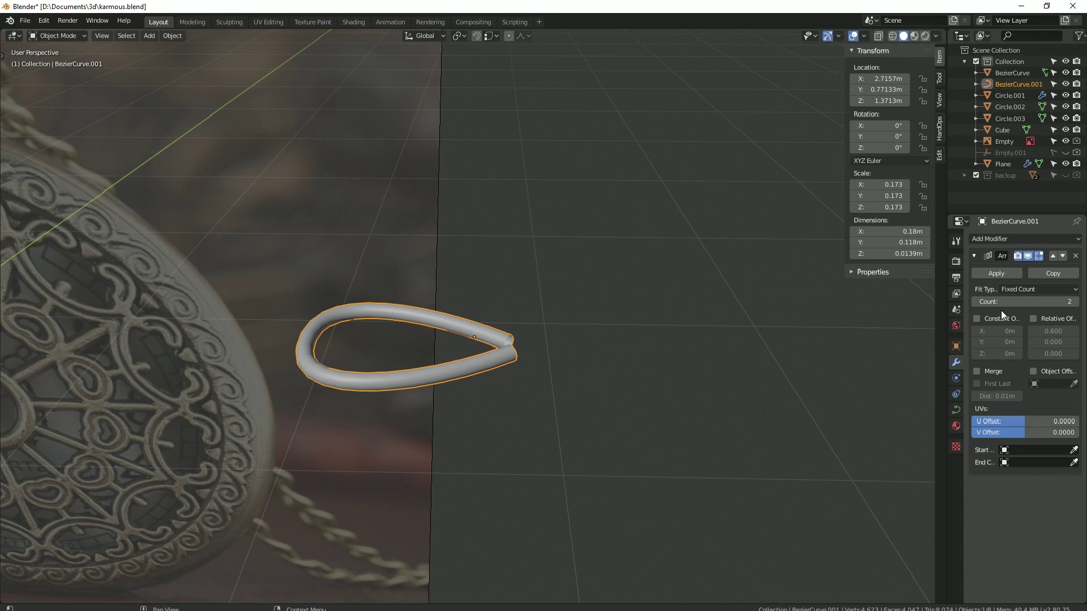
pyautogui.scroll(-6, 531, 308)
pyautogui.click(491, 468)
# Step: Add a plain axes empty and set Empty.002 as the array's object offset
pyautogui.hotkey('shift', 'a')
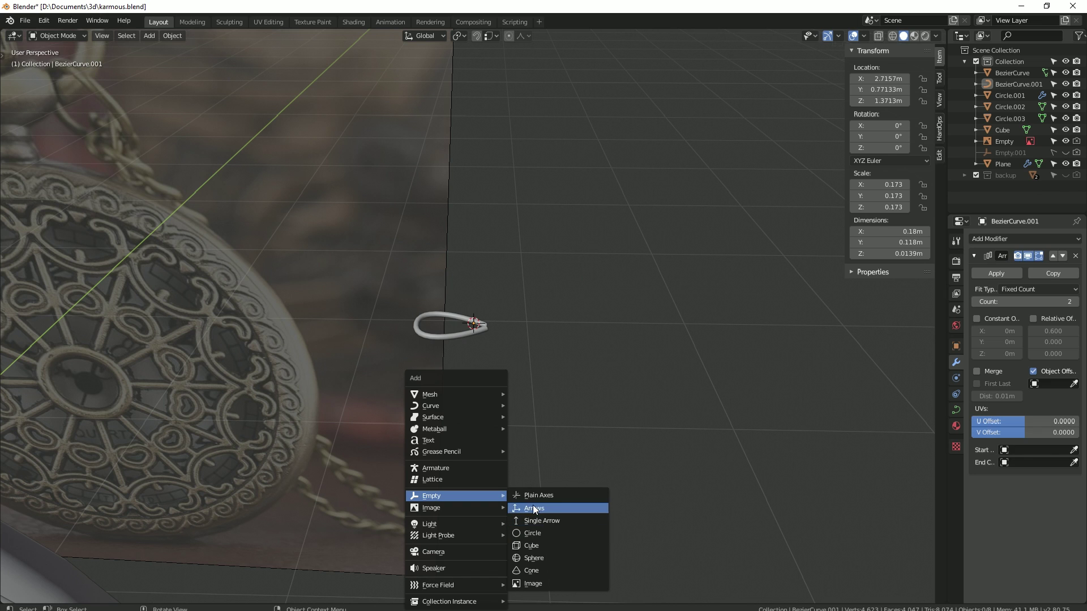
pyautogui.click(535, 493)
pyautogui.scroll(5, 548, 450)
pyautogui.scroll(-5, 548, 450)
pyautogui.click(509, 378)
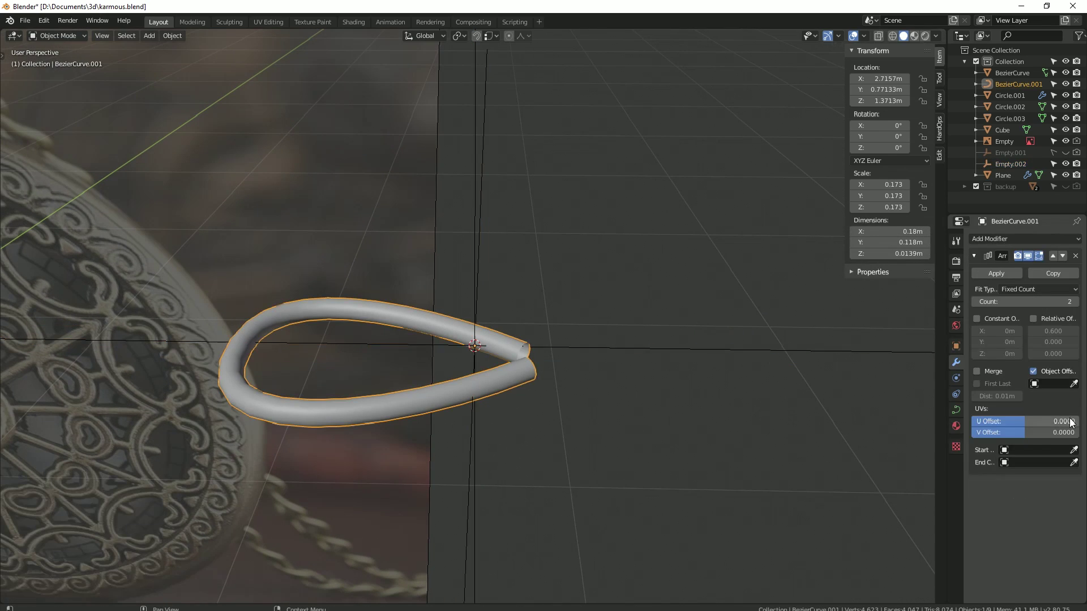
pyautogui.click(483, 245)
pyautogui.click(477, 212)
pyautogui.scroll(-2, 477, 212)
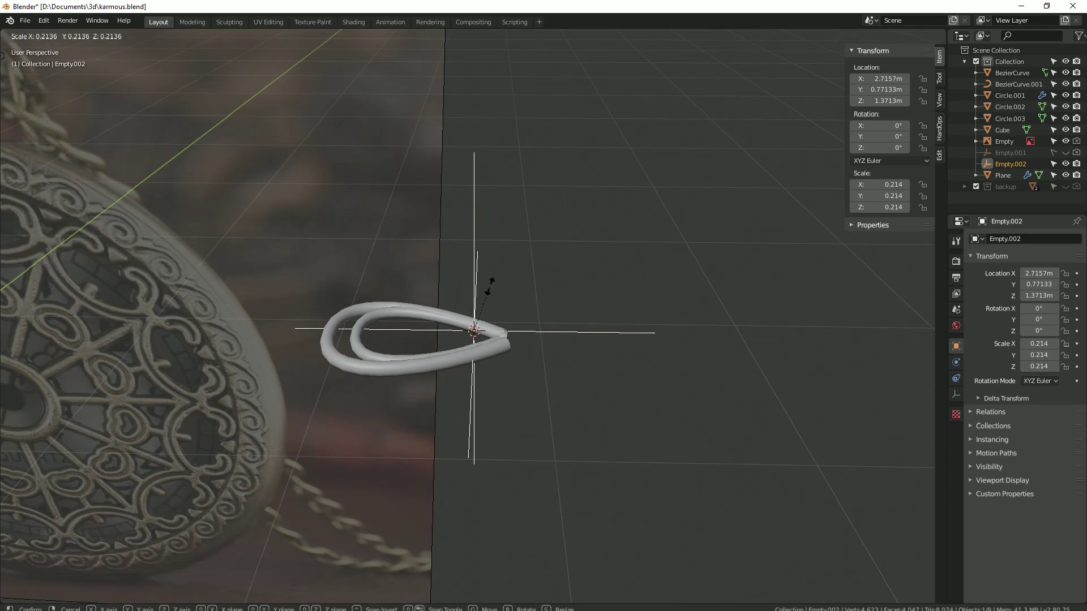
pyautogui.hotkey('ctrl', 'a')
pyautogui.click(424, 300)
# Step: Apply the link's scale, then move the empty along X and tilt it -13.8° on X
pyautogui.click(369, 319)
pyautogui.hotkey('ctrl', 'a')
pyautogui.click(318, 318)
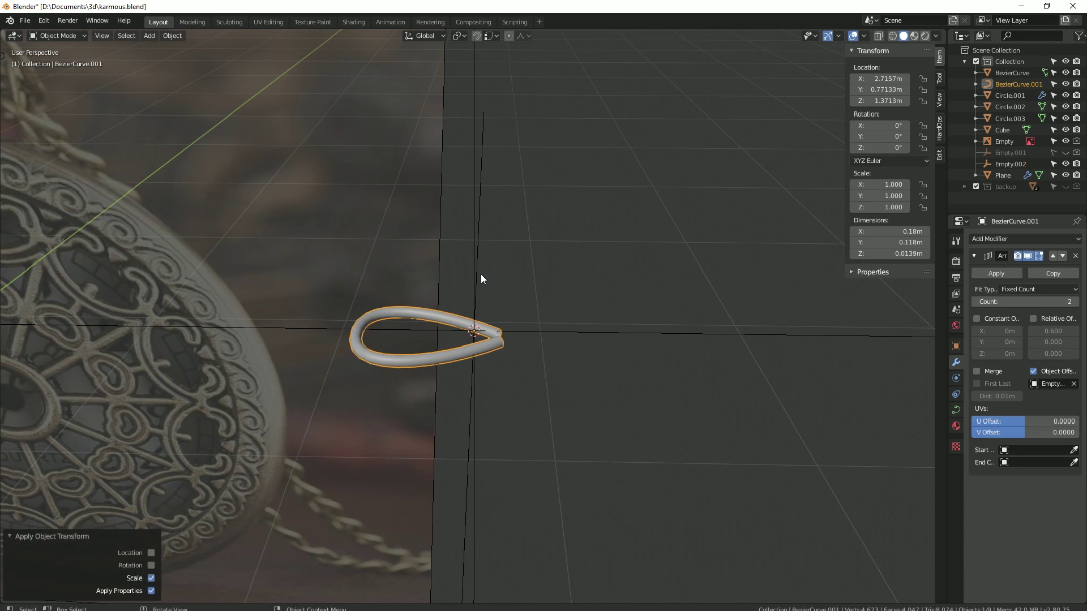
pyautogui.click(481, 273)
pyautogui.press('g')
pyautogui.press('x')
pyautogui.click(535, 303)
pyautogui.press('r')
pyautogui.press('x')
pyautogui.click(531, 318)
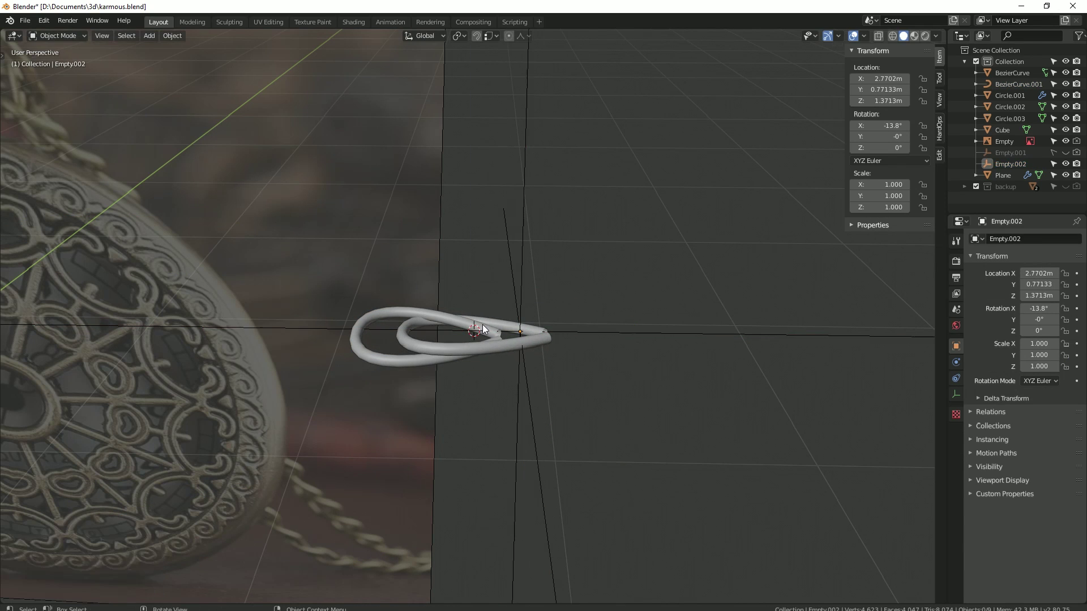
# Step: Try a longer chain with more array copies, then set the count back to 2
pyautogui.click(462, 319)
pyautogui.moveTo(1019, 302); pyautogui.dragTo(1052, 302)
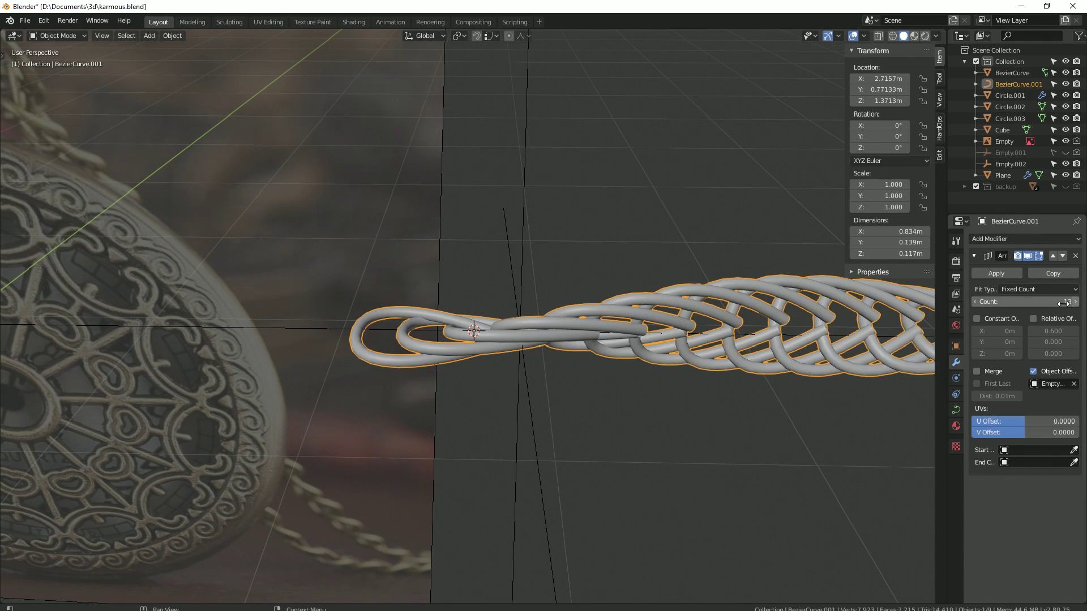
pyautogui.moveTo(622, 317)
pyautogui.mouseDown(button='middle')
pyautogui.moveTo(537, 298)
pyautogui.moveTo(407, 335)
pyautogui.moveTo(596, 331)
pyautogui.moveTo(501, 336)
pyautogui.mouseUp(button='middle')
pyautogui.click(547, 326)
pyautogui.write('2')
pyautogui.press('Return')
# Step: Duplicate the link's curve points, shift the copy along X and rotate it 30° (rx30)
pyautogui.scroll(2, 507, 337)
pyautogui.press('Tab')
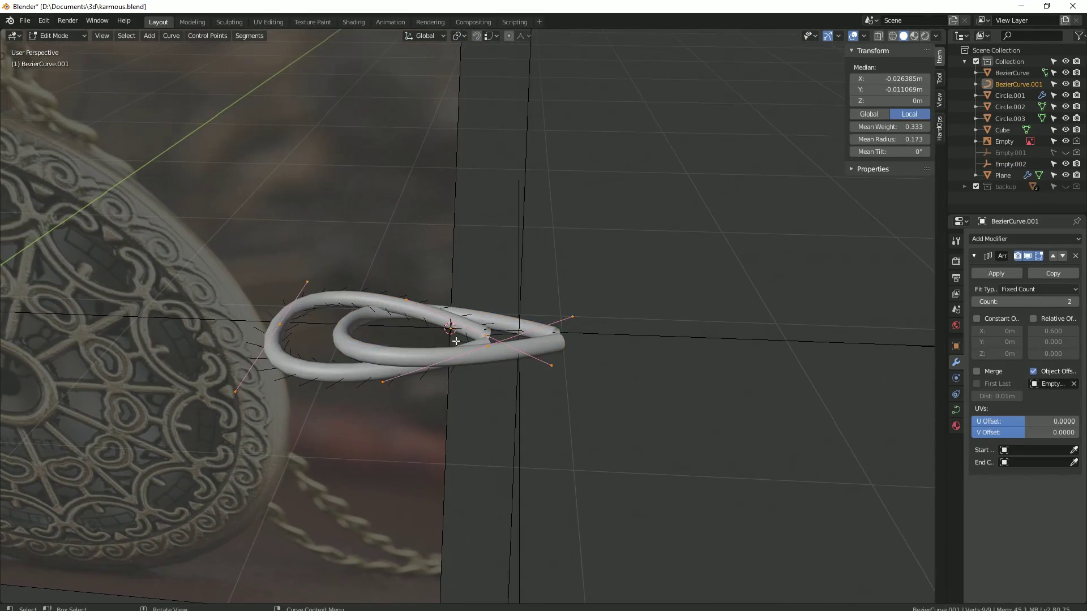
pyautogui.hotkey('shift', 'd')
pyautogui.press('x')
pyautogui.click(468, 424)
pyautogui.write('rx30')
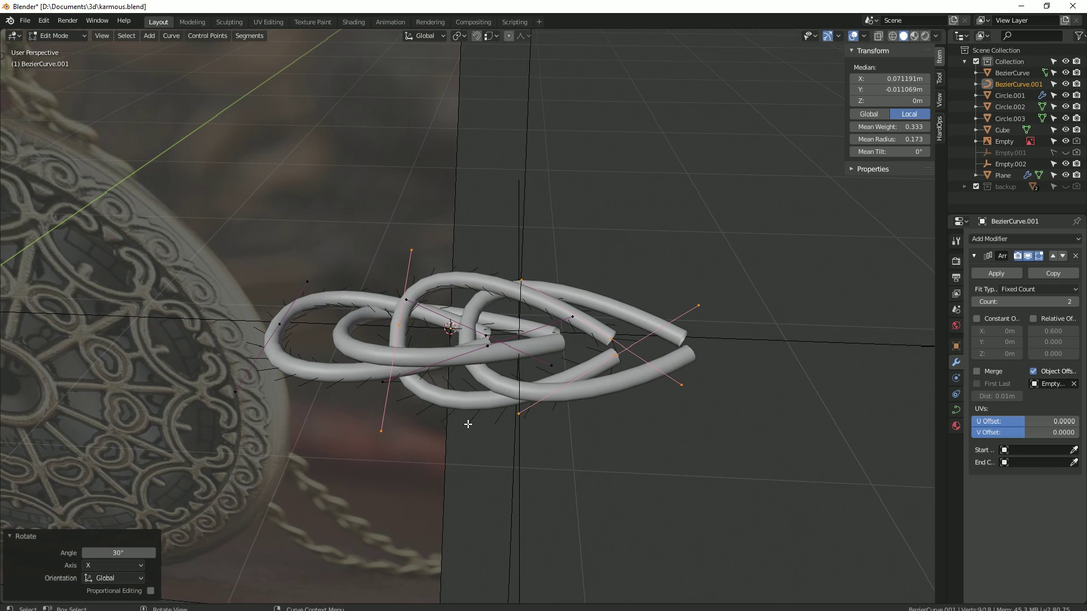
pyautogui.press('Tab')
pyautogui.click(532, 276)
# Step: Move the offset empty 0.166 m along X
pyautogui.press('g')
pyautogui.press('x')
pyautogui.click(714, 359)
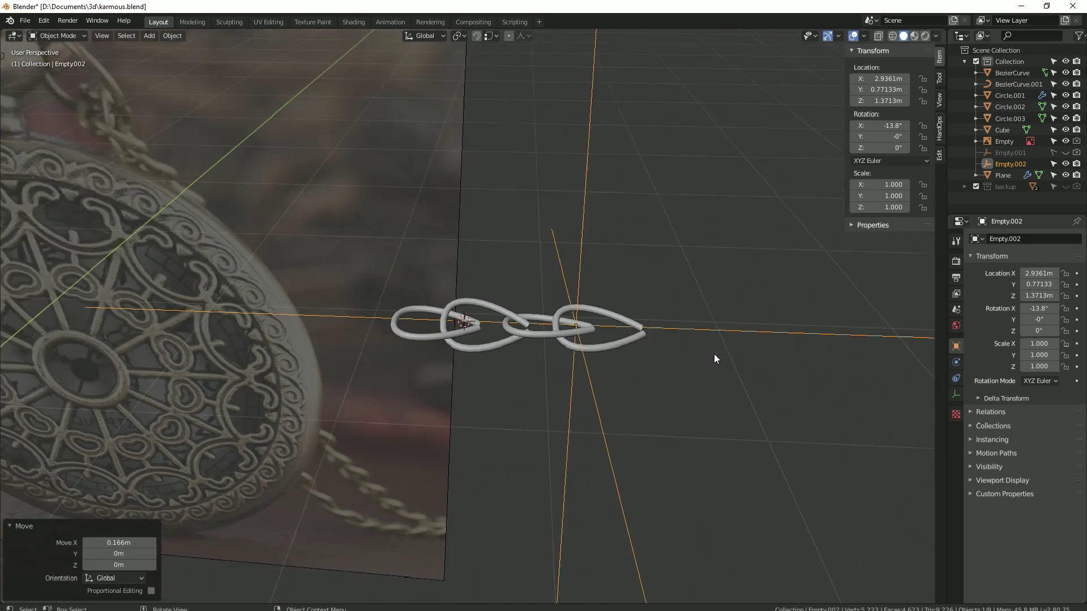
pyautogui.scroll(-3, 715, 354)
pyautogui.moveTo(553, 374); pyautogui.dragTo(491, 401, button='middle')
pyautogui.scroll(3, 503, 396)
# Step: Thicken the link's tubes by editing its curve points
pyautogui.click(504, 294)
pyautogui.press('Tab')
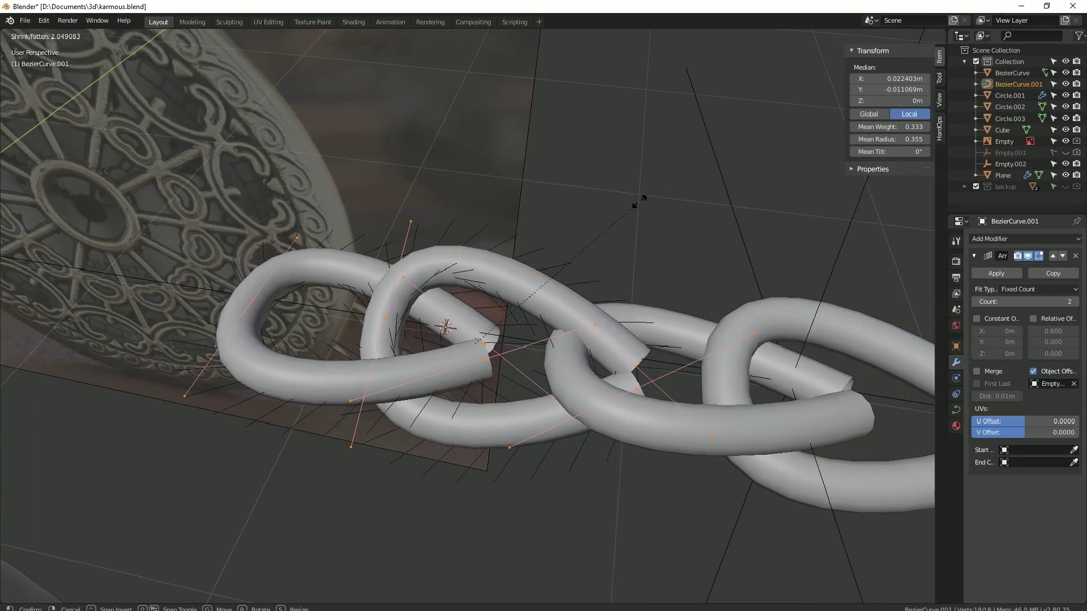
pyautogui.click(636, 200)
pyautogui.press('Tab')
pyautogui.scroll(-4, 573, 317)
pyautogui.scroll(-3, 573, 317)
pyautogui.moveTo(624, 317); pyautogui.dragTo(501, 330, button='middle')
pyautogui.scroll(4, 501, 330)
# Step: Select all the link's points, thin their radius with Alt+S and tilt them around X
pyautogui.press('Tab')
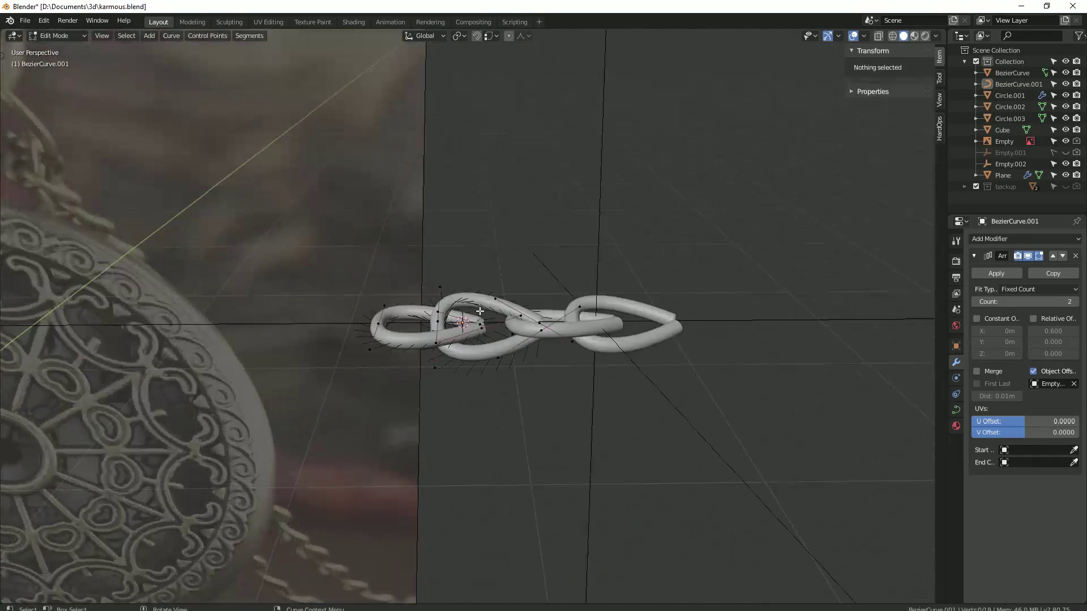
pyautogui.scroll(2, 439, 290)
pyautogui.hotkey('ctrl', 'l')
pyautogui.hotkey('alt', 's')
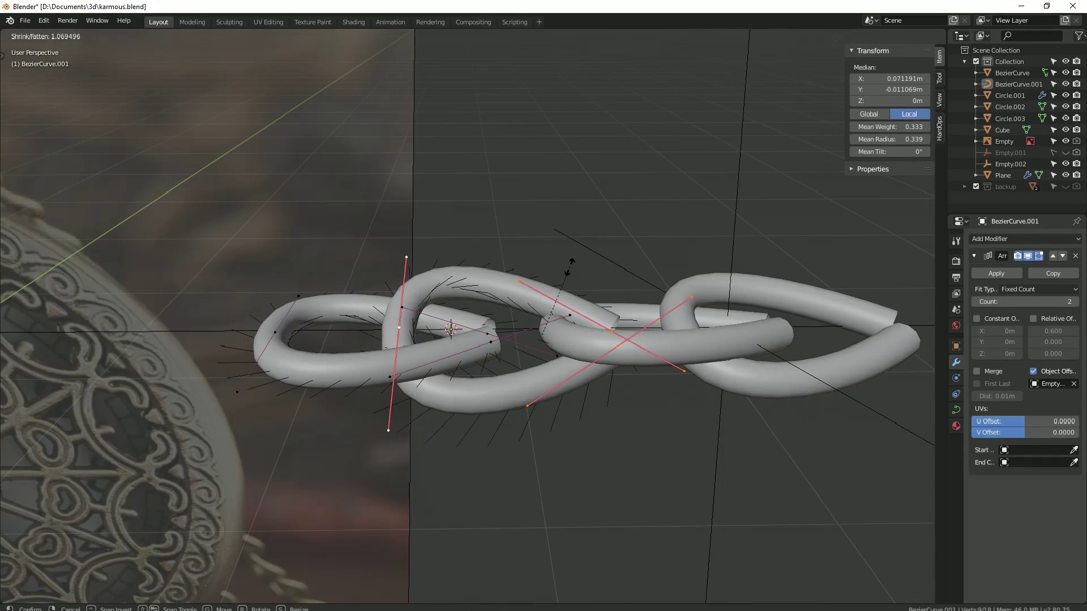
pyautogui.click(588, 265)
pyautogui.press('r')
pyautogui.press('x')
pyautogui.click(571, 278)
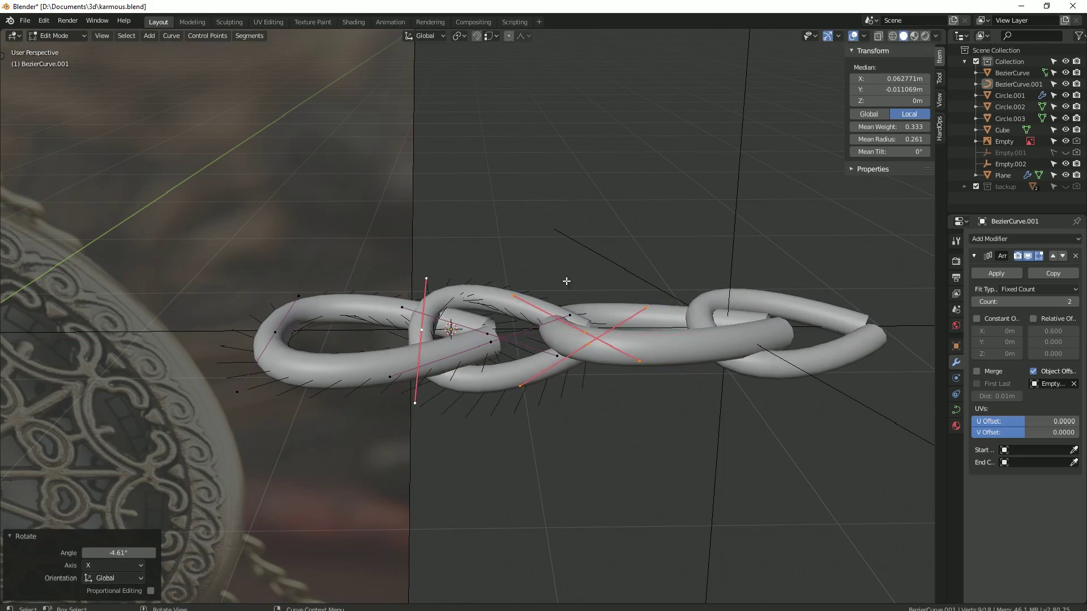
# Step: Adjust the link points' rotation around X again for the twisted shape
pyautogui.moveTo(565, 284)
pyautogui.mouseDown(button='middle')
pyautogui.moveTo(531, 288)
pyautogui.moveTo(563, 286)
pyautogui.moveTo(519, 315)
pyautogui.moveTo(526, 328)
pyautogui.moveTo(485, 352)
pyautogui.mouseUp(button='middle')
pyautogui.press('r')
pyautogui.press('x')
pyautogui.click(535, 288)
pyautogui.scroll(4, 526, 329)
pyautogui.press('Tab')
pyautogui.scroll(-4, 527, 329)
# Step: Reduce the chain to a single link, then shrink and slightly shift its points
pyautogui.click(976, 302)
pyautogui.scroll(4, 537, 363)
pyautogui.press('Tab')
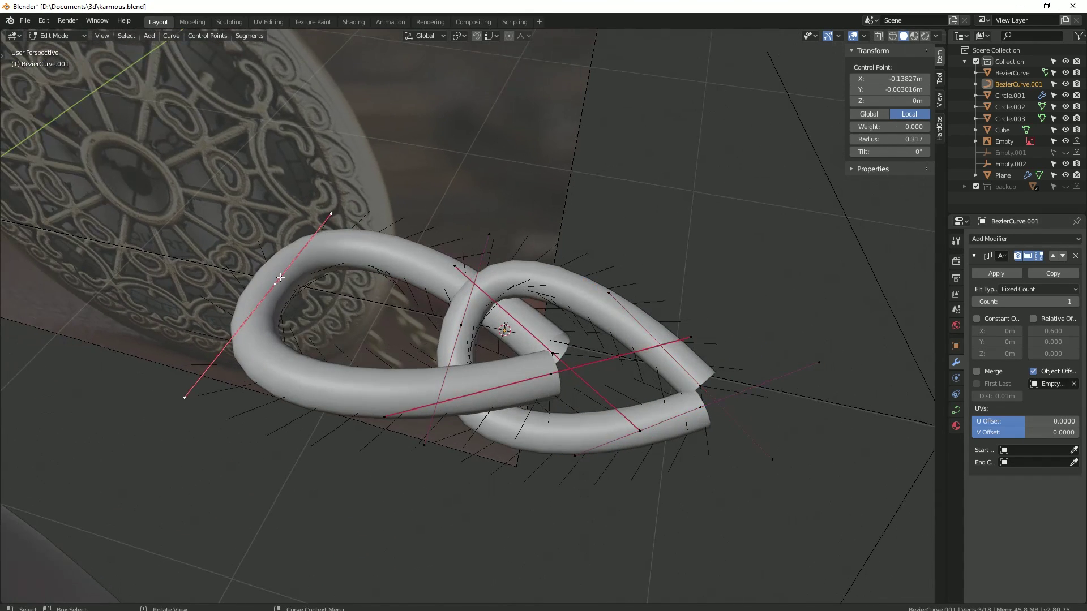
pyautogui.click(468, 235)
pyautogui.press('g')
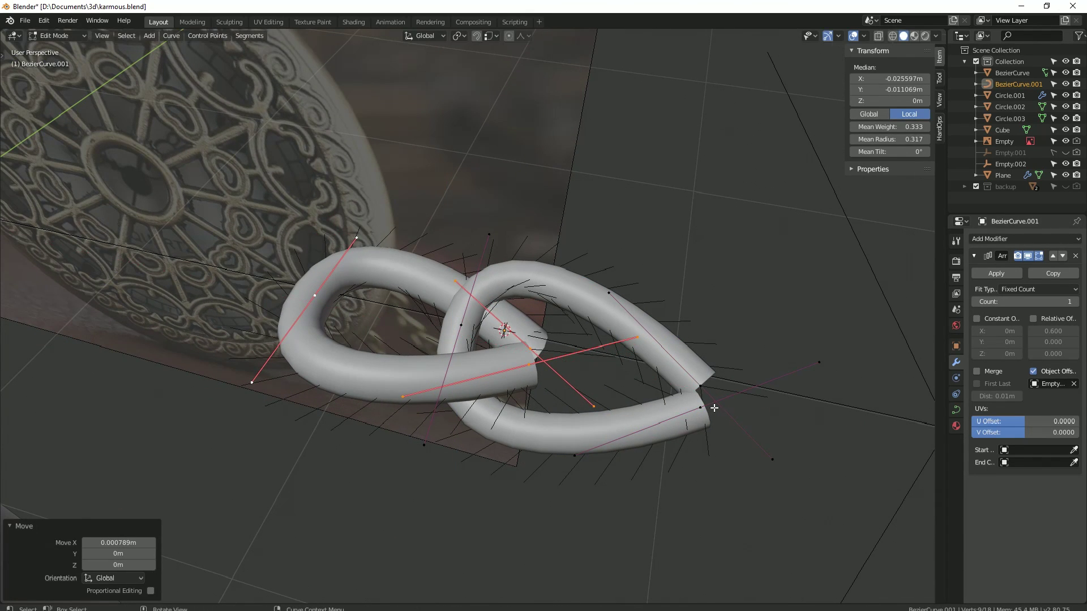
pyautogui.press('g')
pyautogui.press('x')
pyautogui.click(714, 408)
# Step: Rotate the link's points around X to finish the teardrop twist
pyautogui.press('r')
pyautogui.press('x')
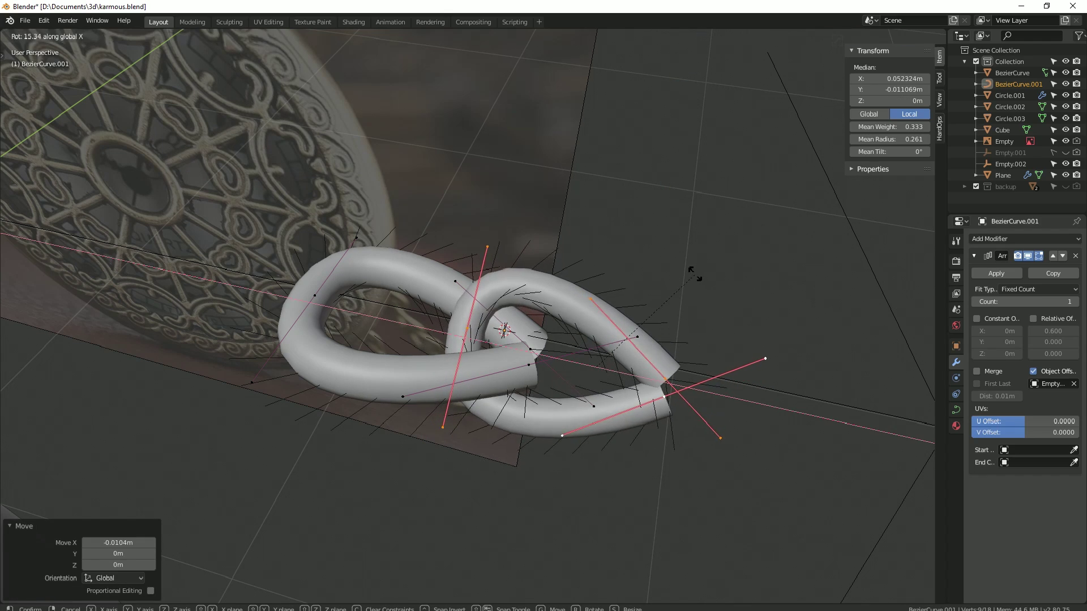
pyautogui.click(695, 274)
pyautogui.scroll(-5, 528, 351)
pyautogui.moveTo(528, 351); pyautogui.dragTo(585, 380, button='middle')
pyautogui.hotkey('alt', 'a')
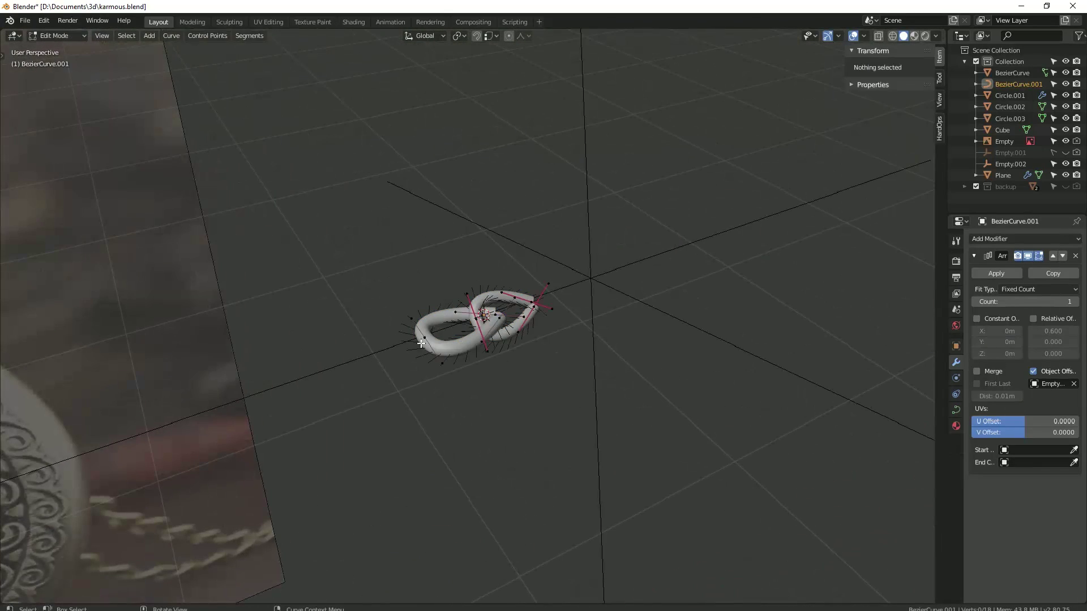
pyautogui.press('a')
pyautogui.scroll(3, 421, 343)
pyautogui.press('Tab')
# Step: Set the link curve's Bevel Depth to 0.025 m and shrink its points slightly
pyautogui.click(956, 409)
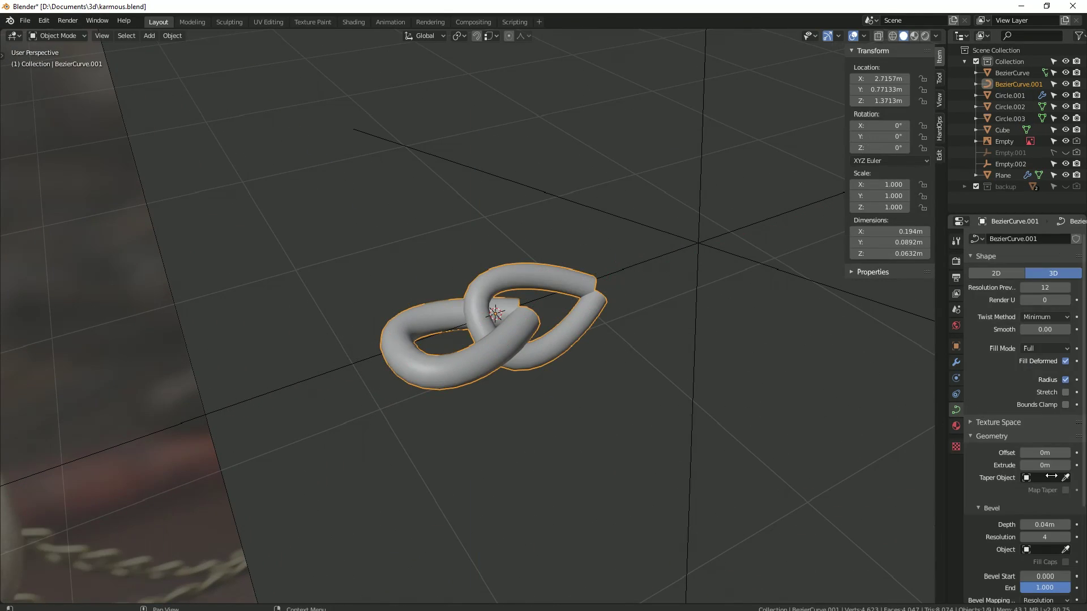
pyautogui.scroll(-5, 614, 355)
pyautogui.moveTo(613, 355)
pyautogui.mouseDown(button='middle')
pyautogui.moveTo(510, 344)
pyautogui.moveTo(501, 389)
pyautogui.mouseUp(button='middle')
pyautogui.scroll(3, 502, 389)
pyautogui.press('Tab')
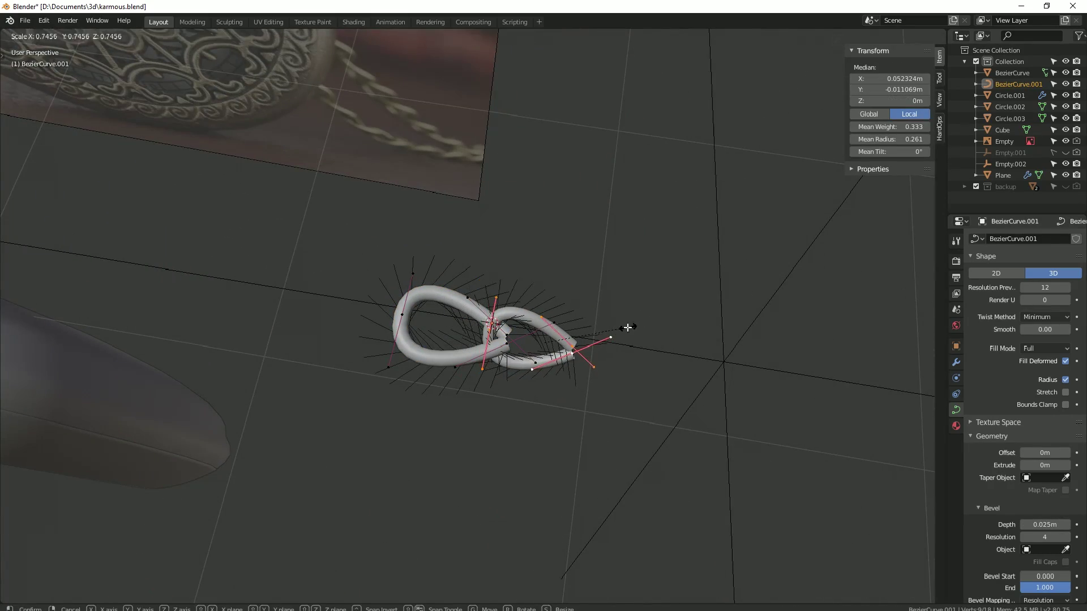
pyautogui.click(627, 327)
pyautogui.press('Tab')
# Step: Set the chain's Array modifier Count to 5 for a 0.672 m chain
pyautogui.scroll(-4, 606, 321)
pyautogui.moveTo(605, 321)
pyautogui.mouseDown(button='middle')
pyautogui.moveTo(701, 305)
pyautogui.moveTo(536, 356)
pyautogui.moveTo(577, 400)
pyautogui.moveTo(553, 359)
pyautogui.moveTo(510, 334)
pyautogui.mouseUp(button='middle')
pyautogui.scroll(4, 537, 357)
pyautogui.click(509, 334)
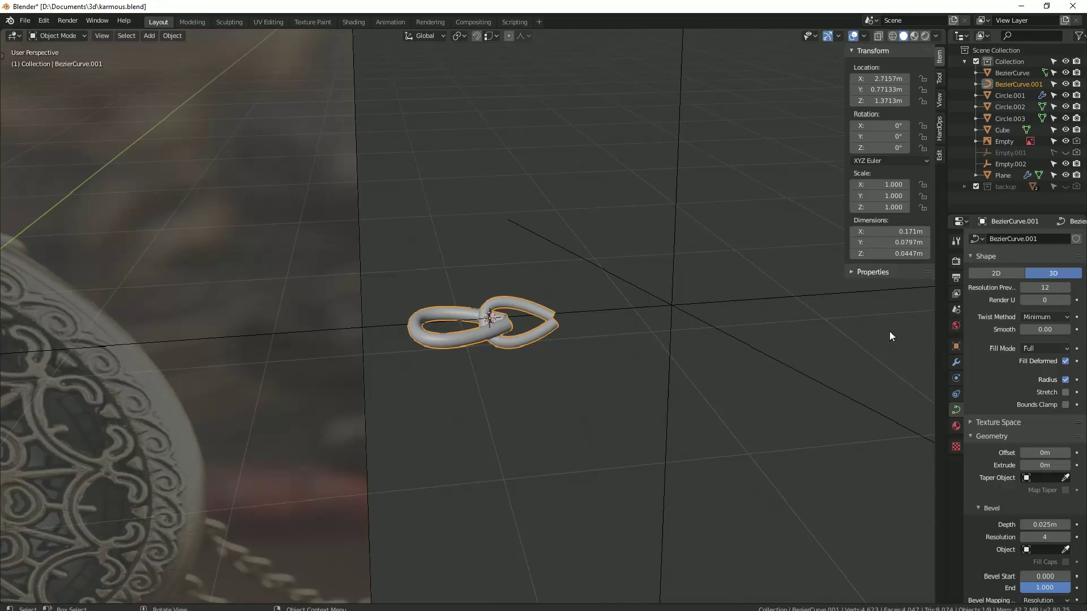
pyautogui.click(532, 310)
pyautogui.click(954, 363)
pyautogui.click(669, 264)
pyautogui.moveTo(669, 264); pyautogui.dragTo(510, 358, button='middle')
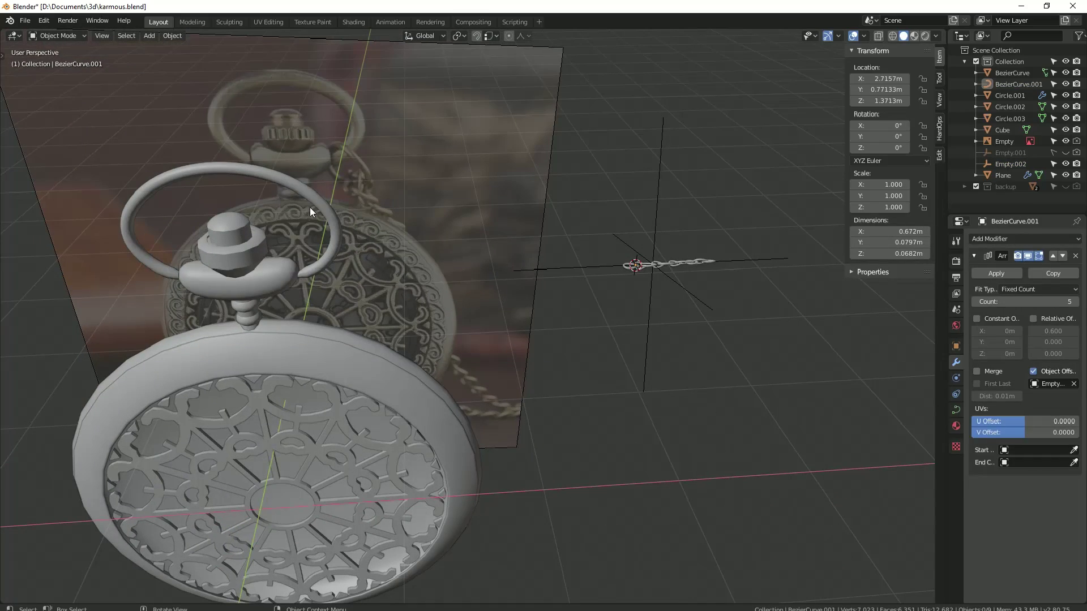
# Step: Inspect the watch bow ring and switch to front view
pyautogui.click(328, 257)
pyautogui.press('Tab')
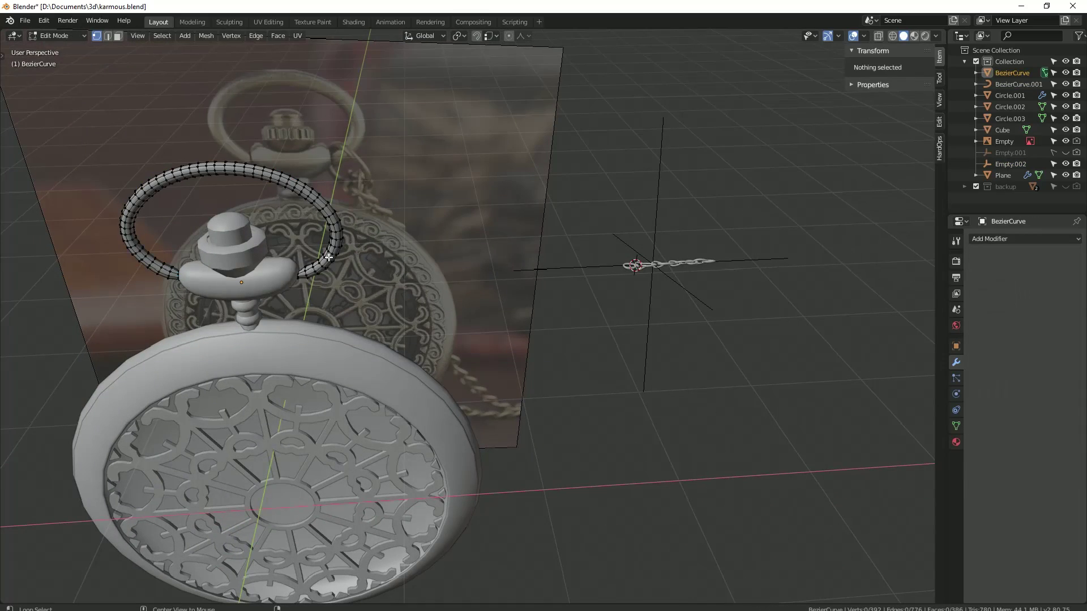
pyautogui.press('Tab')
pyautogui.press('KP_1')
pyautogui.scroll(3, 474, 351)
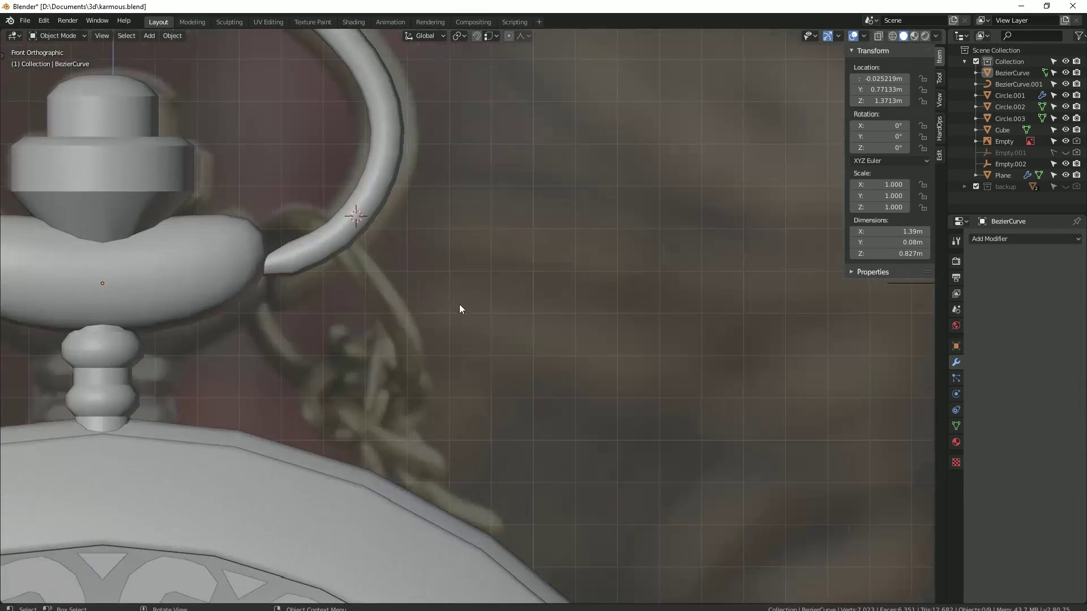
pyautogui.scroll(-3, 460, 304)
# Step: Add a new Bezier curve at the bow tip
pyautogui.hotkey('shift', 'a')
pyautogui.click(526, 291)
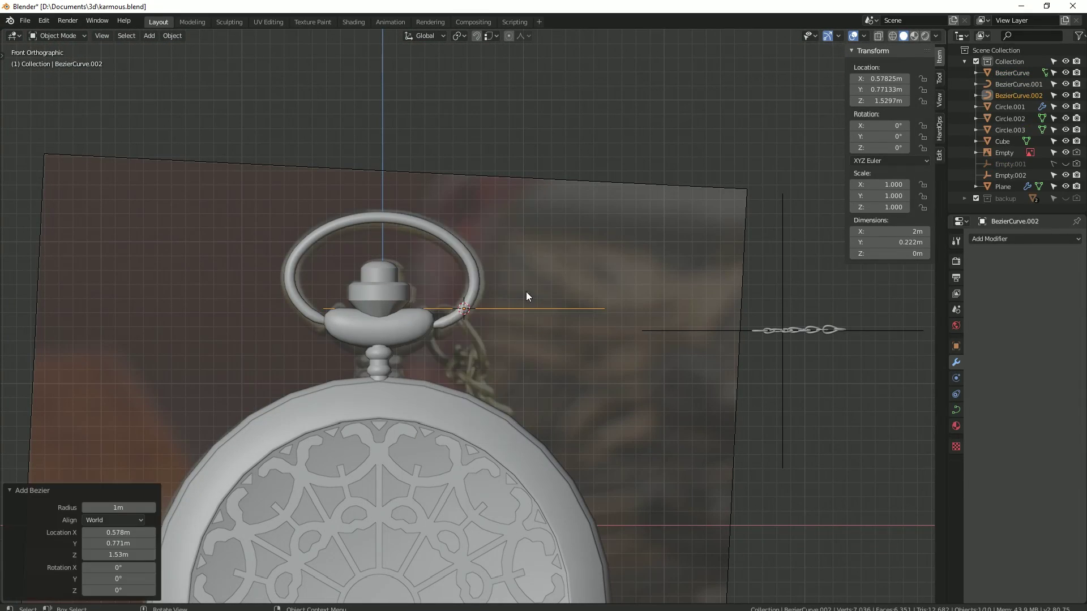
pyautogui.moveTo(526, 291); pyautogui.dragTo(461, 356, button='middle')
pyautogui.press('Tab')
pyautogui.scroll(5, 440, 328)
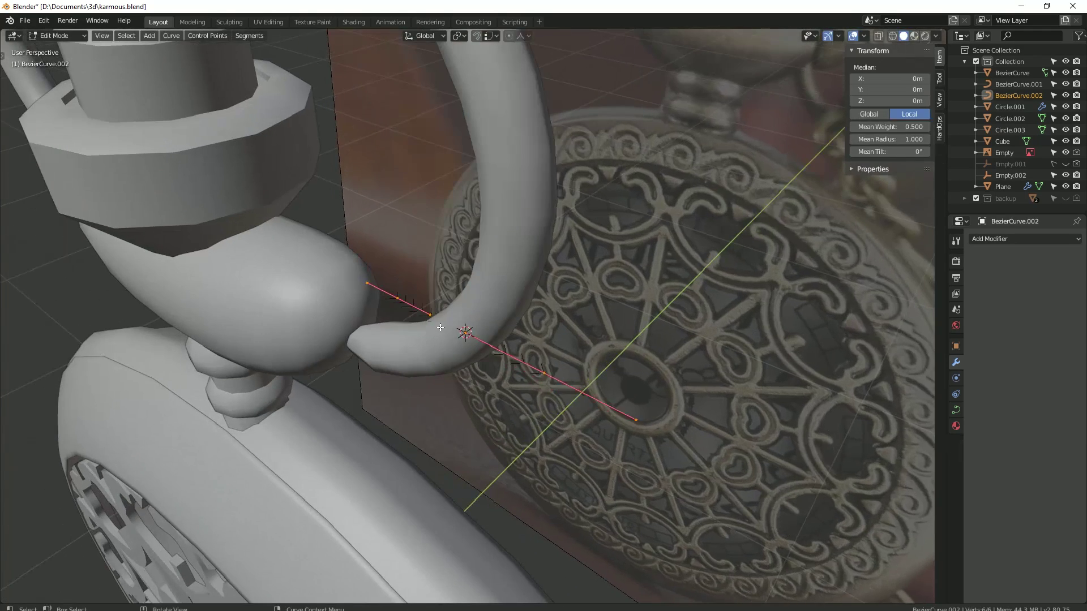
# Step: Rotate and move the curve's points into a U hooked around the bow tip
pyautogui.rightClick(470, 402)
pyautogui.click(406, 310)
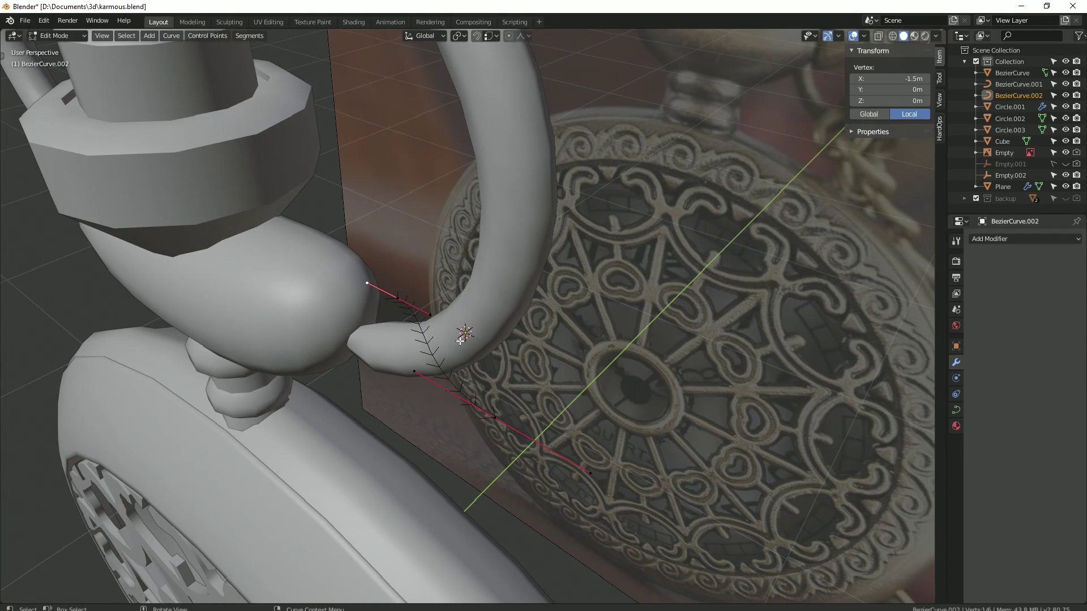
pyautogui.click(328, 422)
pyautogui.moveTo(328, 422); pyautogui.dragTo(395, 396, button='middle')
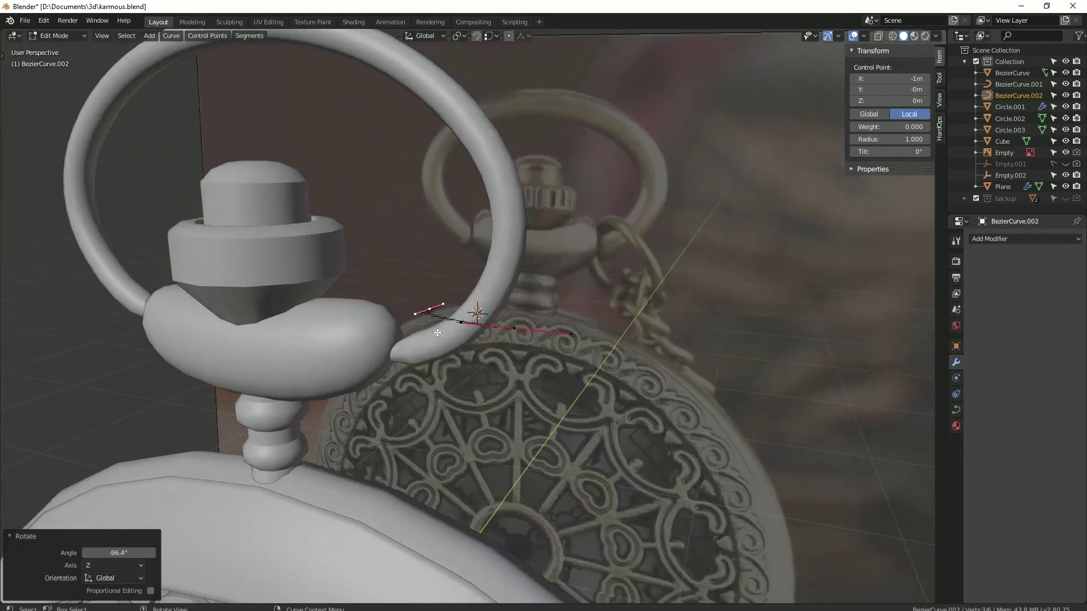
pyautogui.press('KP_7')
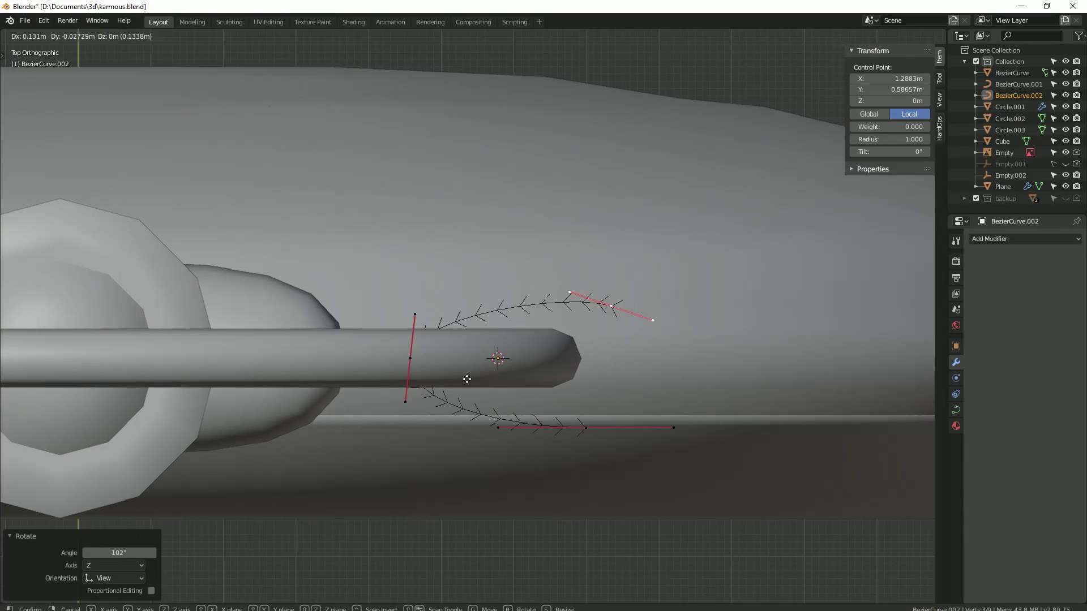
pyautogui.hotkey('alt', 'z')
pyautogui.moveTo(624, 380); pyautogui.dragTo(566, 368, button='middle')
pyautogui.hotkey('alt', 'z')
pyautogui.press('Tab')
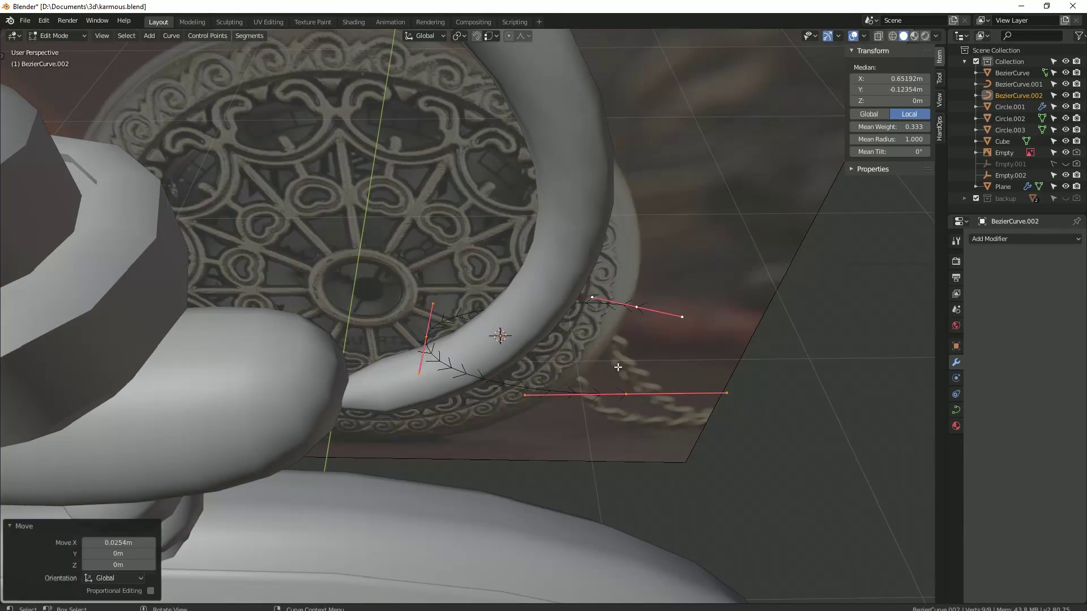
# Step: Give the hook curve 0.071 m Bevel Depth with Resolution 2
pyautogui.click(956, 410)
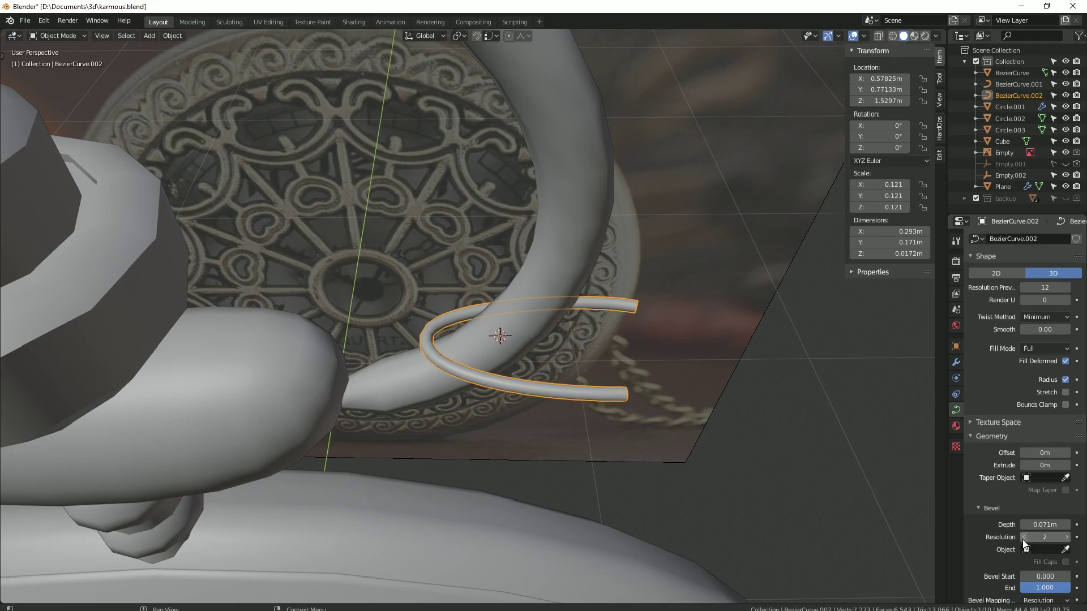
pyautogui.press('KP_7')
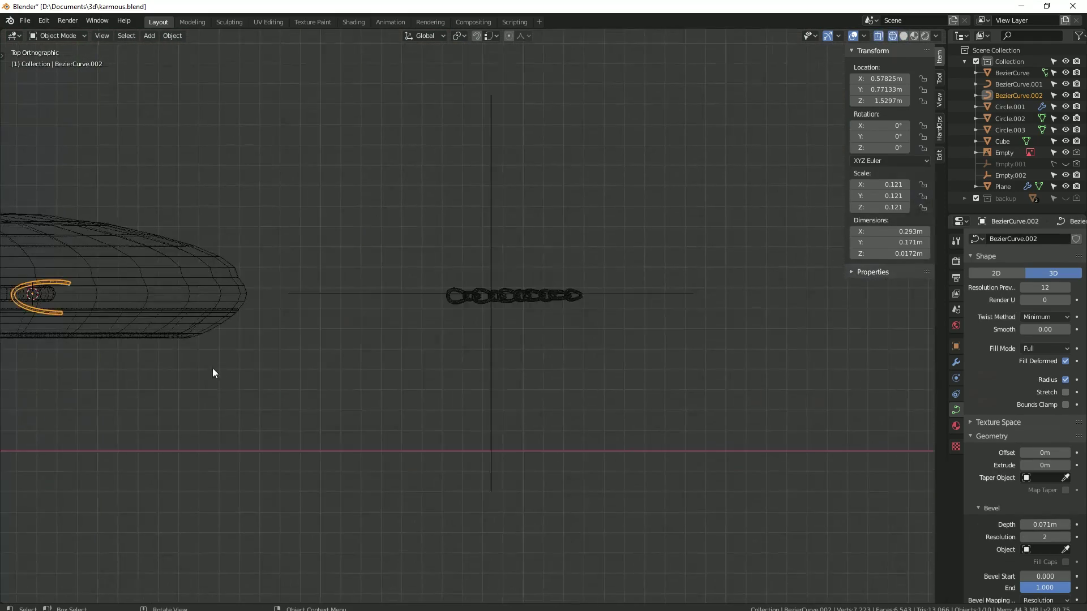
pyautogui.click(447, 286)
pyautogui.moveTo(504, 357); pyautogui.dragTo(650, 267, button='middle')
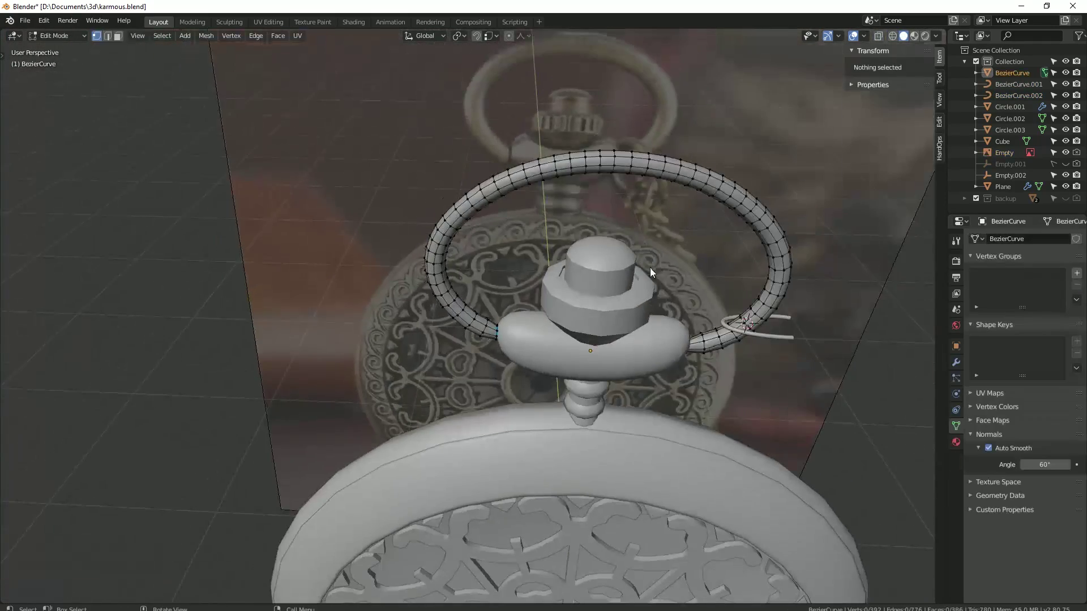
# Step: Frame the chain curve BezierCurve.001 and inspect it in wireframe
pyautogui.press('KP_Decimal')
pyautogui.press('Tab')
pyautogui.scroll(10, 612, 366)
pyautogui.press('Tab')
pyautogui.hotkey('shift', 'z')
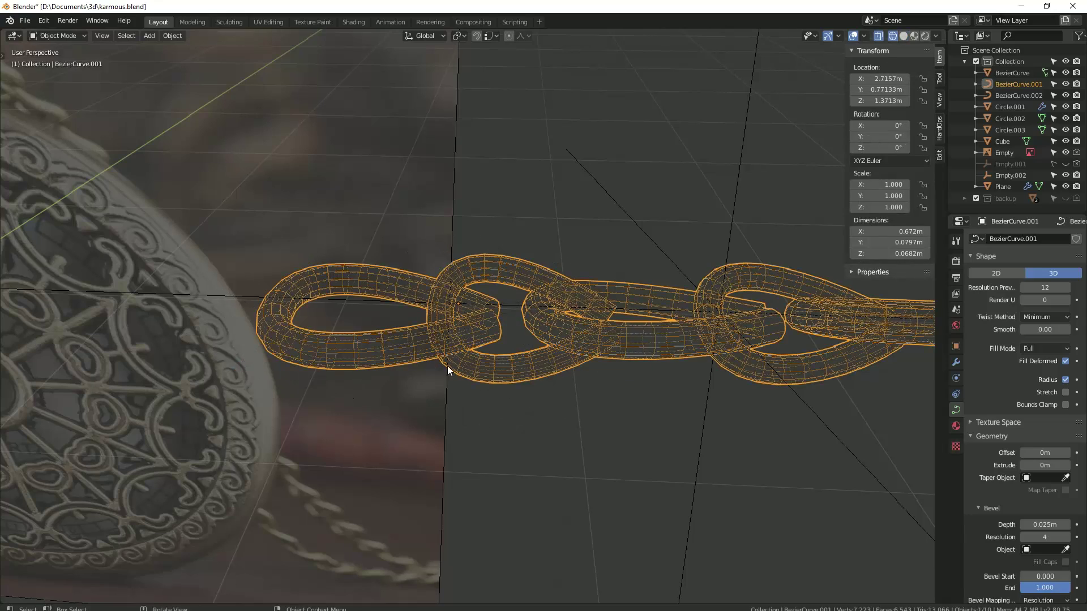
pyautogui.keyDown('ctrl'); pyautogui.scroll(-4, 1024, 287); pyautogui.keyUp('ctrl')
pyautogui.keyDown('ctrl'); pyautogui.scroll(-4, 1024, 288); pyautogui.keyUp('ctrl')
# Step: Change the chain's Resolution Preview U from 12 to 4 for faceted links
pyautogui.hotkey('shift', 'z')
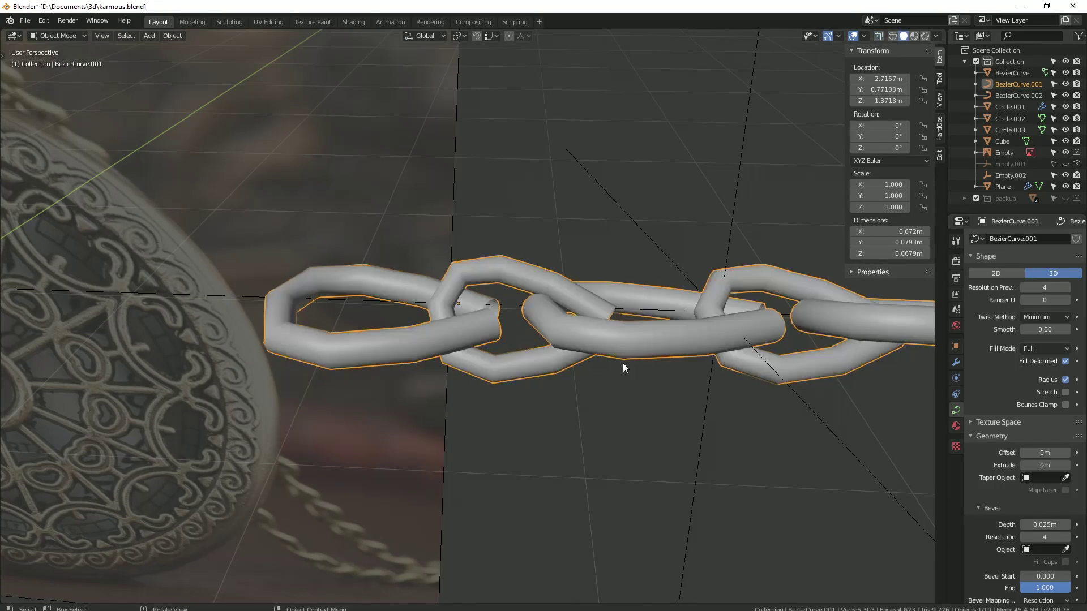
pyautogui.hotkey('alt', 'a')
pyautogui.moveTo(623, 363)
pyautogui.mouseDown(button='middle')
pyautogui.moveTo(658, 365)
pyautogui.moveTo(589, 328)
pyautogui.mouseUp(button='middle')
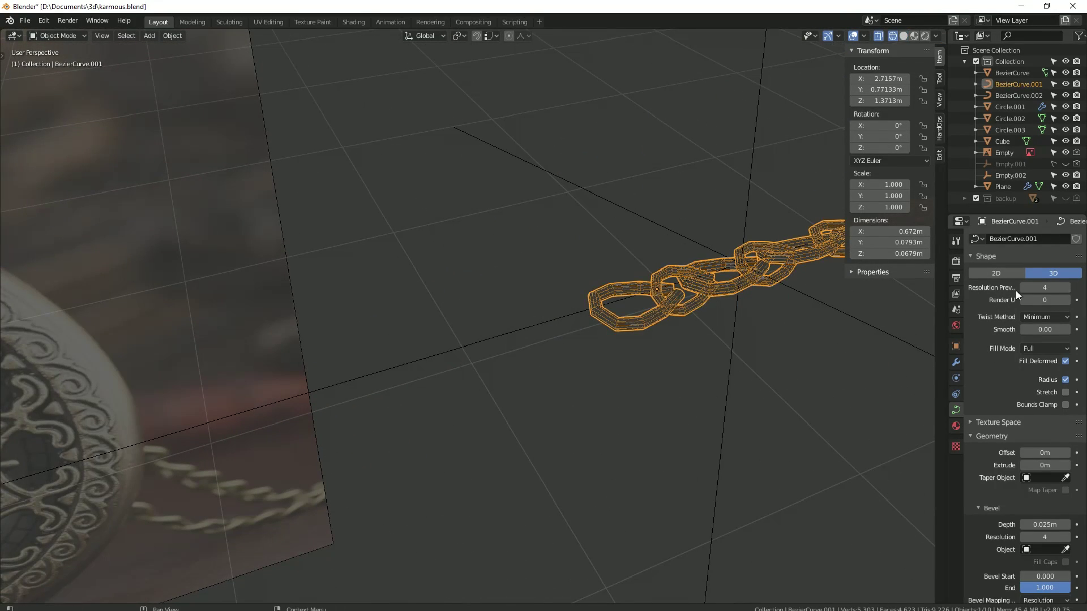
pyautogui.hotkey('shift', 'z')
pyautogui.moveTo(698, 371)
pyautogui.mouseDown(button='middle')
pyautogui.moveTo(439, 338)
pyautogui.moveTo(566, 357)
pyautogui.moveTo(423, 394)
pyautogui.moveTo(480, 389)
pyautogui.mouseUp(button='middle')
pyautogui.click(566, 356)
pyautogui.scroll(5, 616, 196)
# Step: Select the jump ring BezierCurve.002 and edit its points in front view, back in solid shading
pyautogui.click(617, 196)
pyautogui.press('KP_1')
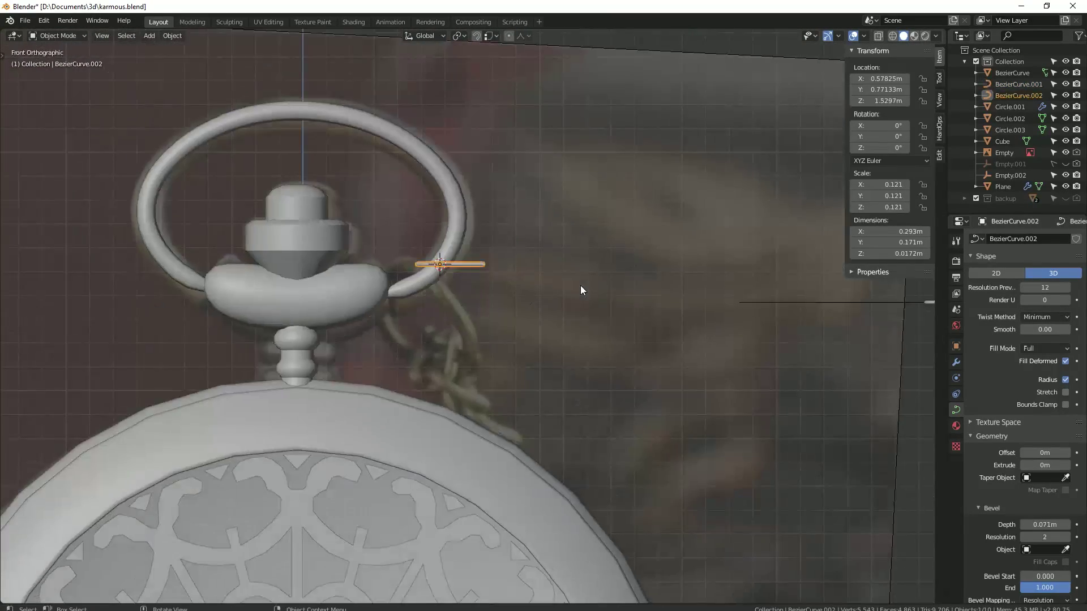
pyautogui.scroll(5, 521, 365)
pyautogui.press('Tab')
pyautogui.hotkey('shift', 'z')
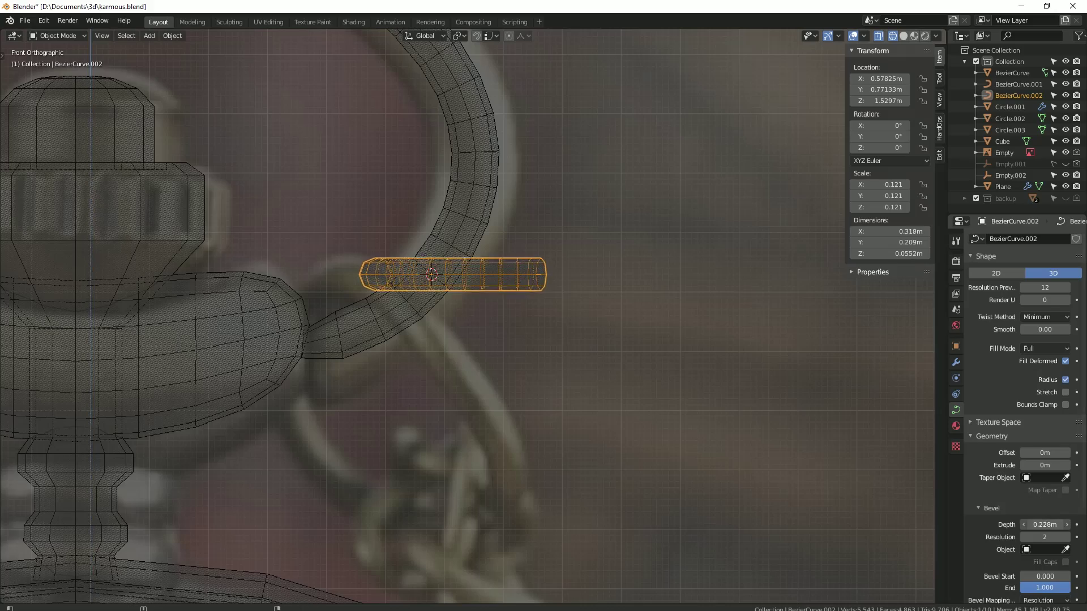
pyautogui.click(432, 509)
pyautogui.press('z')
pyautogui.click(594, 449)
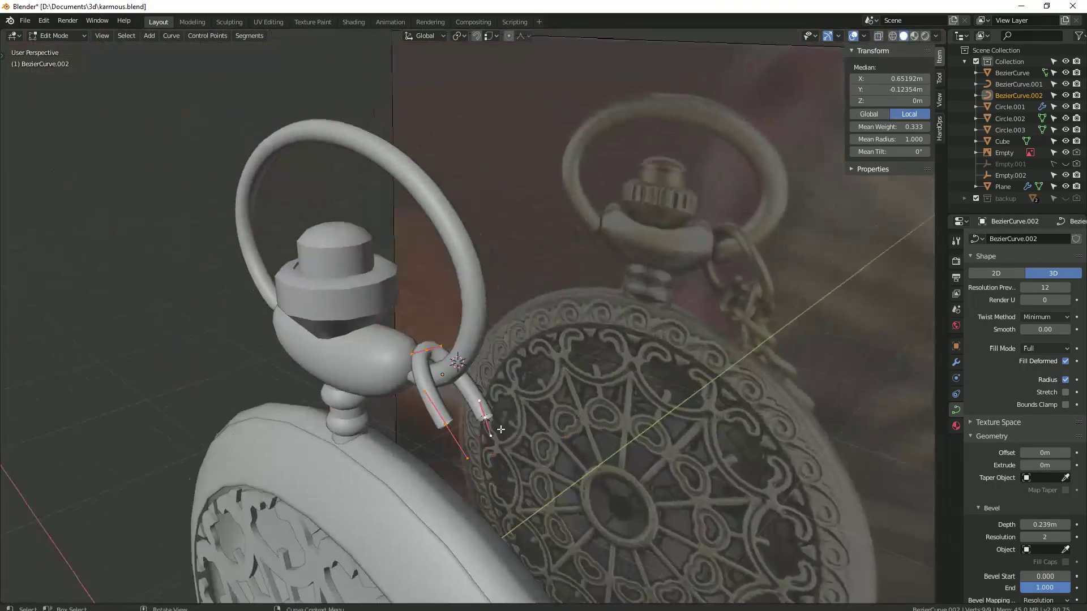
# Step: Move a selected control point of the jump ring from the top view
pyautogui.moveTo(594, 449)
pyautogui.mouseDown(button='middle')
pyautogui.moveTo(561, 365)
pyautogui.moveTo(417, 349)
pyautogui.mouseUp(button='middle')
pyautogui.click(417, 349)
pyautogui.press('KP_7')
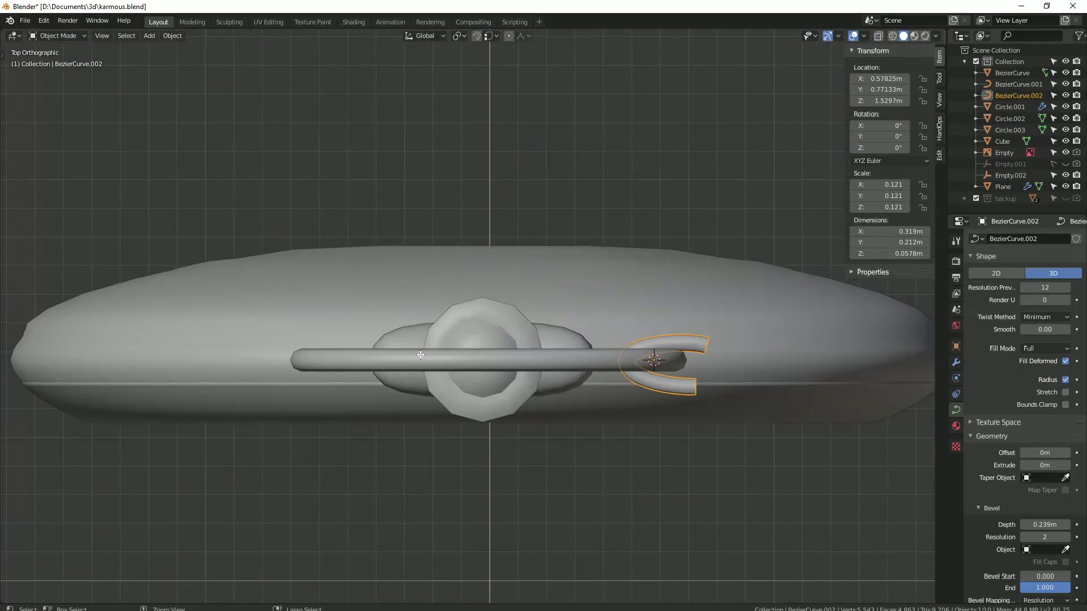
pyautogui.press('Tab')
pyautogui.hotkey('shift', 'z')
pyautogui.scroll(-2, 571, 396)
pyautogui.press('g')
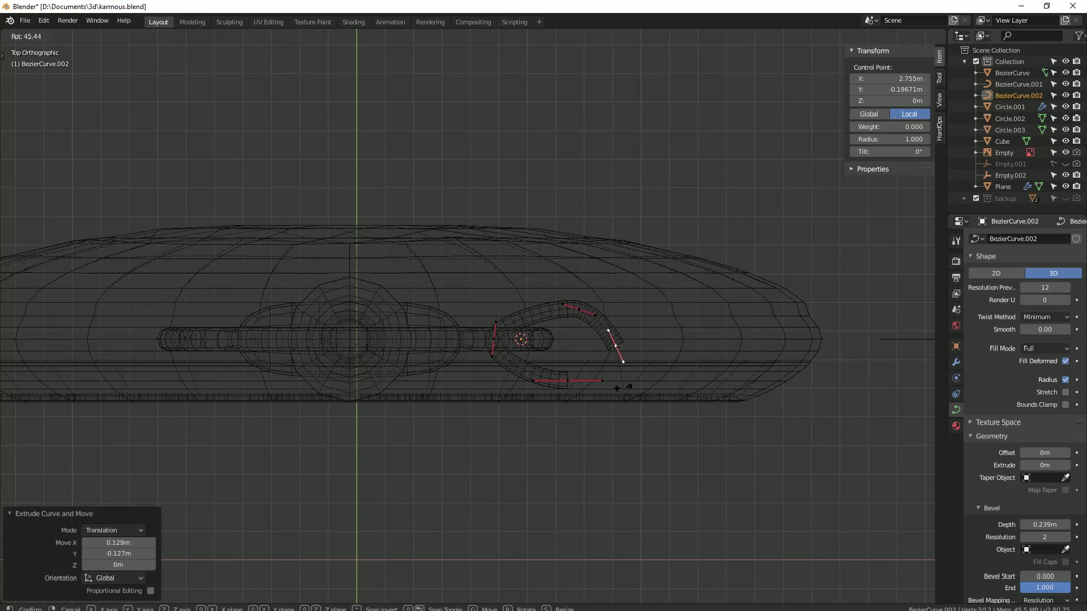
pyautogui.click(614, 386)
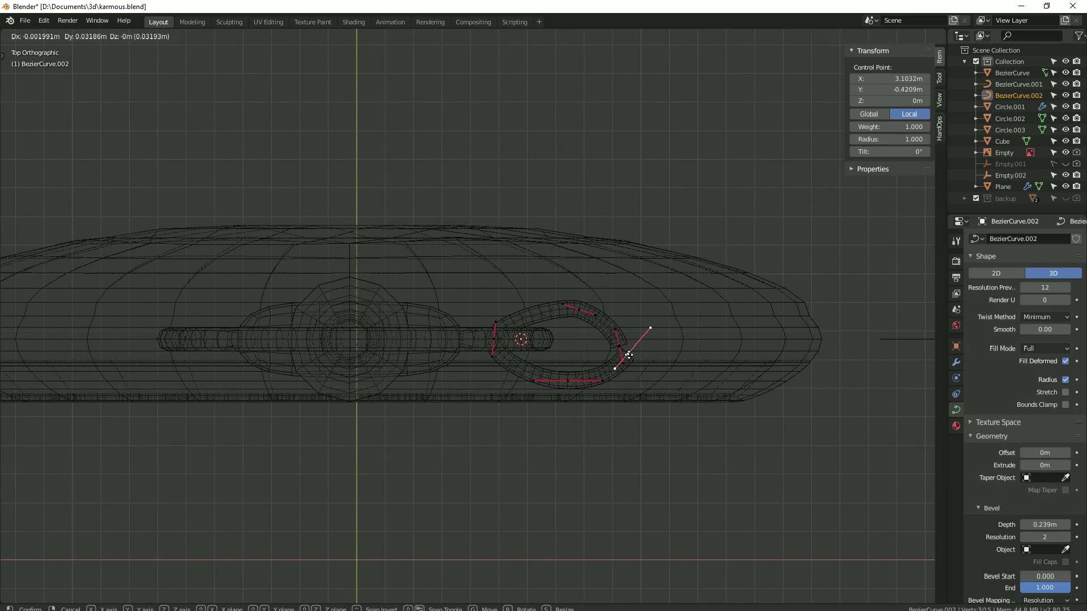
# Step: Adjust the jump ring's end point from the top view and leave edit mode
pyautogui.moveTo(615, 386)
pyautogui.mouseDown(button='middle')
pyautogui.moveTo(592, 376)
pyautogui.moveTo(626, 362)
pyautogui.moveTo(587, 293)
pyautogui.mouseUp(button='middle')
pyautogui.press('Tab')
pyautogui.hotkey('shift', 'z')
pyautogui.press('Tab')
pyautogui.press('KP_7')
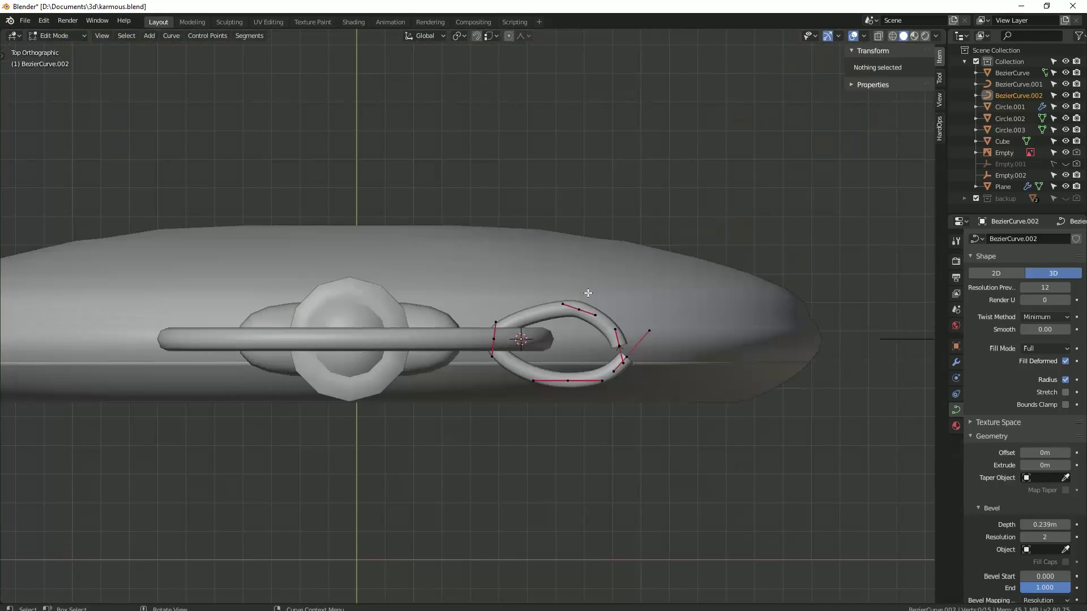
pyautogui.hotkey('shift', 'z')
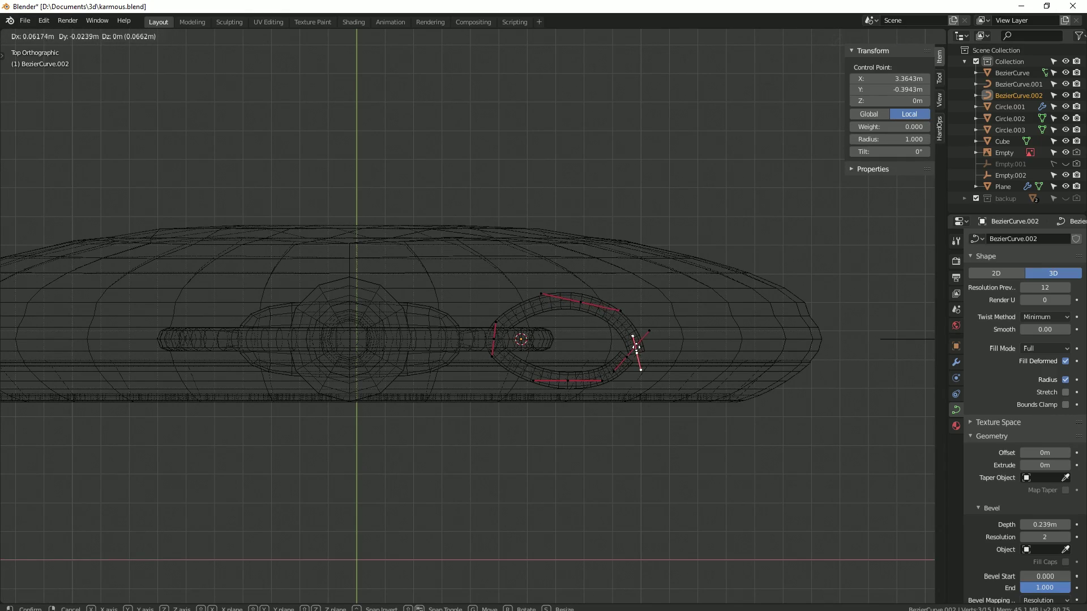
pyautogui.click(636, 347)
pyautogui.press('Tab')
# Step: Rotate and move the jump ring in front view toward the bow
pyautogui.hotkey('shift', 'z')
pyautogui.moveTo(783, 421); pyautogui.dragTo(623, 341, button='middle')
pyautogui.press('KP_1')
pyautogui.hotkey('shift', 'z')
pyautogui.press('r')
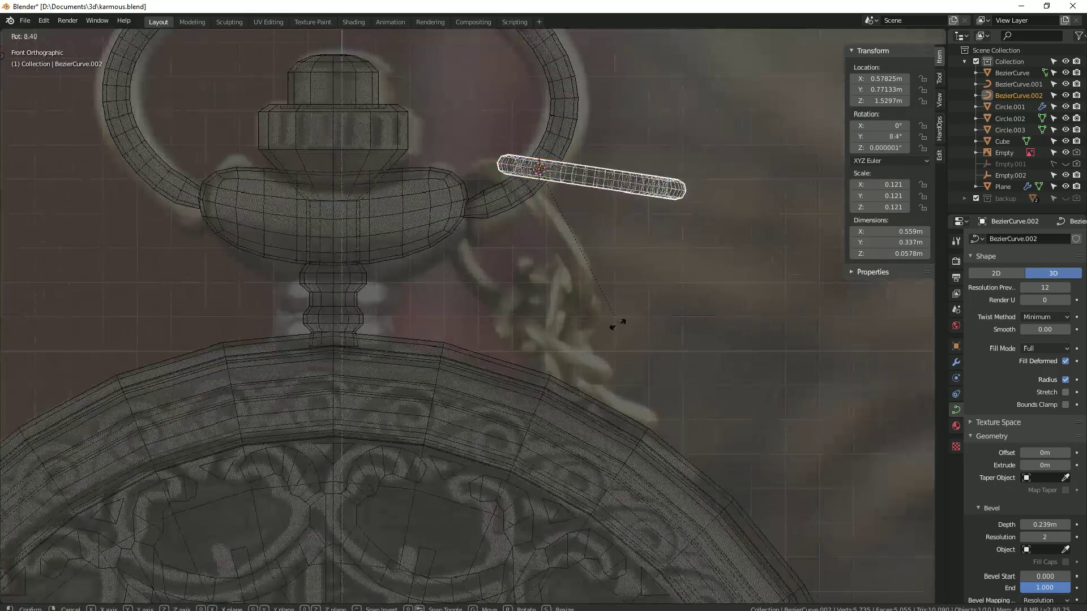
pyautogui.click(515, 339)
pyautogui.hotkey('shift', 'z')
pyautogui.press('g')
pyautogui.click(474, 435)
# Step: Tilt the jump ring with further rotations and position it through the bow
pyautogui.moveTo(474, 435)
pyautogui.mouseDown(button='middle')
pyautogui.moveTo(544, 365)
pyautogui.moveTo(412, 287)
pyautogui.moveTo(513, 314)
pyautogui.moveTo(531, 293)
pyautogui.moveTo(566, 288)
pyautogui.mouseUp(button='middle')
pyautogui.click(491, 354)
pyautogui.press('r')
pyautogui.click(453, 306)
pyautogui.click(512, 314)
pyautogui.press('r')
pyautogui.press('r')
pyautogui.click(566, 329)
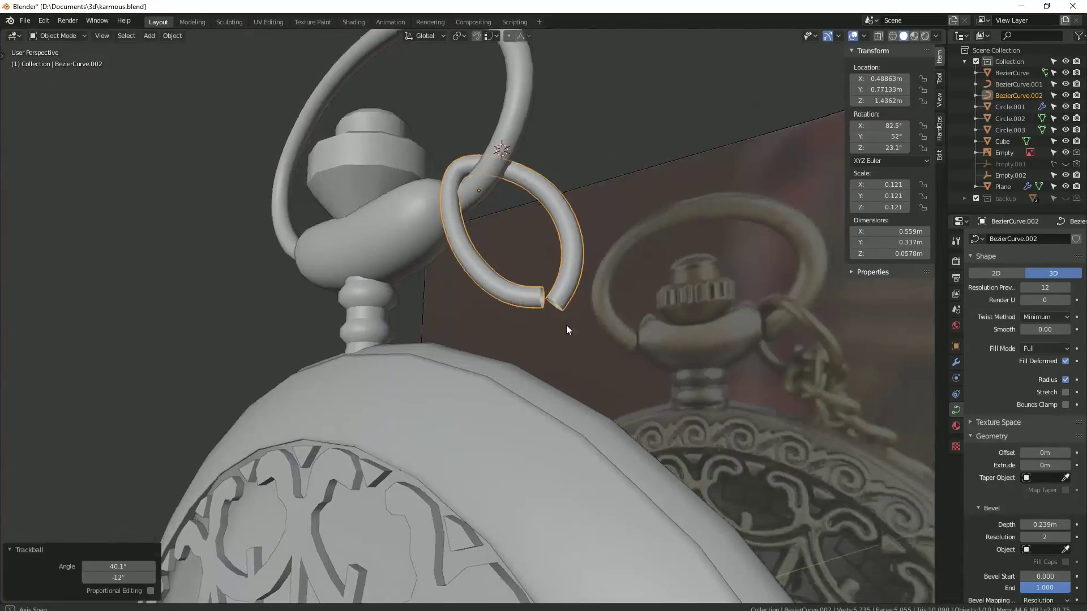
pyautogui.moveTo(566, 329); pyautogui.dragTo(522, 293, button='middle')
pyautogui.press('g')
pyautogui.click(481, 332)
# Step: Inspect the ring through the bow, then return to the front view at the bow
pyautogui.moveTo(481, 332)
pyautogui.mouseDown(button='middle')
pyautogui.moveTo(609, 306)
pyautogui.moveTo(110, 354)
pyautogui.mouseUp(button='middle')
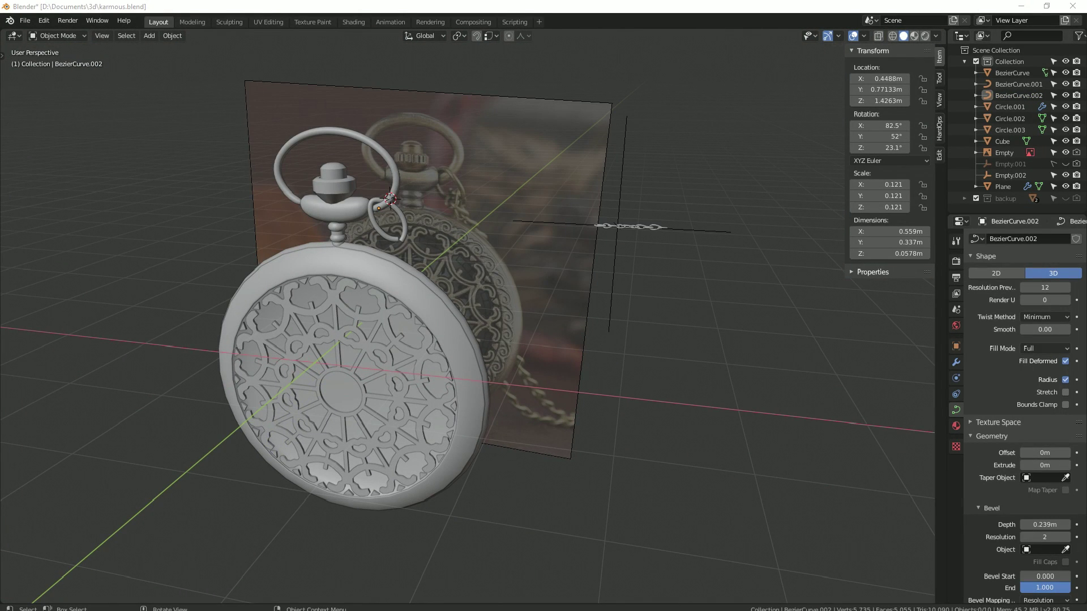
pyautogui.scroll(5, 658, 273)
pyautogui.scroll(4, 467, 338)
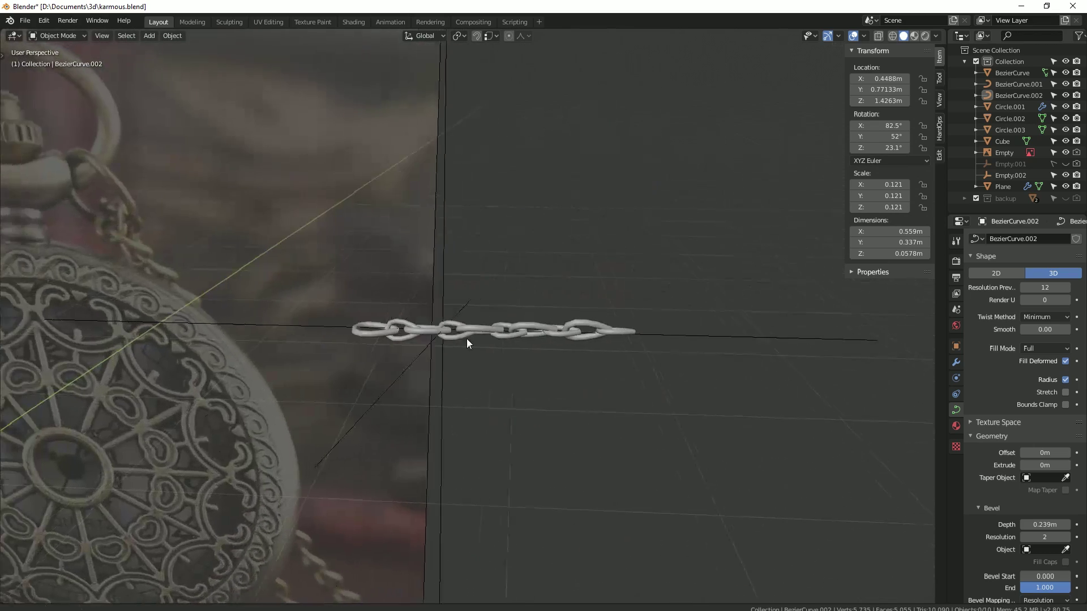
pyautogui.click(24, 21)
pyautogui.click(559, 318)
pyautogui.press('KP_1')
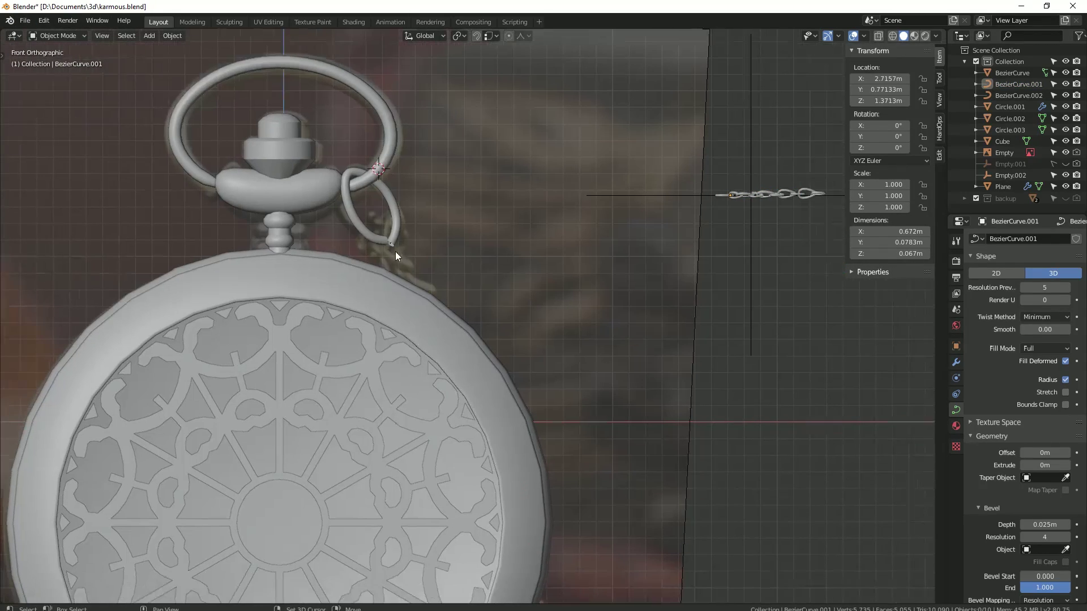
pyautogui.hotkey('shift', 'a')
# Step: Add a Bezier curve at the bow, then scale and move its points in front view
pyautogui.click(446, 254)
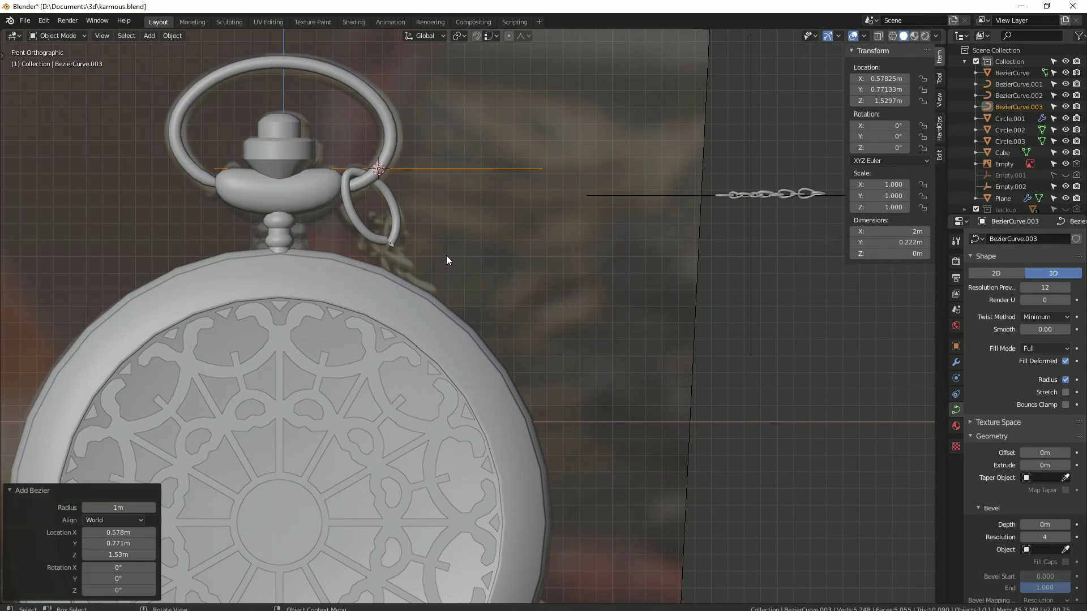
pyautogui.press('Tab')
pyautogui.moveTo(446, 256); pyautogui.dragTo(437, 269, button='middle')
pyautogui.press('s')
pyautogui.press('KP_1')
pyautogui.hotkey('alt', 'z')
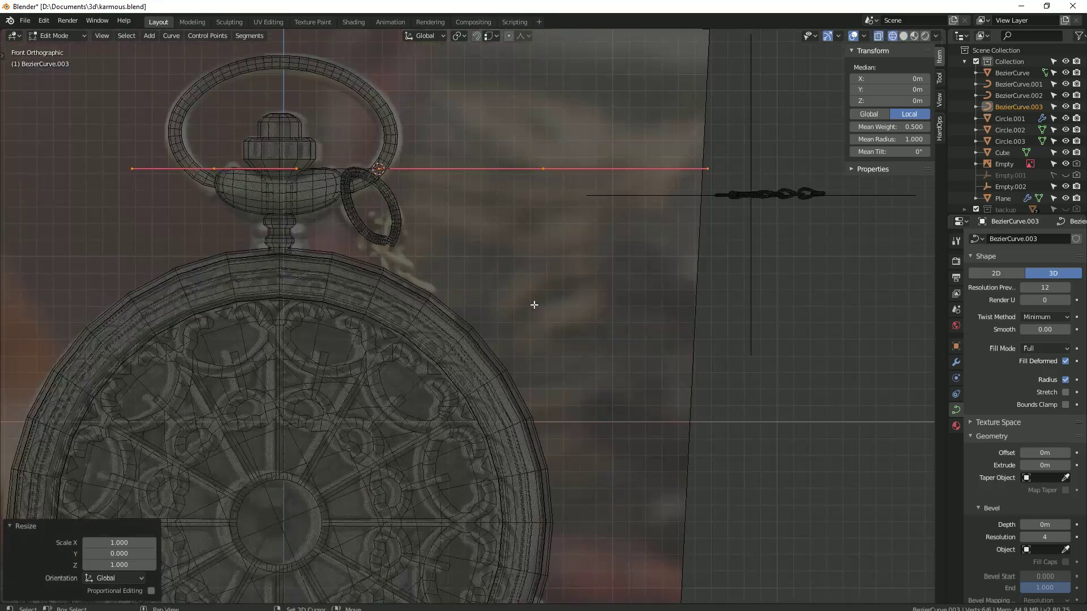
pyautogui.press('g')
# Step: Move the curve's lower end point below the watch and rotate its handles
pyautogui.press('g')
pyautogui.click(680, 384)
pyautogui.press('g')
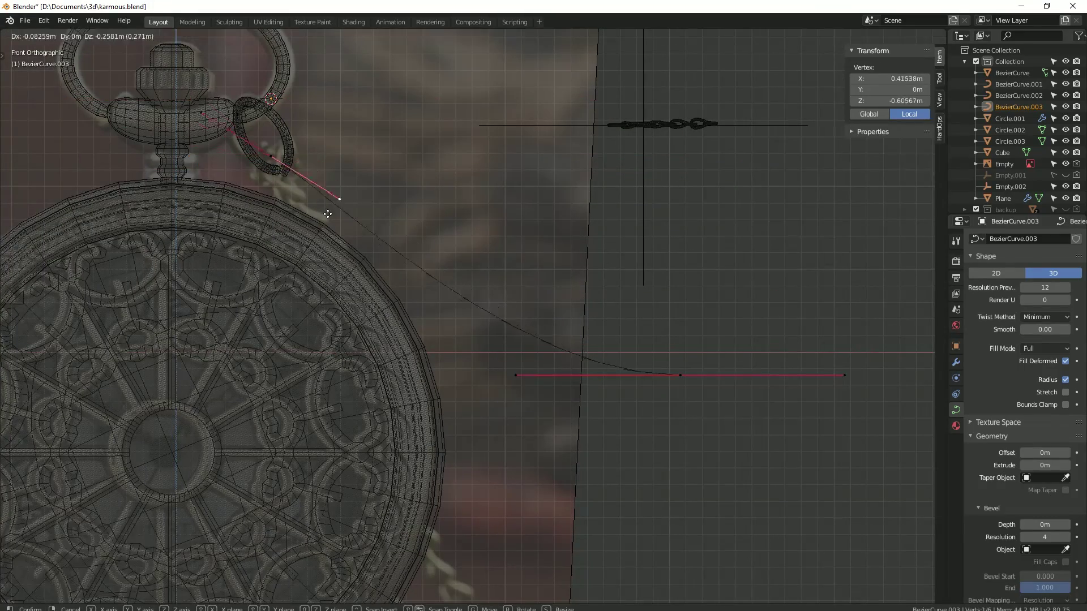
pyautogui.click(671, 377)
pyautogui.press('g')
pyautogui.click(531, 516)
pyautogui.keyDown('shift'); pyautogui.moveTo(531, 517); pyautogui.dragTo(540, 233, button='middle'); pyautogui.keyUp('shift')
pyautogui.press('r')
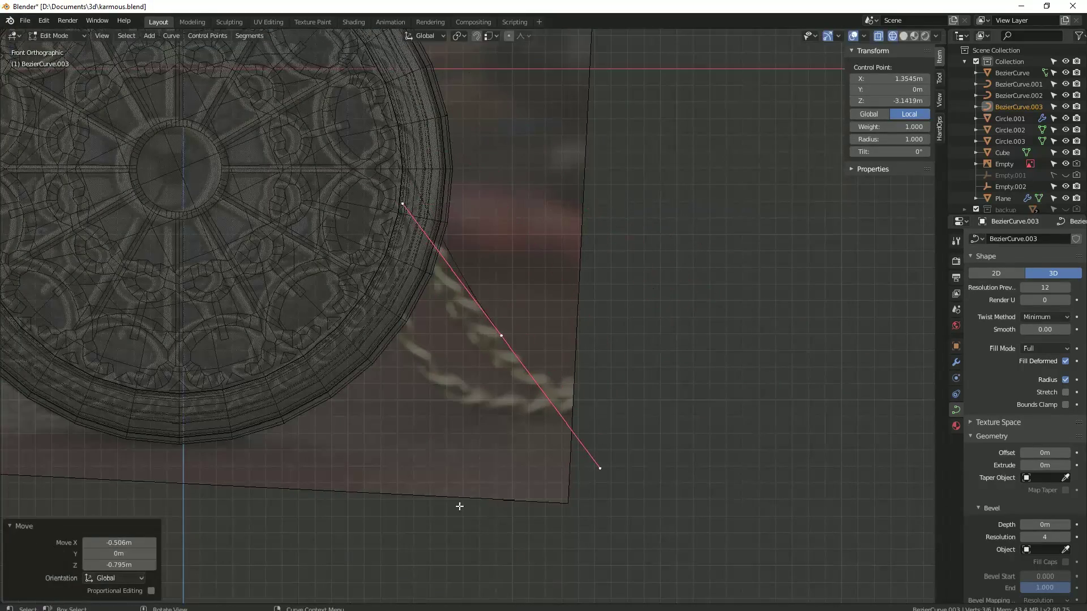
pyautogui.click(611, 447)
# Step: Place a new curve point further down and reshape the curve with another control point
pyautogui.scroll(-5, 520, 305)
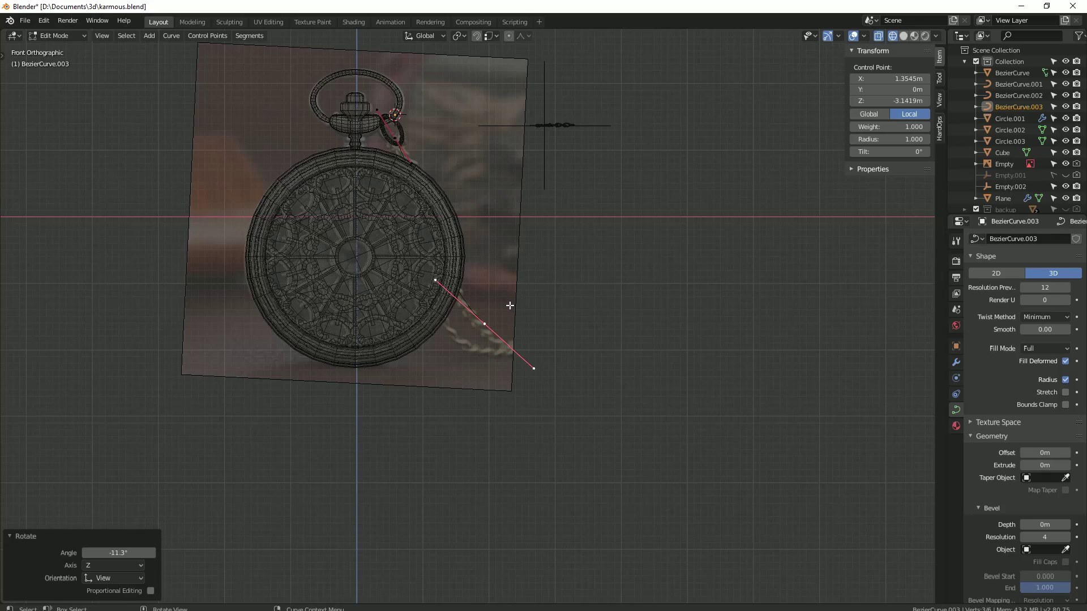
pyautogui.scroll(5, 508, 306)
pyautogui.moveTo(625, 459); pyautogui.dragTo(656, 450)
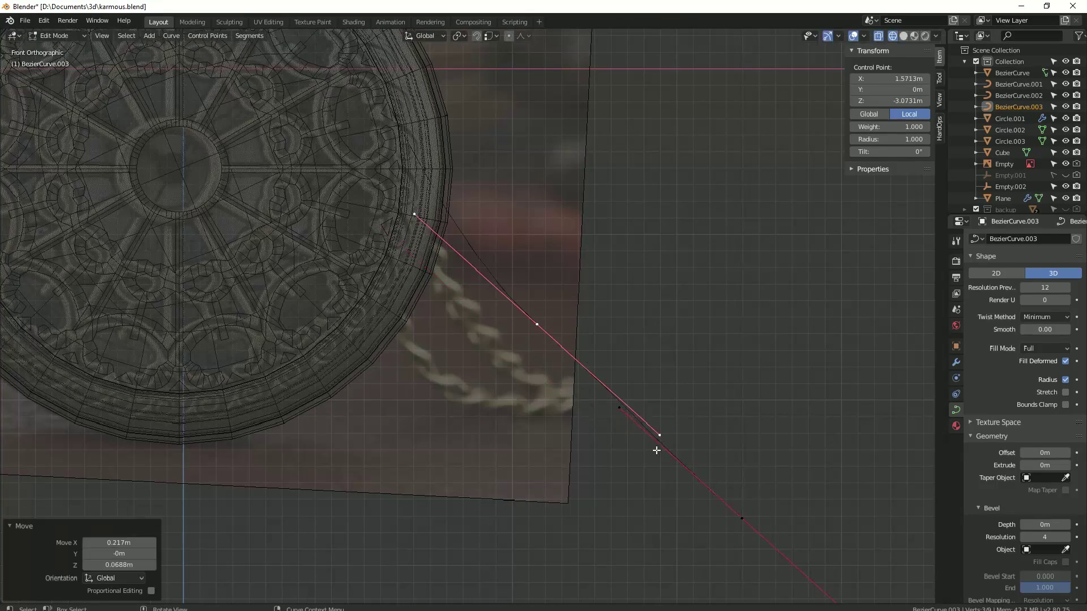
pyautogui.click(647, 391)
pyautogui.scroll(-3, 648, 437)
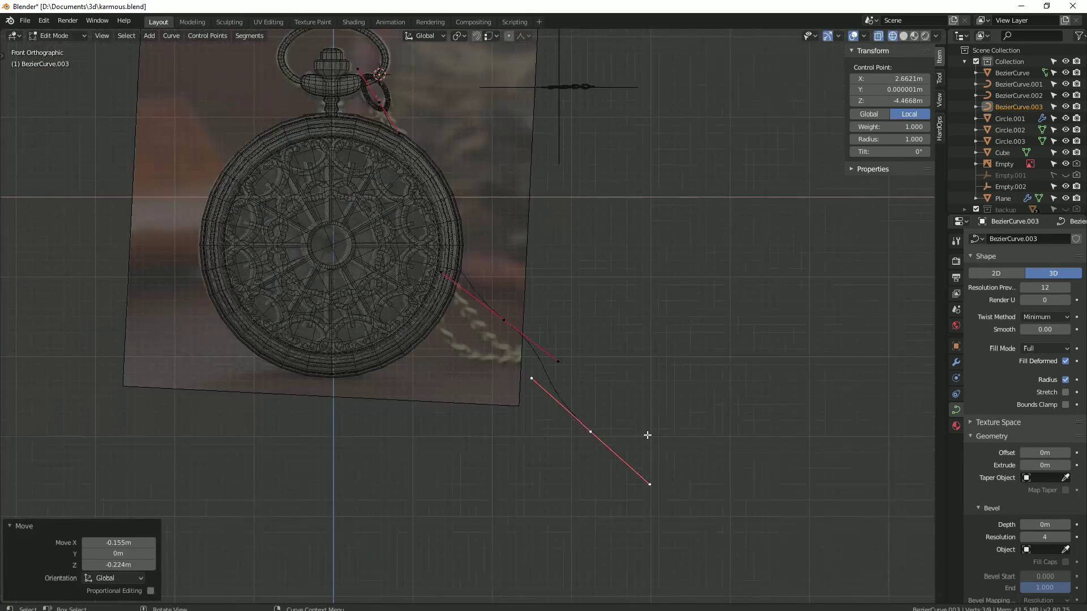
pyautogui.press('KP_7')
pyautogui.press('KP_1')
pyautogui.click(497, 318)
pyautogui.moveTo(498, 318); pyautogui.dragTo(559, 385)
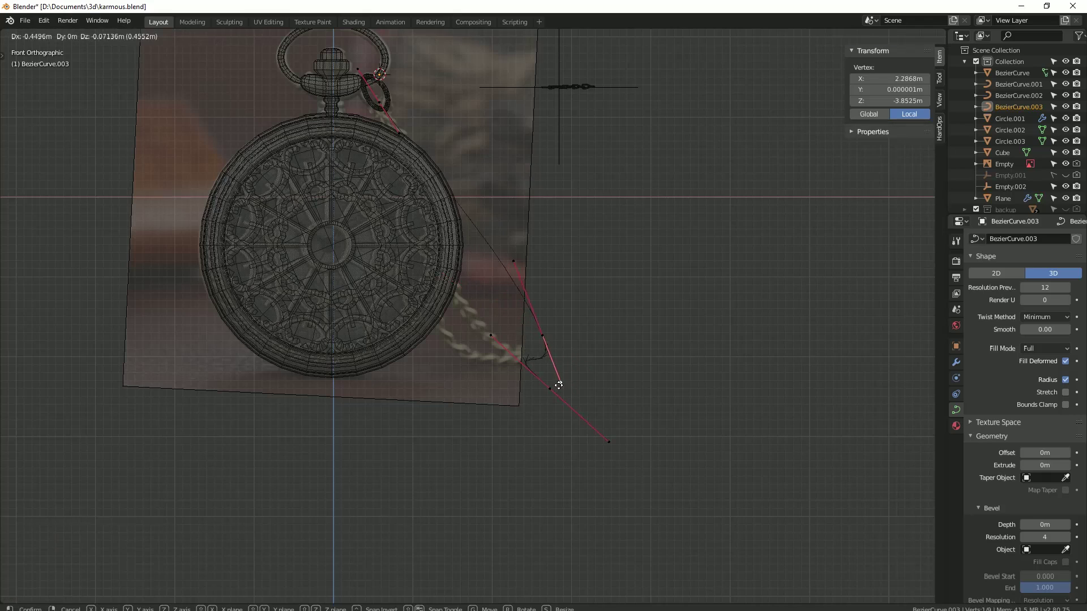
# Step: Move the control point back toward the watch in top view and select the ring-end point
pyautogui.press('KP_7')
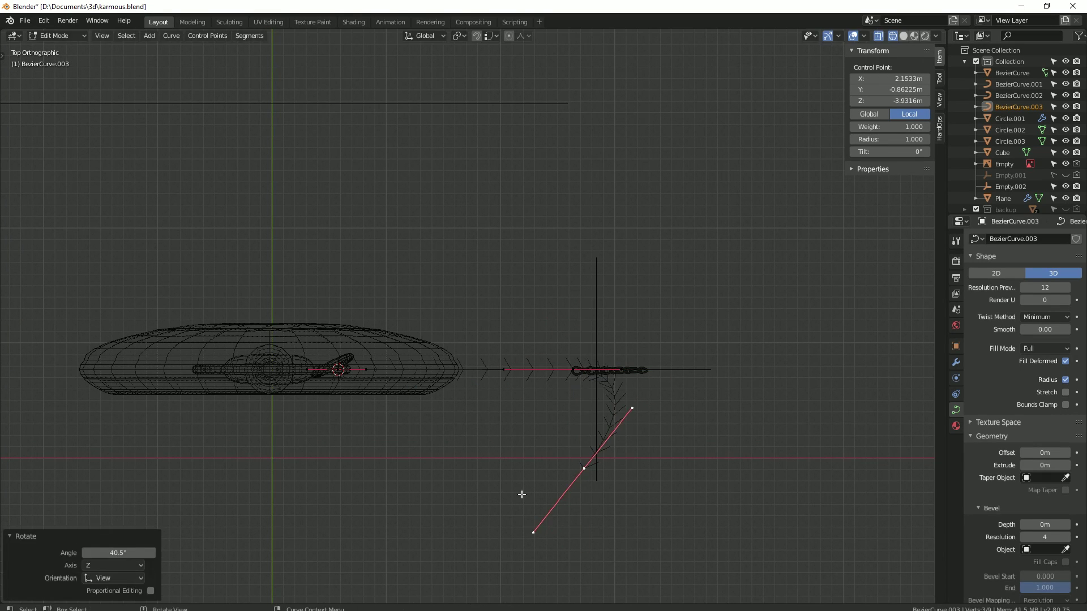
pyautogui.moveTo(551, 314); pyautogui.dragTo(519, 331)
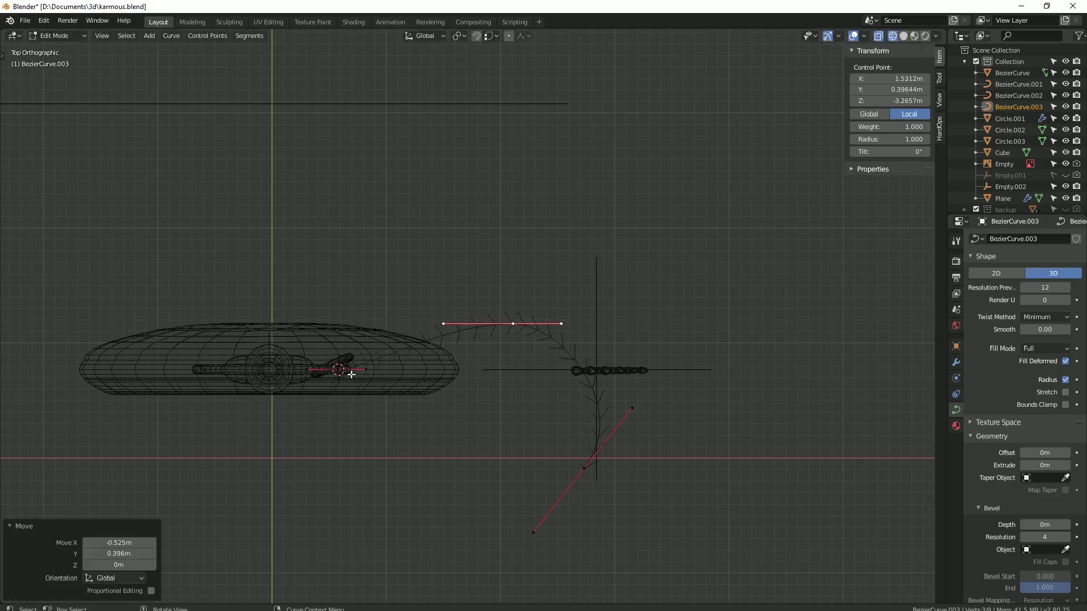
pyautogui.click(405, 351)
pyautogui.moveTo(473, 368)
pyautogui.mouseDown(button='middle')
pyautogui.moveTo(505, 328)
pyautogui.moveTo(699, 322)
pyautogui.moveTo(502, 318)
pyautogui.mouseUp(button='middle')
pyautogui.hotkey('shift', 'z')
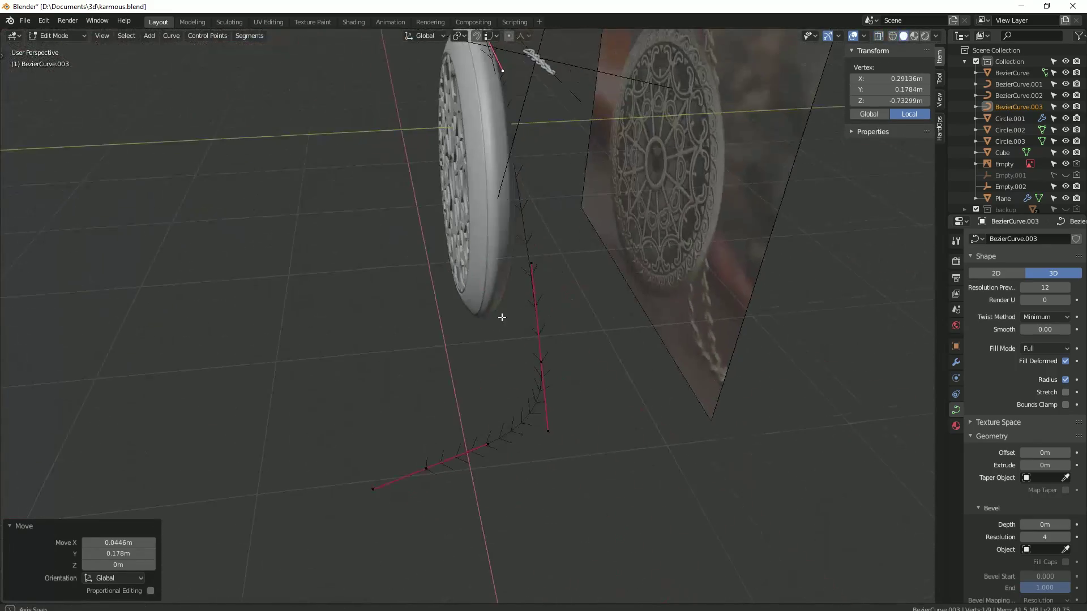
pyautogui.click(570, 345)
# Step: Move the curve point at the ring vertically along Z to meet the bow
pyautogui.moveTo(441, 396); pyautogui.dragTo(498, 473, button='middle')
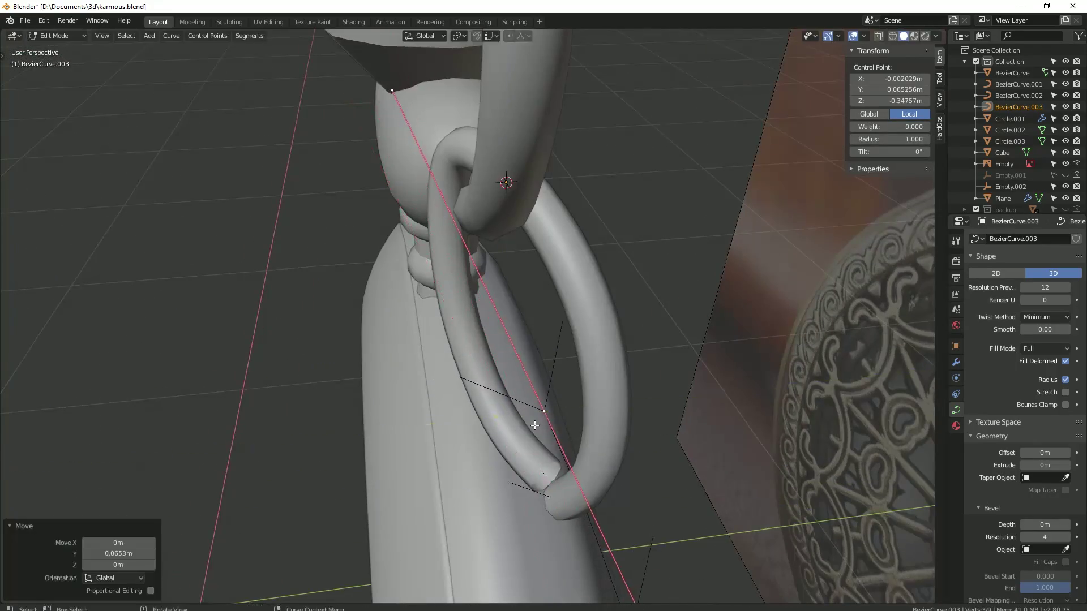
pyautogui.scroll(3, 595, 410)
pyautogui.scroll(-5, 595, 411)
pyautogui.moveTo(595, 411)
pyautogui.mouseDown(button='middle')
pyautogui.moveTo(481, 368)
pyautogui.moveTo(306, 477)
pyautogui.mouseUp(button='middle')
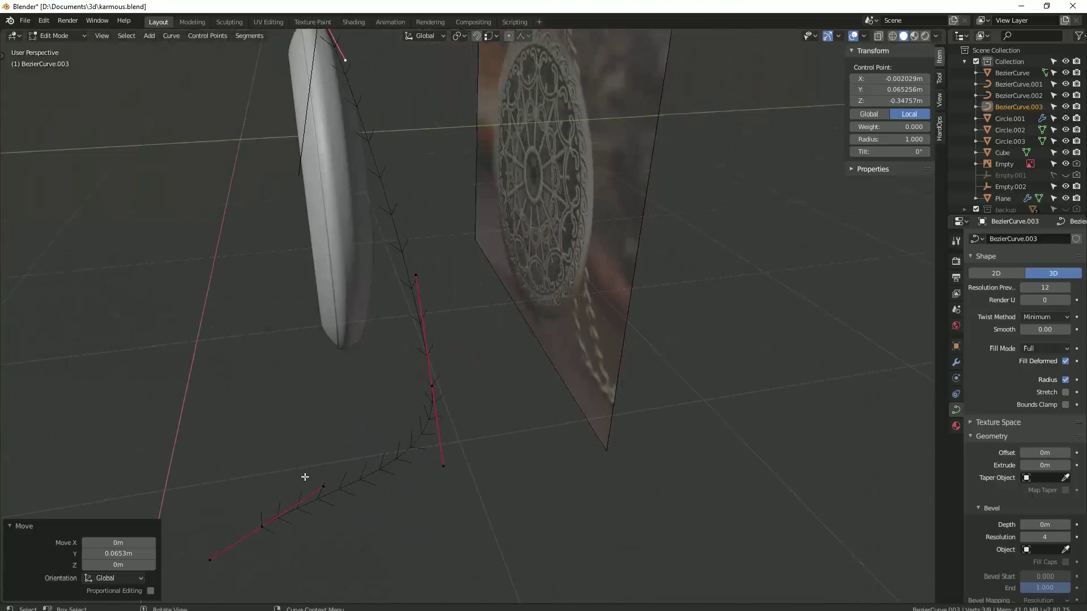
pyautogui.moveTo(447, 432)
pyautogui.mouseDown(button='middle')
pyautogui.moveTo(539, 395)
pyautogui.moveTo(478, 474)
pyautogui.moveTo(391, 433)
pyautogui.mouseUp(button='middle')
pyautogui.press('g')
pyautogui.press('z')
pyautogui.click(494, 468)
pyautogui.scroll(-4, 518, 410)
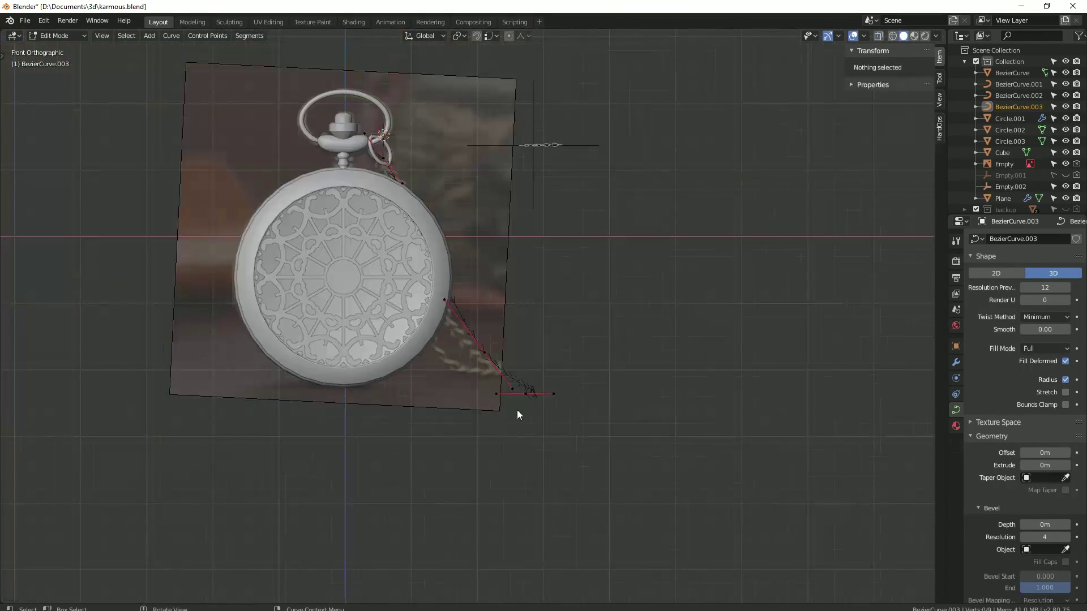
pyautogui.moveTo(517, 410); pyautogui.dragTo(409, 443, button='middle')
pyautogui.press('Tab')
# Step: Add a plane to serve as the floor and view it from the front
pyautogui.hotkey('shift', 'a')
pyautogui.click(480, 180)
pyautogui.press('s')
pyautogui.click(405, 342)
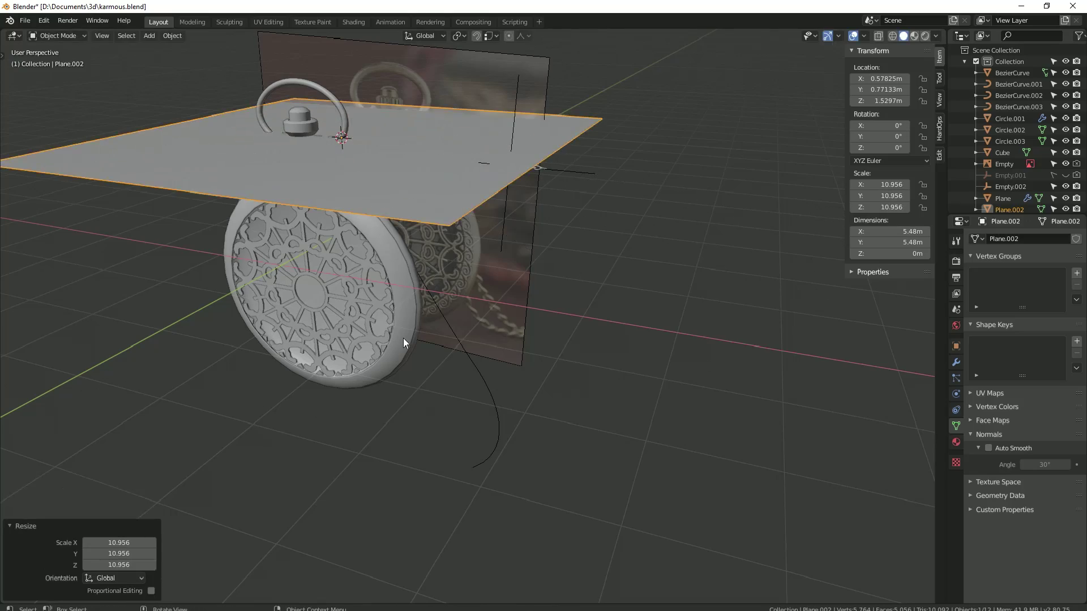
pyautogui.press('KP_1')
pyautogui.press('g')
pyautogui.press('z')
# Step: Place the plane just below the watch and scale it by 50
pyautogui.scroll(5, 524, 535)
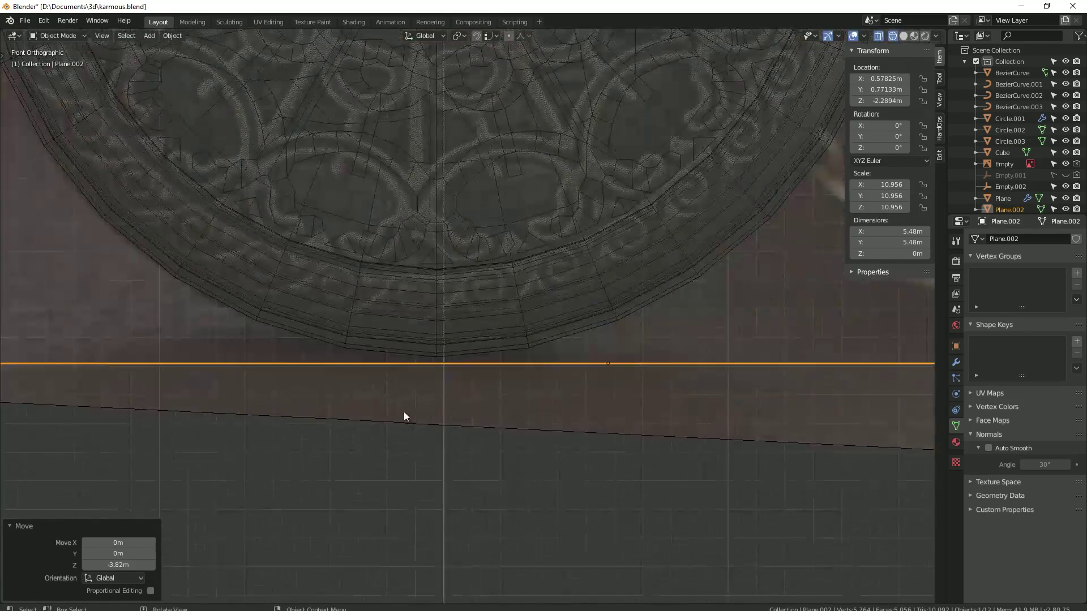
pyautogui.press('g')
pyautogui.press('z')
pyautogui.click(413, 403)
pyautogui.moveTo(412, 403); pyautogui.dragTo(610, 374, button='middle')
pyautogui.write('s50')
pyautogui.press('Return')
# Step: In side view, raise a point of the chain path curve
pyautogui.scroll(6, 566, 331)
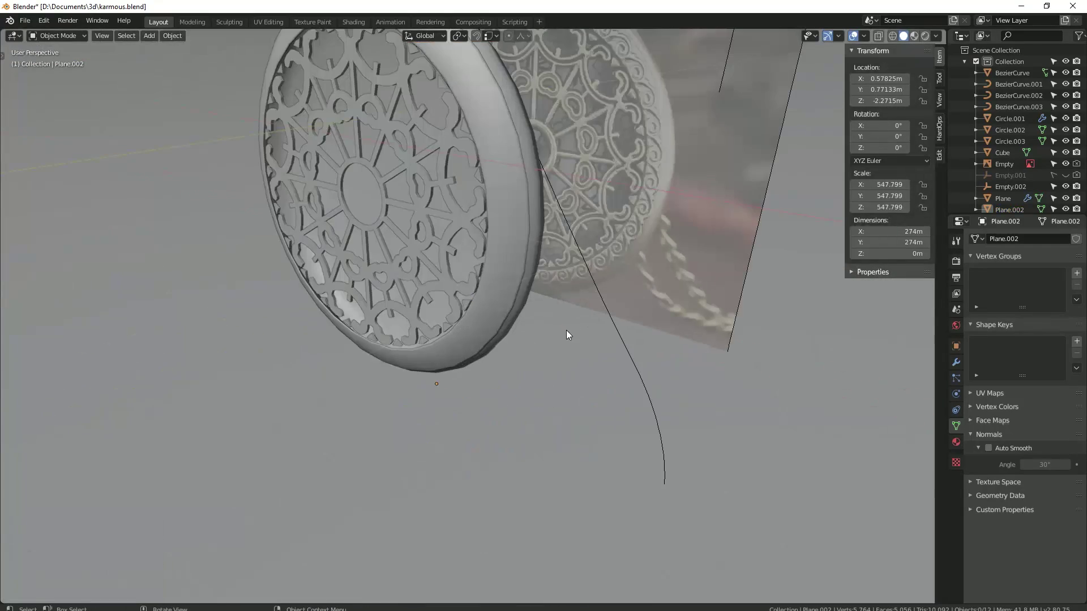
pyautogui.click(615, 331)
pyautogui.press('Tab')
pyautogui.moveTo(616, 330); pyautogui.dragTo(553, 381, button='middle')
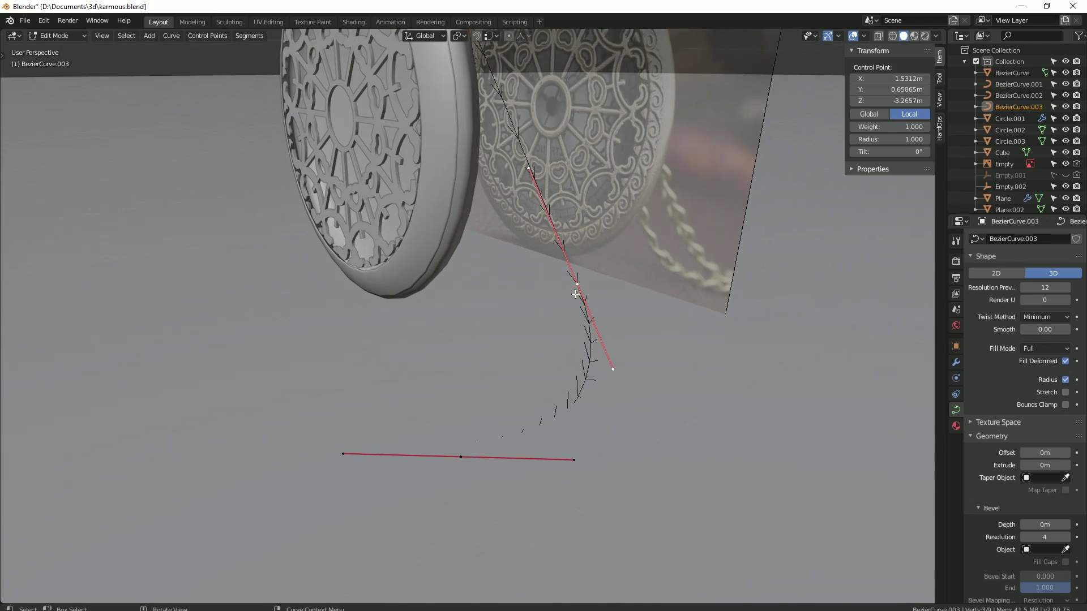
pyautogui.press('KP_3')
pyautogui.hotkey('shift', 'z')
pyautogui.scroll(2, 379, 270)
pyautogui.keyDown('shift'); pyautogui.moveTo(379, 269); pyautogui.dragTo(385, 367, button='middle'); pyautogui.keyUp('shift')
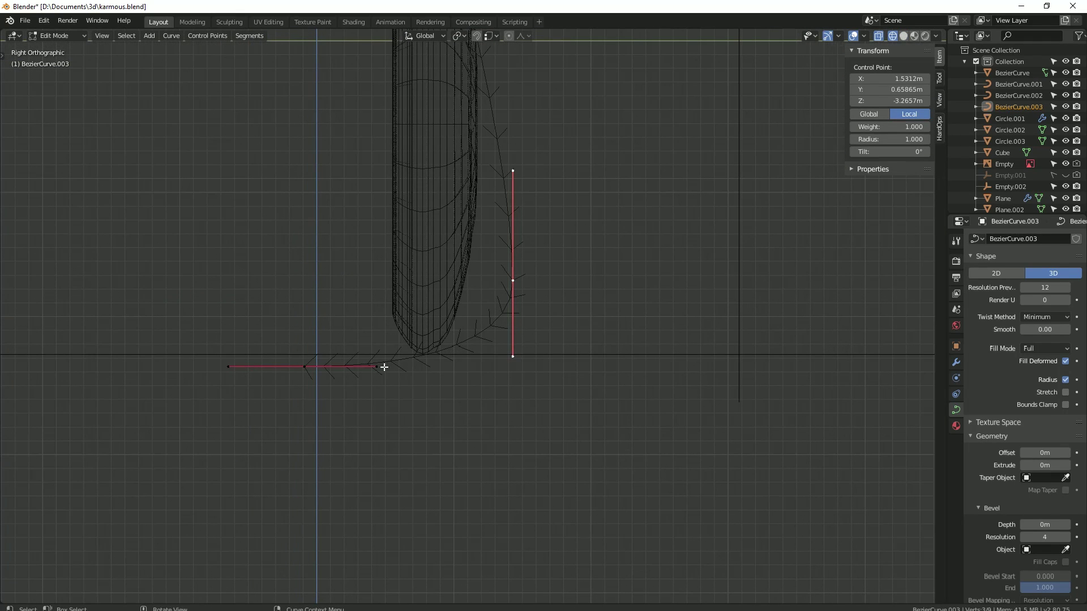
pyautogui.click(319, 352)
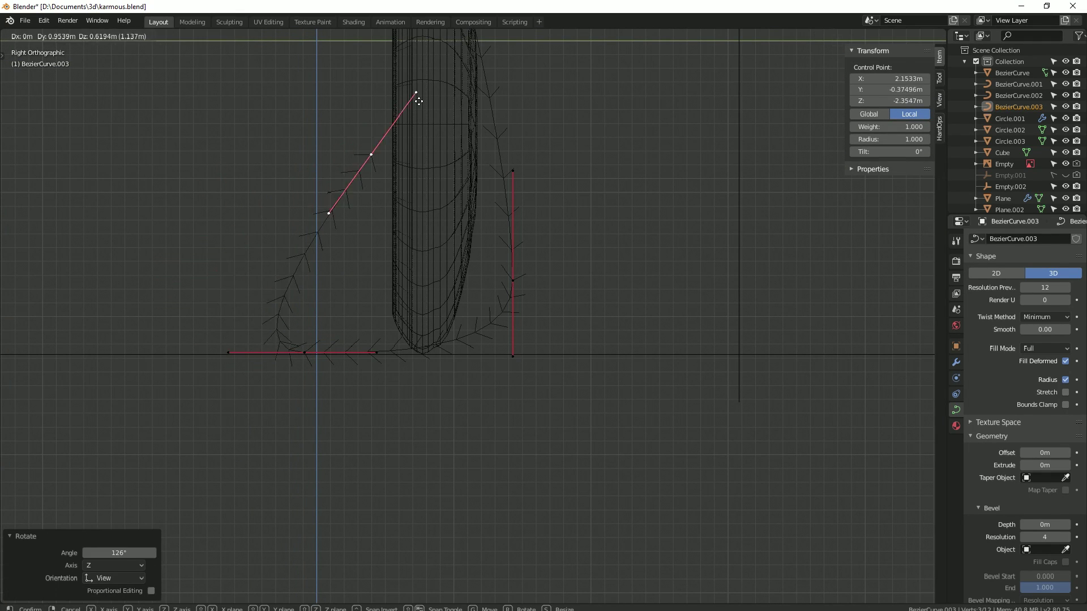
# Step: Reposition the next chain path control point from top view and leave edit mode
pyautogui.click(419, 102)
pyautogui.moveTo(419, 102); pyautogui.dragTo(468, 306, button='middle')
pyautogui.hotkey('shift', 'z')
pyautogui.press('KP_7')
pyautogui.press('g')
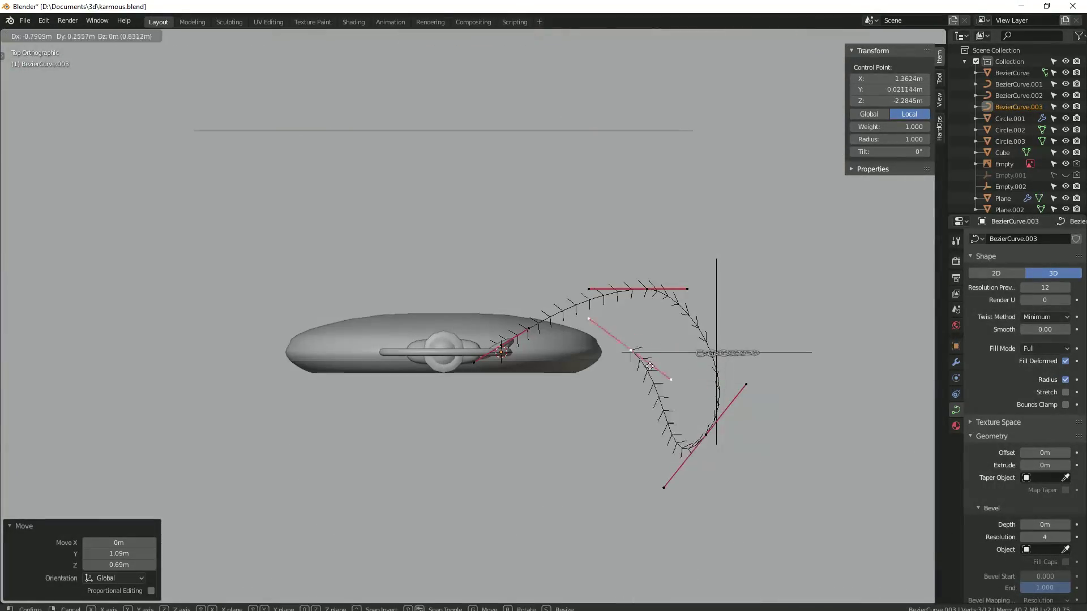
pyautogui.click(650, 366)
pyautogui.moveTo(650, 366); pyautogui.dragTo(581, 375, button='middle')
pyautogui.click(581, 487)
pyautogui.moveTo(581, 487)
pyautogui.mouseDown(button='middle')
pyautogui.moveTo(541, 457)
pyautogui.moveTo(517, 468)
pyautogui.moveTo(728, 439)
pyautogui.moveTo(531, 224)
pyautogui.mouseUp(button='middle')
pyautogui.press('Tab')
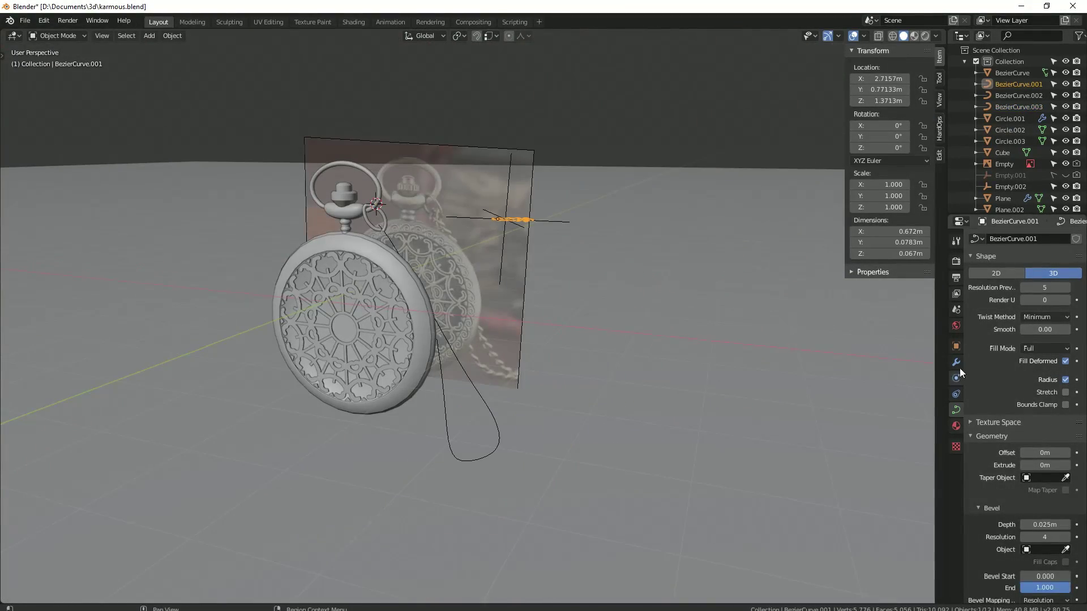
# Step: Show the chain's modifier settings and zoom in close to inspect the chain
pyautogui.click(956, 363)
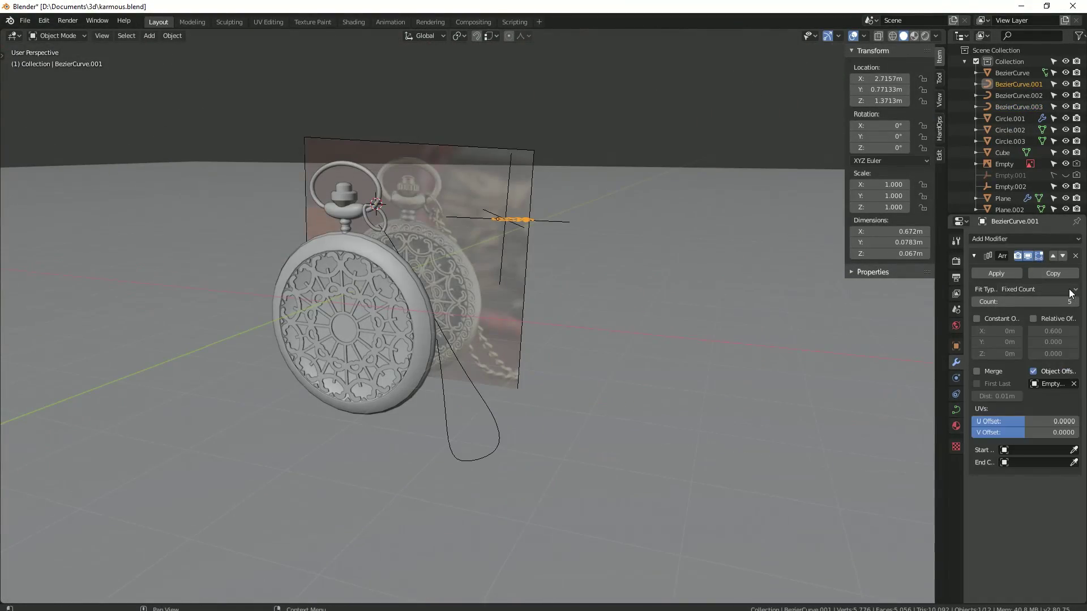
pyautogui.click(491, 413)
pyautogui.moveTo(491, 413); pyautogui.dragTo(562, 371, button='middle')
pyautogui.scroll(5, 562, 371)
pyautogui.moveTo(683, 436); pyautogui.dragTo(613, 388, button='middle')
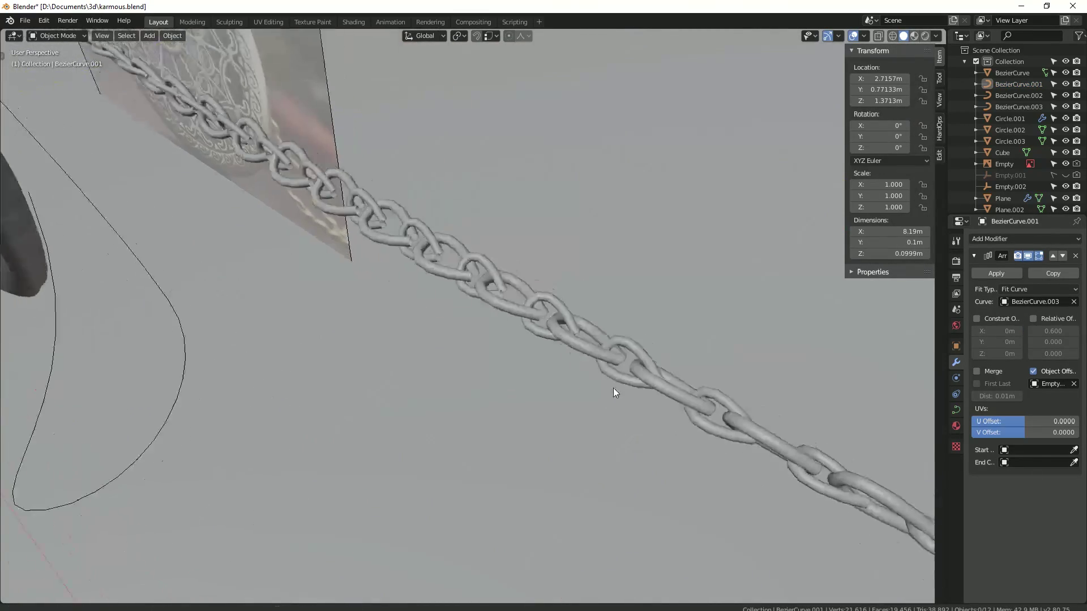
pyautogui.scroll(2, 535, 348)
pyautogui.scroll(-2, 535, 348)
pyautogui.scroll(-2, 551, 352)
pyautogui.scroll(-2, 551, 352)
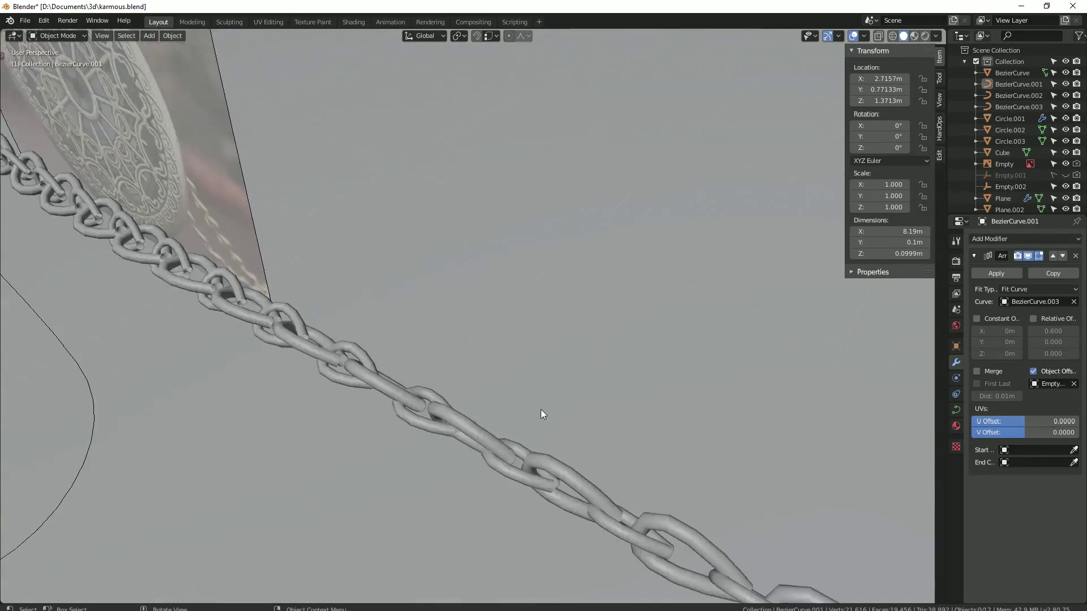
pyautogui.scroll(-3, 541, 409)
pyautogui.scroll(4, 378, 352)
# Step: Select the chain and orbit around it to inspect the links
pyautogui.click(430, 346)
pyautogui.scroll(-4, 431, 345)
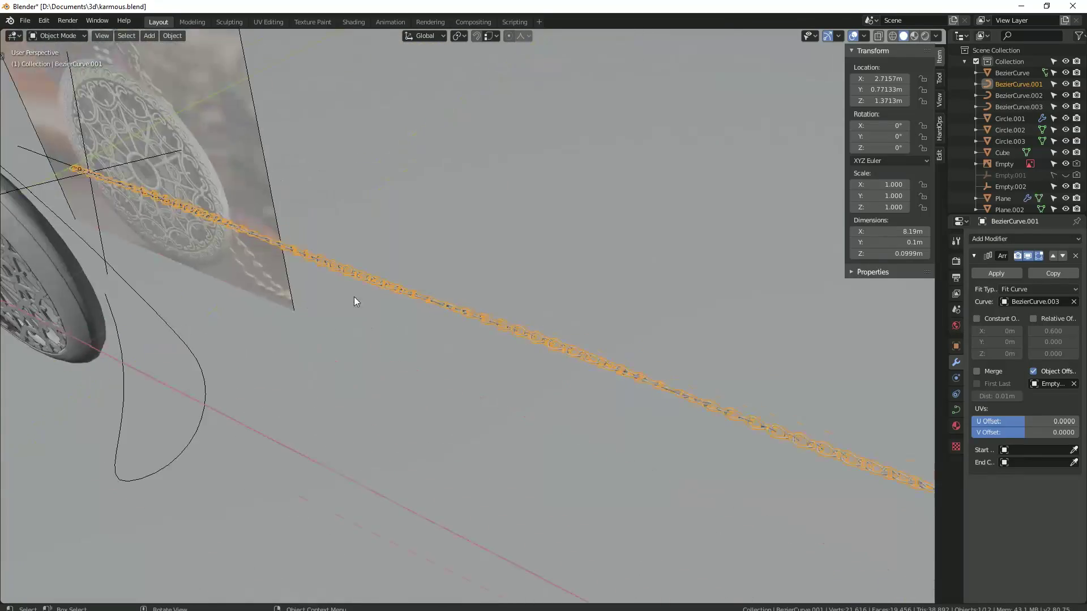
pyautogui.moveTo(354, 297); pyautogui.dragTo(609, 331, button='middle')
pyautogui.scroll(4, 609, 331)
pyautogui.scroll(2, 559, 362)
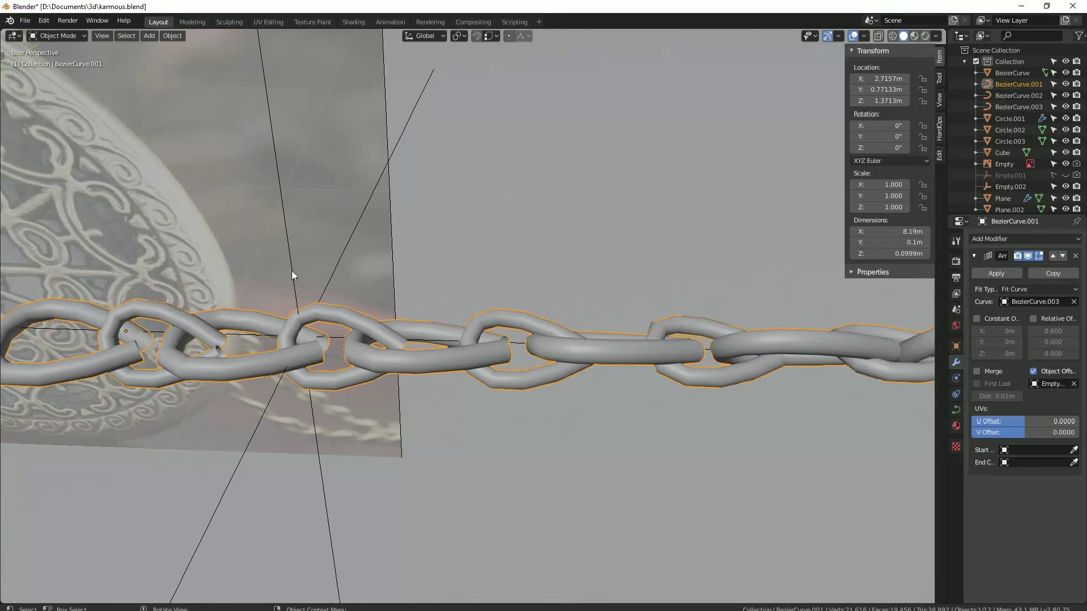
pyautogui.moveTo(292, 276)
pyautogui.mouseDown(button='middle')
pyautogui.moveTo(817, 403)
pyautogui.moveTo(417, 381)
pyautogui.moveTo(626, 381)
pyautogui.moveTo(427, 376)
pyautogui.moveTo(773, 396)
pyautogui.moveTo(528, 349)
pyautogui.moveTo(375, 357)
pyautogui.moveTo(745, 364)
pyautogui.moveTo(691, 376)
pyautogui.moveTo(419, 342)
pyautogui.mouseUp(button='middle')
pyautogui.scroll(-5, 605, 379)
# Step: Switch the chain's Array from Object Offset to Relative Offset 0.800
pyautogui.click(362, 306)
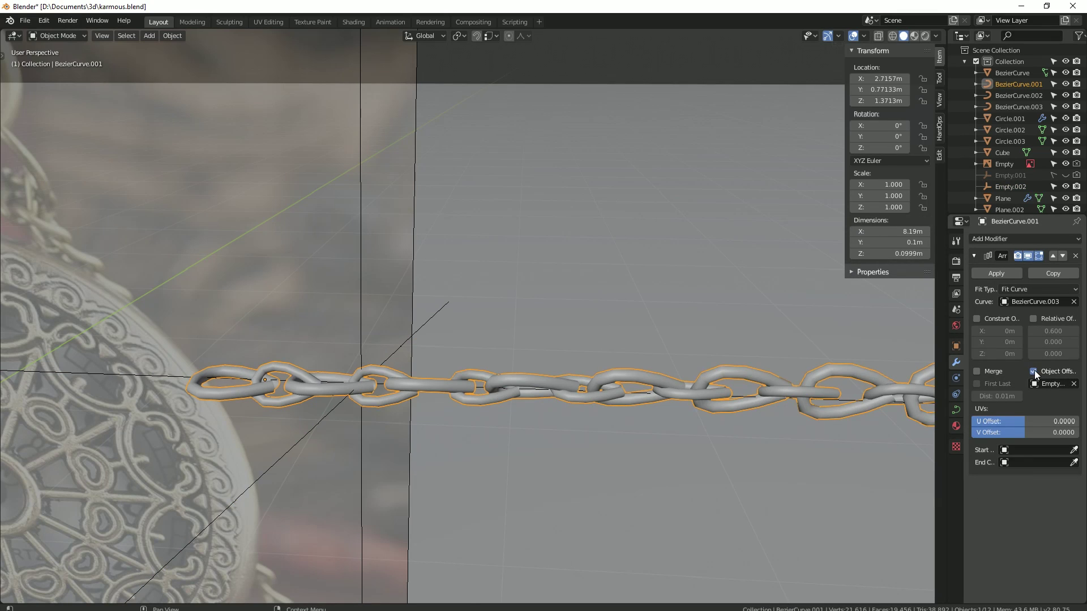
pyautogui.click(1034, 372)
pyautogui.click(1033, 318)
pyautogui.moveTo(1053, 331); pyautogui.dragTo(1067, 331)
pyautogui.scroll(-2, 373, 340)
# Step: Delete the unused spacing empty Empty.002 and reselect the chain
pyautogui.click(372, 341)
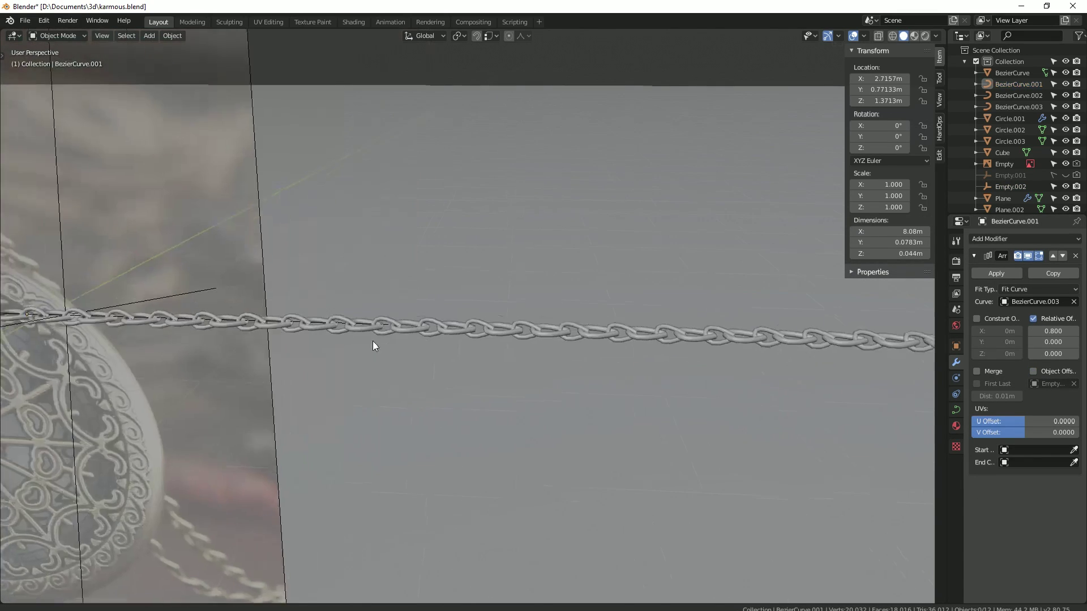
pyautogui.scroll(-3, 372, 340)
pyautogui.moveTo(579, 363)
pyautogui.mouseDown(button='middle')
pyautogui.moveTo(352, 318)
pyautogui.moveTo(647, 334)
pyautogui.mouseUp(button='middle')
pyautogui.click(690, 279)
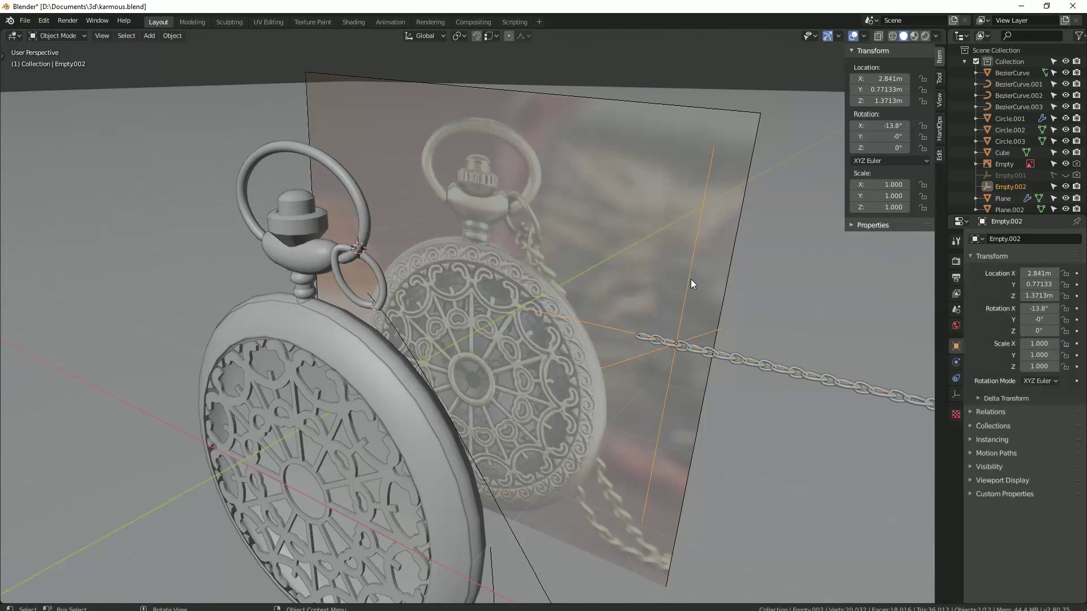
pyautogui.press('x')
pyautogui.click(684, 280)
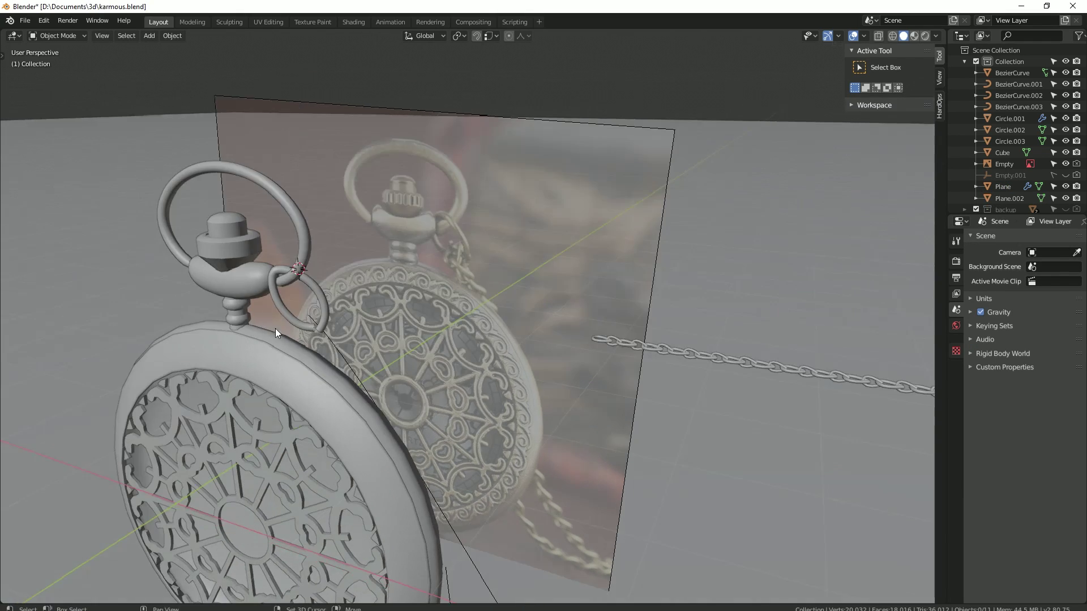
pyautogui.moveTo(275, 328); pyautogui.dragTo(300, 322, button='middle')
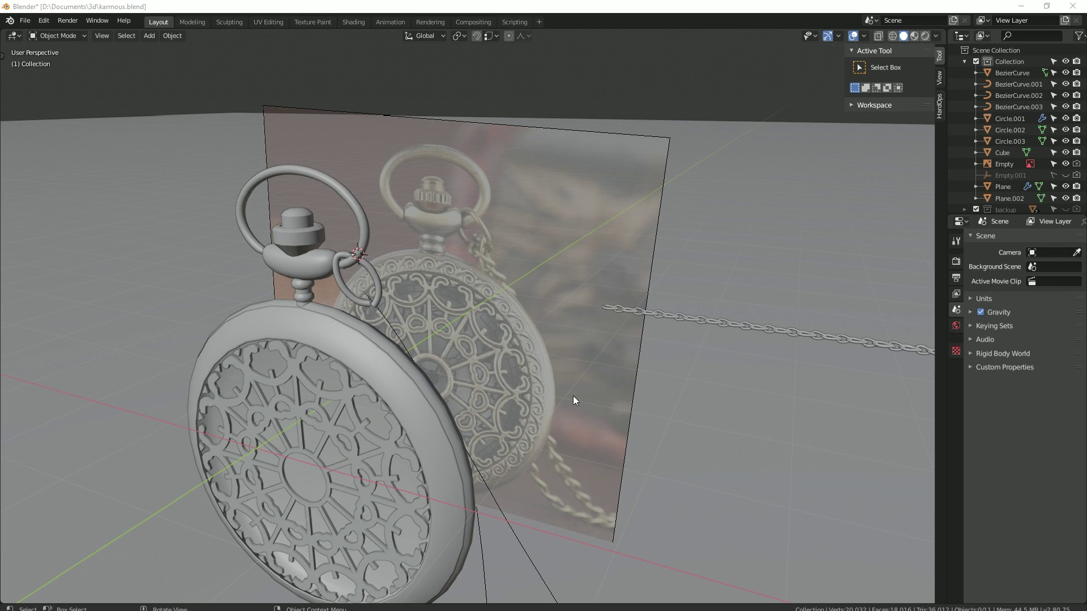
pyautogui.click(622, 311)
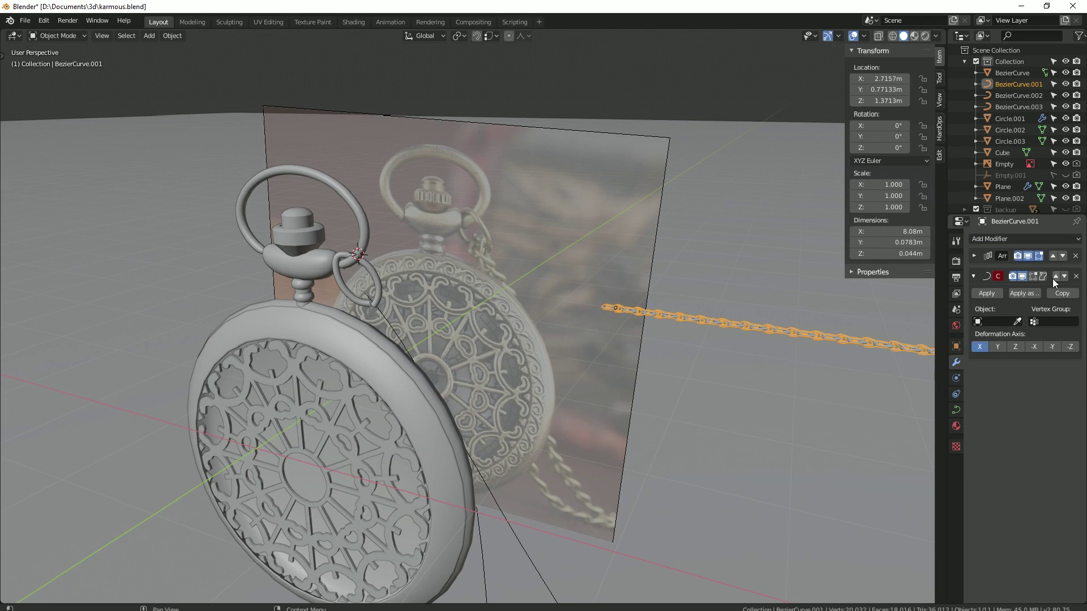
# Step: Set BezierCurve.003 as the Curve modifier's object and inspect the deformed chain
pyautogui.click(391, 314)
pyautogui.moveTo(368, 240); pyautogui.dragTo(279, 171, button='middle')
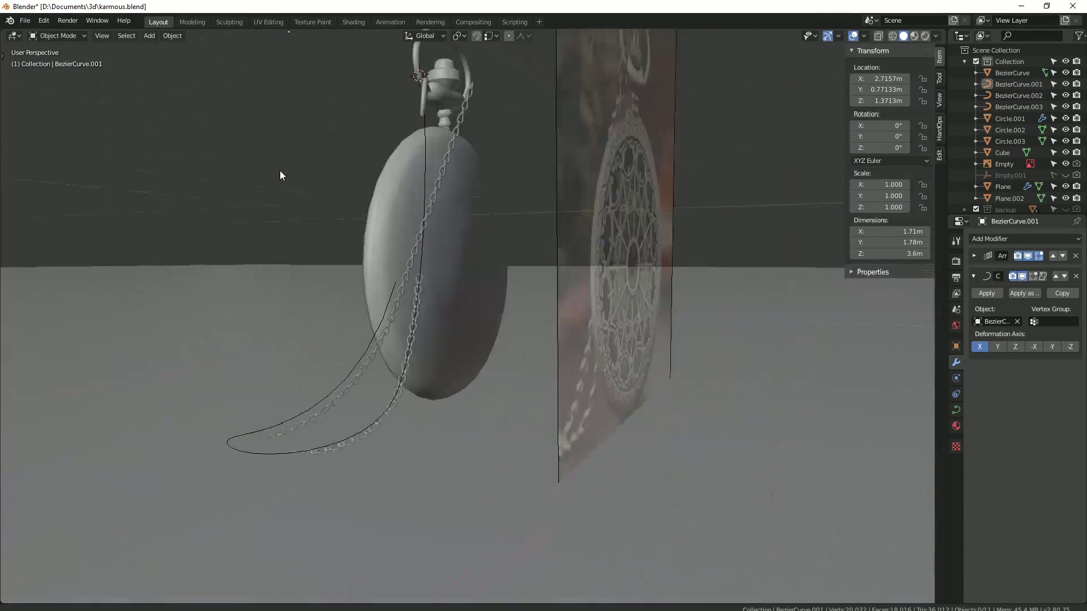
pyautogui.scroll(5, 279, 171)
pyautogui.moveTo(358, 284); pyautogui.dragTo(537, 374, button='middle')
pyautogui.keyDown('ctrl'); pyautogui.moveTo(505, 204); pyautogui.dragTo(511, 264, button='middle'); pyautogui.keyUp('ctrl')
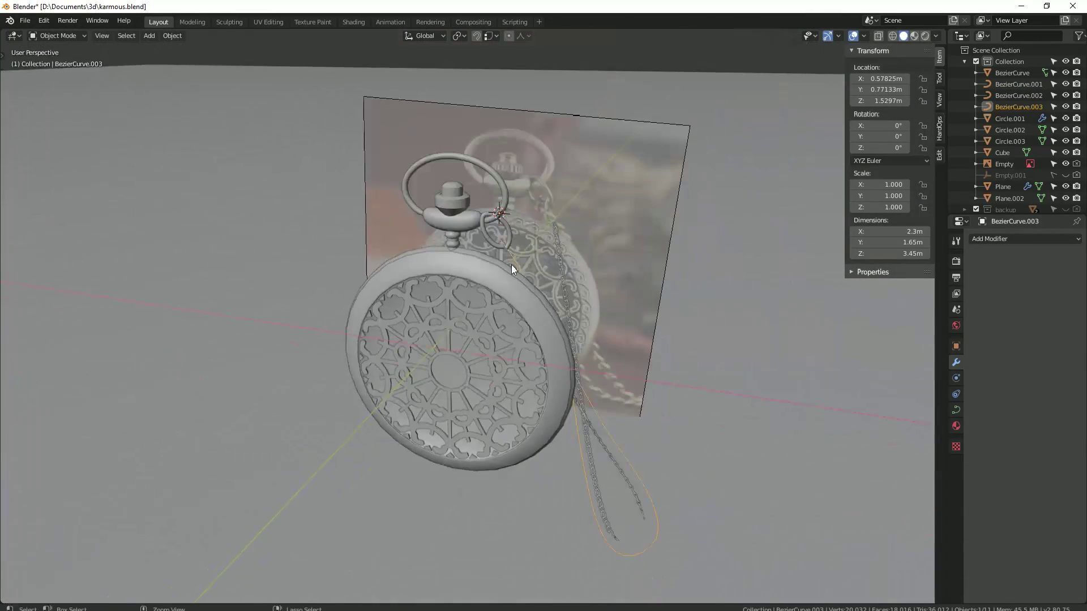
# Step: Apply all transforms to the guide curve and chain, then undo it
pyautogui.click(464, 276)
pyautogui.click(437, 254)
pyautogui.hotkey('ctrl', 'a')
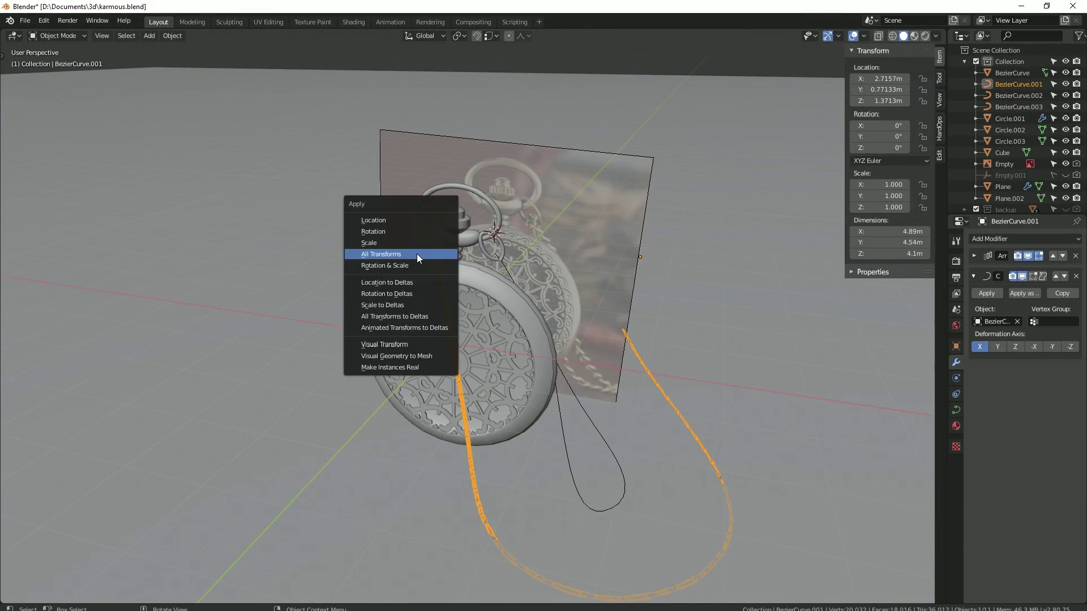
pyautogui.click(416, 253)
pyautogui.scroll(5, 479, 334)
pyautogui.hotkey('ctrl', 'z')
pyautogui.scroll(-5, 522, 313)
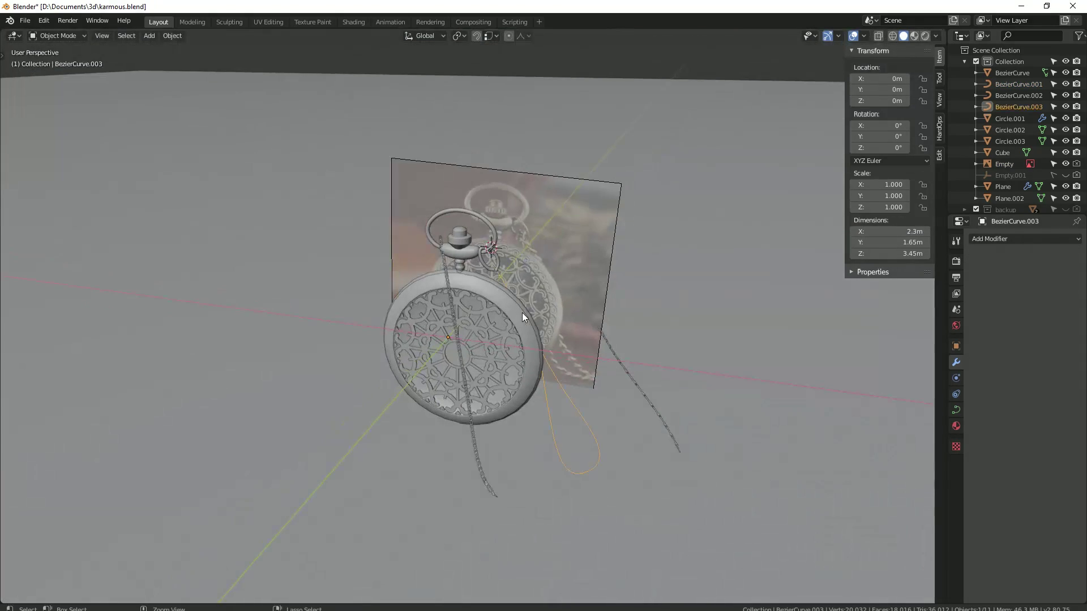
# Step: Switch to front view and bring up the 3D cursor snap options
pyautogui.press('KP_1')
pyautogui.scroll(4, 490, 316)
pyautogui.hotkey('shift', 's')
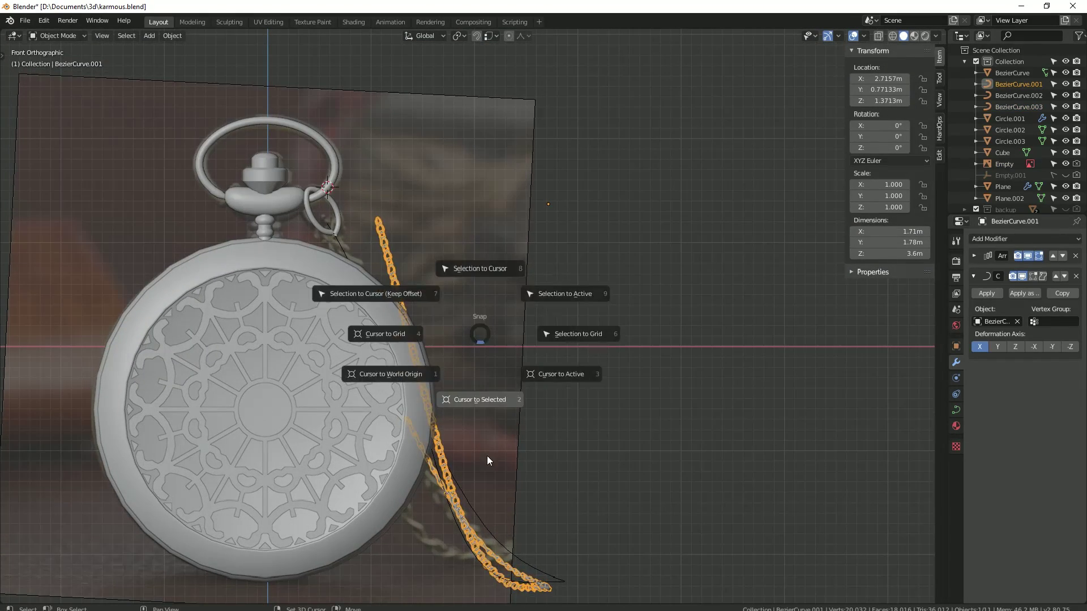
pyautogui.scroll(2, 396, 209)
# Step: Reset the guide curve's origin using Set Origin from the command search
pyautogui.click(296, 214)
pyautogui.moveTo(295, 214)
pyautogui.mouseDown(button='middle')
pyautogui.moveTo(317, 257)
pyautogui.moveTo(519, 286)
pyautogui.moveTo(422, 317)
pyautogui.moveTo(430, 323)
pyautogui.mouseUp(button='middle')
pyautogui.press('F3')
pyautogui.write('set orig')
pyautogui.press('Return')
pyautogui.click(317, 259)
pyautogui.click(430, 323)
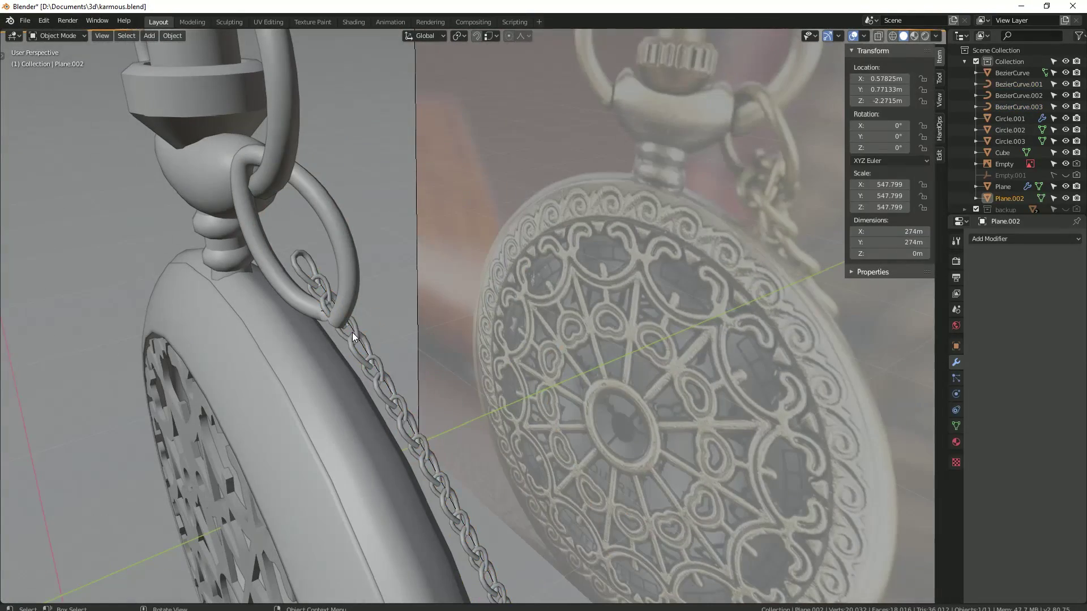
# Step: In Edit Mode on the guide curve, move a point 0.228 along Y
pyautogui.press('Tab')
pyautogui.moveTo(352, 328)
pyautogui.mouseDown(button='middle')
pyautogui.moveTo(328, 333)
pyautogui.moveTo(462, 255)
pyautogui.mouseUp(button='middle')
pyautogui.press('g')
pyautogui.press('y')
pyautogui.click(321, 333)
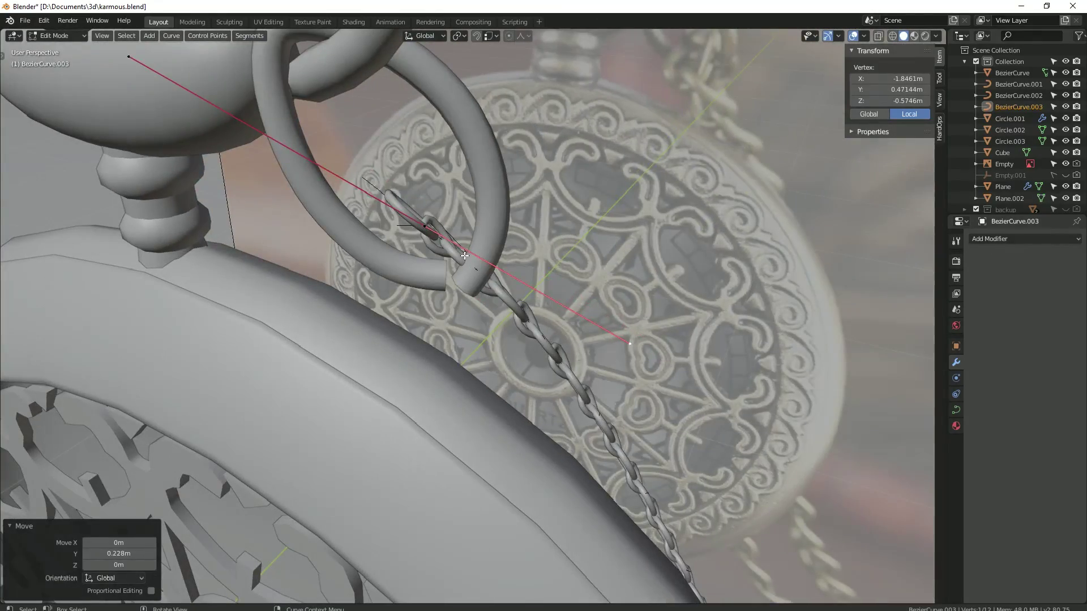
pyautogui.press('KP_1')
pyautogui.scroll(3, 464, 255)
# Step: Reposition the control point near the ring, then shift it along X
pyautogui.click(453, 317)
pyautogui.scroll(2, 452, 317)
pyautogui.press('g')
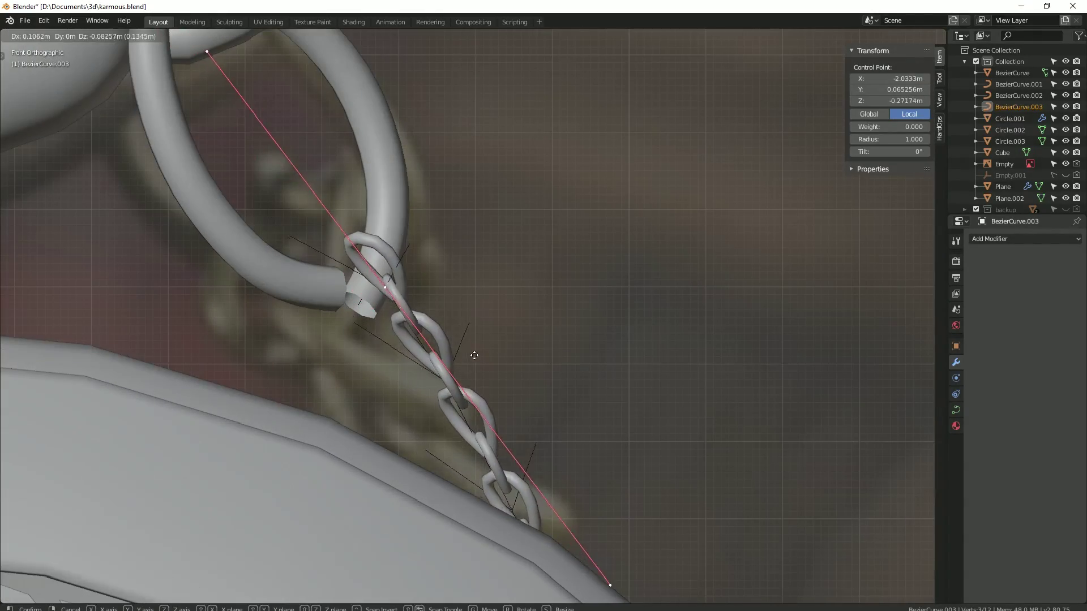
pyautogui.click(474, 355)
pyautogui.moveTo(474, 356); pyautogui.dragTo(448, 332, button='middle')
pyautogui.press('g')
pyautogui.press('x')
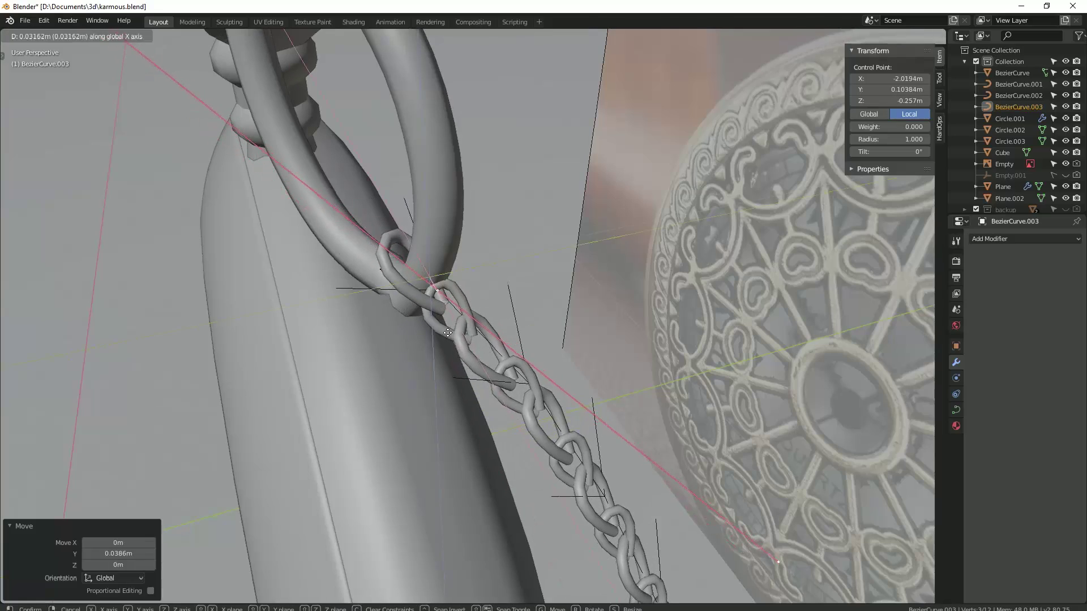
pyautogui.click(457, 322)
# Step: Move the curve's central control point along Y and leave Edit Mode
pyautogui.moveTo(457, 322)
pyautogui.mouseDown(button='middle')
pyautogui.moveTo(622, 271)
pyautogui.moveTo(868, 231)
pyautogui.mouseUp(button='middle')
pyautogui.click(868, 231)
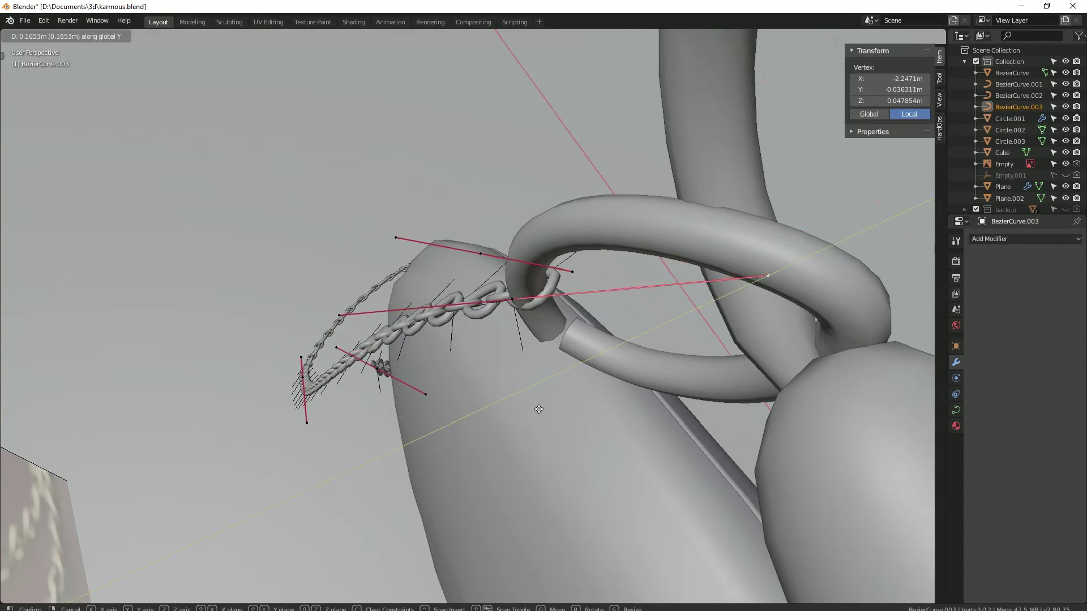
pyautogui.click(505, 303)
pyautogui.press('g')
pyautogui.press('y')
pyautogui.click(505, 315)
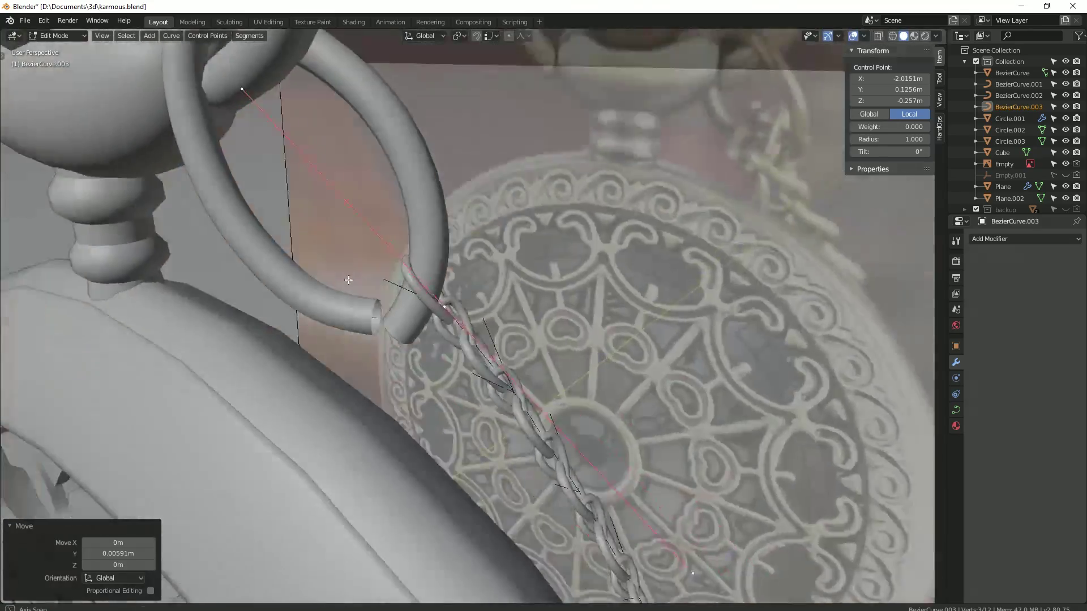
pyautogui.moveTo(505, 315); pyautogui.dragTo(330, 327, button='middle')
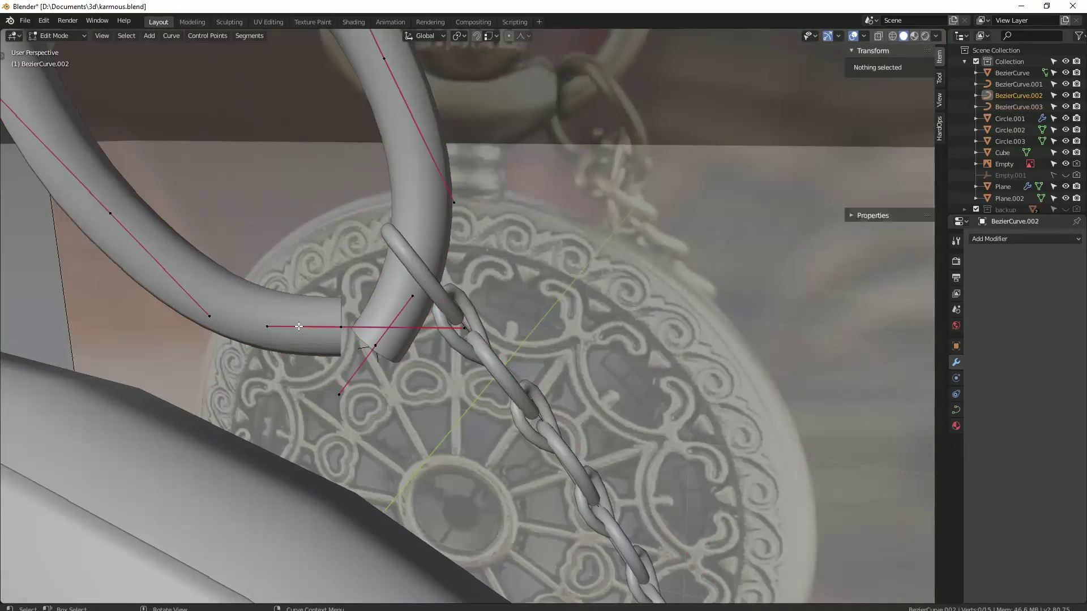
pyautogui.press('KP_1')
pyautogui.scroll(-5, 404, 344)
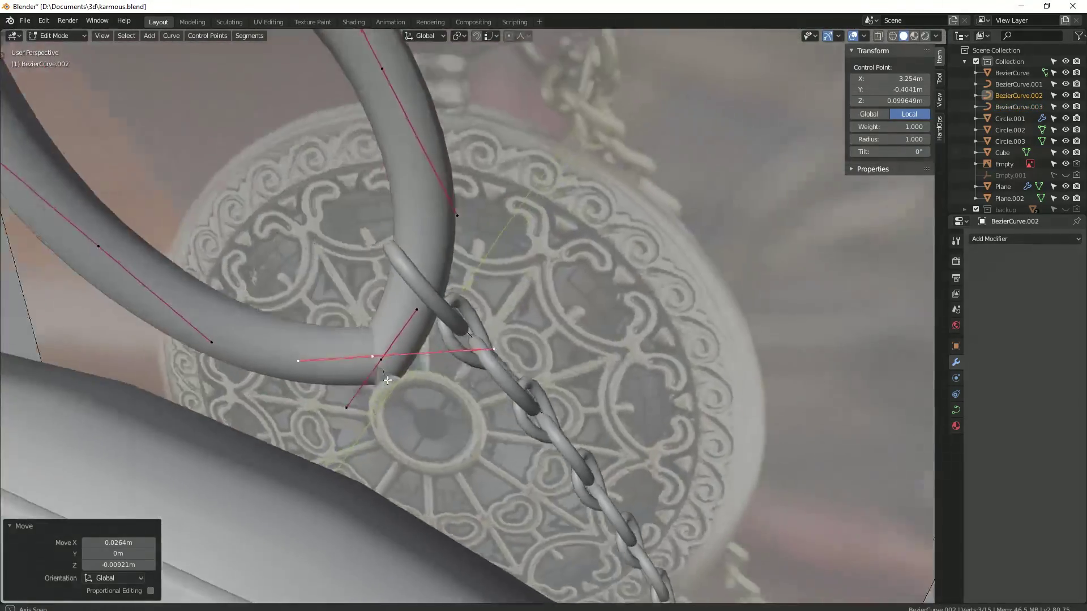
pyautogui.press('Tab')
# Step: Enter Edit Mode on the ring link curve BezierCurve.002 in top view
pyautogui.moveTo(404, 344)
pyautogui.mouseDown(button='middle')
pyautogui.moveTo(462, 393)
pyautogui.moveTo(459, 287)
pyautogui.mouseUp(button='middle')
pyautogui.scroll(3, 439, 354)
pyautogui.moveTo(439, 355); pyautogui.dragTo(475, 316, button='middle')
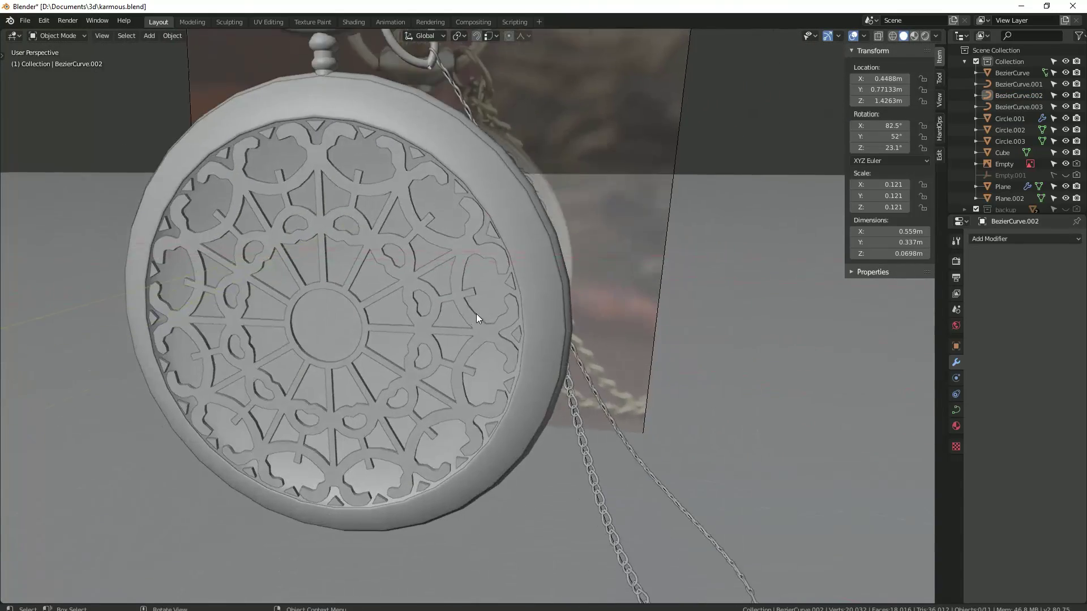
pyautogui.scroll(-3, 464, 300)
pyautogui.scroll(1, 450, 268)
pyautogui.scroll(4, 473, 196)
pyautogui.press('Tab')
pyautogui.scroll(3, 474, 196)
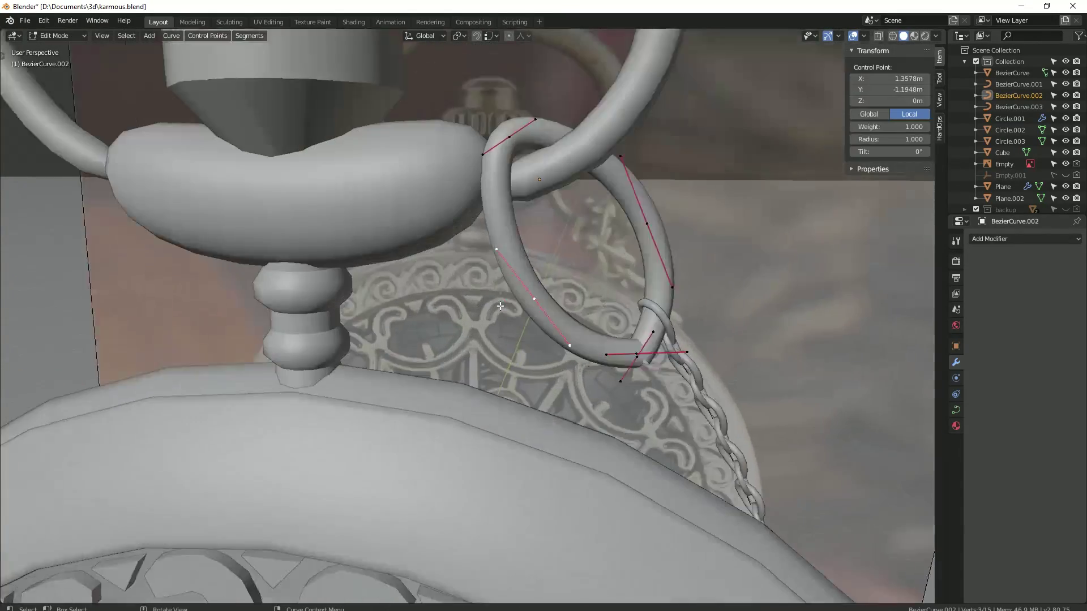
pyautogui.scroll(1, 474, 196)
pyautogui.press('KP_7')
# Step: Move a ring link point 0.103 along Y
pyautogui.hotkey('shift', 'z')
pyautogui.press('g')
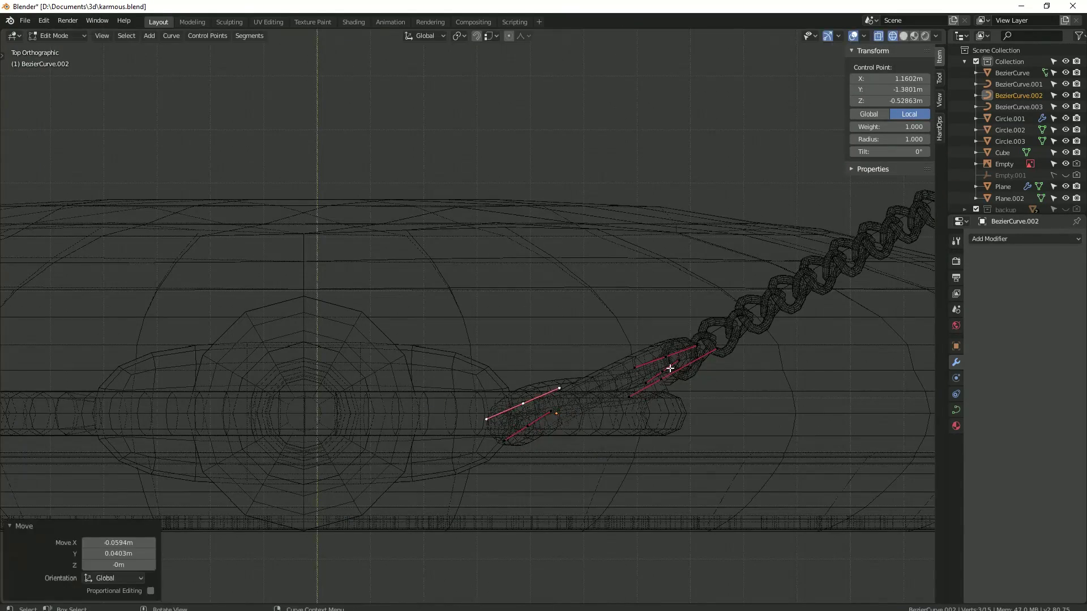
pyautogui.hotkey('shift', 'z')
pyautogui.moveTo(671, 368)
pyautogui.mouseDown(button='middle')
pyautogui.moveTo(564, 291)
pyautogui.moveTo(485, 345)
pyautogui.mouseUp(button='middle')
pyautogui.scroll(3, 563, 291)
pyautogui.click(314, 261)
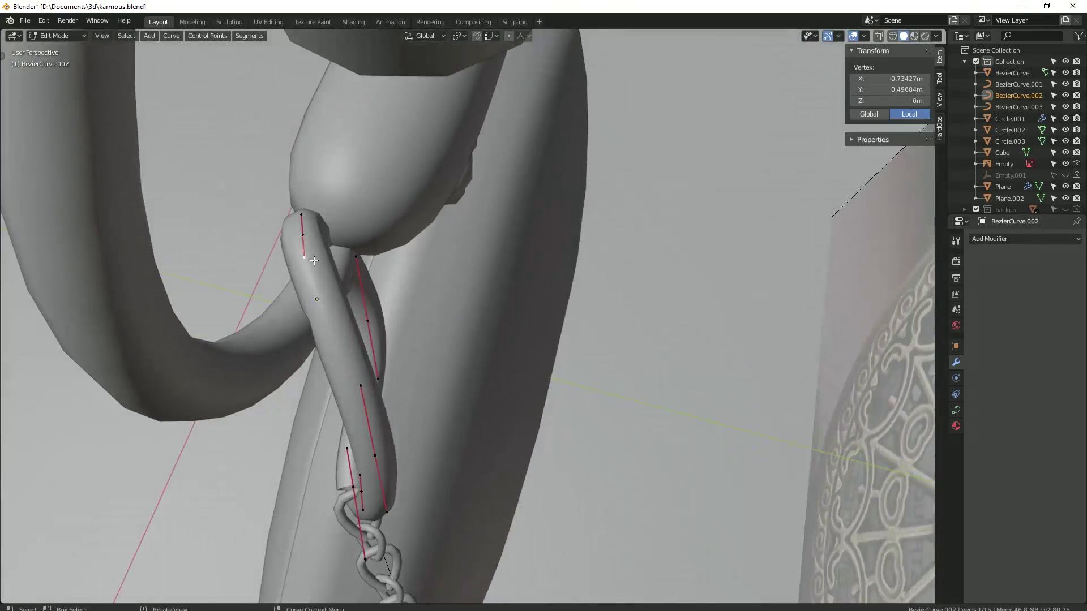
pyautogui.click(418, 247)
# Step: Move another link point to elongate the loop, then return to Object Mode
pyautogui.moveTo(418, 247)
pyautogui.mouseDown(button='middle')
pyautogui.moveTo(505, 237)
pyautogui.moveTo(548, 309)
pyautogui.mouseUp(button='middle')
pyautogui.click(553, 243)
pyautogui.moveTo(616, 321); pyautogui.dragTo(543, 357, button='middle')
pyautogui.scroll(5, 509, 373)
pyautogui.press('g')
pyautogui.click(484, 389)
pyautogui.press('Tab')
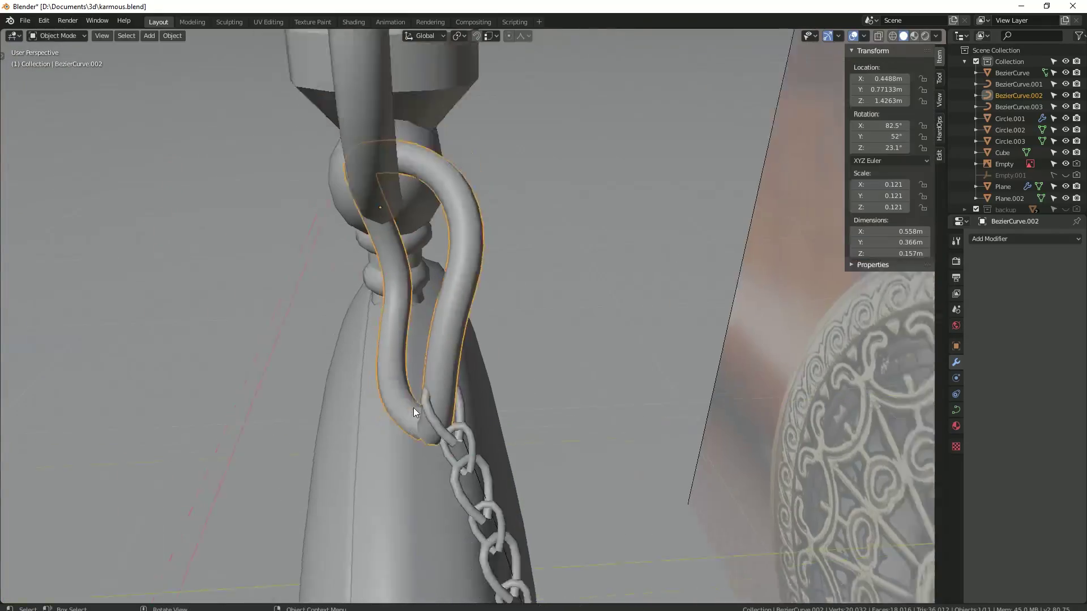
# Step: Inspect the whole watch from the front in wireframe and solid shading
pyautogui.scroll(-5, 583, 404)
pyautogui.moveTo(583, 405)
pyautogui.mouseDown(button='middle')
pyautogui.moveTo(474, 387)
pyautogui.moveTo(365, 314)
pyautogui.moveTo(417, 314)
pyautogui.mouseUp(button='middle')
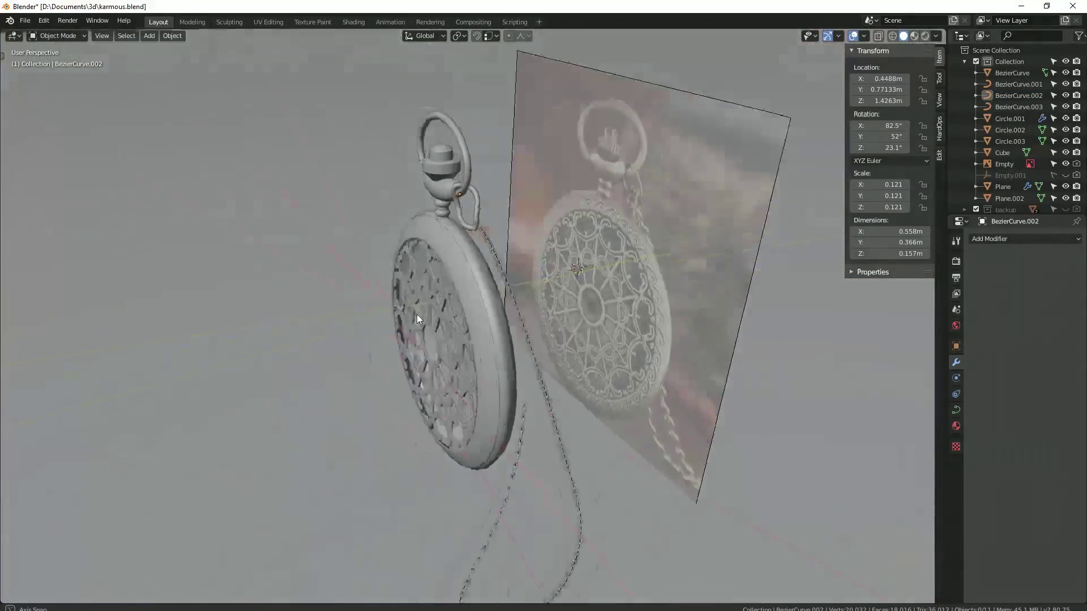
pyautogui.press('KP_1')
pyautogui.scroll(5, 426, 345)
pyautogui.hotkey('shift', 'z')
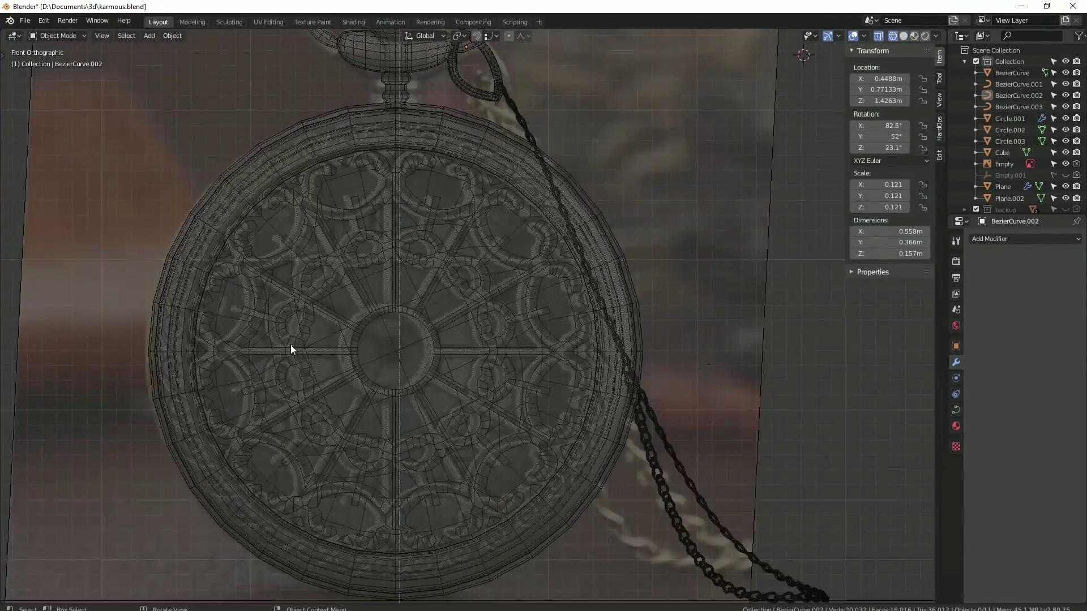
pyautogui.hotkey('shift', 'z')
# Step: Save the file as karmous1.blend
pyautogui.click(25, 20)
pyautogui.click(40, 80)
pyautogui.keyDown('shift'); pyautogui.moveTo(484, 358); pyautogui.dragTo(362, 329, button='middle'); pyautogui.keyUp('shift')
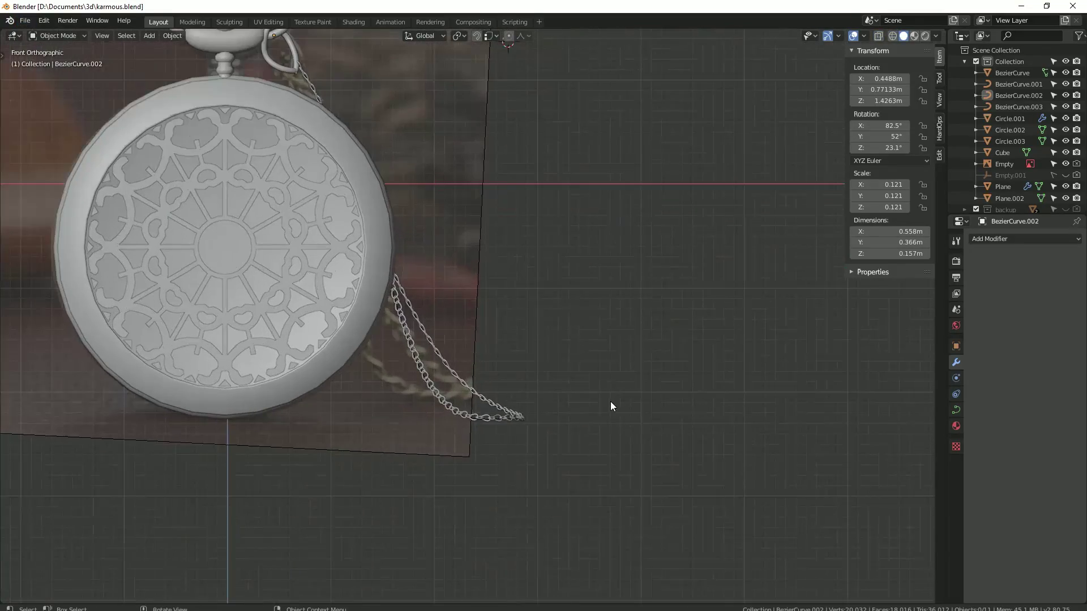
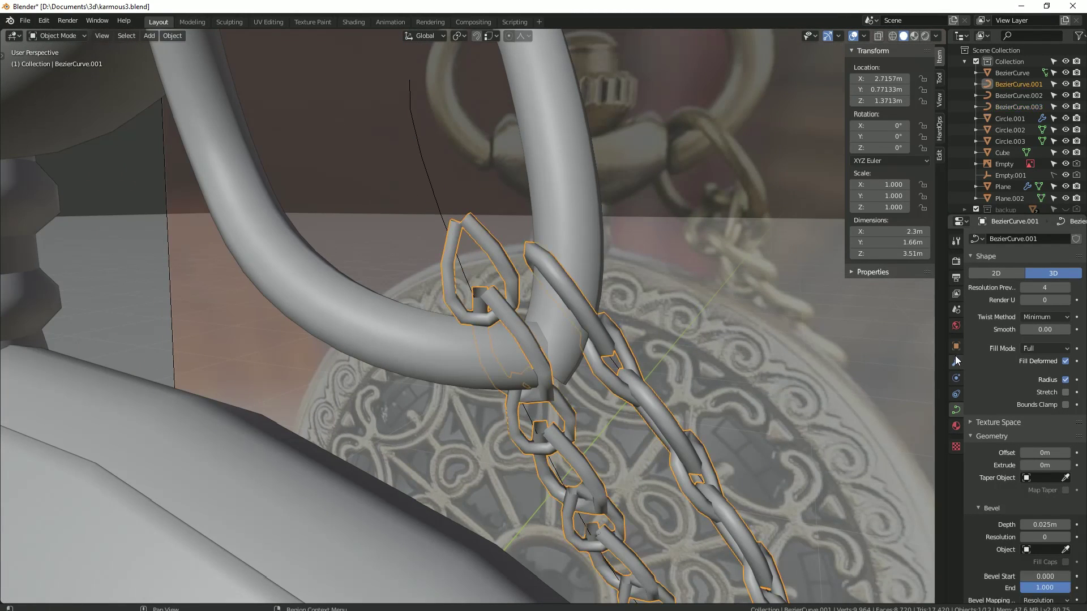
# Step: Convert the chain curve into a mesh and enter Edit Mode on it
pyautogui.click(955, 360)
pyautogui.hotkey('alt', 'c')
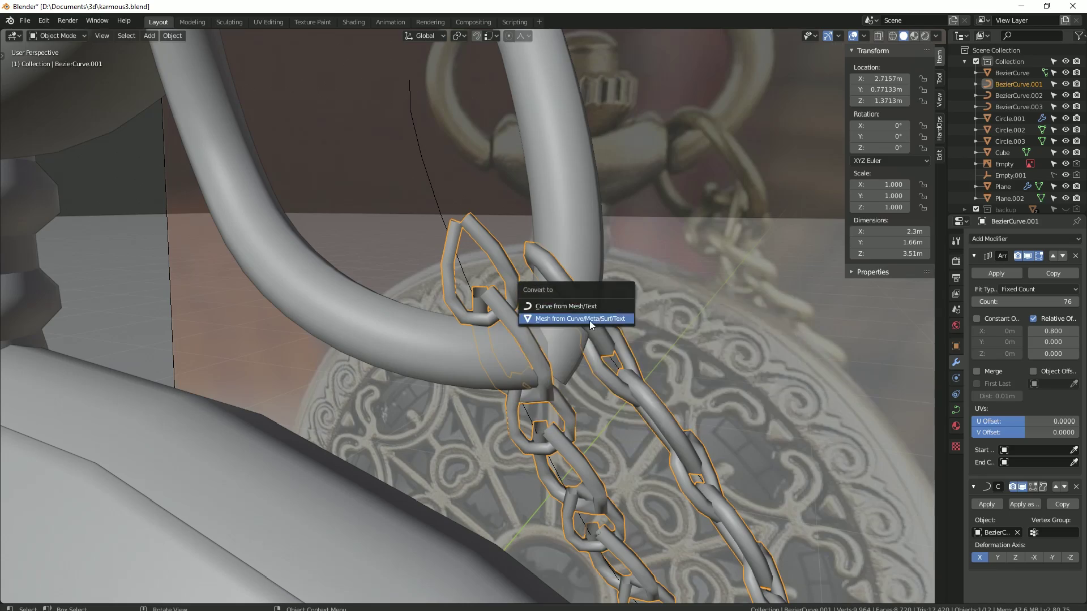
pyautogui.click(543, 315)
pyautogui.press('Tab')
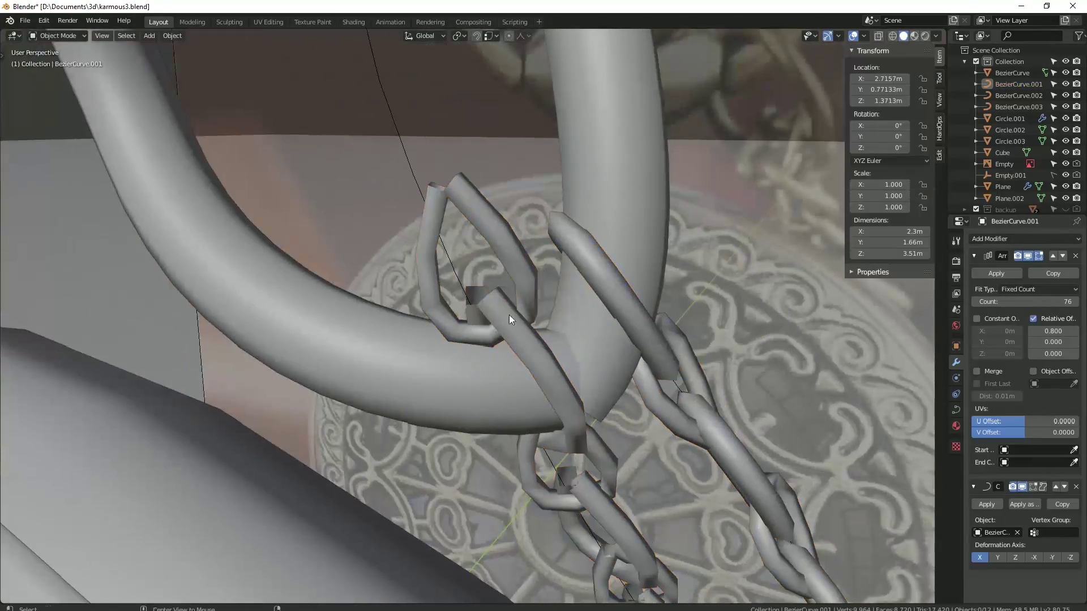
# Step: Save incremented copies of the file as karmous4.blend and then karmous5.blend
pyautogui.click(25, 20)
pyautogui.click(46, 107)
pyautogui.press('KP_Add')
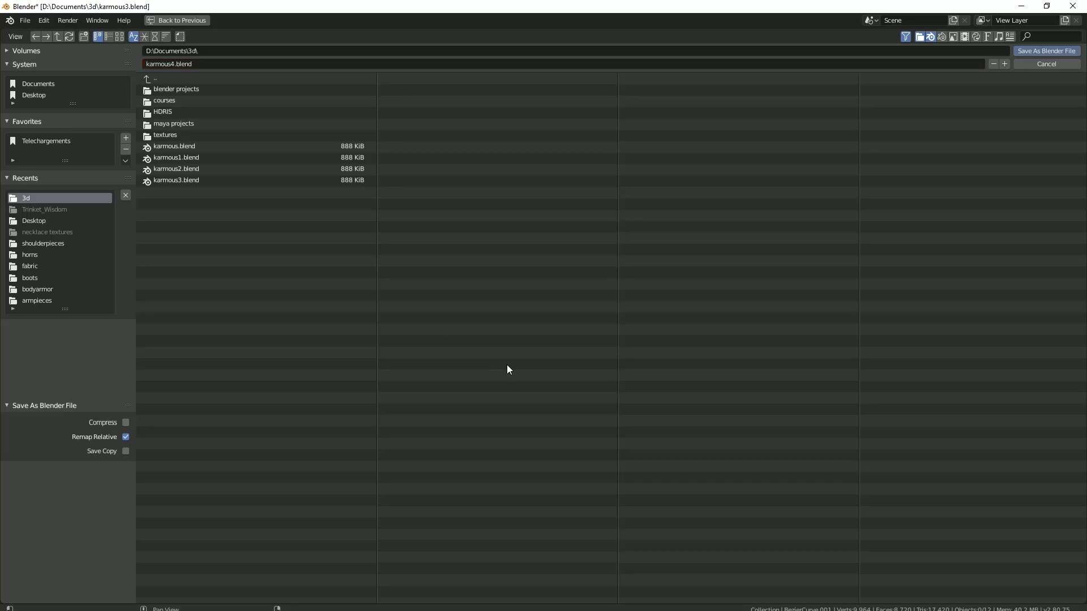
pyautogui.press('Return')
pyautogui.click(25, 20)
pyautogui.click(46, 107)
pyautogui.press('KP_Add')
pyautogui.press('Return')
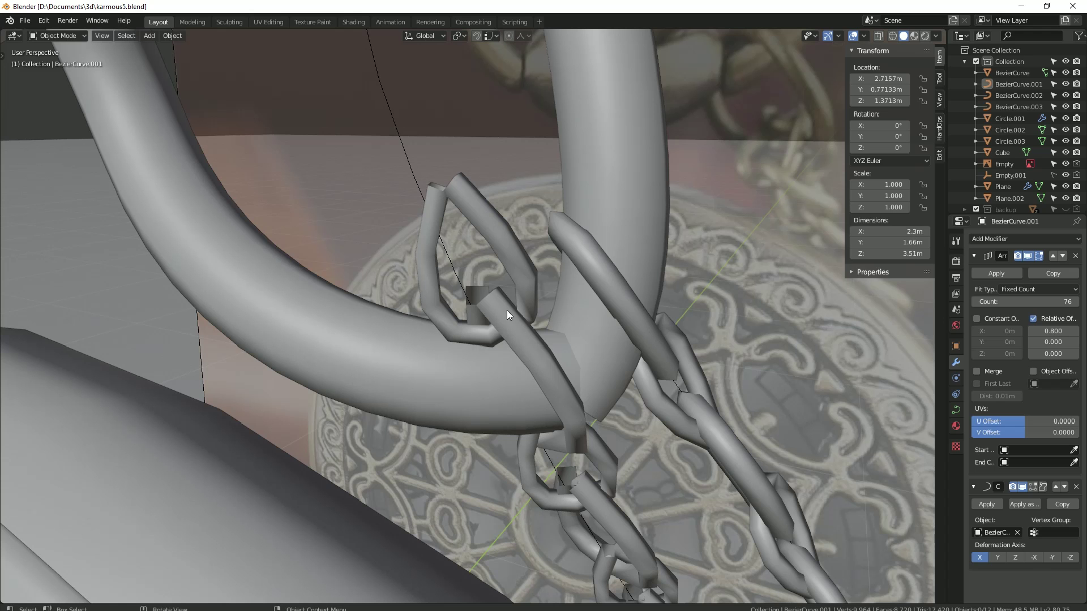
# Step: Select the chain mesh and delete one unwanted chain link
pyautogui.click(507, 311)
pyautogui.press('F3')
pyautogui.press('Return')
pyautogui.click(620, 318)
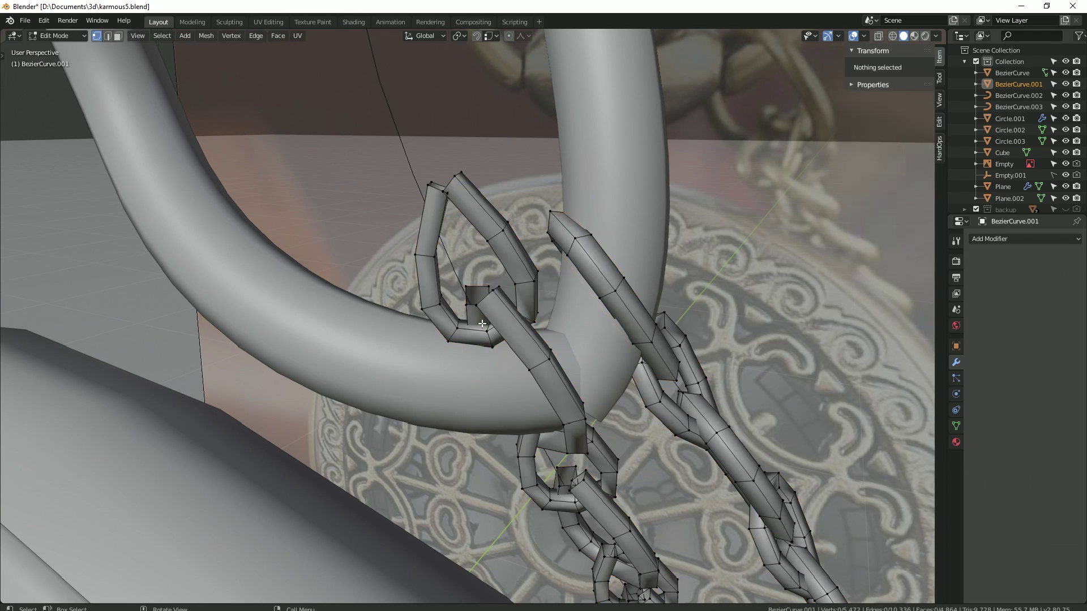
pyautogui.press('Tab')
pyautogui.press('l')
pyautogui.press('x')
pyautogui.click(451, 164)
pyautogui.moveTo(451, 163)
pyautogui.mouseDown(button='middle')
pyautogui.moveTo(545, 276)
pyautogui.moveTo(606, 232)
pyautogui.mouseUp(button='middle')
# Step: Select the top chain link and rotate it so it wraps around the bow
pyautogui.press('l')
pyautogui.press('r')
pyautogui.press('r')
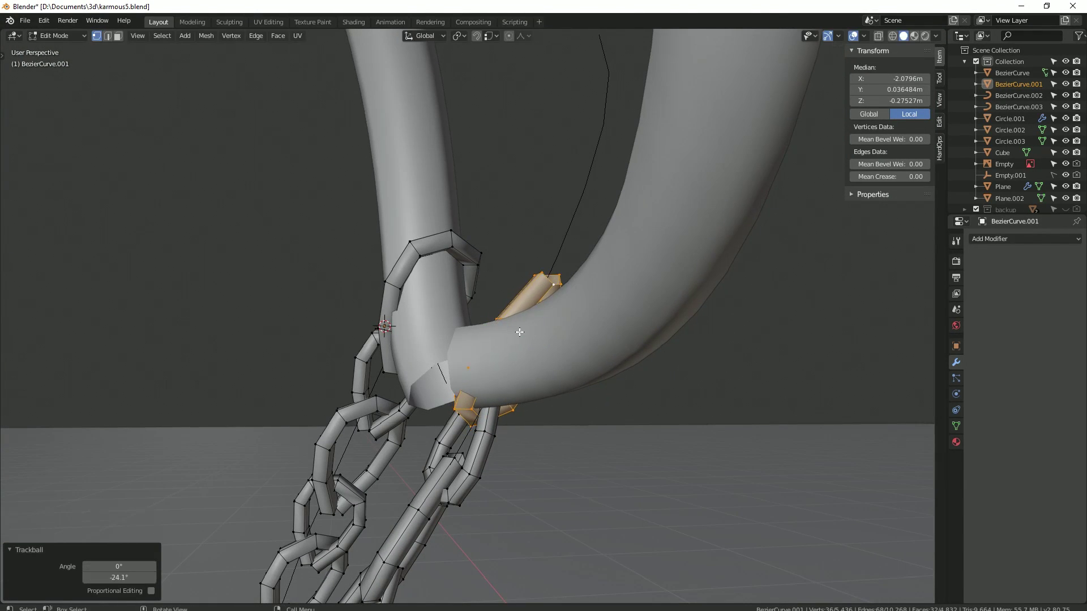
pyautogui.moveTo(519, 332)
pyautogui.mouseDown(button='middle')
pyautogui.moveTo(529, 315)
pyautogui.moveTo(572, 398)
pyautogui.mouseUp(button='middle')
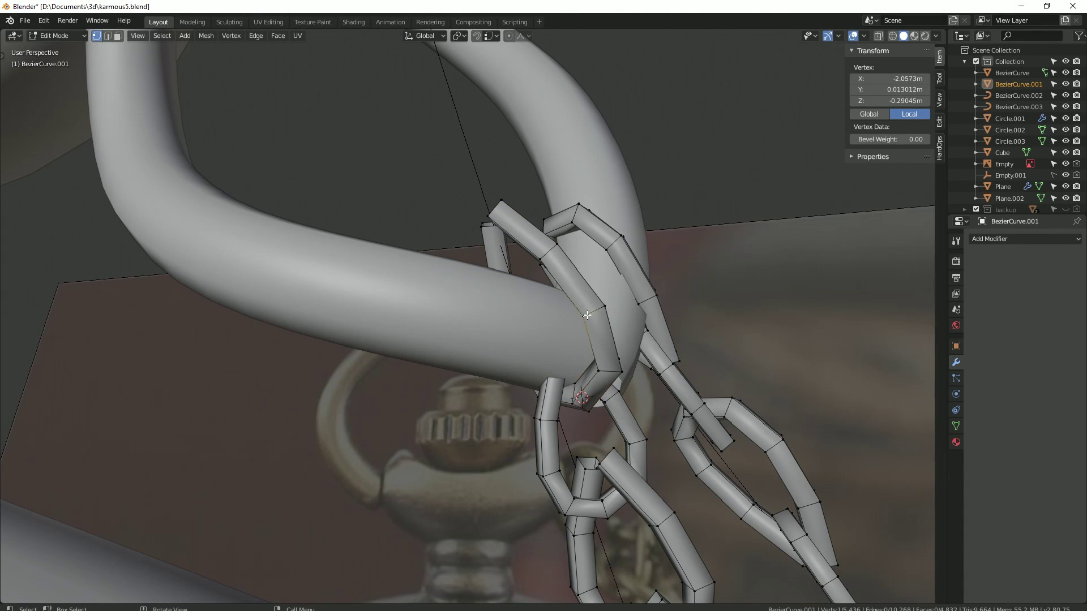
pyautogui.press('l')
pyautogui.moveTo(587, 315)
pyautogui.mouseDown(button='middle')
pyautogui.moveTo(710, 301)
pyautogui.moveTo(675, 290)
pyautogui.moveTo(758, 369)
pyautogui.moveTo(571, 294)
pyautogui.mouseUp(button='middle')
pyautogui.press('r')
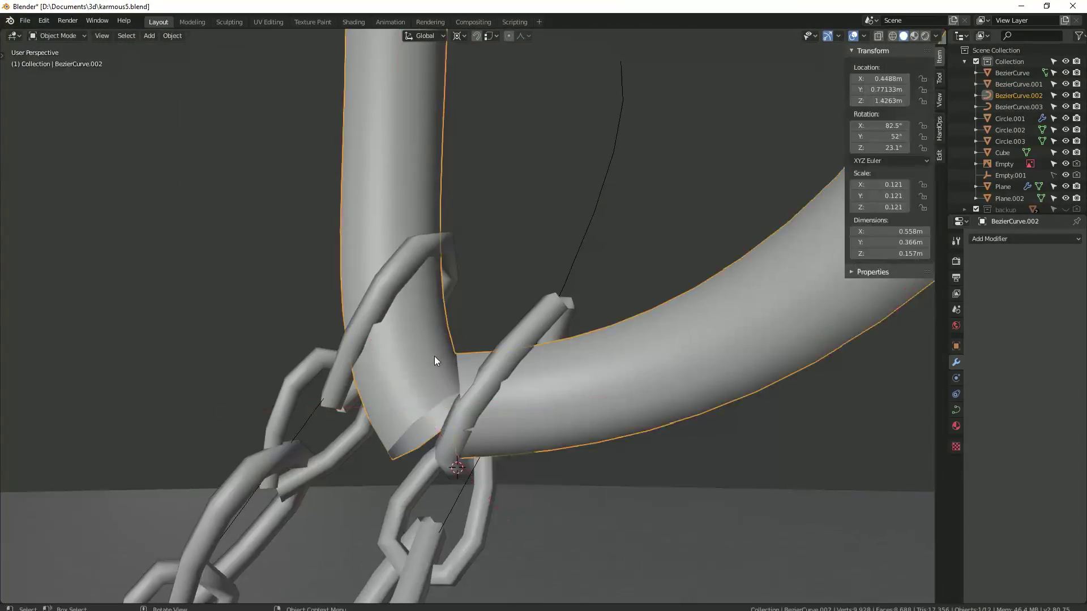
# Step: Convert the ring to a mesh and fill its open end loop with a face
pyautogui.hotkey('alt', 'c')
pyautogui.click(430, 356)
pyautogui.press('Tab')
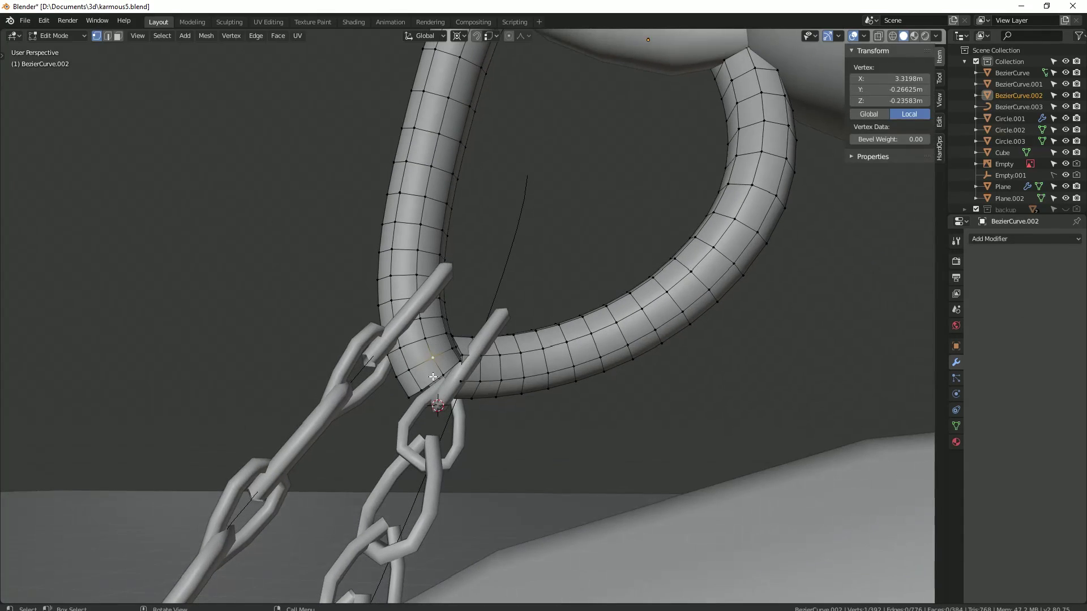
pyautogui.keyDown('alt'); pyautogui.click(433, 377); pyautogui.keyUp('alt')
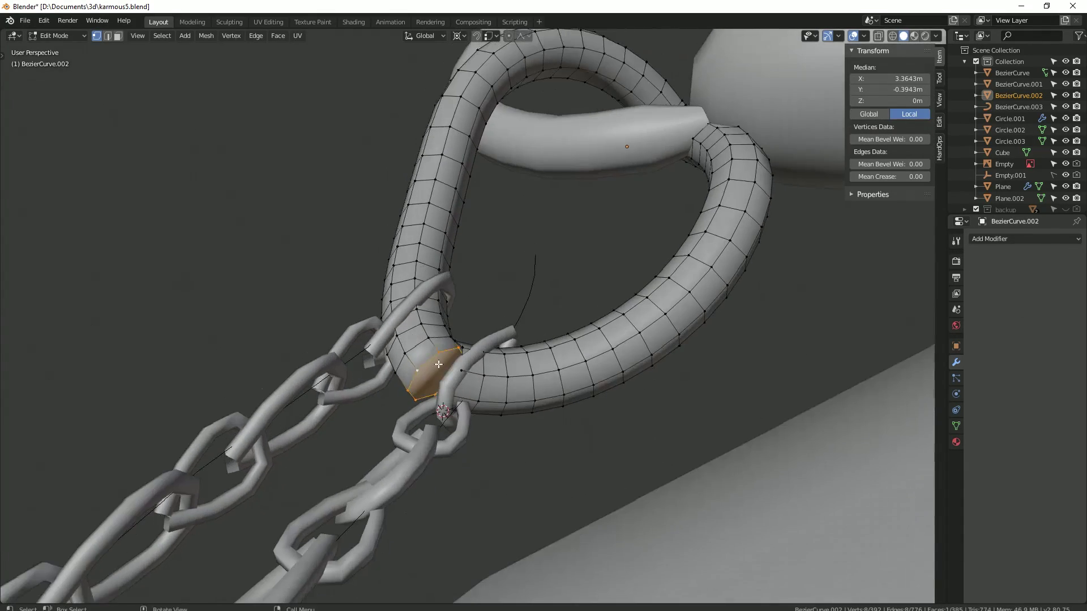
pyautogui.press('f')
pyautogui.scroll(3, 429, 402)
pyautogui.press('a')
# Step: Apply the Hard Ops Sharpen to both the ring and the chain
pyautogui.press('Tab')
pyautogui.rightClick(405, 363)
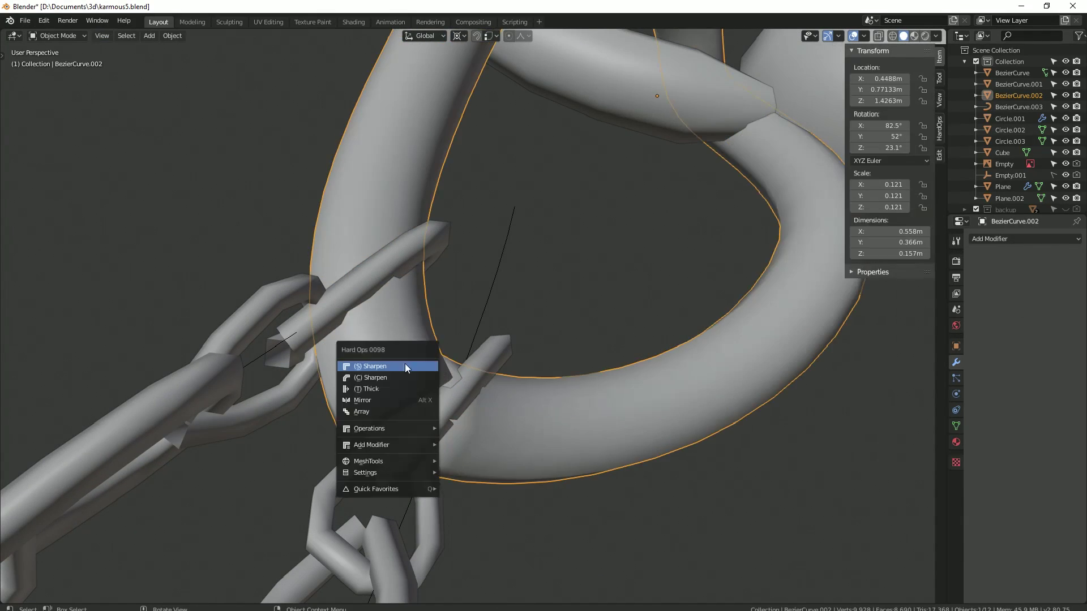
pyautogui.click(405, 363)
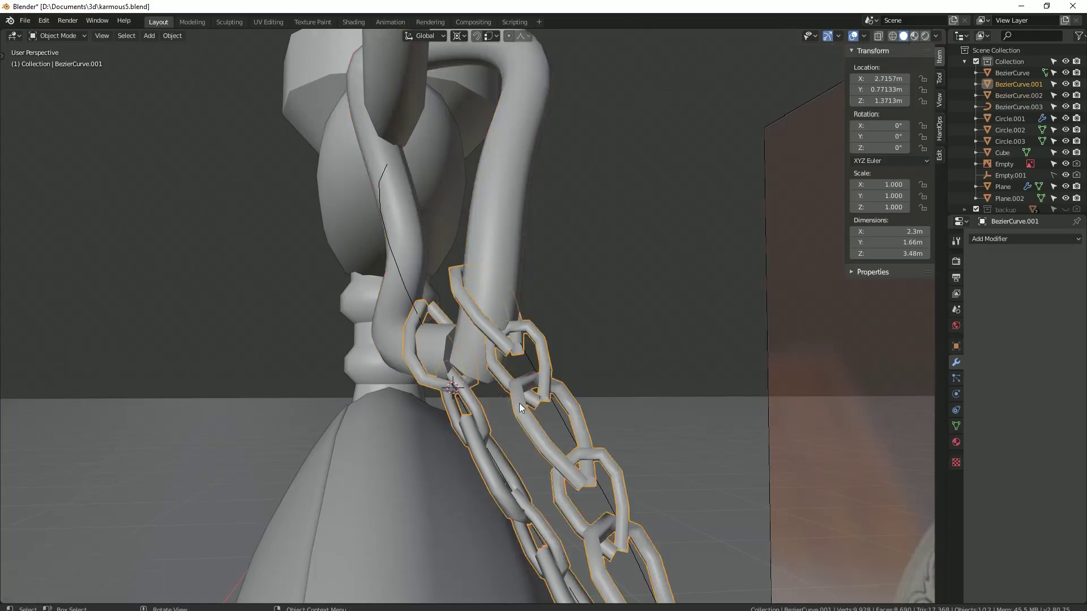
pyautogui.rightClick(552, 410)
pyautogui.click(552, 412)
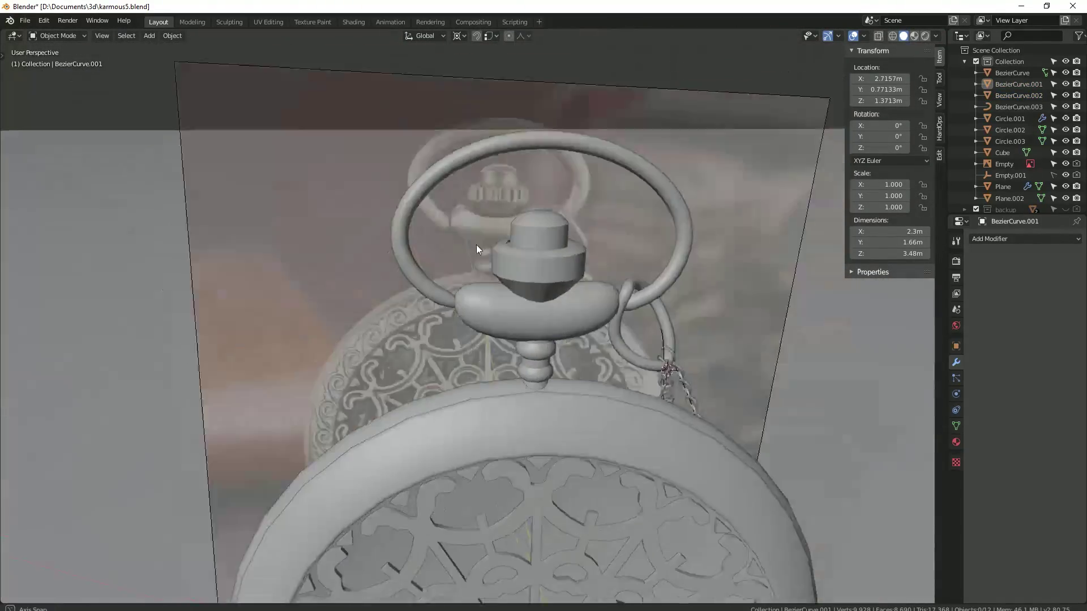
pyautogui.click(489, 237)
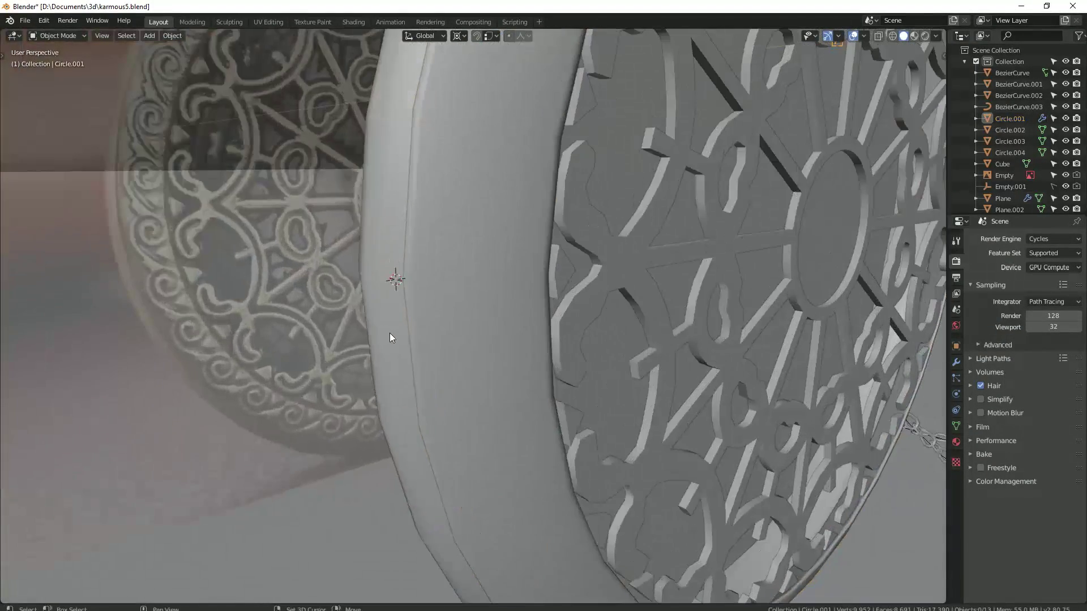
# Step: Add an eight-sided circle, shrink it to pin size, and lower it 10 cm
pyautogui.hotkey('shift', 'a')
pyautogui.click(431, 350)
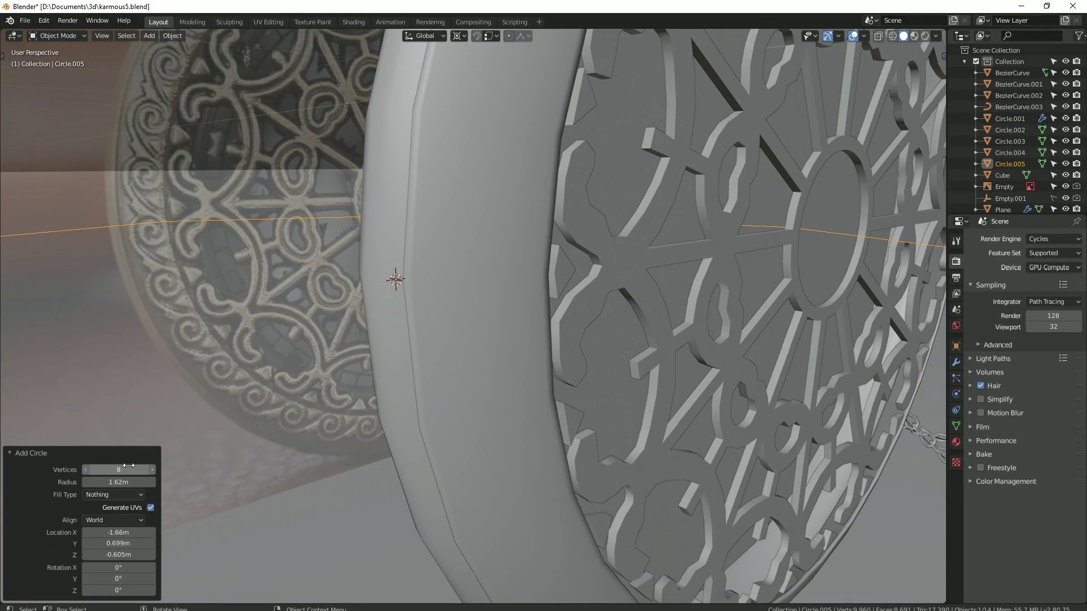
pyautogui.press('Tab')
pyautogui.press('s')
pyautogui.click(463, 316)
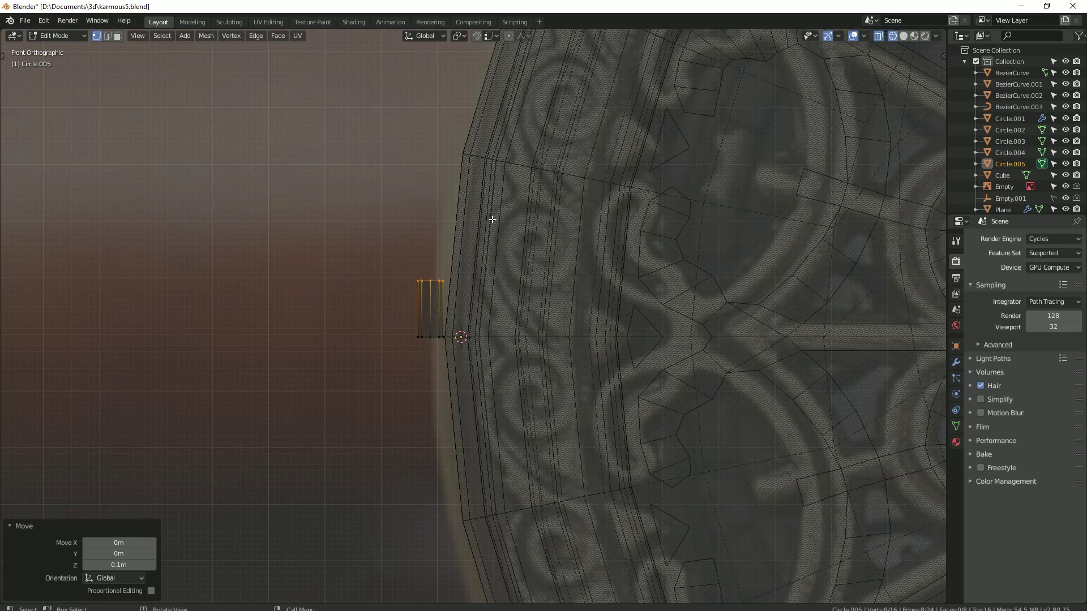
pyautogui.click(565, 378)
# Step: Select the pin column's vertices in front view with see-through display
pyautogui.hotkey('alt', 'a')
pyautogui.press('b')
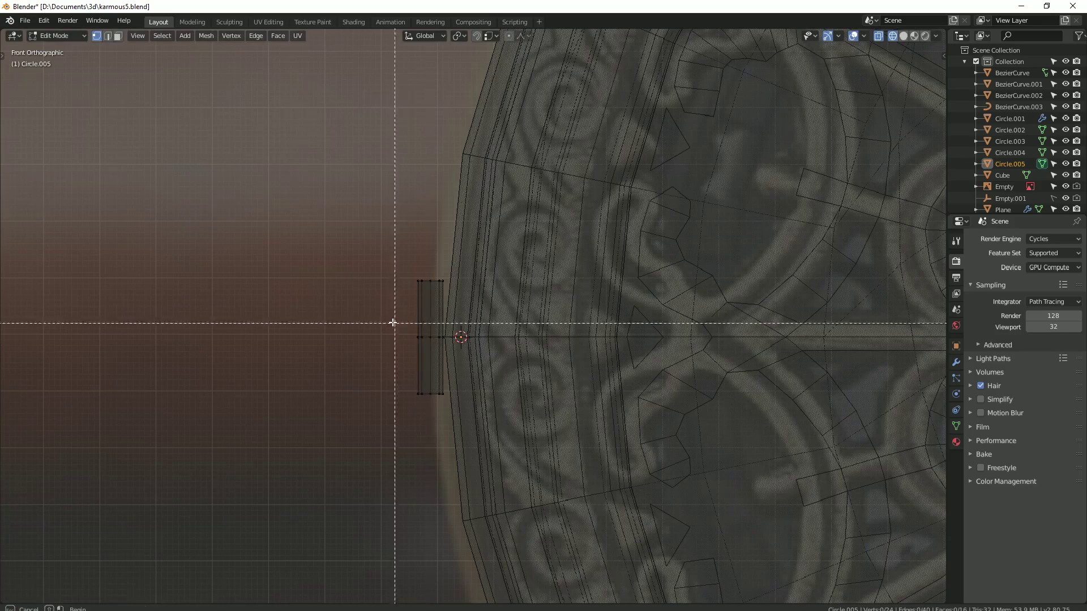
pyautogui.scroll(4, 447, 322)
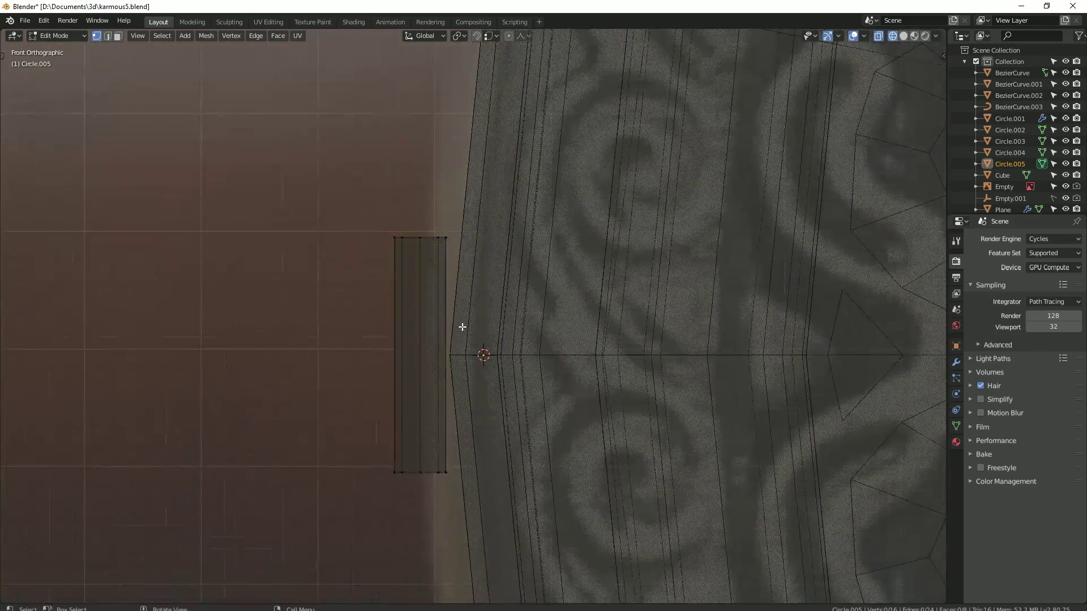
pyautogui.press('Tab')
pyautogui.scroll(2, 381, 243)
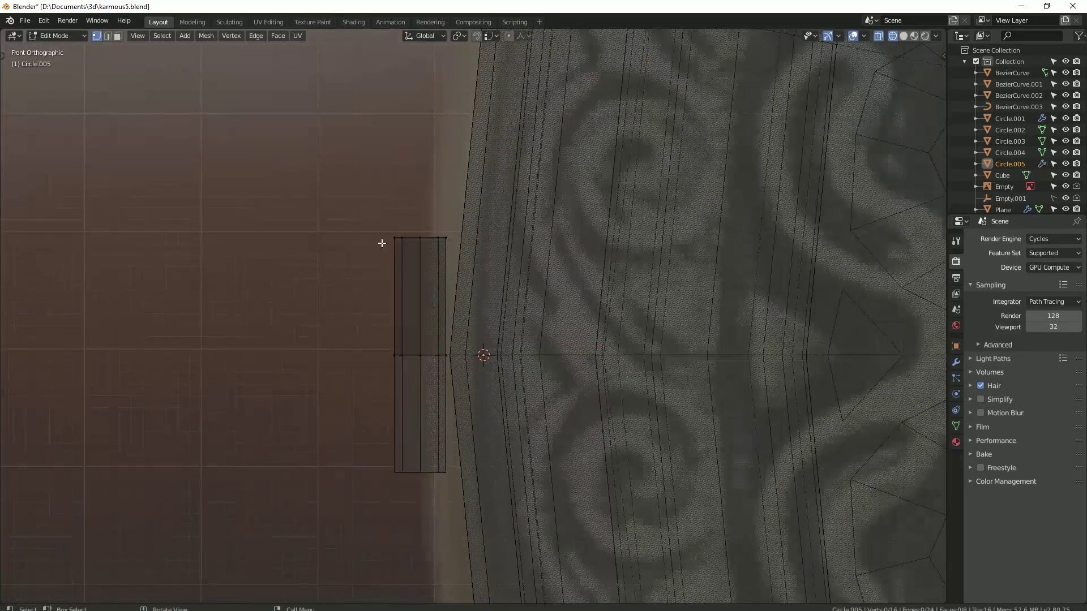
pyautogui.scroll(1, 552, 317)
pyautogui.hotkey('alt', 'z')
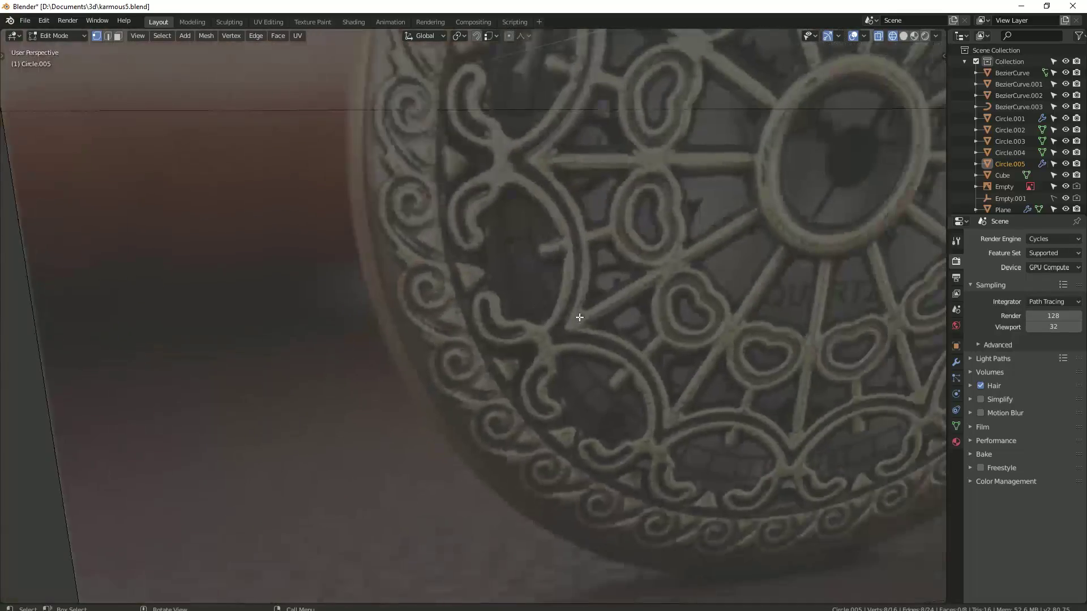
pyautogui.moveTo(559, 289); pyautogui.dragTo(627, 347, button='middle')
pyautogui.press('KP_1')
pyautogui.scroll(3, 747, 355)
pyautogui.hotkey('alt', 'z')
pyautogui.scroll(-3, 506, 266)
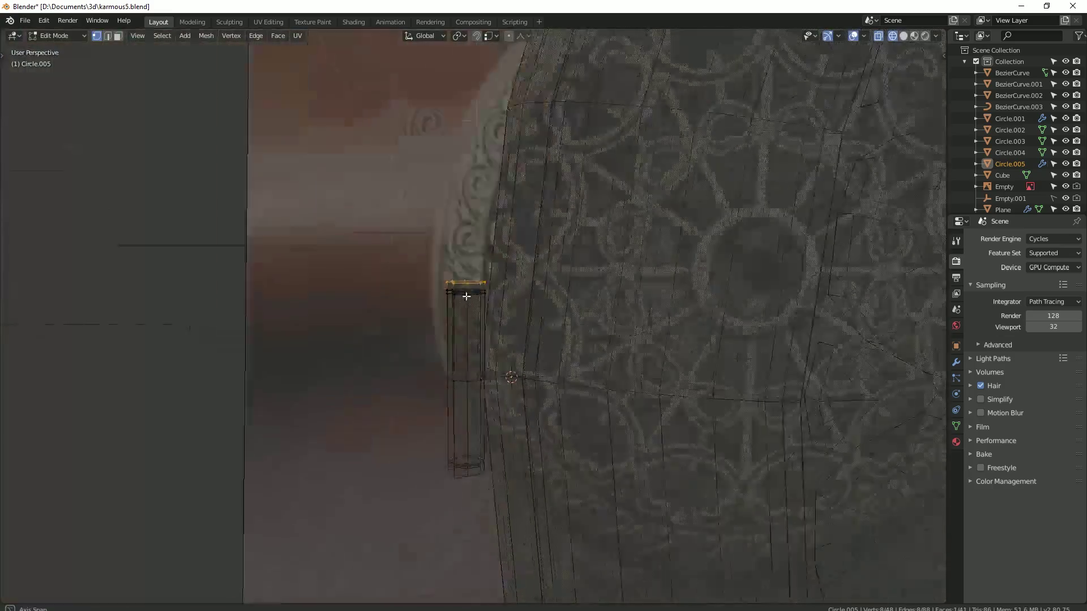
pyautogui.hotkey('alt', 'z')
# Step: Move the pin 0.053 m along X and shift it along Y toward the case
pyautogui.moveTo(632, 250)
pyautogui.mouseDown(button='middle')
pyautogui.moveTo(564, 357)
pyautogui.moveTo(682, 434)
pyautogui.mouseUp(button='middle')
pyautogui.press('a')
pyautogui.press('g')
pyautogui.click(540, 339)
pyautogui.press('g')
pyautogui.press('y')
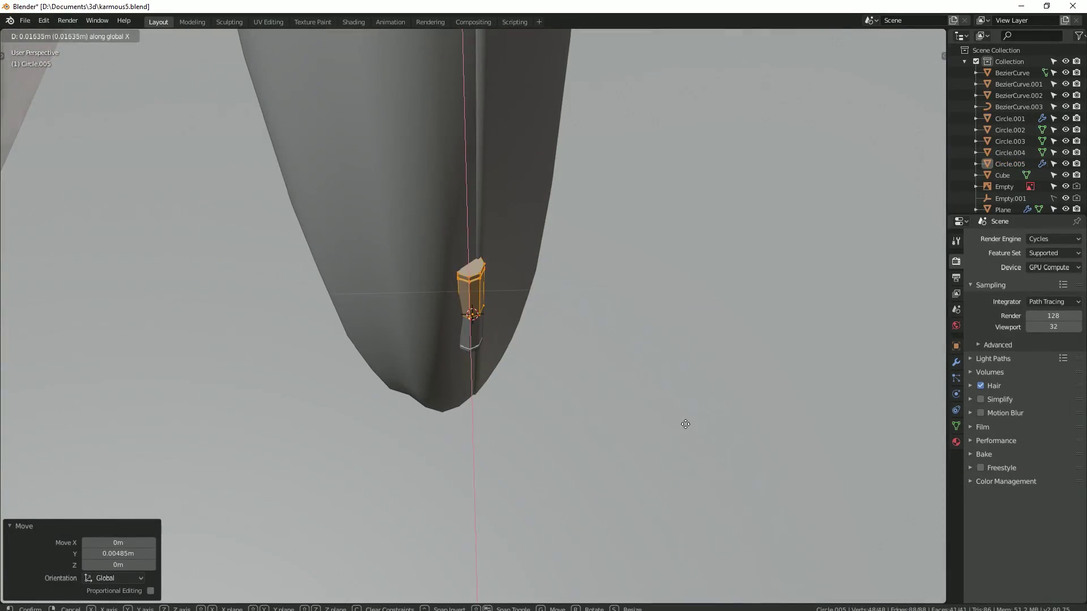
pyautogui.click(685, 424)
pyautogui.press('KP_1')
pyautogui.press('KP_Decimal')
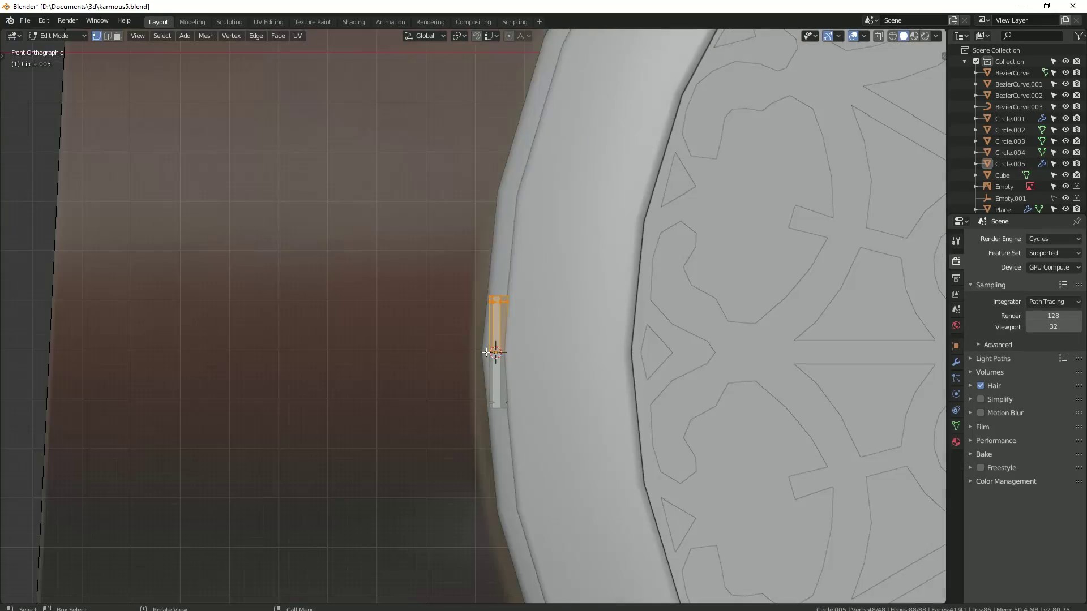
pyautogui.hotkey('alt', 'z')
# Step: Adjust the pin vertically and raise its top section, then leave Edit Mode
pyautogui.press('g')
pyautogui.press('z')
pyautogui.moveTo(614, 316)
pyautogui.mouseDown(button='middle')
pyautogui.moveTo(579, 326)
pyautogui.moveTo(509, 272)
pyautogui.mouseUp(button='middle')
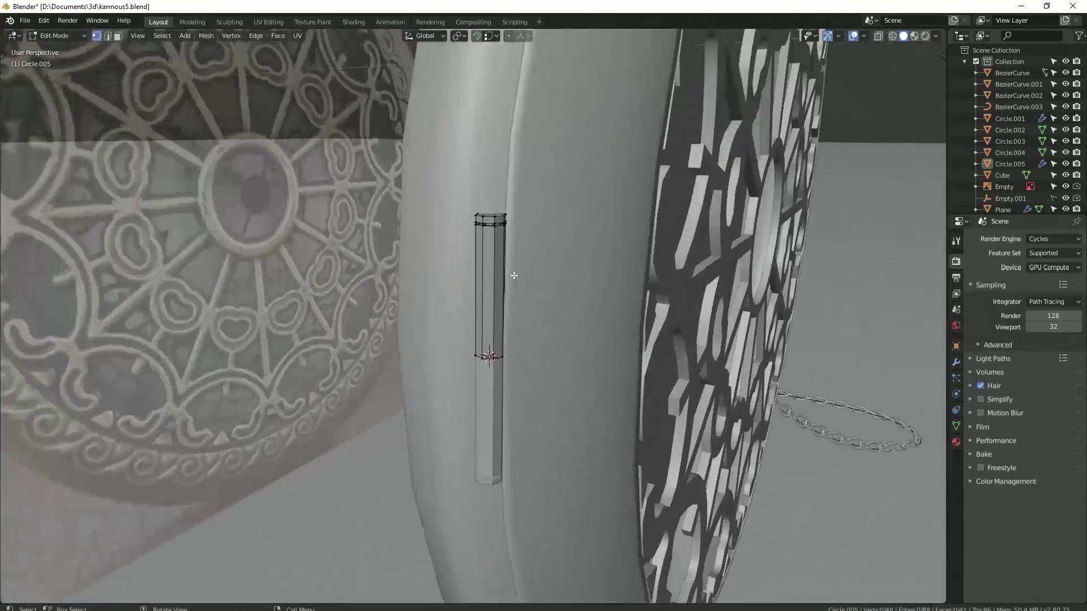
pyautogui.scroll(5, 509, 272)
pyautogui.press('`')
pyautogui.hotkey('alt', 'z')
pyautogui.press('b')
pyautogui.click(491, 201)
pyautogui.hotkey('ctrl', 'l')
pyautogui.press('g')
pyautogui.press('z')
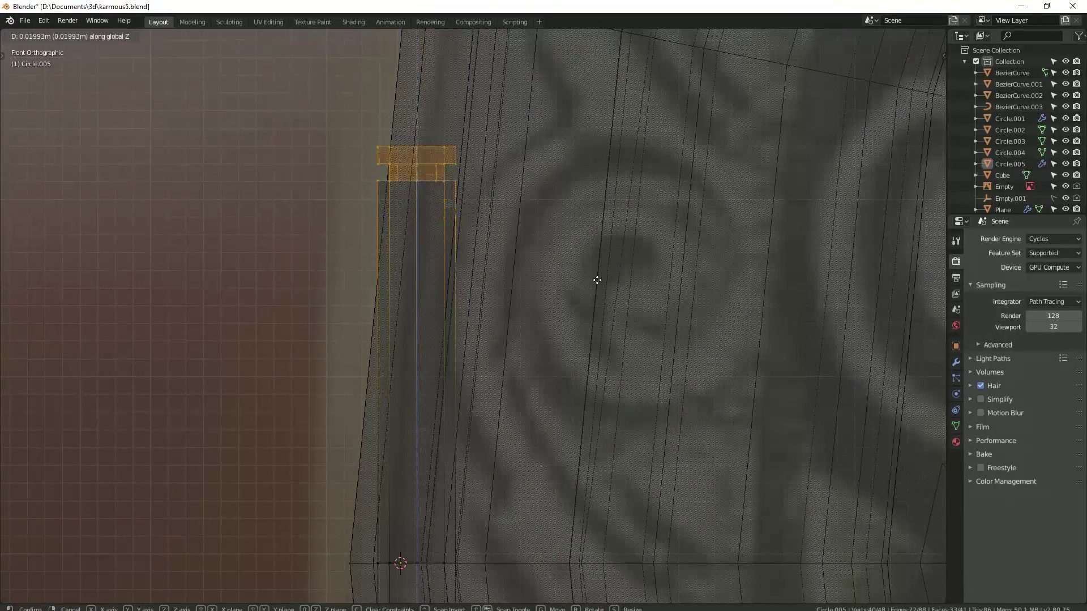
pyautogui.press('Tab')
# Step: Inspect the pin against the case edge in solid shading and deselect everything
pyautogui.scroll(-5, 631, 300)
pyautogui.moveTo(478, 296)
pyautogui.mouseDown(button='middle')
pyautogui.moveTo(578, 266)
pyautogui.moveTo(538, 250)
pyautogui.moveTo(421, 236)
pyautogui.moveTo(216, 291)
pyautogui.moveTo(357, 283)
pyautogui.moveTo(382, 312)
pyautogui.mouseUp(button='middle')
pyautogui.press('z')
pyautogui.scroll(5, 357, 283)
pyautogui.scroll(-5, 383, 312)
pyautogui.moveTo(452, 307)
pyautogui.mouseDown(button='middle')
pyautogui.moveTo(411, 286)
pyautogui.moveTo(529, 308)
pyautogui.moveTo(471, 300)
pyautogui.moveTo(442, 315)
pyautogui.moveTo(491, 351)
pyautogui.mouseUp(button='middle')
pyautogui.scroll(4, 411, 285)
pyautogui.hotkey('alt', 'a')
pyautogui.scroll(-5, 477, 295)
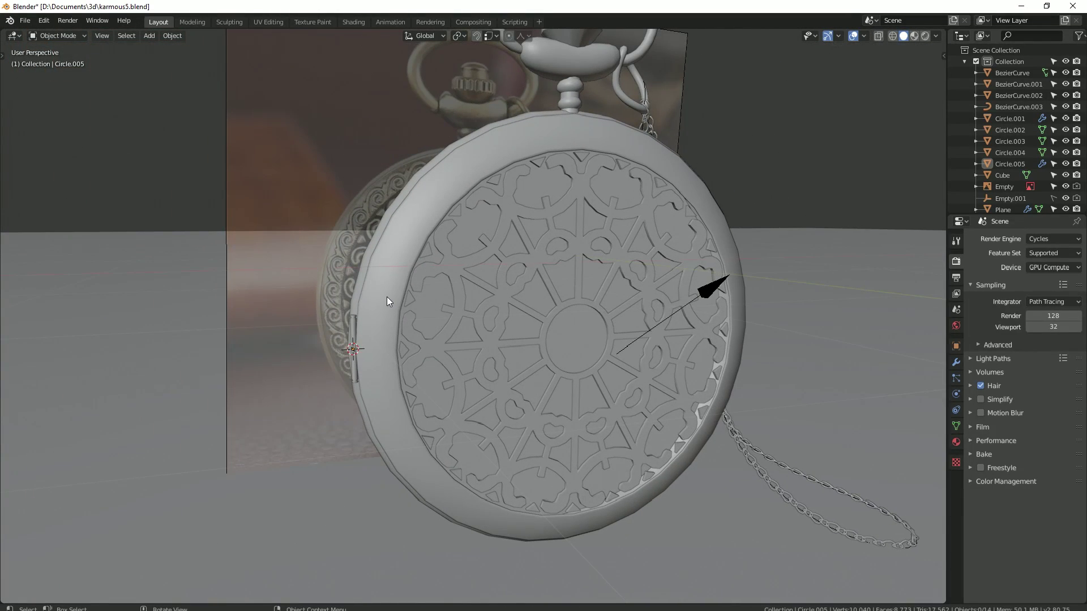
# Step: Raise the hinge pin's end by 0.0626 m in Edit Mode
pyautogui.scroll(3, 386, 297)
pyautogui.scroll(3, 371, 296)
pyautogui.moveTo(371, 296)
pyautogui.mouseDown(button='middle')
pyautogui.moveTo(398, 306)
pyautogui.moveTo(386, 325)
pyautogui.mouseUp(button='middle')
pyautogui.scroll(2, 386, 327)
pyautogui.click(443, 324)
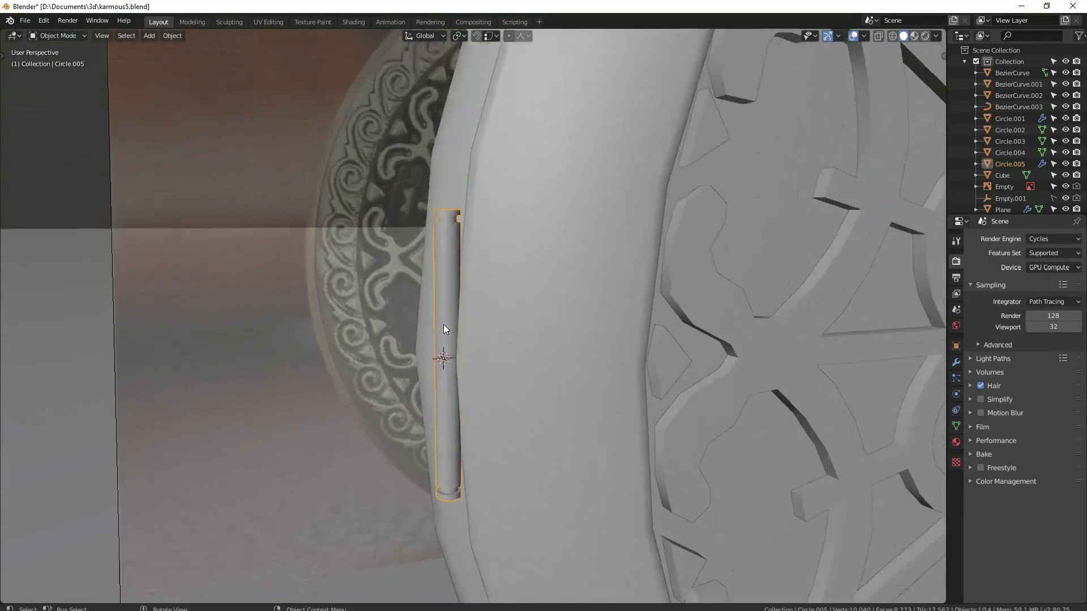
pyautogui.press('Tab')
pyautogui.scroll(3, 443, 324)
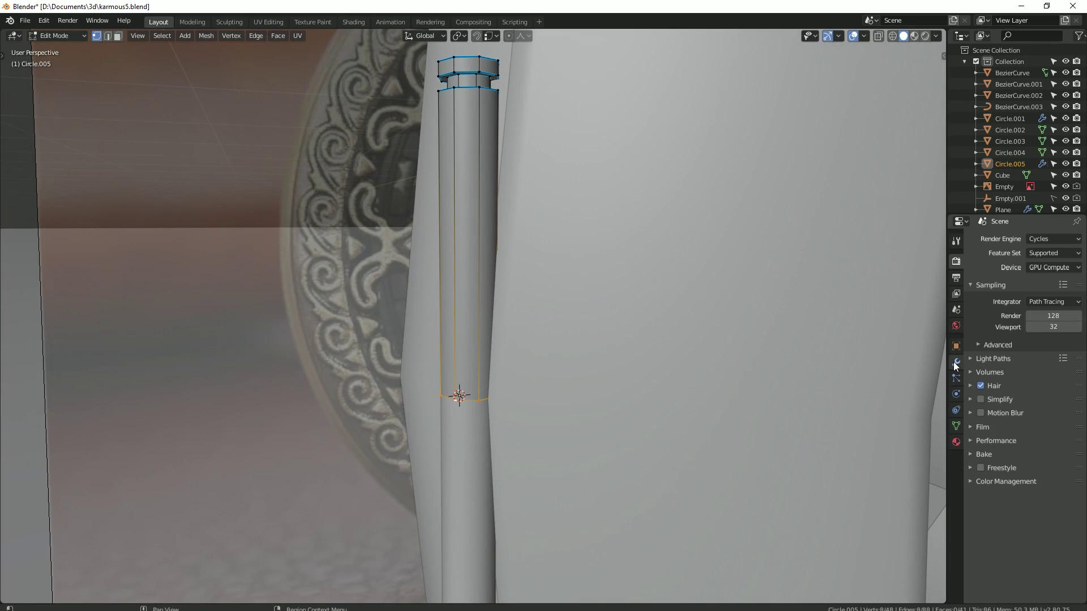
pyautogui.click(681, 291)
pyautogui.press('KP_1')
pyautogui.scroll(3, 677, 309)
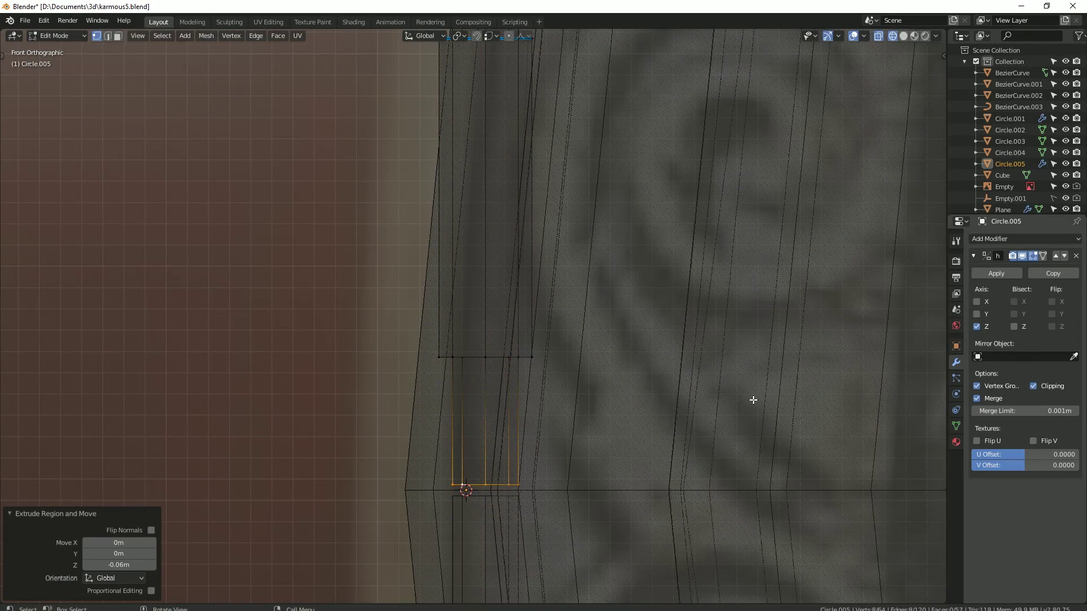
pyautogui.press('Tab')
# Step: Return to solid shading and enable the Face Orientation overlay to inspect faces
pyautogui.moveTo(594, 430)
pyautogui.mouseDown(button='middle')
pyautogui.moveTo(485, 323)
pyautogui.moveTo(522, 317)
pyautogui.mouseUp(button='middle')
pyautogui.press('z')
pyautogui.scroll(3, 538, 258)
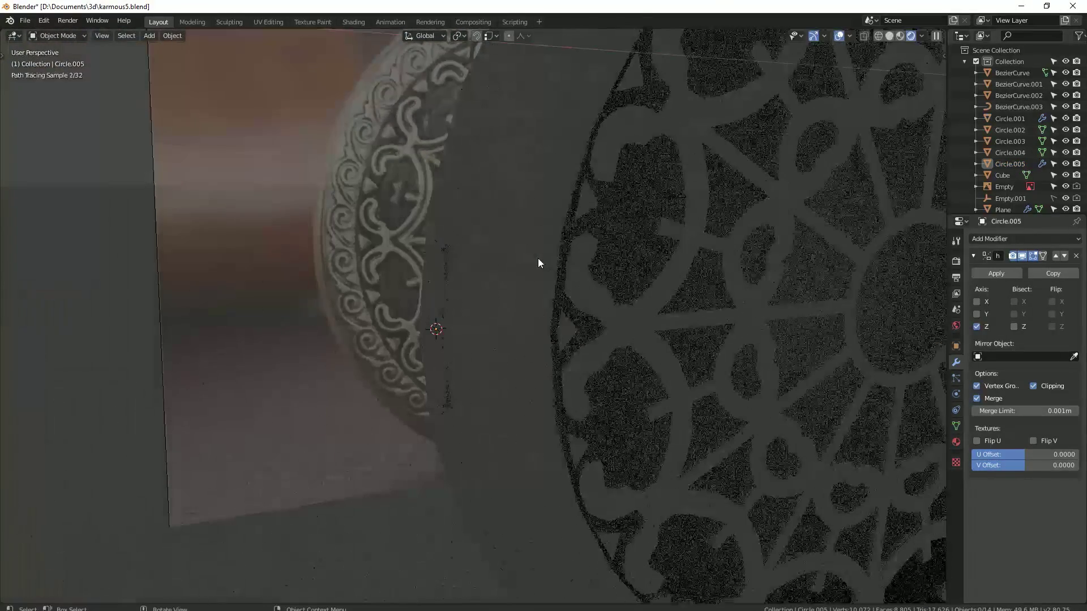
pyautogui.press('z')
pyautogui.click(628, 271)
pyautogui.click(863, 35)
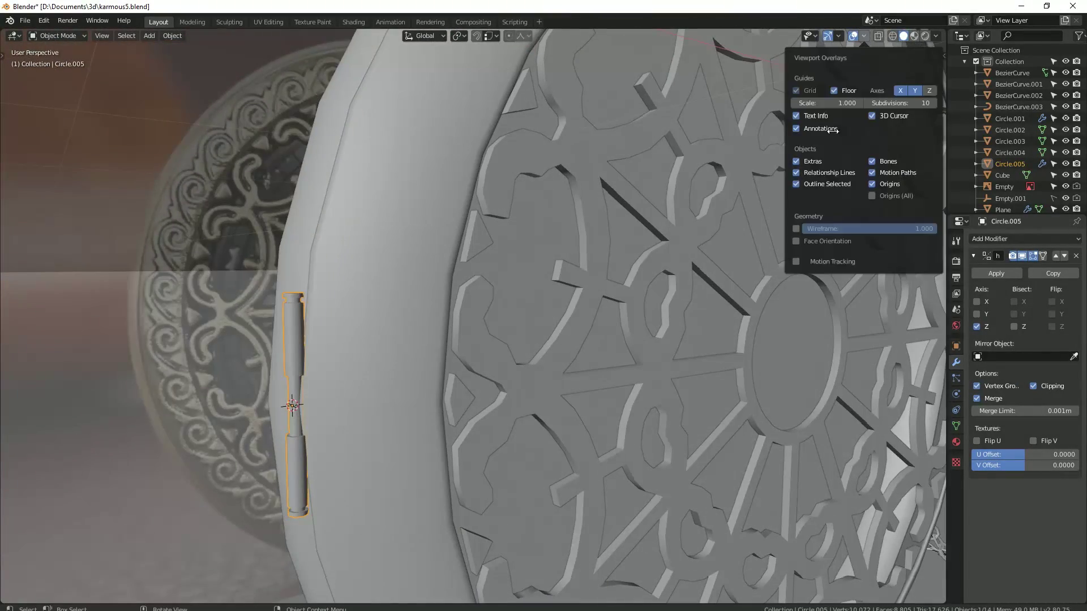
pyautogui.click(796, 241)
pyautogui.press('Tab')
pyautogui.scroll(-5, 511, 290)
pyautogui.scroll(2, 514, 287)
pyautogui.moveTo(515, 286); pyautogui.dragTo(481, 263, button='middle')
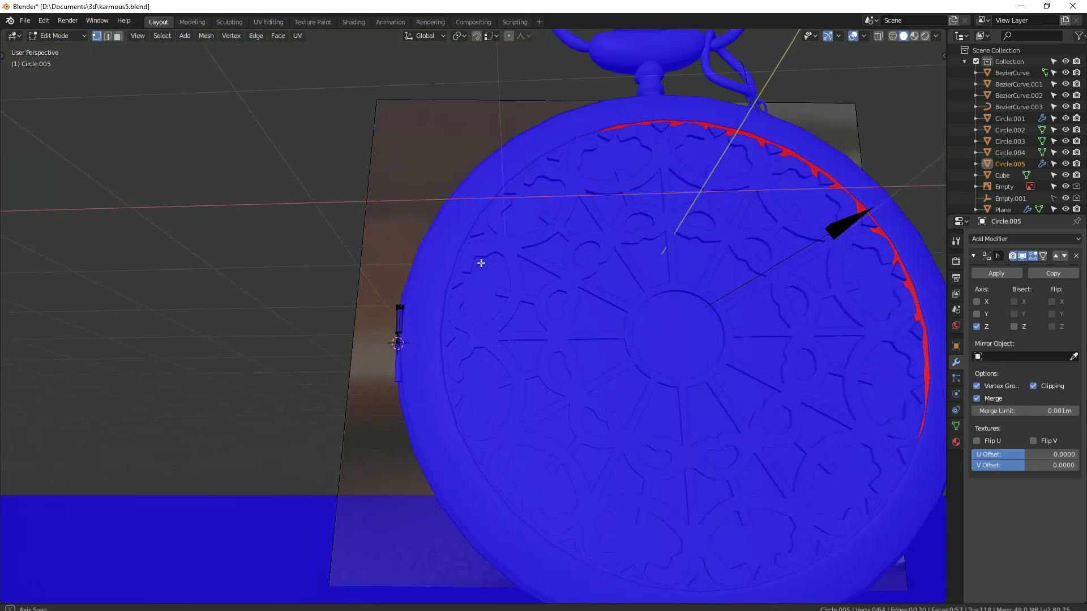
# Step: Select the Circle.004 ring in Edit Mode and enlarge it slightly
pyautogui.click(729, 150)
pyautogui.press('Tab')
pyautogui.press('s')
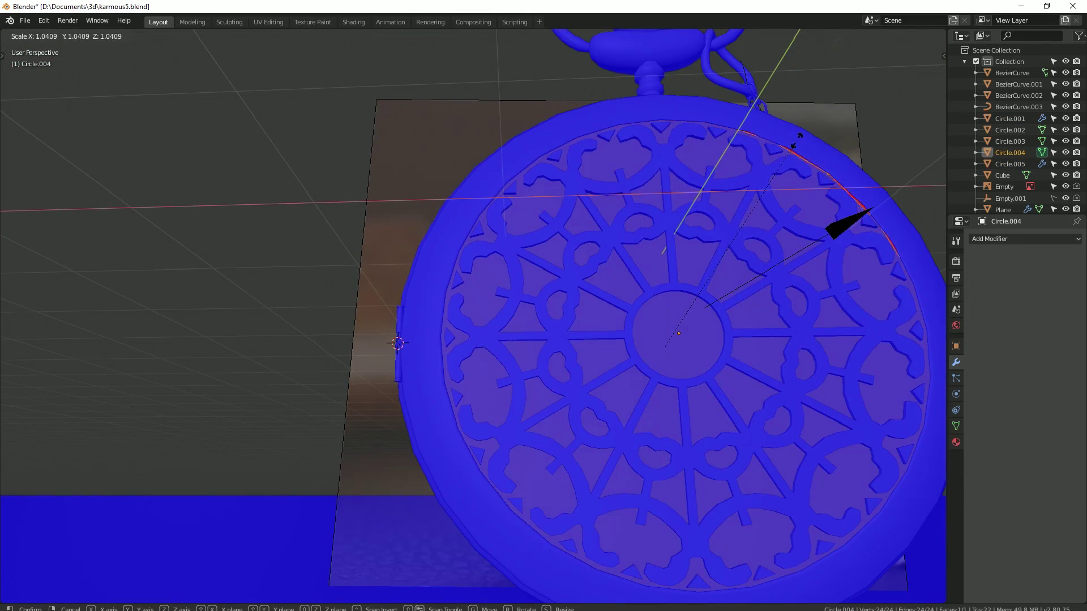
pyautogui.click(802, 157)
pyautogui.moveTo(802, 158)
pyautogui.mouseDown(button='middle')
pyautogui.moveTo(848, 173)
pyautogui.moveTo(524, 304)
pyautogui.mouseUp(button='middle')
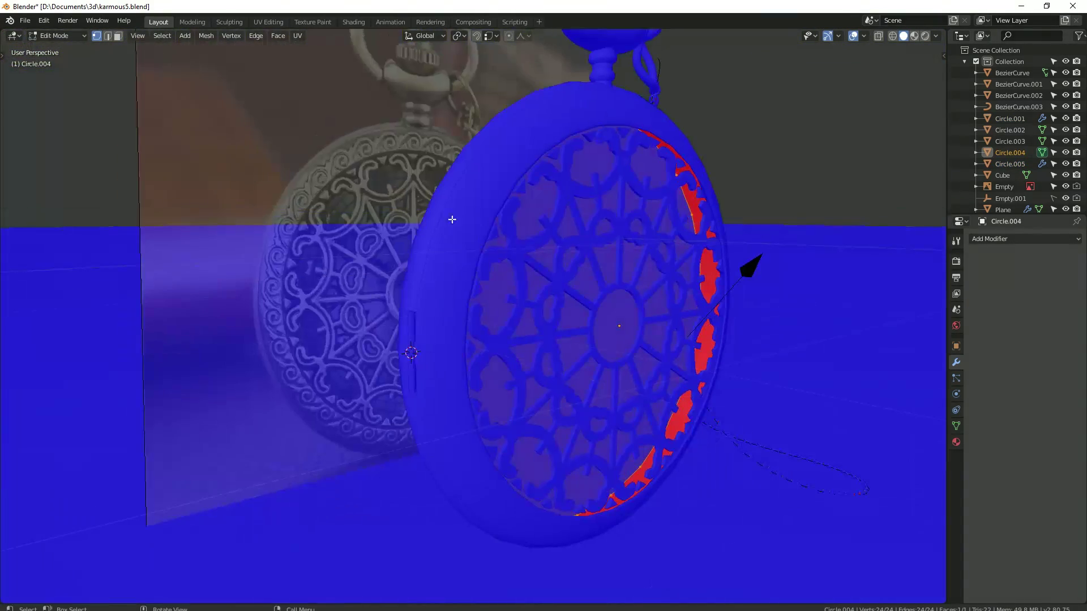
pyautogui.scroll(5, 524, 304)
pyautogui.moveTo(660, 263); pyautogui.dragTo(716, 232, button='middle')
# Step: Rescale the ring to about 5% larger, nudge it into place, and disable Face Orientation
pyautogui.press('s')
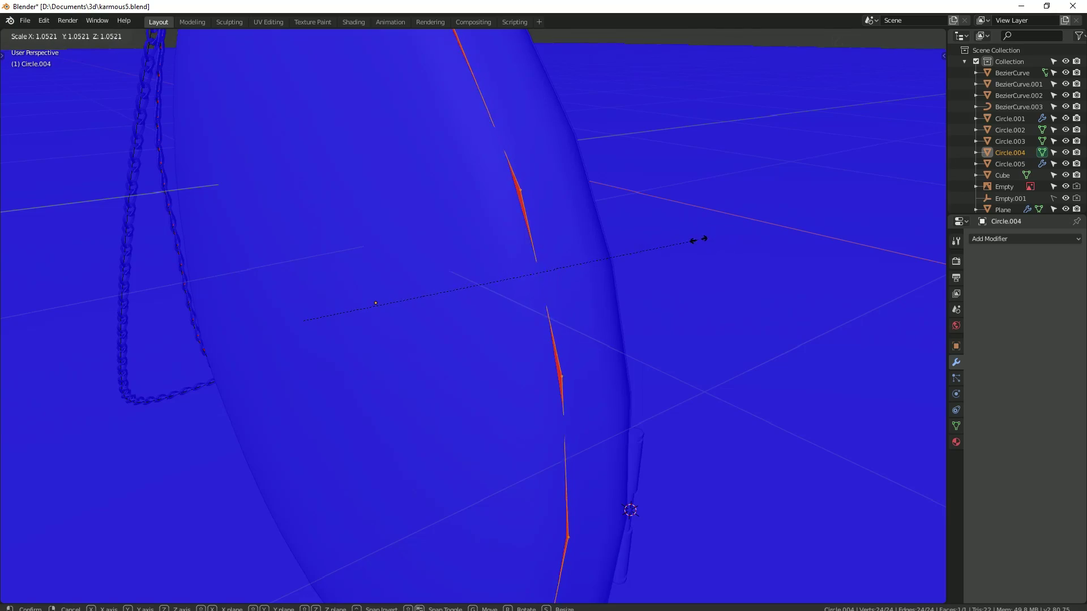
pyautogui.scroll(-5, 650, 258)
pyautogui.scroll(4, 596, 234)
pyautogui.press('g')
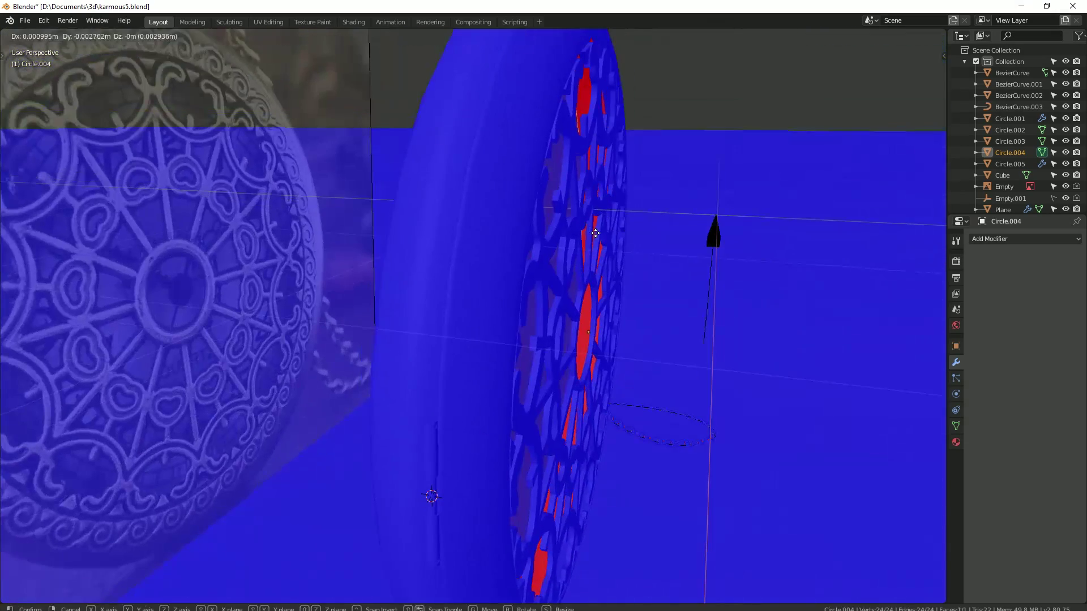
pyautogui.click(608, 240)
pyautogui.scroll(-5, 608, 240)
pyautogui.moveTo(608, 239)
pyautogui.mouseDown(button='middle')
pyautogui.moveTo(587, 231)
pyautogui.moveTo(446, 252)
pyautogui.moveTo(566, 249)
pyautogui.moveTo(339, 146)
pyautogui.mouseUp(button='middle')
pyautogui.click(936, 35)
pyautogui.click(797, 241)
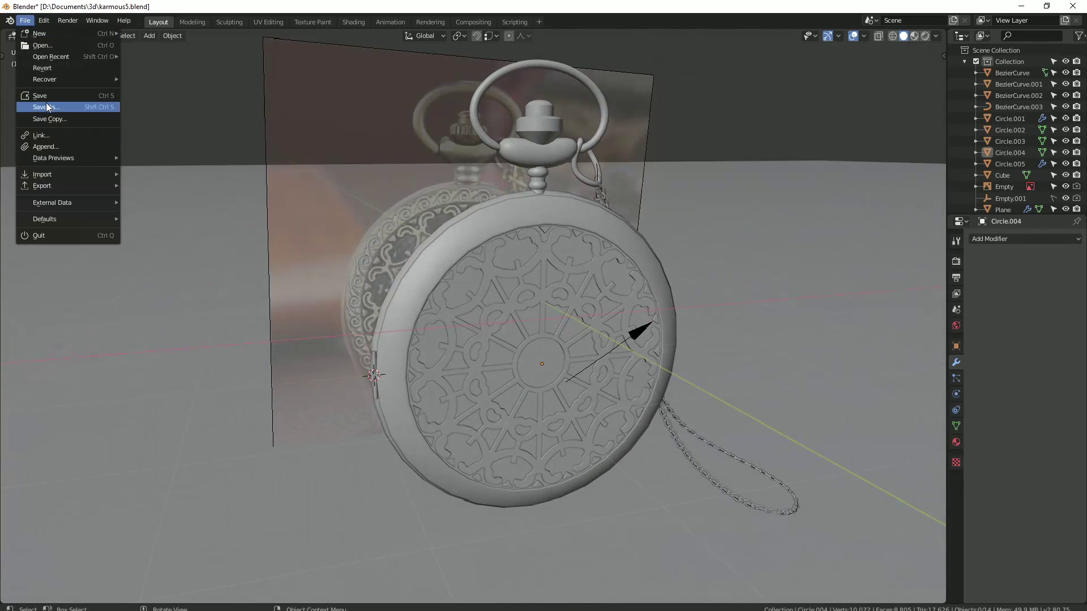
# Step: Select the lid parts and filigree Plane with Empty.001 active, and swing them -137° around Z
pyautogui.moveTo(272, 215)
pyautogui.mouseDown(button='middle')
pyautogui.moveTo(556, 338)
pyautogui.moveTo(711, 267)
pyautogui.mouseUp(button='middle')
pyautogui.scroll(3, 556, 336)
pyautogui.click(598, 327)
pyautogui.keyDown('shift'); pyautogui.click(684, 260); pyautogui.keyUp('shift')
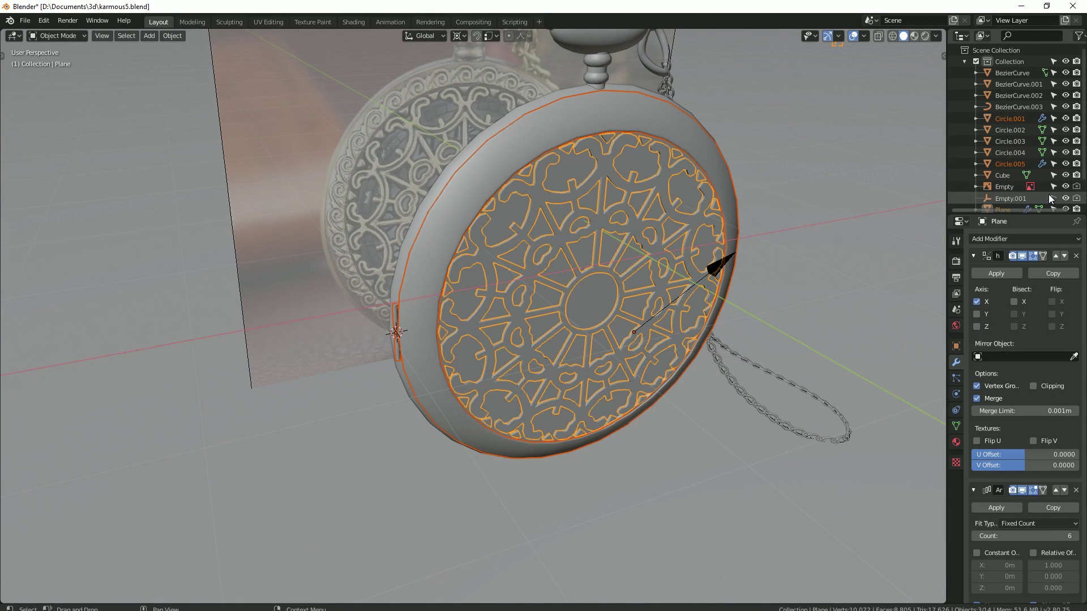
pyautogui.keyDown('shift'); pyautogui.click(714, 267); pyautogui.keyUp('shift')
pyautogui.moveTo(714, 267)
pyautogui.mouseDown(button='middle')
pyautogui.moveTo(389, 553)
pyautogui.moveTo(351, 410)
pyautogui.moveTo(682, 300)
pyautogui.mouseUp(button='middle')
pyautogui.scroll(-3, 682, 300)
pyautogui.write('rz-137')
pyautogui.press('Return')
# Step: Inspect the open lid with Face Orientation on, then undo the rotation
pyautogui.click(863, 36)
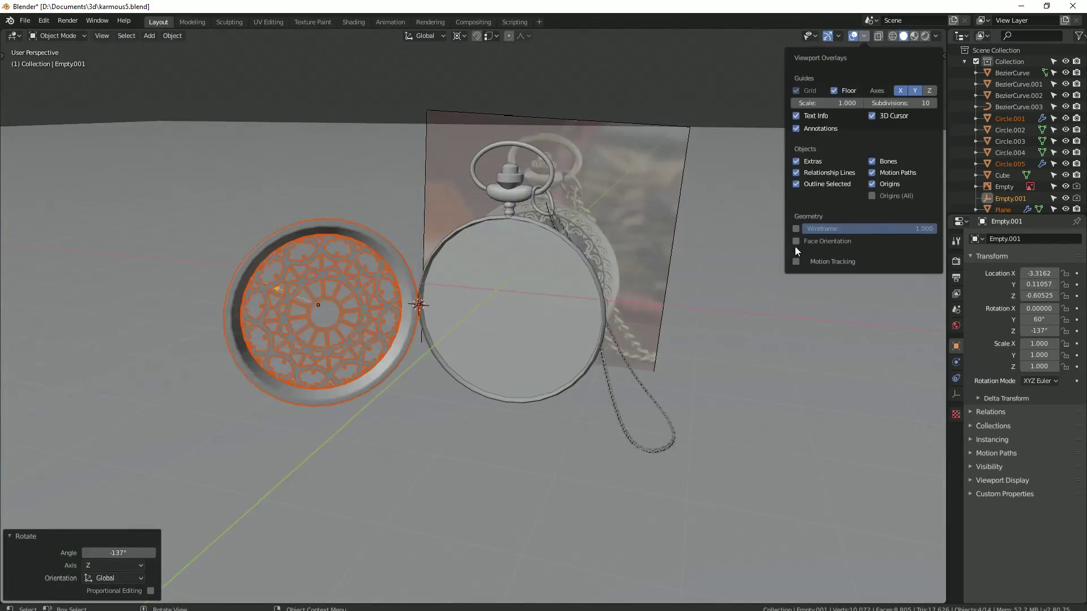
pyautogui.click(798, 252)
pyautogui.scroll(3, 469, 275)
pyautogui.moveTo(469, 270)
pyautogui.mouseDown(button='middle')
pyautogui.moveTo(380, 249)
pyautogui.moveTo(632, 271)
pyautogui.moveTo(416, 264)
pyautogui.moveTo(480, 263)
pyautogui.moveTo(404, 233)
pyautogui.mouseUp(button='middle')
pyautogui.hotkey('ctrl', 'z')
pyautogui.hotkey('ctrl', 'z')
# Step: Turn off face orientation and isolate the filigree Plane in local view in Edit Mode
pyautogui.click(863, 35)
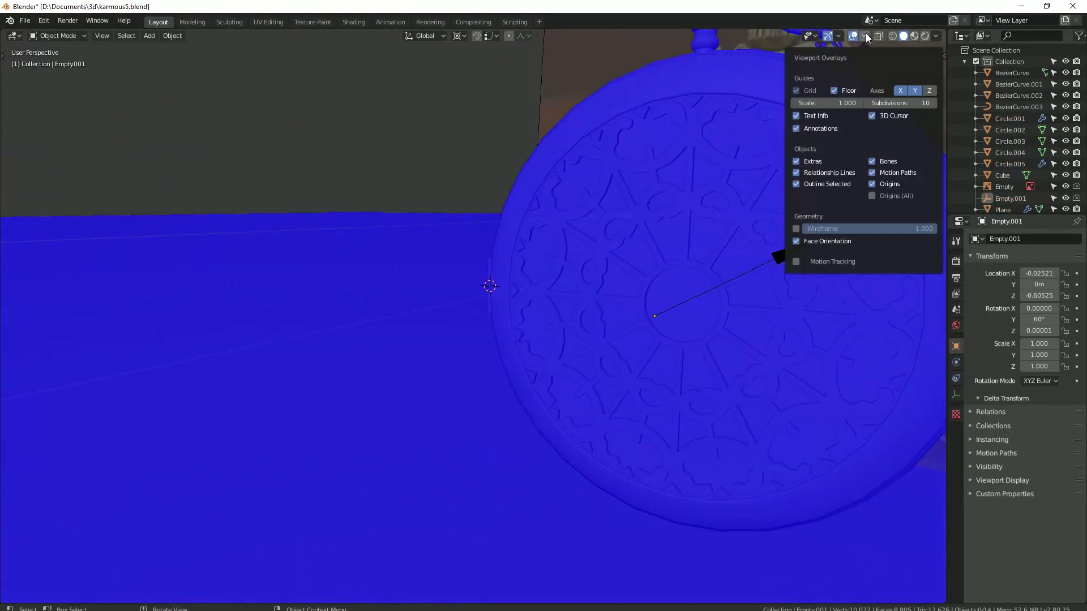
pyautogui.click(798, 238)
pyautogui.click(711, 155)
pyautogui.press('KP_Divide')
pyautogui.press('Tab')
pyautogui.moveTo(711, 155)
pyautogui.mouseDown(button='middle')
pyautogui.moveTo(568, 282)
pyautogui.moveTo(889, 461)
pyautogui.mouseUp(button='middle')
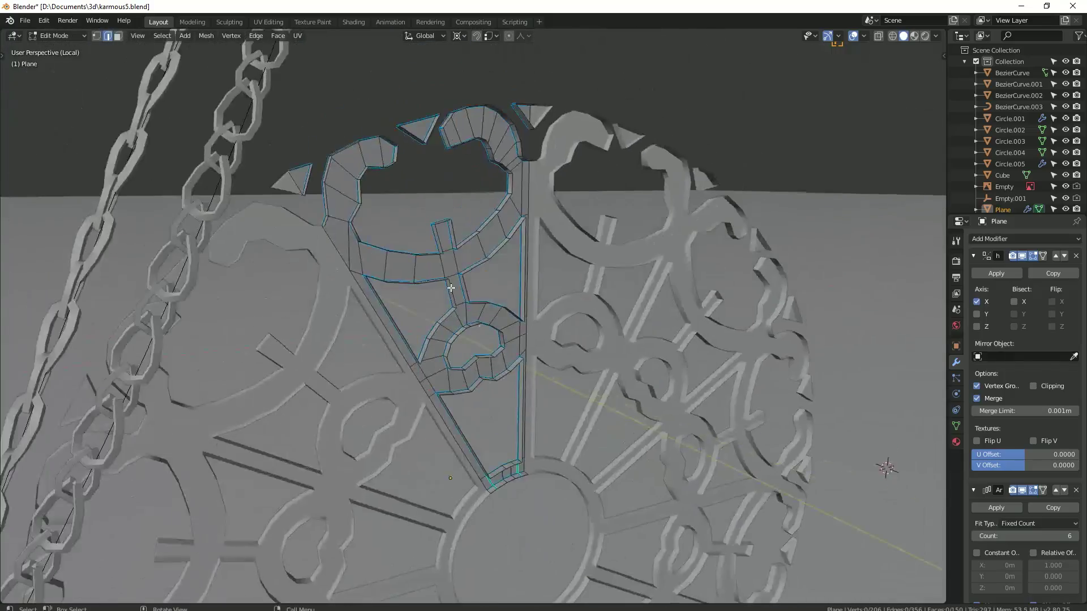
pyautogui.scroll(5, 469, 360)
# Step: Inspect the pattern's arch from front, back and perspective views in vertex and edge modes
pyautogui.press('1')
pyautogui.moveTo(468, 361); pyautogui.dragTo(373, 287, button='middle')
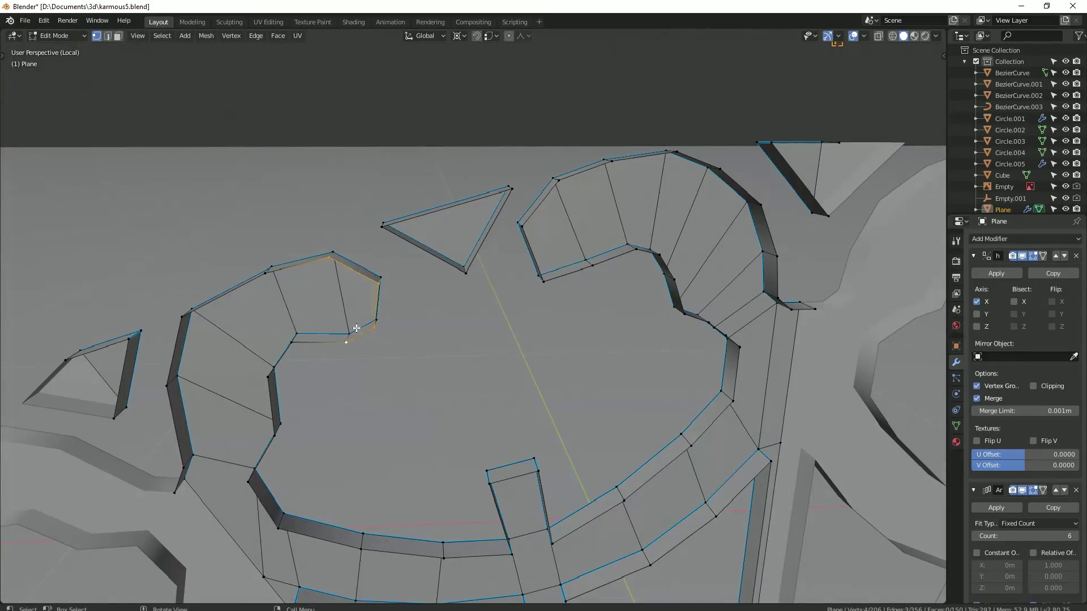
pyautogui.press('f')
pyautogui.press('2')
pyautogui.scroll(3, 353, 301)
pyautogui.scroll(3, 364, 297)
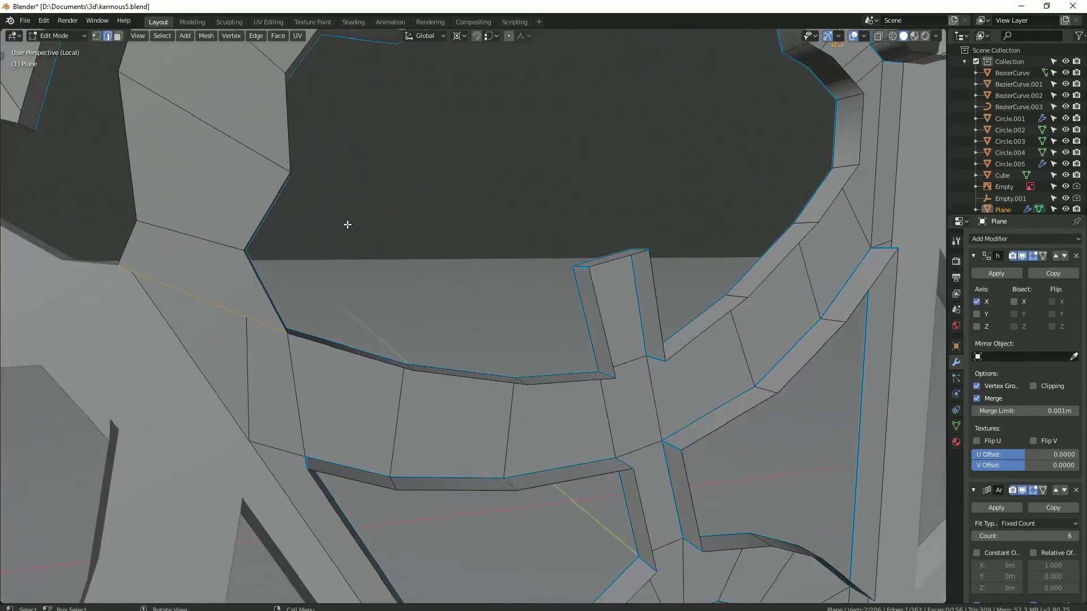
pyautogui.moveTo(348, 225); pyautogui.dragTo(305, 262, button='middle')
pyautogui.press('KP_1')
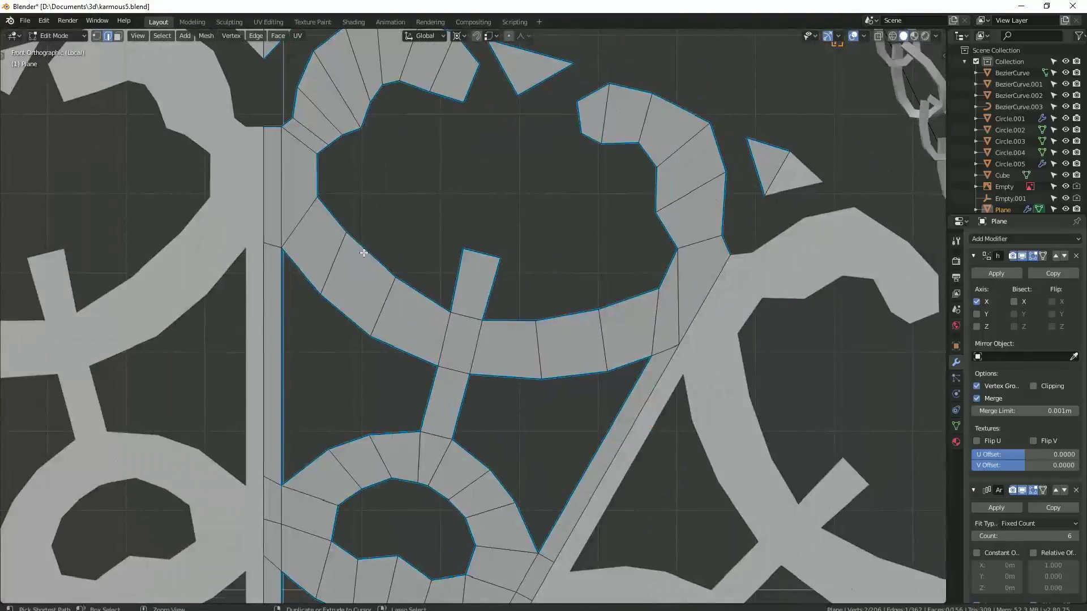
pyautogui.press('ctrl+KP_1')
pyautogui.scroll(3, 251, 269)
pyautogui.moveTo(327, 301)
pyautogui.mouseDown(button='middle')
pyautogui.moveTo(378, 357)
pyautogui.moveTo(391, 349)
pyautogui.mouseUp(button='middle')
pyautogui.scroll(3, 402, 207)
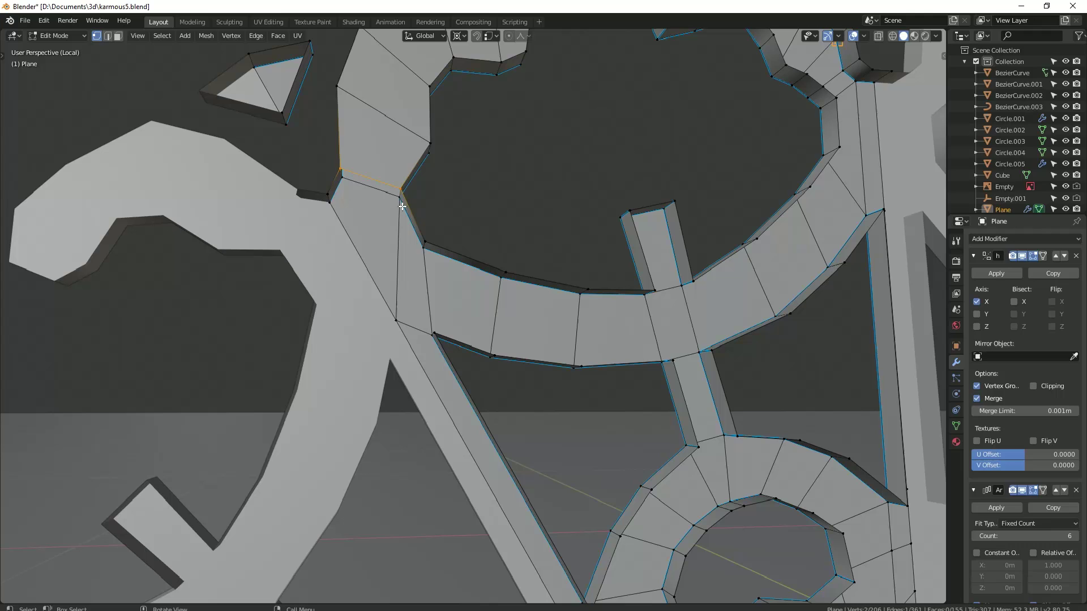
# Step: Fill a face across four selected gap vertices in the pattern
pyautogui.click(393, 321)
pyautogui.hotkey('alt', 'a')
pyautogui.press('1')
pyautogui.keyDown('shift'); pyautogui.moveTo(379, 209); pyautogui.dragTo(386, 69, button='middle'); pyautogui.keyUp('shift')
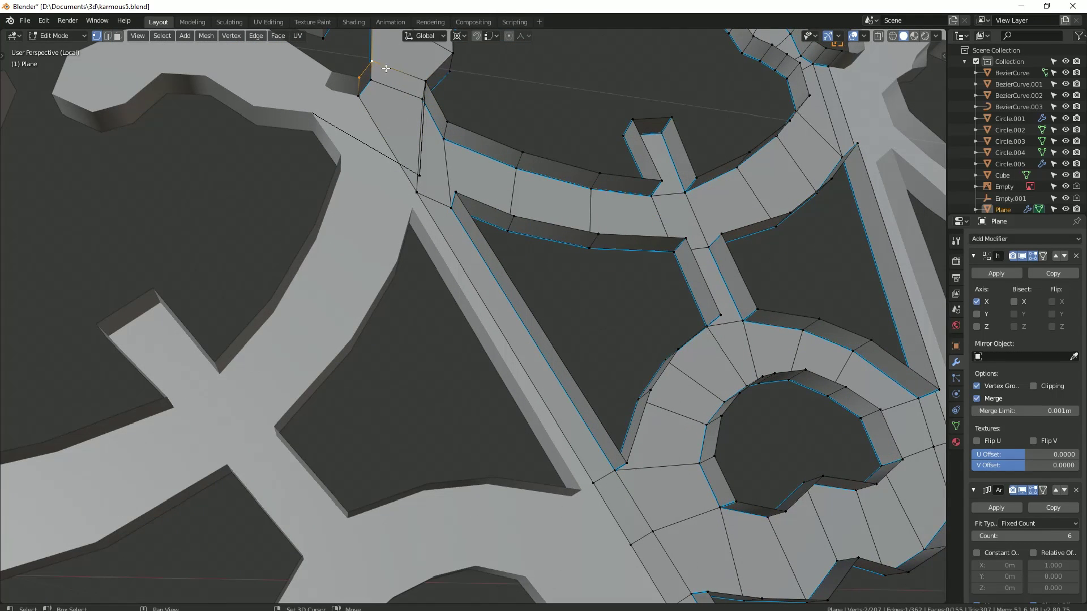
pyautogui.keyDown('shift'); pyautogui.moveTo(424, 172); pyautogui.dragTo(370, 170, button='middle'); pyautogui.keyUp('shift')
pyautogui.press('f')
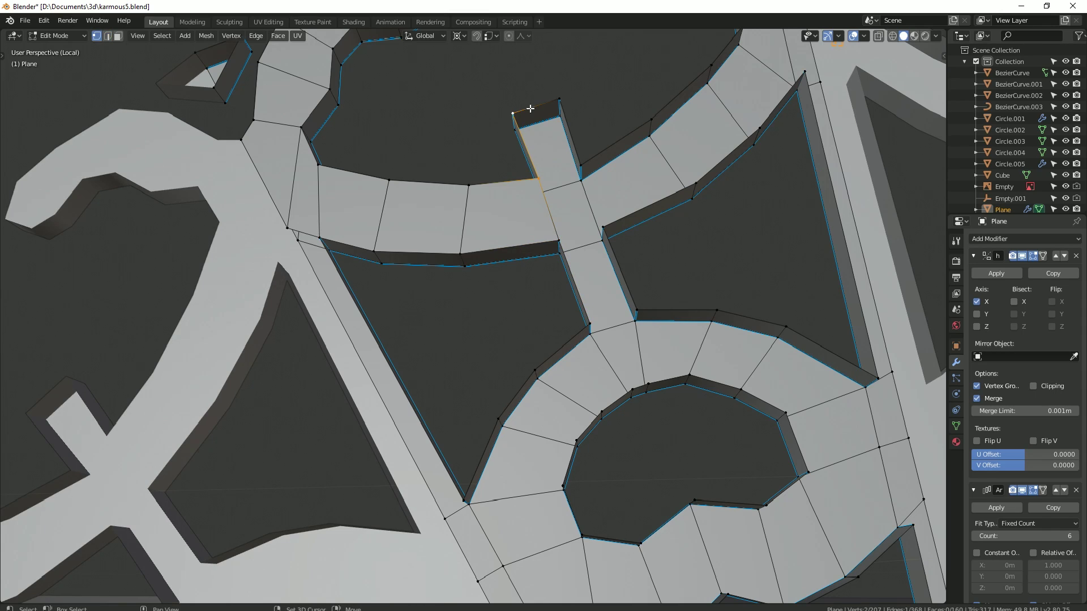
# Step: Select the joint vertices where the strut meets the arch
pyautogui.moveTo(571, 152)
pyautogui.keyDown('shift'); pyautogui.mouseDown(button='middle')
pyautogui.moveTo(468, 259)
pyautogui.moveTo(408, 393)
pyautogui.mouseUp(button='middle'); pyautogui.keyUp('shift')
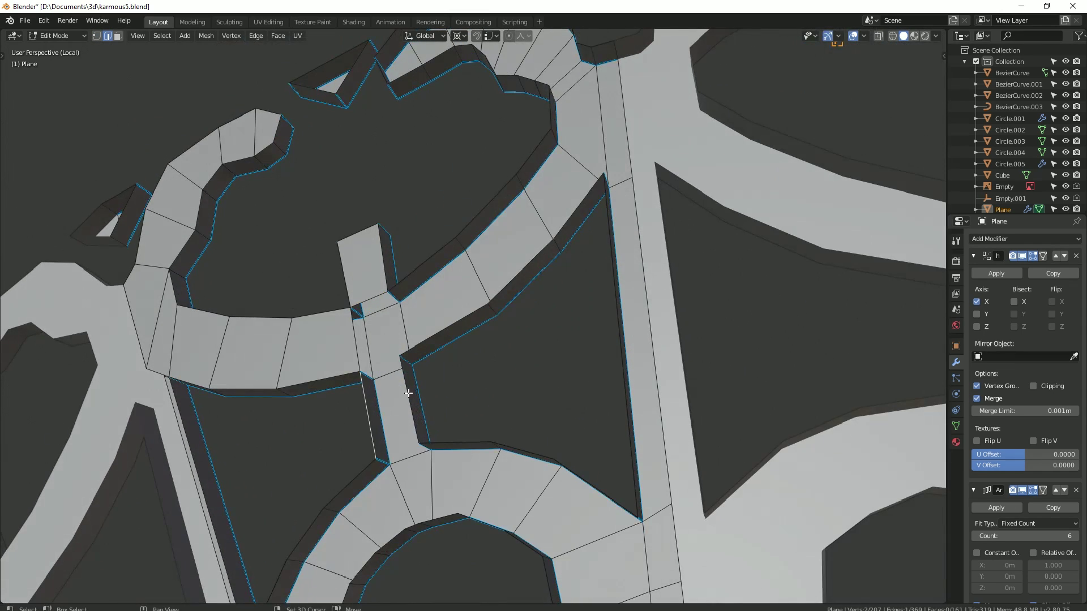
pyautogui.press('1')
pyautogui.moveTo(405, 321)
pyautogui.mouseDown(button='middle')
pyautogui.moveTo(524, 342)
pyautogui.moveTo(539, 381)
pyautogui.moveTo(555, 300)
pyautogui.moveTo(493, 392)
pyautogui.mouseUp(button='middle')
pyautogui.keyDown('shift'); pyautogui.click(501, 250); pyautogui.keyUp('shift')
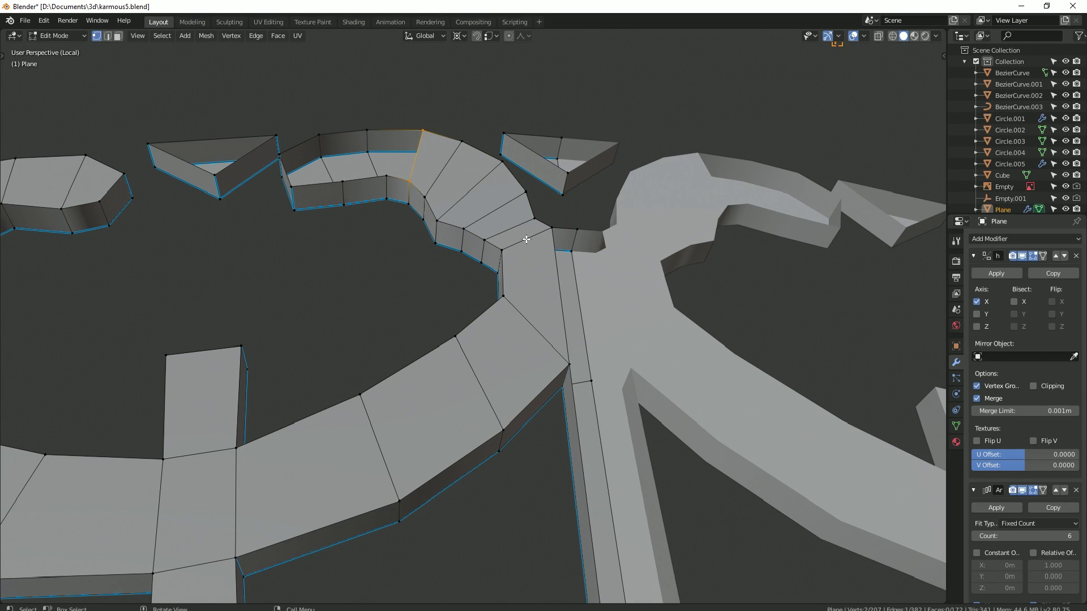
pyautogui.scroll(-5, 259, 139)
pyautogui.moveTo(258, 139); pyautogui.dragTo(269, 216, button='middle')
# Step: Fill the gap at the strut joint with new faces
pyautogui.click(269, 216)
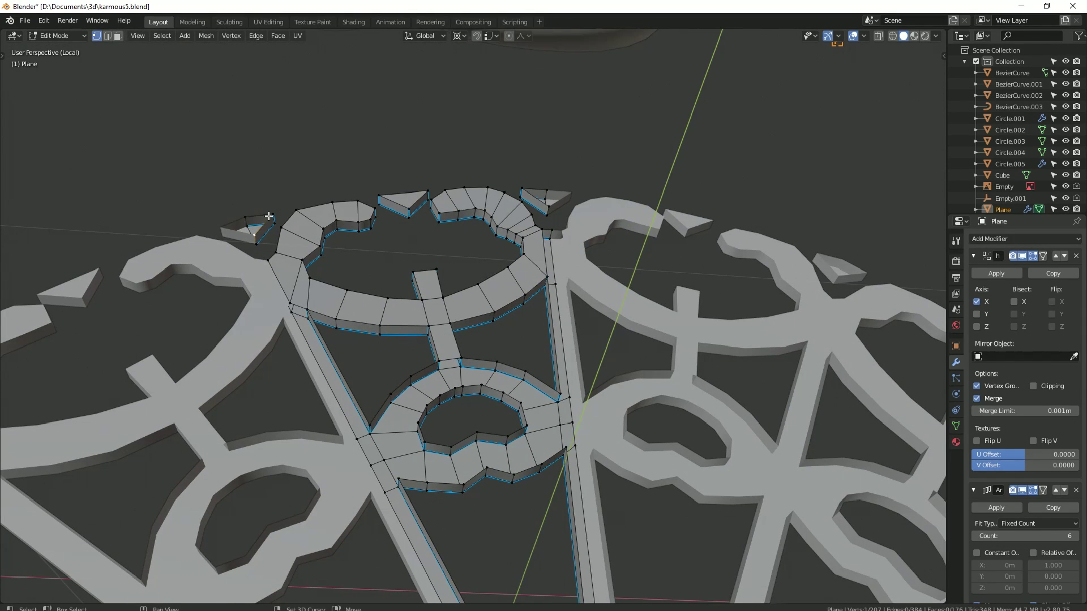
pyautogui.scroll(2, 527, 317)
pyautogui.scroll(2, 475, 272)
pyautogui.click(391, 256)
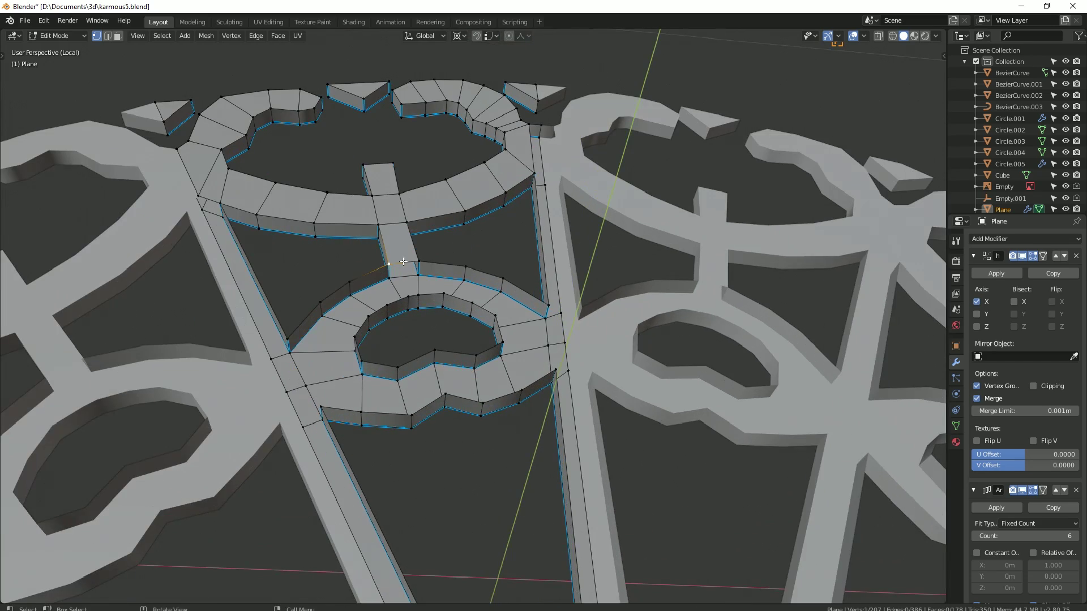
pyautogui.scroll(1, 385, 288)
pyautogui.moveTo(399, 263)
pyautogui.mouseDown(button='middle')
pyautogui.moveTo(458, 337)
pyautogui.moveTo(448, 368)
pyautogui.mouseUp(button='middle')
pyautogui.press('f')
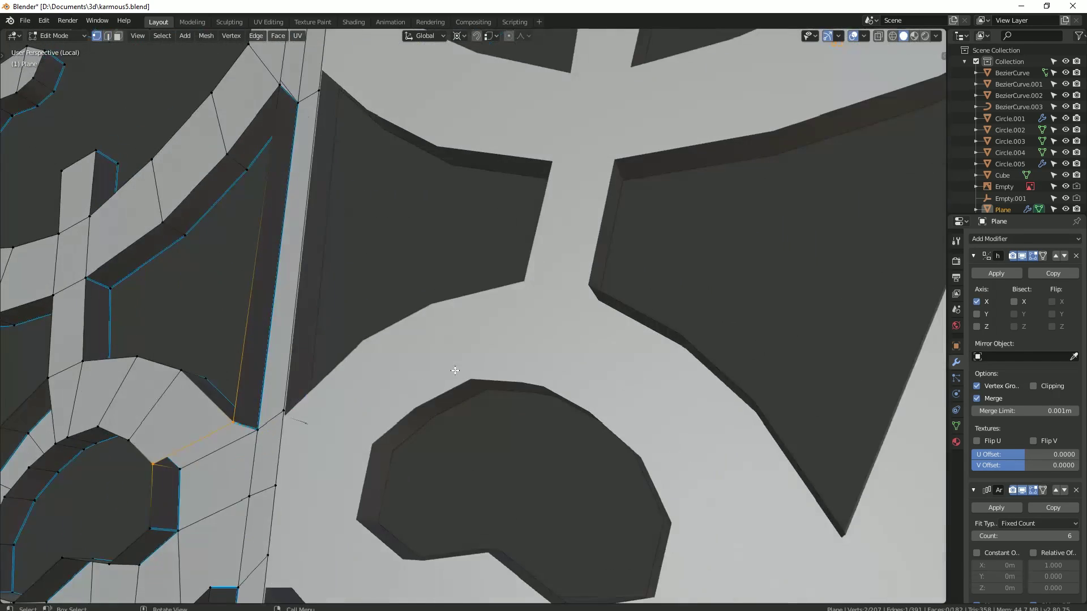
# Step: Connect vertices with J to split the faces at the next joint
pyautogui.keyDown('shift'); pyautogui.click(448, 368); pyautogui.keyUp('shift')
pyautogui.moveTo(266, 417); pyautogui.dragTo(453, 342, button='middle')
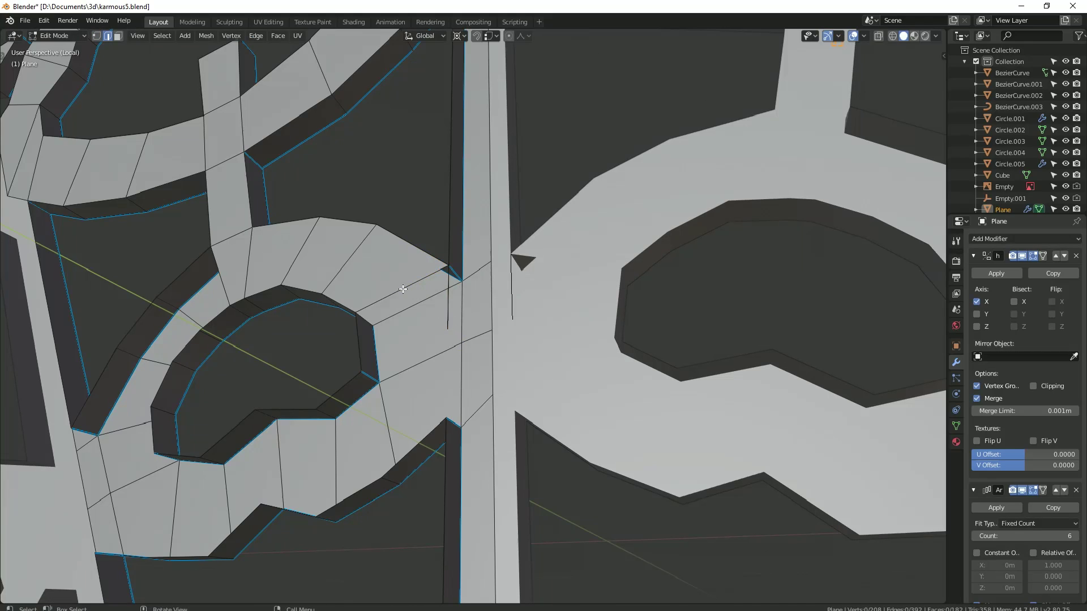
pyautogui.press('j')
pyautogui.moveTo(403, 290); pyautogui.dragTo(484, 355, button='middle')
pyautogui.press('2')
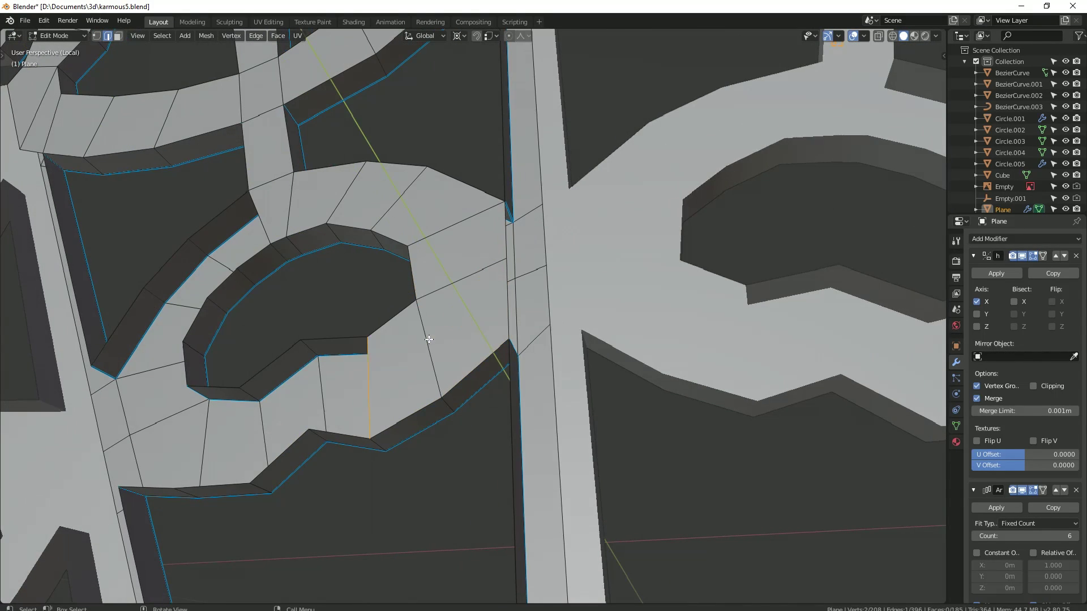
pyautogui.moveTo(402, 339)
pyautogui.mouseDown(button='middle')
pyautogui.moveTo(422, 352)
pyautogui.moveTo(308, 502)
pyautogui.moveTo(340, 412)
pyautogui.mouseUp(button='middle')
pyautogui.press('j')
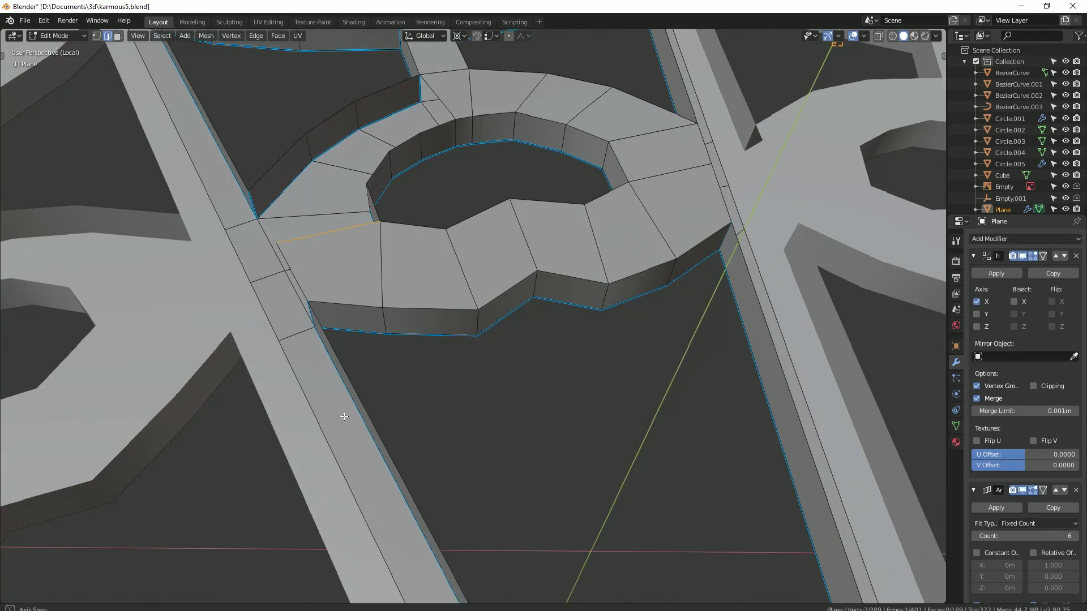
# Step: Fill a face between the corner vertices, using X-ray to see through the mesh
pyautogui.click(937, 35)
pyautogui.moveTo(509, 198)
pyautogui.mouseDown(button='middle')
pyautogui.moveTo(534, 182)
pyautogui.moveTo(412, 211)
pyautogui.mouseUp(button='middle')
pyautogui.press('1')
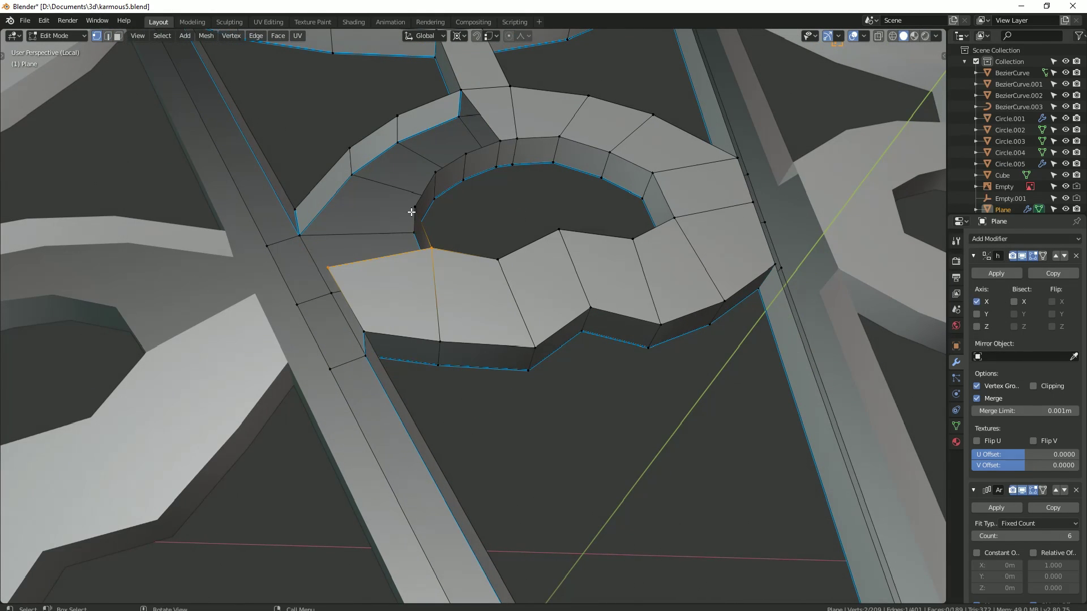
pyautogui.keyDown('shift'); pyautogui.click(415, 207); pyautogui.keyUp('shift')
pyautogui.hotkey('alt', 'z')
pyautogui.hotkey('alt', 'z')
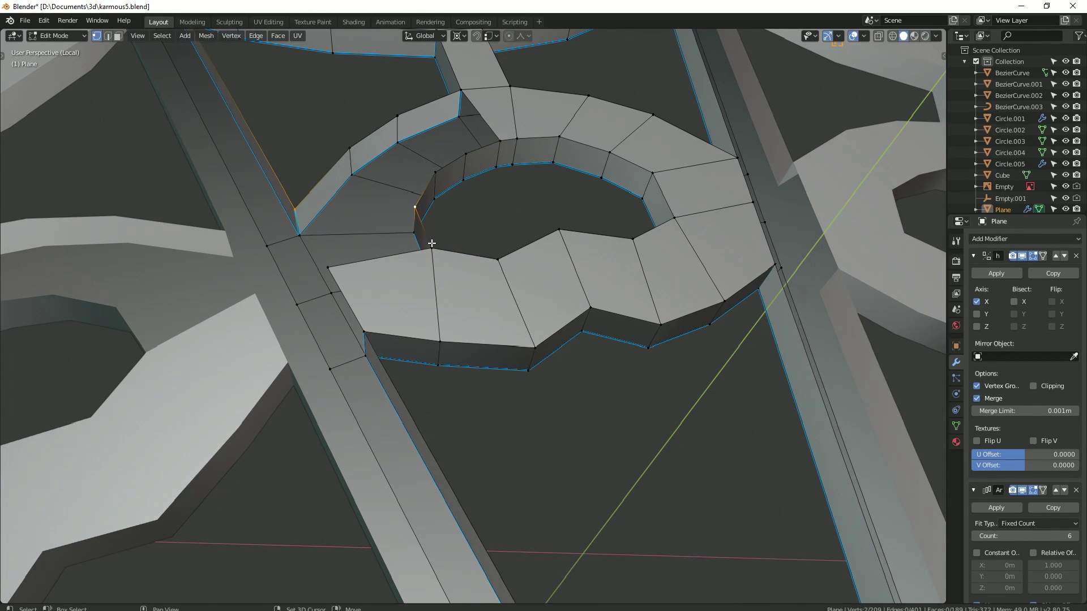
pyautogui.press('f')
pyautogui.hotkey('alt', 'a')
# Step: Fill the next gap at the strut edge with a face
pyautogui.moveTo(431, 243)
pyautogui.mouseDown(button='middle')
pyautogui.moveTo(306, 236)
pyautogui.moveTo(396, 306)
pyautogui.mouseUp(button='middle')
pyautogui.scroll(3, 453, 340)
pyautogui.click(464, 339)
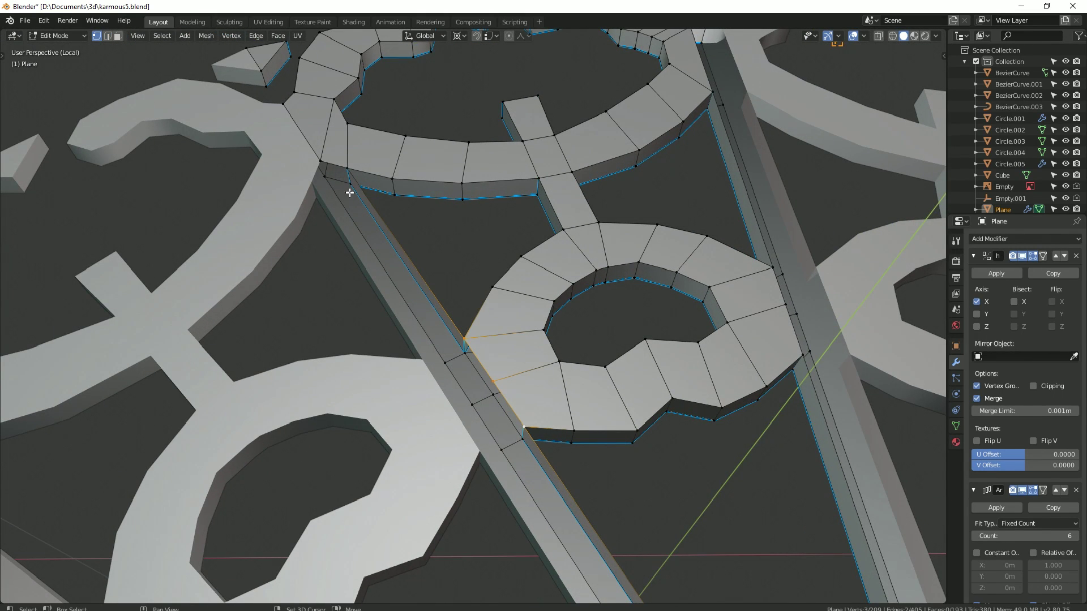
pyautogui.scroll(2, 398, 307)
pyautogui.click(413, 375)
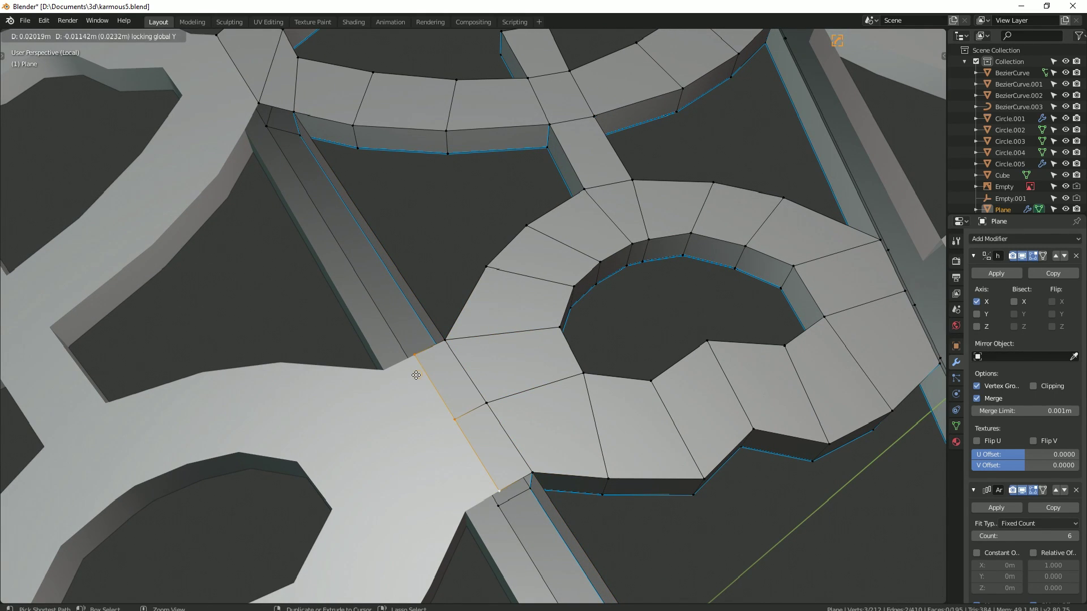
pyautogui.press('f')
pyautogui.hotkey('alt', 'a')
pyautogui.scroll(-3, 451, 319)
# Step: Fill a face at the end of the strut
pyautogui.scroll(-3, 451, 318)
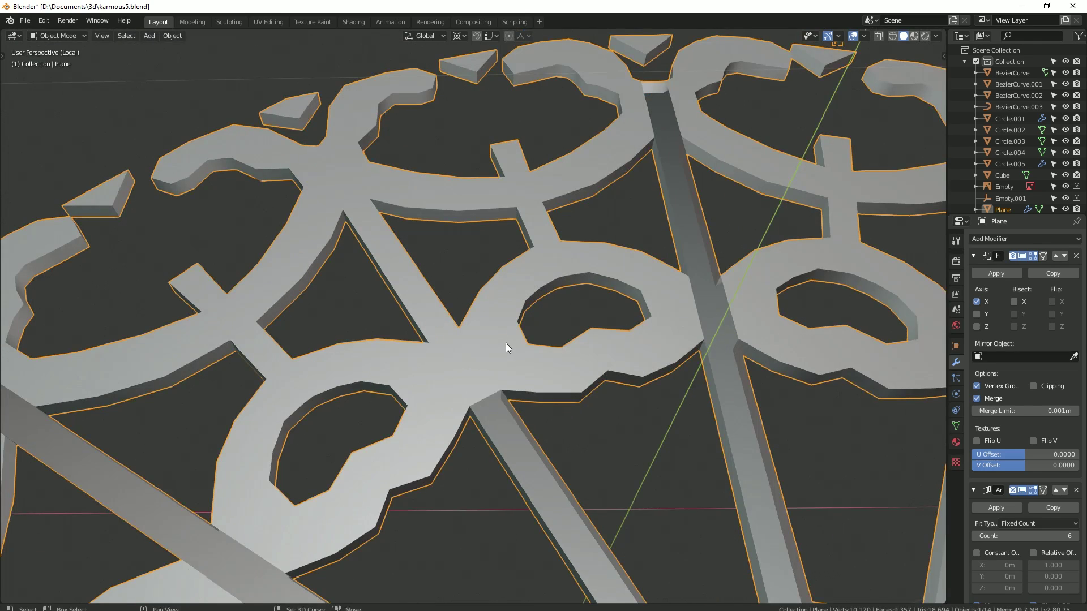
pyautogui.scroll(4, 505, 342)
pyautogui.click(426, 286)
pyautogui.press('1')
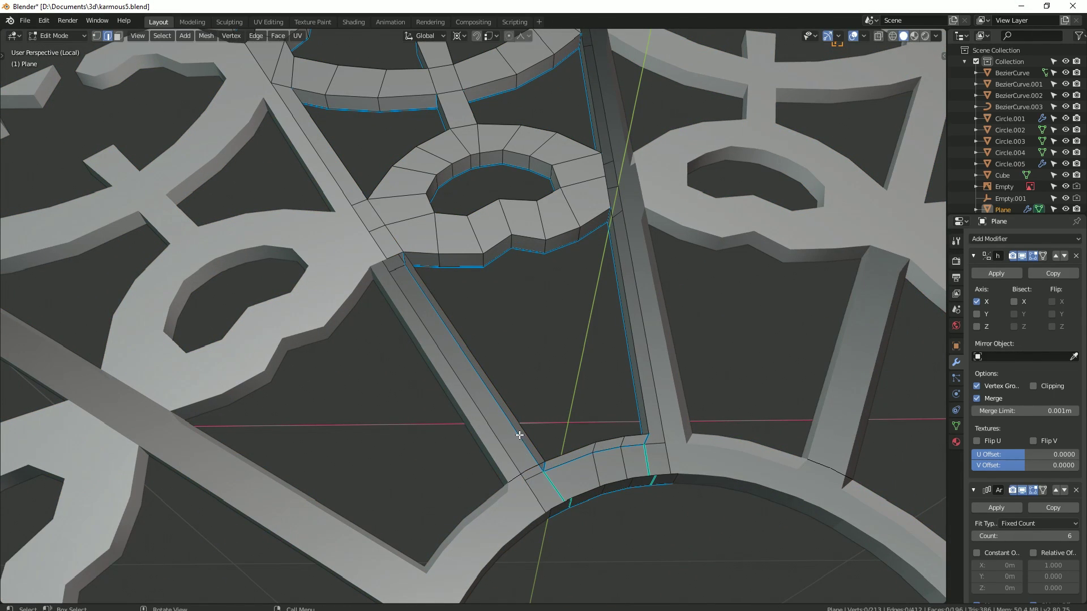
pyautogui.press('f')
pyautogui.moveTo(520, 435); pyautogui.dragTo(502, 388, button='middle')
# Step: Extrude a vertex on the vertical bar along the Y axis
pyautogui.press('1')
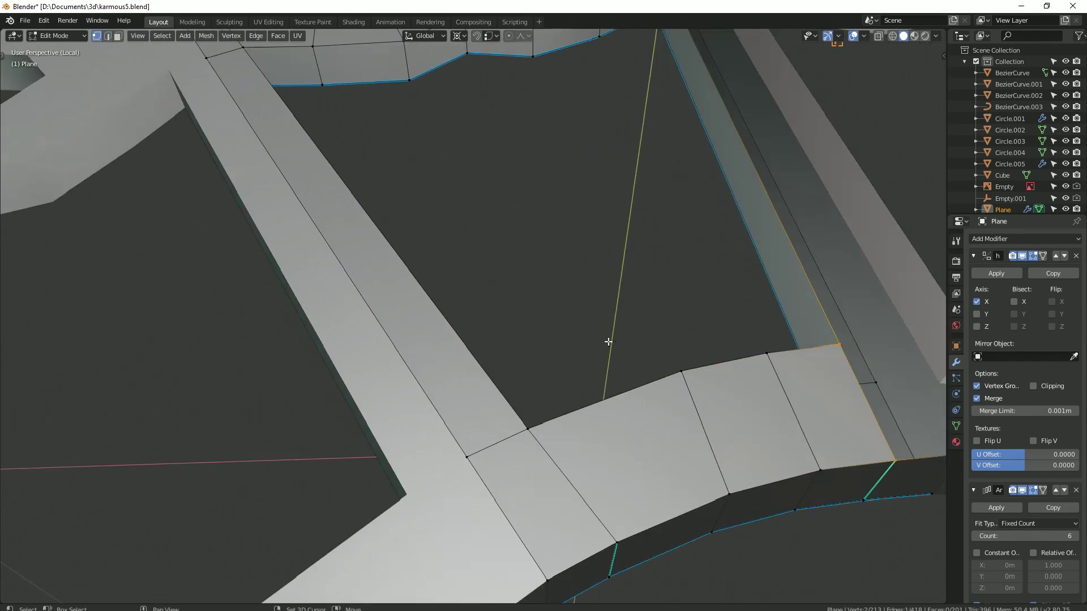
pyautogui.scroll(5, 524, 359)
pyautogui.click(523, 456)
pyautogui.press('e')
pyautogui.press('y')
pyautogui.click(526, 490)
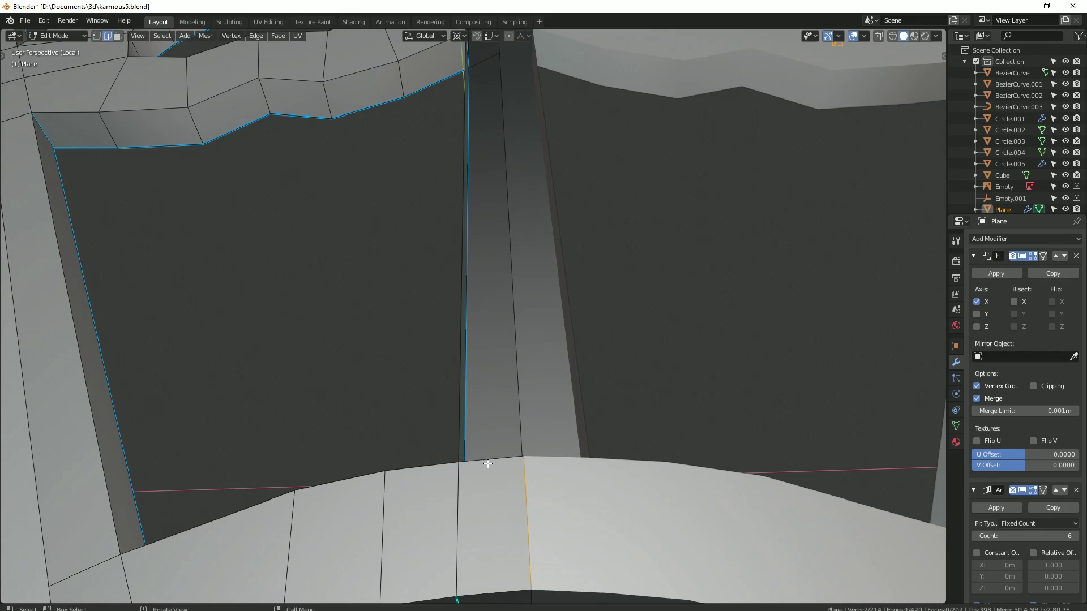
pyautogui.scroll(-5, 502, 259)
pyautogui.scroll(3, 538, 328)
# Step: Extrude four selected bar vertices along global Y to meet the centre bar
pyautogui.keyDown('shift'); pyautogui.click(562, 314); pyautogui.keyUp('shift')
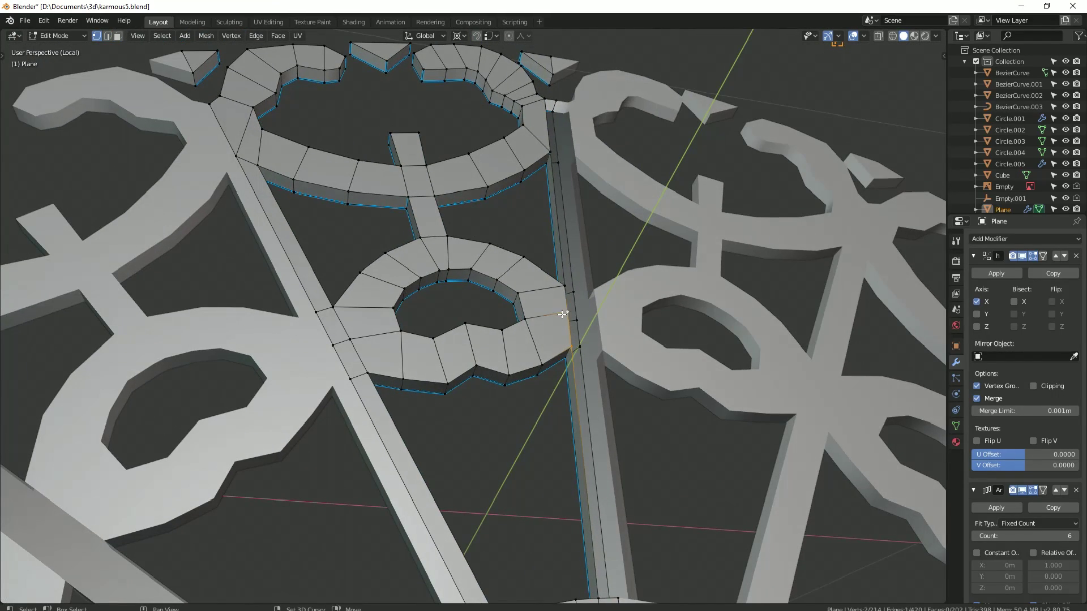
pyautogui.moveTo(547, 152); pyautogui.dragTo(532, 170, button='middle')
pyautogui.keyDown('shift'); pyautogui.click(526, 158); pyautogui.keyUp('shift')
pyautogui.press('e')
pyautogui.press('y')
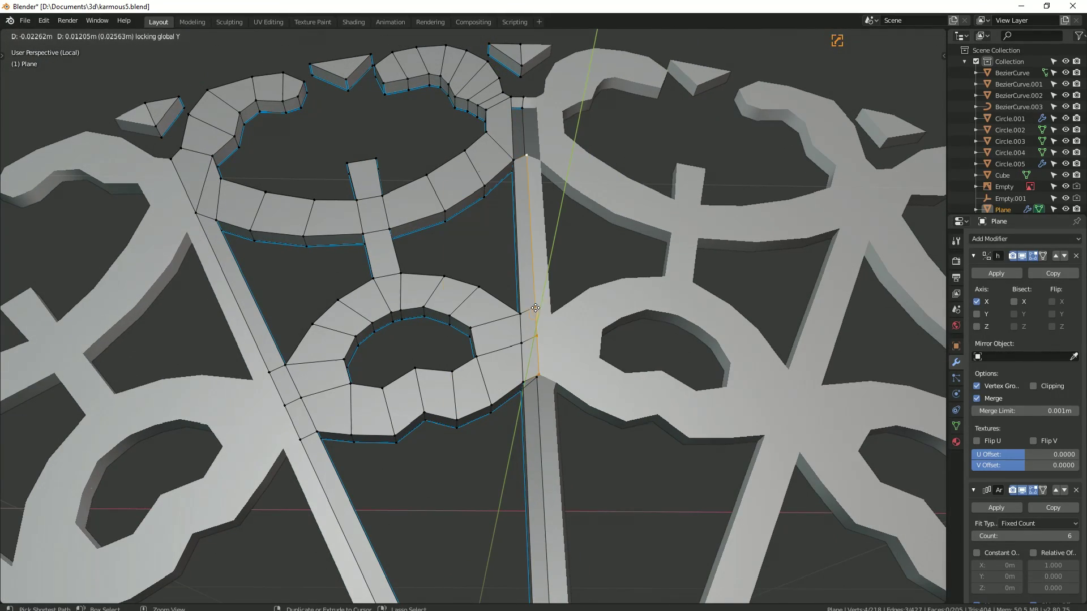
pyautogui.click(538, 376)
pyautogui.scroll(-3, 541, 376)
pyautogui.scroll(6, 478, 219)
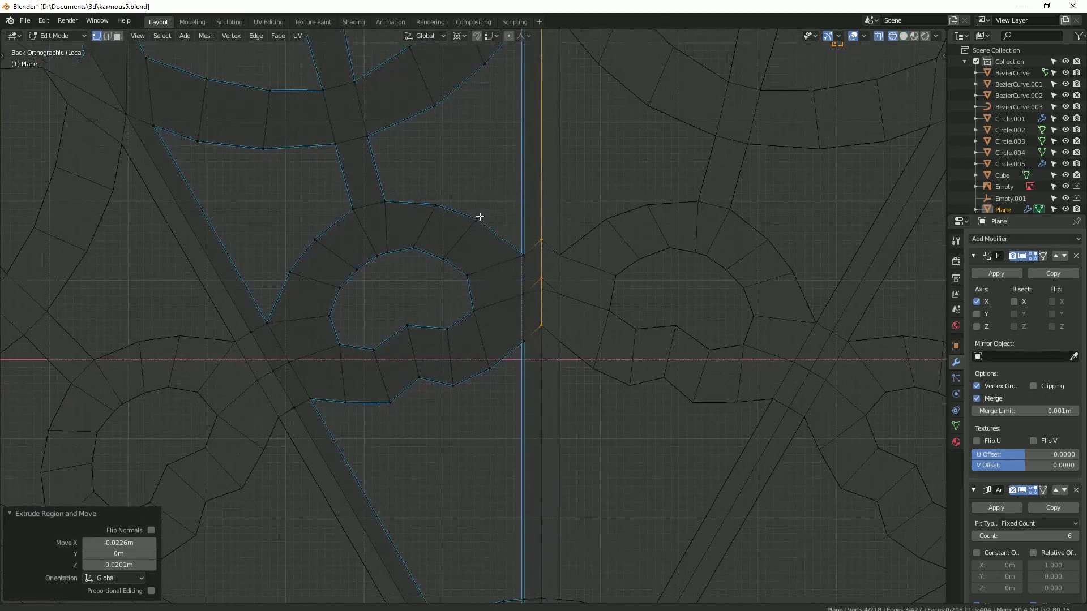
pyautogui.scroll(-3, 628, 301)
# Step: Check the joined bar and return to Object Mode
pyautogui.press('2')
pyautogui.moveTo(628, 301)
pyautogui.mouseDown(button='middle')
pyautogui.moveTo(490, 217)
pyautogui.moveTo(475, 350)
pyautogui.moveTo(509, 362)
pyautogui.mouseUp(button='middle')
pyautogui.scroll(4, 489, 218)
pyautogui.press('Tab')
pyautogui.scroll(-5, 490, 217)
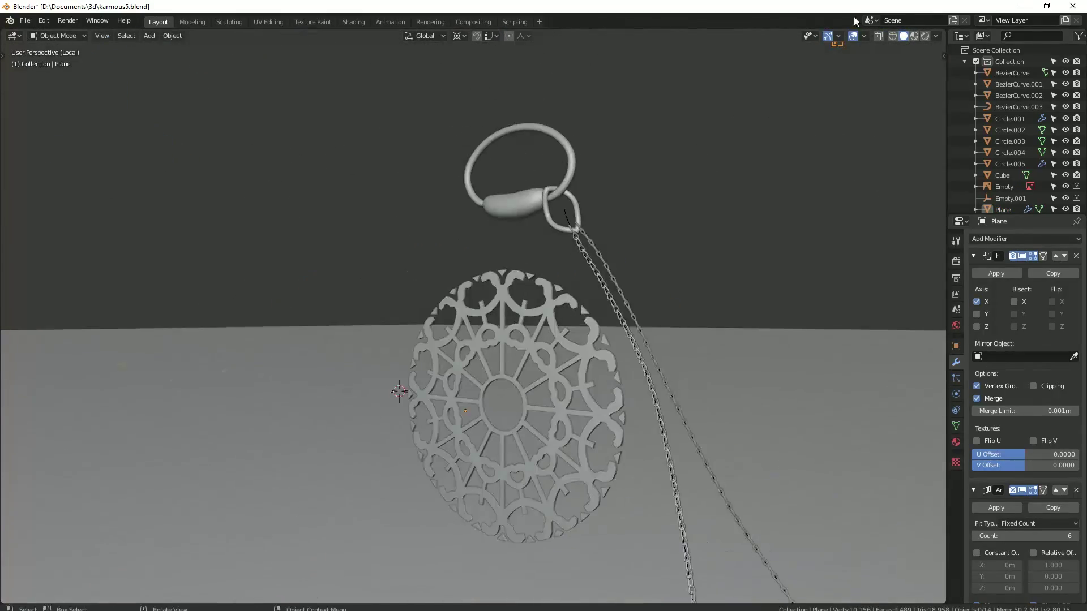
# Step: Briefly check normals with Face Orientation, then leave local view to show the whole watch
pyautogui.click(863, 36)
pyautogui.click(796, 241)
pyautogui.moveTo(566, 294)
pyautogui.mouseDown(button='middle')
pyautogui.moveTo(436, 316)
pyautogui.moveTo(637, 126)
pyautogui.mouseUp(button='middle')
pyautogui.click(863, 36)
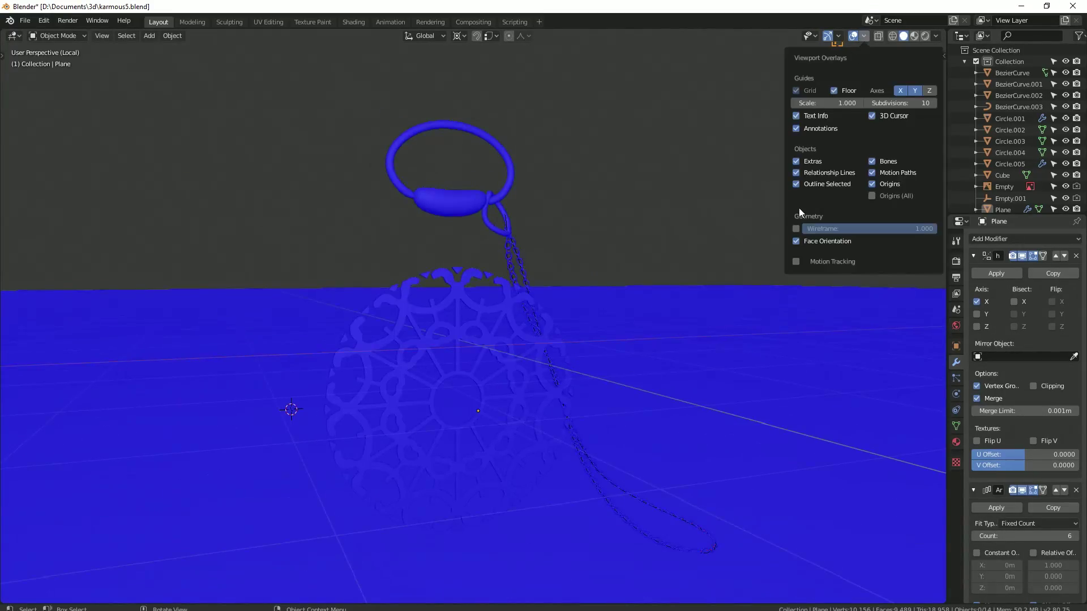
pyautogui.click(796, 241)
pyautogui.press('KP_Divide')
# Step: Select the lid pieces with hinge Empty.001 active and rotate them around Z
pyautogui.keyDown('shift'); pyautogui.click(627, 297); pyautogui.keyUp('shift')
pyautogui.keyDown('shift'); pyautogui.click(508, 256); pyautogui.keyUp('shift')
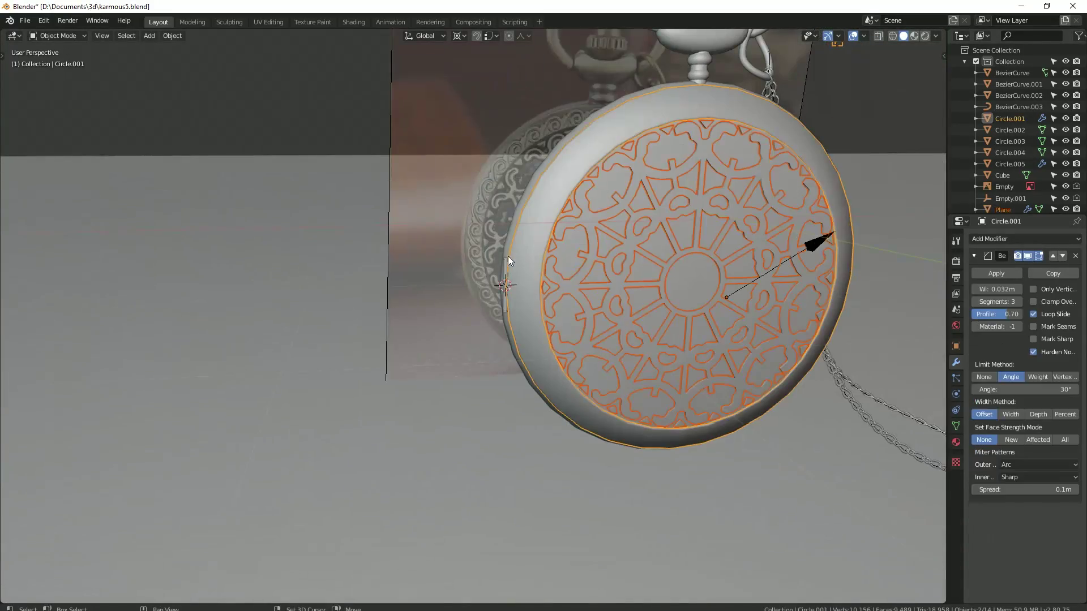
pyautogui.press('r')
pyautogui.press('z')
pyautogui.press('Escape')
pyautogui.click(760, 219)
pyautogui.press('r')
pyautogui.press('z')
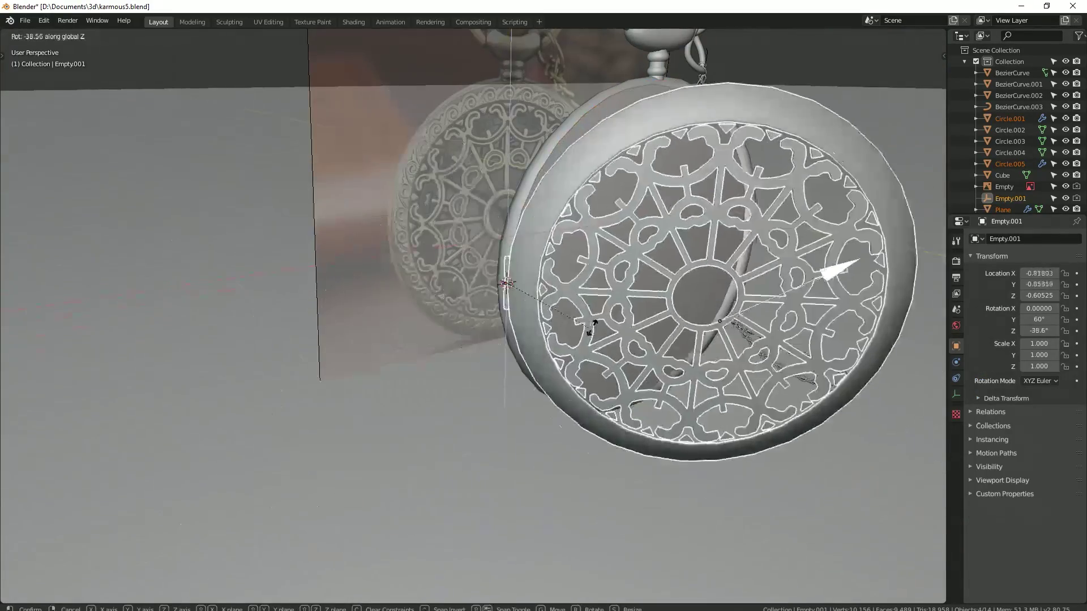
pyautogui.click(411, 328)
# Step: Redo the lid rotation to -130° around Z, checking it with face orientation
pyautogui.click(864, 36)
pyautogui.click(790, 232)
pyautogui.moveTo(735, 243)
pyautogui.mouseDown(button='middle')
pyautogui.moveTo(559, 280)
pyautogui.moveTo(707, 296)
pyautogui.mouseUp(button='middle')
pyautogui.scroll(3, 538, 275)
pyautogui.hotkey('ctrl', 'z')
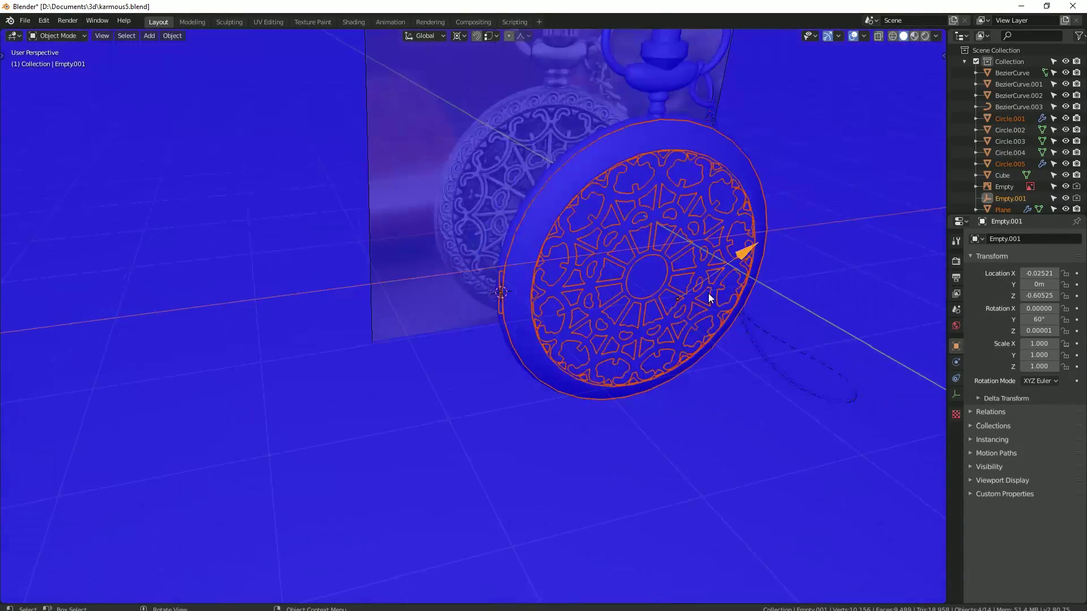
pyautogui.press('r')
pyautogui.press('z')
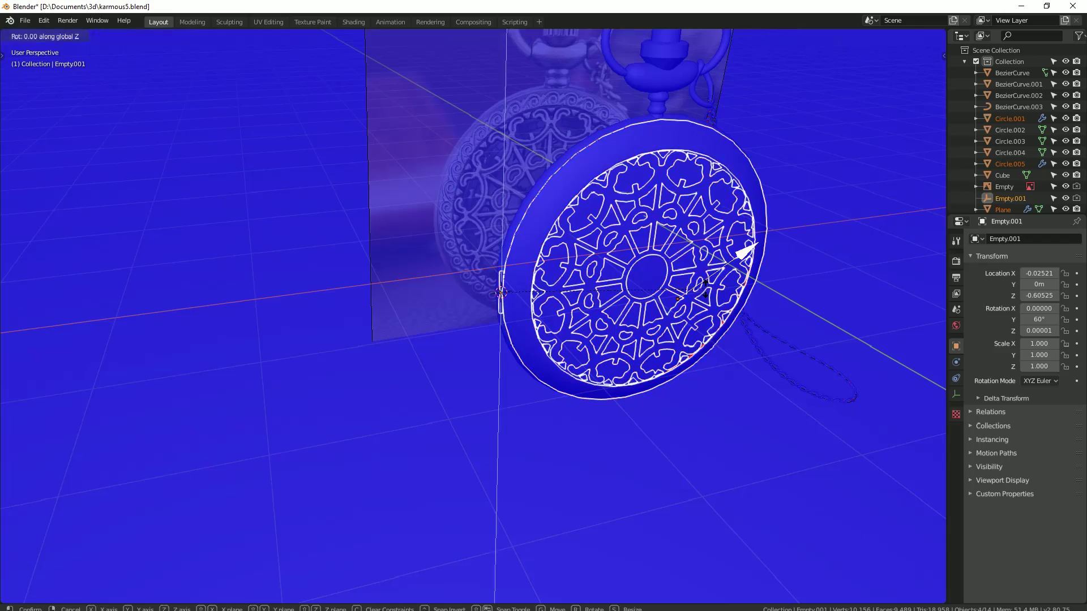
pyautogui.click(597, 224)
pyautogui.moveTo(597, 255); pyautogui.dragTo(597, 224, button='middle')
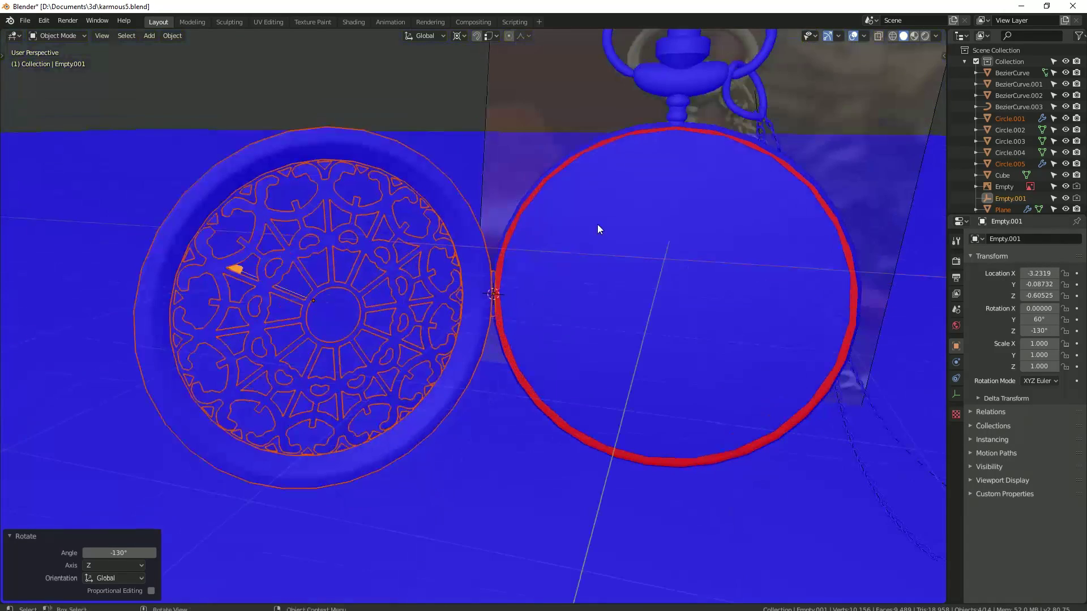
# Step: Turn off face orientation and save the scene as karmous6.blend
pyautogui.click(865, 36)
pyautogui.click(796, 241)
pyautogui.click(25, 21)
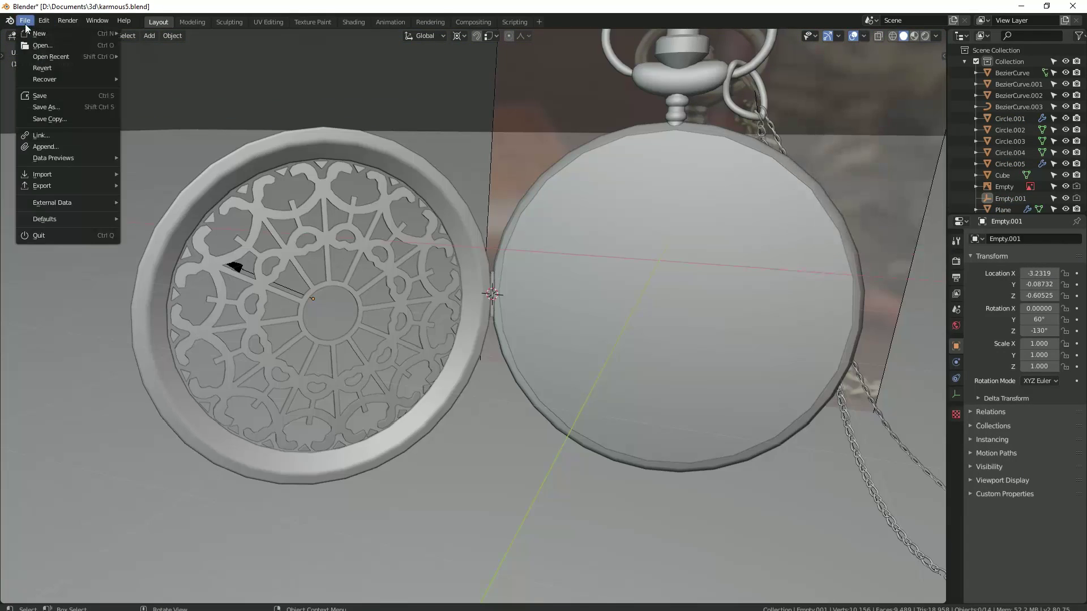
pyautogui.click(48, 105)
pyautogui.press('KP_Add')
pyautogui.press('Return')
pyautogui.scroll(3, 592, 199)
pyautogui.click(592, 199)
# Step: In Edit Mode, extrude the case's rim loop and scale it inward twice
pyautogui.press('Tab')
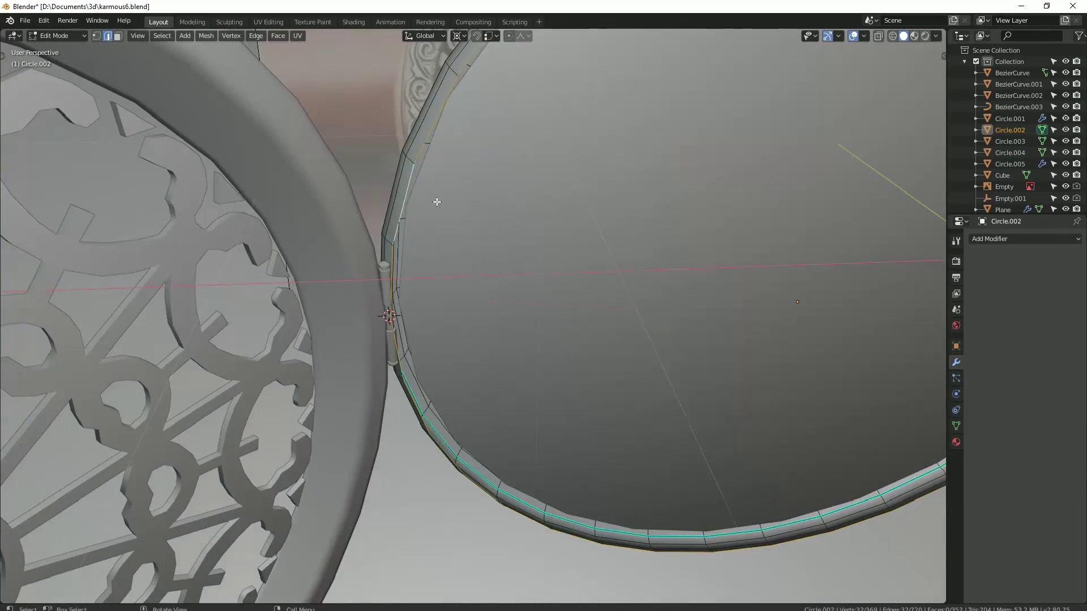
pyautogui.moveTo(408, 179); pyautogui.dragTo(317, 182, button='middle')
pyautogui.press('e')
pyautogui.press('s')
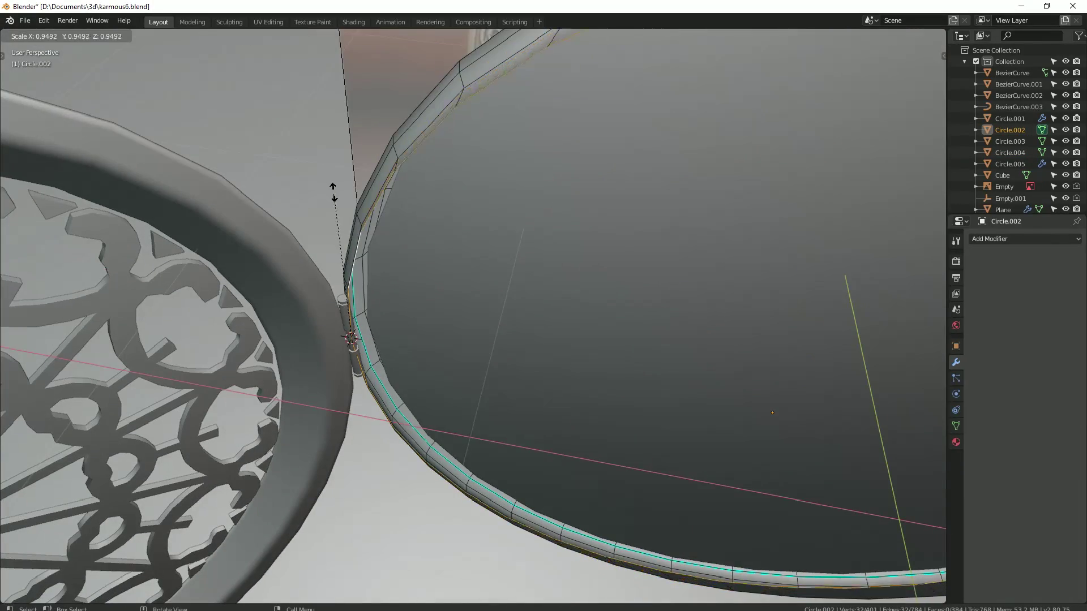
pyautogui.click(333, 192)
pyautogui.press('s')
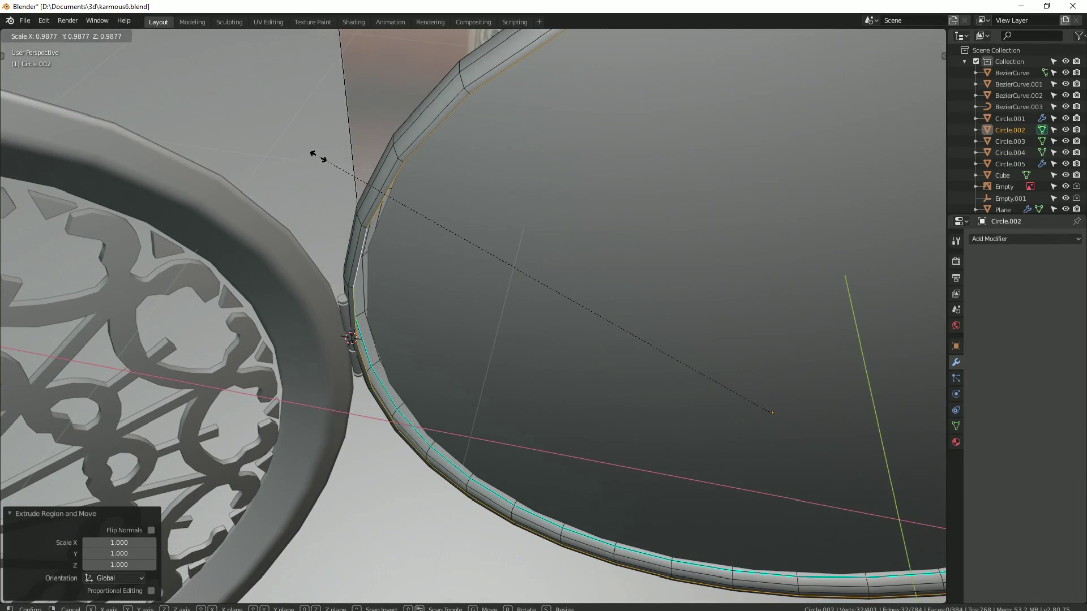
pyautogui.click(317, 157)
# Step: Extrude the rim loop 0.137 m along Y and scale it to 0.966, forming a recessed face
pyautogui.moveTo(317, 158); pyautogui.dragTo(287, 164, button='middle')
pyautogui.press('e')
pyautogui.press('y')
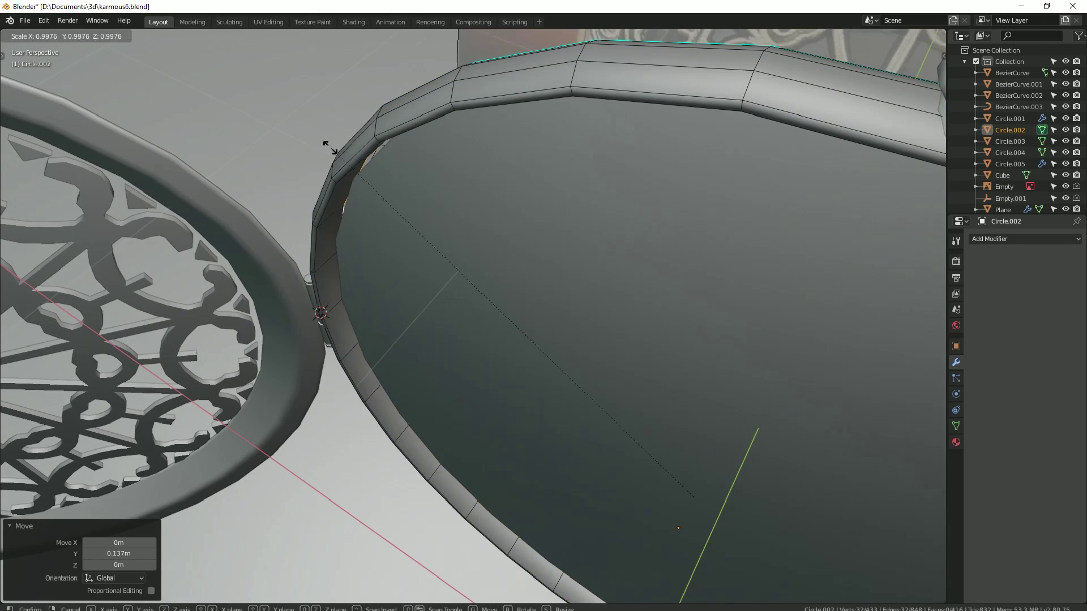
pyautogui.click(334, 151)
pyautogui.moveTo(417, 213)
pyautogui.mouseDown(button='middle')
pyautogui.moveTo(674, 169)
pyautogui.moveTo(527, 135)
pyautogui.moveTo(393, 230)
pyautogui.moveTo(396, 210)
pyautogui.mouseUp(button='middle')
pyautogui.press('s')
pyautogui.click(672, 170)
pyautogui.scroll(-5, 671, 170)
# Step: Mark the rim edges sharp, clear the selection and return to Object Mode
pyautogui.hotkey('ctrl', 'e')
pyautogui.click(504, 139)
pyautogui.hotkey('alt', 'a')
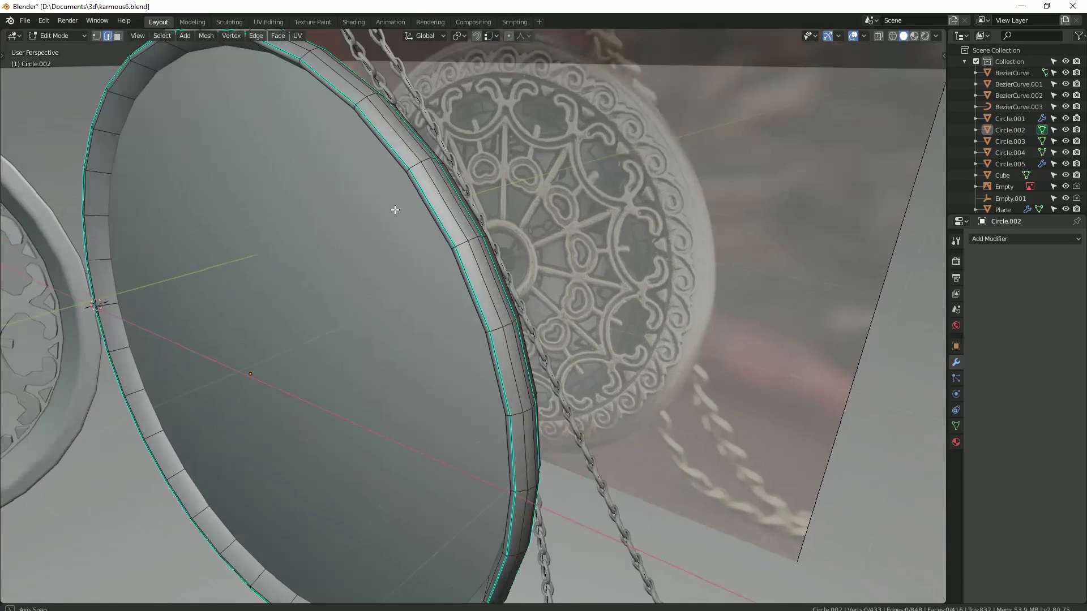
pyautogui.press('Tab')
# Step: Orbit across the watch and select the filigree lid
pyautogui.scroll(2, 395, 209)
pyautogui.scroll(-4, 487, 337)
pyautogui.moveTo(487, 337); pyautogui.dragTo(316, 94, button='middle')
pyautogui.scroll(2, 327, 78)
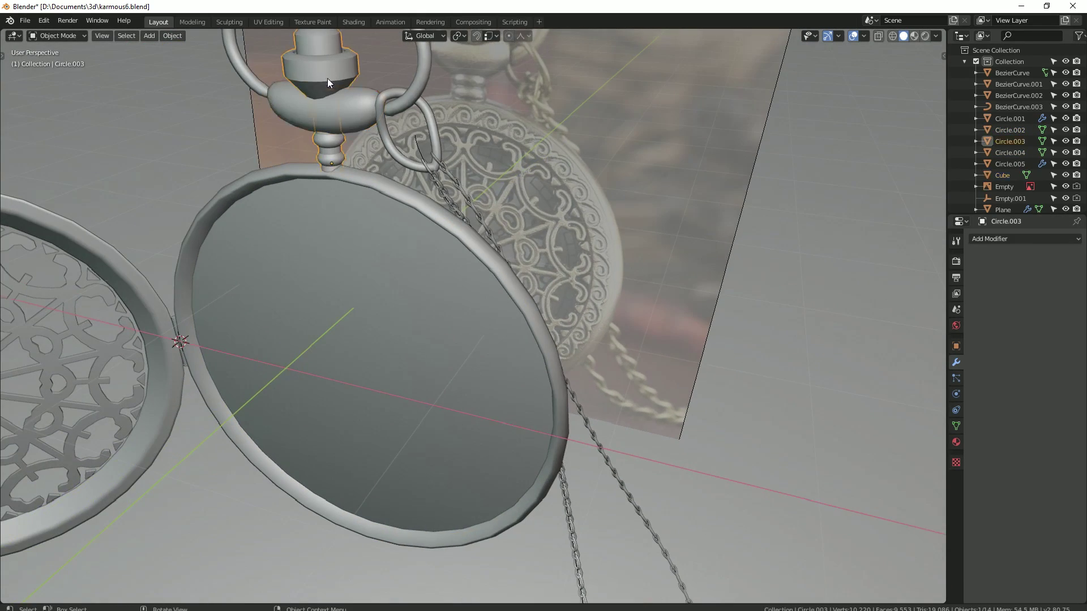
pyautogui.scroll(2, 233, 249)
pyautogui.click(233, 249)
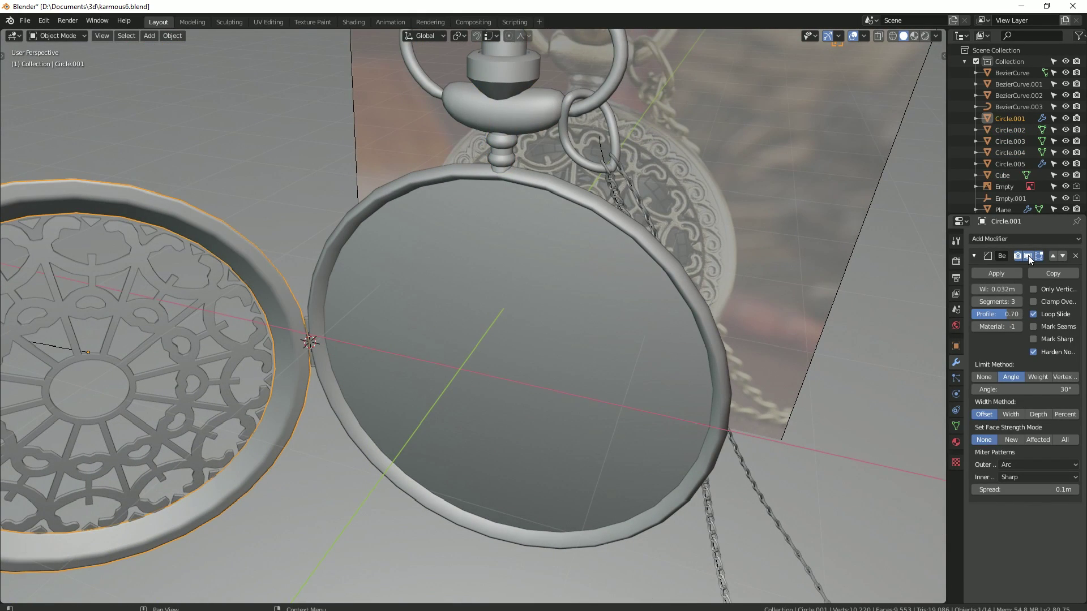
# Step: Delete the lid's Bevel modifier and collapse its Mirror and Array modifier panels
pyautogui.click(1075, 256)
pyautogui.hotkey('alt', 'a')
pyautogui.moveTo(462, 329)
pyautogui.mouseDown(button='middle')
pyautogui.moveTo(630, 349)
pyautogui.moveTo(693, 341)
pyautogui.mouseUp(button='middle')
pyautogui.click(630, 349)
pyautogui.click(973, 255)
pyautogui.click(973, 276)
pyautogui.scroll(-3, 803, 271)
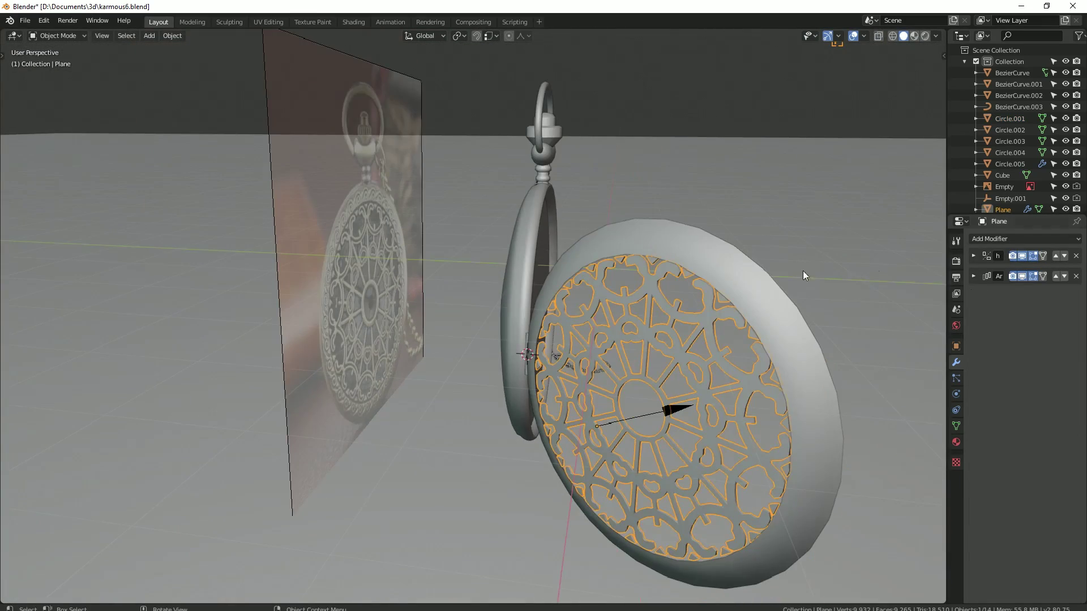
# Step: In Front Orthographic view, add the gold PARIS 1986 clock image as a reference and frame it
pyautogui.moveTo(803, 270); pyautogui.dragTo(482, 219, button='middle')
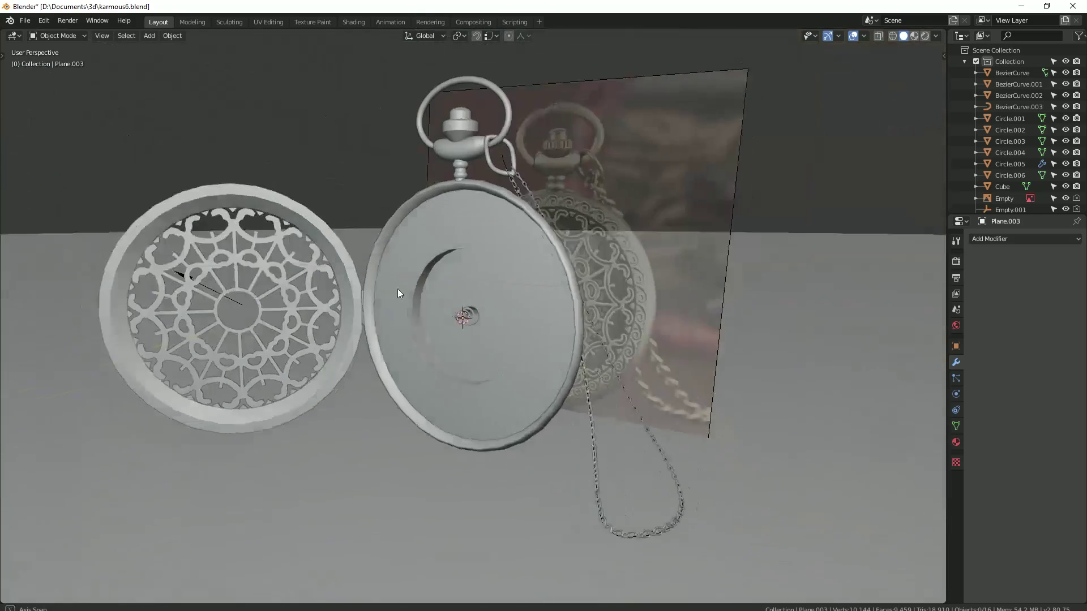
pyautogui.keyDown('alt'); pyautogui.moveTo(398, 293); pyautogui.dragTo(436, 296, button='middle'); pyautogui.keyUp('alt')
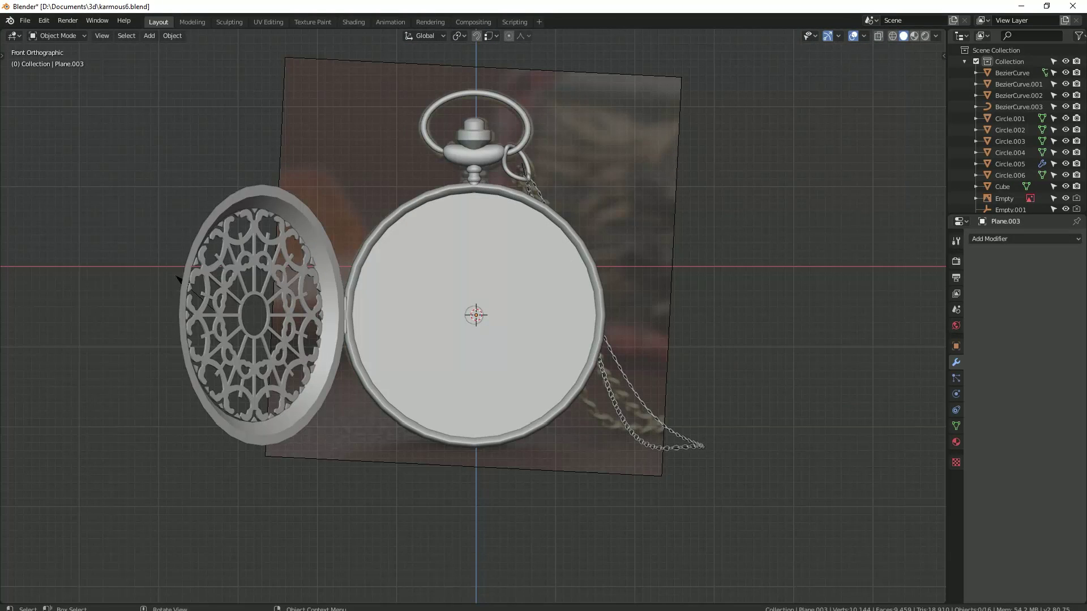
pyautogui.moveTo(759, 291); pyautogui.dragTo(758, 289)
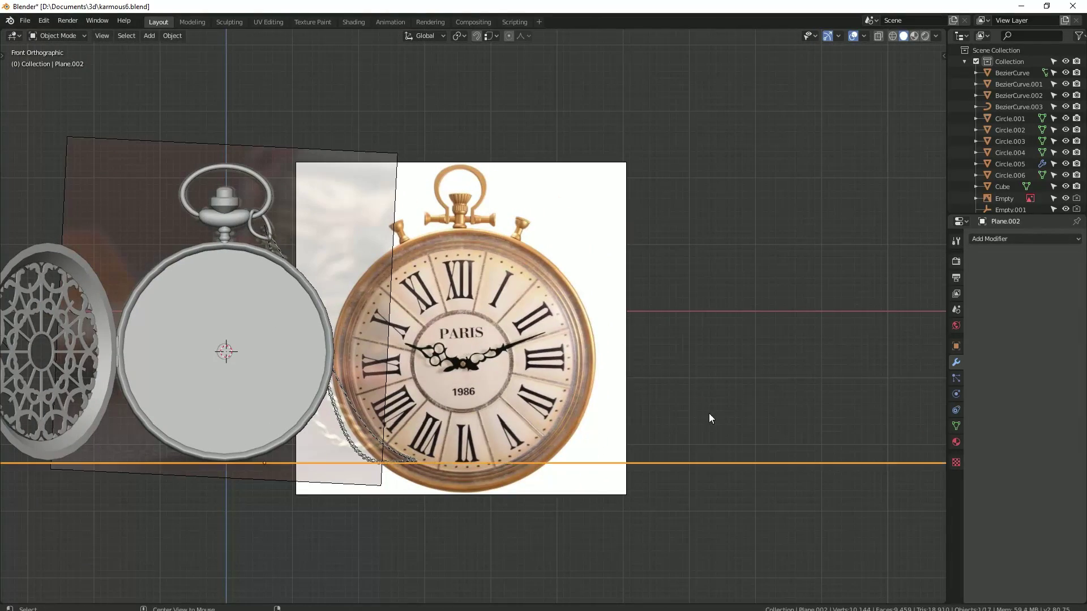
pyautogui.press('n')
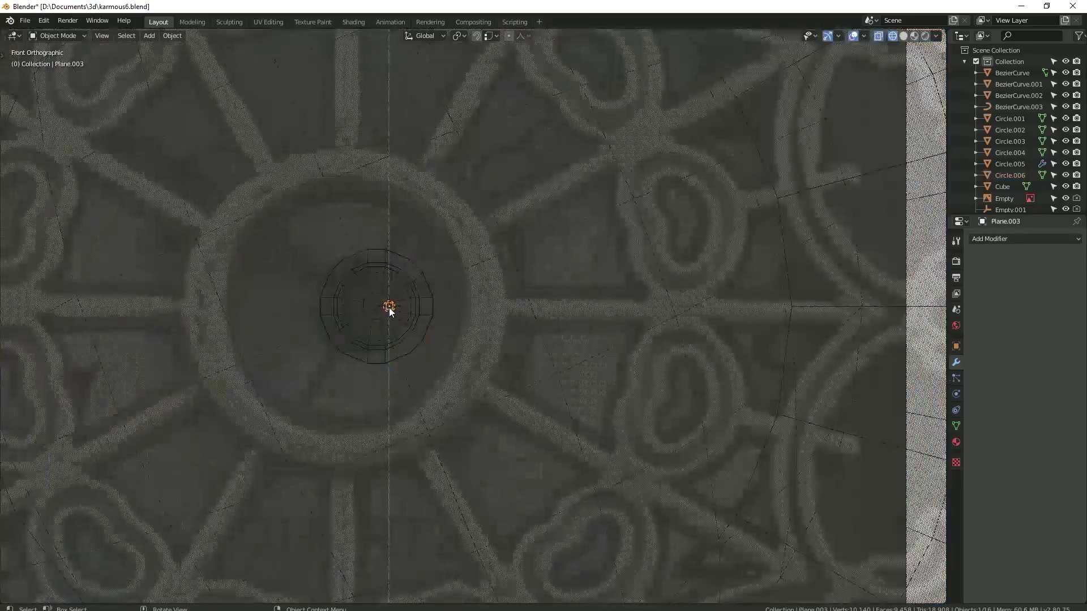
pyautogui.press('KP_Decimal')
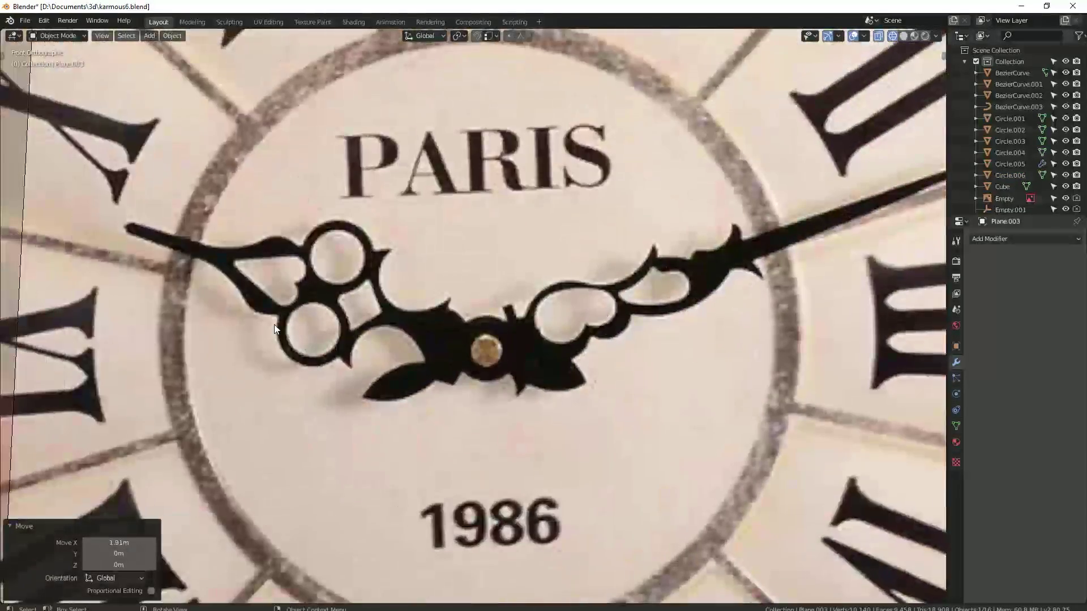
# Step: In Edit Mode on Plane.003, scale the face and move it onto the clock hand
pyautogui.press('Tab')
pyautogui.rightClick(751, 347)
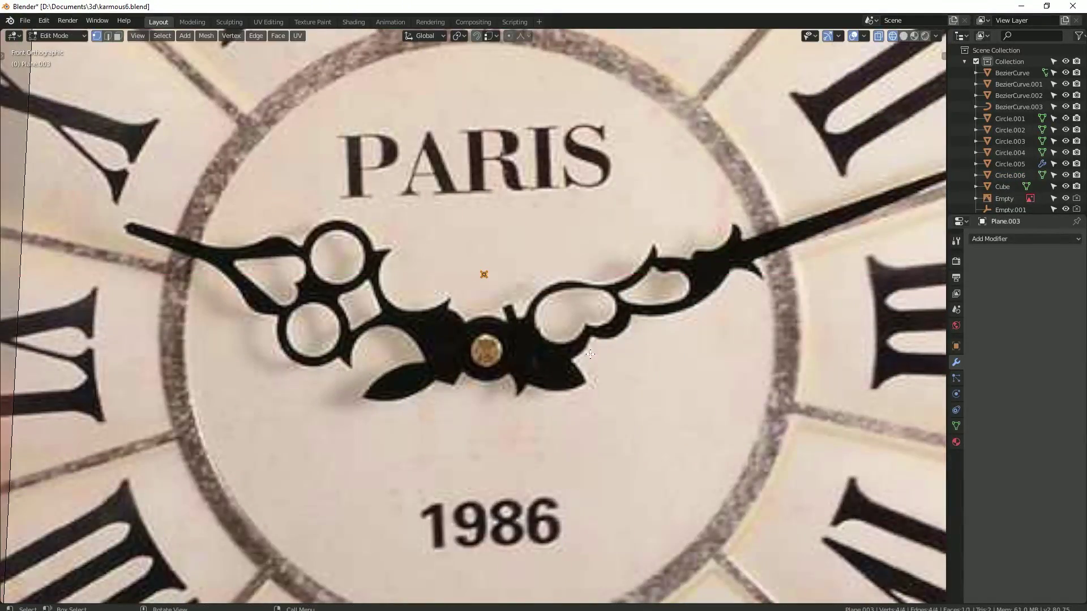
pyautogui.press('s')
pyautogui.click(590, 354)
pyautogui.scroll(5, 591, 354)
pyautogui.press('g')
pyautogui.click(623, 407)
pyautogui.scroll(-5, 489, 455)
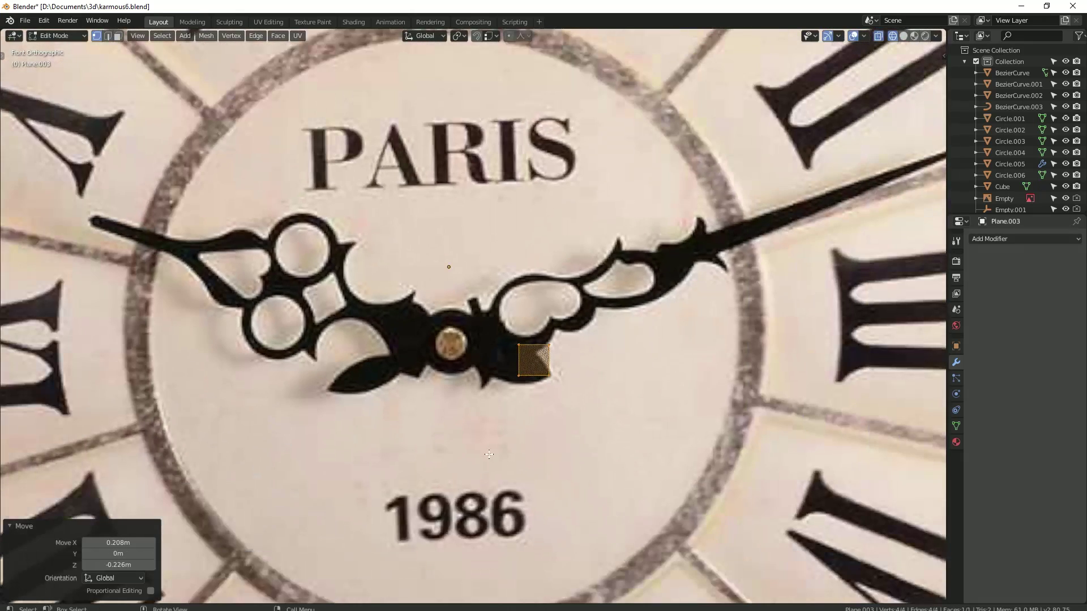
pyautogui.scroll(1, 489, 455)
pyautogui.scroll(-4, 489, 455)
pyautogui.scroll(6, 696, 427)
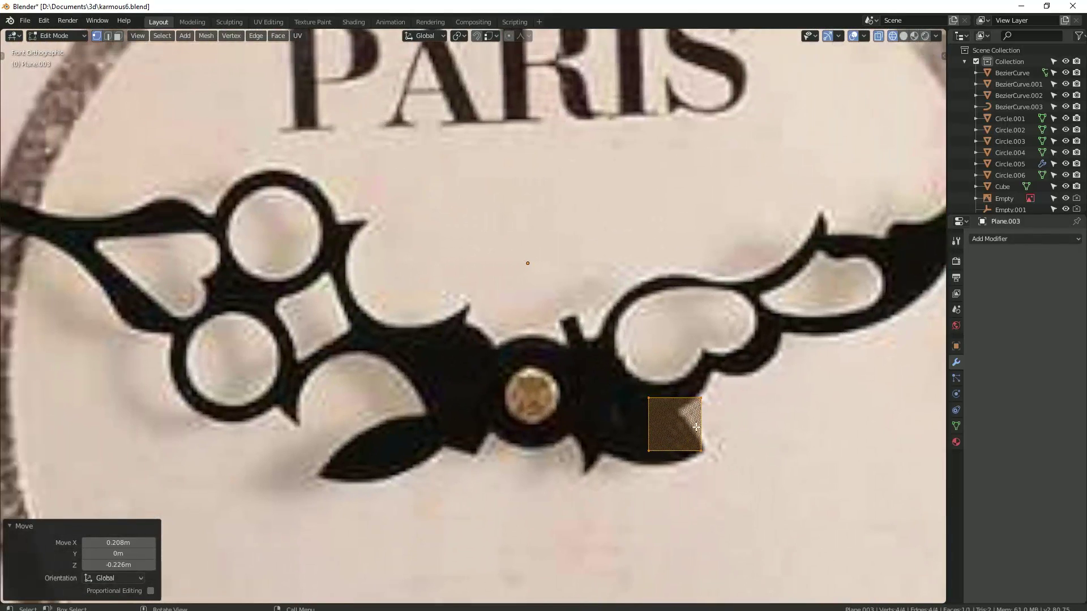
# Step: Place a corner vertex on the hand's edge and extrude new vertices along its outline
pyautogui.moveTo(702, 398)
pyautogui.mouseDown()
pyautogui.moveTo(681, 415)
pyautogui.moveTo(627, 383)
pyautogui.mouseUp()
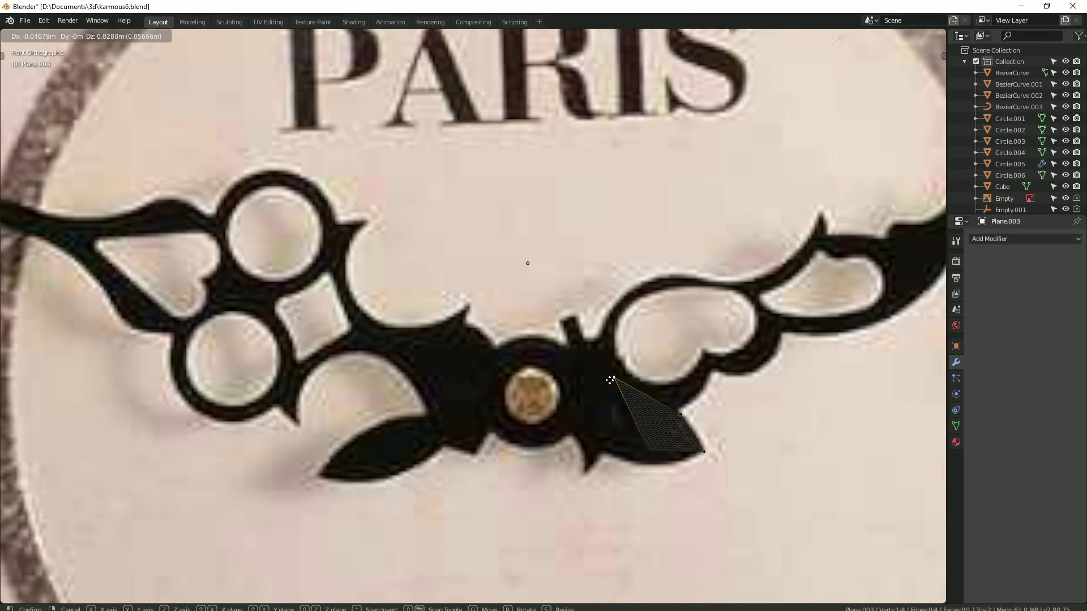
pyautogui.click(650, 453)
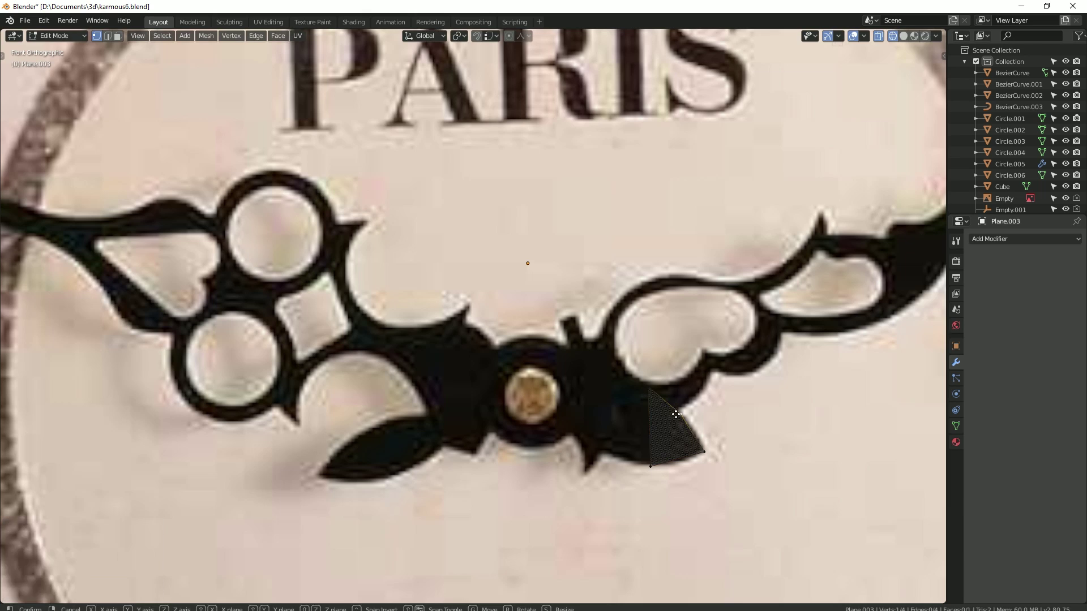
pyautogui.keyDown('ctrl'); pyautogui.rightClick(580, 475); pyautogui.keyUp('ctrl')
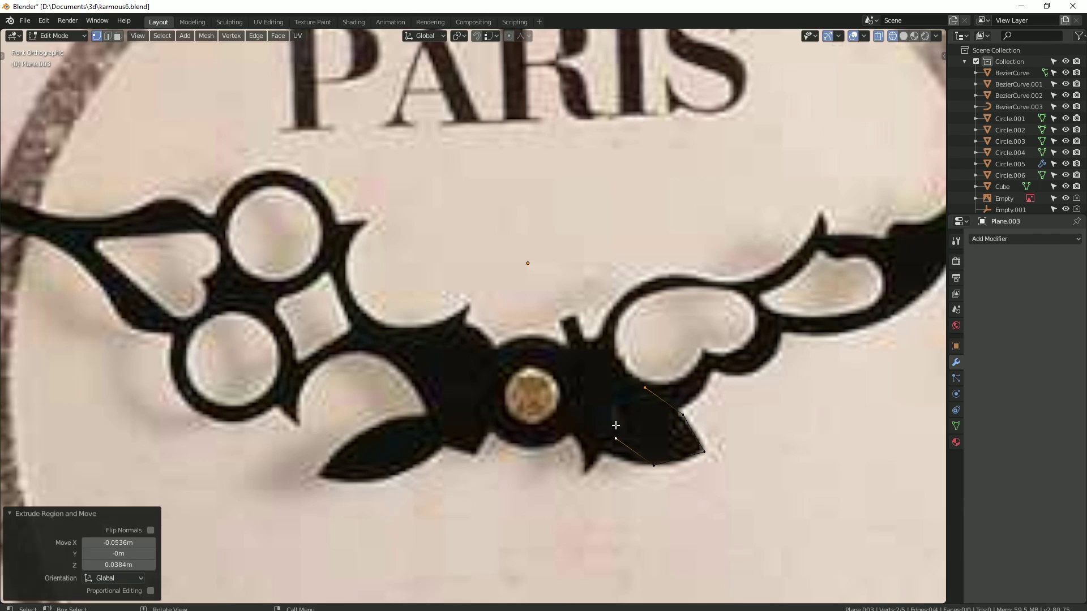
pyautogui.press('e')
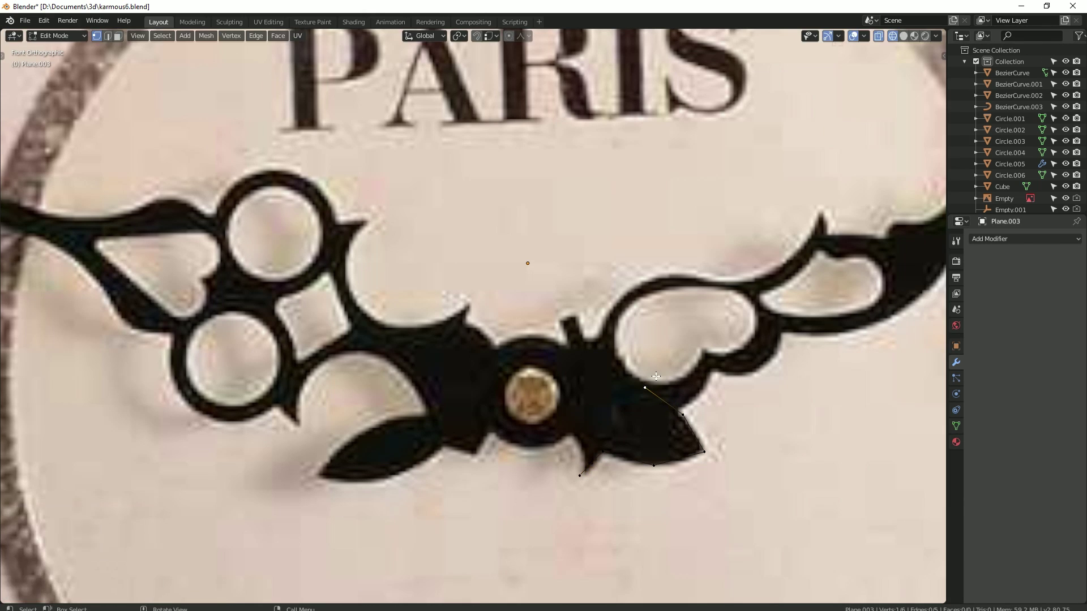
pyautogui.click(666, 357)
# Step: Extend the outline upward from its lower end, then select all outline vertices
pyautogui.press('e')
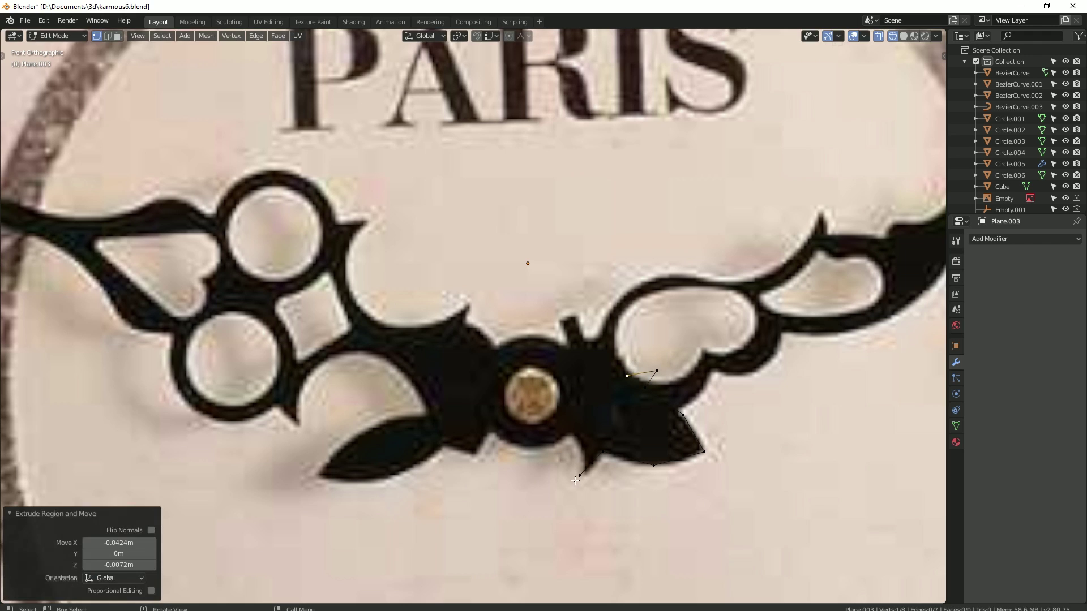
pyautogui.click(575, 481)
pyautogui.press('e')
pyautogui.click(578, 445)
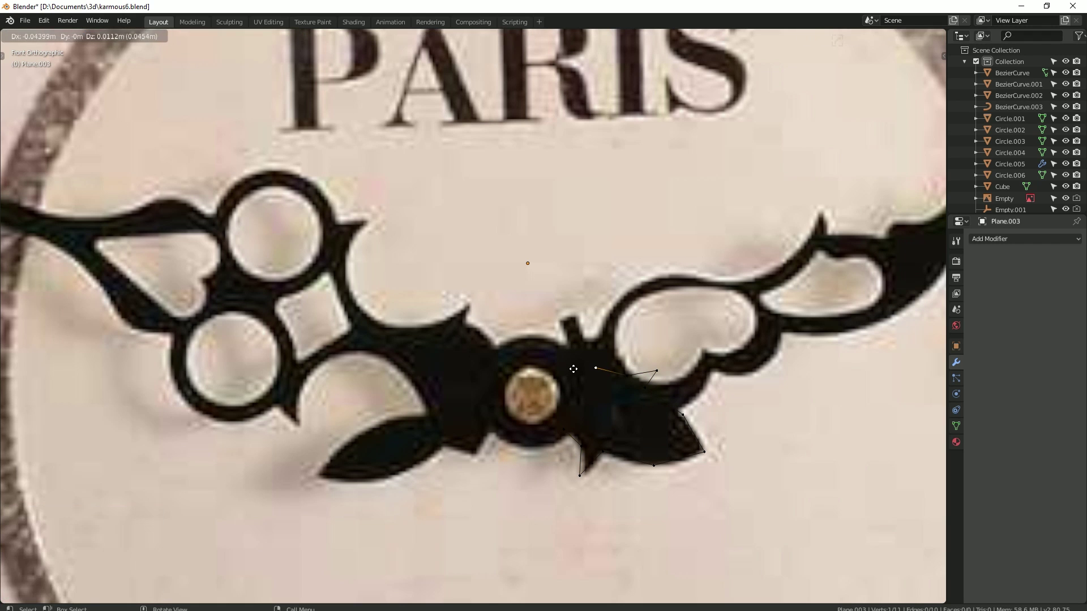
pyautogui.click(573, 369)
pyautogui.press('a')
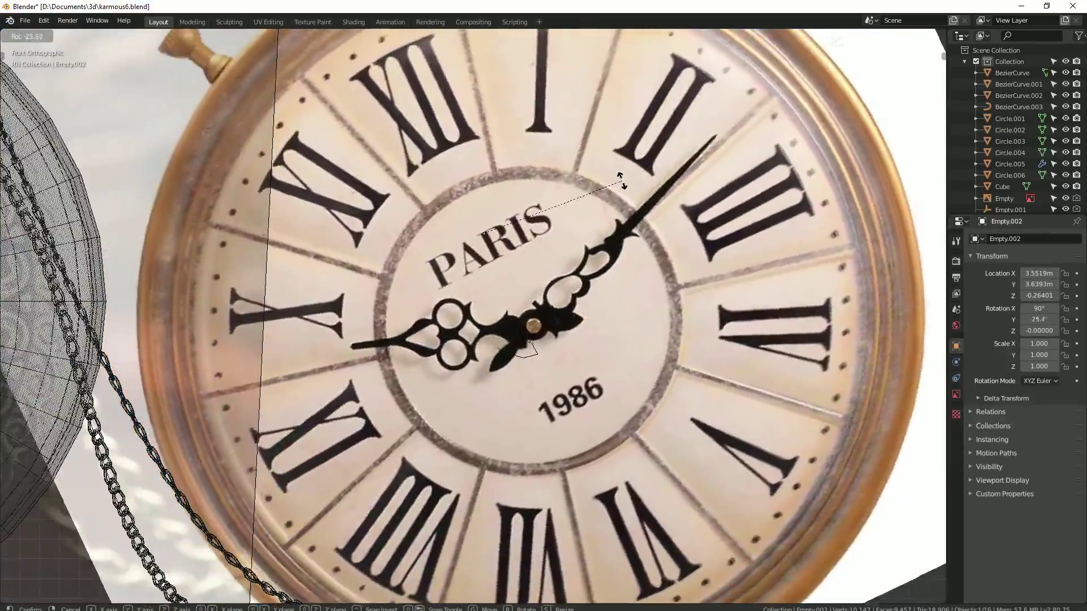
# Step: Tilt the clock reference image to -20° and move it over the dial
pyautogui.click(621, 180)
pyautogui.press('g')
pyautogui.click(557, 388)
pyautogui.scroll(5, 557, 388)
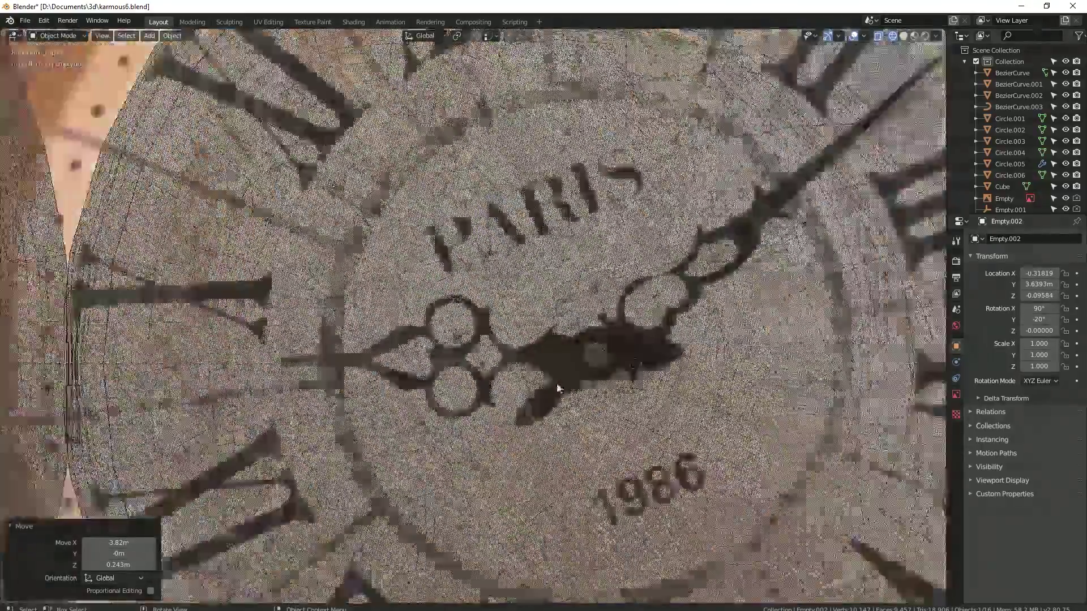
pyautogui.scroll(-3, 558, 389)
pyautogui.scroll(-2, 558, 243)
# Step: Scale the reference image to 0.820 and reposition it over the case centre
pyautogui.press('s')
pyautogui.click(502, 237)
pyautogui.press('g')
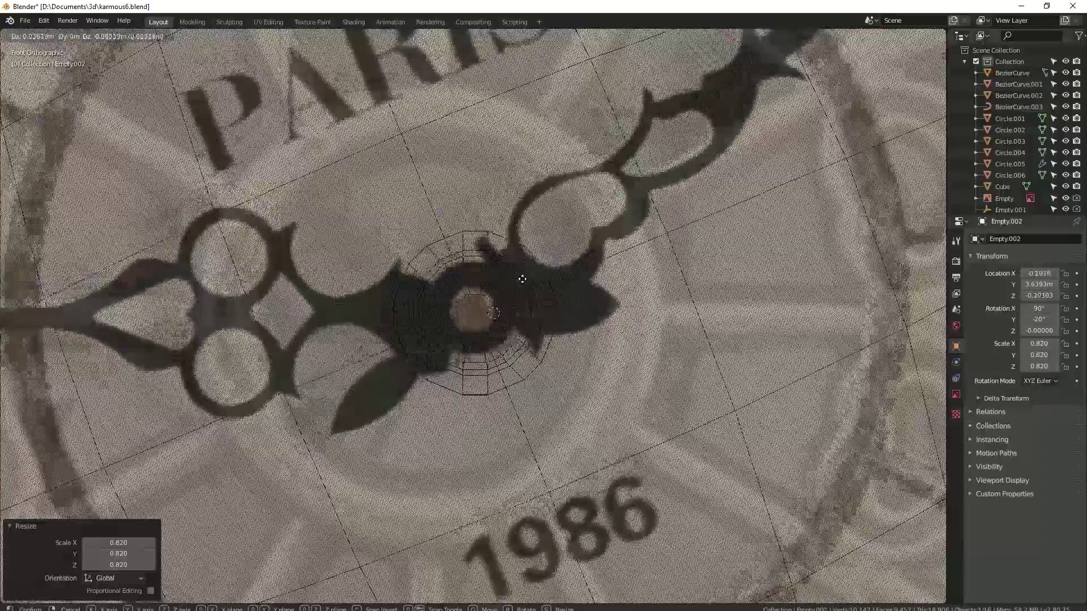
pyautogui.click(522, 279)
pyautogui.scroll(-3, 572, 294)
pyautogui.scroll(-3, 560, 304)
# Step: Delete the old hand plane, then select the reference image and Circle.002
pyautogui.click(767, 349)
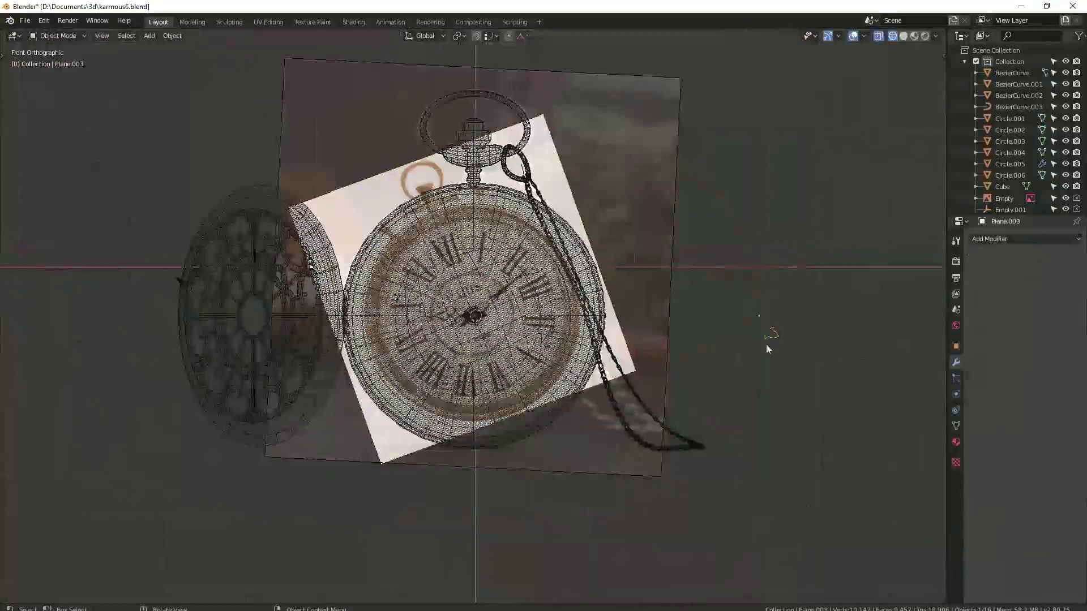
pyautogui.scroll(3, 767, 349)
pyautogui.press('x')
pyautogui.click(753, 368)
pyautogui.scroll(5, 487, 328)
pyautogui.click(476, 315)
pyautogui.hotkey('shift', 'a')
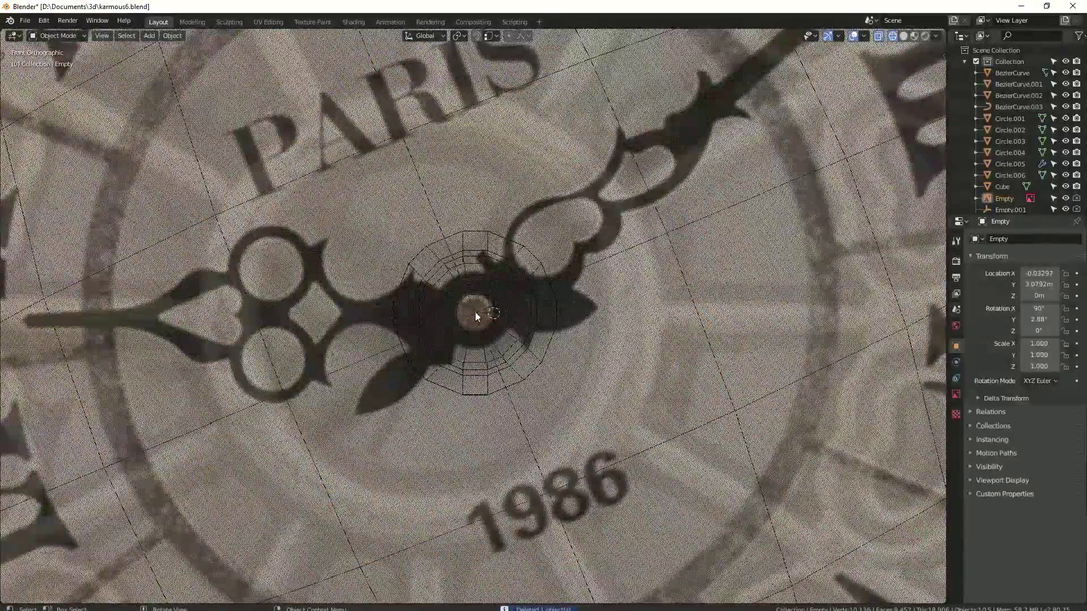
pyautogui.click(475, 316)
pyautogui.scroll(-1, 479, 329)
pyautogui.scroll(-3, 486, 368)
pyautogui.scroll(3, 501, 425)
# Step: Add a plane at the dial centre, rotate it 90° on X and scale it down
pyautogui.scroll(2, 498, 407)
pyautogui.hotkey('shift', 'a')
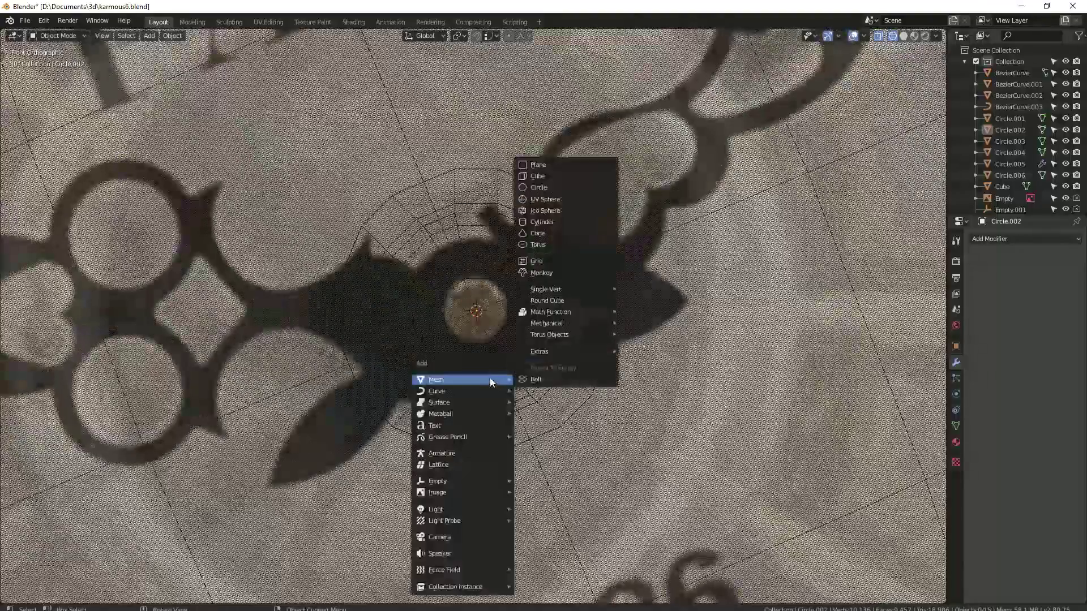
pyautogui.click(538, 165)
pyautogui.press('r')
pyautogui.press('x')
pyautogui.press('9')
pyautogui.press('0')
pyautogui.press('Return')
pyautogui.press('s')
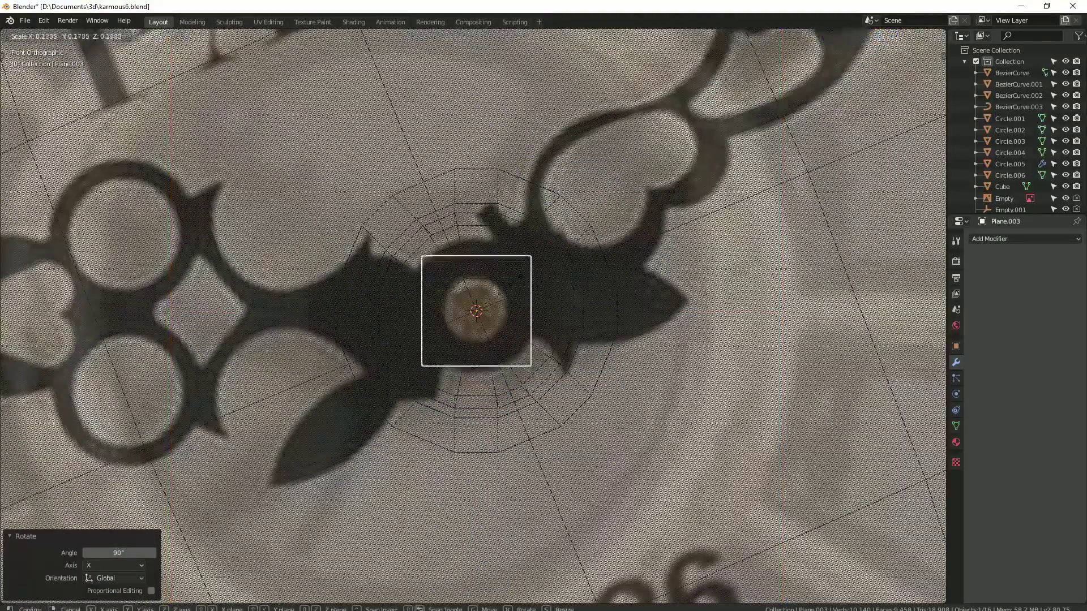
pyautogui.click(507, 285)
# Step: Push the dial reference image back in depth and tilt the hand image to -19.1°
pyautogui.press('Tab')
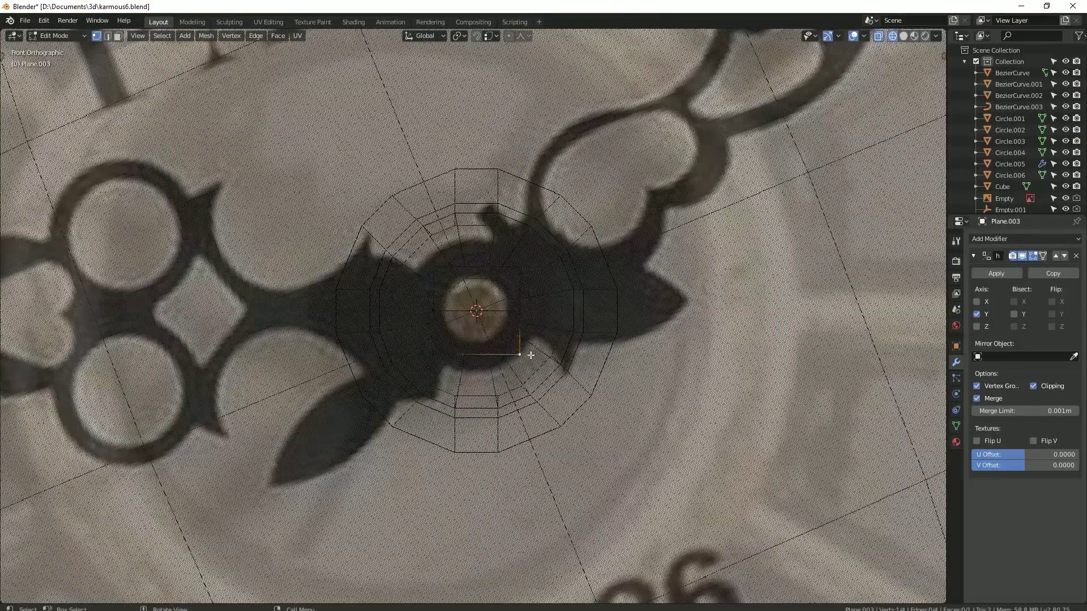
pyautogui.press('Tab')
pyautogui.click(691, 296)
pyautogui.press('g')
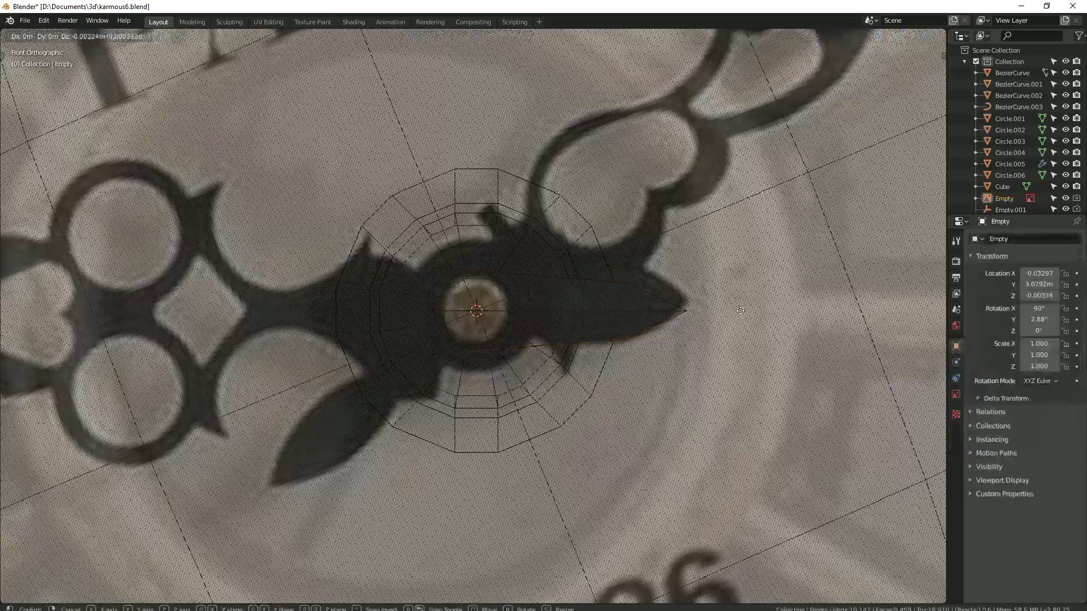
pyautogui.press('g')
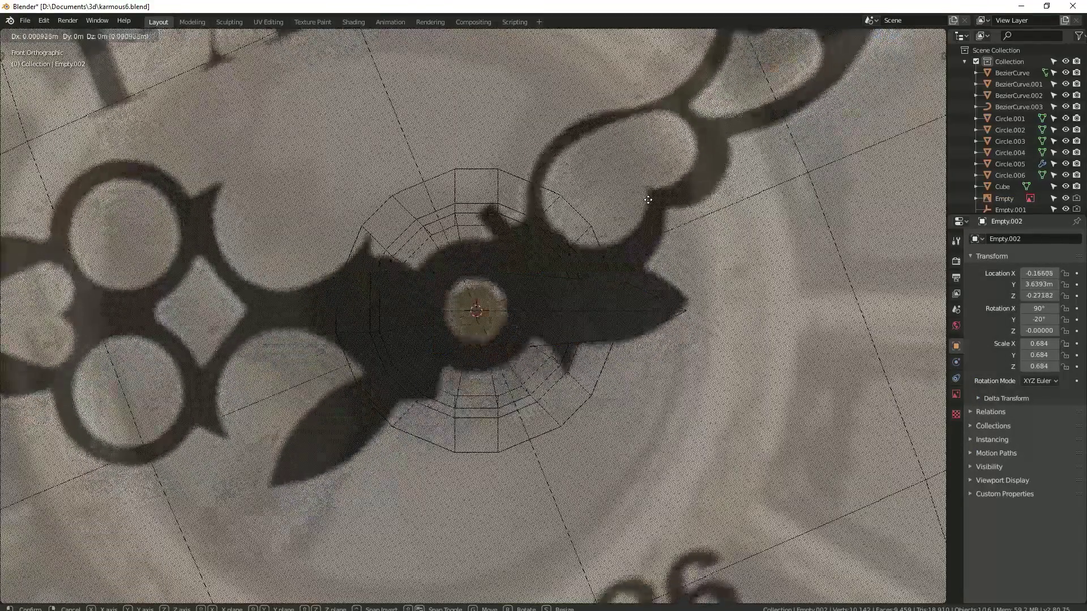
pyautogui.click(656, 208)
pyautogui.press('r')
pyautogui.press('g')
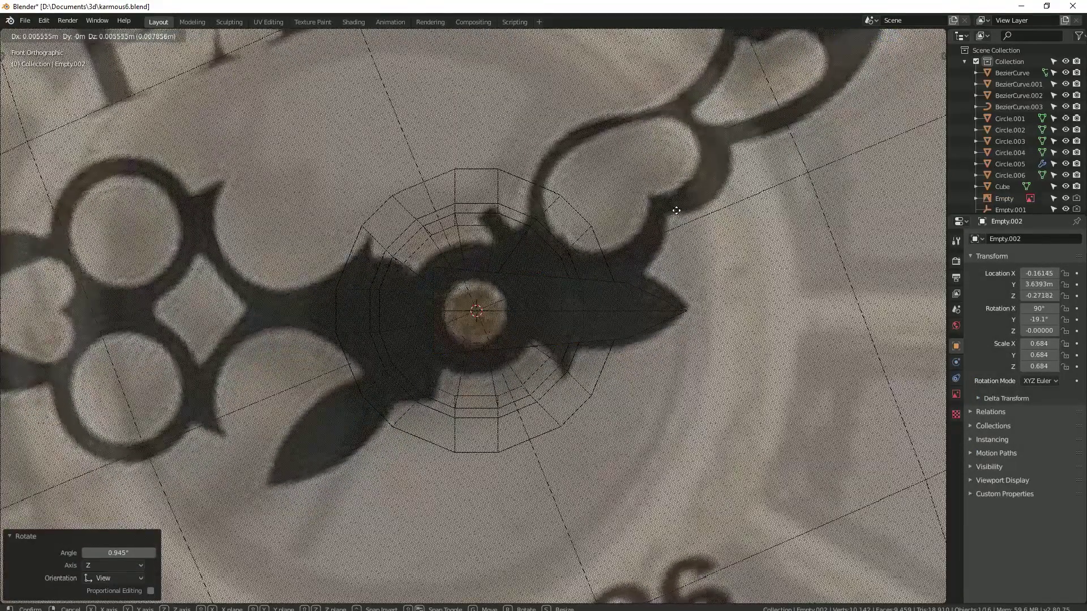
# Step: Move a mirrored plane vertex onto the hand's right tip and extrude along X on its edge
pyautogui.click(595, 338)
pyautogui.press('Tab')
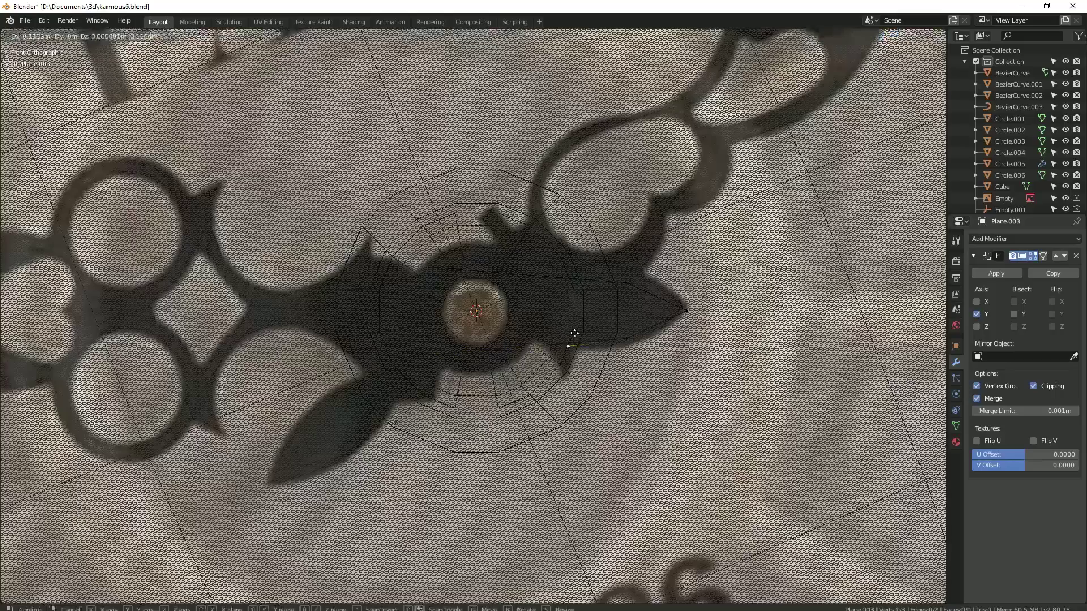
pyautogui.click(570, 363)
pyautogui.press('g')
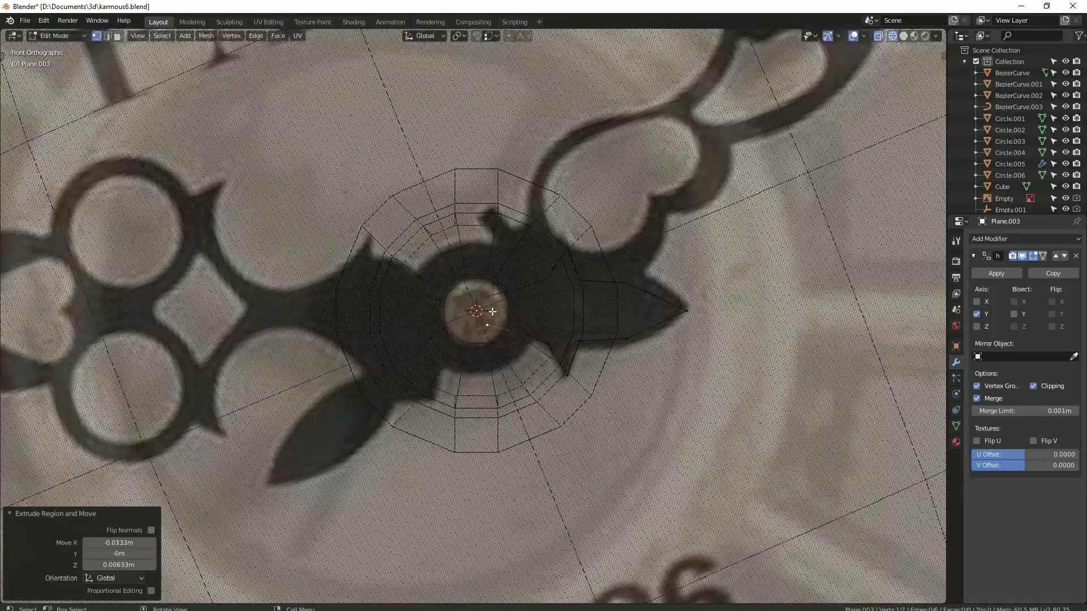
pyautogui.keyDown('shift'); pyautogui.moveTo(493, 311); pyautogui.dragTo(521, 327, button='middle'); pyautogui.keyUp('shift')
pyautogui.press('g')
pyautogui.press('x')
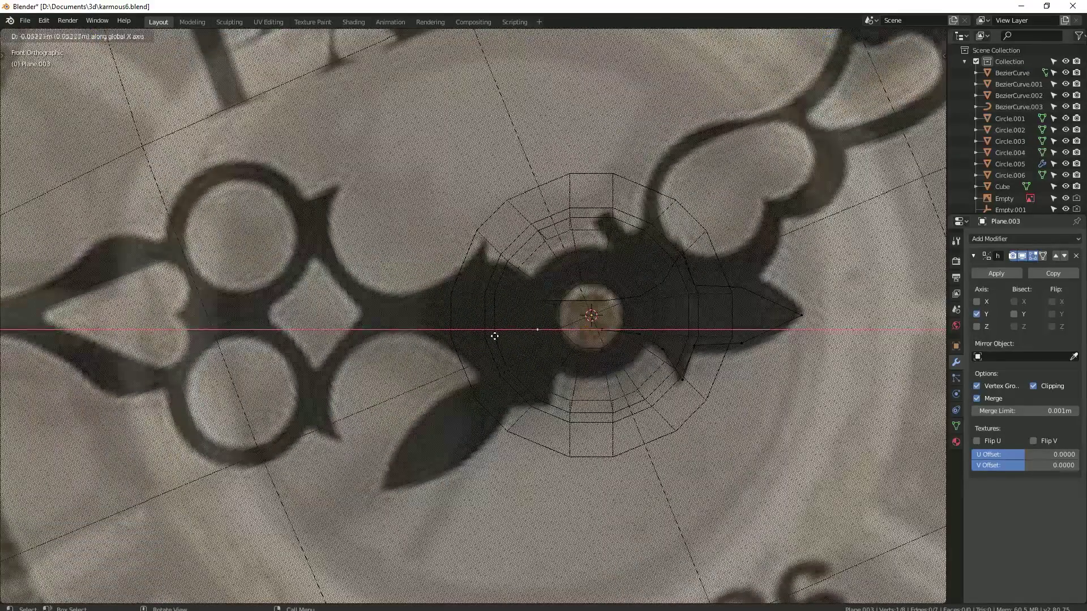
pyautogui.click(524, 342)
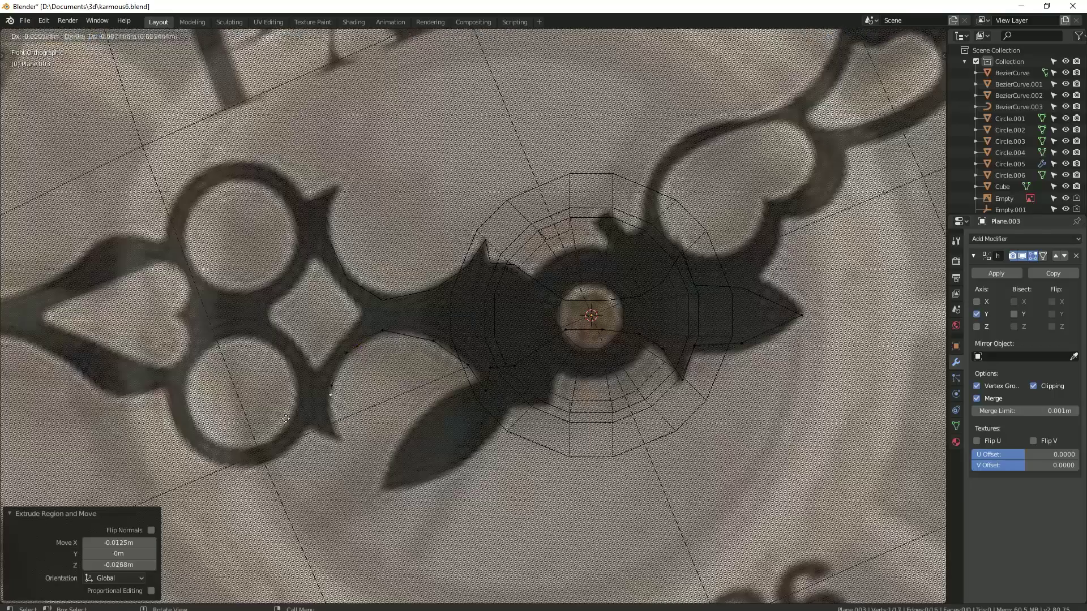
# Step: Extrude outline vertices along the hand's lower edge on Plane.003
pyautogui.press('g')
pyautogui.click(340, 449)
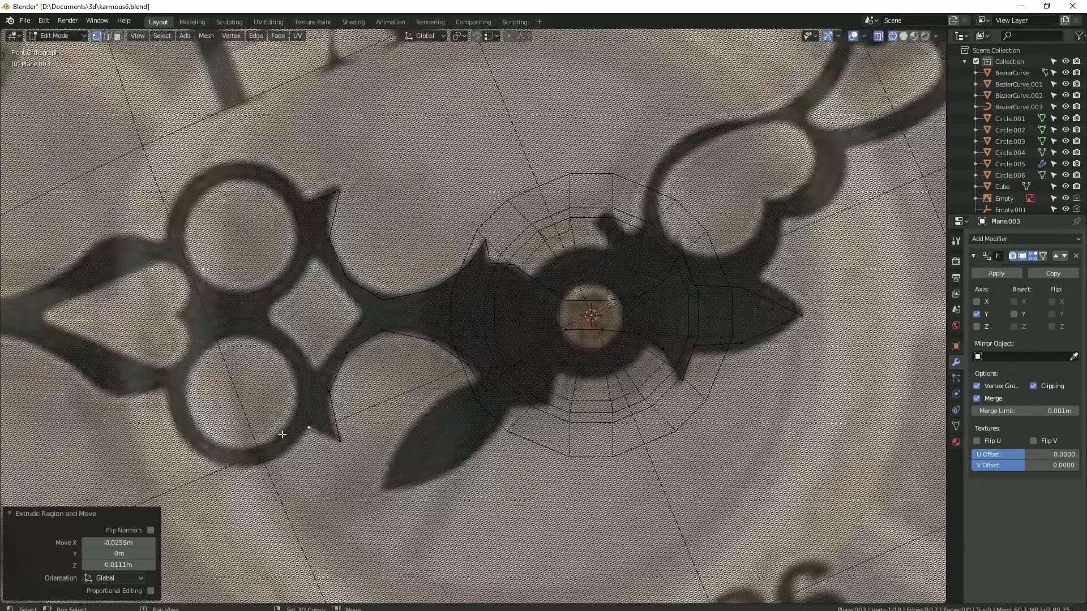
pyautogui.press('e')
pyautogui.click(330, 429)
pyautogui.press('e')
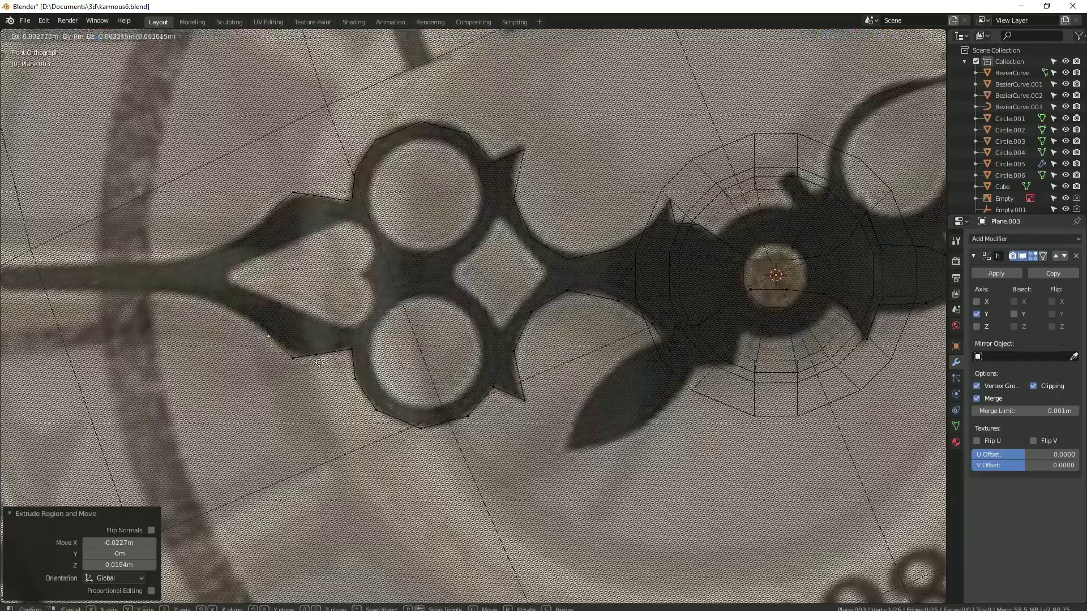
pyautogui.click(311, 362)
pyautogui.press('e')
# Step: Trace along the stem edge to the pointed tip and fill the tip face
pyautogui.press('e')
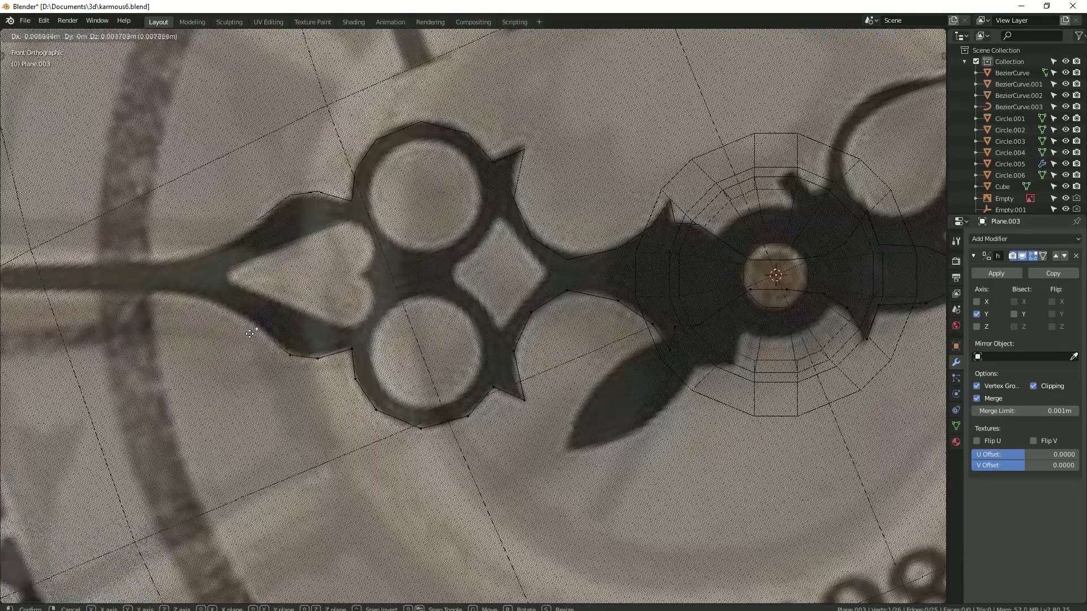
pyautogui.click(250, 334)
pyautogui.keyDown('shift'); pyautogui.moveTo(250, 334); pyautogui.dragTo(408, 382, button='middle'); pyautogui.keyUp('shift')
pyautogui.press('e')
pyautogui.click(334, 338)
pyautogui.press('e')
pyautogui.click(160, 335)
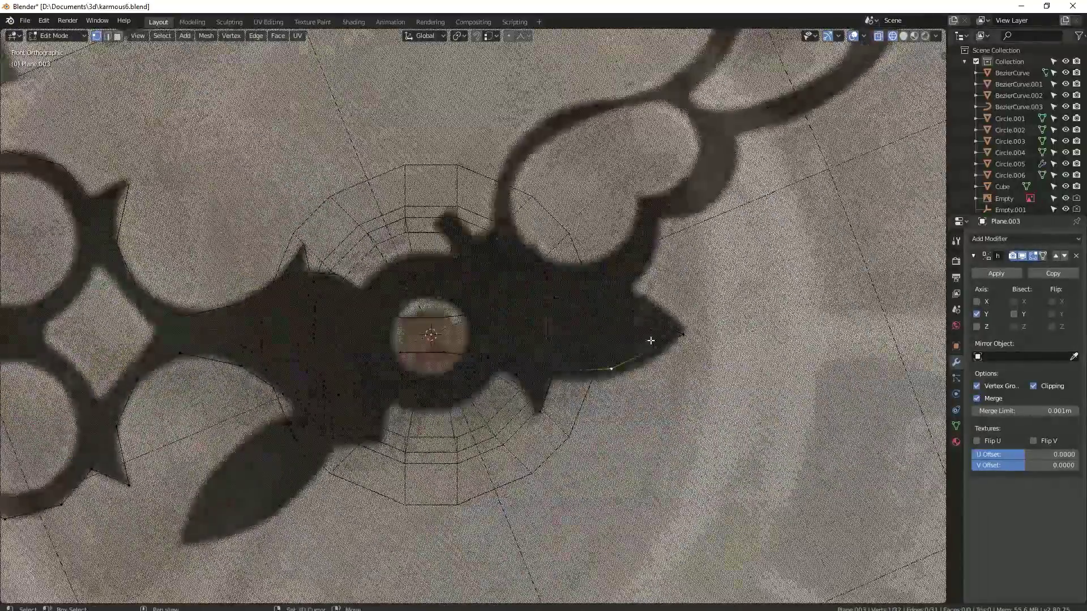
pyautogui.press('e')
pyautogui.press('z')
pyautogui.click(691, 327)
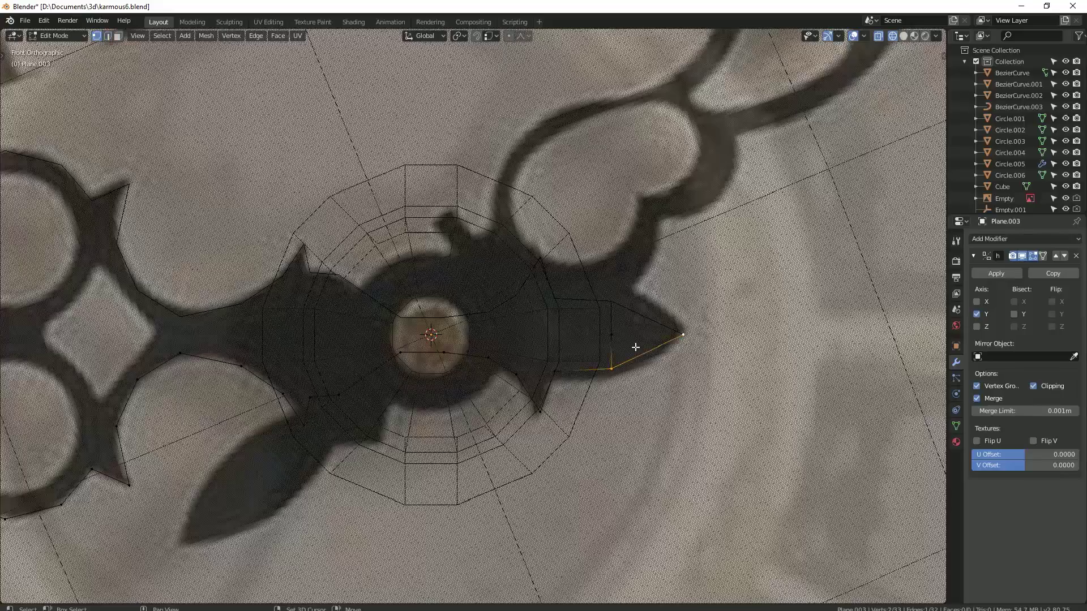
pyautogui.press('f')
pyautogui.scroll(2, 636, 347)
pyautogui.hotkey('alt', 'a')
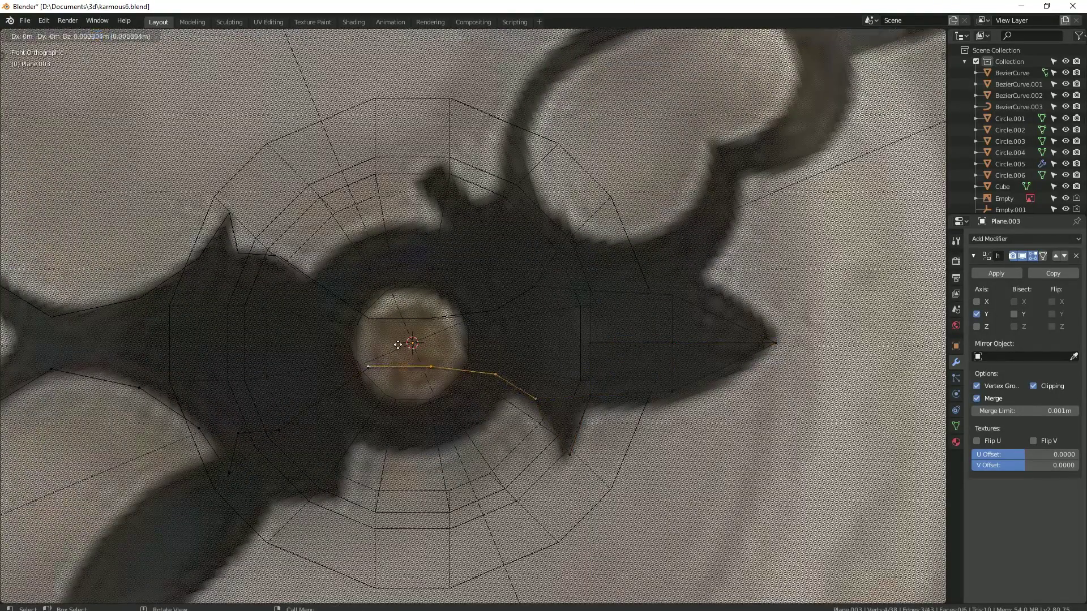
# Step: Continue the outline from the hand's central diamond down toward the lower ring
pyautogui.keyDown('shift'); pyautogui.moveTo(516, 377); pyautogui.dragTo(436, 431, button='middle'); pyautogui.keyUp('shift')
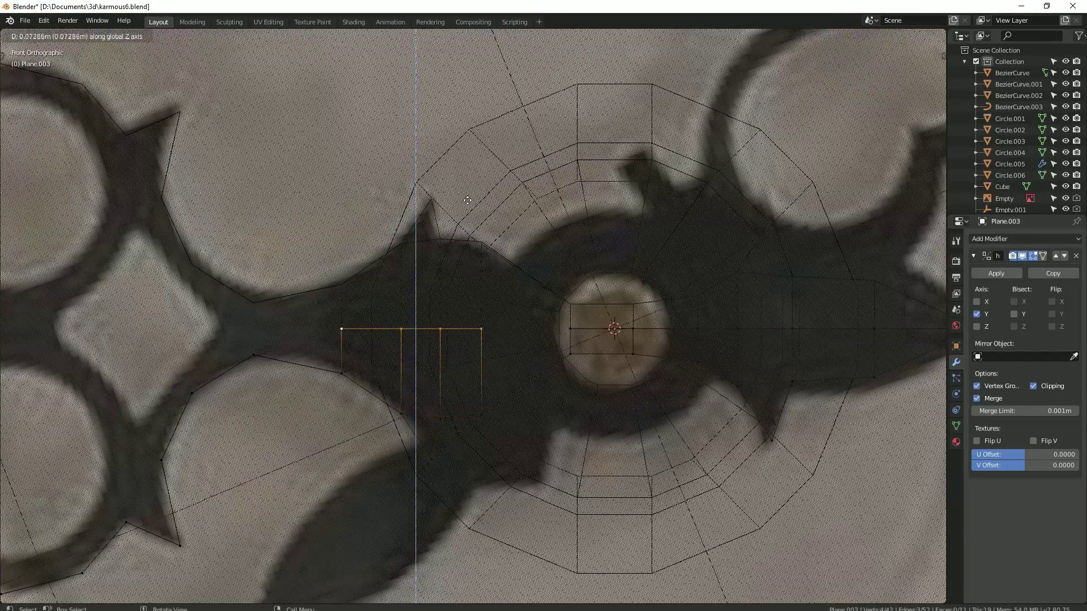
pyautogui.click(479, 381)
pyautogui.keyDown('shift'); pyautogui.moveTo(478, 381); pyautogui.dragTo(659, 379, button='middle'); pyautogui.keyUp('shift')
pyautogui.click(579, 357)
pyautogui.press('e')
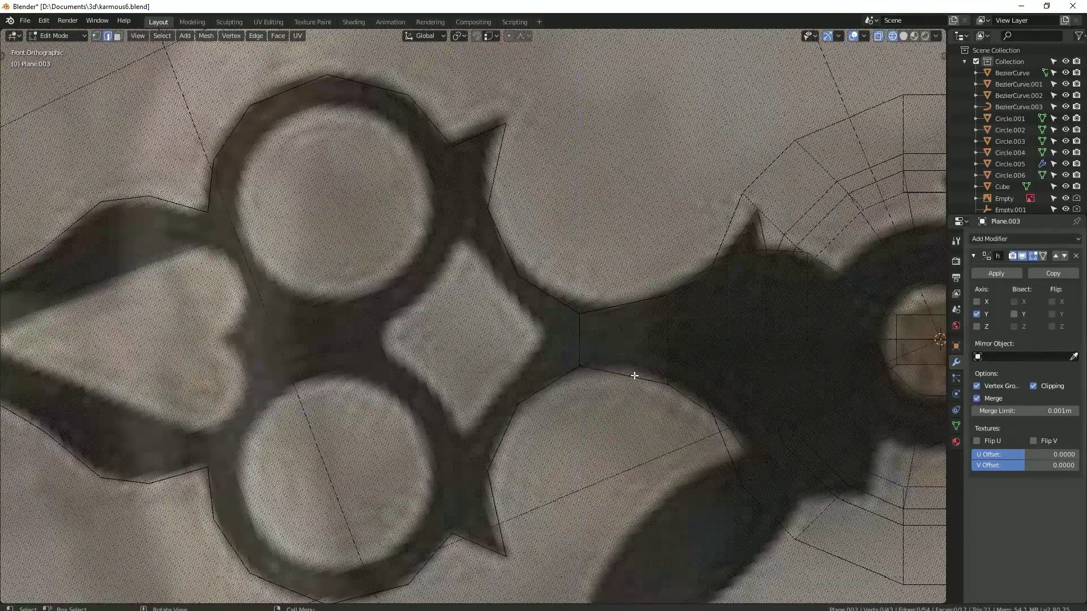
pyautogui.click(535, 327)
pyautogui.press('e')
pyautogui.click(488, 409)
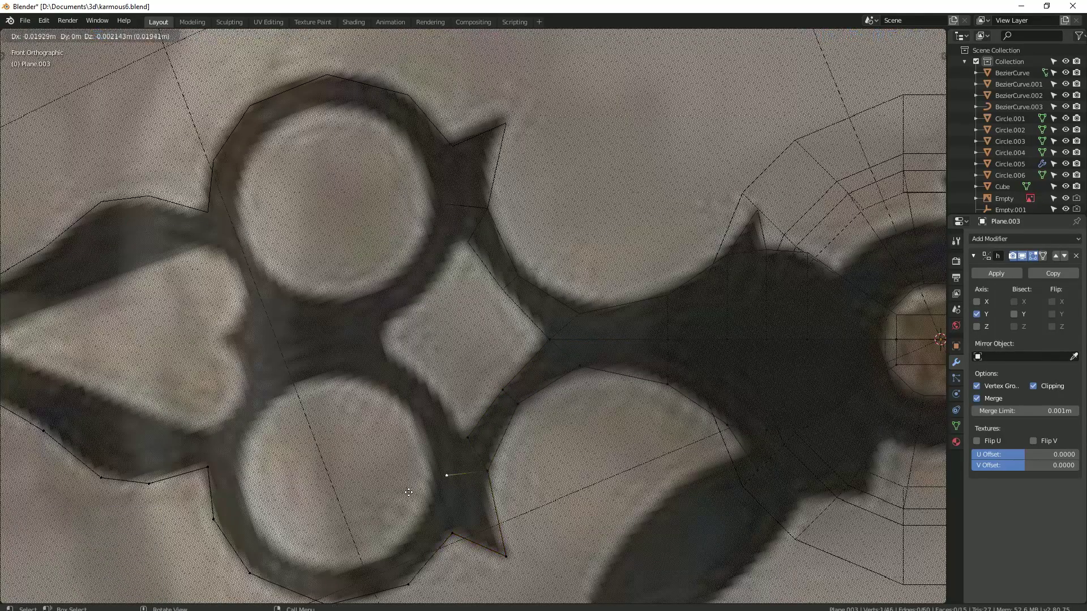
pyautogui.click(461, 440)
pyautogui.press('e')
pyautogui.click(422, 440)
# Step: Wrap the traced outline around the lower ring ornament up to its end vertex
pyautogui.click(475, 458)
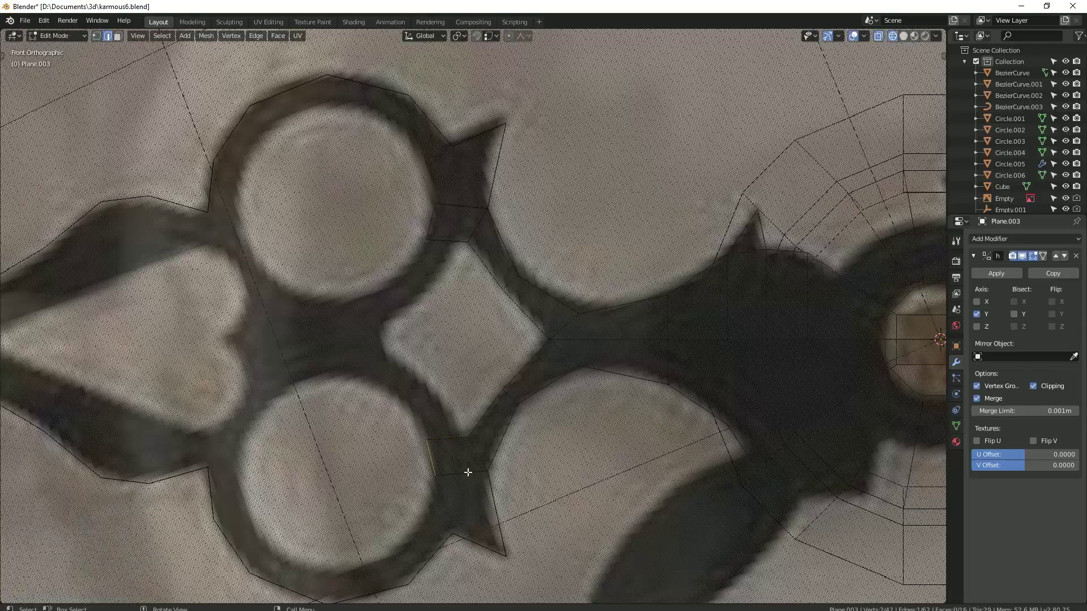
pyautogui.moveTo(450, 524)
pyautogui.keyDown('shift'); pyautogui.mouseDown(button='middle')
pyautogui.moveTo(490, 436)
pyautogui.moveTo(511, 417)
pyautogui.mouseUp(button='middle'); pyautogui.keyUp('shift')
pyautogui.press('e')
pyautogui.click(460, 464)
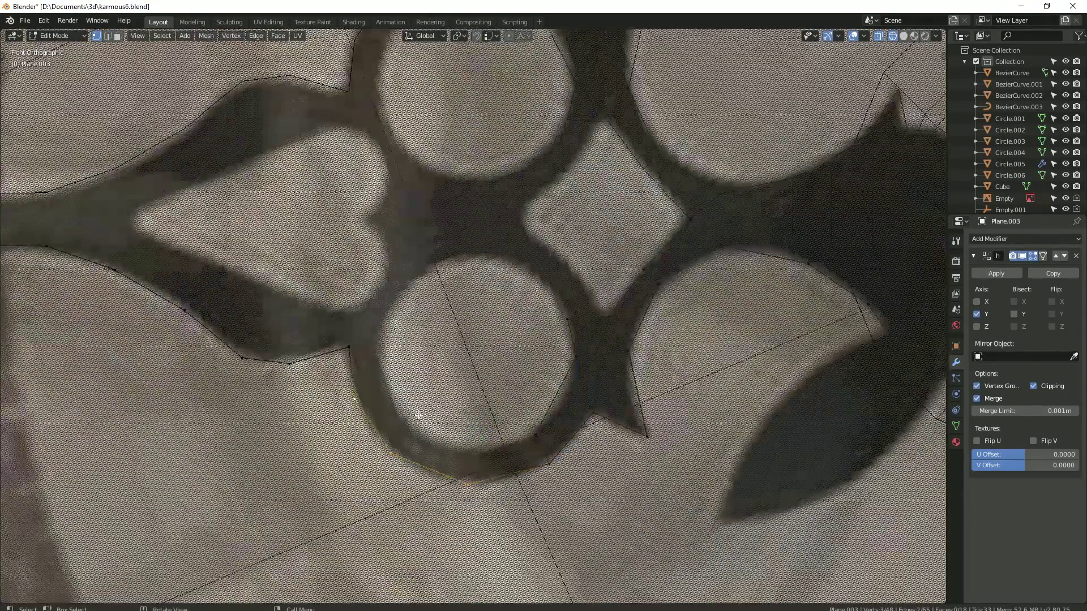
pyautogui.press('e')
pyautogui.click(419, 438)
pyautogui.moveTo(369, 376); pyautogui.dragTo(402, 397)
pyautogui.press('e')
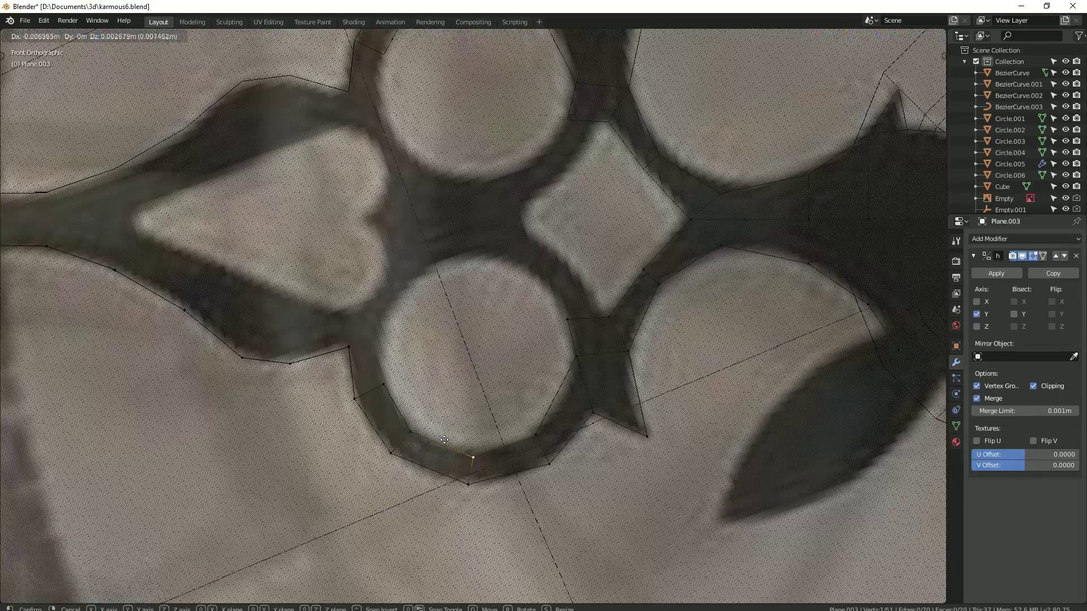
pyautogui.scroll(-2, 439, 412)
pyautogui.scroll(3, 453, 396)
# Step: Extrude a few more outline vertices along the lower ring's edge
pyautogui.scroll(2, 509, 340)
pyautogui.press('e')
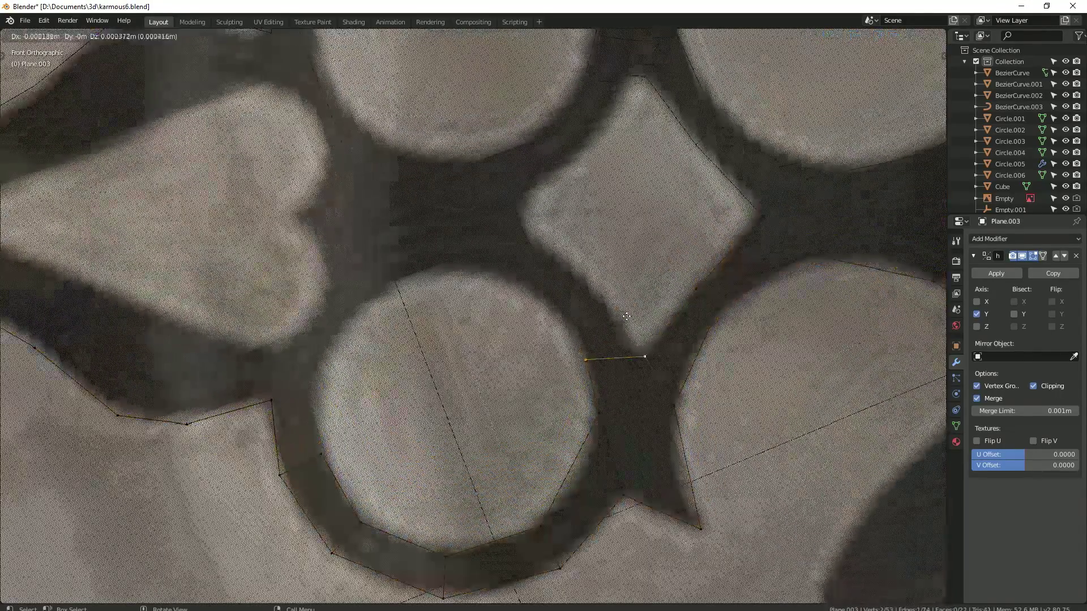
pyautogui.click(587, 252)
pyautogui.press('e')
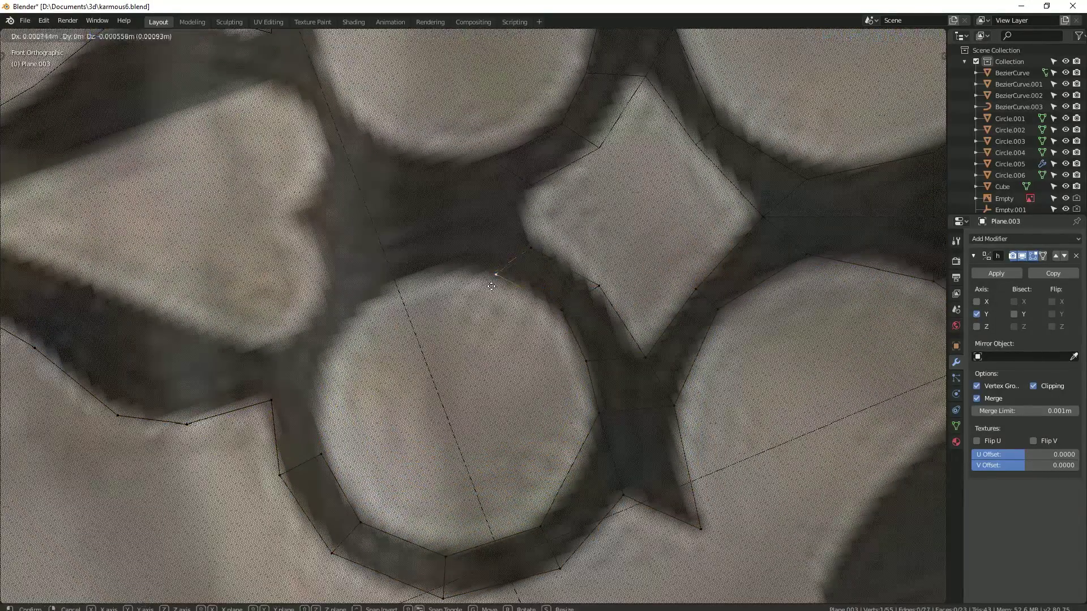
pyautogui.rightClick(511, 248)
pyautogui.click(493, 188)
pyautogui.scroll(-3, 498, 226)
pyautogui.scroll(3, 511, 277)
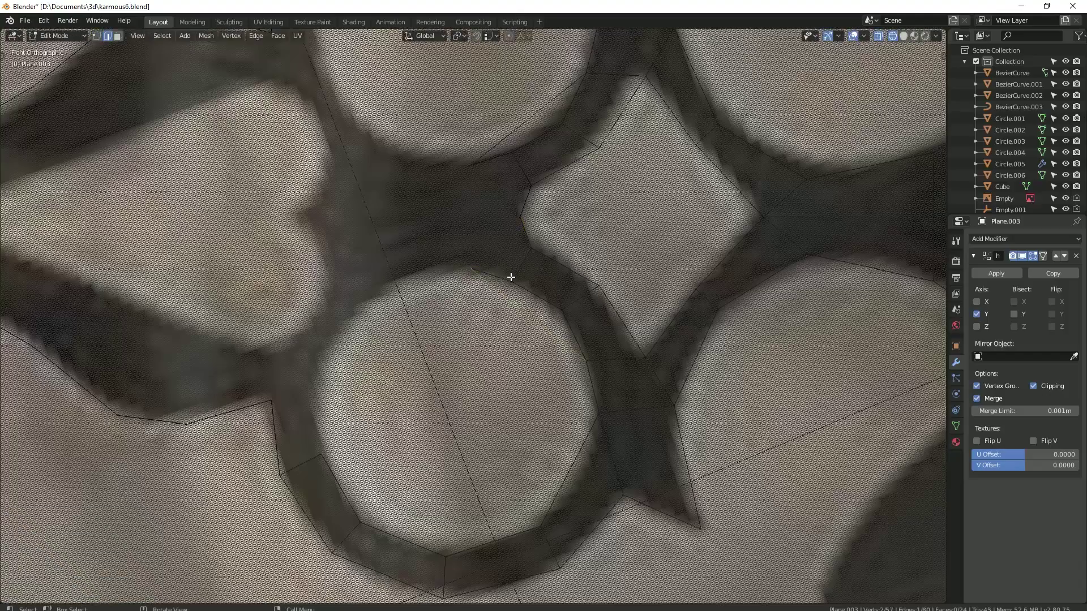
pyautogui.scroll(-5, 520, 267)
pyautogui.scroll(4, 660, 425)
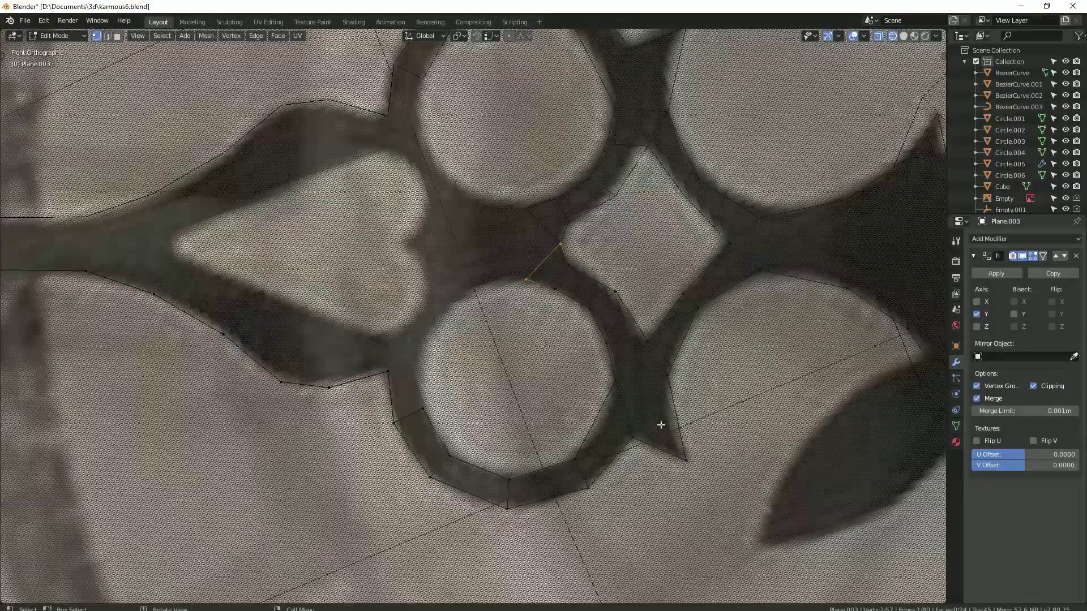
pyautogui.scroll(-4, 580, 411)
pyautogui.scroll(2, 569, 390)
pyautogui.scroll(2, 539, 270)
pyautogui.press('e')
pyautogui.click(487, 252)
pyautogui.press('e')
# Step: Reposition, bevel and vertex-slide the edge beside the lower ring to add an inner corner
pyautogui.keyDown('ctrl'); pyautogui.rightClick(434, 311); pyautogui.keyUp('ctrl')
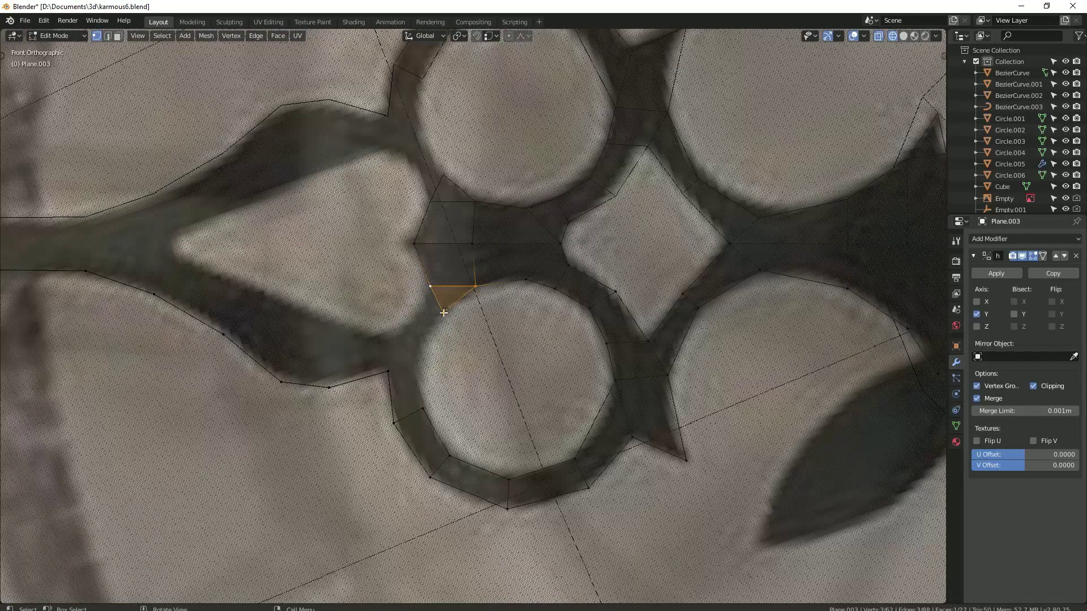
pyautogui.click(403, 360)
pyautogui.keyDown('ctrl'); pyautogui.rightClick(393, 381); pyautogui.keyUp('ctrl')
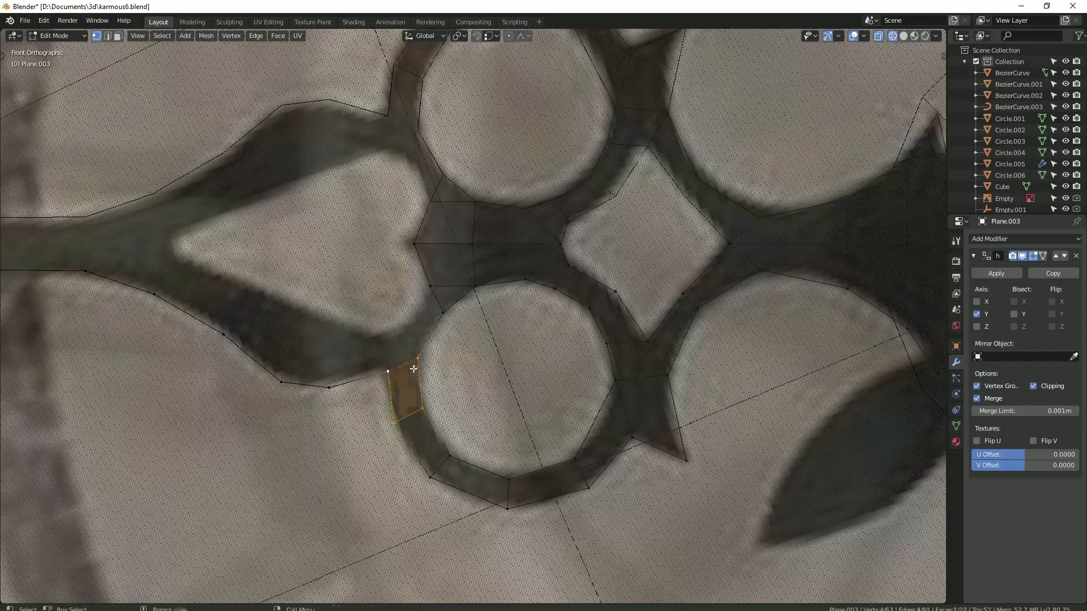
pyautogui.press('2')
pyautogui.keyDown('ctrl'); pyautogui.rightClick(437, 329); pyautogui.keyUp('ctrl')
pyautogui.press('g')
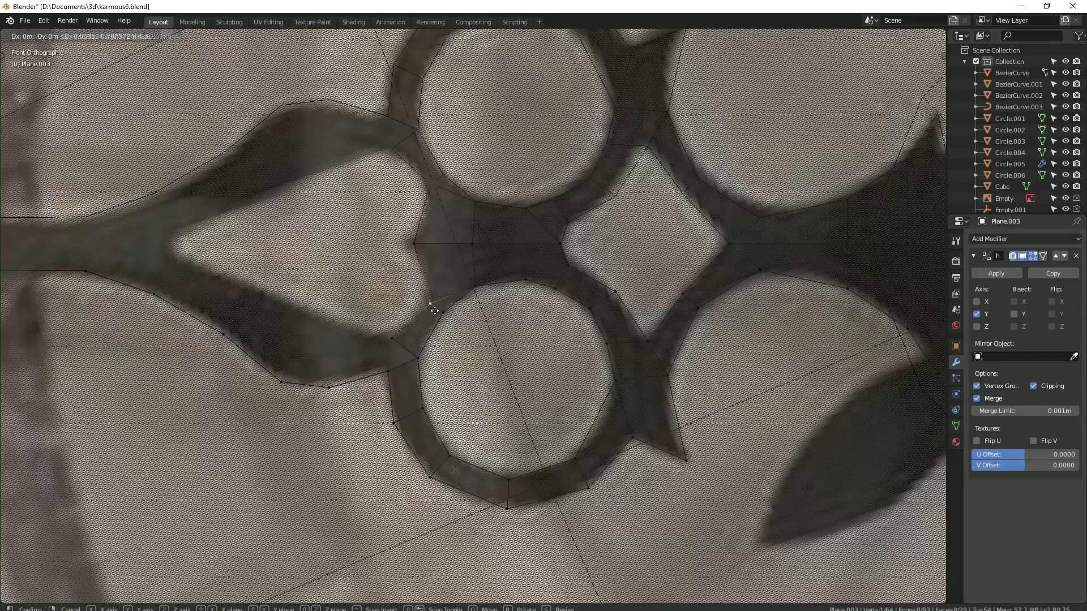
pyautogui.click(433, 305)
pyautogui.hotkey('ctrl', 'b')
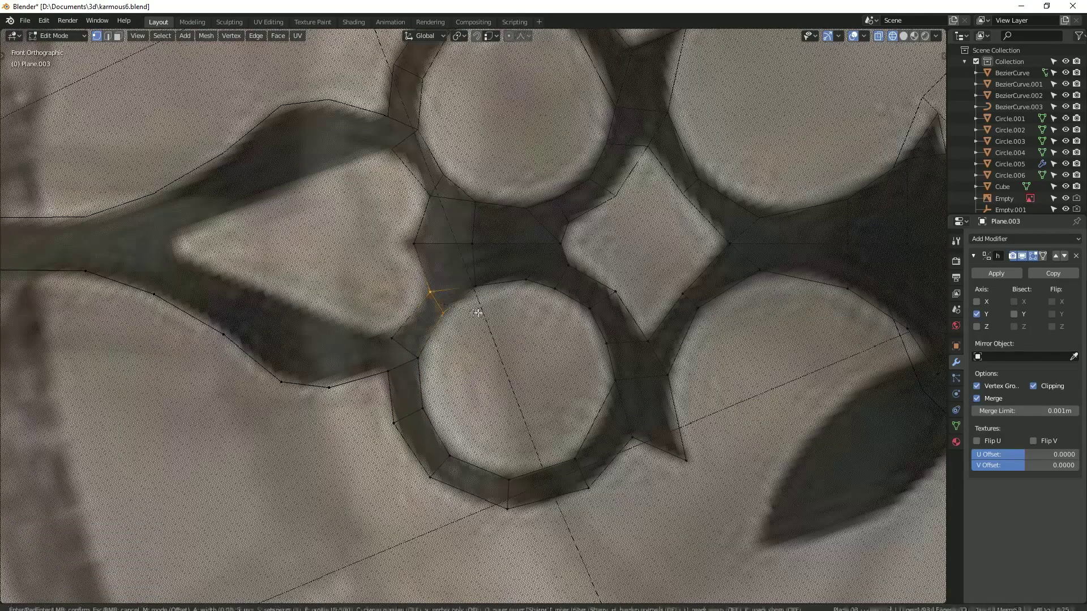
pyautogui.click(488, 311)
pyautogui.click(423, 322)
pyautogui.hotkey('shift', 'v')
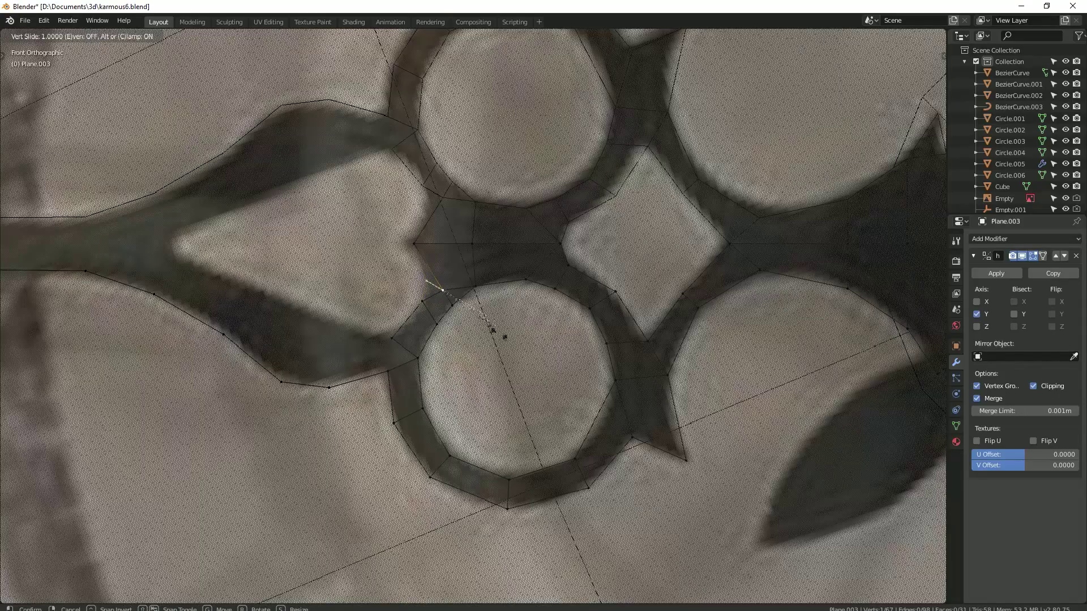
pyautogui.click(492, 330)
# Step: Select all and run Merge by Distance, merging a vertex onto its neighbour
pyautogui.rightClick(408, 347)
pyautogui.press('Escape')
pyautogui.press('a')
pyautogui.rightClick(345, 357)
pyautogui.click(418, 388)
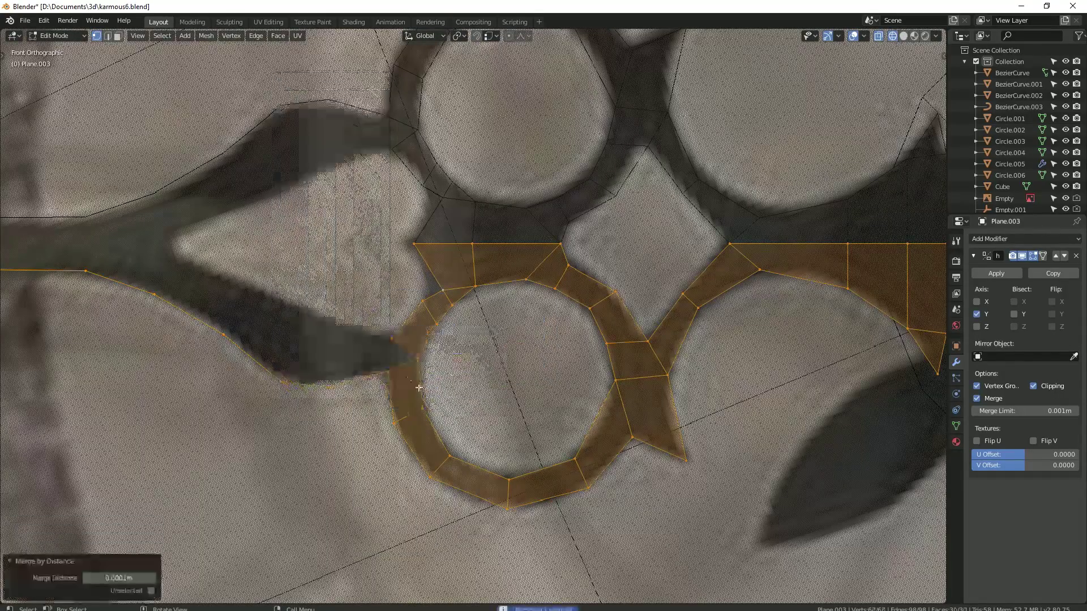
pyautogui.scroll(1, 418, 387)
pyautogui.moveTo(435, 291); pyautogui.dragTo(436, 292)
pyautogui.scroll(2, 396, 351)
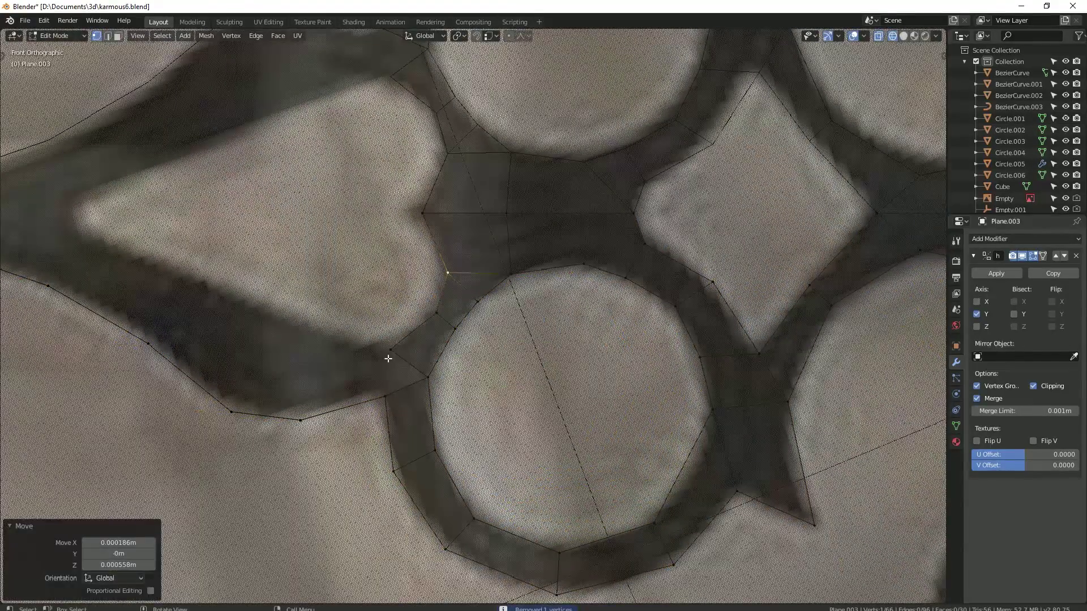
# Step: Fill a new face between the selected edges on the stem's lower outline
pyautogui.click(379, 402)
pyautogui.keyDown('ctrl'); pyautogui.hscroll(-3, 413, 384); pyautogui.keyUp('ctrl')
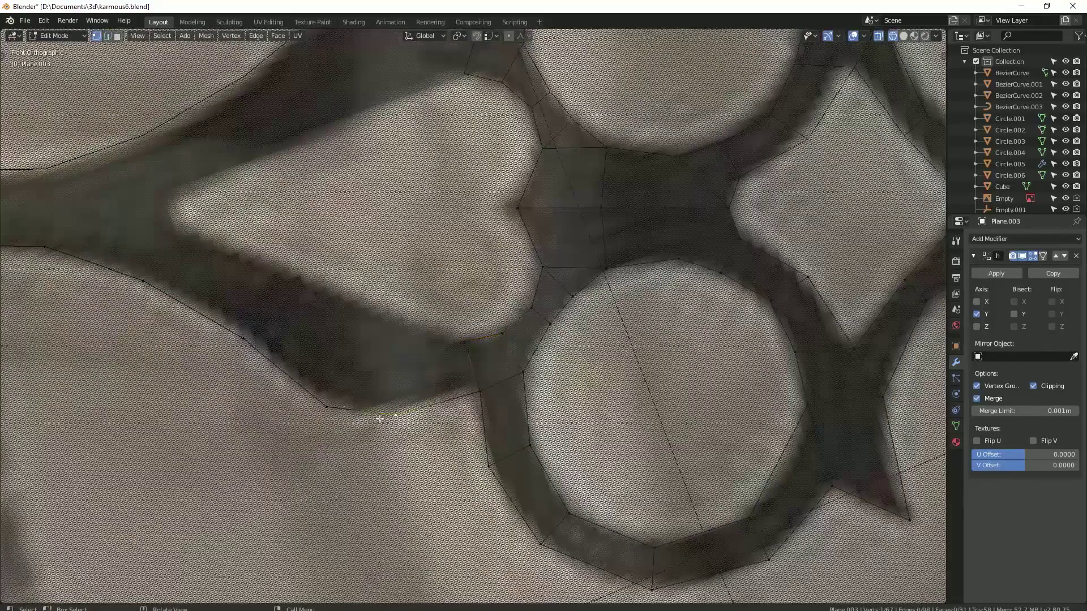
pyautogui.click(375, 272)
pyautogui.scroll(2, 453, 396)
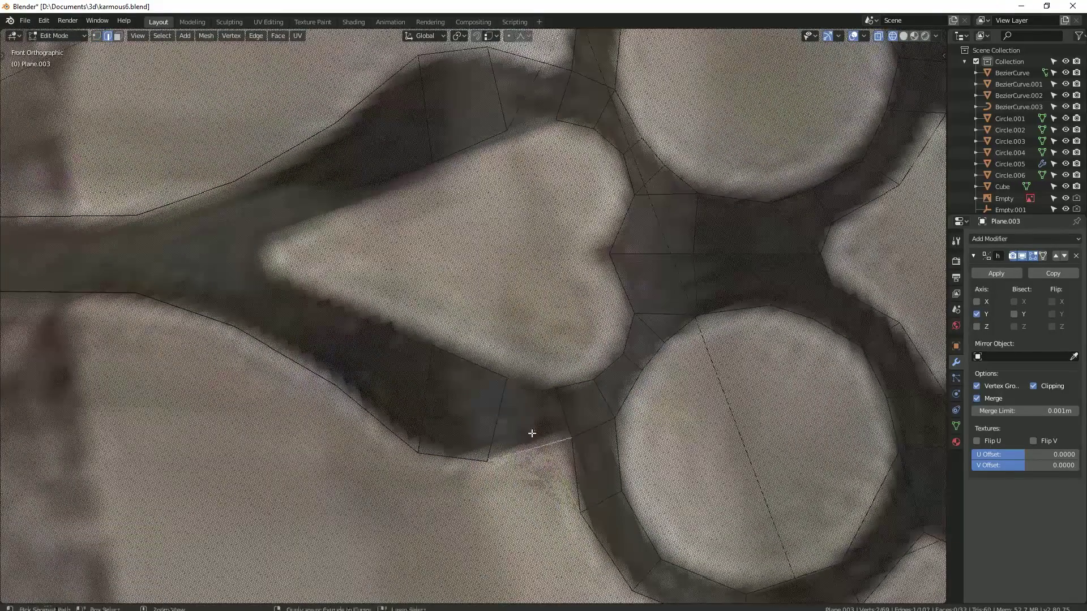
pyautogui.press('f')
pyautogui.press('1')
pyautogui.keyDown('ctrl'); pyautogui.hscroll(-3, 475, 453); pyautogui.keyUp('ctrl')
pyautogui.keyDown('shift'); pyautogui.scroll(2, 475, 452); pyautogui.keyUp('shift')
# Step: Fill the stem strip with faces and return to Object Mode
pyautogui.click(468, 473)
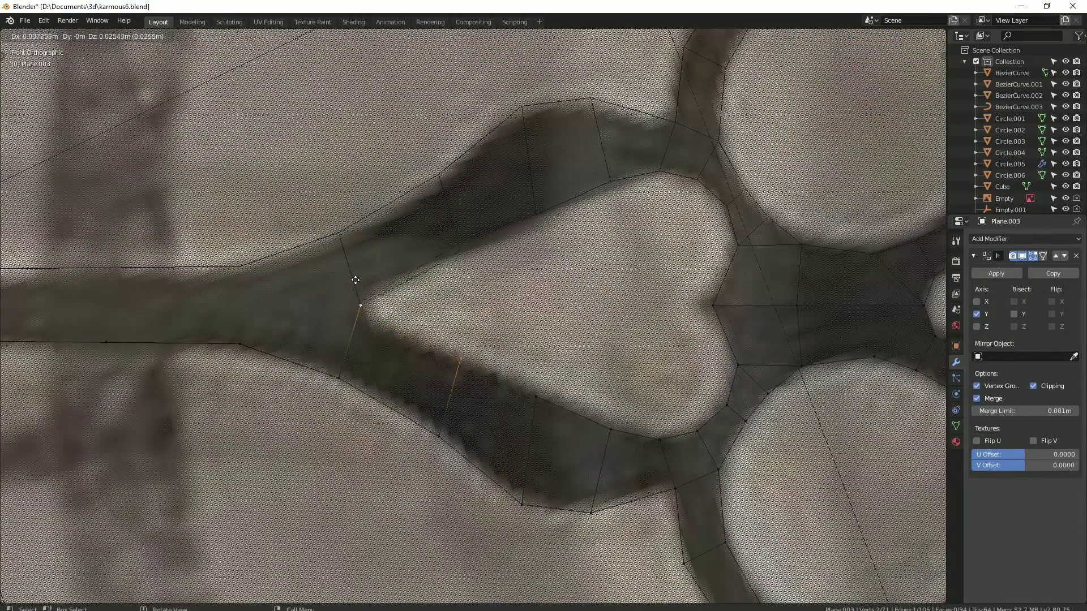
pyautogui.click(355, 279)
pyautogui.scroll(-2, 425, 376)
pyautogui.scroll(3, 400, 400)
pyautogui.keyDown('ctrl'); pyautogui.hscroll(3, 400, 400); pyautogui.keyUp('ctrl')
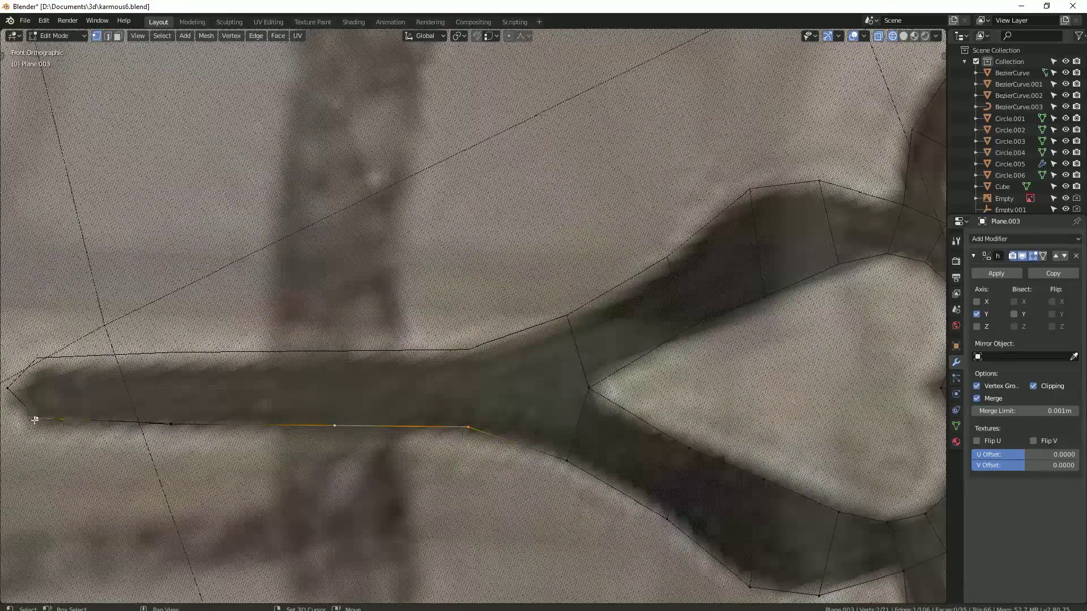
pyautogui.press('f')
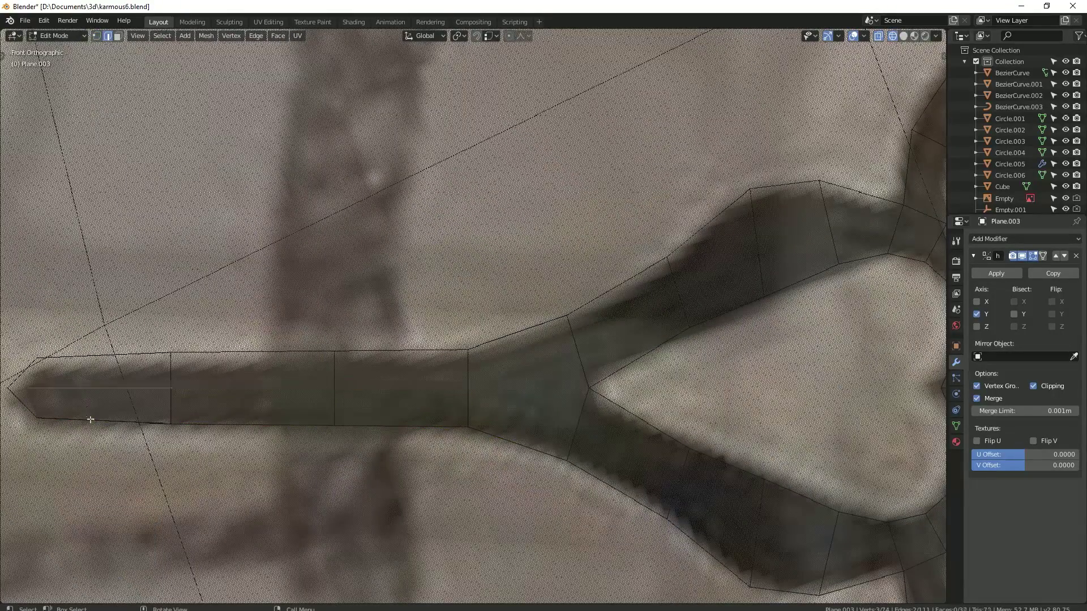
pyautogui.press('Tab')
pyautogui.moveTo(519, 444)
pyautogui.mouseDown(button='middle')
pyautogui.moveTo(548, 466)
pyautogui.moveTo(518, 485)
pyautogui.moveTo(535, 462)
pyautogui.moveTo(473, 468)
pyautogui.mouseUp(button='middle')
# Step: In front view, extrude the whole ornament along Y about 0.00406 m for thickness
pyautogui.press('Tab')
pyautogui.press('KP_1')
pyautogui.scroll(-2, 533, 461)
pyautogui.press('a')
pyautogui.hotkey('shift', 'd')
pyautogui.press('y')
pyautogui.scroll(3, 512, 458)
pyautogui.press('g')
pyautogui.press('y')
pyautogui.rightClick(371, 478)
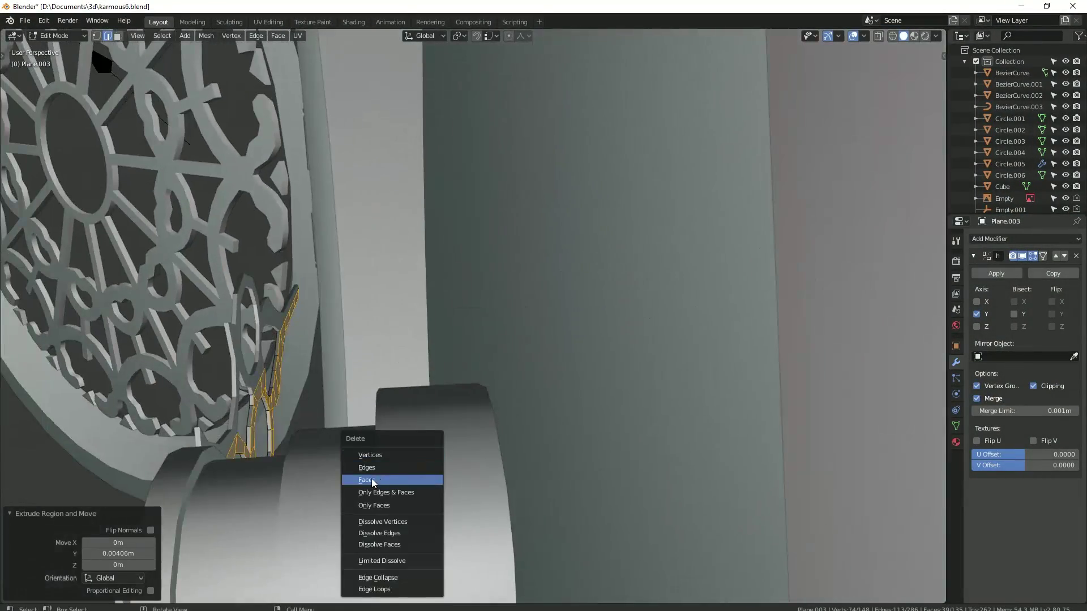
pyautogui.press('Escape')
pyautogui.press('Tab')
# Step: Apply HardOps Ssharpen to the ornament, deselect it, and orbit around the watch
pyautogui.moveTo(371, 477)
pyautogui.mouseDown(button='middle')
pyautogui.moveTo(397, 375)
pyautogui.moveTo(573, 382)
pyautogui.mouseUp(button='middle')
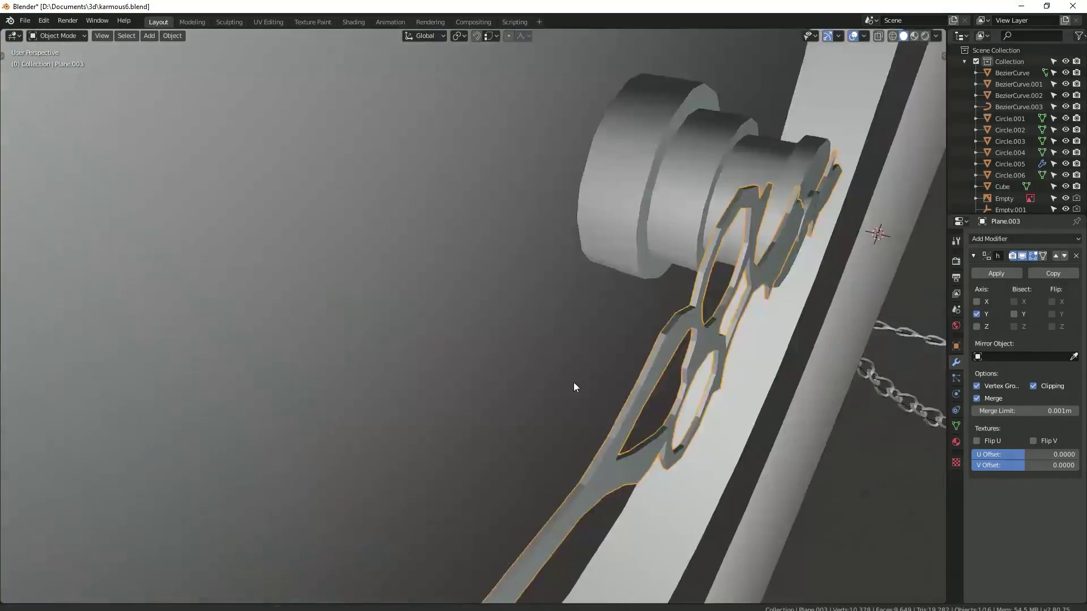
pyautogui.press('q')
pyautogui.click(465, 381)
pyautogui.hotkey('alt', 'a')
pyautogui.moveTo(465, 381)
pyautogui.mouseDown(button='middle')
pyautogui.moveTo(396, 402)
pyautogui.moveTo(467, 393)
pyautogui.moveTo(484, 428)
pyautogui.moveTo(487, 172)
pyautogui.moveTo(456, 345)
pyautogui.mouseUp(button='middle')
pyautogui.scroll(-3, 430, 385)
pyautogui.moveTo(406, 423)
pyautogui.mouseDown(button='middle')
pyautogui.moveTo(364, 400)
pyautogui.moveTo(523, 374)
pyautogui.moveTo(484, 341)
pyautogui.moveTo(457, 345)
pyautogui.moveTo(448, 362)
pyautogui.mouseUp(button='middle')
pyautogui.scroll(5, 364, 400)
# Step: Rotate the Empty.002 clock-face reference 38.6° around the chosen pivot
pyautogui.scroll(4, 440, 375)
pyautogui.click(440, 375)
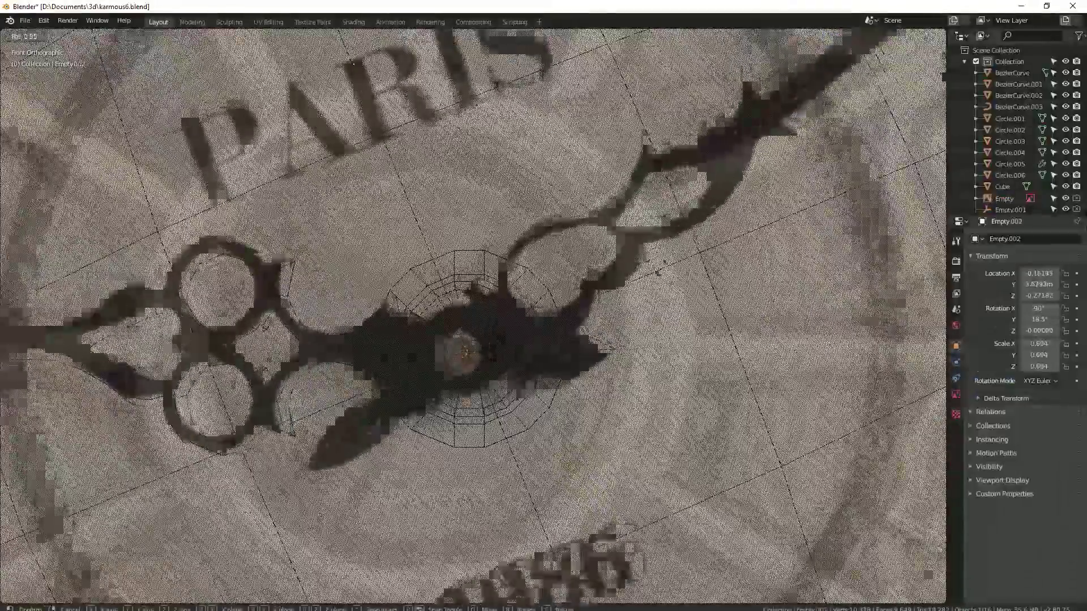
pyautogui.moveTo(662, 254); pyautogui.dragTo(509, 447, button='middle')
pyautogui.scroll(3, 475, 416)
pyautogui.press('.')
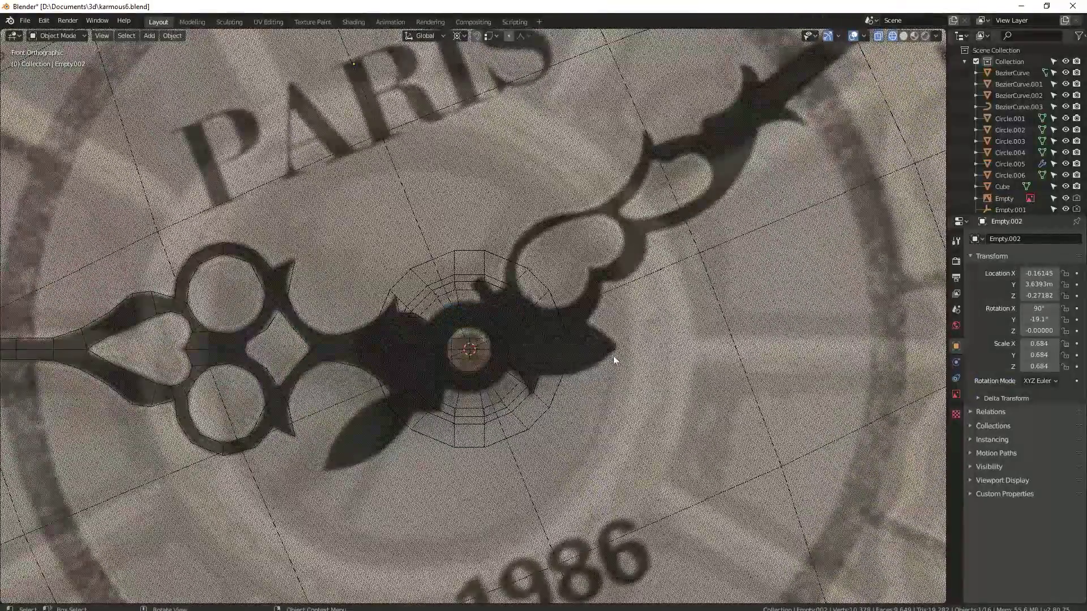
pyautogui.press('r')
pyautogui.click(643, 505)
pyautogui.keyDown('shift'); pyautogui.moveTo(647, 510); pyautogui.dragTo(651, 417, button='middle'); pyautogui.keyUp('shift')
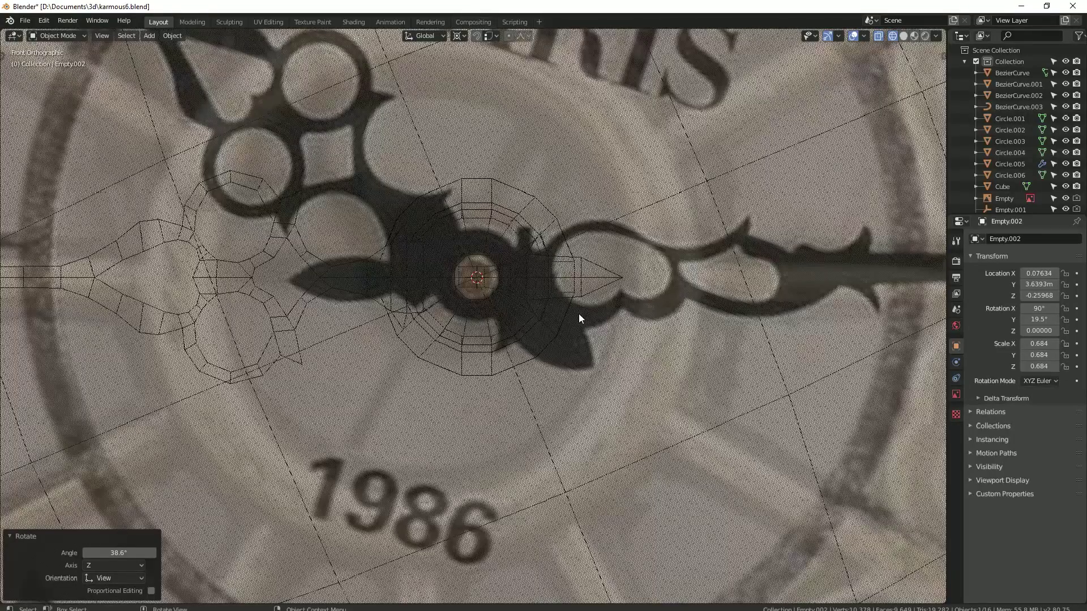
# Step: Toggle X-ray on, make two selections in the viewport, then toggle X-ray off
pyautogui.hotkey('alt', 'z')
pyautogui.click(543, 164)
pyautogui.click(538, 237)
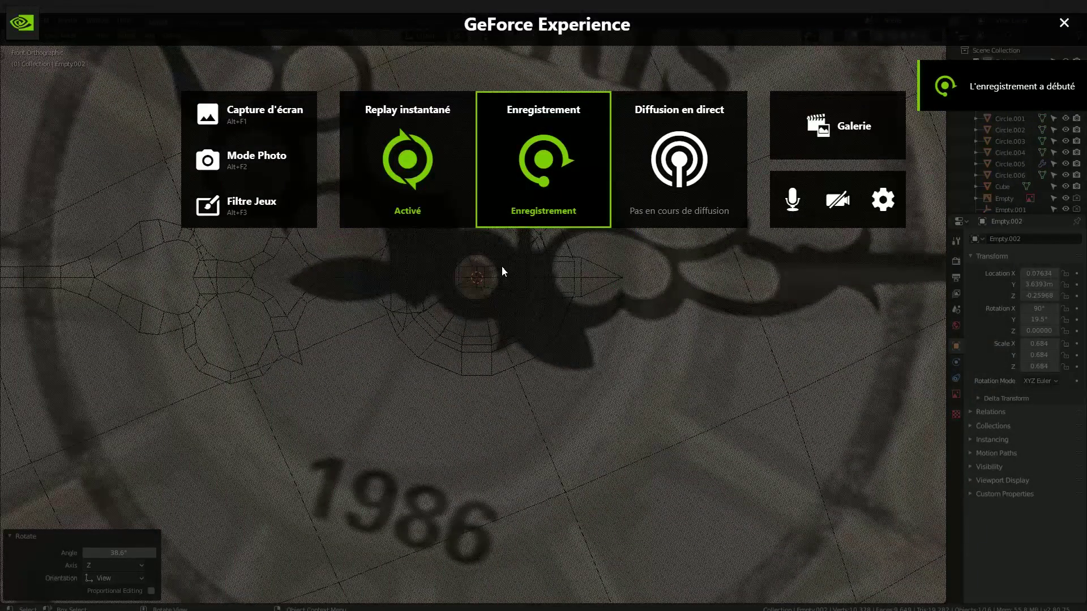
pyautogui.hotkey('alt', 'z')
pyautogui.scroll(2, 509, 225)
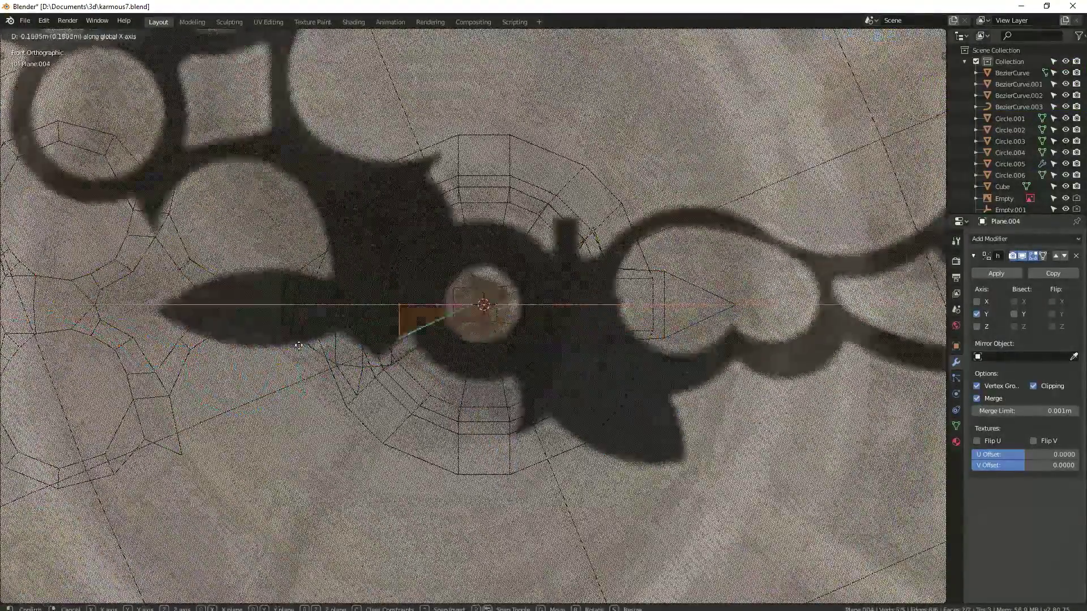
# Step: Extrude the leaf-tip vertex and fill a triangular face at the hand's tip
pyautogui.click(291, 309)
pyautogui.click(162, 308)
pyautogui.press('e')
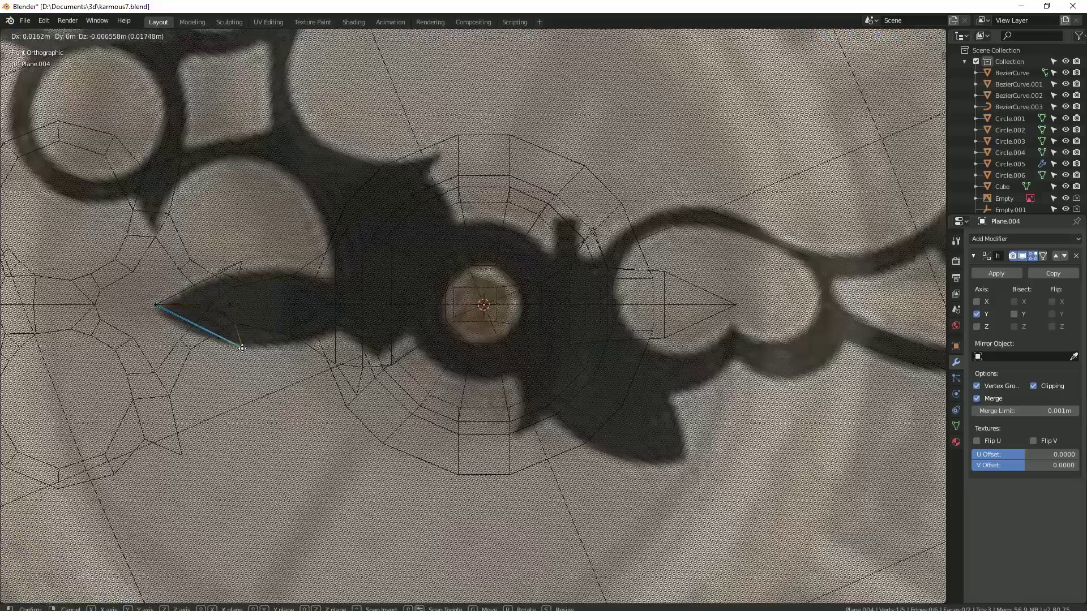
pyautogui.click(225, 350)
pyautogui.press('f')
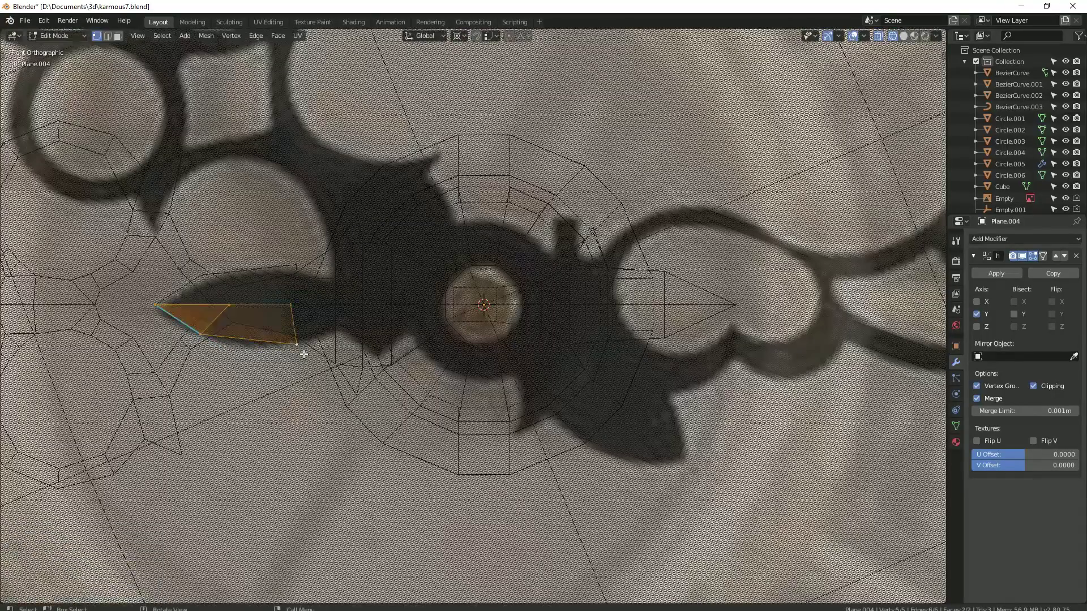
# Step: Reposition a leaf-tip vertex onto the reference outline
pyautogui.scroll(3, 300, 362)
pyautogui.rightClick(296, 314)
pyautogui.click(296, 314)
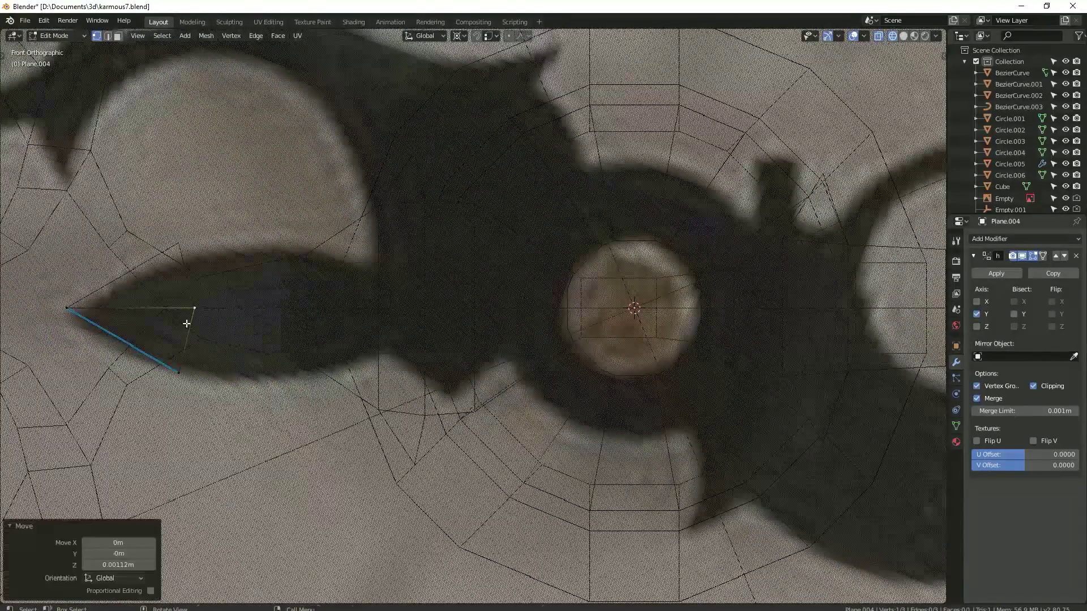
pyautogui.press('g')
pyautogui.click(90, 325)
# Step: Nudge the reference image's empty Empty.002 to align it with the hand
pyautogui.press('Tab')
pyautogui.click(247, 221)
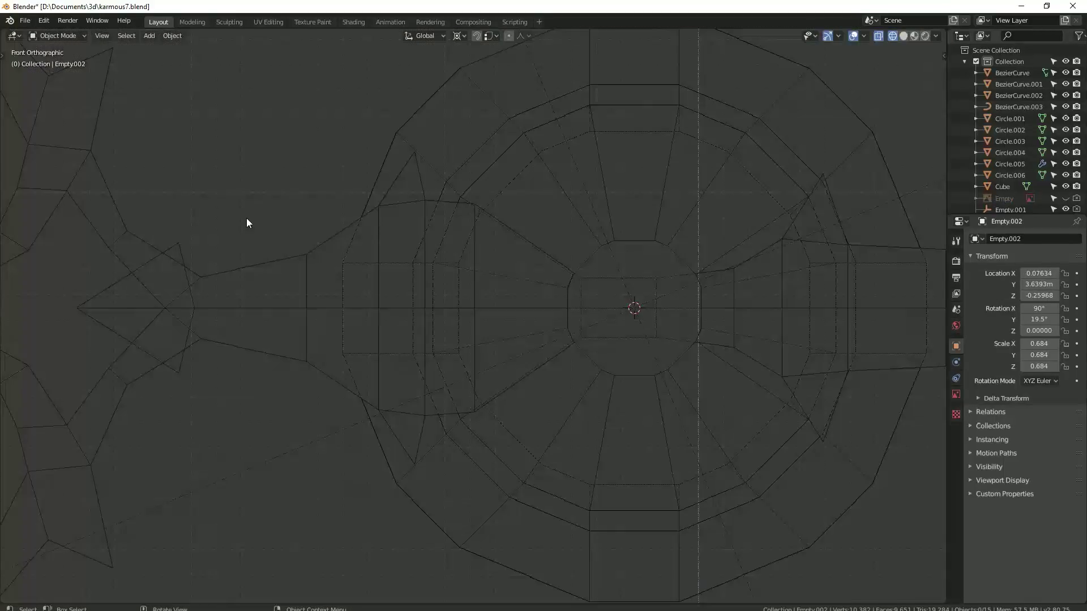
pyautogui.press('g')
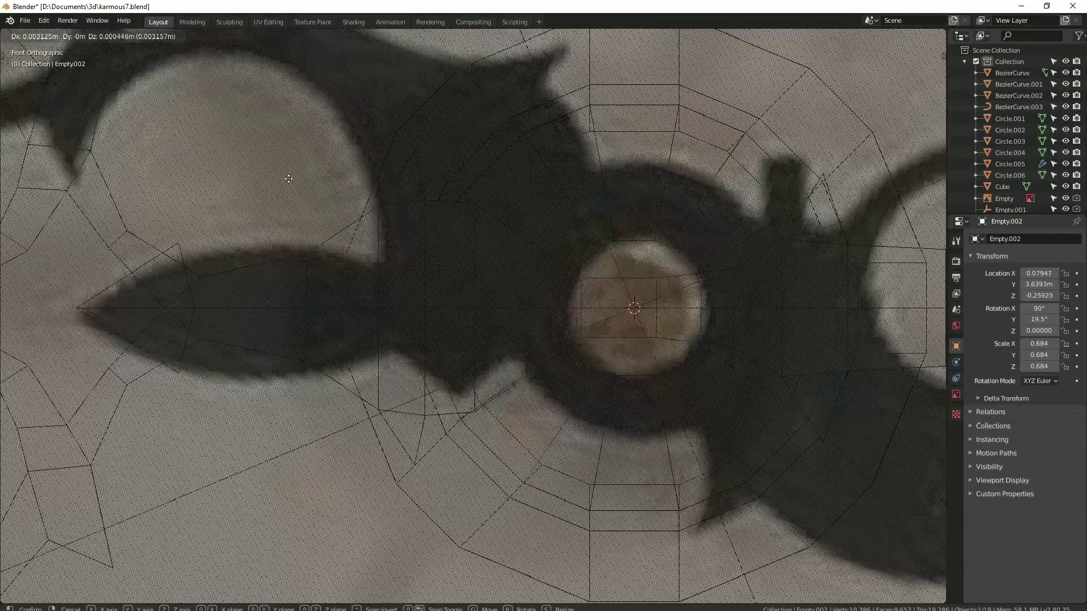
pyautogui.press('Escape')
pyautogui.click(183, 372)
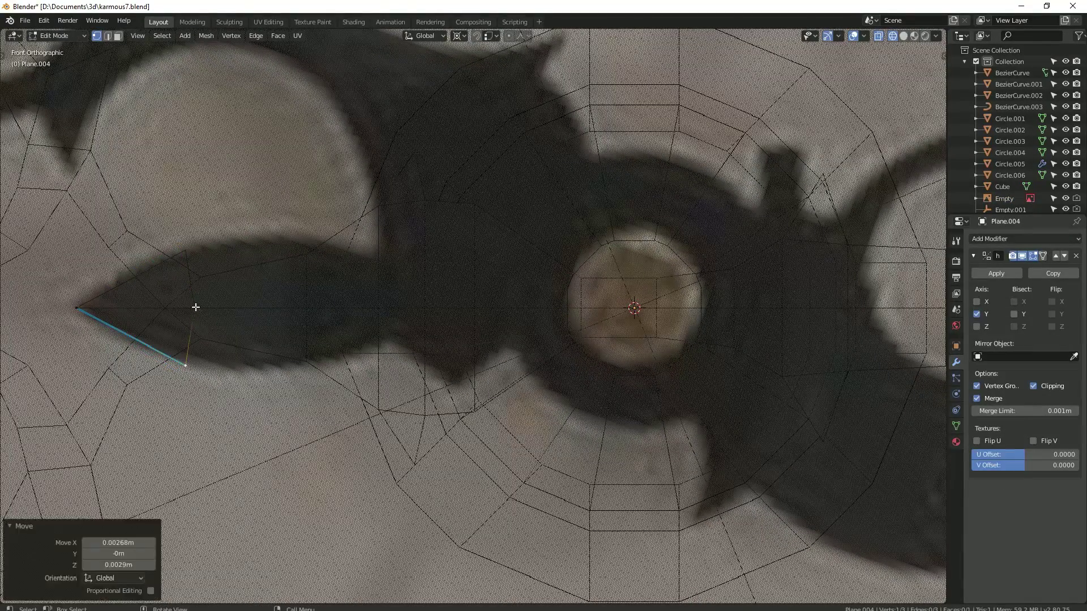
# Step: Extrude an edge strip along X past the central hub
pyautogui.click(295, 354)
pyautogui.press('e')
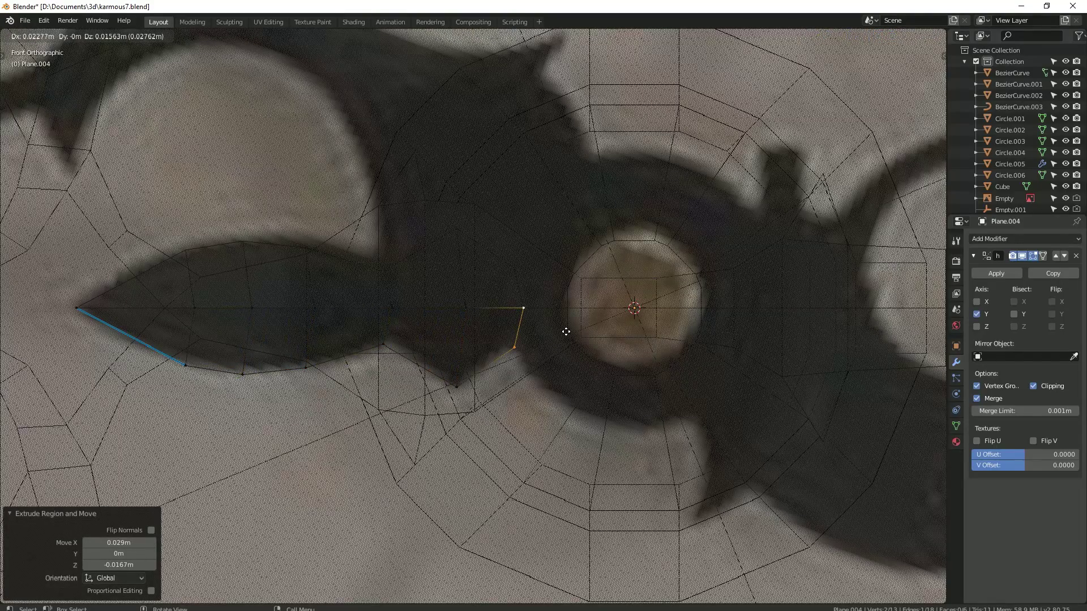
pyautogui.click(727, 354)
pyautogui.scroll(-3, 529, 328)
pyautogui.scroll(-3, 418, 307)
pyautogui.scroll(-2, 420, 309)
pyautogui.scroll(10, 438, 319)
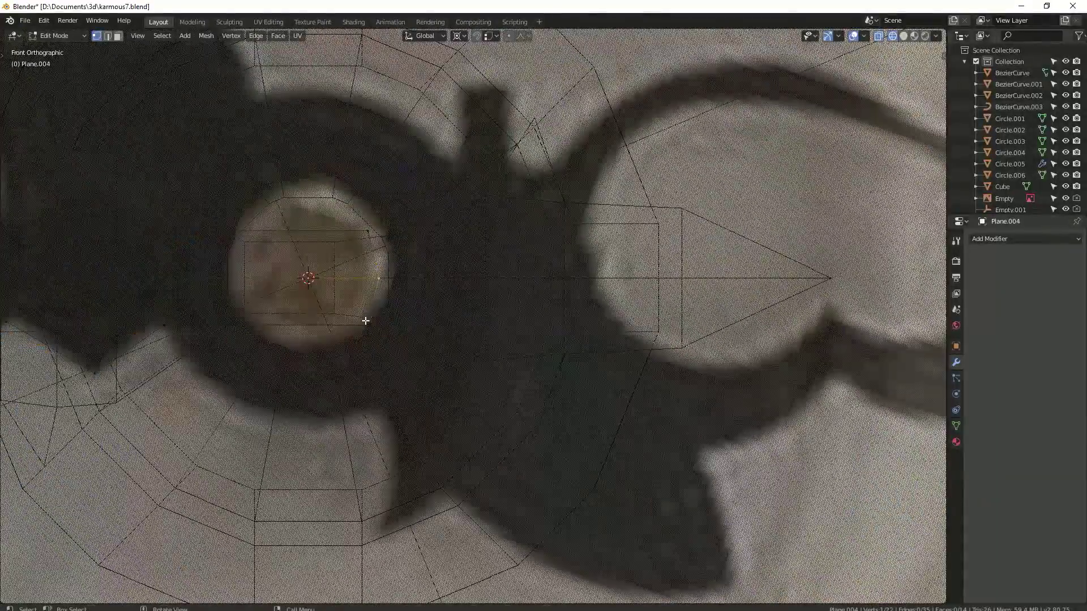
# Step: Extrude the edge strip rightward along X, keeping Global transform orientation
pyautogui.scroll(-2, 367, 340)
pyautogui.scroll(-2, 340, 328)
pyautogui.scroll(-5, 320, 298)
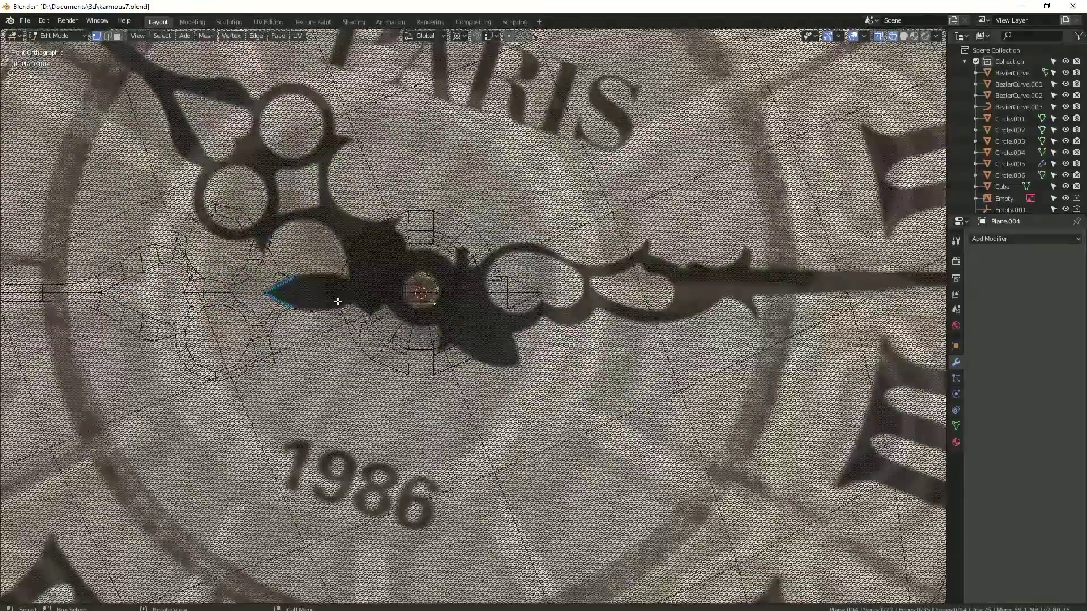
pyautogui.scroll(4, 347, 302)
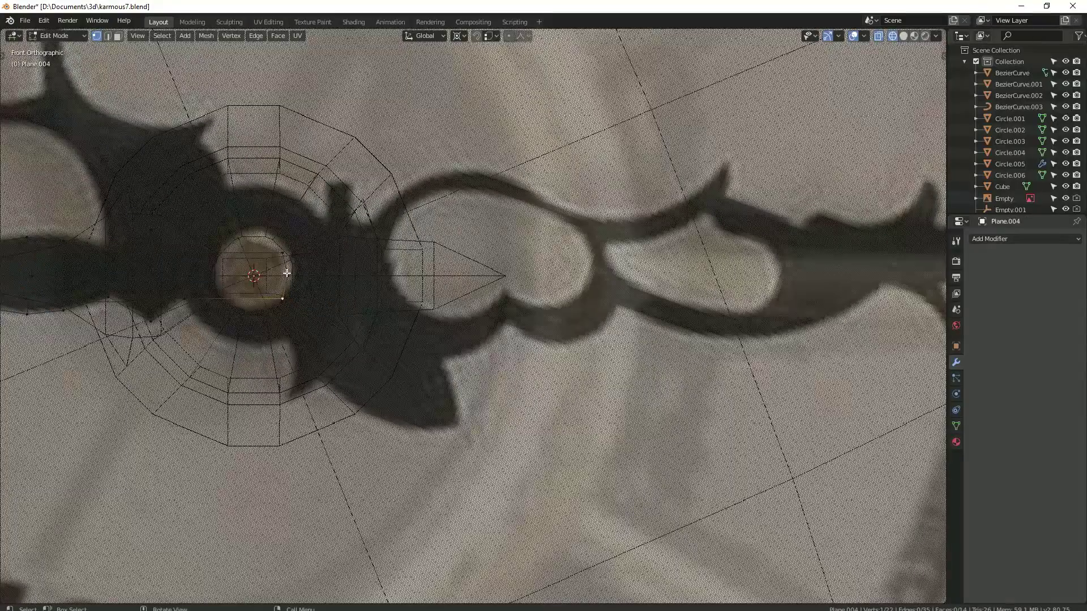
pyautogui.press('e')
pyautogui.press('x')
pyautogui.click(440, 274)
pyautogui.press(',')
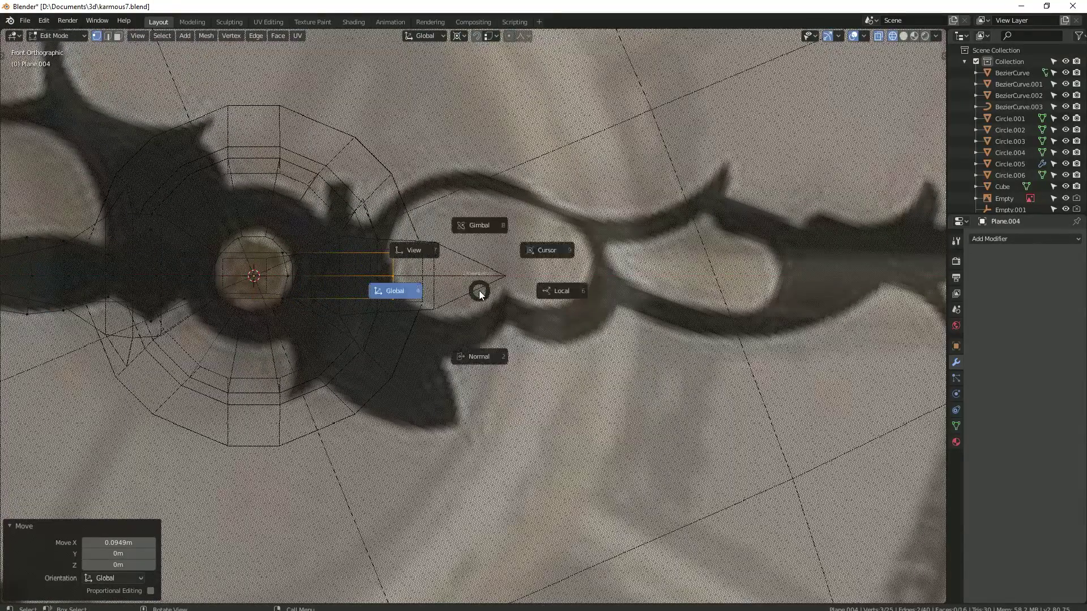
pyautogui.click(395, 300)
# Step: Shift the edges along X and flatten the band's right-end vertices into a vertical line
pyautogui.scroll(3, 394, 300)
pyautogui.press('g')
pyautogui.press('x')
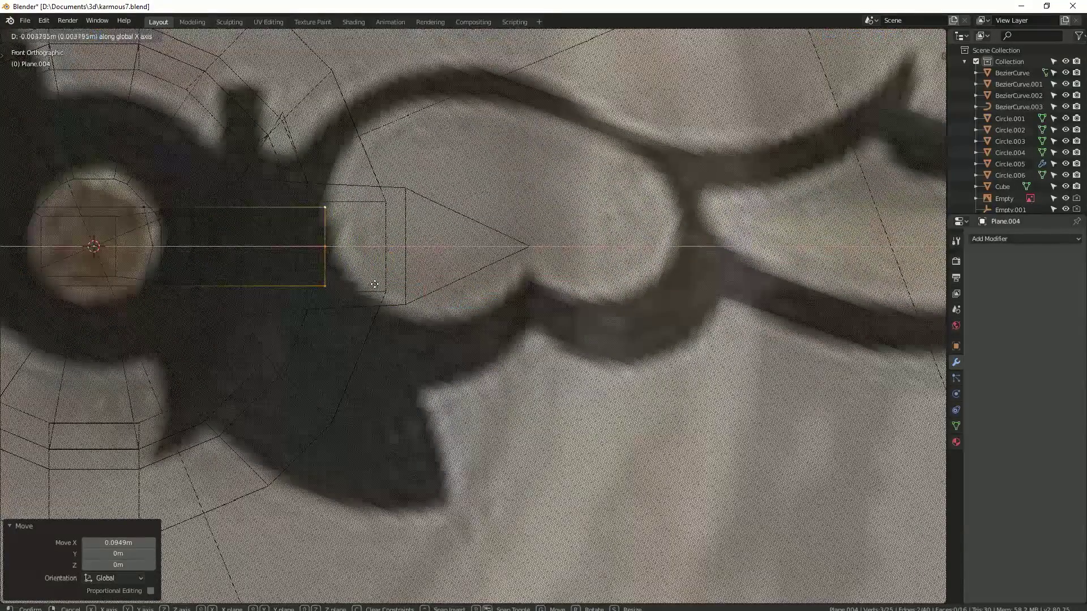
pyautogui.click(346, 283)
pyautogui.scroll(-1, 345, 283)
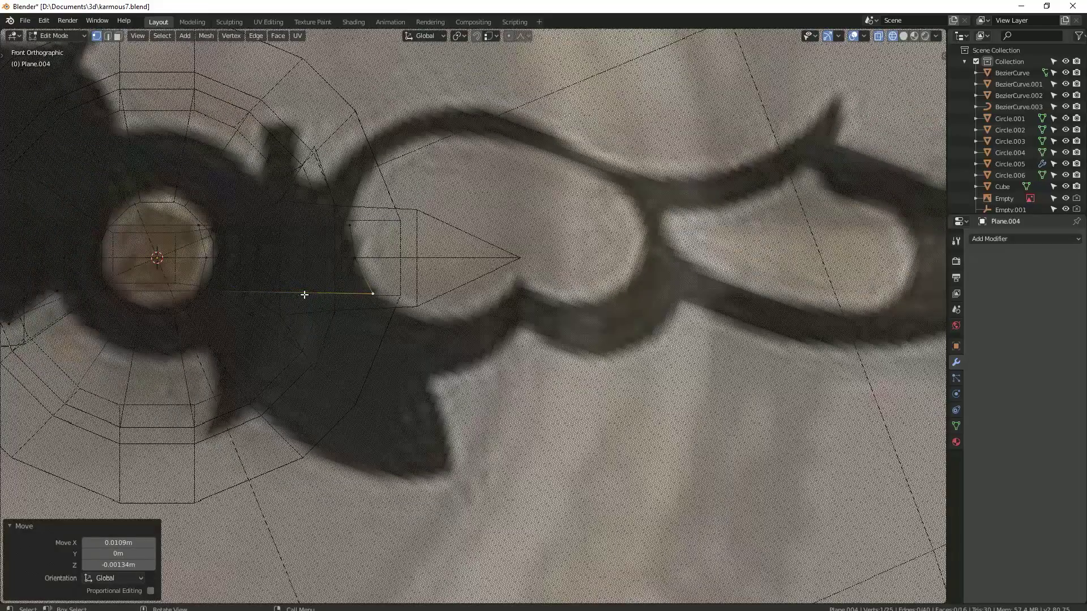
pyautogui.press('a')
pyautogui.click(350, 252)
pyautogui.press('s')
pyautogui.press('x')
pyautogui.press('0')
pyautogui.press('Return')
# Step: Move the end vertices along X and place the upper and lower vertices on the outline
pyautogui.press('g')
pyautogui.press('x')
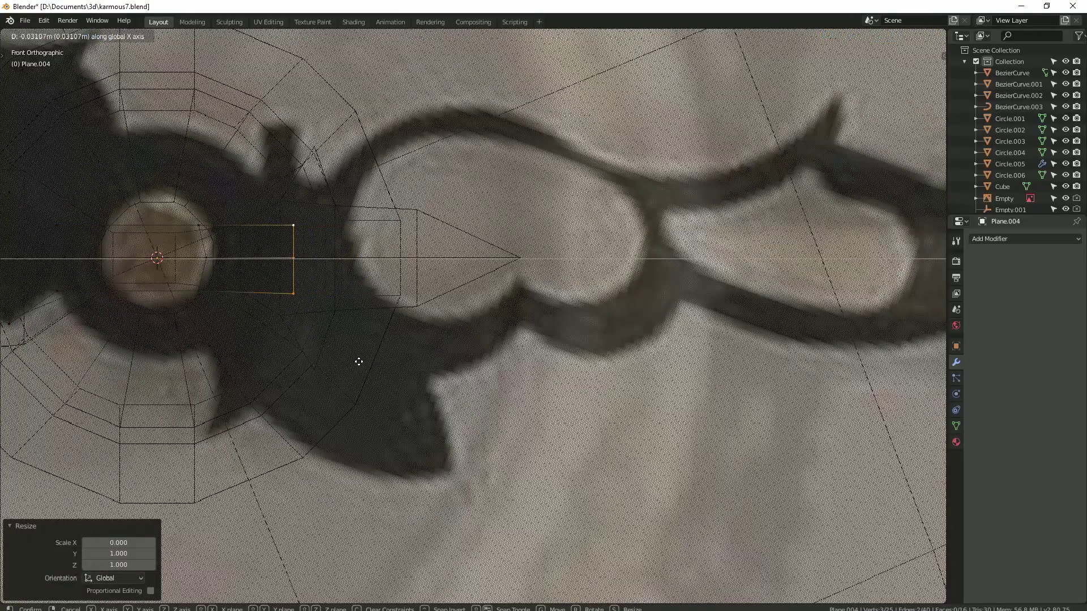
pyautogui.click(250, 238)
pyautogui.press('g')
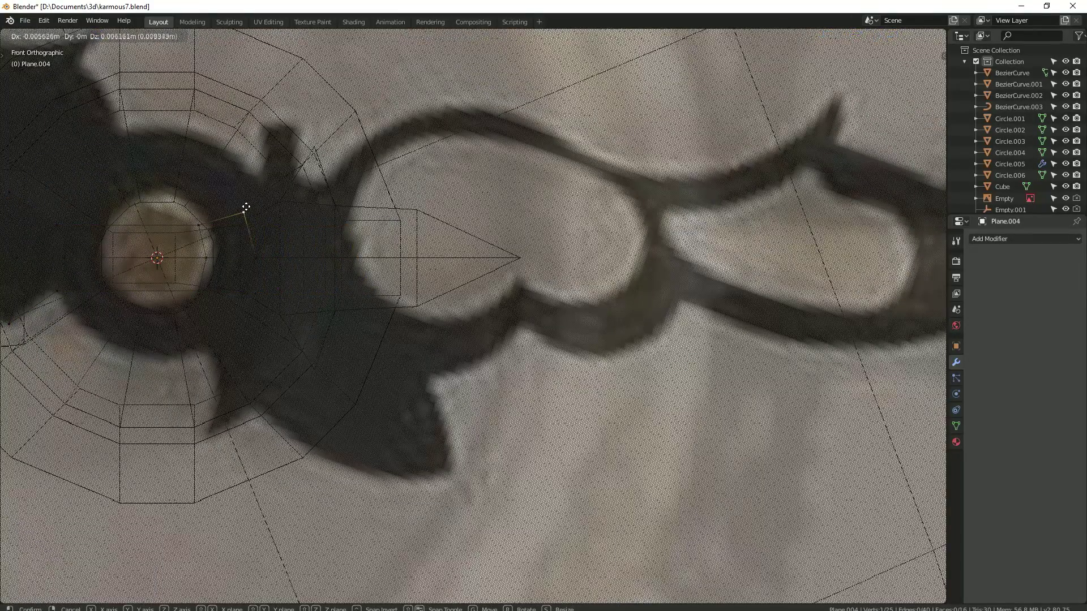
pyautogui.click(246, 207)
pyautogui.press('g')
pyautogui.click(266, 314)
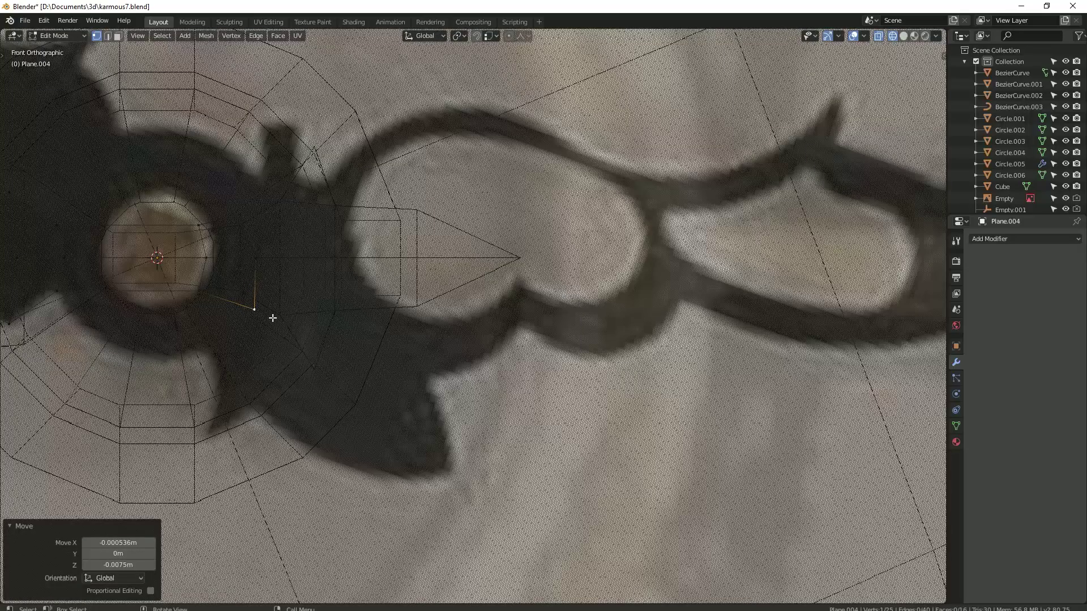
# Step: Extrude a chain of vertices tracing the outline around the square notch
pyautogui.click(372, 361)
pyautogui.press('e')
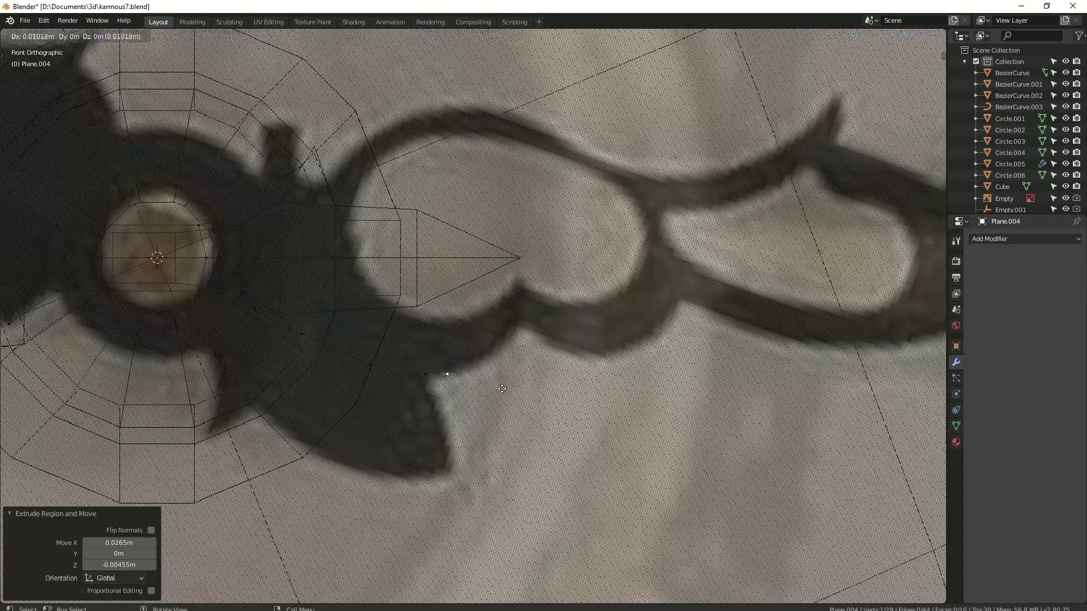
pyautogui.click(541, 372)
pyautogui.press('e')
pyautogui.click(560, 341)
pyautogui.press('e')
pyautogui.click(512, 304)
pyautogui.press('e')
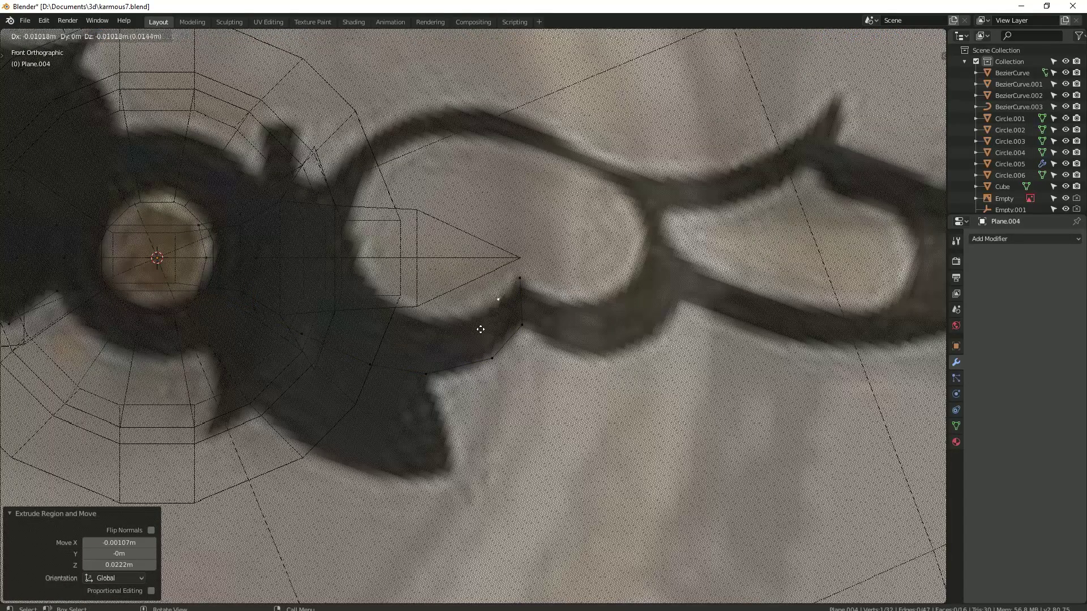
pyautogui.rightClick(449, 346)
pyautogui.click(511, 312)
# Step: Extrude vertices along the ornament edge and fill a face beside it
pyautogui.press('e')
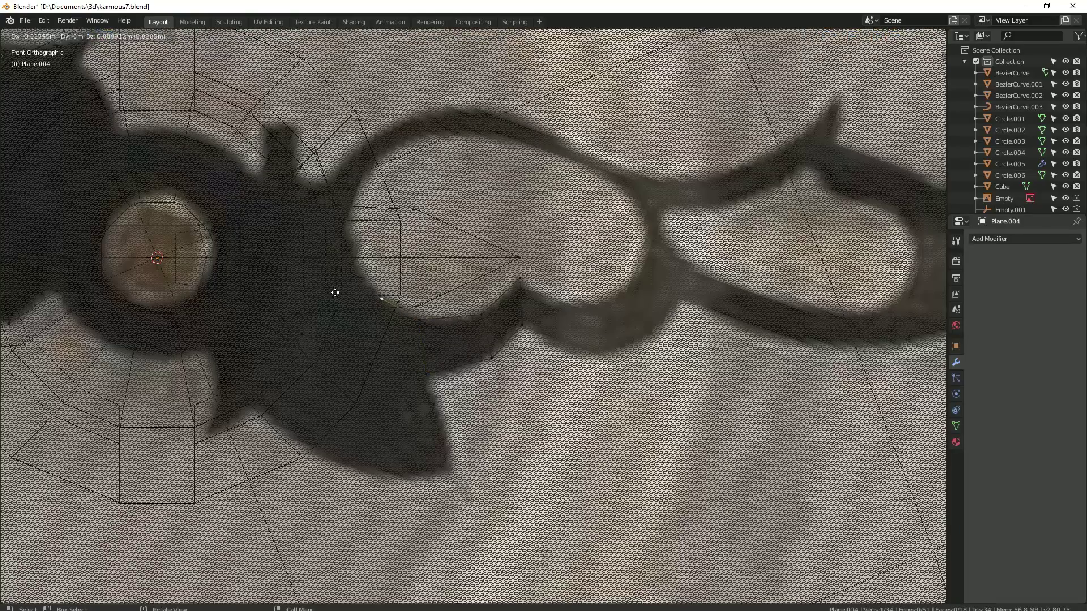
pyautogui.click(297, 242)
pyautogui.scroll(2, 247, 294)
pyautogui.press('f')
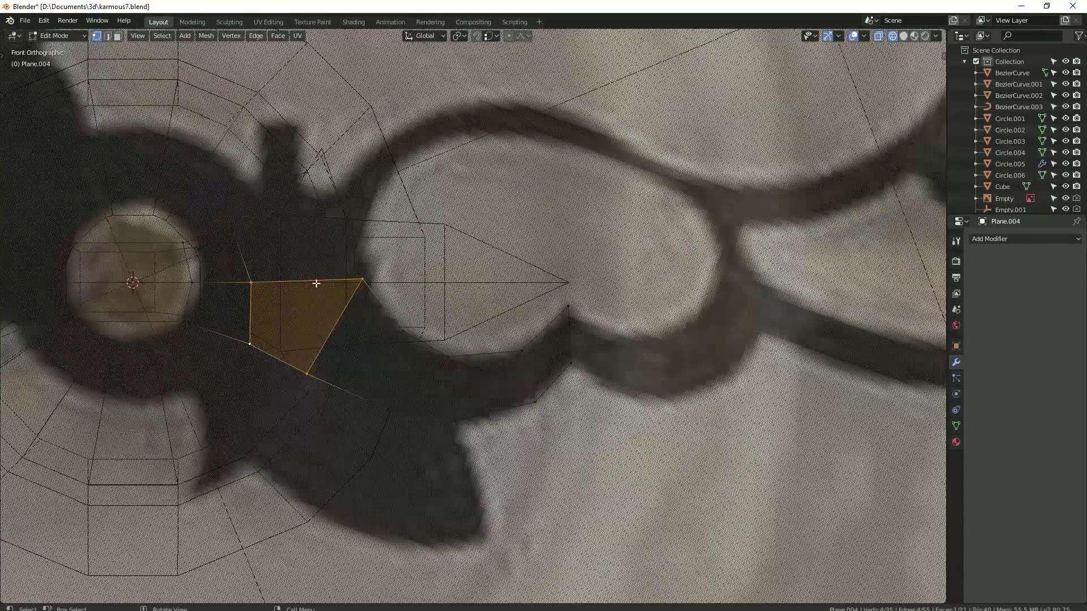
pyautogui.scroll(-2, 352, 332)
pyautogui.scroll(2, 365, 275)
pyautogui.press('e')
pyautogui.click(368, 217)
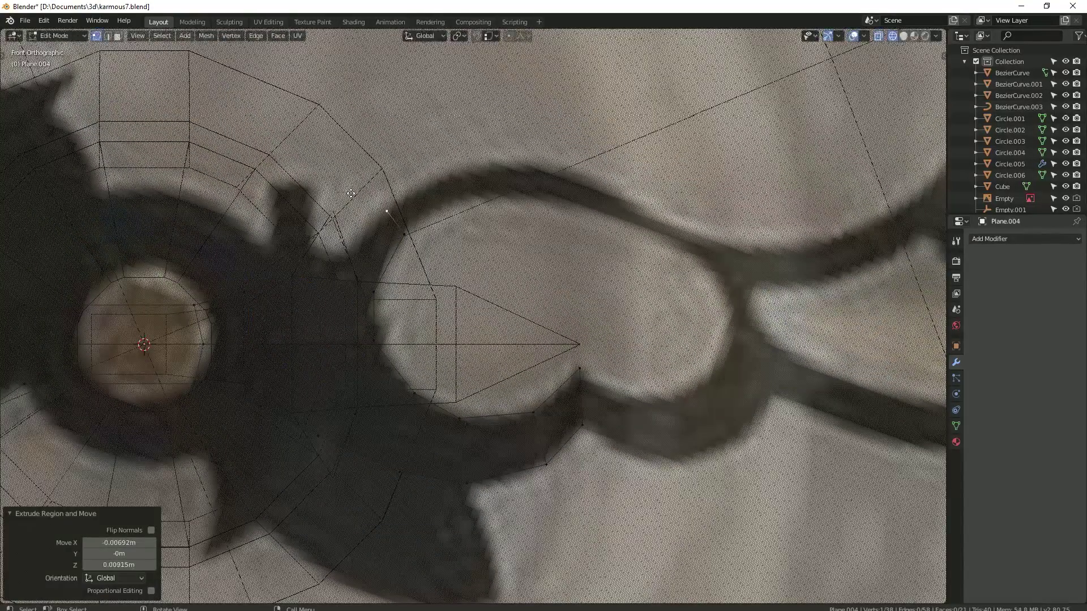
# Step: Extrude more vertices toward the oval ring and fill quad faces between them
pyautogui.click(406, 221)
pyautogui.press('e')
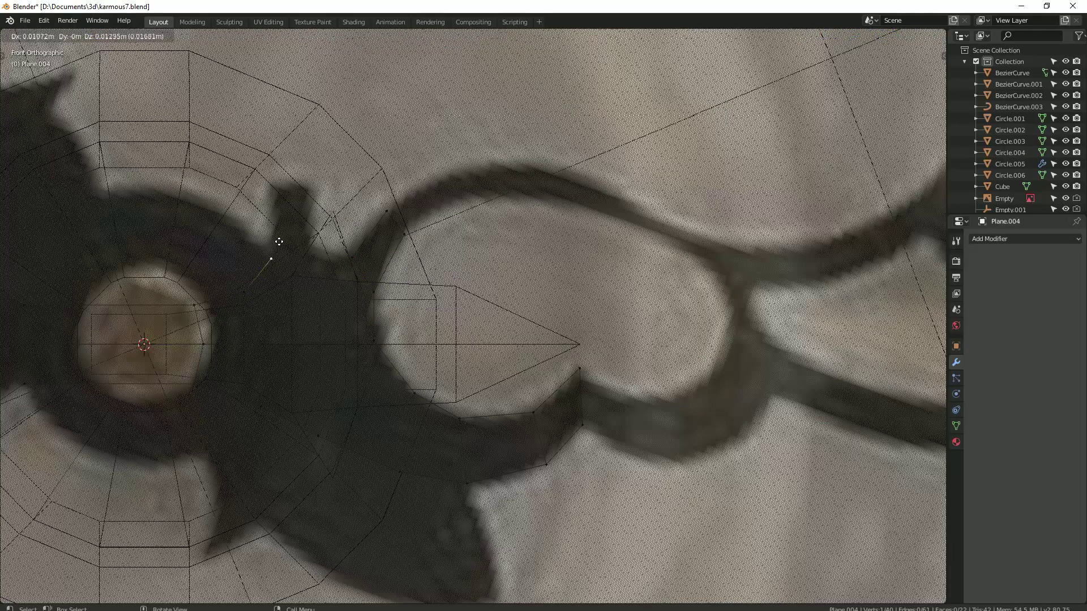
pyautogui.click(276, 233)
pyautogui.press('e')
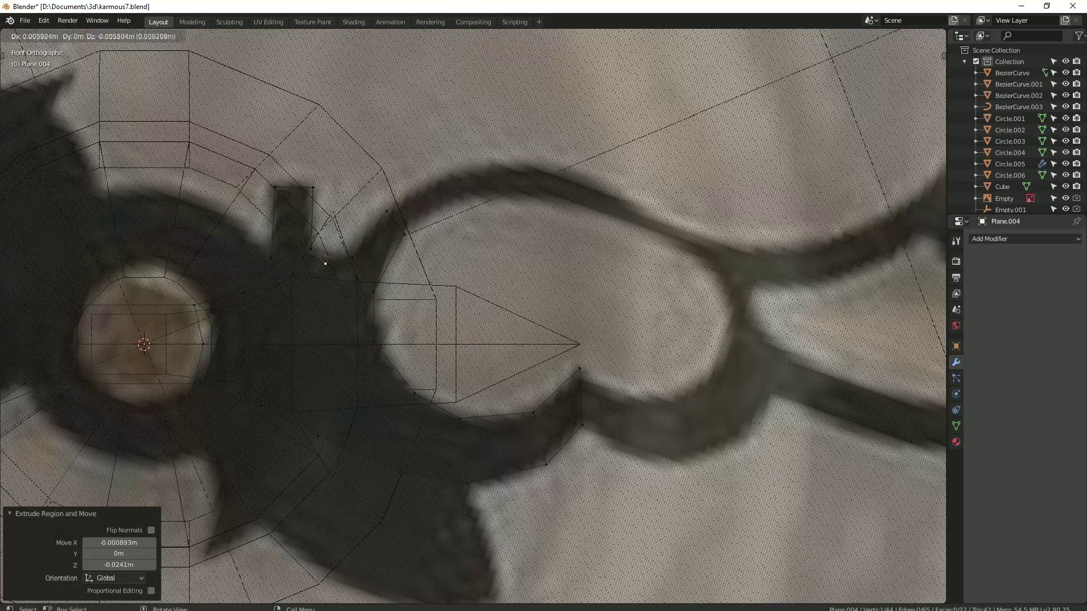
pyautogui.rightClick(352, 261)
pyautogui.press('f')
pyautogui.click(263, 342)
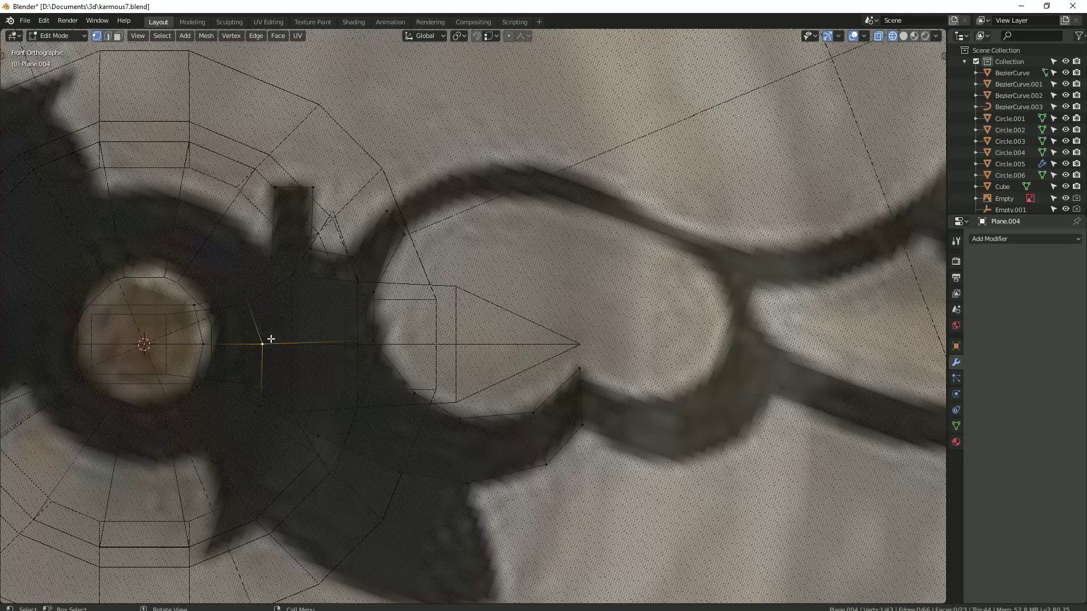
pyautogui.press('f')
pyautogui.press('f')
# Step: Extrude quads along the loop's upper band, rotating the end edge to follow it
pyautogui.keyDown('shift'); pyautogui.moveTo(371, 344); pyautogui.dragTo(235, 403, button='middle'); pyautogui.keyUp('shift')
pyautogui.moveTo(295, 242); pyautogui.dragTo(304, 247)
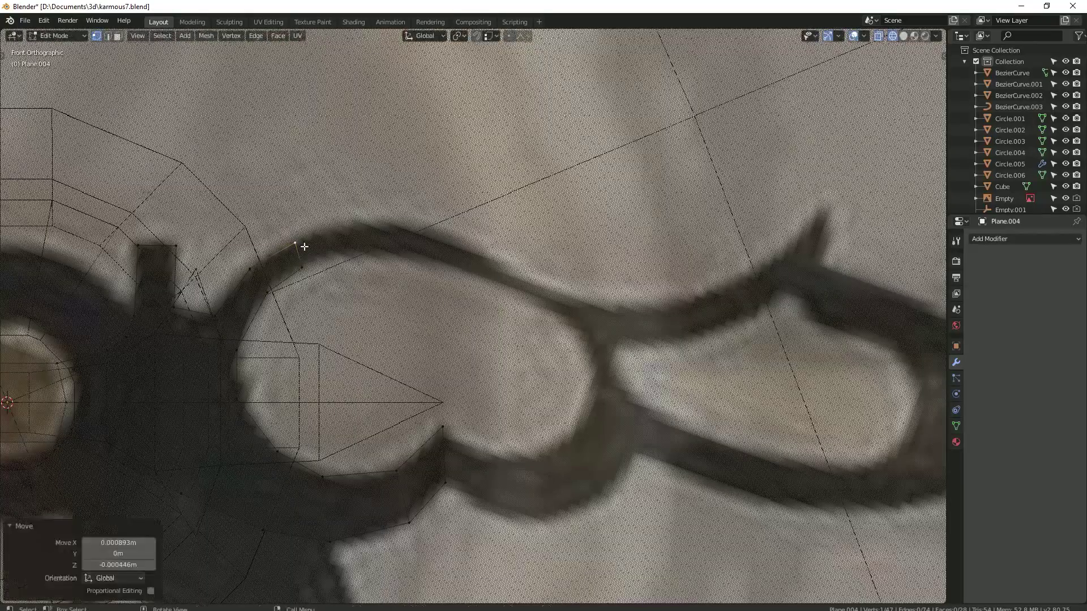
pyautogui.press('e')
pyautogui.click(351, 242)
pyautogui.press('e')
pyautogui.press('r')
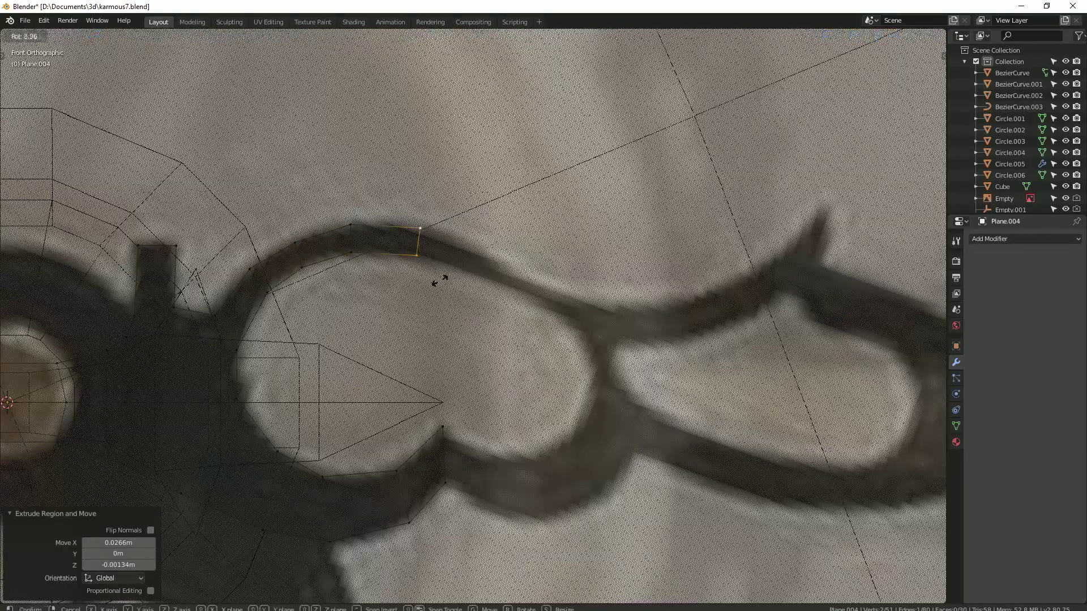
pyautogui.click(419, 266)
# Step: Narrow the band by scaling down its end edge and repositioning a vertex
pyautogui.click(405, 255)
pyautogui.press('b')
pyautogui.press('s')
pyautogui.click(505, 269)
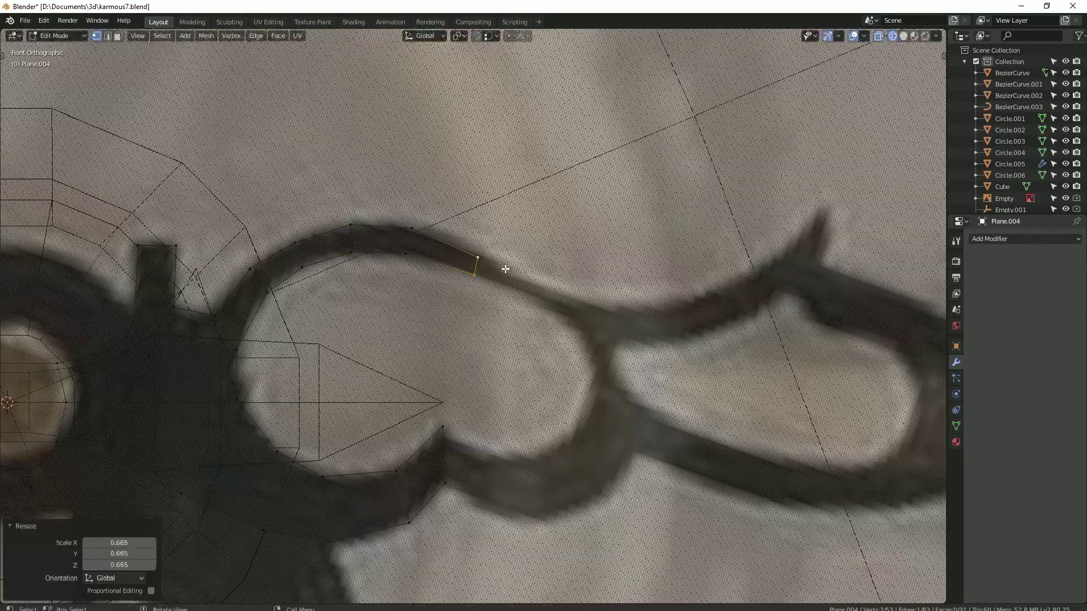
pyautogui.click(581, 306)
pyautogui.keyDown('shift'); pyautogui.moveTo(581, 306); pyautogui.dragTo(405, 259, button='middle'); pyautogui.keyUp('shift')
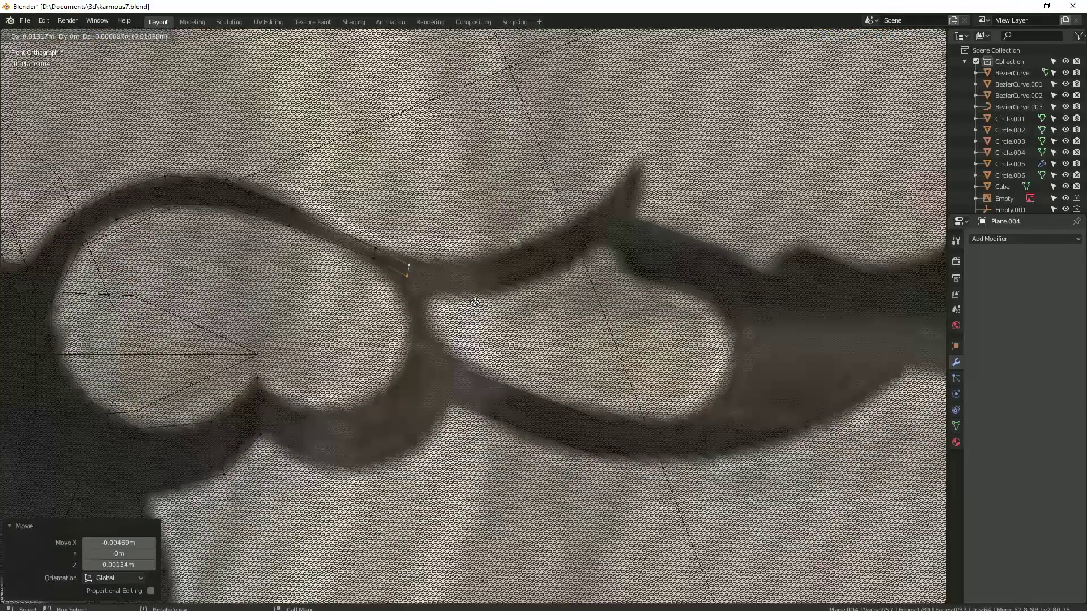
pyautogui.scroll(2, 431, 272)
# Step: Move the selected vertices onto the loop's right-side outline
pyautogui.press('g')
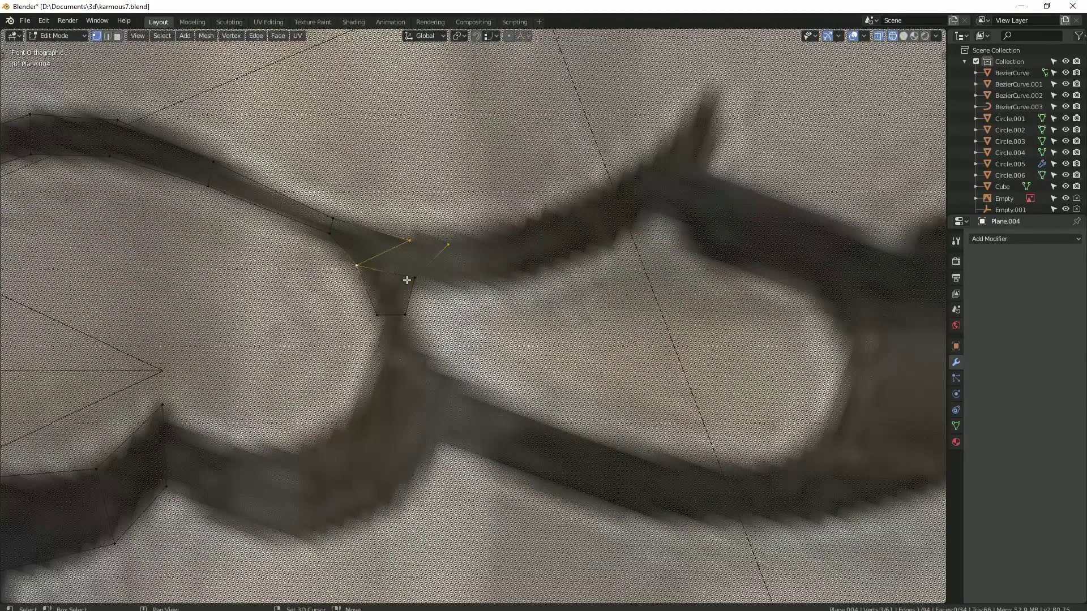
pyautogui.press('g')
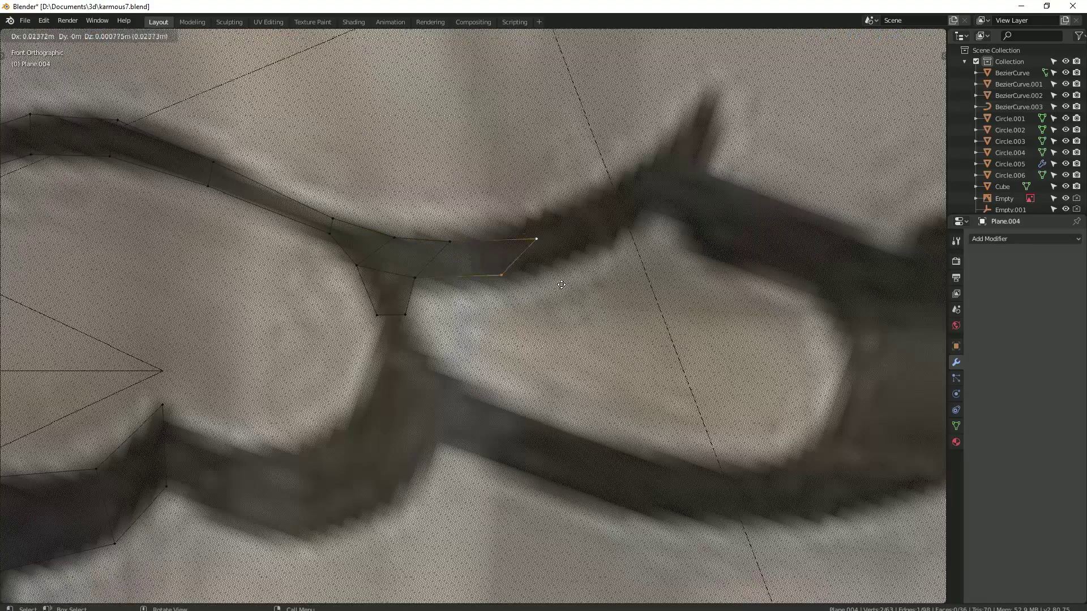
pyautogui.click(501, 275)
pyautogui.press('g')
pyautogui.click(619, 245)
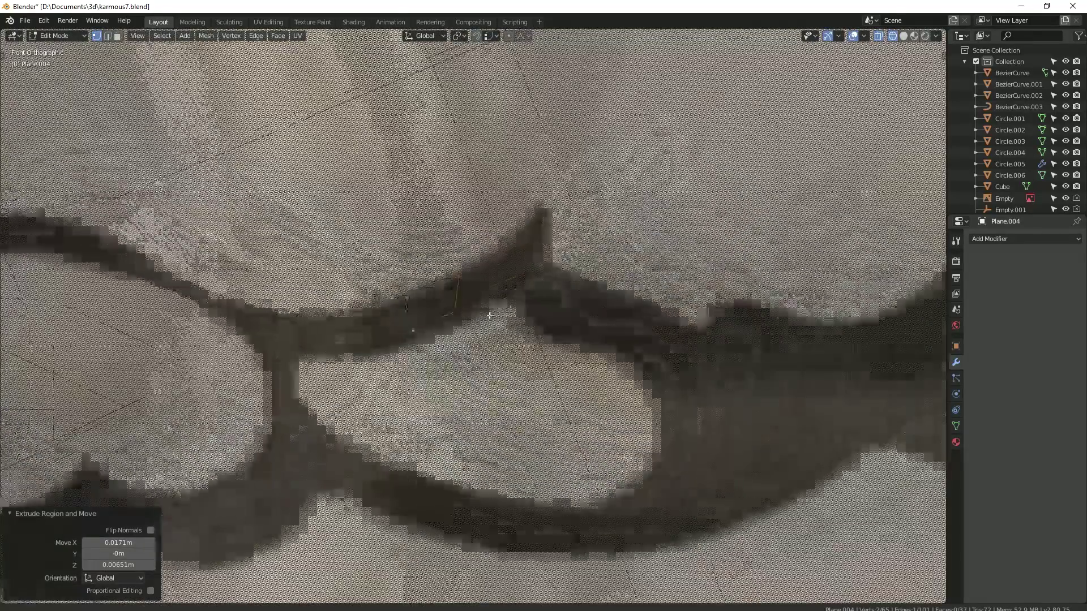
# Step: Pull the spike tip into place and select the spike's corner vertices
pyautogui.keyDown('shift'); pyautogui.moveTo(619, 245); pyautogui.dragTo(403, 296, button='middle'); pyautogui.keyUp('shift')
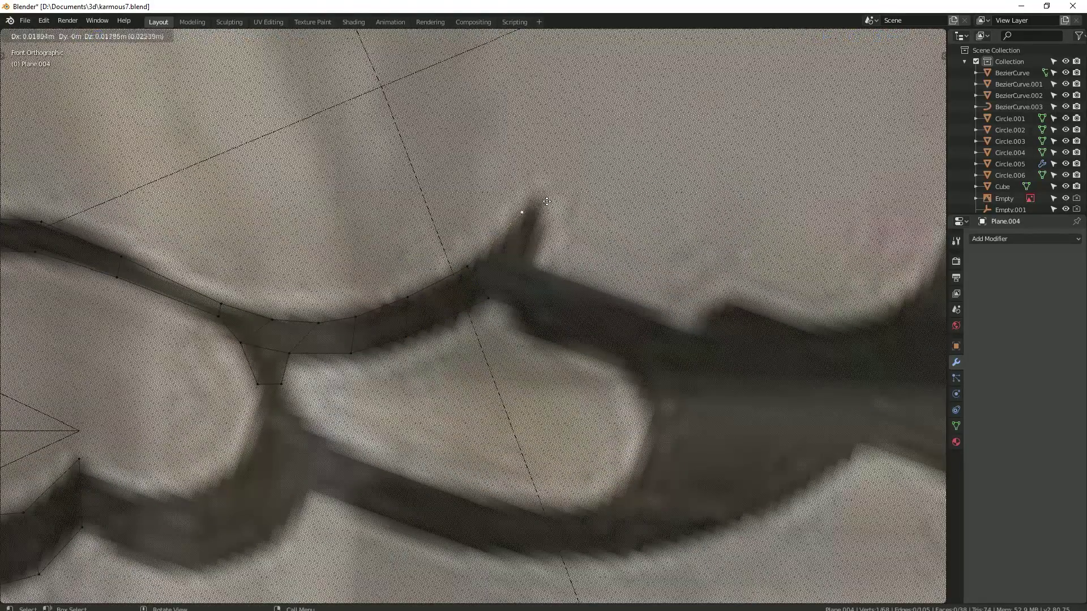
pyautogui.press('g')
pyautogui.click(526, 277)
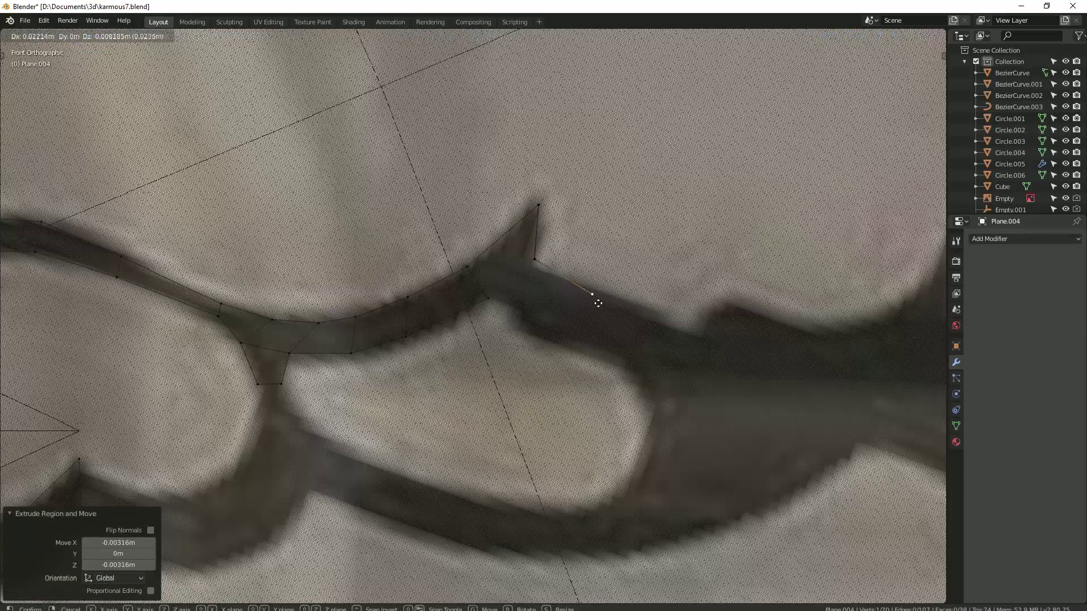
pyautogui.keyDown('shift'); pyautogui.click(467, 266); pyautogui.keyUp('shift')
pyautogui.keyDown('shift'); pyautogui.click(488, 298); pyautogui.keyUp('shift')
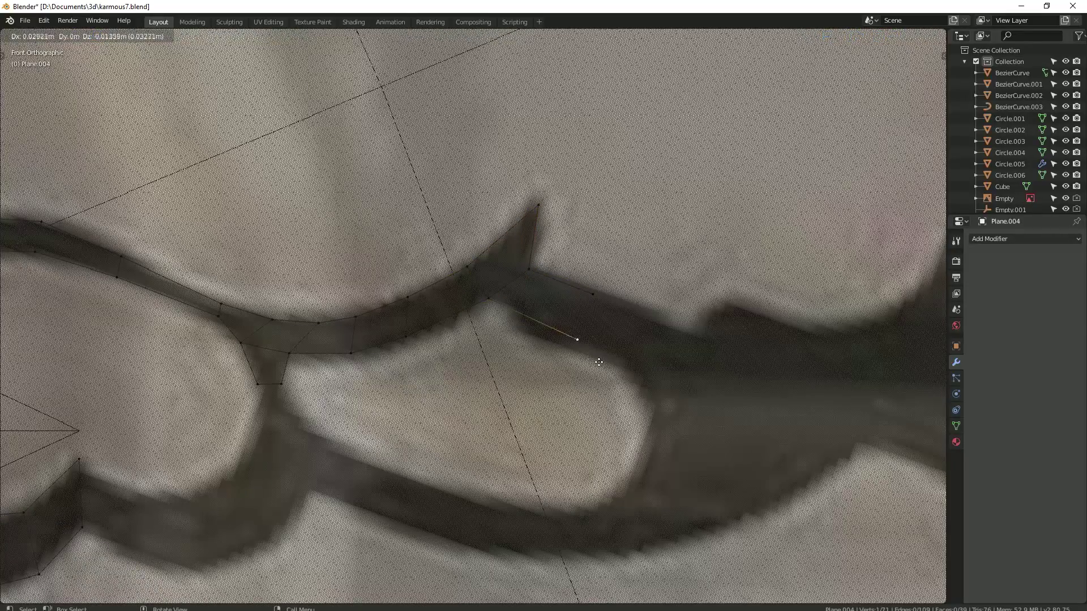
# Step: Extrude vertices along the ring's lower band beside the spike
pyautogui.scroll(-5, 602, 334)
pyautogui.scroll(4, 472, 313)
pyautogui.scroll(3, 472, 313)
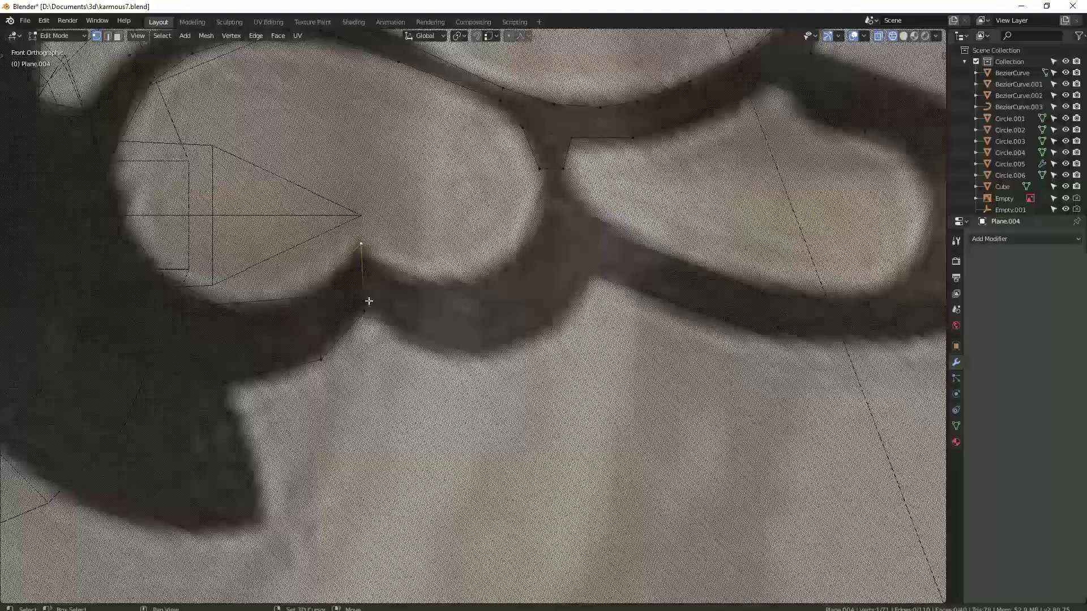
pyautogui.click(440, 305)
pyautogui.press('e')
pyautogui.click(570, 249)
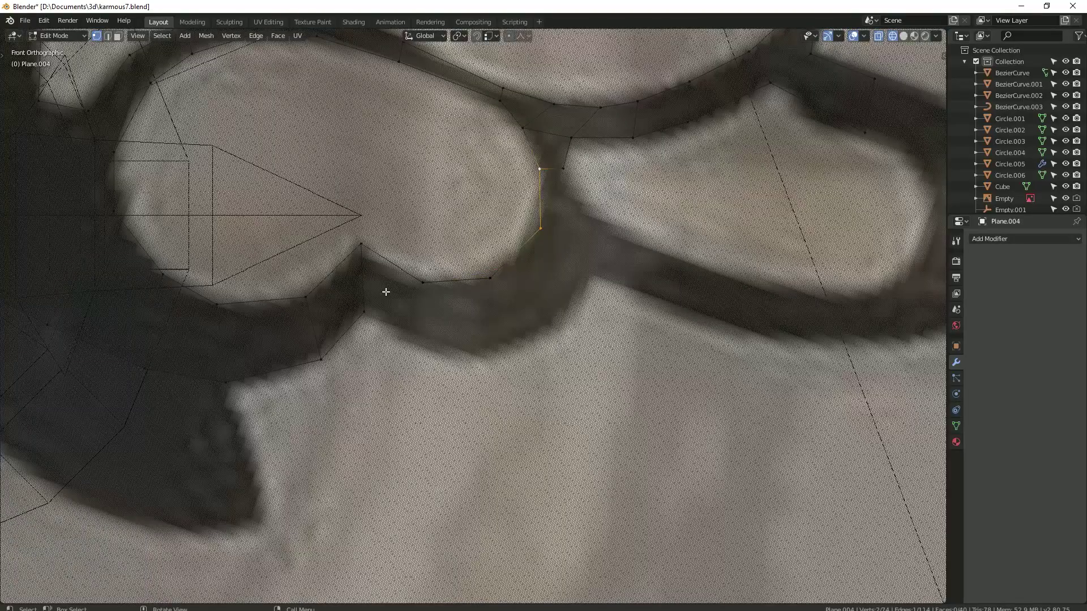
pyautogui.rightClick(437, 348)
pyautogui.click(430, 371)
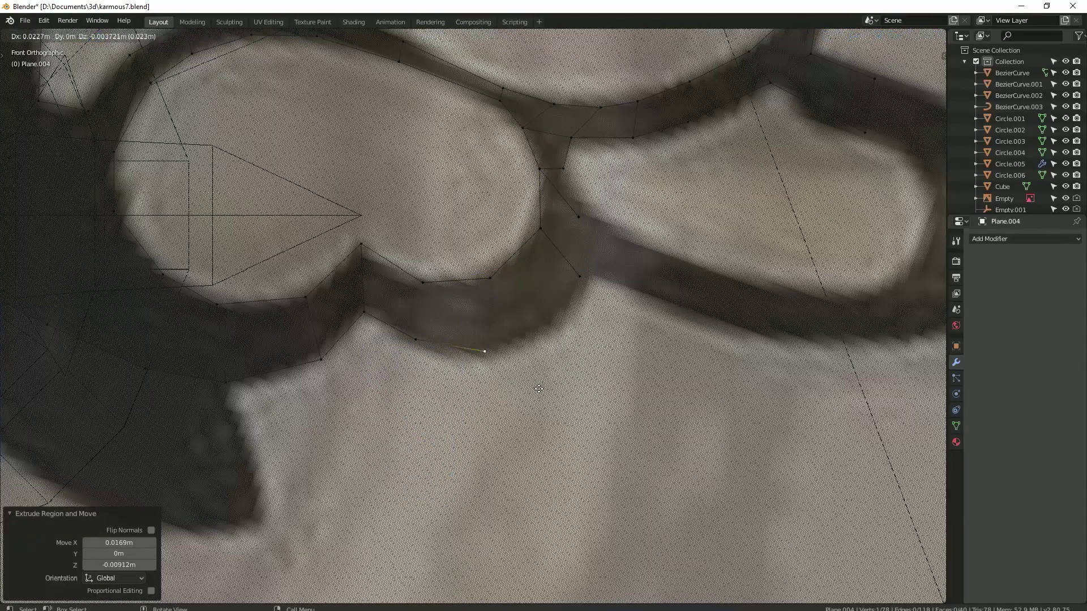
pyautogui.click(583, 280)
# Step: Merge the stray vertex onto the last one and start extruding edges along the lower band
pyautogui.rightClick(475, 306)
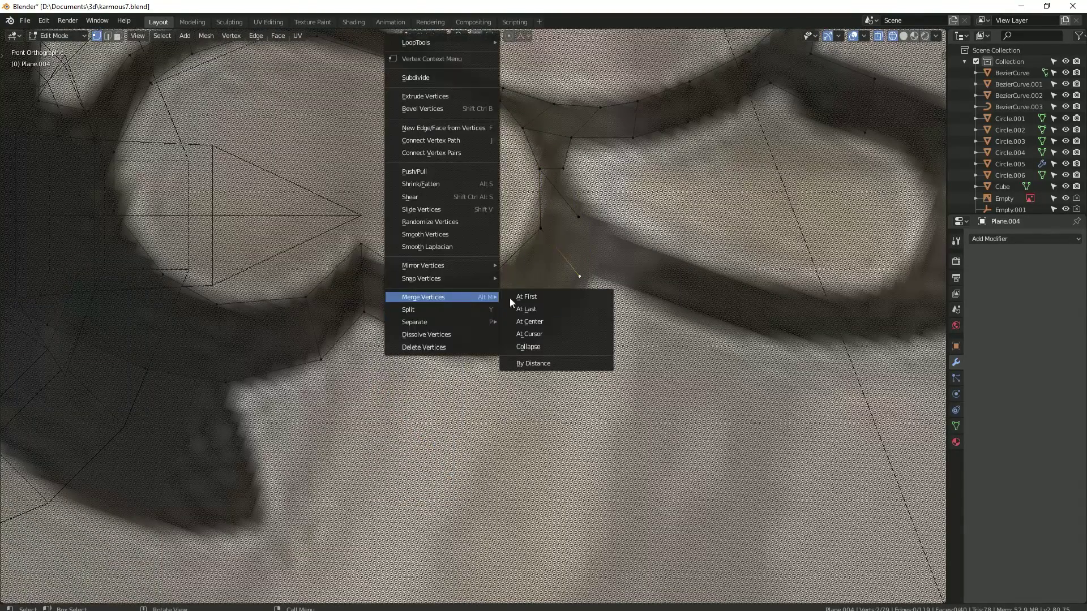
pyautogui.click(540, 308)
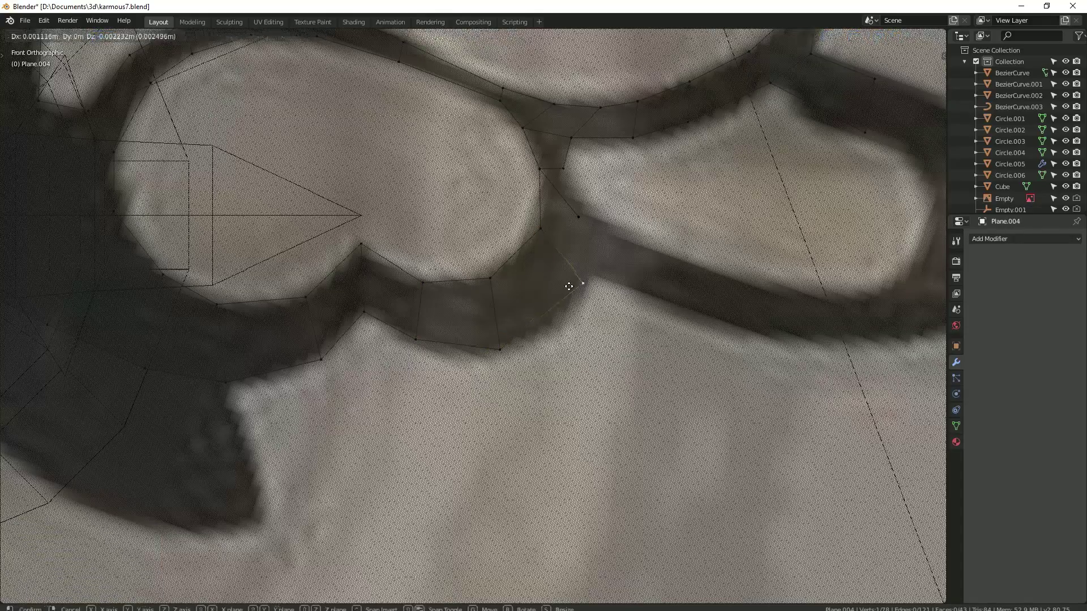
pyautogui.click(523, 337)
pyautogui.keyDown('shift'); pyautogui.moveTo(570, 315); pyautogui.dragTo(379, 283, button='middle'); pyautogui.keyUp('shift')
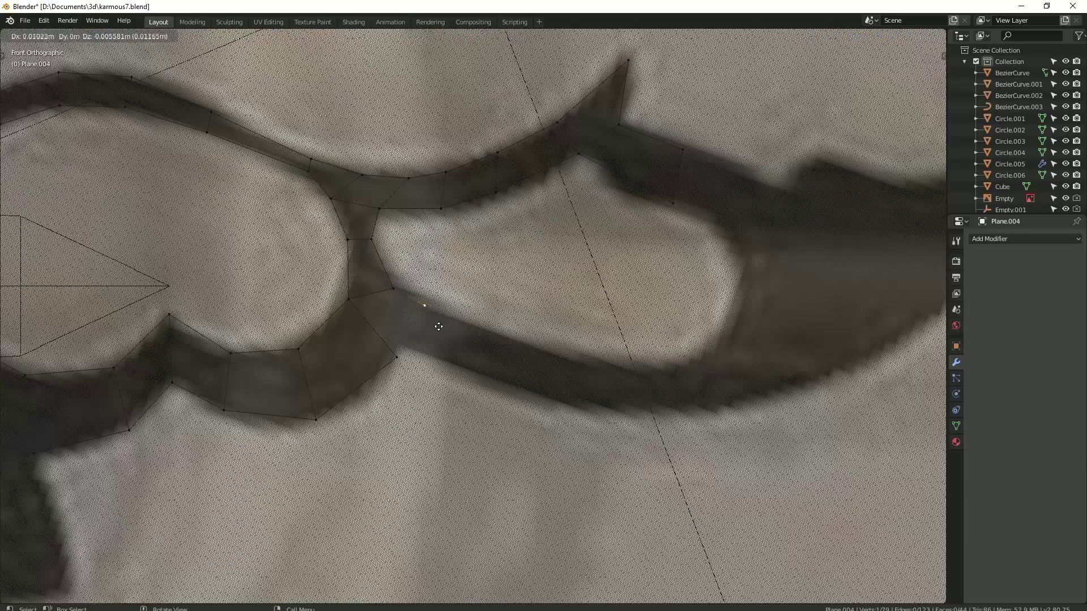
pyautogui.click(415, 319)
pyautogui.press('s')
pyautogui.click(419, 310)
pyautogui.press('e')
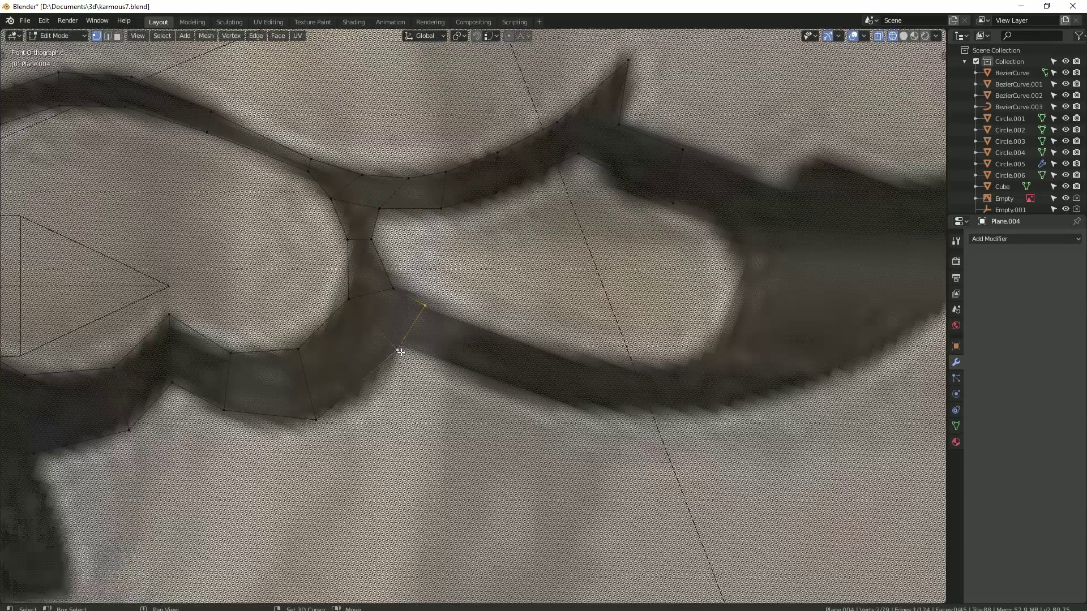
pyautogui.click(651, 379)
pyautogui.keyDown('shift'); pyautogui.moveTo(651, 379); pyautogui.dragTo(449, 396, button='middle'); pyautogui.keyUp('shift')
# Step: Extrude several more edge segments following the lower band of the reference
pyautogui.press('e')
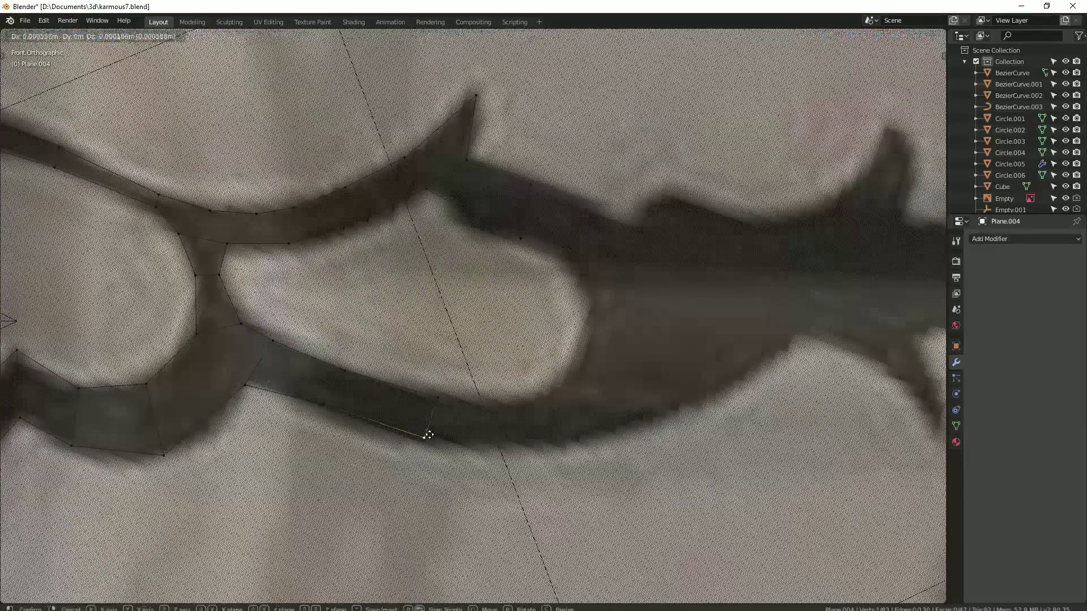
pyautogui.click(530, 434)
pyautogui.press('e')
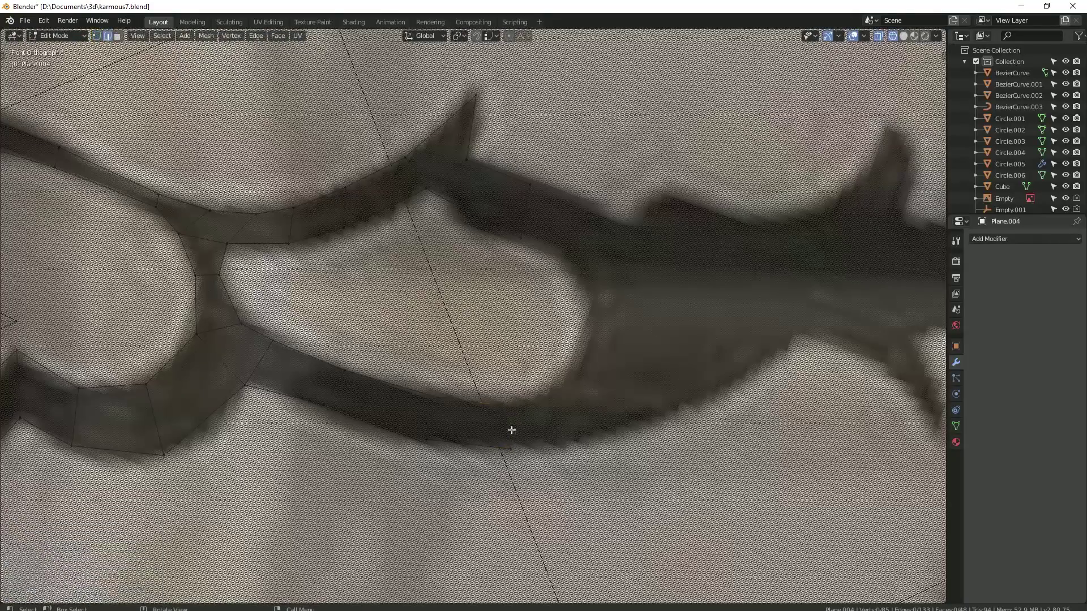
pyautogui.click(566, 425)
pyautogui.press('g')
pyautogui.click(592, 443)
pyautogui.moveTo(592, 443)
pyautogui.keyDown('shift'); pyautogui.mouseDown(button='middle')
pyautogui.moveTo(383, 291)
pyautogui.moveTo(343, 229)
pyautogui.mouseUp(button='middle'); pyautogui.keyUp('shift')
pyautogui.press('e')
pyautogui.click(342, 229)
pyautogui.click(401, 256)
pyautogui.scroll(-3, 402, 255)
pyautogui.scroll(3, 389, 214)
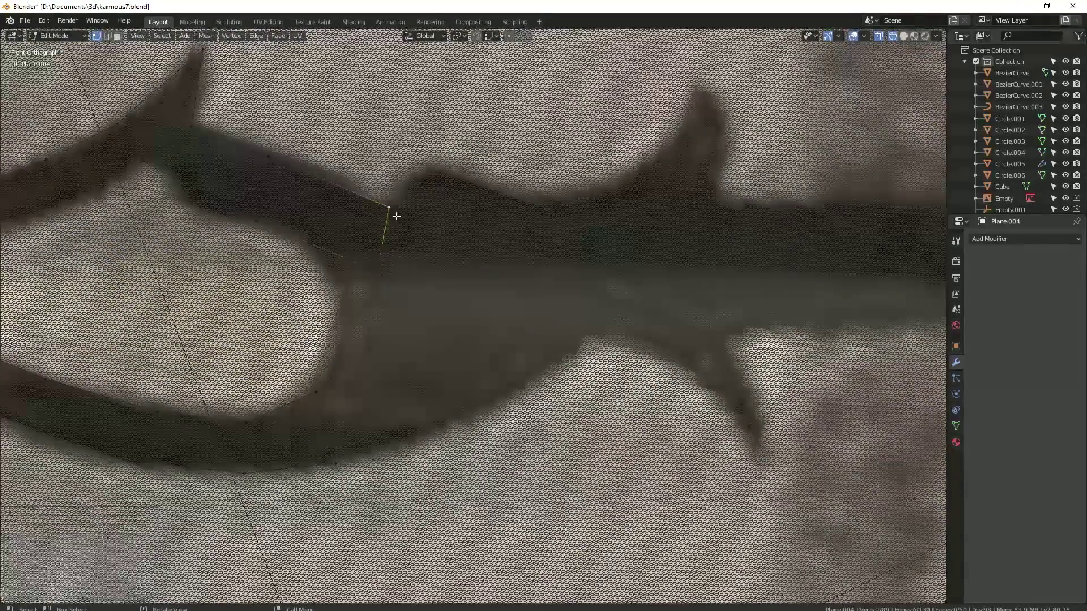
# Step: Extrude down to the spike's corner and fill the new faces
pyautogui.press('e')
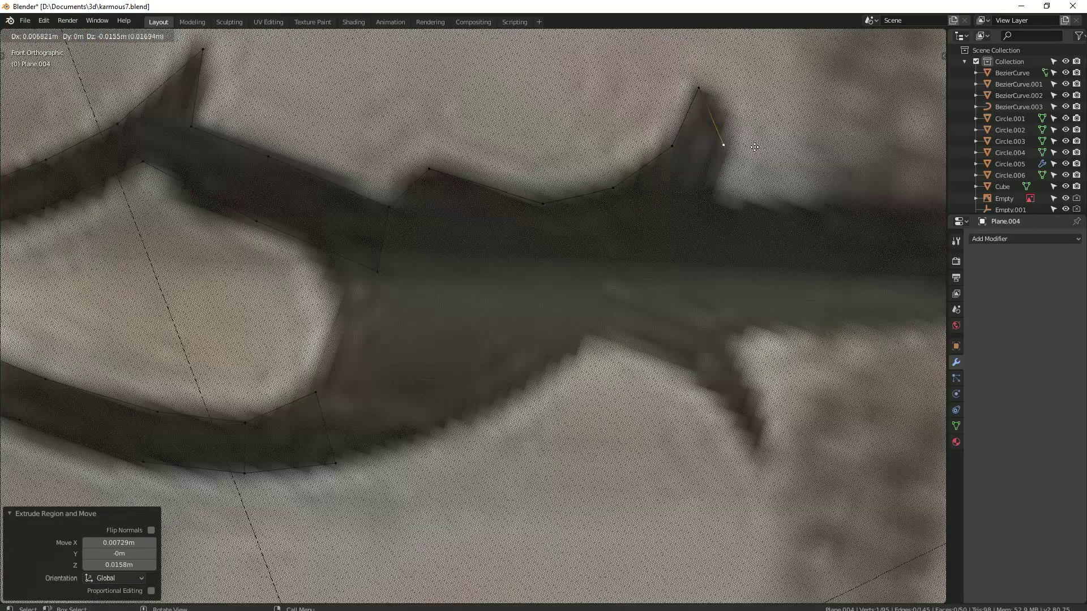
pyautogui.press('e')
pyautogui.click(709, 194)
pyautogui.press('e')
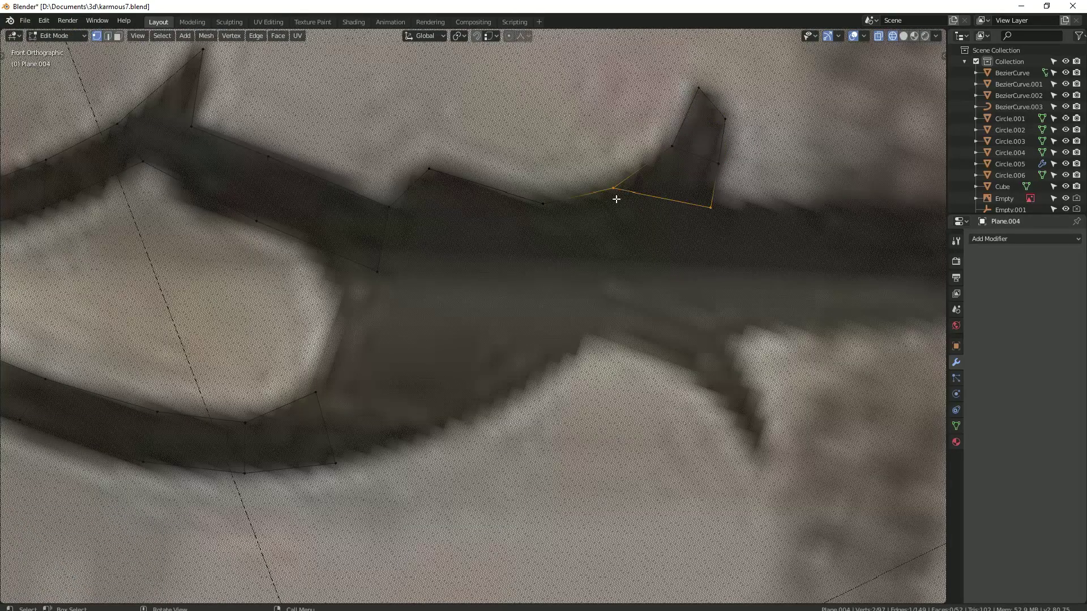
pyautogui.click(556, 201)
pyautogui.press('f')
pyautogui.click(378, 272)
pyautogui.press('f')
# Step: Extend vertices along the hand outline to the upper and lower spikes and fill the face
pyautogui.click(476, 412)
pyautogui.press('e')
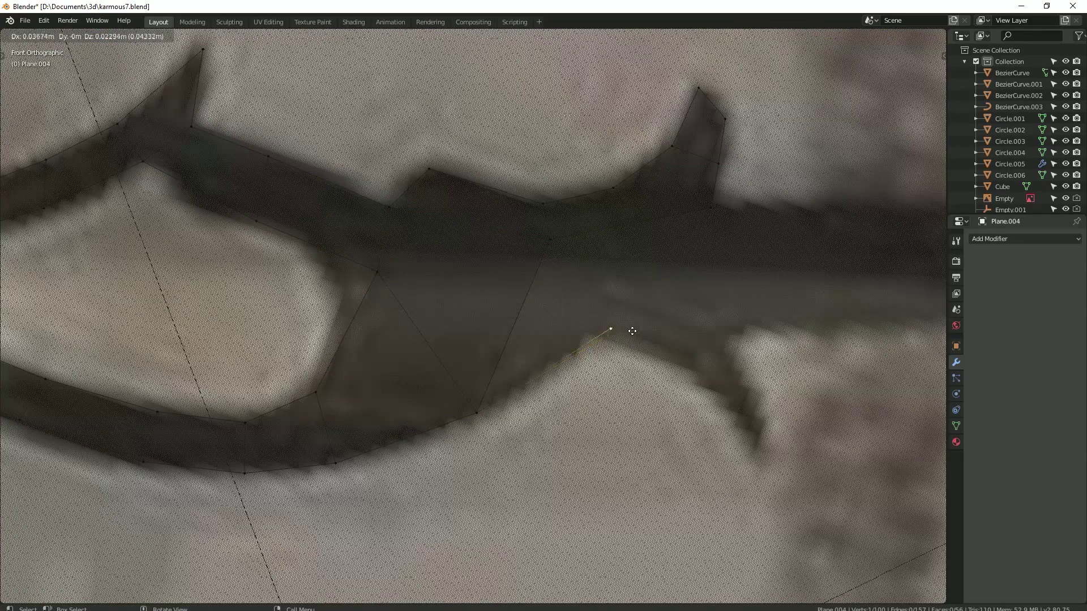
pyautogui.click(615, 341)
pyautogui.click(575, 198)
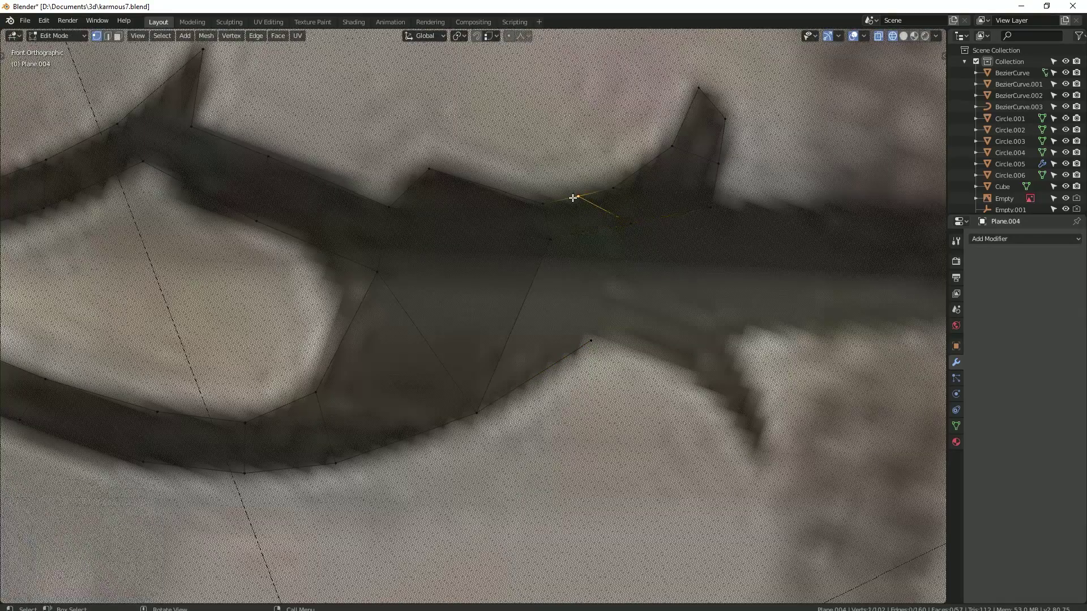
pyautogui.press('e')
pyautogui.scroll(-2, 604, 252)
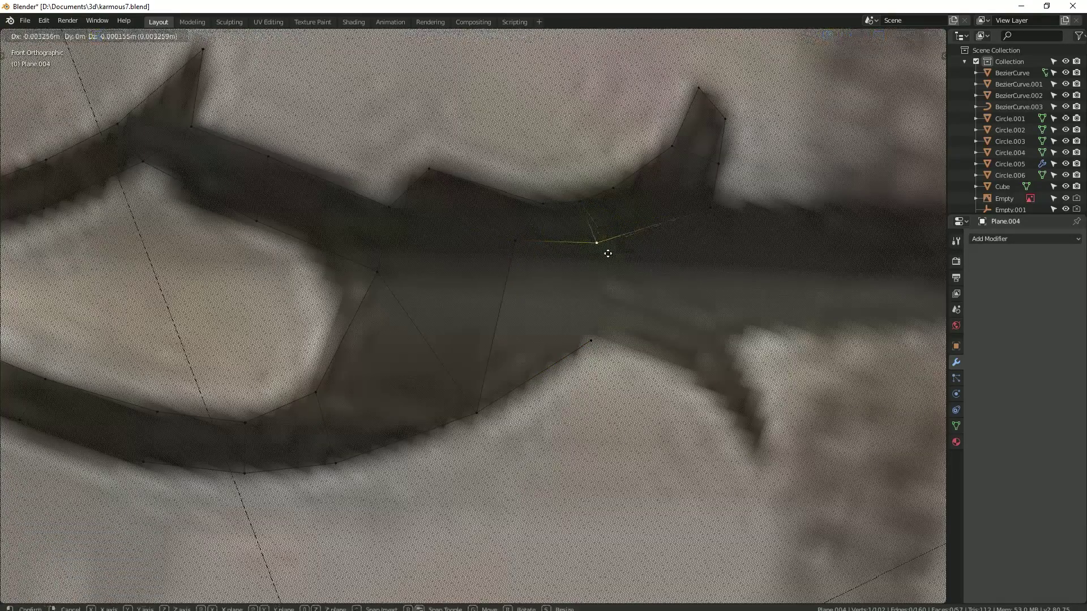
pyautogui.click(623, 278)
pyautogui.scroll(3, 370, 398)
pyautogui.press('e')
pyautogui.click(475, 424)
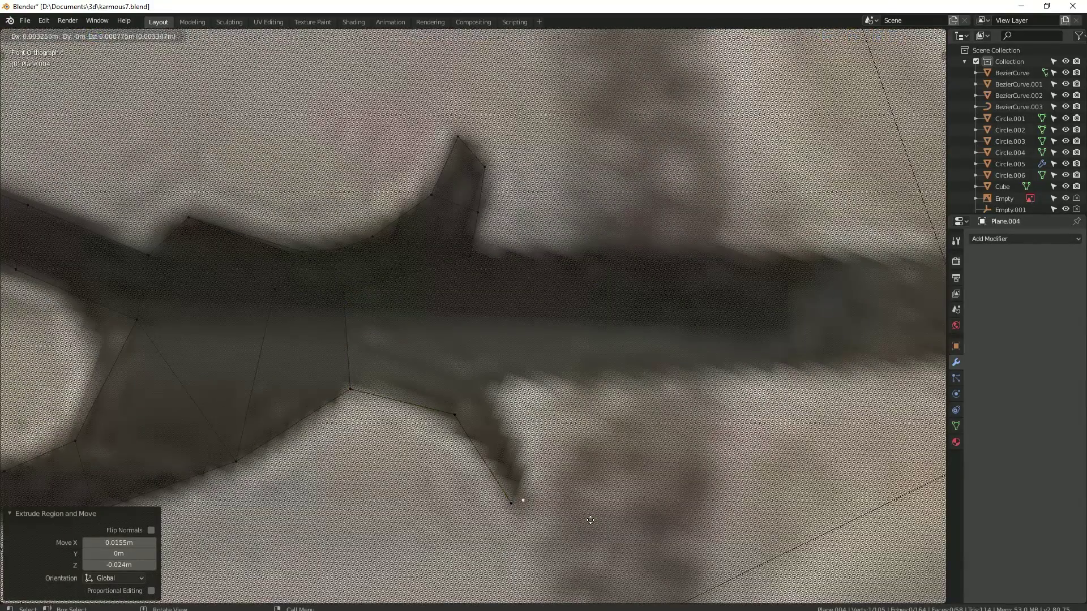
pyautogui.click(551, 397)
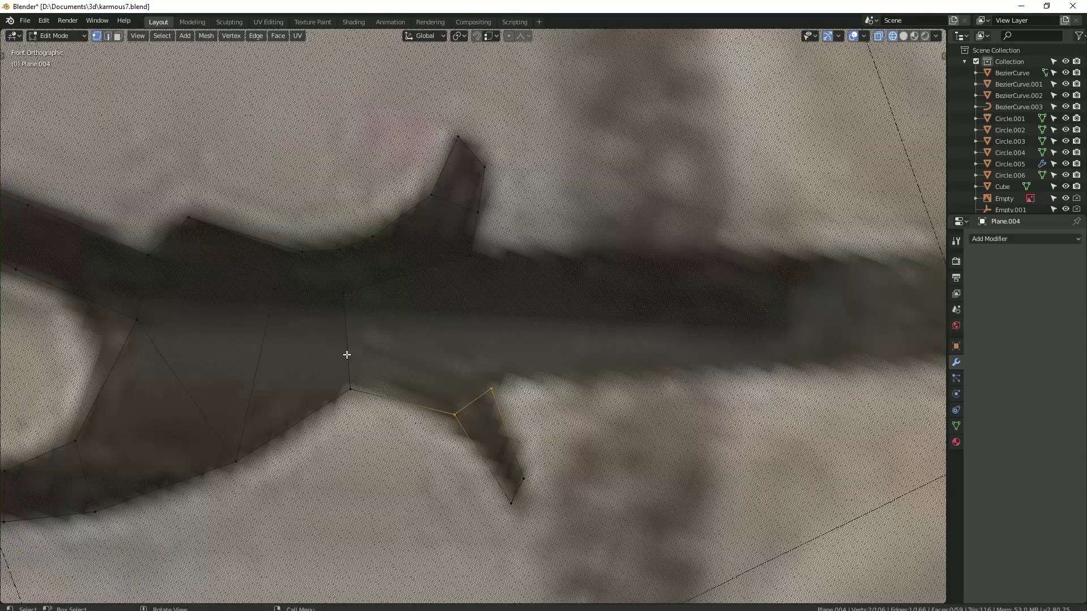
pyautogui.press('f')
# Step: Extrude an edge across the hand and extend the pointer toward its tip
pyautogui.click(490, 389)
pyautogui.press('e')
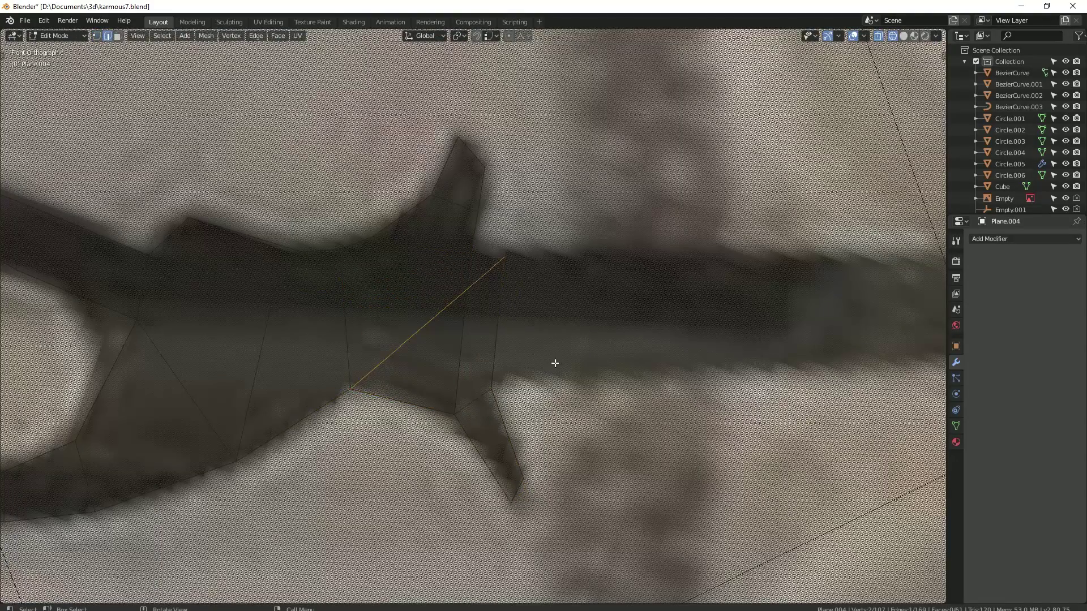
pyautogui.press('e')
pyautogui.click(607, 311)
pyautogui.keyDown('shift'); pyautogui.moveTo(606, 311); pyautogui.dragTo(291, 368, button='middle'); pyautogui.keyUp('shift')
pyautogui.scroll(-2, 242, 347)
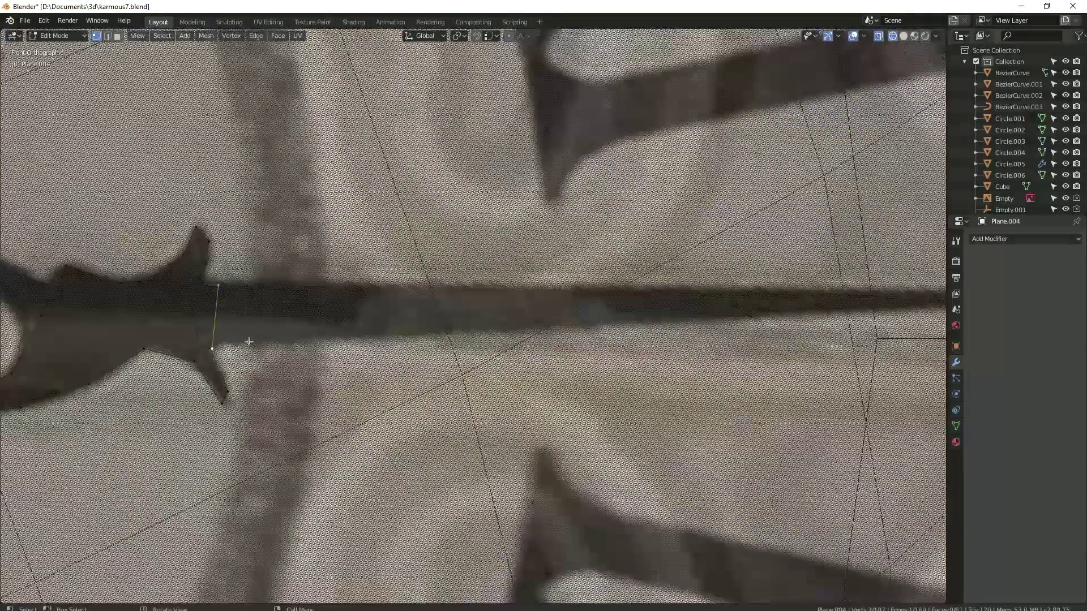
pyautogui.press('e')
pyautogui.click(661, 346)
# Step: Extend the end edge further and scale it down to taper the pointer's tip
pyautogui.press('g')
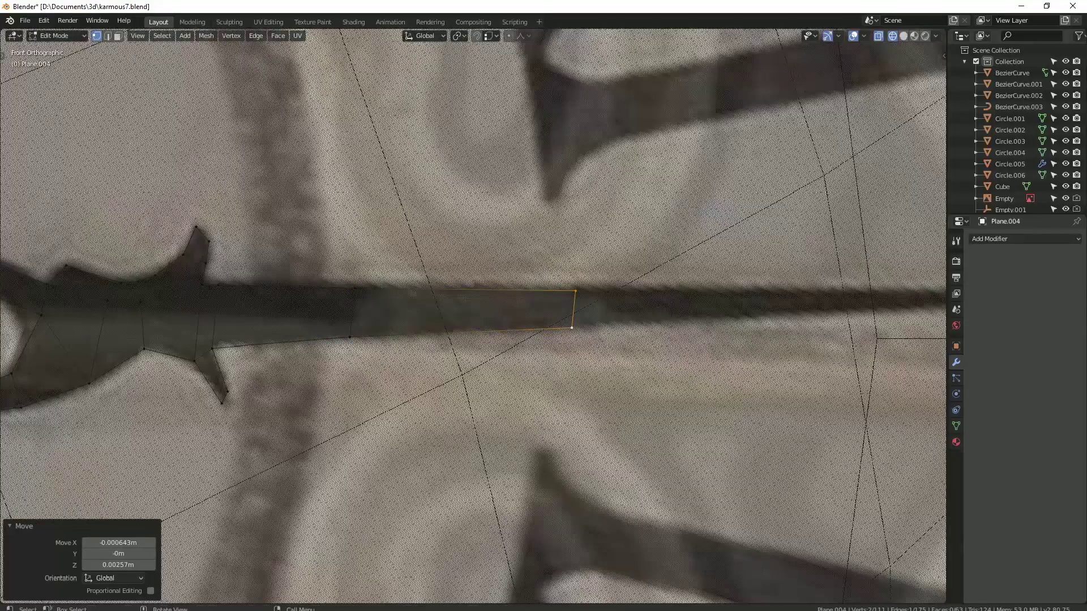
pyautogui.press('e')
pyautogui.click(491, 362)
pyautogui.press('s')
pyautogui.press('g')
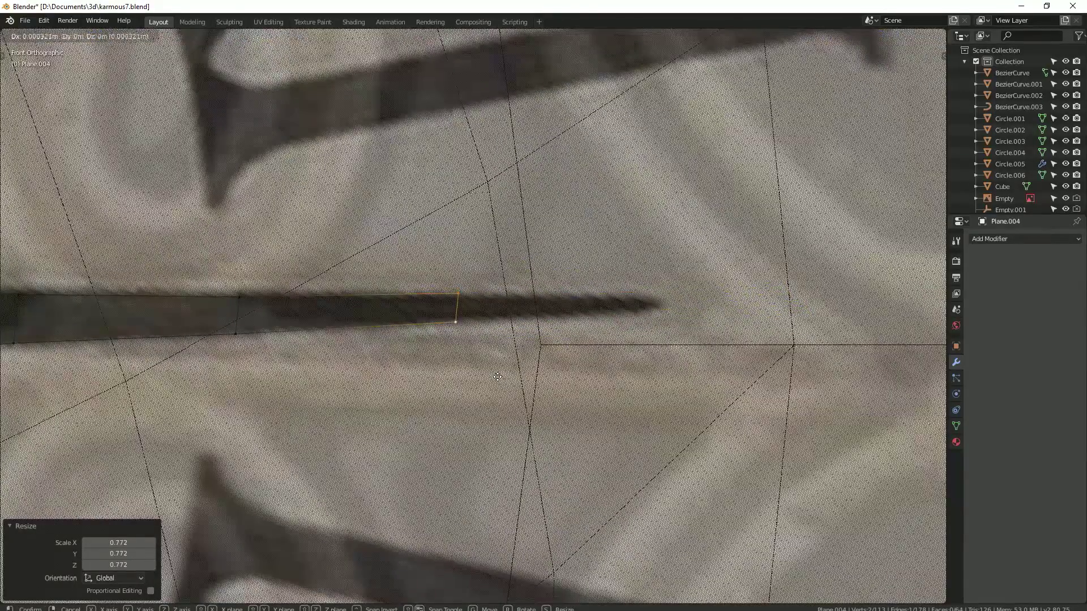
pyautogui.click(667, 346)
pyautogui.moveTo(667, 346)
pyautogui.mouseDown(button='middle')
pyautogui.moveTo(468, 415)
pyautogui.moveTo(284, 410)
pyautogui.mouseUp(button='middle')
pyautogui.scroll(-3, 468, 414)
pyautogui.scroll(5, 284, 410)
# Step: Flatten the hand to zero depth on Y and shift it along Y
pyautogui.moveTo(486, 422)
pyautogui.mouseDown(button='middle')
pyautogui.moveTo(458, 447)
pyautogui.moveTo(487, 351)
pyautogui.mouseUp(button='middle')
pyautogui.press('s')
pyautogui.press('y')
pyautogui.press('0')
pyautogui.press('Return')
pyautogui.press('g')
pyautogui.press('y')
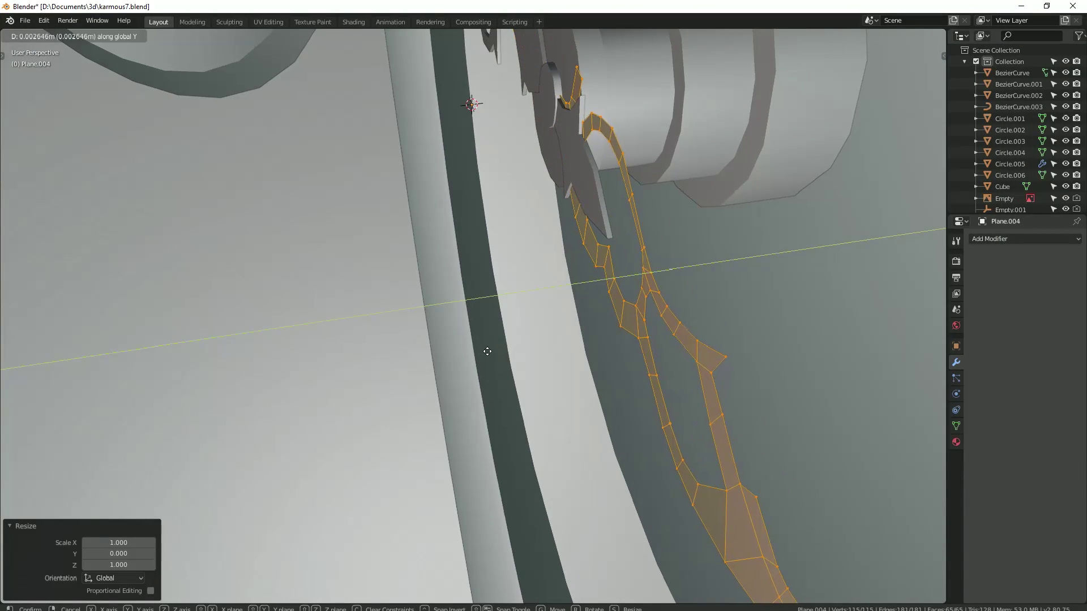
pyautogui.click(487, 353)
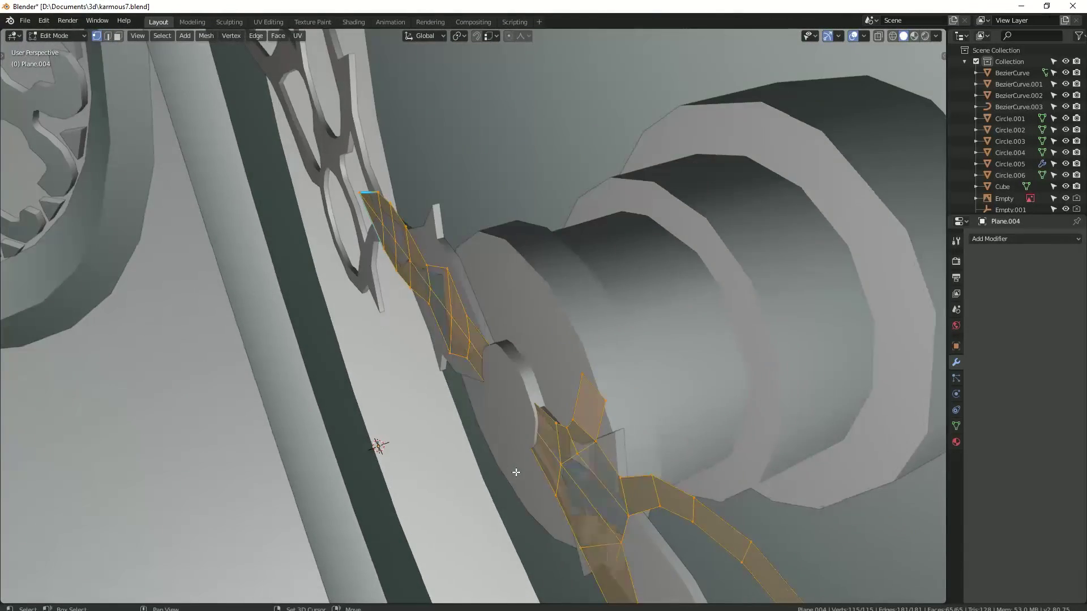
# Step: Give the hand about 0.00414 m thickness along Y and delete the stray faces
pyautogui.press('g')
pyautogui.press('y')
pyautogui.click(264, 379)
pyautogui.press('g')
pyautogui.press('y')
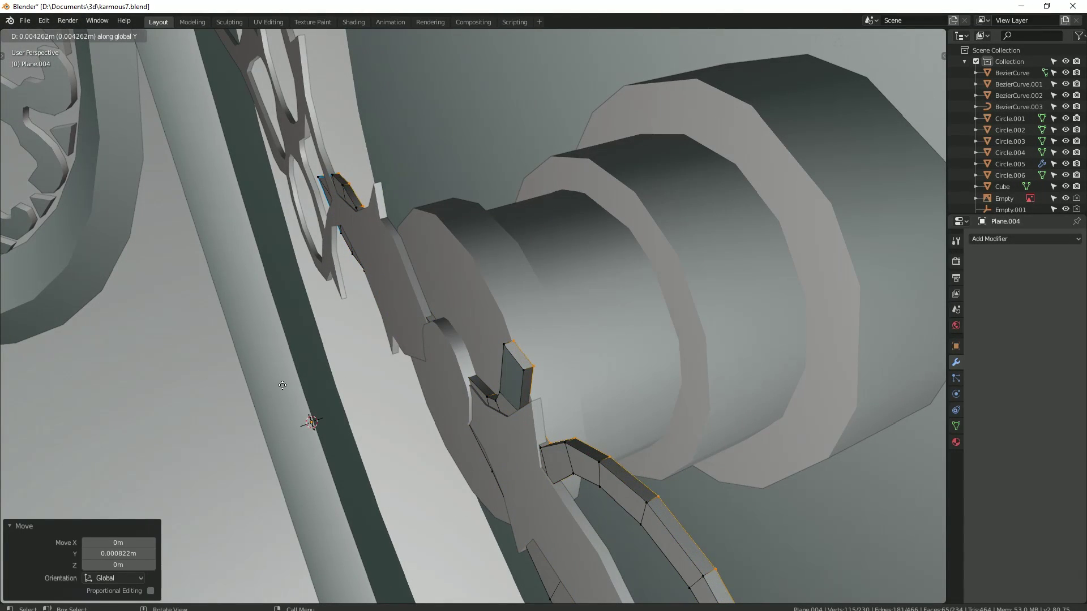
pyautogui.click(282, 386)
pyautogui.press('x')
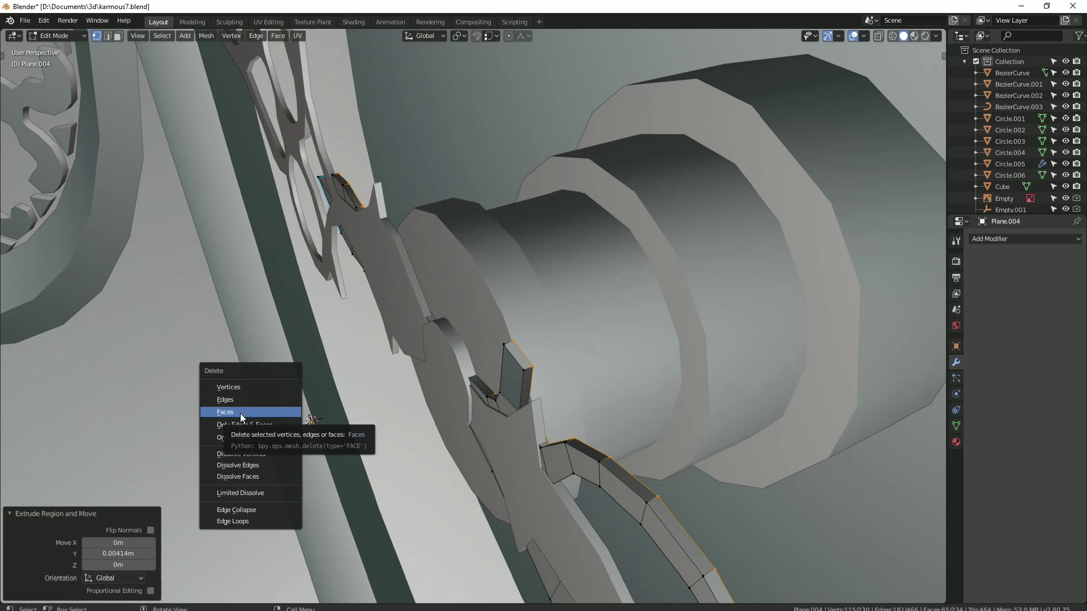
pyautogui.click(241, 413)
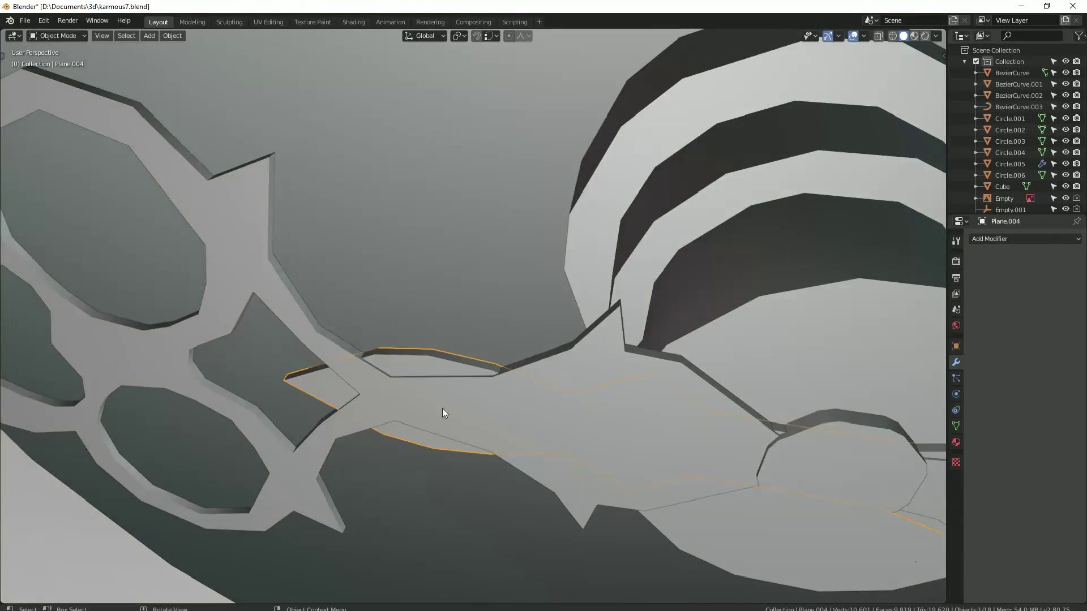
# Step: Mark all of the hand's edges sharp, then bring up its sharpening options
pyautogui.rightClick(320, 409)
pyautogui.press('Escape')
pyautogui.press('Tab')
pyautogui.hotkey('ctrl', 'e')
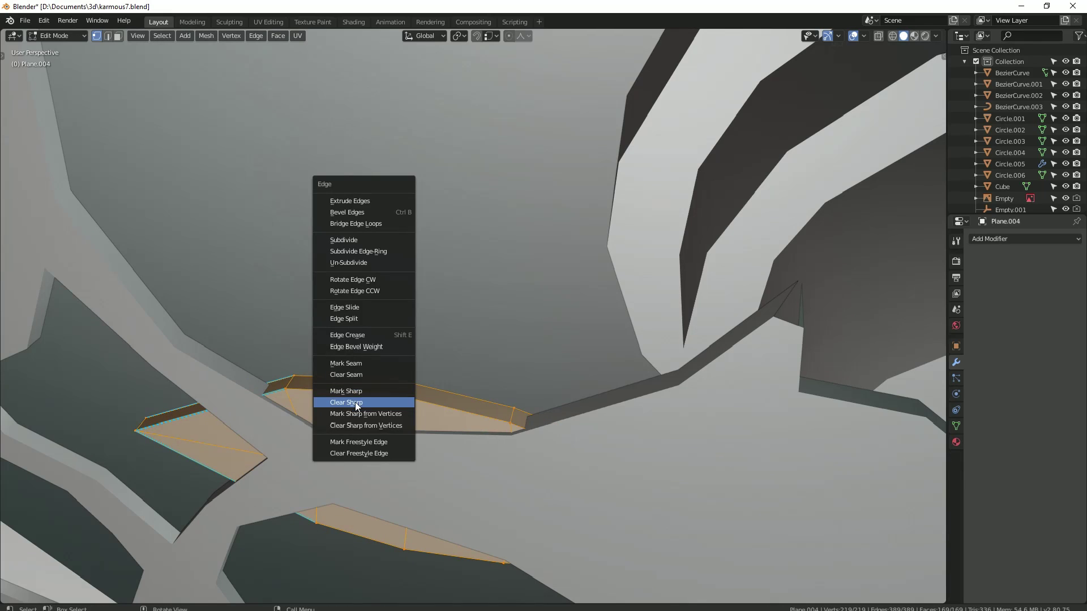
pyautogui.click(400, 404)
pyautogui.press('n')
pyautogui.press('n')
pyautogui.click(517, 359)
pyautogui.rightClick(369, 399)
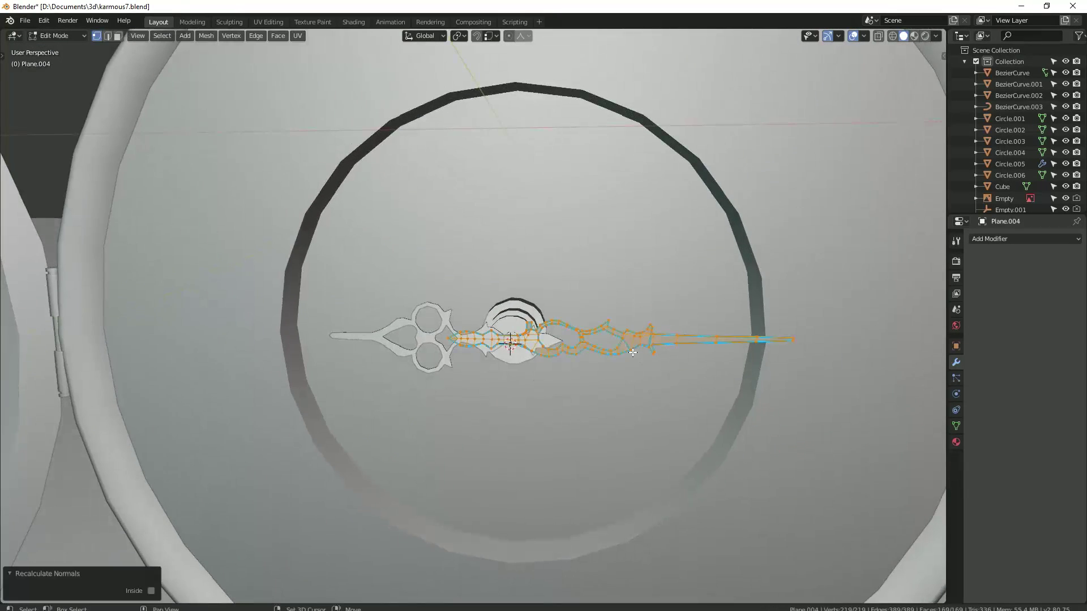
# Step: Check the watch's face directions with the Face Orientation overlay, then turn it off
pyautogui.scroll(3, 464, 341)
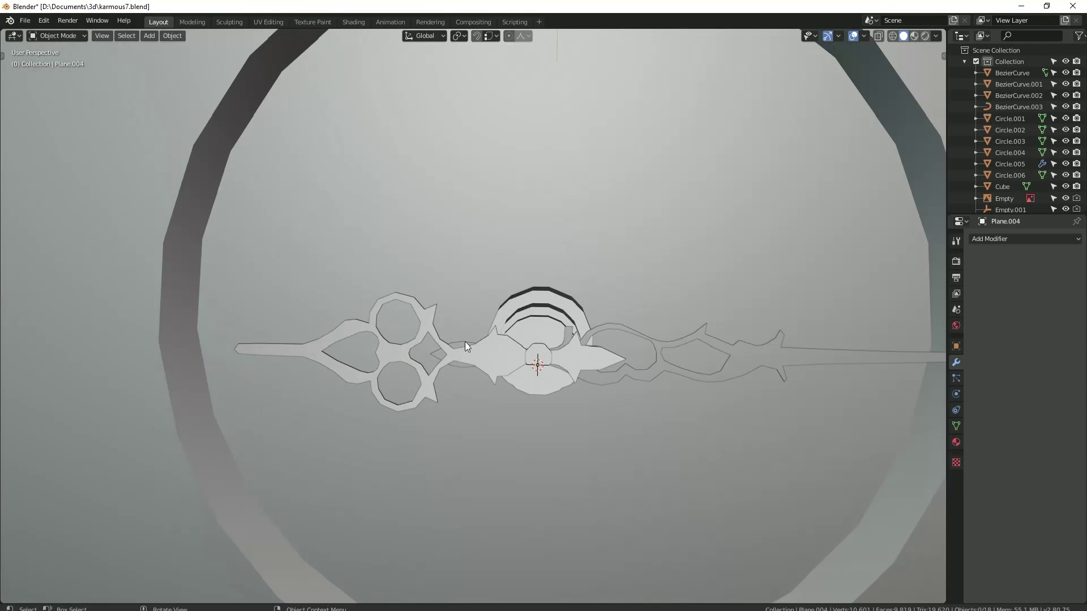
pyautogui.click(464, 341)
pyautogui.click(505, 336)
pyautogui.press('Home')
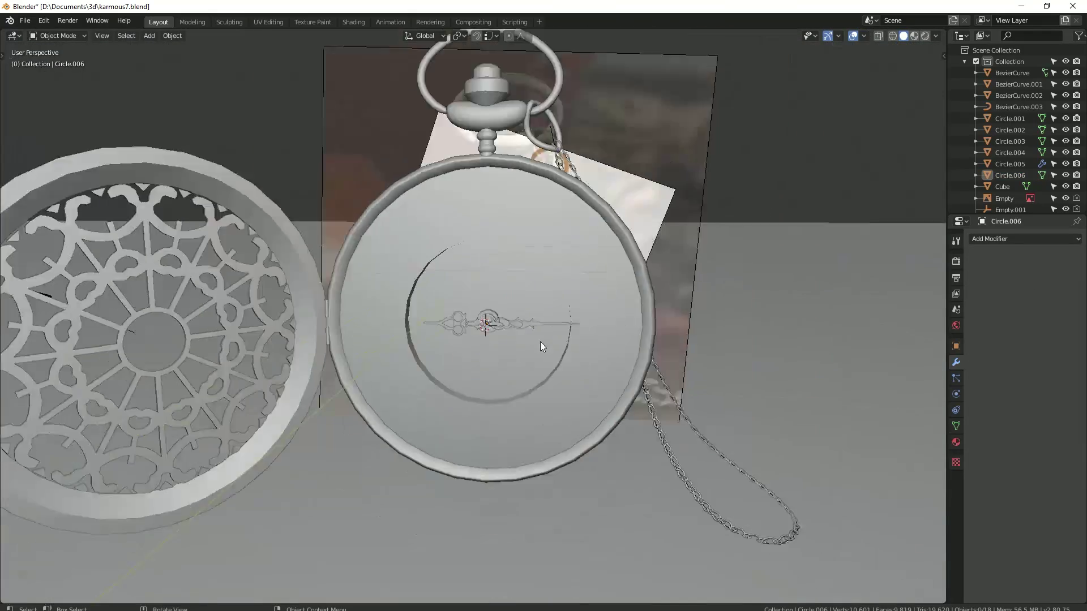
pyautogui.click(863, 36)
pyautogui.click(792, 241)
pyautogui.moveTo(409, 307)
pyautogui.mouseDown(button='middle')
pyautogui.moveTo(560, 286)
pyautogui.moveTo(257, 315)
pyautogui.moveTo(356, 344)
pyautogui.moveTo(901, 19)
pyautogui.mouseUp(button='middle')
pyautogui.click(864, 35)
pyautogui.click(793, 229)
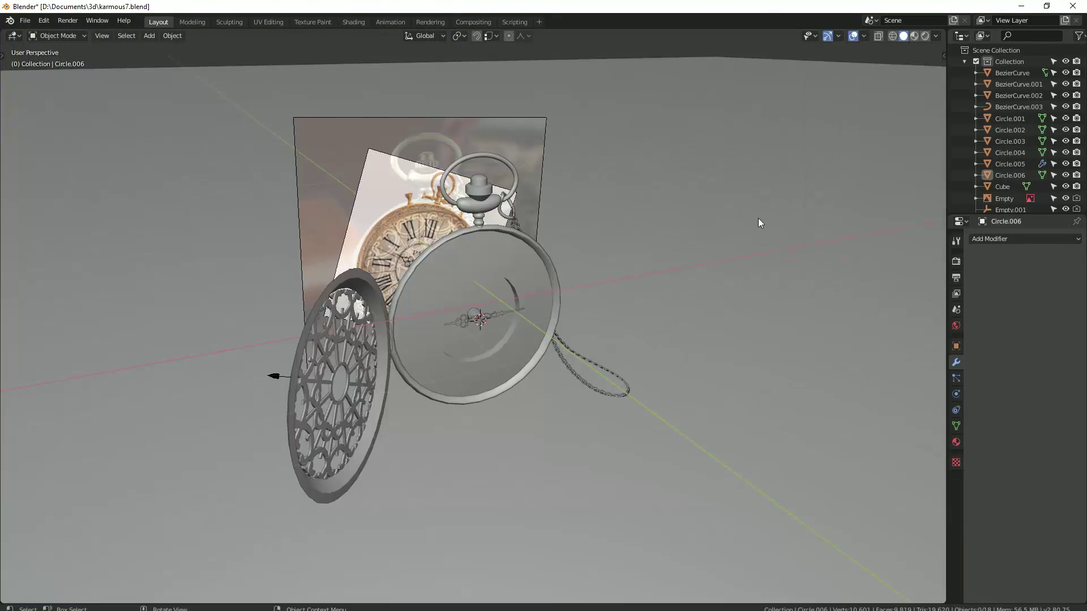
pyautogui.scroll(3, 520, 281)
pyautogui.scroll(3, 468, 283)
pyautogui.moveTo(467, 283); pyautogui.dragTo(494, 284, button='middle')
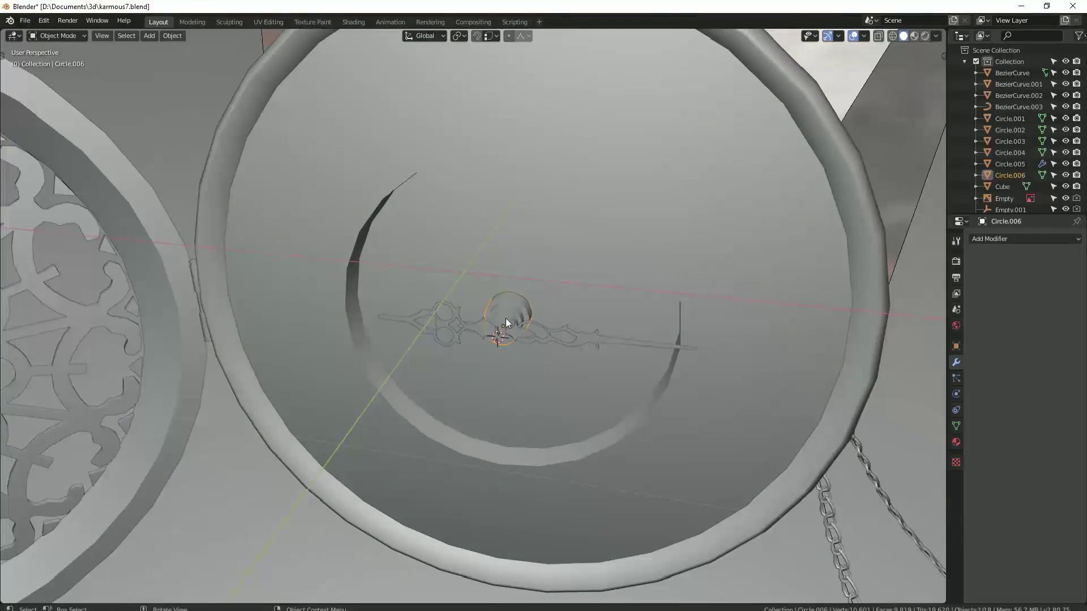
# Step: In Front view, rotate clock hand Plane.004 to match the reference
pyautogui.press('Tab')
pyautogui.scroll(6, 504, 322)
pyautogui.press('Tab')
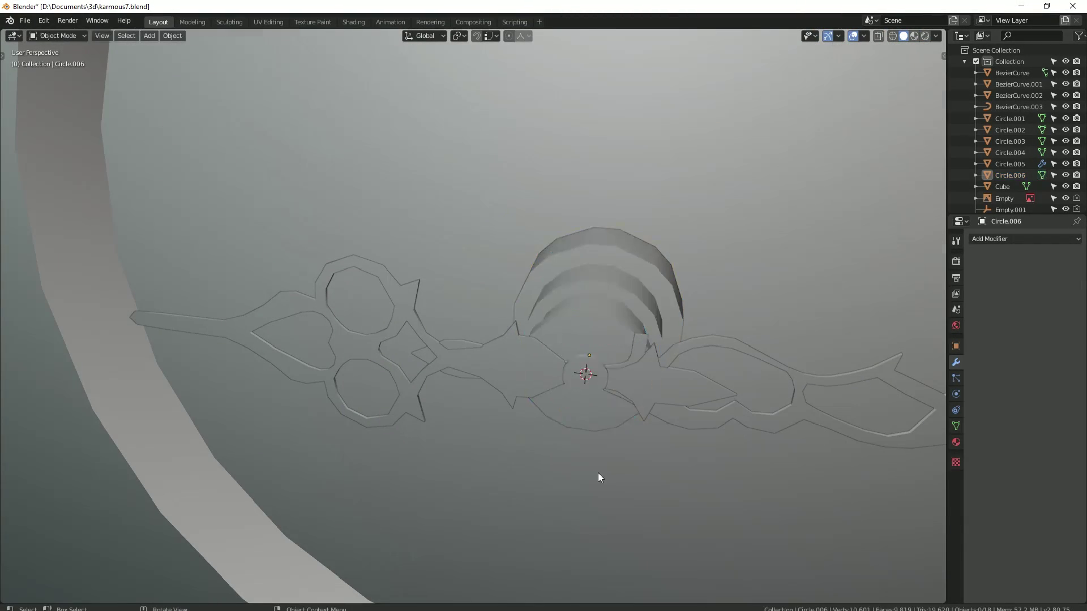
pyautogui.press('KP_1')
pyautogui.click(544, 261)
pyautogui.press('r')
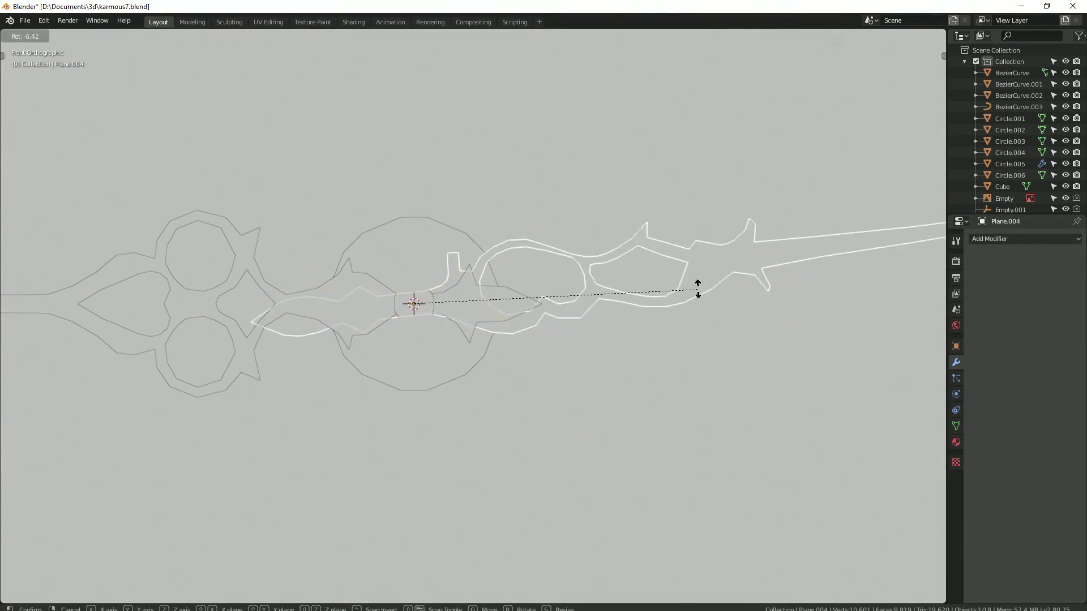
pyautogui.scroll(-3, 702, 278)
pyautogui.press('Escape')
pyautogui.scroll(-3, 678, 296)
pyautogui.press('r')
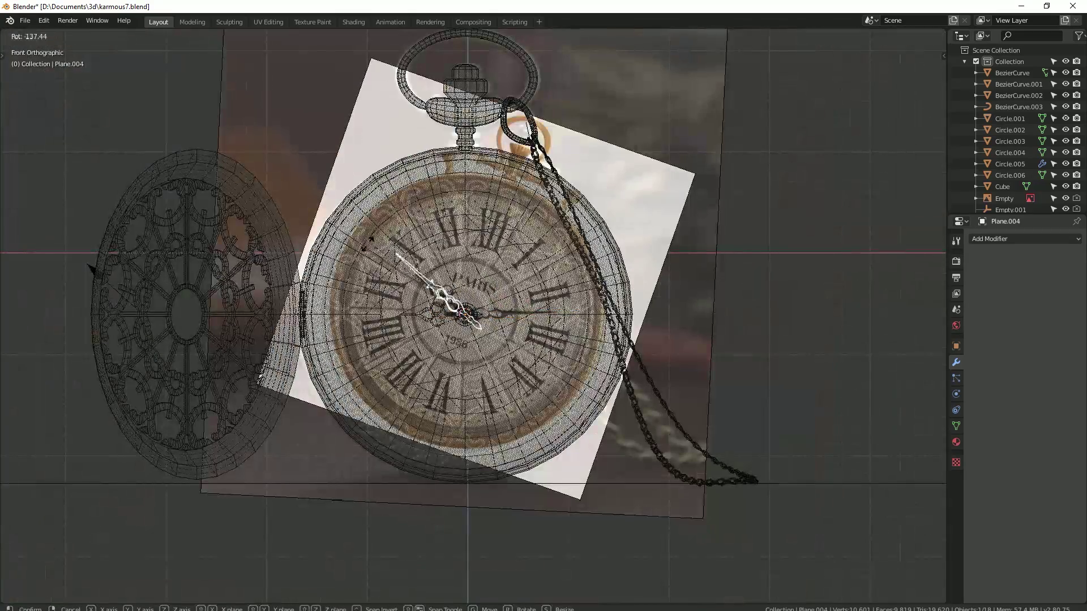
pyautogui.scroll(5, 468, 311)
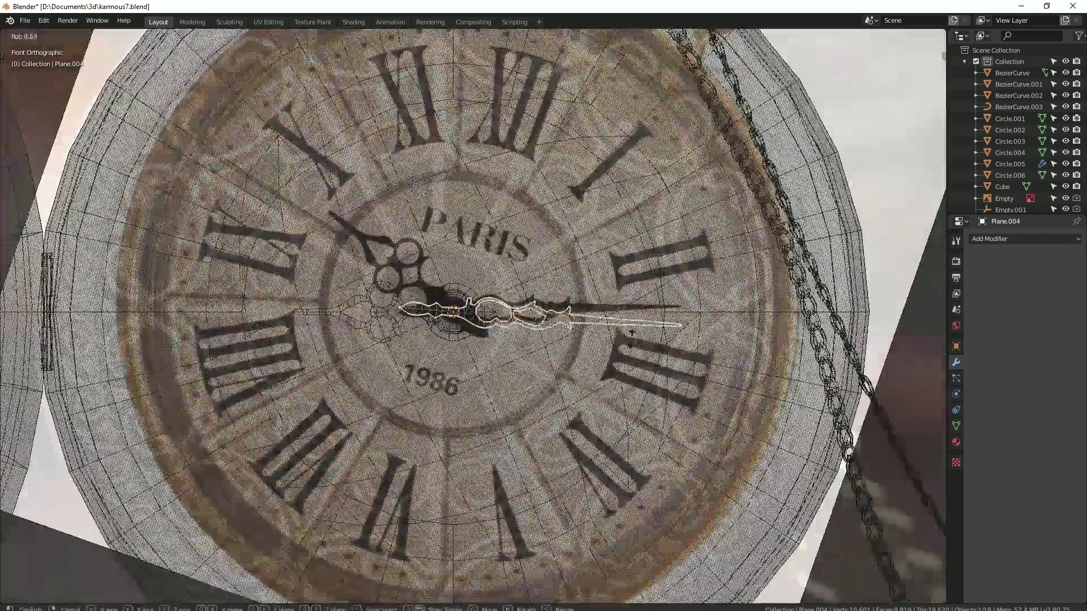
pyautogui.press('Return')
# Step: Rotate clock hand Plane.003 about -102.67° to point upper-left
pyautogui.hotkey('shift', 'z')
pyautogui.click(357, 319)
pyautogui.press('r')
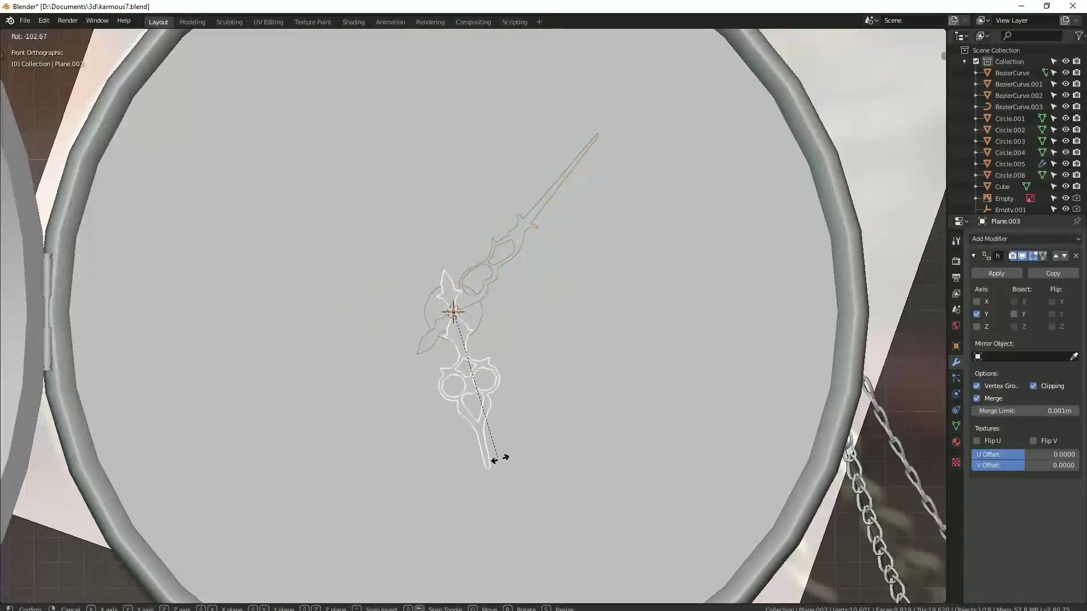
pyautogui.click(286, 247)
pyautogui.click(633, 318)
pyautogui.moveTo(634, 319); pyautogui.dragTo(458, 382, button='middle')
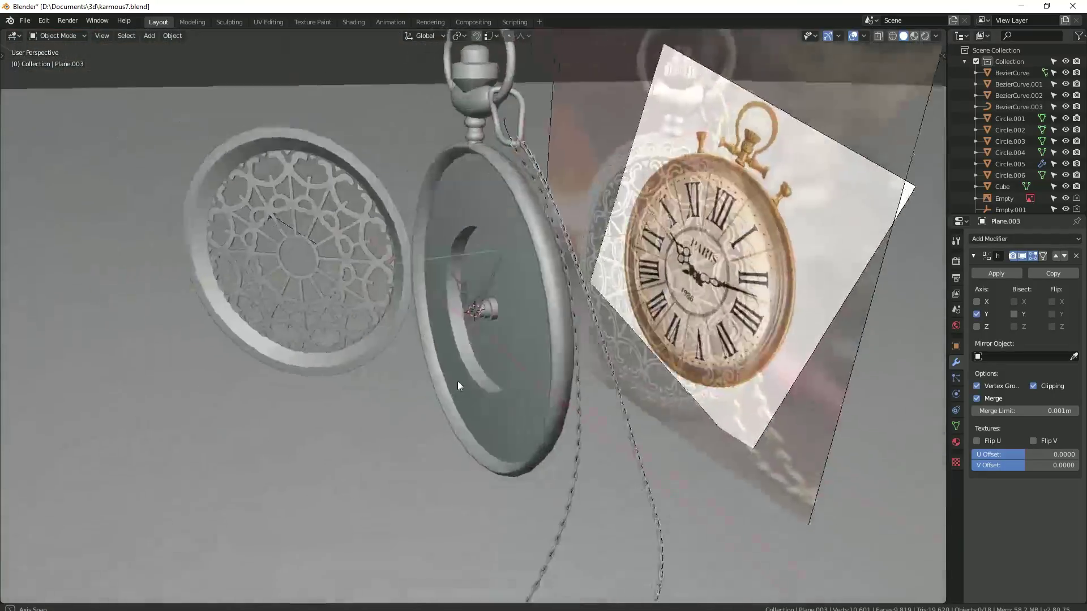
pyautogui.press('KP_1')
pyautogui.scroll(3, 512, 309)
pyautogui.scroll(2, 498, 276)
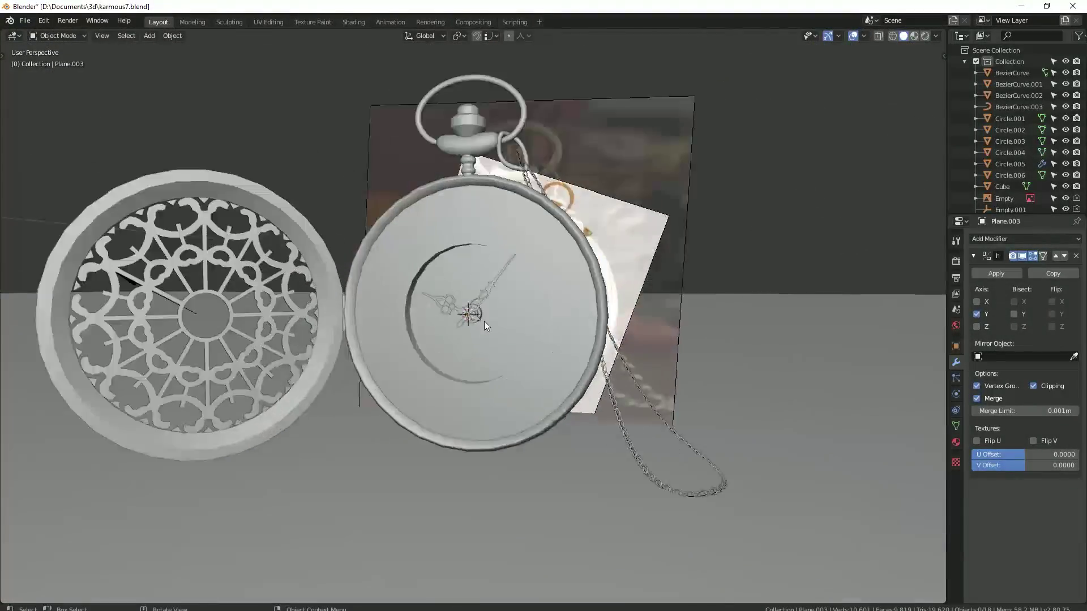
# Step: Save the project as a new version with Save As
pyautogui.moveTo(484, 321); pyautogui.dragTo(420, 339, button='middle')
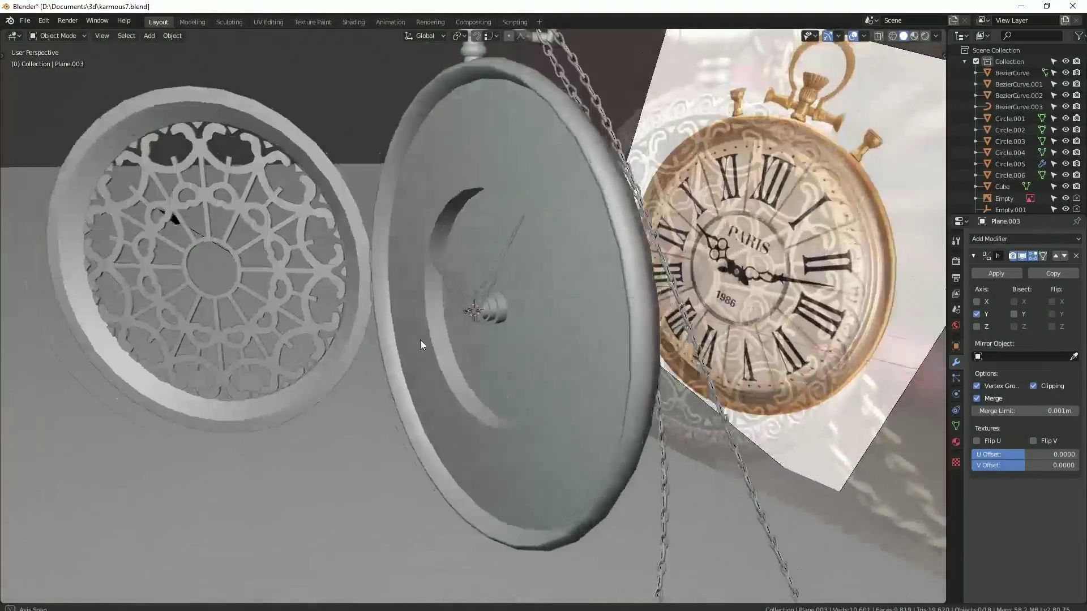
pyautogui.scroll(3, 461, 332)
pyautogui.scroll(2, 318, 372)
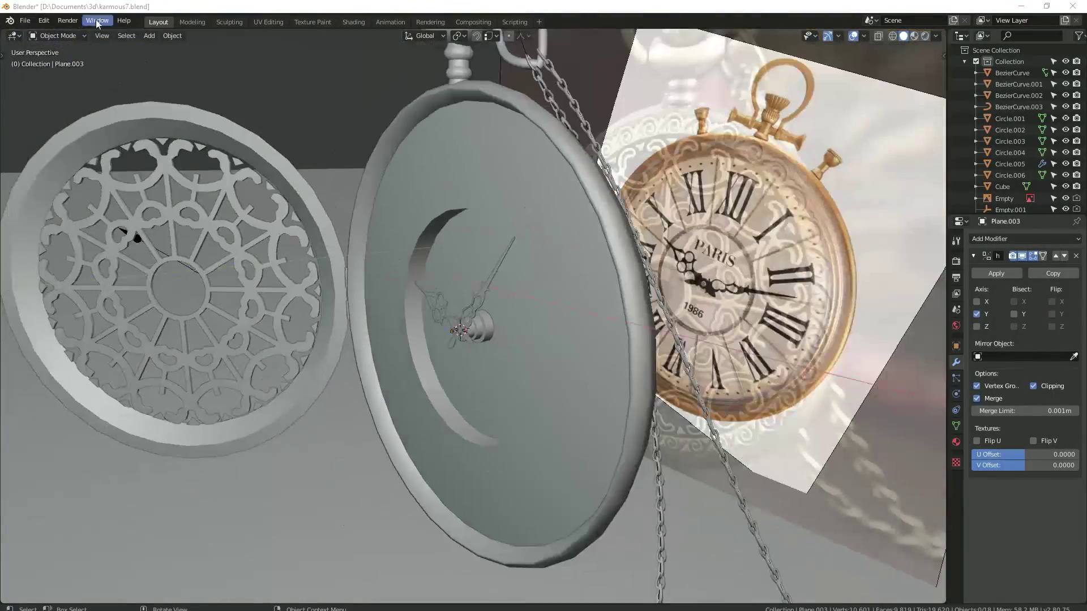
pyautogui.click(25, 21)
pyautogui.click(36, 108)
pyautogui.scroll(3, 310, 185)
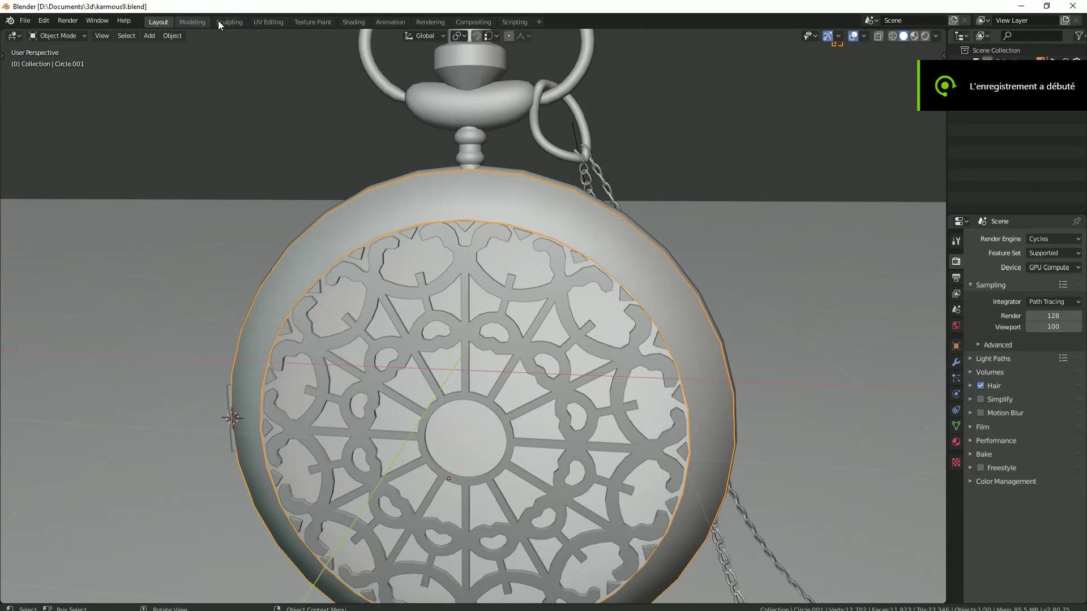
# Step: Enter the Sculpting workspace and zoom in on the top of the bezel band
pyautogui.click(229, 22)
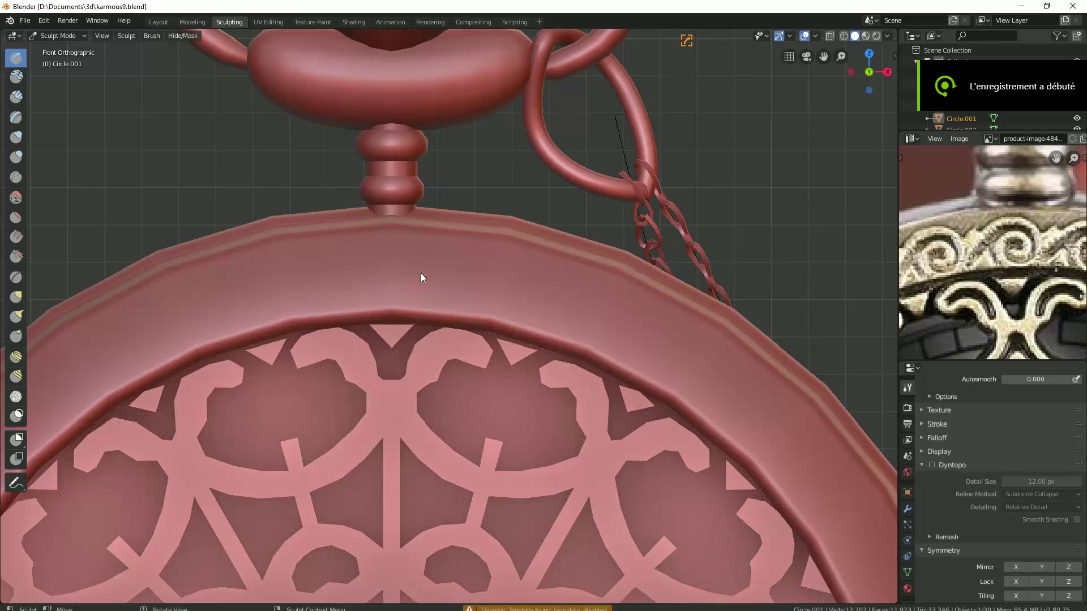
pyautogui.scroll(-2, 996, 252)
pyautogui.scroll(2, 996, 252)
pyautogui.scroll(2, 997, 252)
pyautogui.scroll(2, 996, 252)
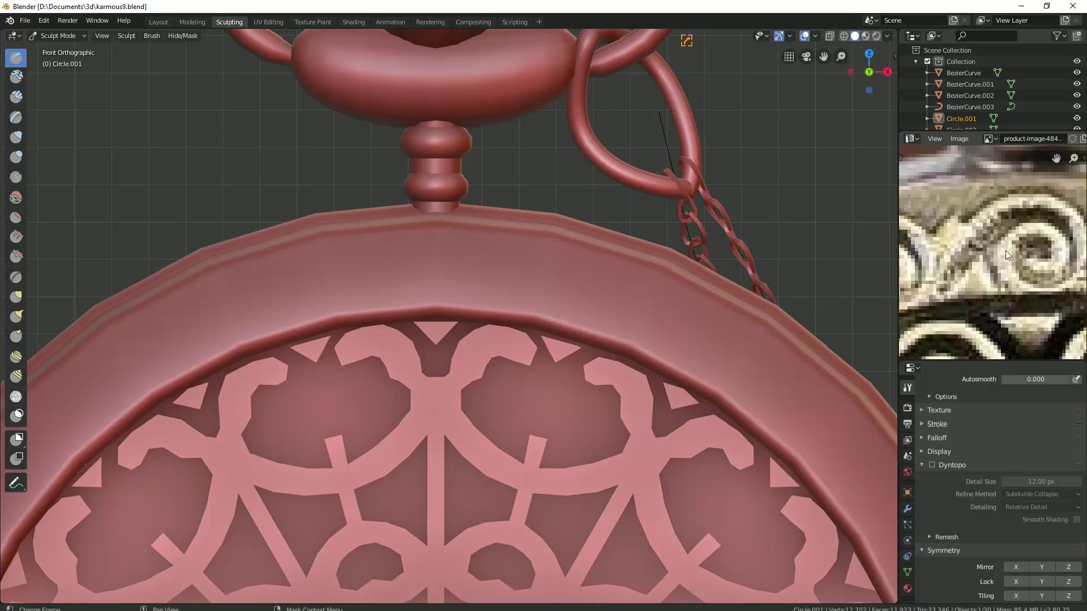
pyautogui.scroll(-3, 963, 249)
pyautogui.scroll(2, 991, 238)
pyautogui.scroll(-1, 991, 237)
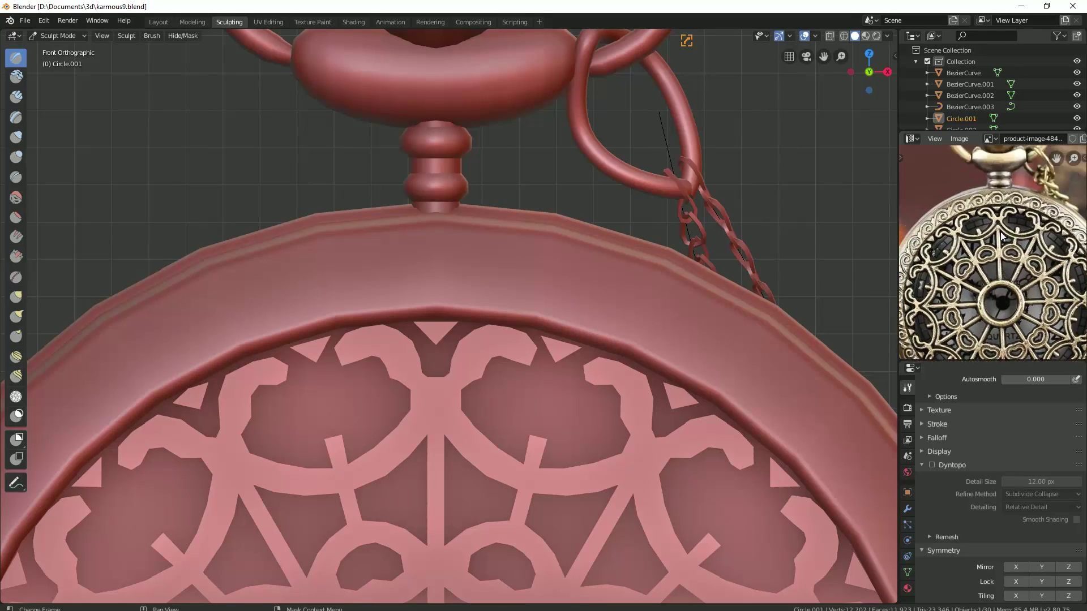
pyautogui.scroll(3, 1014, 229)
pyautogui.scroll(2, 1015, 230)
pyautogui.scroll(2, 427, 257)
pyautogui.scroll(1, 452, 283)
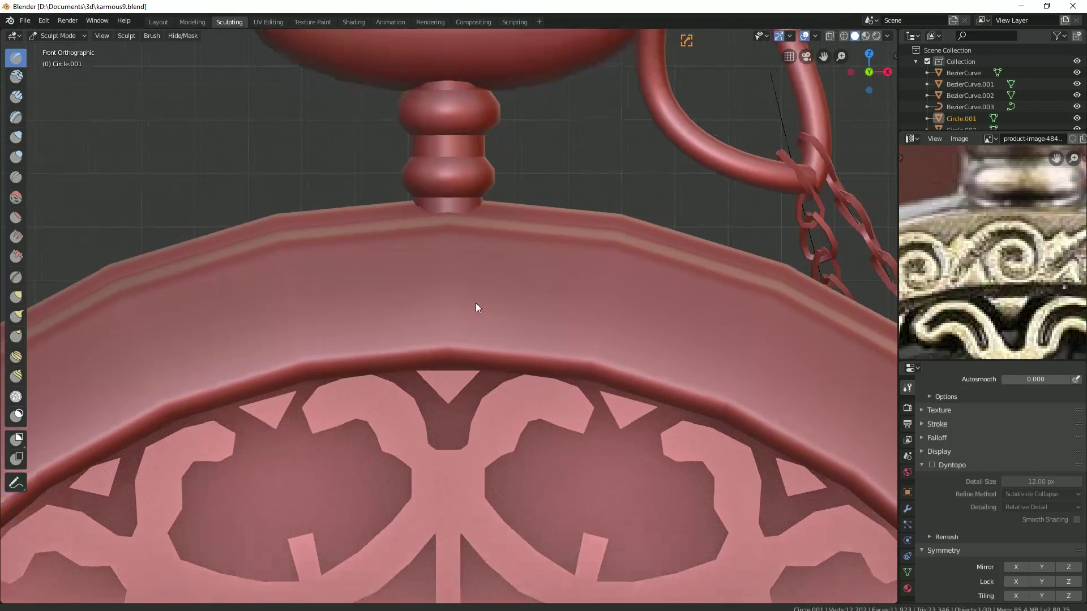
pyautogui.scroll(1, 465, 307)
pyautogui.keyDown('shift'); pyautogui.moveTo(466, 306); pyautogui.dragTo(430, 300, button='middle'); pyautogui.keyUp('shift')
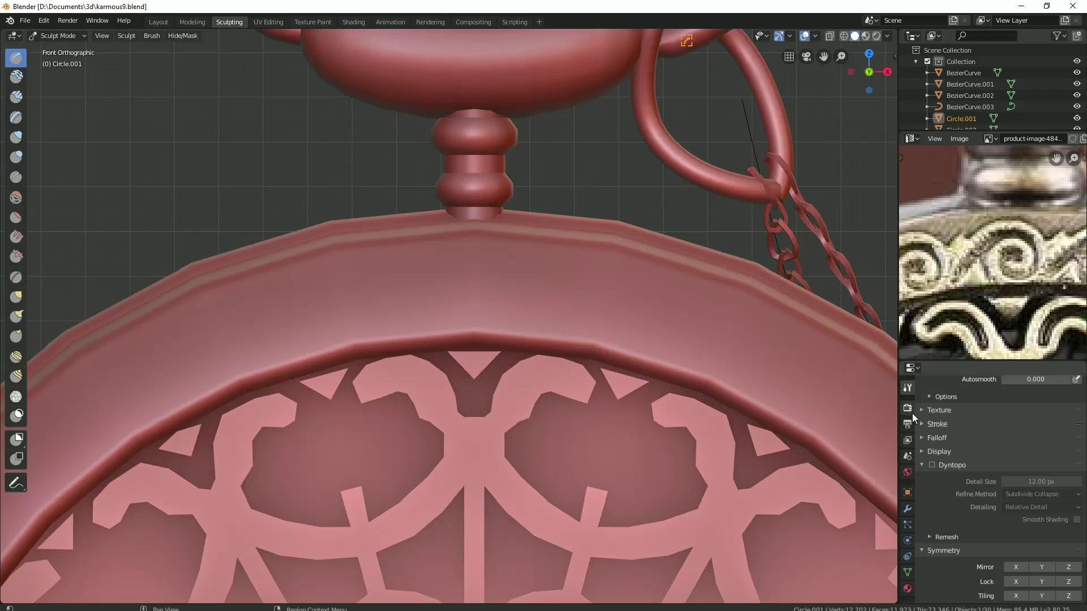
# Step: Enable dynamic topology and frame the whole pocket watch
pyautogui.click(922, 464)
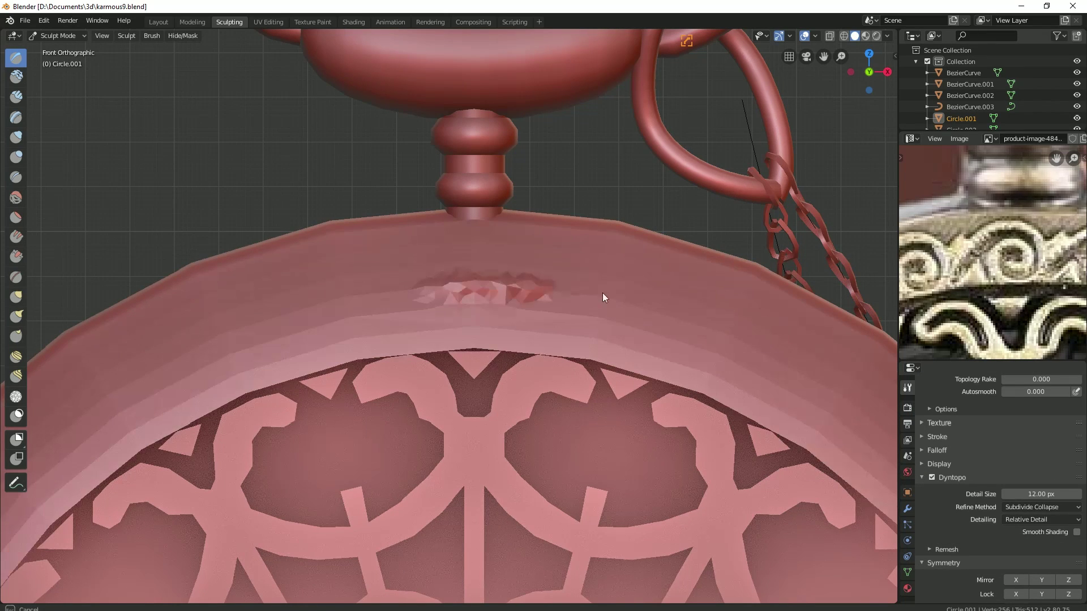
pyautogui.keyDown('shift'); pyautogui.moveTo(636, 327); pyautogui.dragTo(600, 300, button='middle'); pyautogui.keyUp('shift')
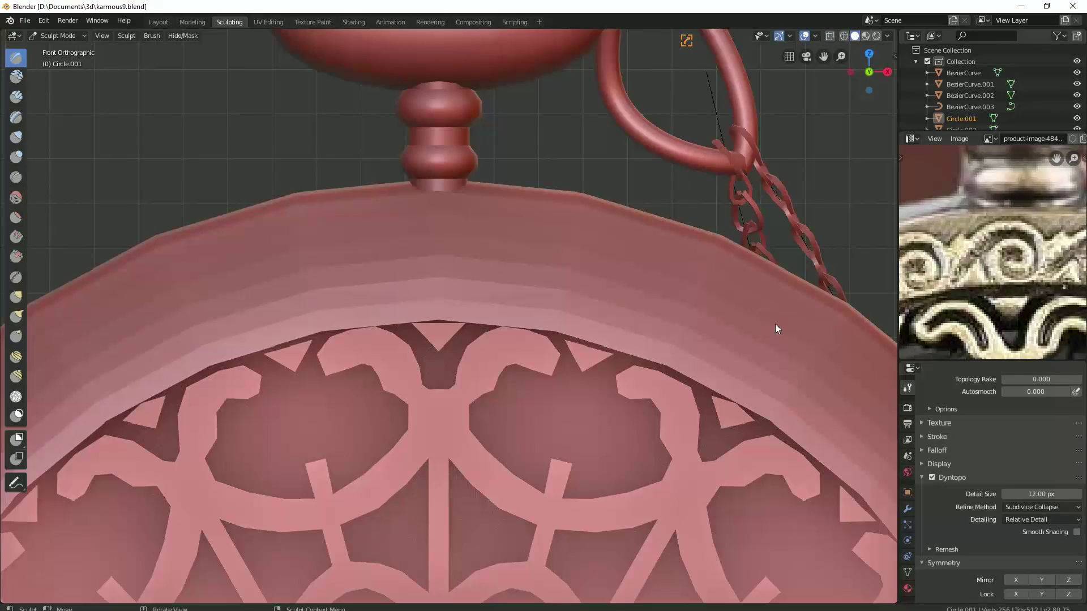
pyautogui.scroll(-5, 973, 494)
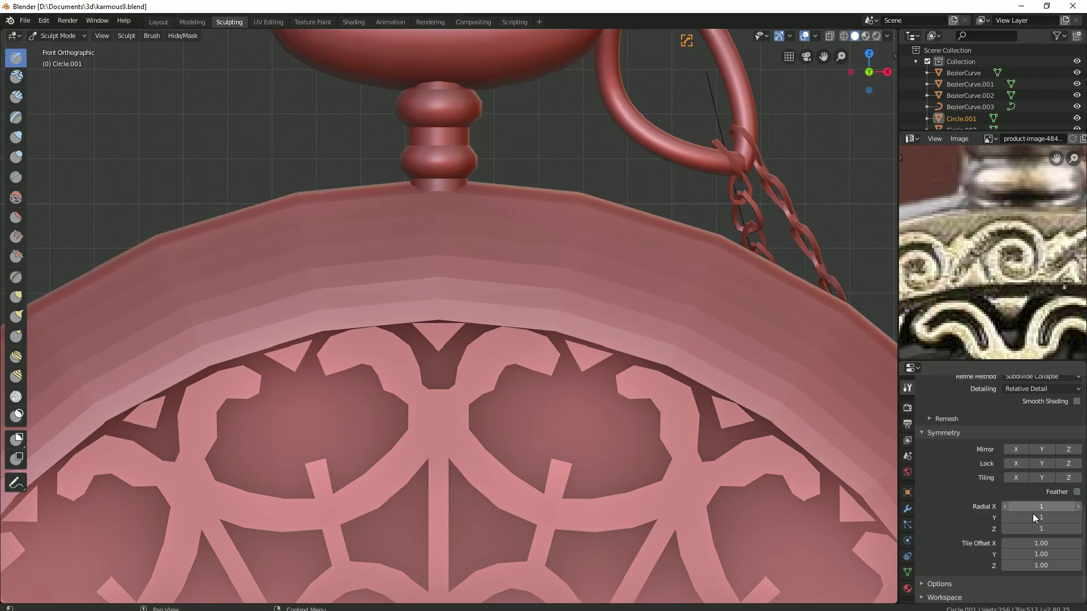
pyautogui.press('Home')
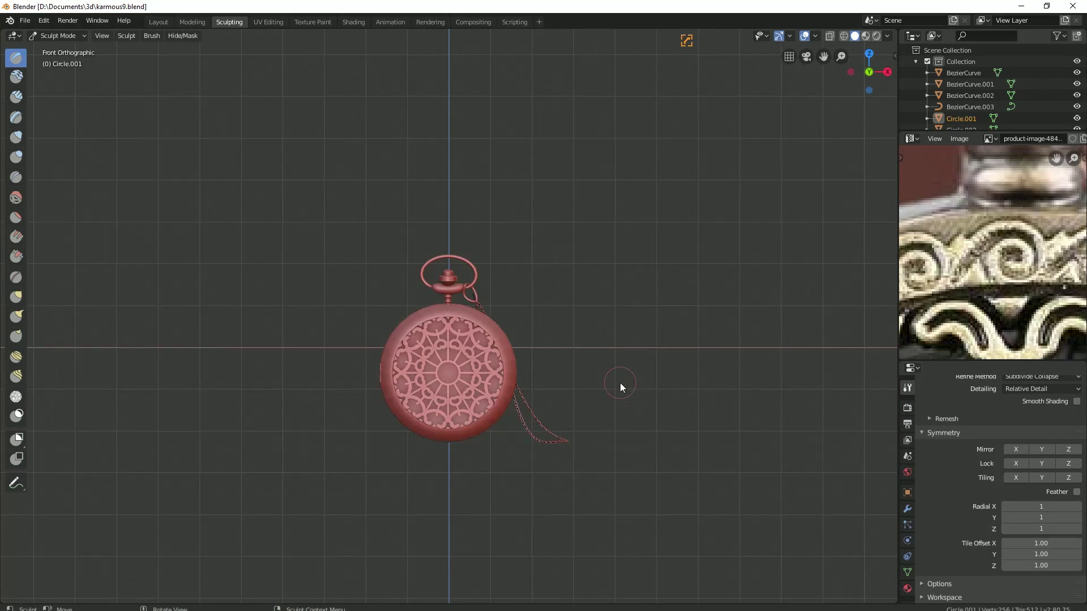
# Step: Adjust the radial Y symmetry count and test a sculpt stroke on the rim
pyautogui.click(1027, 521)
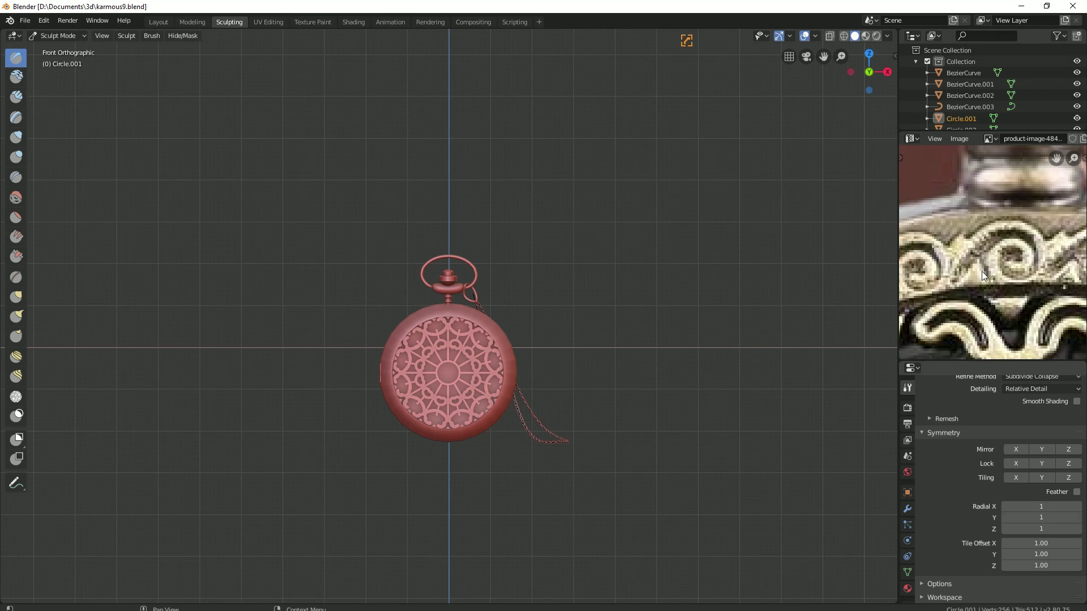
pyautogui.scroll(-5, 983, 276)
pyautogui.scroll(3, 983, 221)
pyautogui.scroll(2, 983, 168)
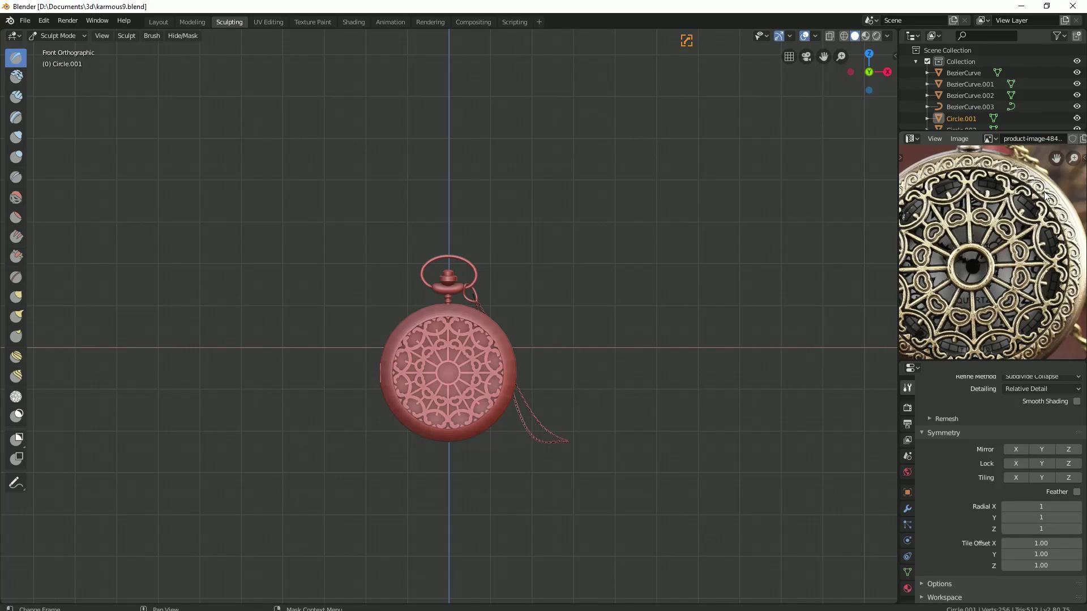
pyautogui.scroll(5, 433, 311)
pyautogui.scroll(4, 443, 278)
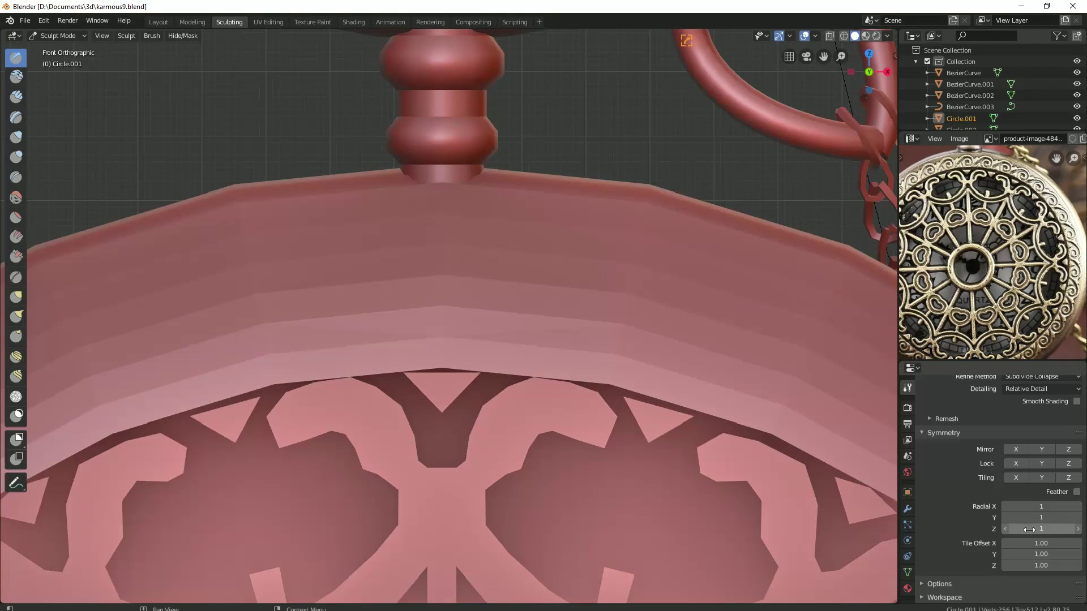
pyautogui.moveTo(422, 290); pyautogui.dragTo(437, 299)
pyautogui.scroll(-9, 603, 323)
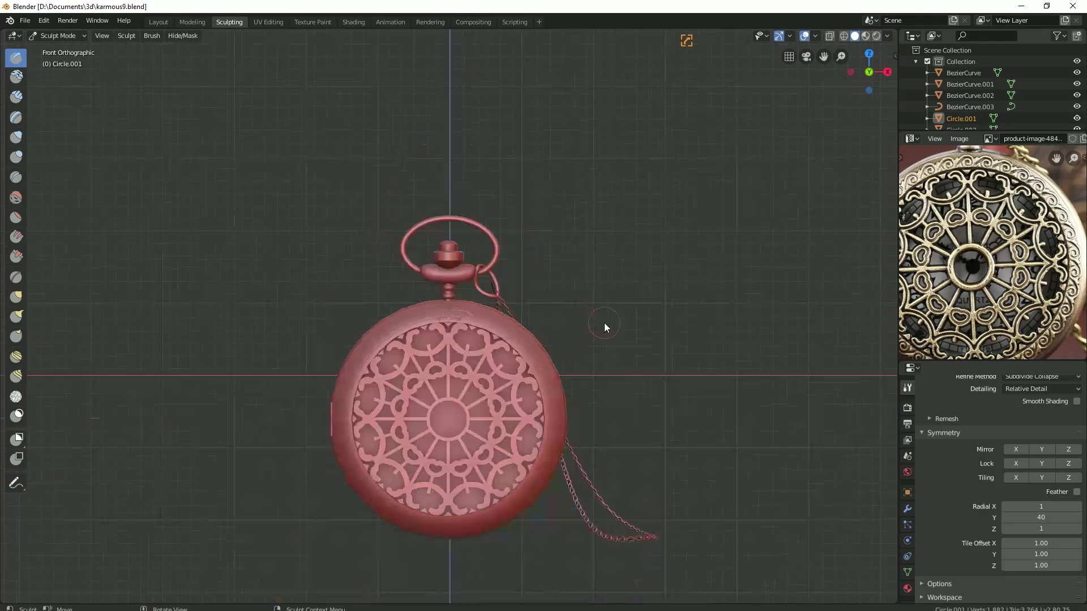
pyautogui.scroll(4, 460, 351)
pyautogui.keyDown('shift'); pyautogui.moveTo(459, 351); pyautogui.dragTo(487, 214, button='middle'); pyautogui.keyUp('shift')
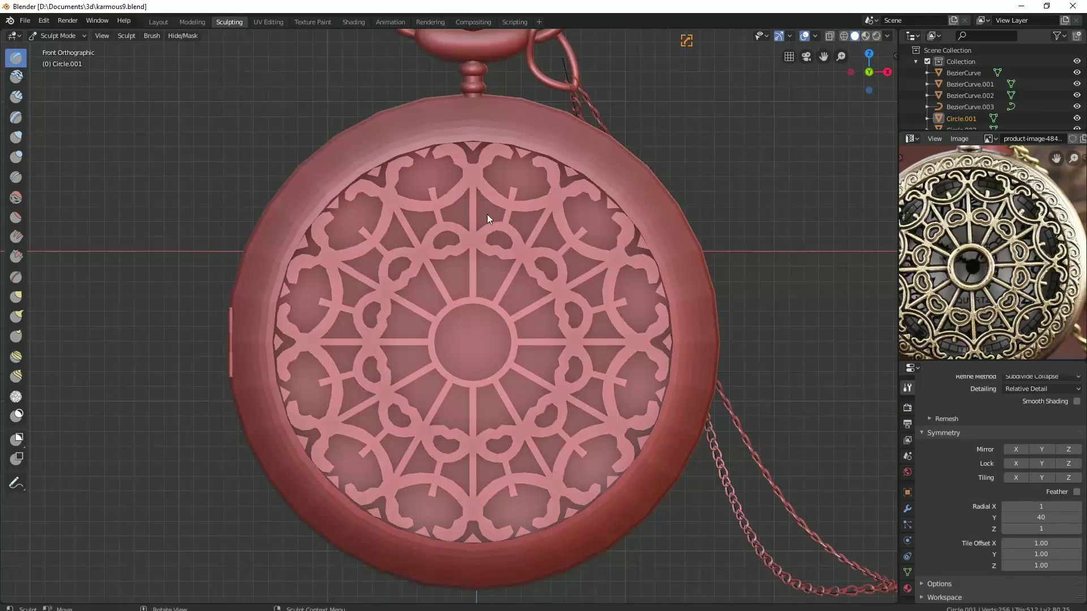
# Step: Set radial Y repetitions to 40 and try repeated rim strokes, undoing the last one
pyautogui.click(1039, 517)
pyautogui.write('40')
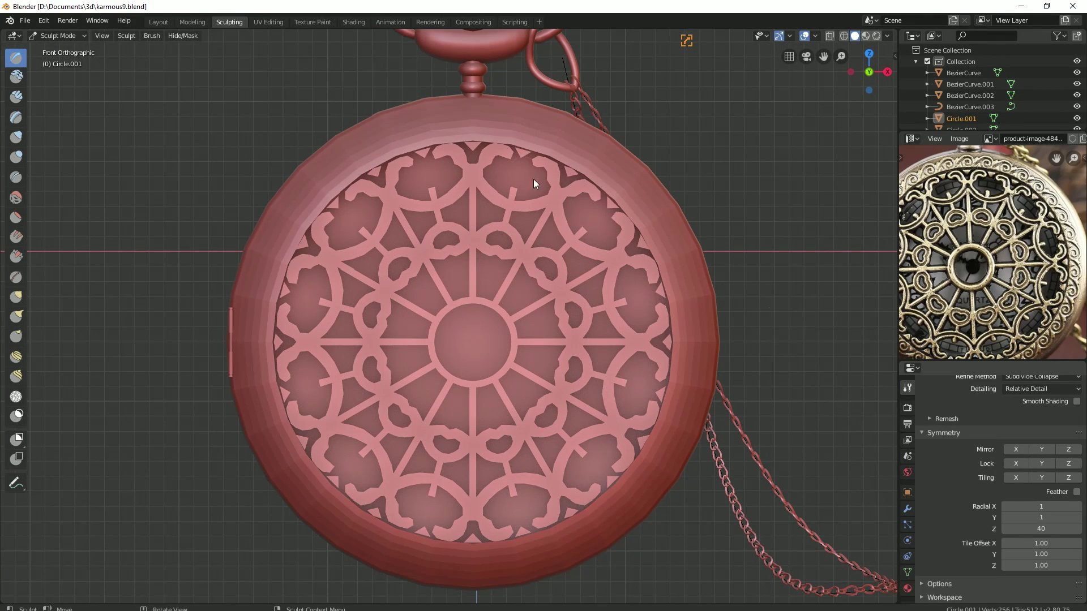
pyautogui.moveTo(533, 179)
pyautogui.mouseDown()
pyautogui.moveTo(464, 118)
pyautogui.moveTo(586, 177)
pyautogui.mouseUp()
pyautogui.scroll(3, 469, 145)
pyautogui.moveTo(470, 145)
pyautogui.keyDown('shift'); pyautogui.mouseDown(button='middle')
pyautogui.moveTo(520, 331)
pyautogui.moveTo(439, 353)
pyautogui.mouseUp(button='middle'); pyautogui.keyUp('shift')
pyautogui.moveTo(451, 249); pyautogui.dragTo(528, 283)
pyautogui.hotkey('ctrl', 'z')
# Step: Set Symmetry Radial Z to 20 and sculpt repeated strokes around the upper rim
pyautogui.click(1036, 528)
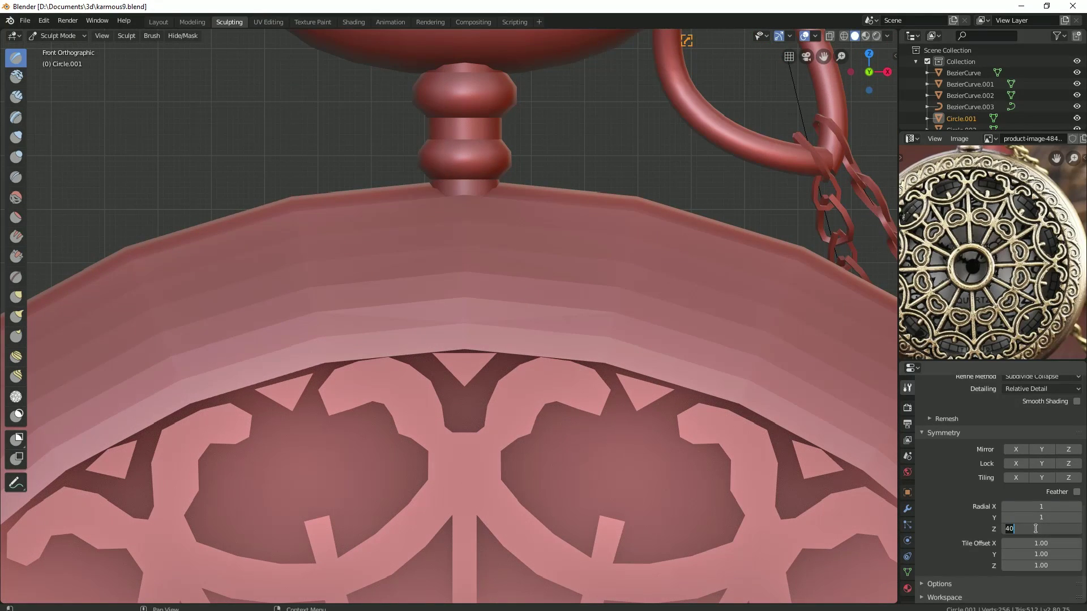
pyautogui.write('2')
pyautogui.press('Return')
pyautogui.scroll(-4, 617, 386)
pyautogui.scroll(-1, 519, 443)
pyautogui.scroll(5, 555, 353)
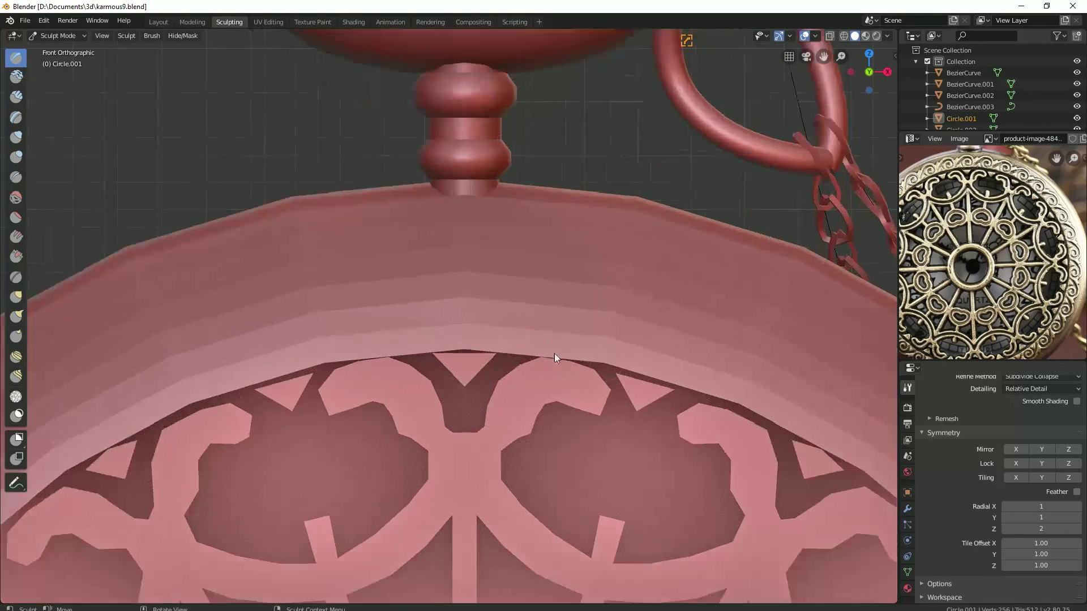
pyautogui.click(1040, 528)
pyautogui.write('20')
pyautogui.press('Return')
pyautogui.moveTo(490, 250); pyautogui.dragTo(553, 247)
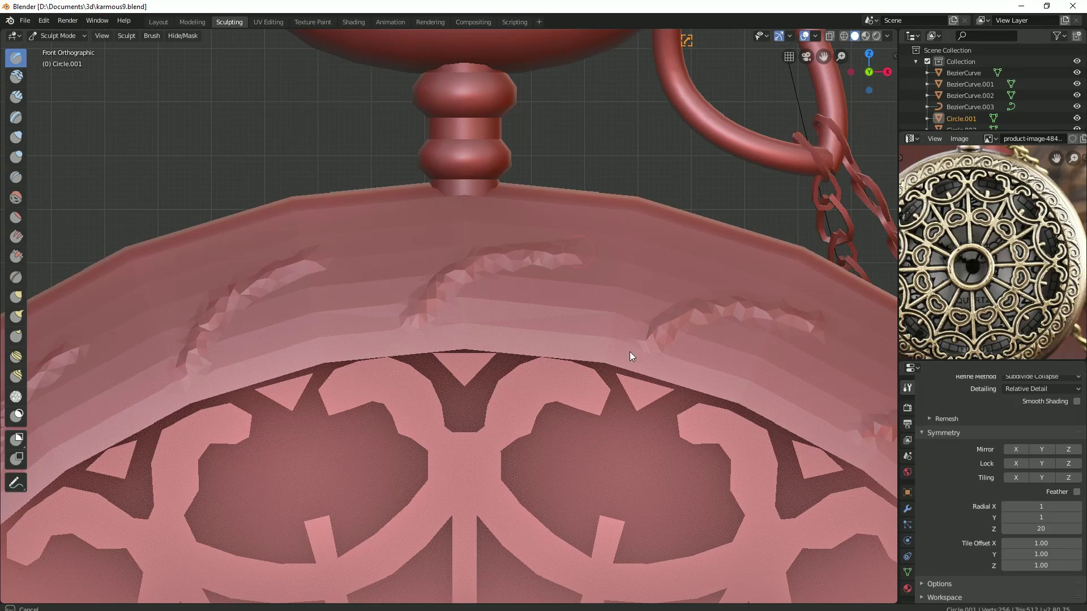
# Step: Return to the front orthographic view and zoom in along the top rim
pyautogui.scroll(-2, 630, 356)
pyautogui.scroll(-4, 548, 318)
pyautogui.moveTo(540, 330)
pyautogui.mouseDown(button='middle')
pyautogui.moveTo(605, 357)
pyautogui.moveTo(541, 367)
pyautogui.mouseUp(button='middle')
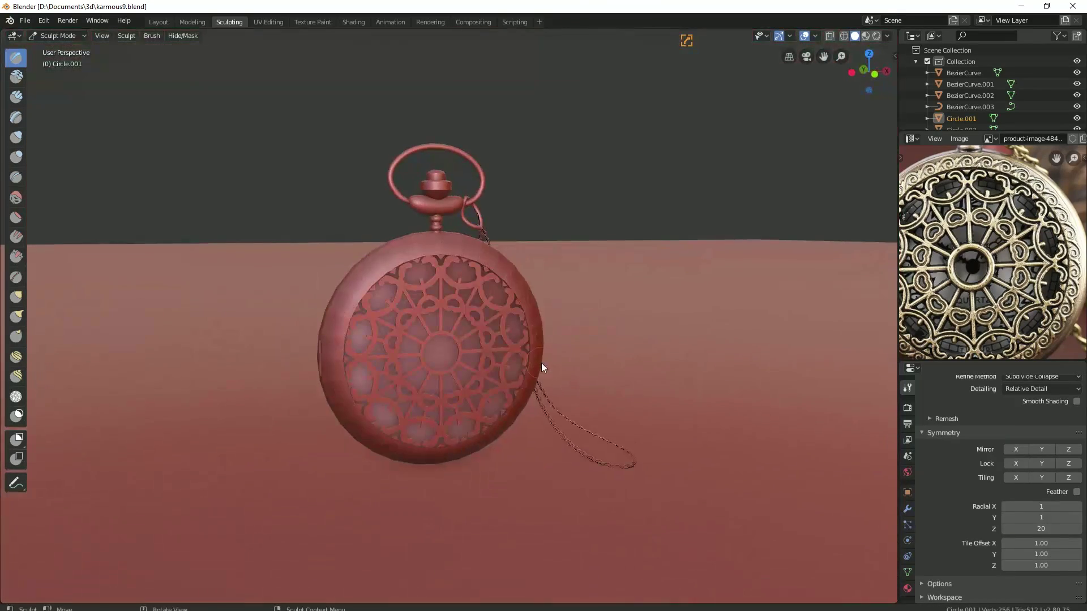
pyautogui.press('KP_1')
pyautogui.scroll(4, 375, 270)
pyautogui.scroll(3, 507, 364)
pyautogui.scroll(1, 456, 372)
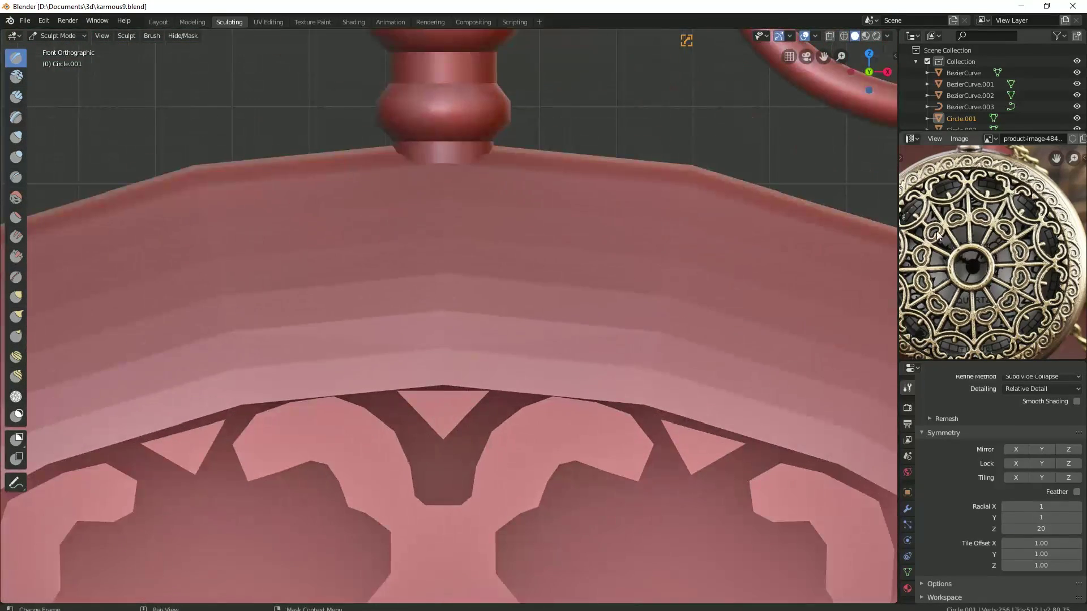
pyautogui.scroll(3, 937, 236)
pyautogui.scroll(2, 937, 237)
pyautogui.keyDown('shift'); pyautogui.moveTo(491, 356); pyautogui.dragTo(553, 357, button='middle'); pyautogui.keyUp('shift')
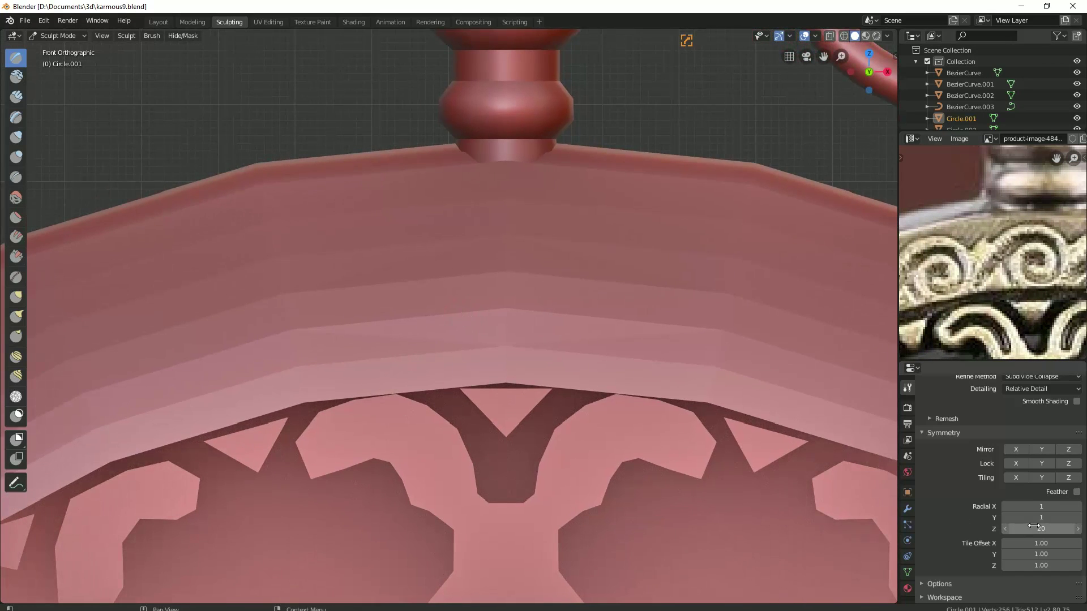
# Step: Lower the brush Autosmooth to 0.105 and test a rim stroke, then undo it
pyautogui.rightClick(374, 326)
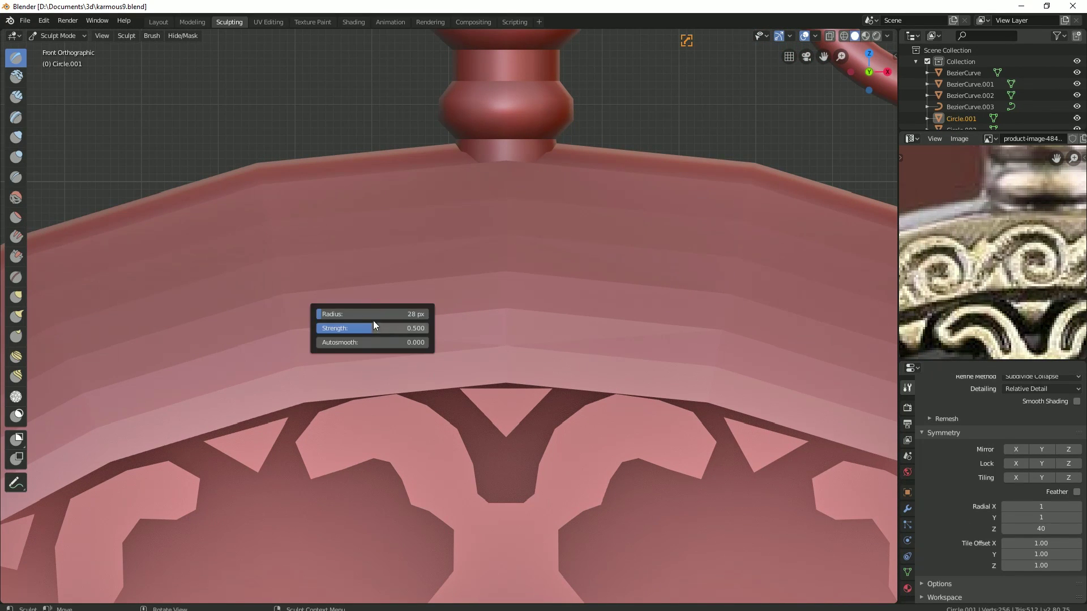
pyautogui.moveTo(366, 342)
pyautogui.mouseDown()
pyautogui.moveTo(428, 342)
pyautogui.moveTo(412, 280)
pyautogui.mouseUp()
pyautogui.hotkey('ctrl', 'z')
pyautogui.rightClick(441, 304)
pyautogui.moveTo(487, 304); pyautogui.dragTo(397, 304)
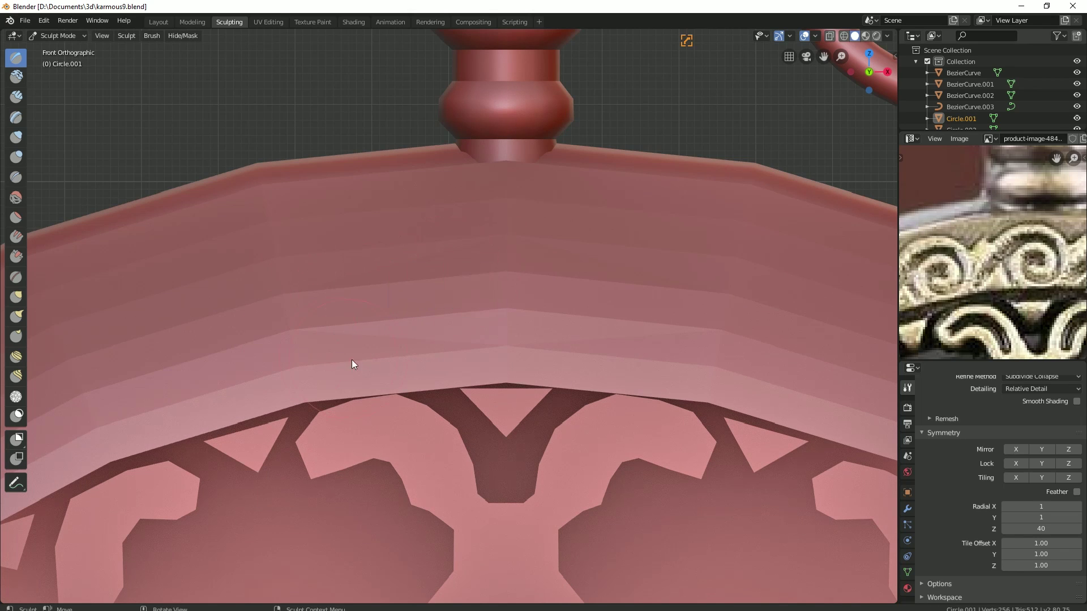
pyautogui.moveTo(352, 359); pyautogui.dragTo(472, 286)
pyautogui.hotkey('ctrl', 'z')
# Step: Recheck the brush settings and test a stroke along the rim's lower edge, undoing it
pyautogui.rightClick(476, 293)
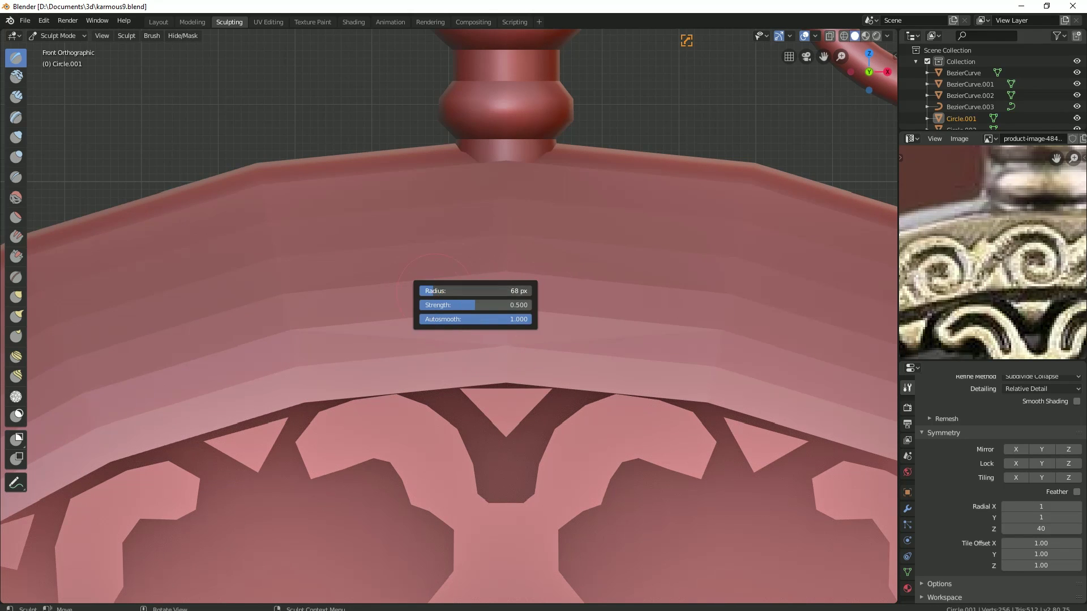
pyautogui.scroll(-4, 554, 348)
pyautogui.scroll(1, 412, 319)
pyautogui.rightClick(412, 318)
pyautogui.scroll(3, 1011, 447)
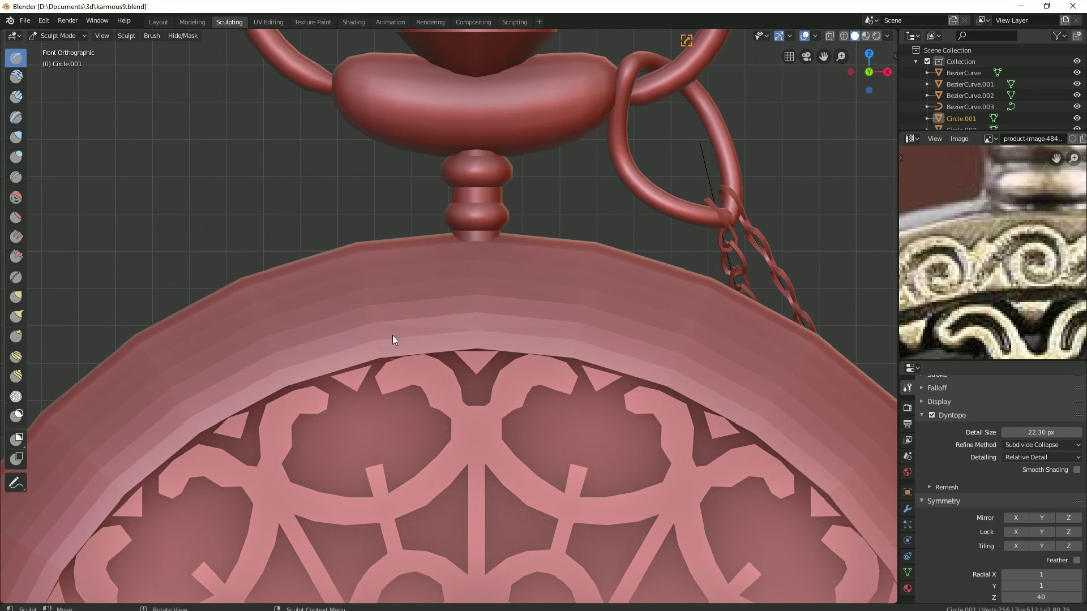
pyautogui.moveTo(379, 343); pyautogui.dragTo(404, 305)
pyautogui.hotkey('ctrl', 'z')
# Step: Reduce the Dyntopo detail size to 4.30 px and test a rim stroke
pyautogui.moveTo(1040, 431); pyautogui.dragTo(1019, 432)
pyautogui.moveTo(398, 329); pyautogui.dragTo(416, 300)
pyautogui.hotkey('ctrl', 'z')
pyautogui.scroll(-3, 1021, 543)
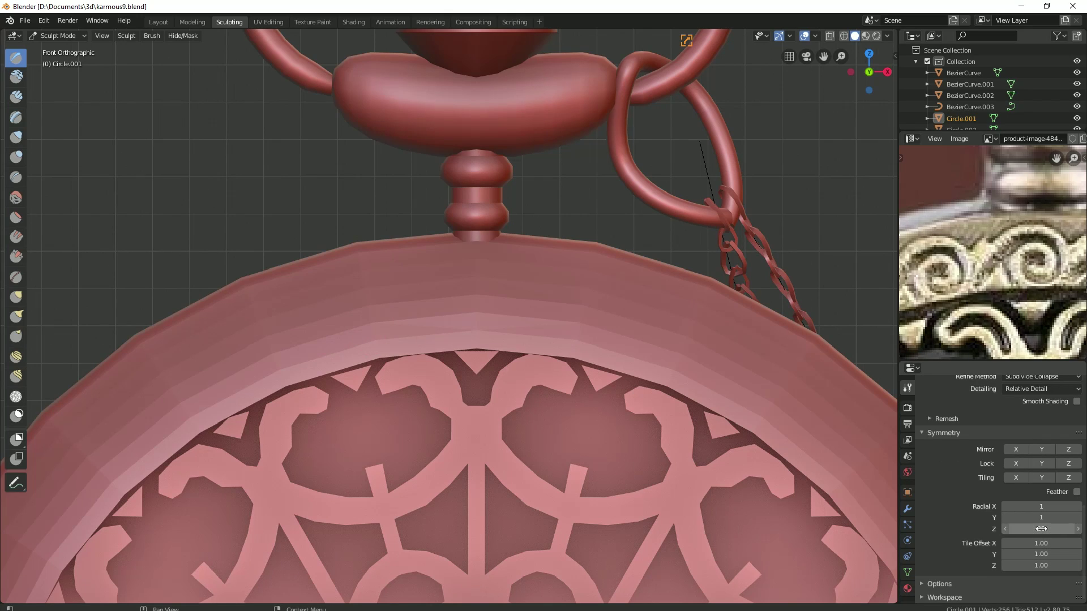
# Step: Set radial Z to 20, sculpt repeated dents around the rim, then undo them
pyautogui.moveTo(1040, 529); pyautogui.dragTo(1047, 528)
pyautogui.moveTo(383, 348); pyautogui.dragTo(397, 311)
pyautogui.moveTo(500, 290)
pyautogui.mouseDown()
pyautogui.moveTo(524, 338)
pyautogui.moveTo(549, 335)
pyautogui.mouseUp()
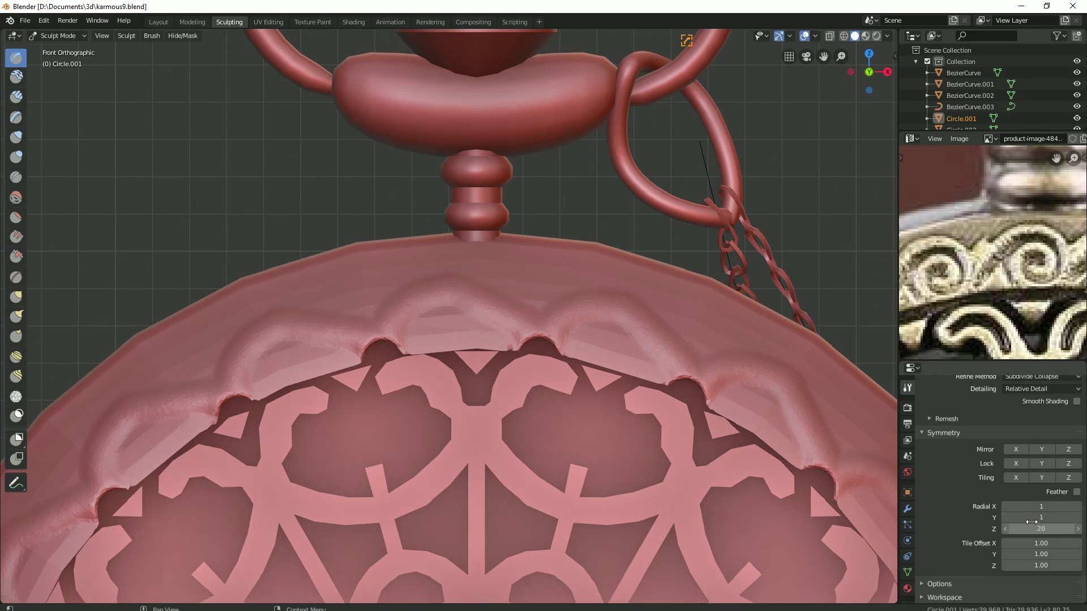
pyautogui.write('2')
pyautogui.press('Return')
pyautogui.hotkey('ctrl', 'z')
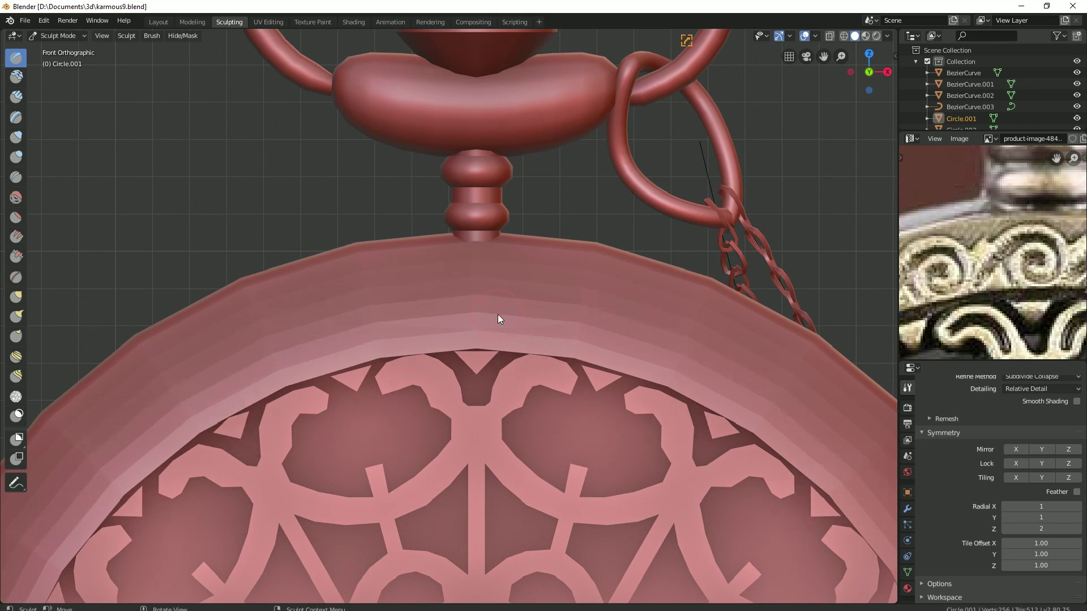
# Step: Sculpt one arch-shaped ridge stroke repeated 20 times around the bezel
pyautogui.click(1036, 530)
pyautogui.scroll(2, 464, 309)
pyautogui.scroll(2, 466, 308)
pyautogui.moveTo(335, 374)
pyautogui.mouseDown()
pyautogui.moveTo(368, 311)
pyautogui.moveTo(397, 293)
pyautogui.moveTo(512, 286)
pyautogui.moveTo(586, 373)
pyautogui.mouseUp()
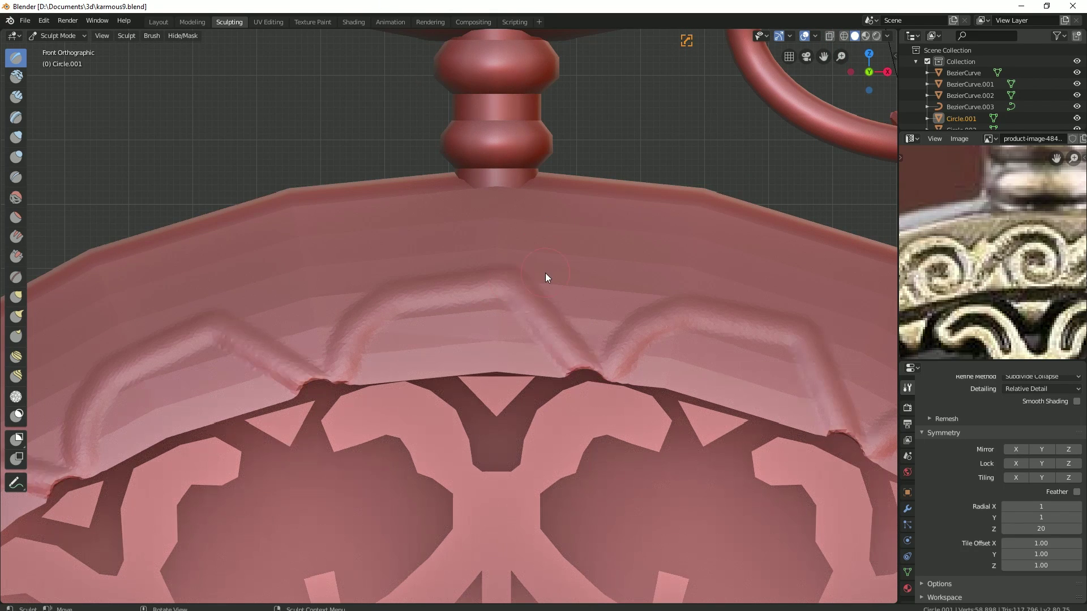
# Step: Undo the arches, re-enable Dyntopo at 16.40 px detail, and test a bezel stroke
pyautogui.hotkey('ctrl', 'z')
pyautogui.scroll(2, 1034, 462)
pyautogui.click(933, 438)
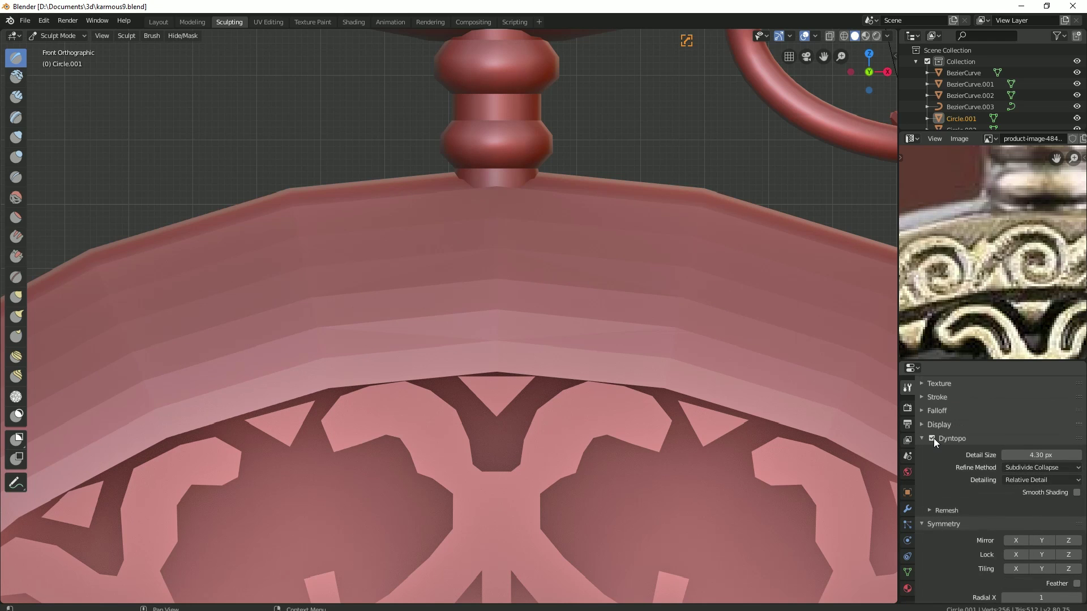
pyautogui.moveTo(1041, 456); pyautogui.dragTo(1064, 455)
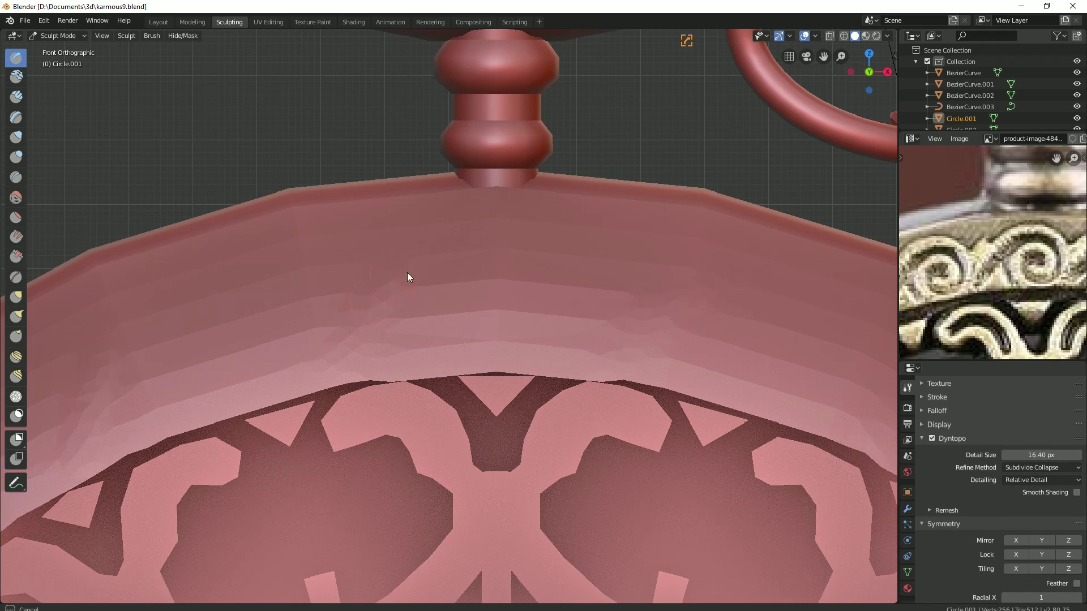
pyautogui.moveTo(612, 342); pyautogui.dragTo(391, 339)
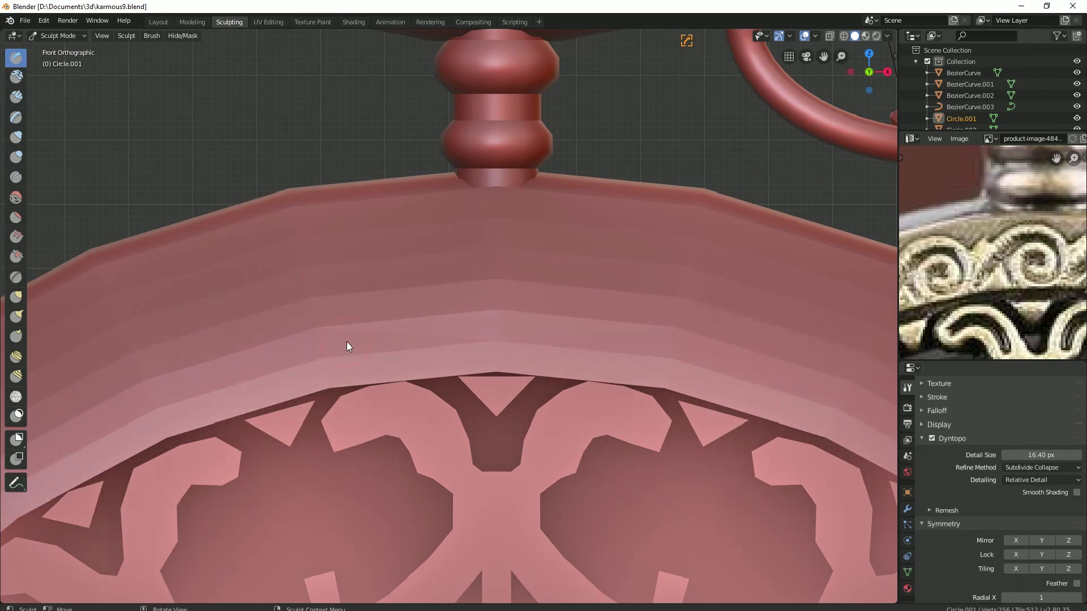
pyautogui.hotkey('ctrl', 'z')
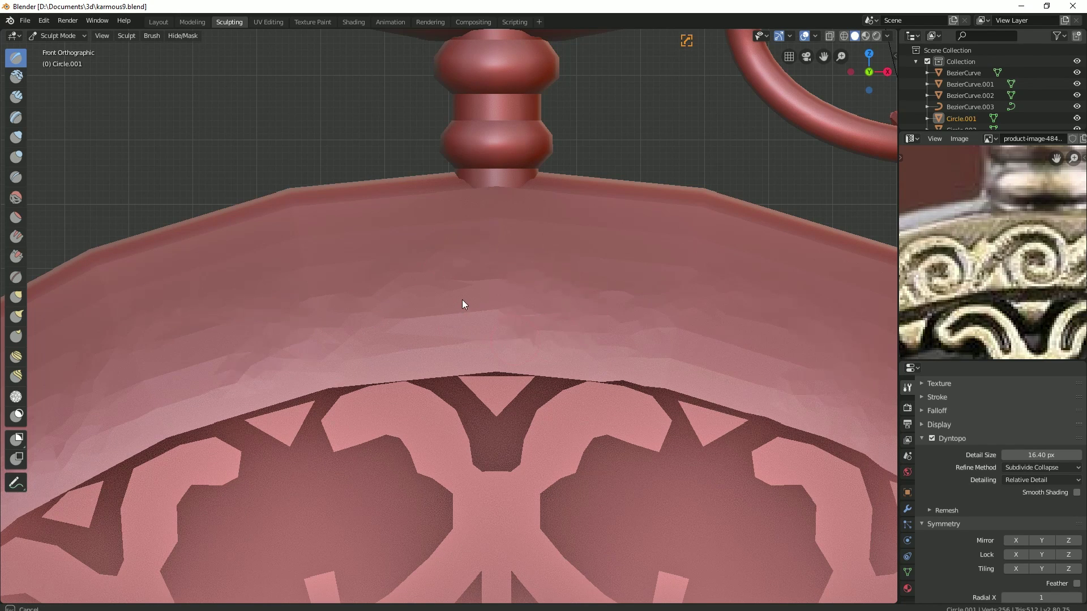
# Step: Orbit to inspect the rim, return to front view, and review the brush display settings
pyautogui.scroll(-4, 462, 300)
pyautogui.moveTo(502, 334)
pyautogui.mouseDown(button='middle')
pyautogui.moveTo(433, 342)
pyautogui.moveTo(562, 372)
pyautogui.mouseUp(button='middle')
pyautogui.scroll(4, 457, 372)
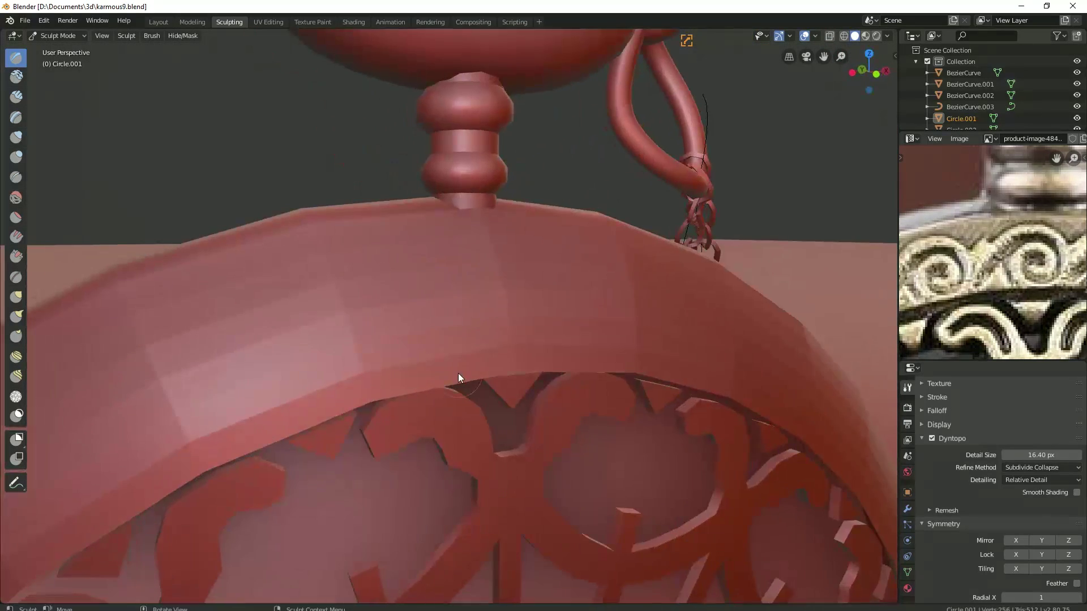
pyautogui.press('KP_1')
pyautogui.click(923, 425)
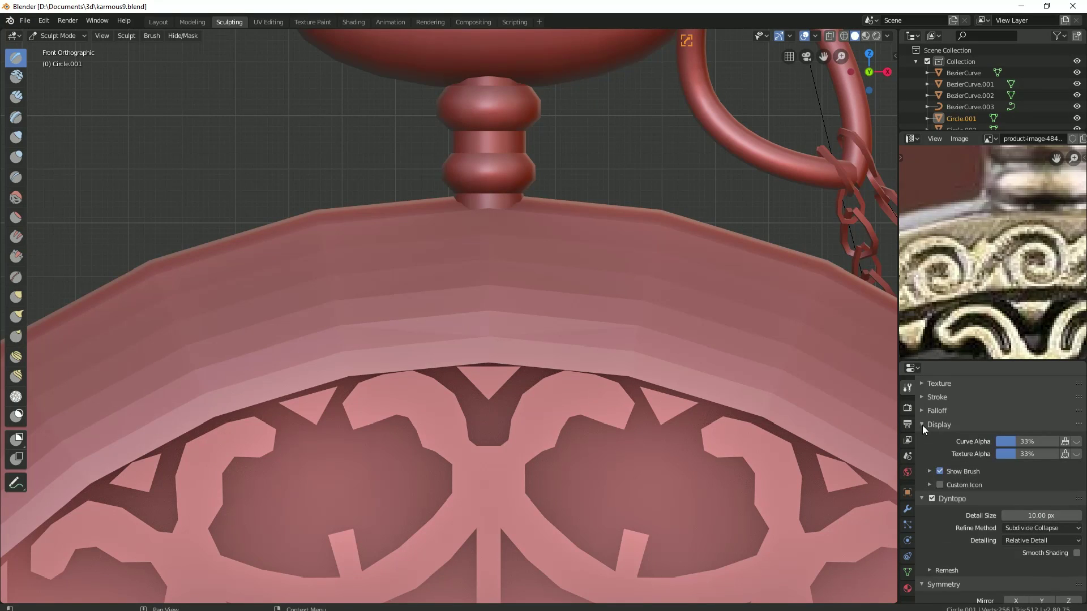
pyautogui.click(922, 425)
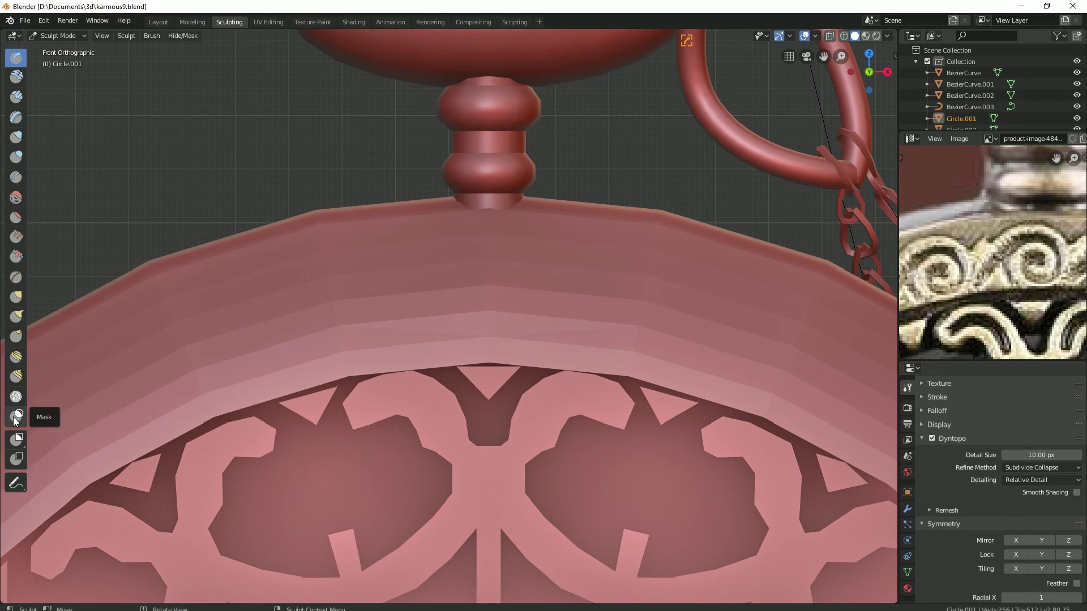
# Step: Switch to the Clay Strips brush, set radius and strength, and try mirrored strips on the rim
pyautogui.click(16, 98)
pyautogui.hotkey('ctrl', 'z')
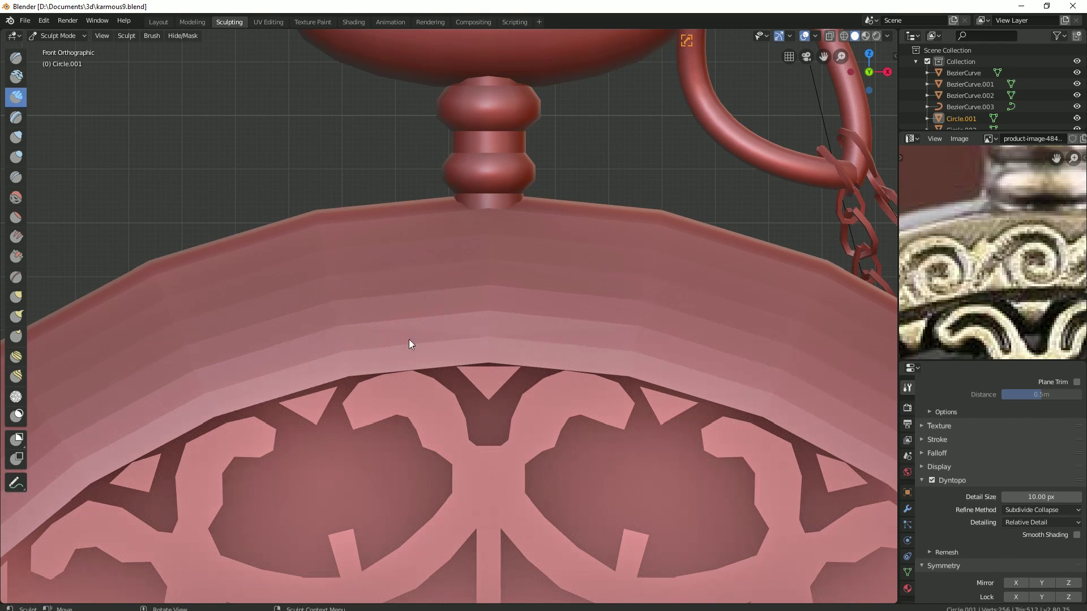
pyautogui.rightClick(401, 306)
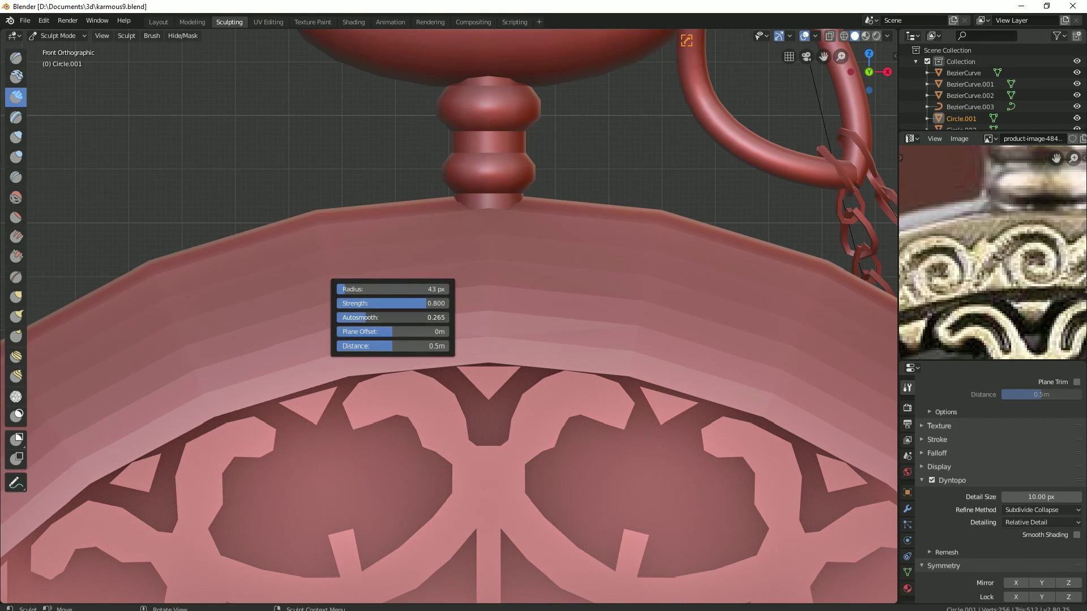
pyautogui.moveTo(501, 236); pyautogui.dragTo(396, 322, button='middle')
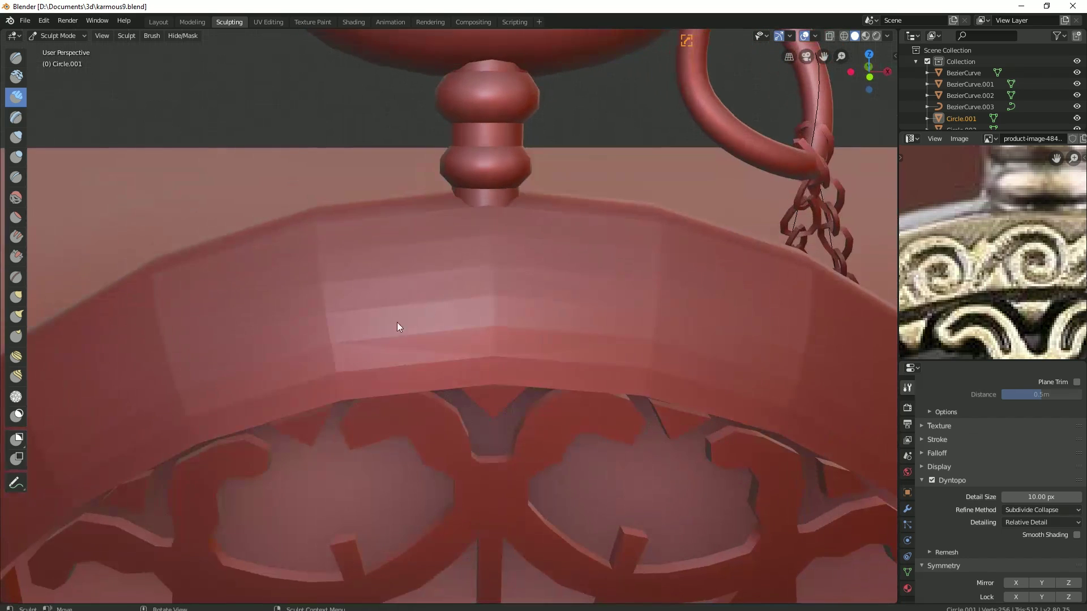
pyautogui.moveTo(396, 321)
pyautogui.mouseDown()
pyautogui.moveTo(379, 321)
pyautogui.moveTo(549, 291)
pyautogui.mouseUp()
pyautogui.hotkey('ctrl', 'z')
pyautogui.moveTo(390, 339)
pyautogui.mouseDown()
pyautogui.moveTo(415, 257)
pyautogui.moveTo(556, 311)
pyautogui.moveTo(477, 320)
pyautogui.mouseUp()
pyautogui.hotkey('ctrl', 'z')
# Step: Sculpt a mirrored clay strip curling into a spiral, then zoom in on it
pyautogui.moveTo(350, 354)
pyautogui.mouseDown()
pyautogui.moveTo(352, 317)
pyautogui.moveTo(499, 244)
pyautogui.mouseUp()
pyautogui.moveTo(581, 321)
pyautogui.mouseDown()
pyautogui.moveTo(498, 356)
pyautogui.moveTo(485, 304)
pyautogui.moveTo(467, 303)
pyautogui.mouseUp()
pyautogui.rightClick(469, 317)
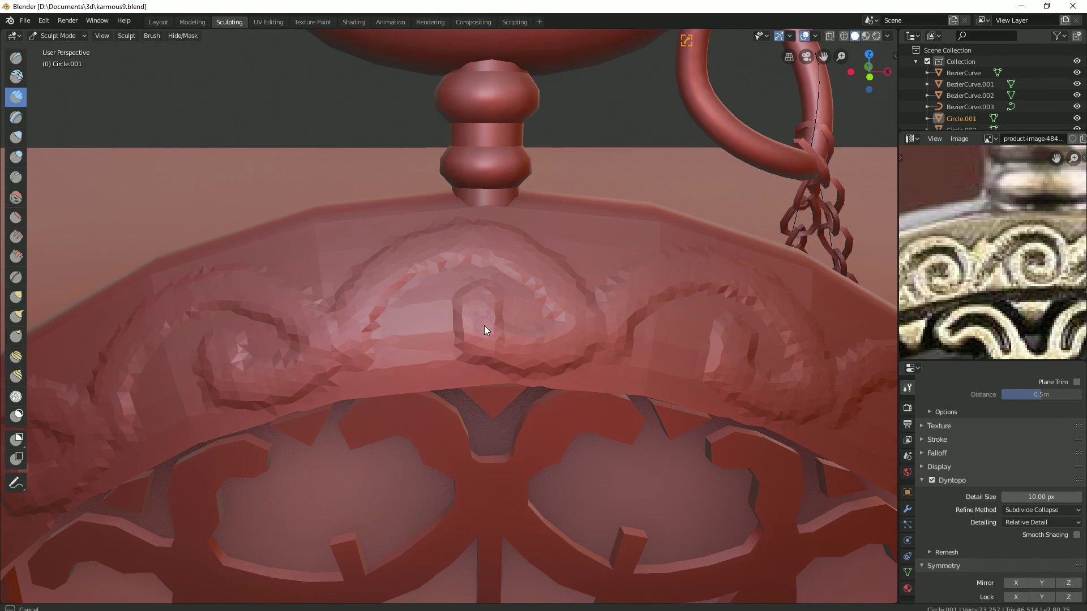
pyautogui.rightClick(474, 321)
pyautogui.keyDown('ctrl'); pyautogui.moveTo(472, 101); pyautogui.dragTo(501, 262, button='middle'); pyautogui.keyUp('ctrl')
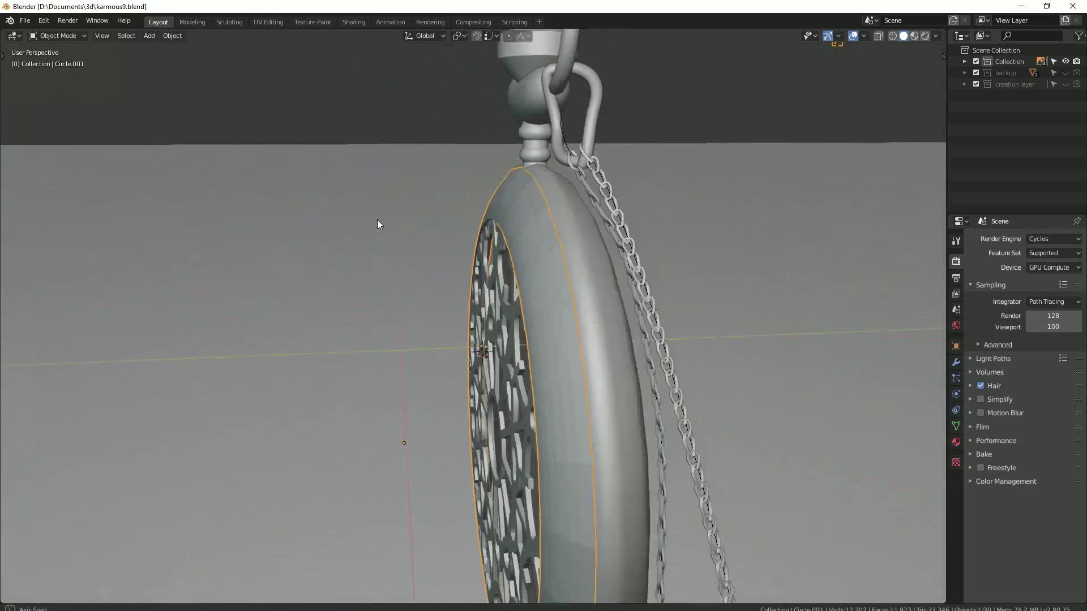
# Step: Discard the duplicated ring and enable Dyntopo in the Sculpting workspace
pyautogui.press('Escape')
pyautogui.hotkey('ctrl', 'z')
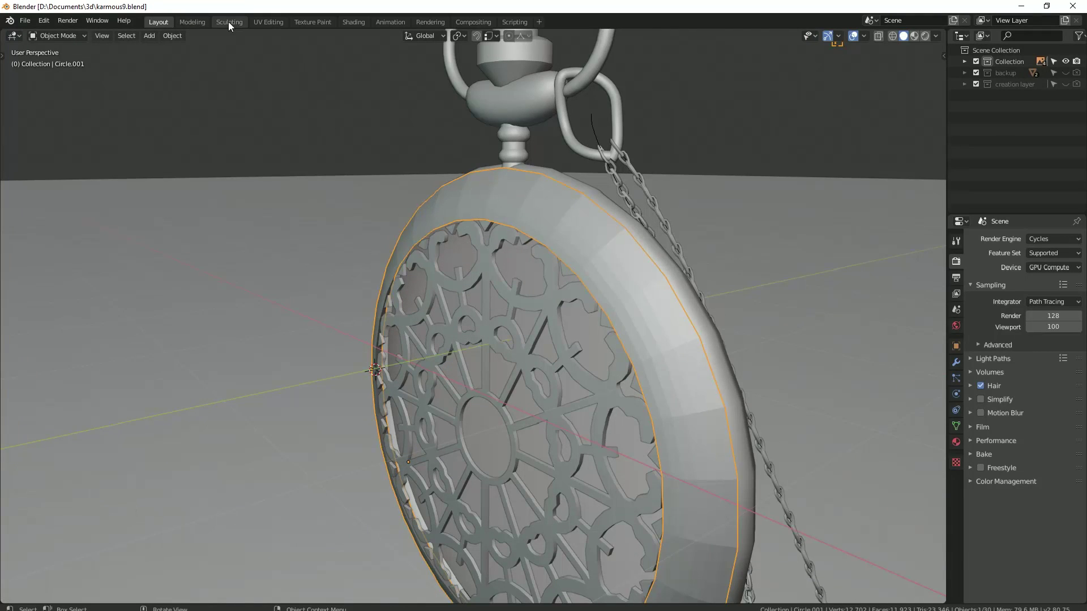
pyautogui.click(228, 21)
pyautogui.scroll(3, 430, 286)
pyautogui.scroll(2, 433, 310)
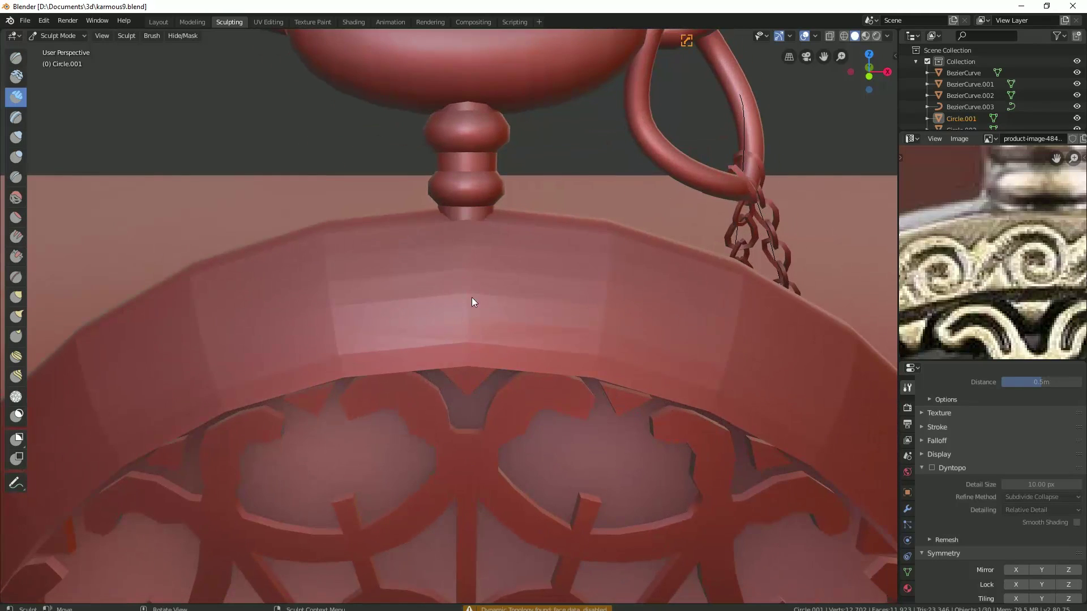
pyautogui.click(931, 467)
pyautogui.click(1005, 476)
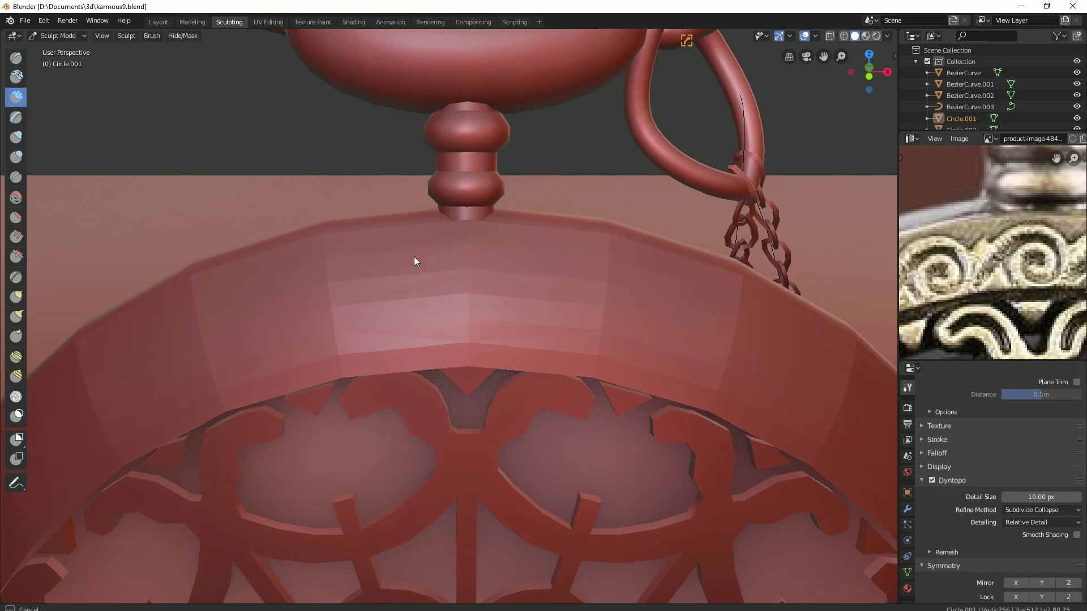
# Step: Try trial swirl strokes on the rim with radial symmetry, undoing each one
pyautogui.moveTo(415, 261); pyautogui.dragTo(365, 322)
pyautogui.hotkey('ctrl', 'z')
pyautogui.rightClick(394, 346)
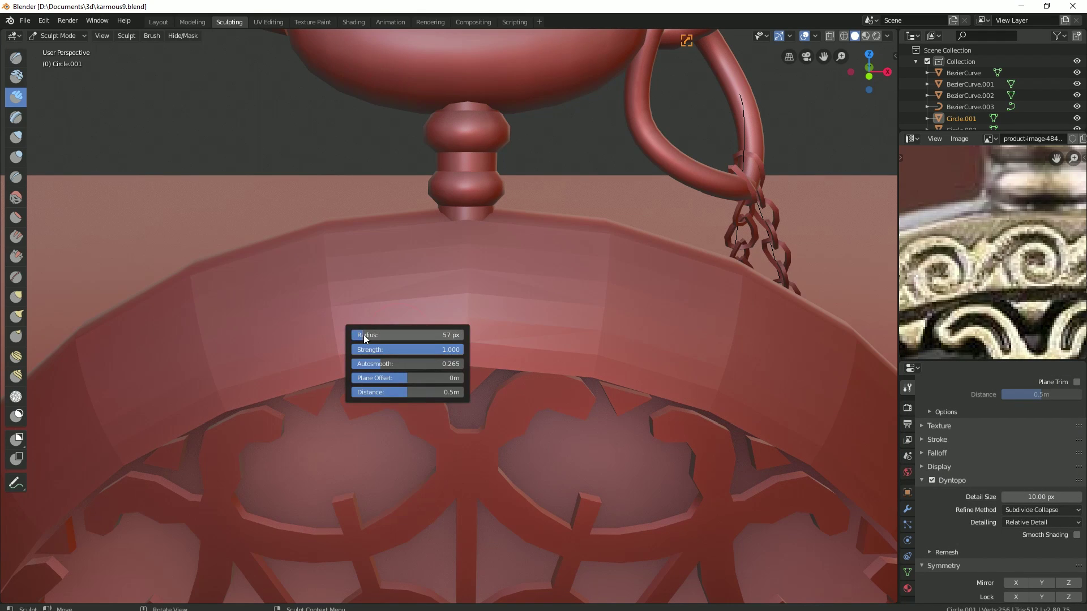
pyautogui.scroll(1, 352, 338)
pyautogui.moveTo(352, 338)
pyautogui.mouseDown()
pyautogui.moveTo(463, 244)
pyautogui.moveTo(542, 345)
pyautogui.moveTo(488, 311)
pyautogui.mouseUp()
pyautogui.hotkey('ctrl', 'z')
# Step: Adjust brush settings and test Draw brush strokes on the rim, undoing them
pyautogui.rightClick(420, 329)
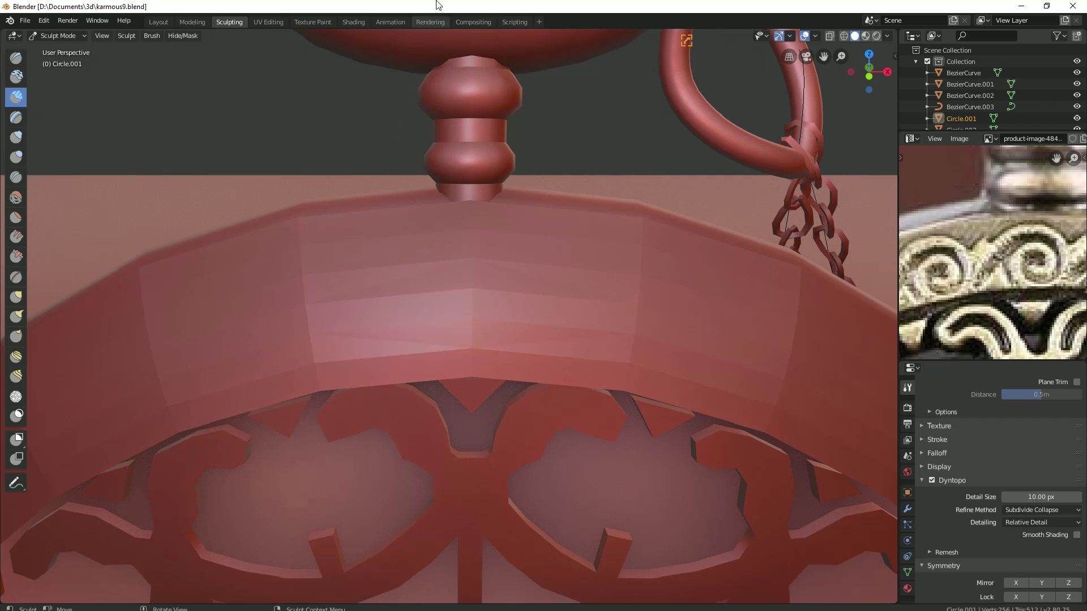
pyautogui.moveTo(337, 320)
pyautogui.mouseDown()
pyautogui.moveTo(487, 250)
pyautogui.moveTo(550, 340)
pyautogui.moveTo(469, 328)
pyautogui.mouseUp()
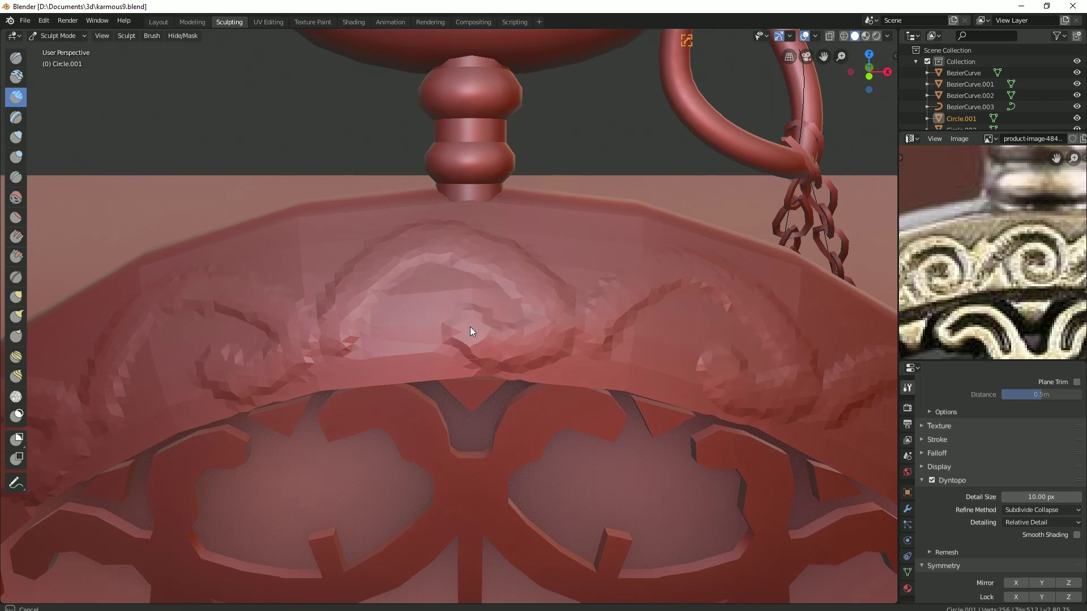
pyautogui.hotkey('ctrl', 'z')
pyautogui.rightClick(470, 327)
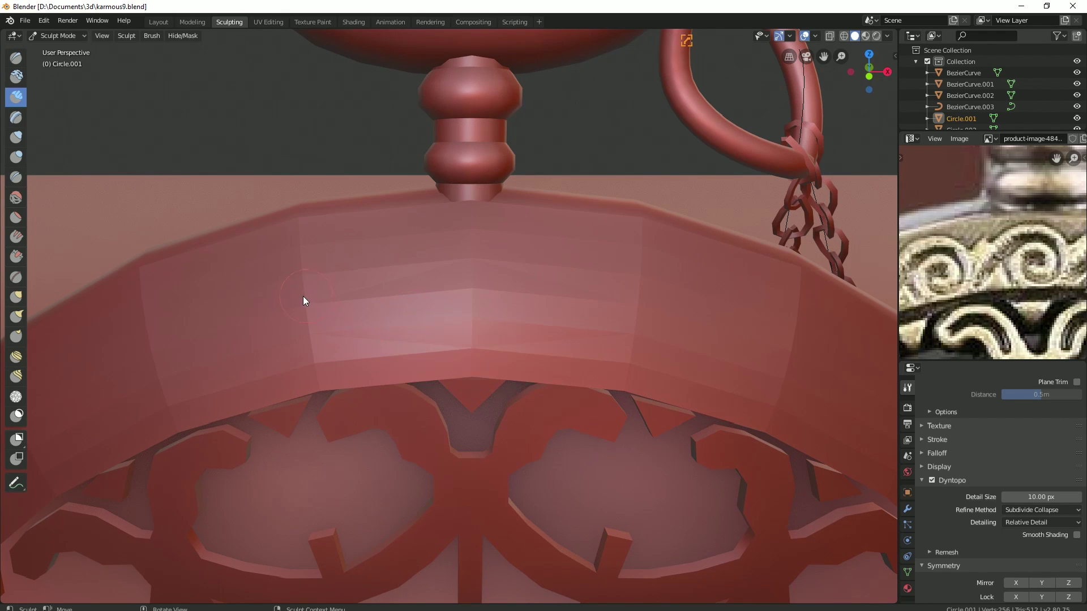
pyautogui.press('x')
pyautogui.moveTo(305, 296); pyautogui.dragTo(378, 261)
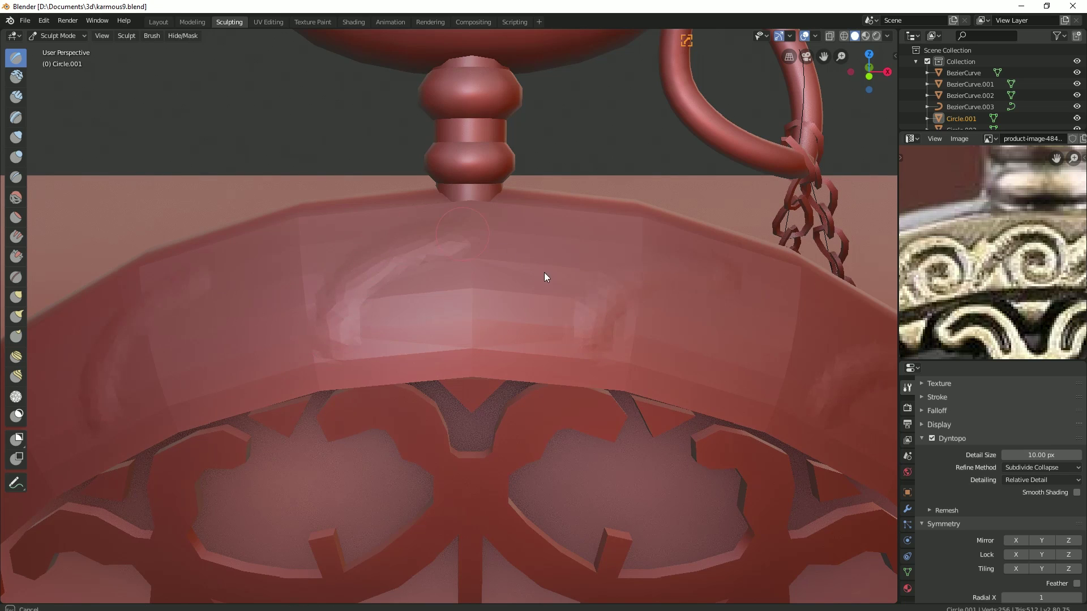
pyautogui.hotkey('ctrl', 'z')
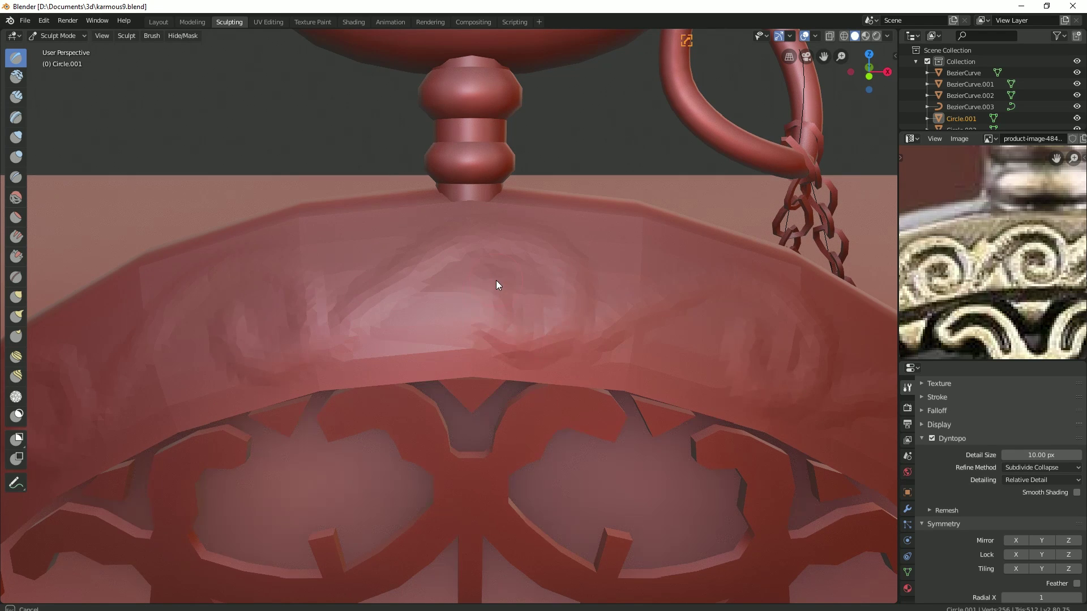
# Step: Orbit to a side view and revert the rim to its unsculpted state
pyautogui.scroll(-5, 496, 280)
pyautogui.moveTo(475, 352)
pyautogui.mouseDown(button='middle')
pyautogui.moveTo(402, 377)
pyautogui.moveTo(504, 372)
pyautogui.moveTo(495, 394)
pyautogui.mouseUp(button='middle')
pyautogui.scroll(5, 505, 373)
pyautogui.scroll(3, 391, 357)
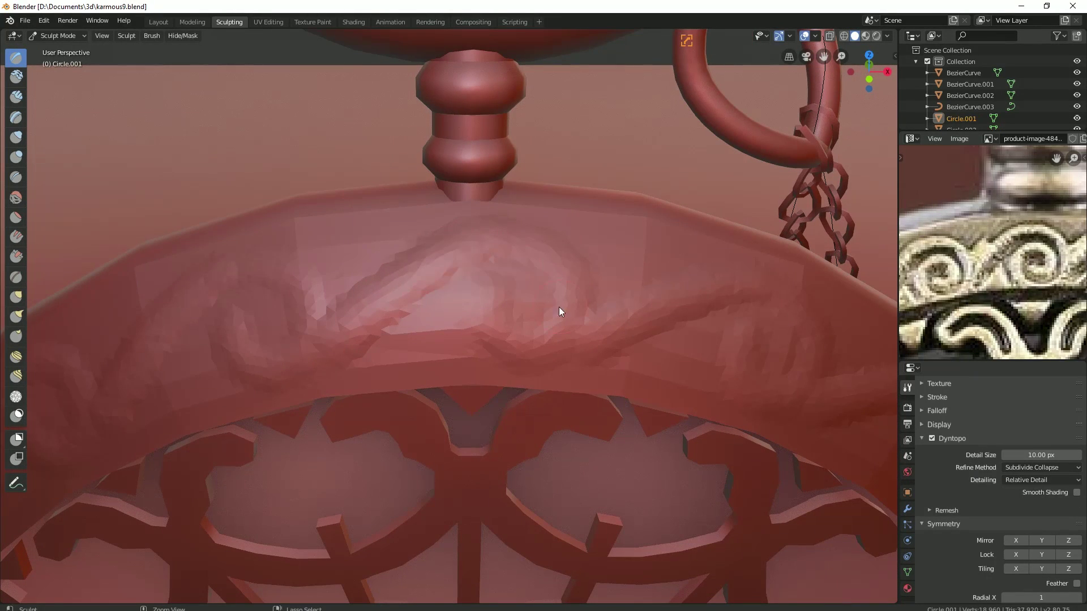
pyautogui.hotkey('ctrl', 'alt', 'z')
pyautogui.click(442, 327)
# Step: Sculpt a radially repeated scroll around the rim and inspect it close up in Layout
pyautogui.moveTo(320, 338); pyautogui.dragTo(425, 236)
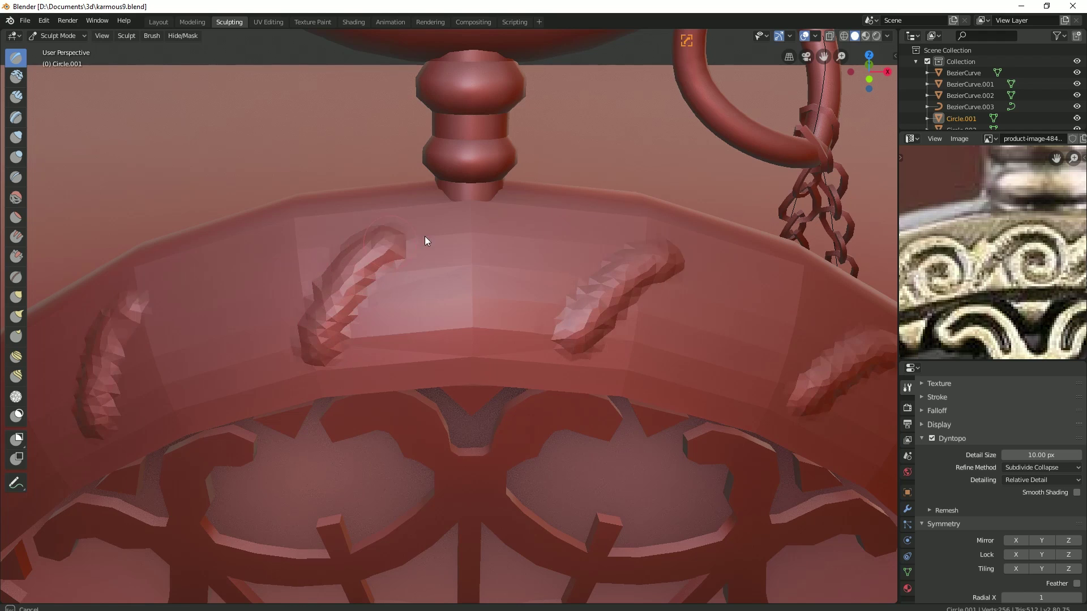
pyautogui.hotkey('ctrl', 'z')
pyautogui.hotkey('ctrl', 'z')
pyautogui.moveTo(324, 342)
pyautogui.mouseDown()
pyautogui.moveTo(457, 241)
pyautogui.moveTo(590, 289)
pyautogui.moveTo(526, 356)
pyautogui.moveTo(496, 308)
pyautogui.mouseUp()
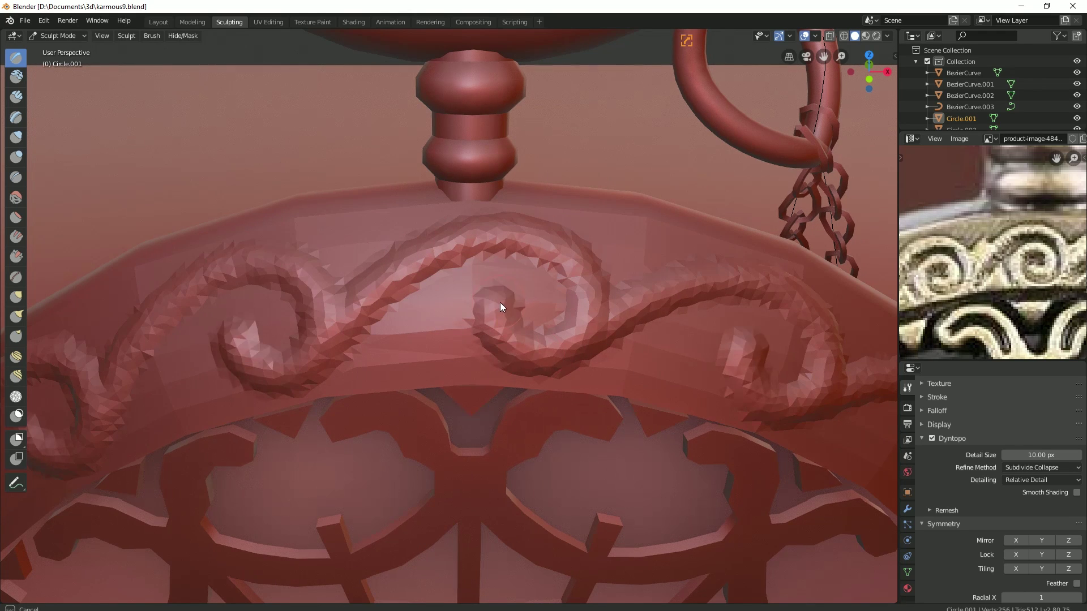
pyautogui.scroll(-5, 442, 390)
pyautogui.scroll(-3, 442, 416)
pyautogui.scroll(2, 440, 436)
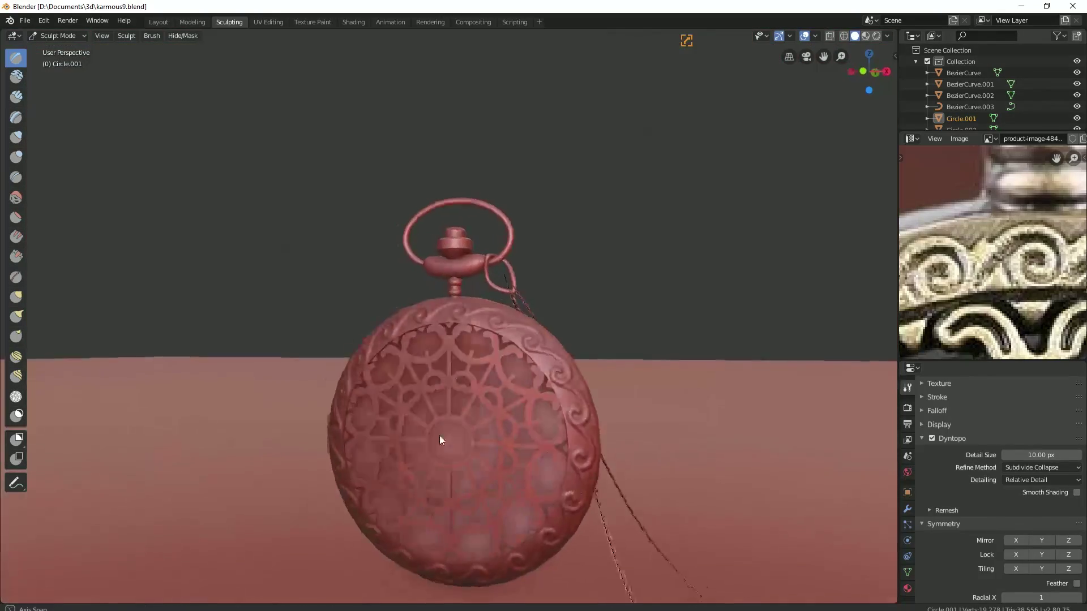
pyautogui.moveTo(439, 436)
pyautogui.mouseDown(button='middle')
pyautogui.moveTo(518, 357)
pyautogui.moveTo(417, 368)
pyautogui.moveTo(501, 375)
pyautogui.mouseUp(button='middle')
pyautogui.scroll(5, 502, 375)
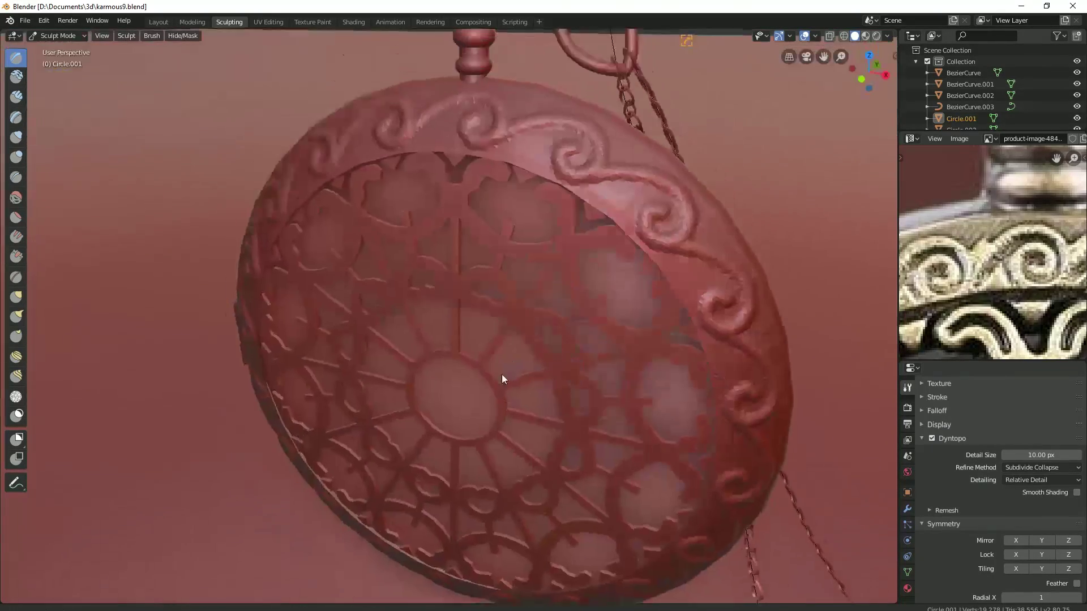
pyautogui.click(157, 24)
pyautogui.moveTo(581, 243)
pyautogui.mouseDown(button='middle')
pyautogui.moveTo(495, 210)
pyautogui.moveTo(492, 362)
pyautogui.mouseUp(button='middle')
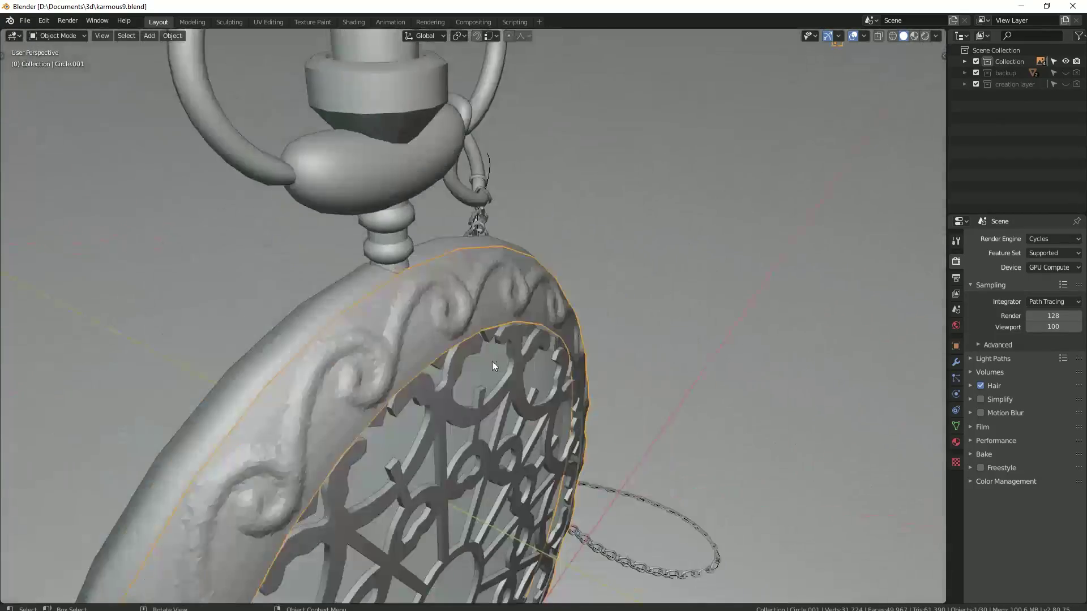
# Step: Select the ornamented rim from a frontal view, cancelling a trial move
pyautogui.scroll(3, 396, 339)
pyautogui.rightClick(338, 315)
pyautogui.click(339, 314)
pyautogui.moveTo(345, 323)
pyautogui.mouseDown(button='middle')
pyautogui.moveTo(441, 402)
pyautogui.moveTo(389, 338)
pyautogui.mouseUp(button='middle')
pyautogui.scroll(-5, 432, 392)
pyautogui.scroll(3, 440, 402)
pyautogui.click(390, 338)
pyautogui.press('g')
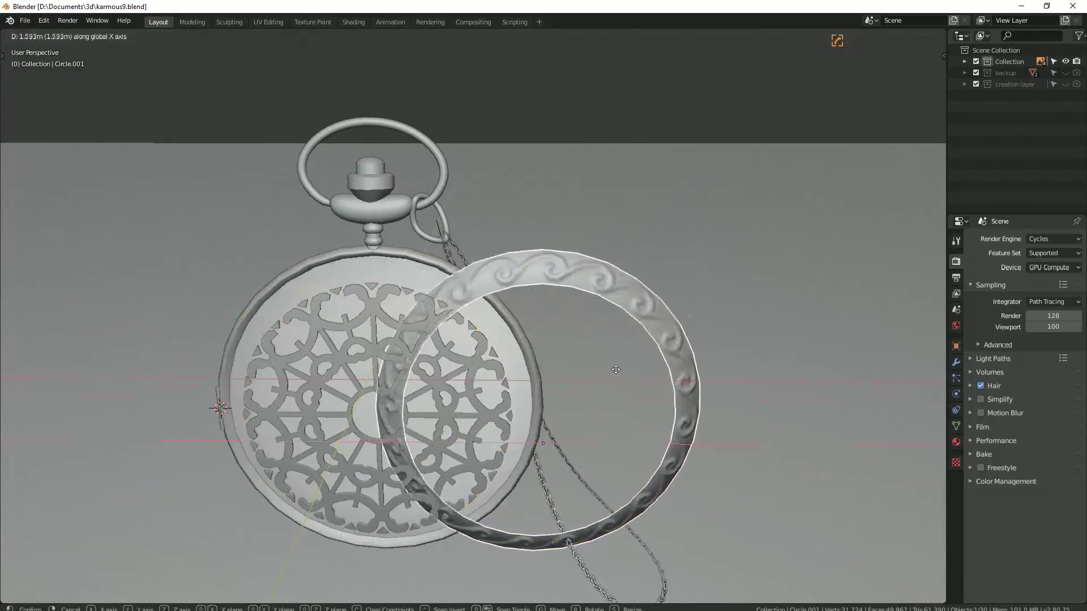
pyautogui.press('Escape')
pyautogui.hotkey('ctrl', 'z')
# Step: Isolate the watch rim band in local view and enter Edit Mode
pyautogui.moveTo(667, 375)
pyautogui.mouseDown(button='middle')
pyautogui.moveTo(539, 198)
pyautogui.moveTo(638, 211)
pyautogui.moveTo(450, 313)
pyautogui.mouseUp(button='middle')
pyautogui.click(451, 316)
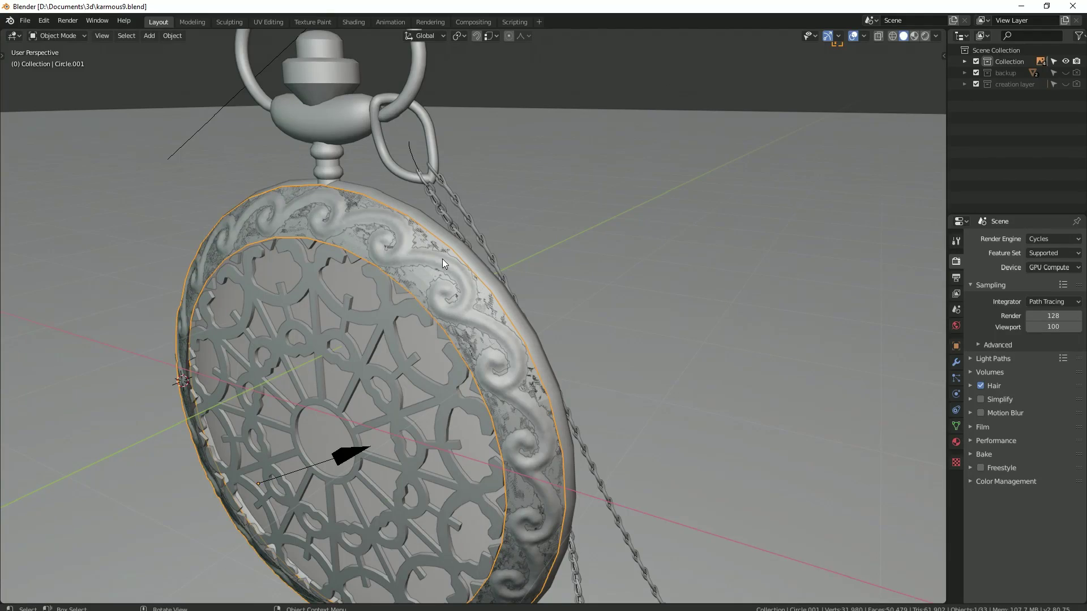
pyautogui.hotkey('ctrl', 'z')
pyautogui.press('KP_Divide')
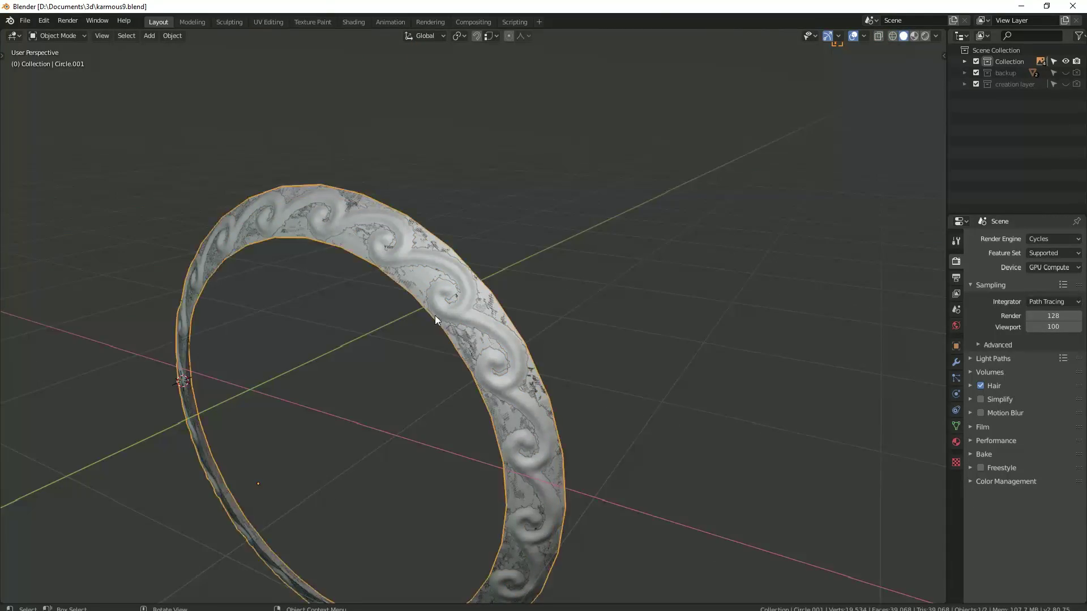
pyautogui.scroll(3, 435, 315)
pyautogui.moveTo(465, 302)
pyautogui.mouseDown(button='middle')
pyautogui.moveTo(466, 253)
pyautogui.moveTo(507, 325)
pyautogui.moveTo(488, 322)
pyautogui.mouseUp(button='middle')
pyautogui.press('Tab')
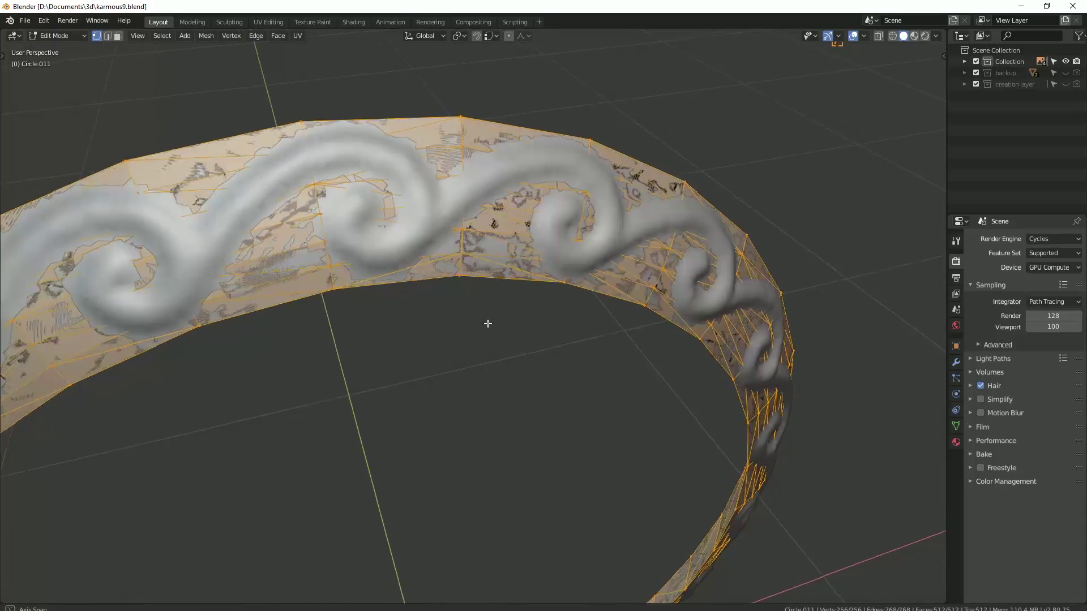
# Step: Run Un-Subdivide on the band mesh with 3 iterations, viewed from the front
pyautogui.press('F3')
pyautogui.write('un su')
pyautogui.press('Return')
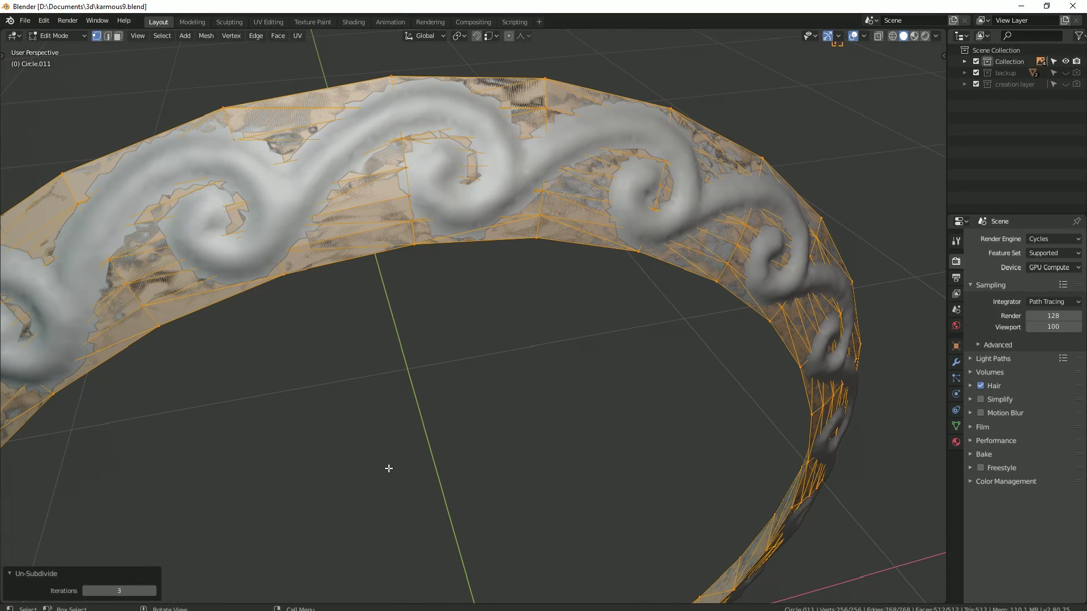
pyautogui.moveTo(389, 469)
pyautogui.mouseDown(button='middle')
pyautogui.moveTo(310, 419)
pyautogui.moveTo(420, 235)
pyautogui.mouseUp(button='middle')
pyautogui.press('KP_1')
# Step: Switch to face select, pick a face on the band, try moving it, then deselect all
pyautogui.press('3')
pyautogui.scroll(4, 479, 273)
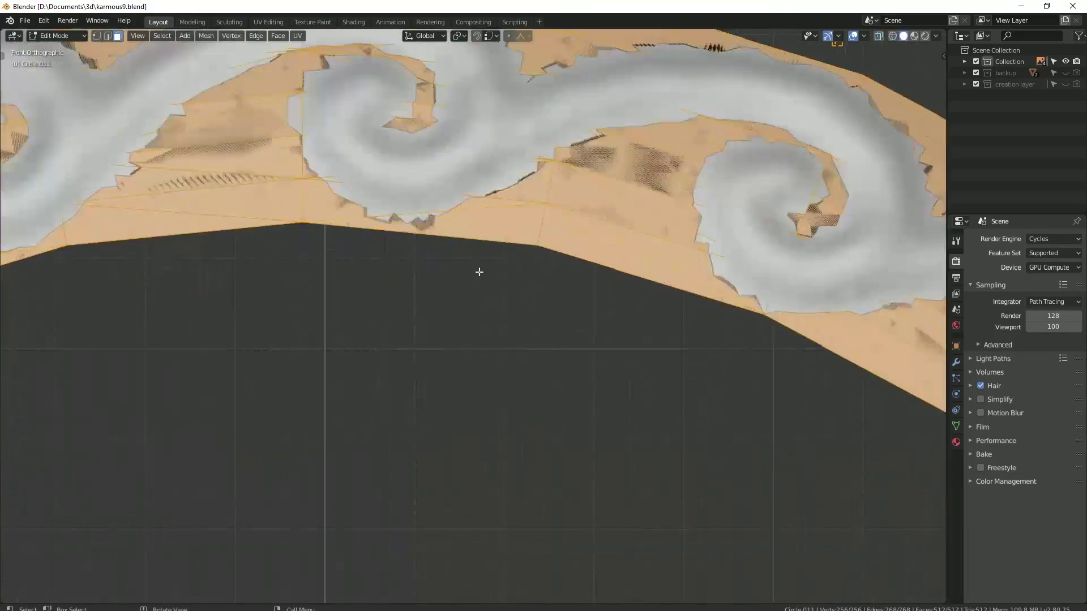
pyautogui.click(391, 216)
pyautogui.click(177, 241)
pyautogui.scroll(-3, 177, 243)
pyautogui.click(247, 280)
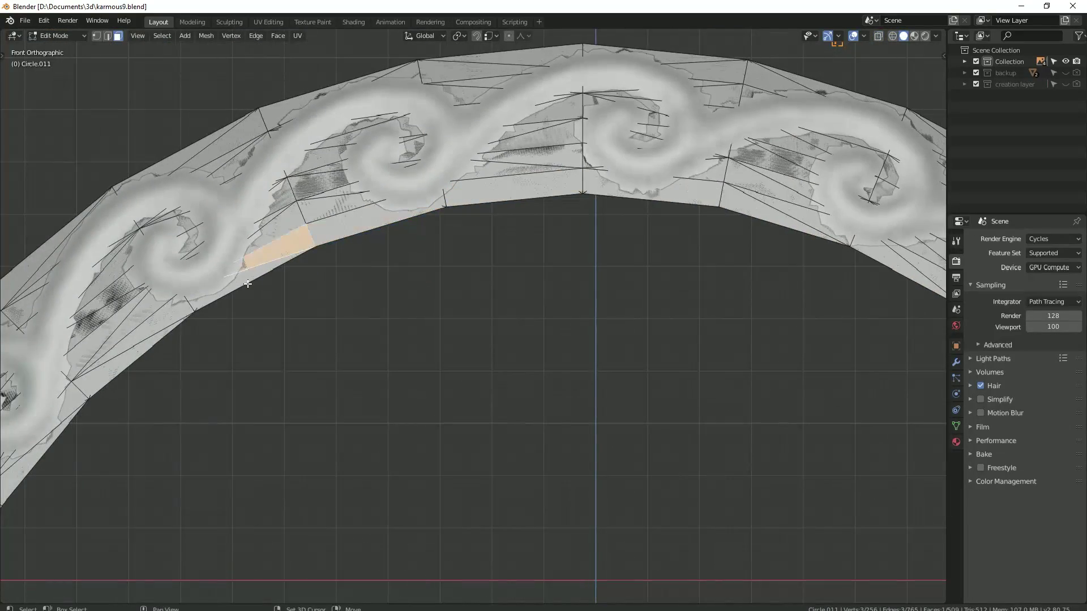
pyautogui.keyDown('shift'); pyautogui.moveTo(283, 296); pyautogui.dragTo(452, 215, button='middle'); pyautogui.keyUp('shift')
pyautogui.press('g')
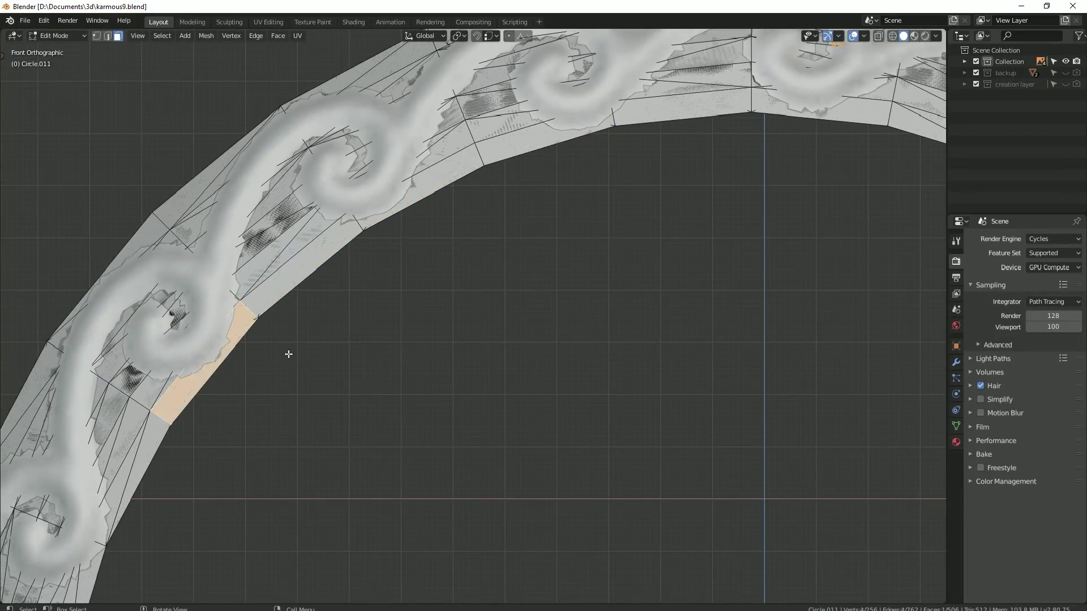
pyautogui.hotkey('alt', 'a')
pyautogui.scroll(-5, 288, 354)
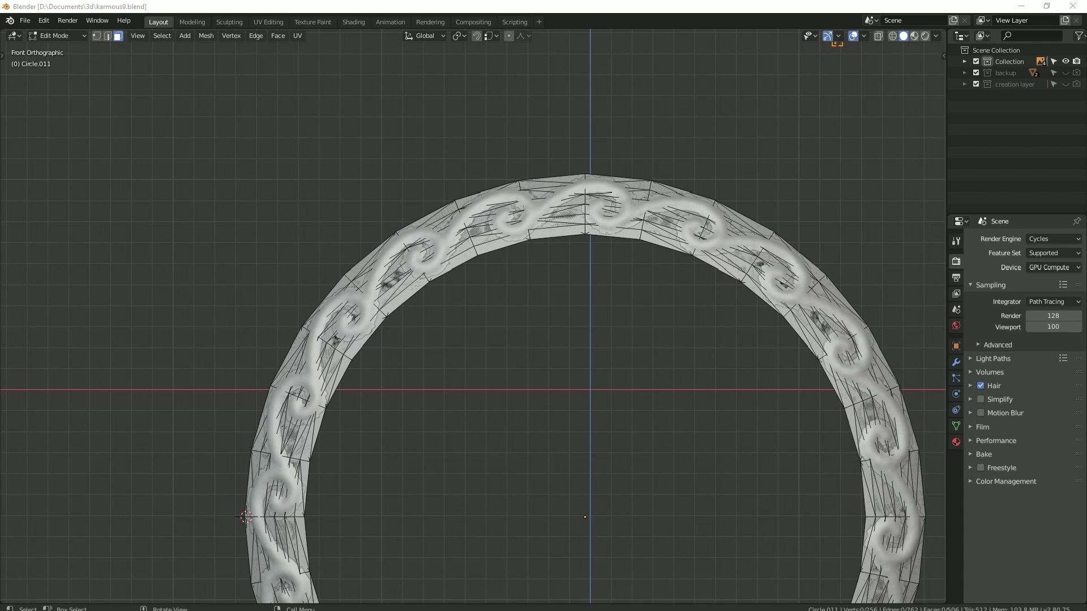
# Step: Isolate the ring in local view and select all of its geometry
pyautogui.hotkey('ctrl', 'z')
pyautogui.moveTo(786, 272)
pyautogui.mouseDown(button='middle')
pyautogui.moveTo(623, 266)
pyautogui.moveTo(497, 368)
pyautogui.moveTo(571, 368)
pyautogui.mouseUp(button='middle')
pyautogui.press('a')
pyautogui.press('KP_Divide')
pyautogui.press('1')
# Step: Run Tris to Quads on the ring to turn its triangles into quads
pyautogui.hotkey('ctrl', 'f')
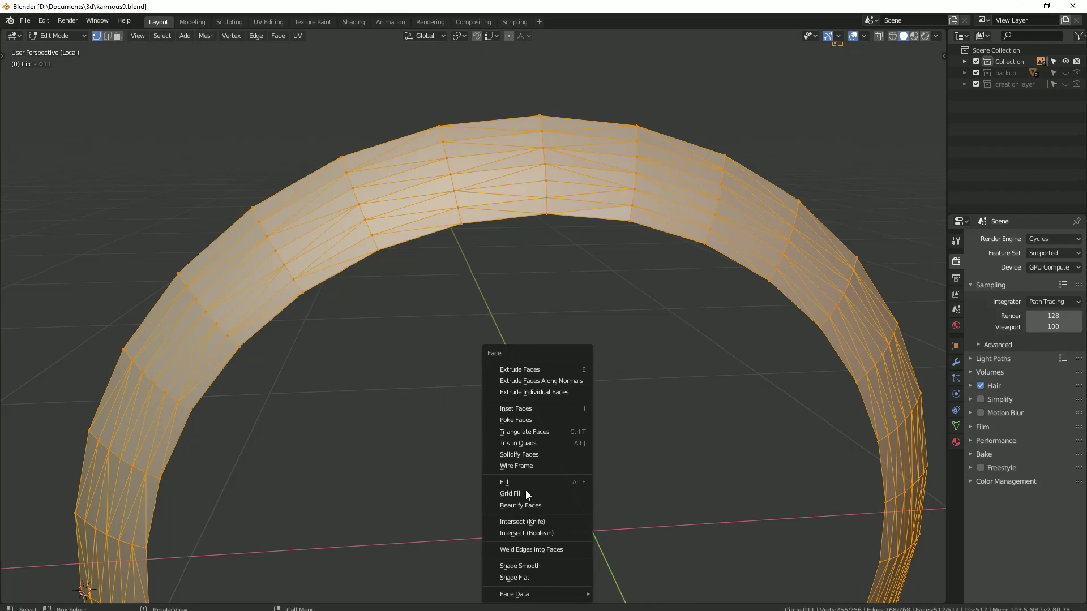
pyautogui.press('F3')
pyautogui.write('tris')
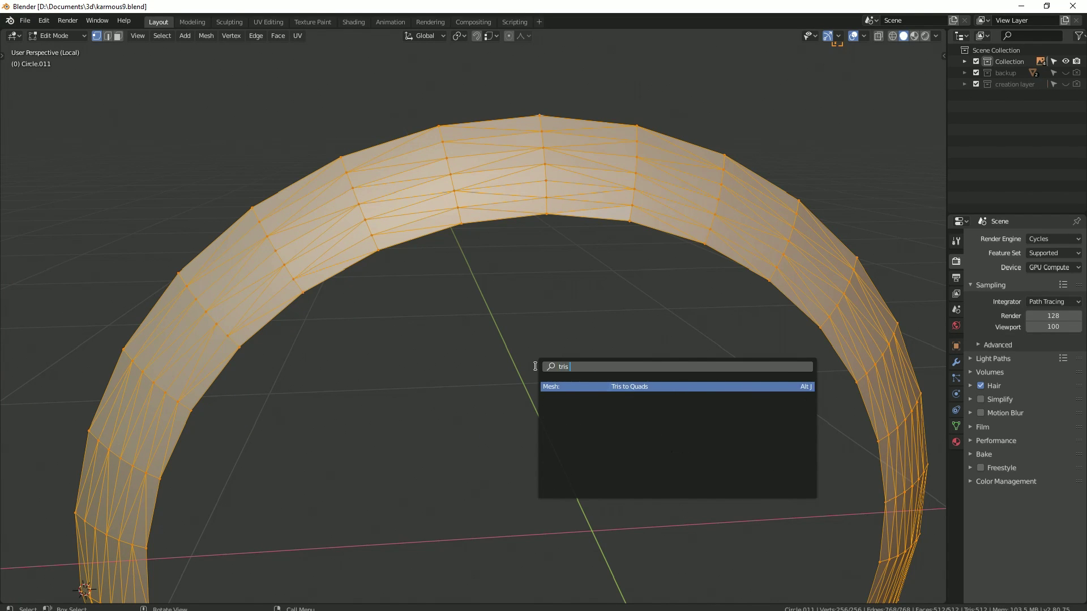
pyautogui.press('Return')
pyautogui.hotkey('alt', 'a')
pyautogui.moveTo(536, 366)
pyautogui.mouseDown(button='middle')
pyautogui.moveTo(465, 347)
pyautogui.moveTo(572, 243)
pyautogui.moveTo(526, 222)
pyautogui.moveTo(389, 290)
pyautogui.moveTo(414, 166)
pyautogui.mouseUp(button='middle')
pyautogui.press('Tab')
pyautogui.press('Tab')
# Step: Split the viewport and make the right-hand area a UV Editor
pyautogui.moveTo(943, 31); pyautogui.dragTo(647, 34)
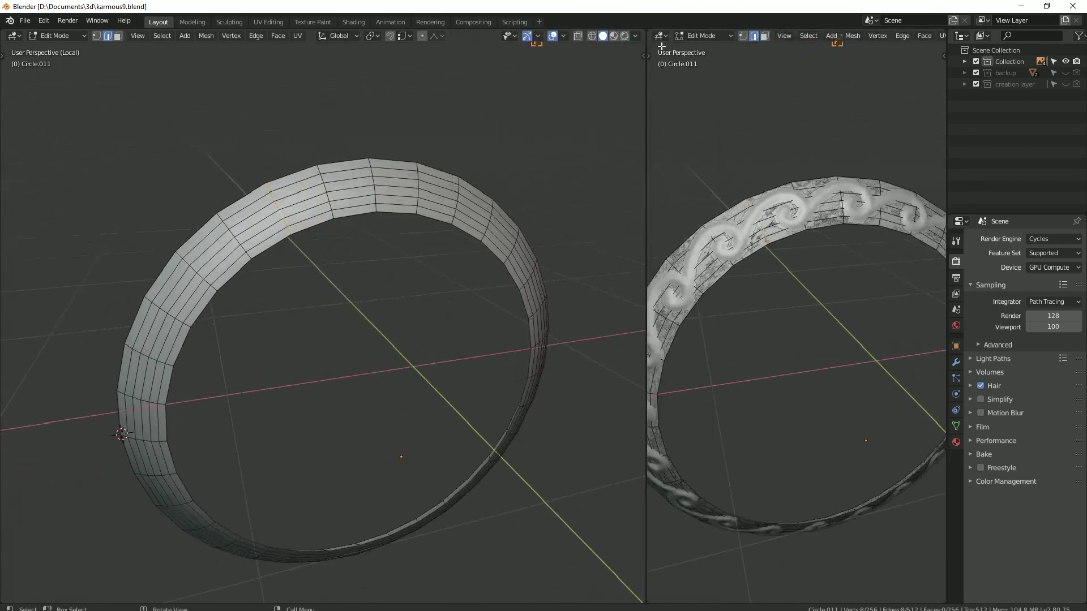
pyautogui.click(658, 36)
pyautogui.click(685, 119)
pyautogui.click(663, 36)
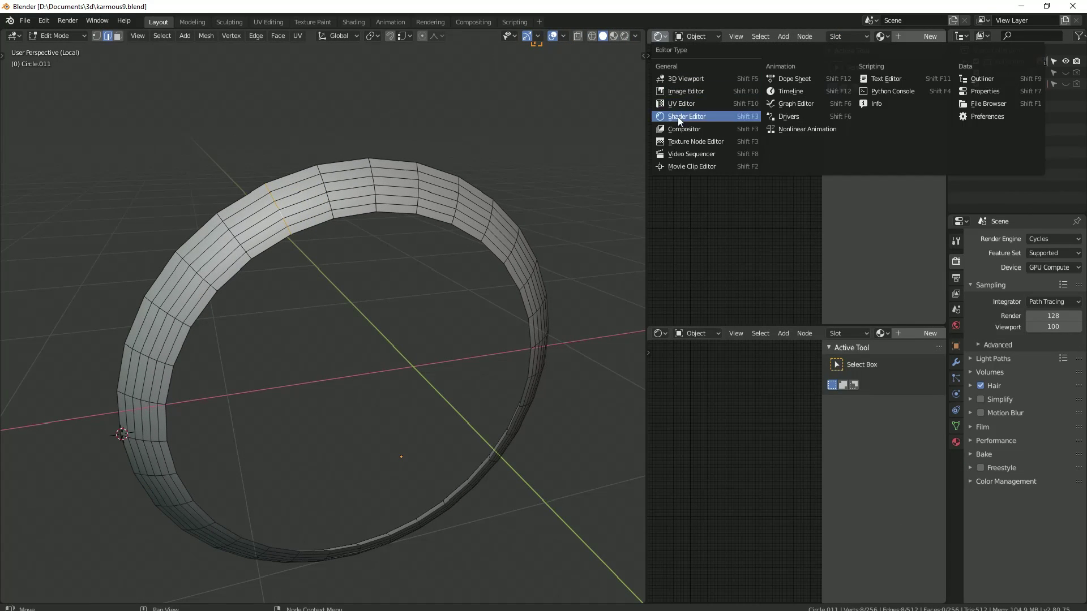
pyautogui.click(686, 113)
pyautogui.click(659, 37)
pyautogui.click(687, 114)
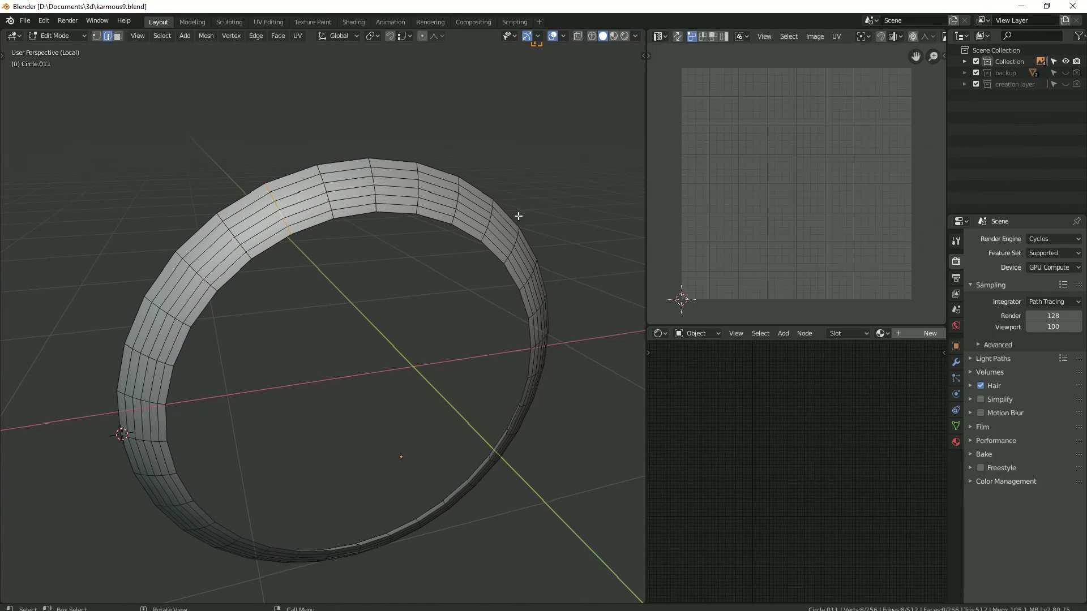
# Step: Mark the selected edge loop as a seam and unwrap the whole ring
pyautogui.moveTo(516, 214); pyautogui.dragTo(342, 429, button='middle')
pyautogui.rightClick(301, 504)
pyautogui.click(264, 467)
pyautogui.press('a')
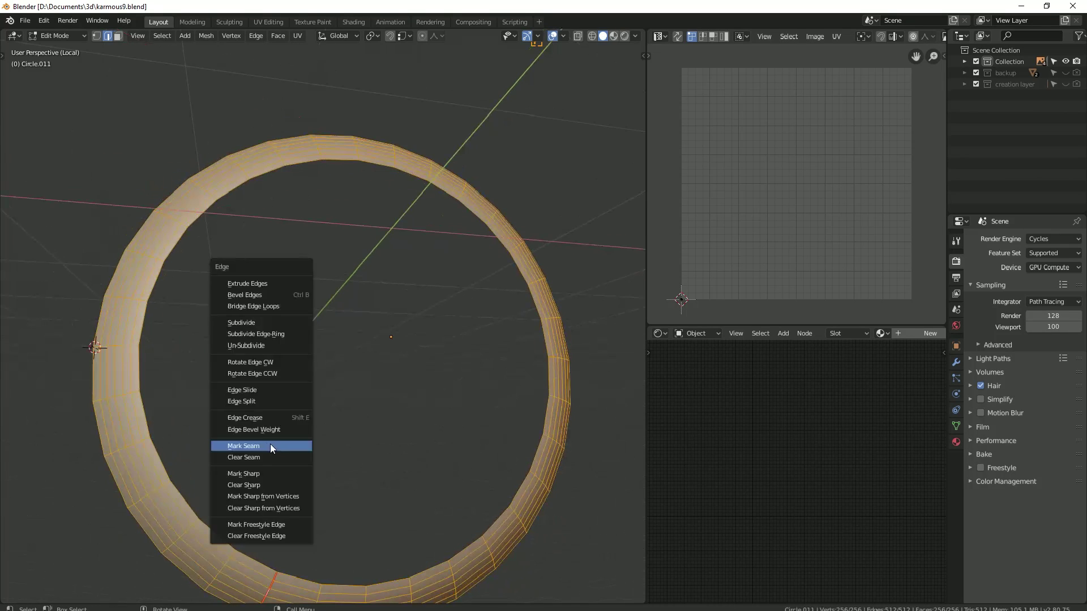
pyautogui.press('u')
pyautogui.click(234, 378)
# Step: Select another edge loop on the ring and re-unwrap it
pyautogui.moveTo(315, 327)
pyautogui.mouseDown(button='middle')
pyautogui.moveTo(311, 340)
pyautogui.moveTo(374, 279)
pyautogui.moveTo(354, 345)
pyautogui.mouseUp(button='middle')
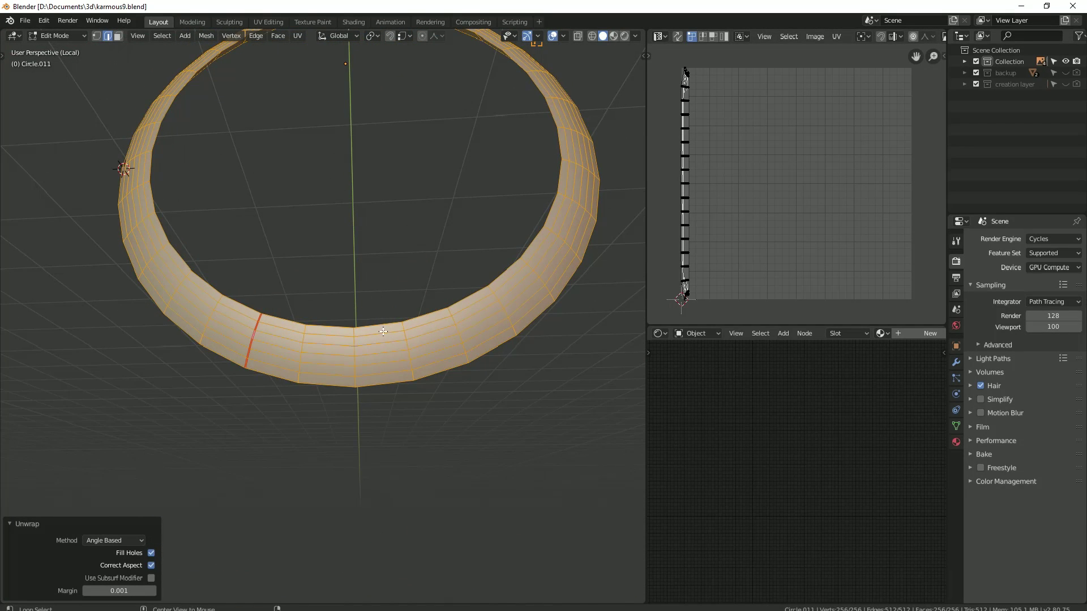
pyautogui.keyDown('alt'); pyautogui.click(338, 337); pyautogui.keyUp('alt')
pyautogui.keyDown('alt'); pyautogui.moveTo(498, 256); pyautogui.dragTo(473, 255, button='middle'); pyautogui.keyUp('alt')
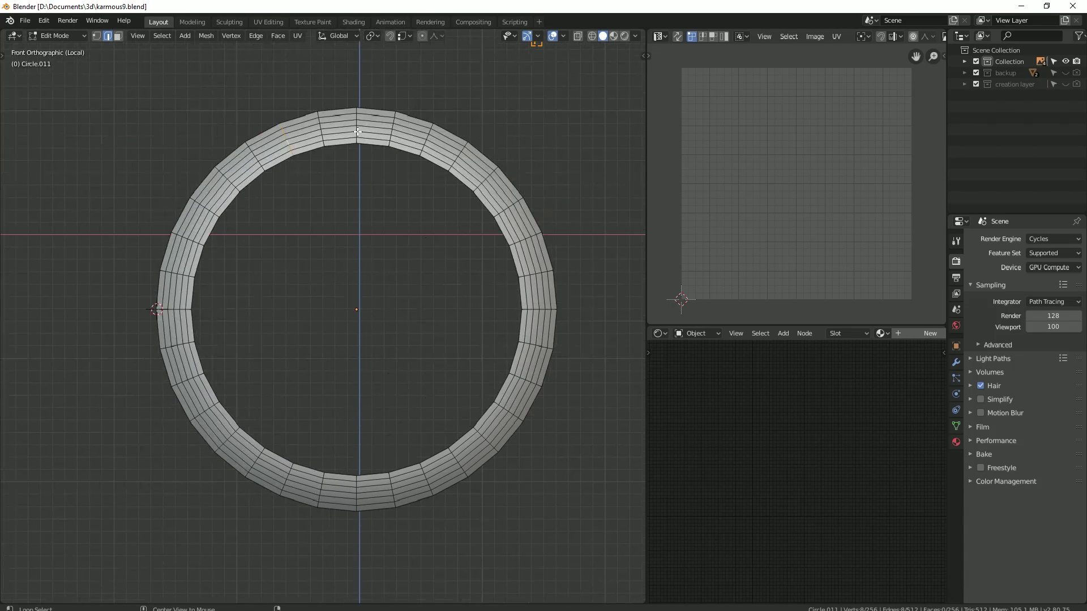
pyautogui.scroll(1, 570, 282)
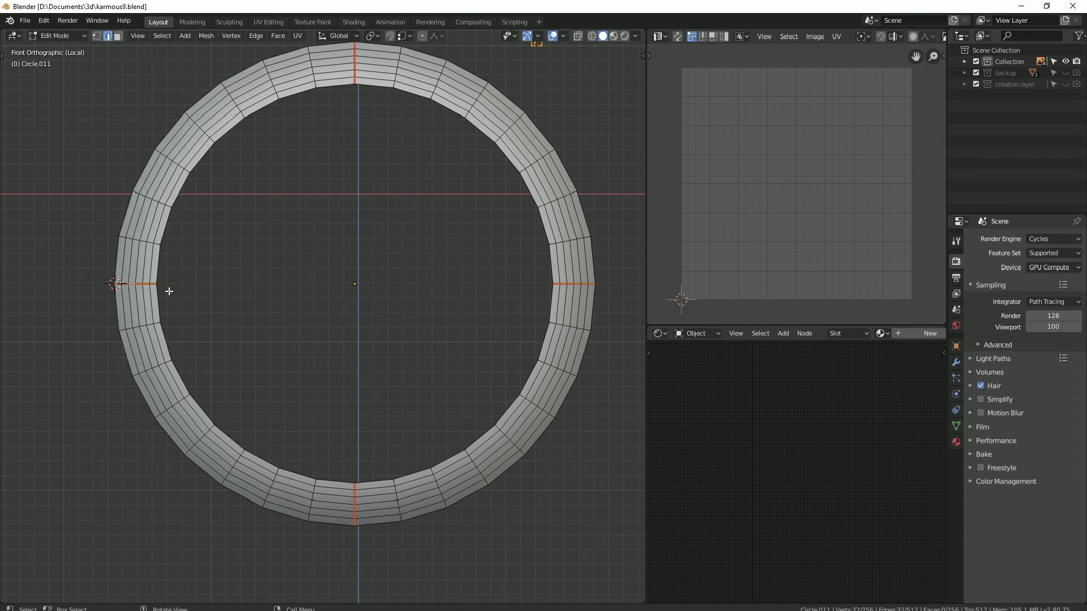
pyautogui.press('a')
pyautogui.press('u')
pyautogui.click(210, 297)
# Step: Mark two more edge loops as seams and unwrap the ring into strip islands
pyautogui.moveTo(209, 298)
pyautogui.mouseDown(button='middle')
pyautogui.moveTo(477, 255)
pyautogui.moveTo(394, 303)
pyautogui.moveTo(437, 381)
pyautogui.mouseUp(button='middle')
pyautogui.keyDown('alt'); pyautogui.click(398, 246); pyautogui.keyUp('alt')
pyautogui.moveTo(398, 246)
pyautogui.mouseDown(button='middle')
pyautogui.moveTo(306, 121)
pyautogui.moveTo(427, 134)
pyautogui.mouseUp(button='middle')
pyautogui.keyDown('alt'); pyautogui.keyDown('shift'); pyautogui.click(320, 107); pyautogui.keyUp('shift'); pyautogui.keyUp('alt')
pyautogui.hotkey('ctrl', 'e')
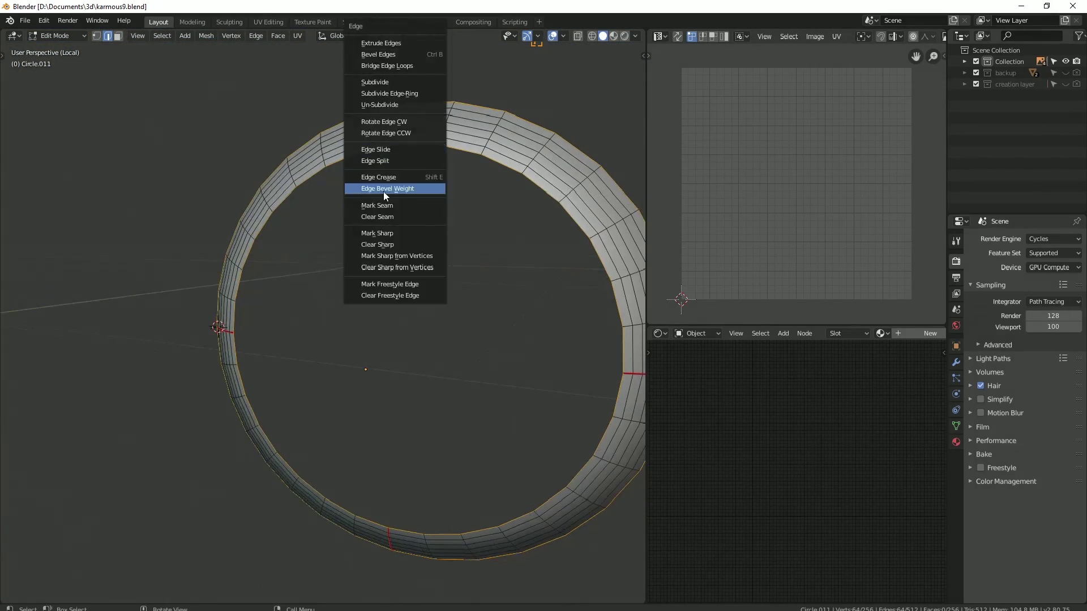
pyautogui.click(382, 189)
pyautogui.moveTo(383, 189)
pyautogui.mouseDown(button='middle')
pyautogui.moveTo(395, 213)
pyautogui.moveTo(431, 132)
pyautogui.mouseUp(button='middle')
pyautogui.press('a')
pyautogui.press('u')
pyautogui.click(373, 217)
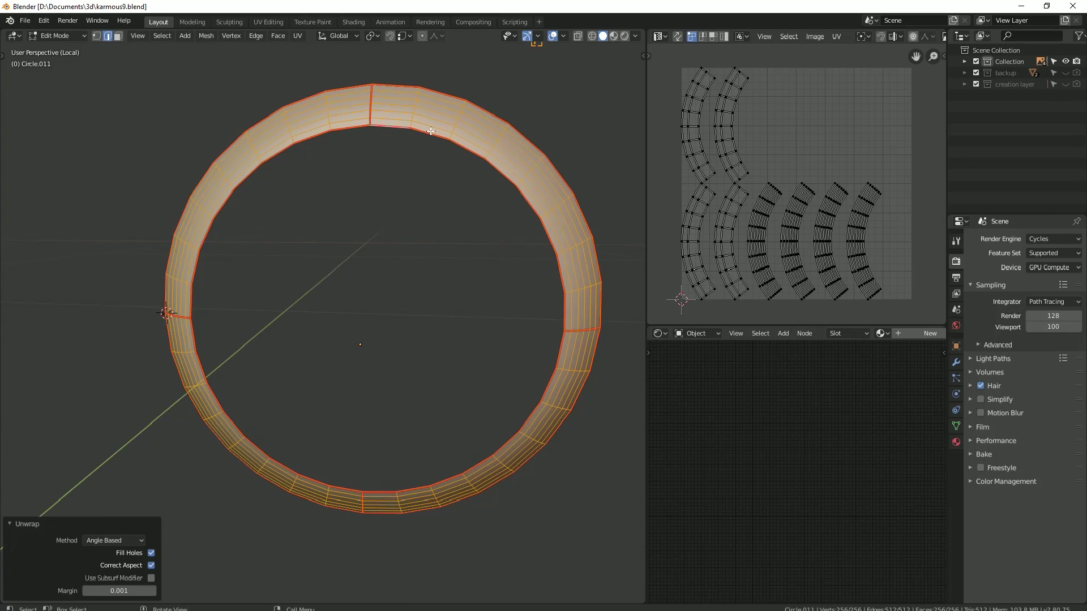
# Step: Straighten three curved UV islands into vertical strips and shrink the rest into the corner
pyautogui.press('l')
pyautogui.hotkey('alt', 'e')
pyautogui.press('l')
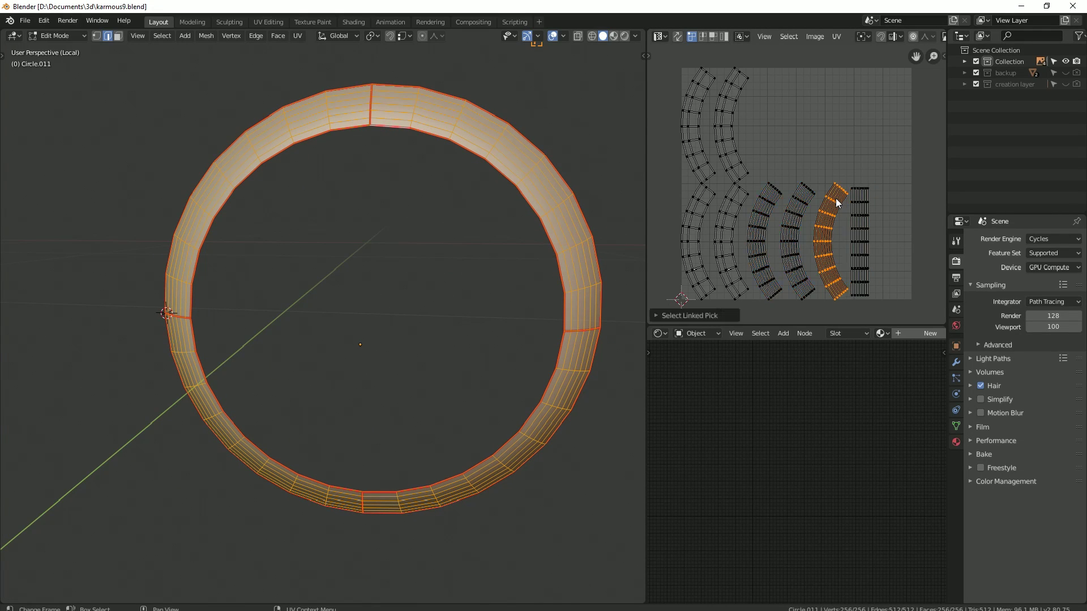
pyautogui.hotkey('alt', 'e')
pyautogui.press('l')
pyautogui.hotkey('alt', 'e')
pyautogui.hotkey('alt', 'e')
pyautogui.click(739, 189)
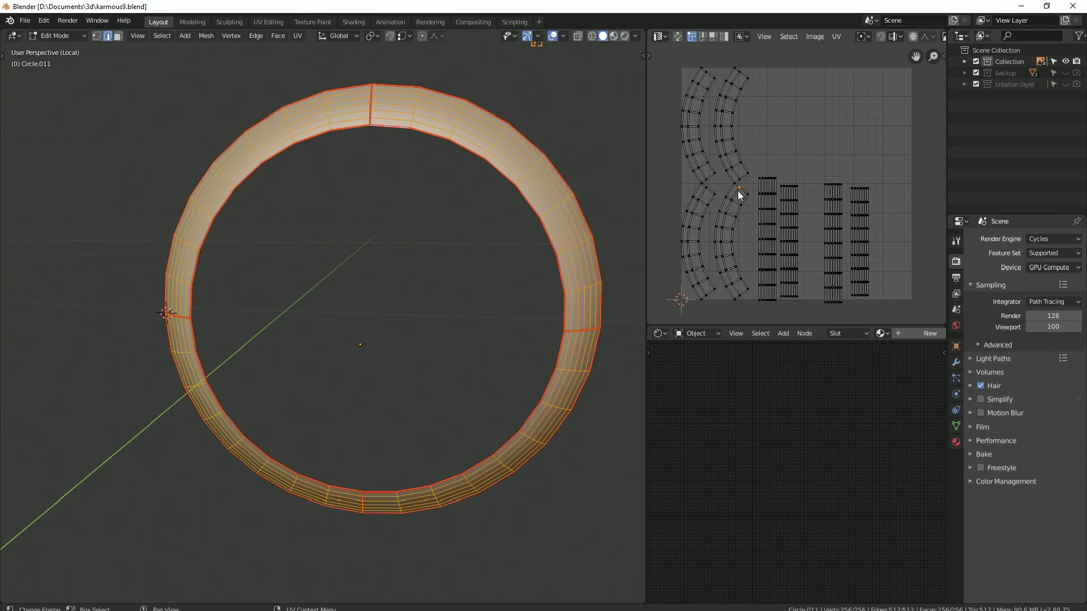
pyautogui.press('s')
pyautogui.click(703, 284)
# Step: Enlarge and reposition the first vertical UV strips side by side
pyautogui.click(764, 202)
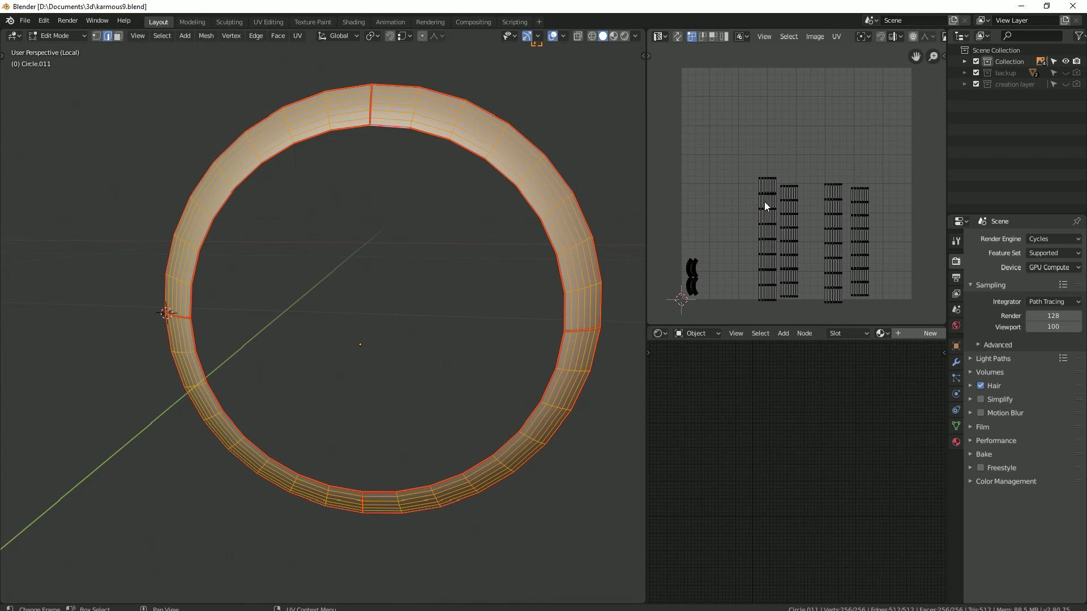
pyautogui.press('l')
pyautogui.press('s')
pyautogui.click(891, 191)
pyautogui.press('g')
pyautogui.click(809, 198)
pyautogui.press('l')
pyautogui.press('s')
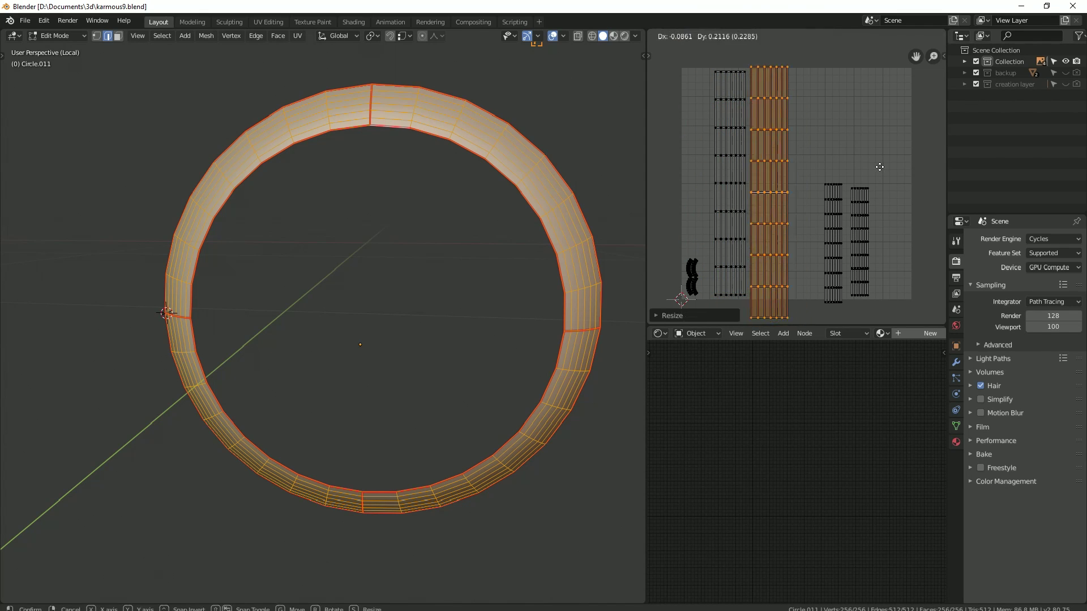
pyautogui.press('g')
pyautogui.click(862, 161)
pyautogui.press('s')
pyautogui.click(840, 191)
# Step: Enlarge the two small remaining strips and place them beside the others
pyautogui.press('l')
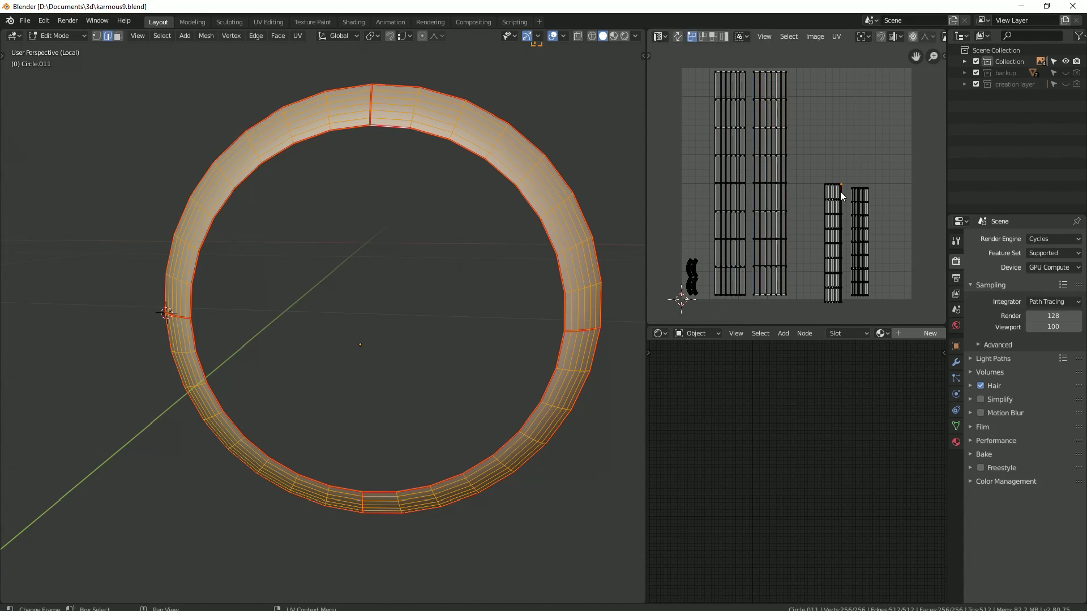
pyautogui.press('s')
pyautogui.click(937, 246)
pyautogui.press('g')
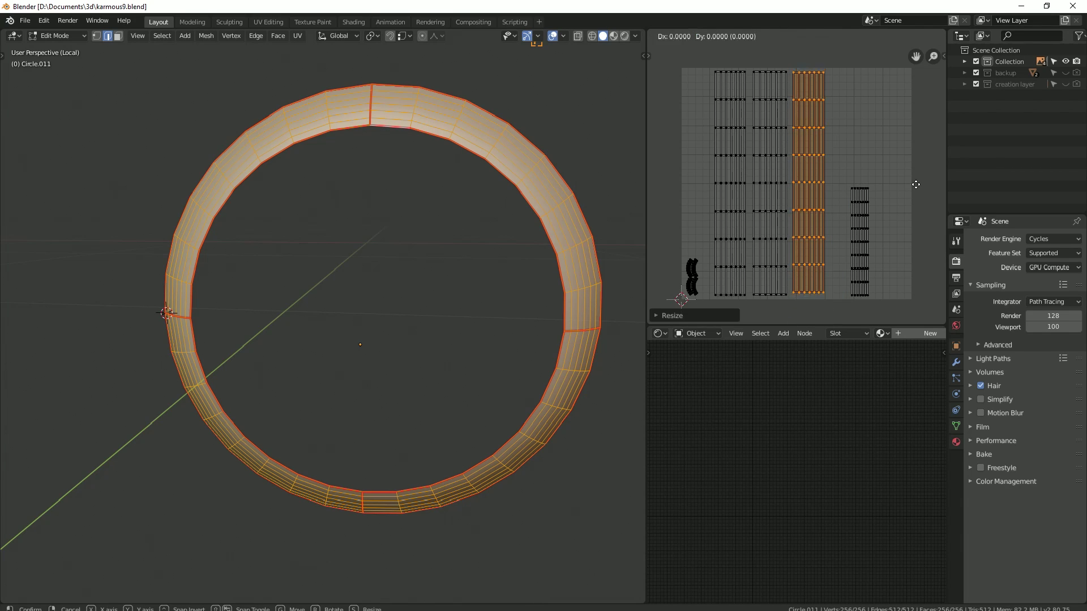
pyautogui.click(916, 184)
pyautogui.click(870, 199)
pyautogui.press('l')
pyautogui.press('s')
pyautogui.click(708, 207)
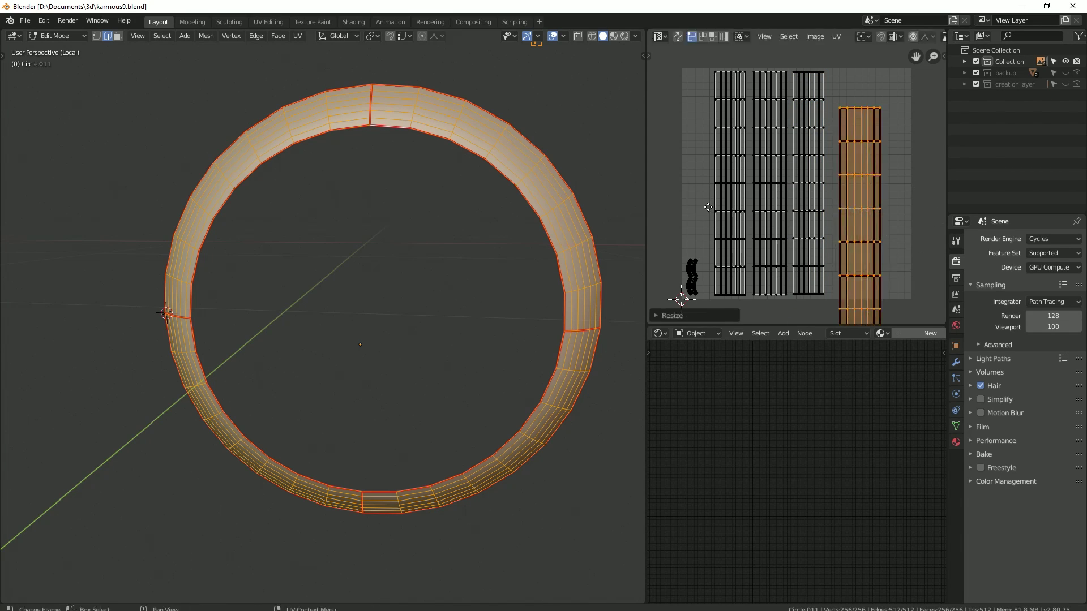
pyautogui.press('s')
pyautogui.click(713, 175)
pyautogui.press('g')
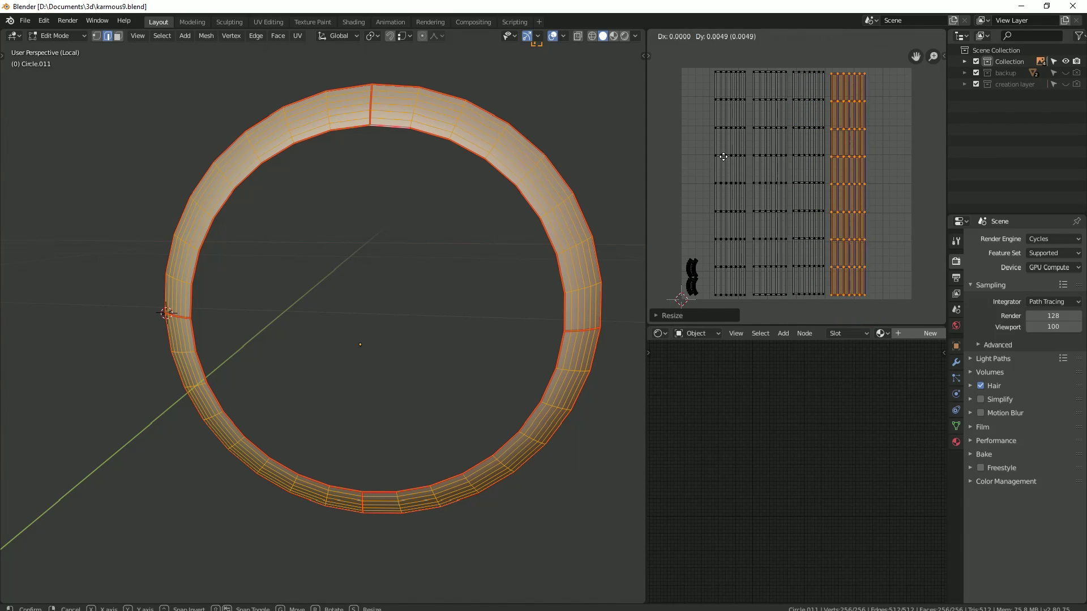
pyautogui.click(723, 157)
# Step: Pack all UV islands into the tile with UVPackmaster and return to Object Mode
pyautogui.press('a')
pyautogui.press('t')
pyautogui.hotkey('alt', 'a')
pyautogui.press('a')
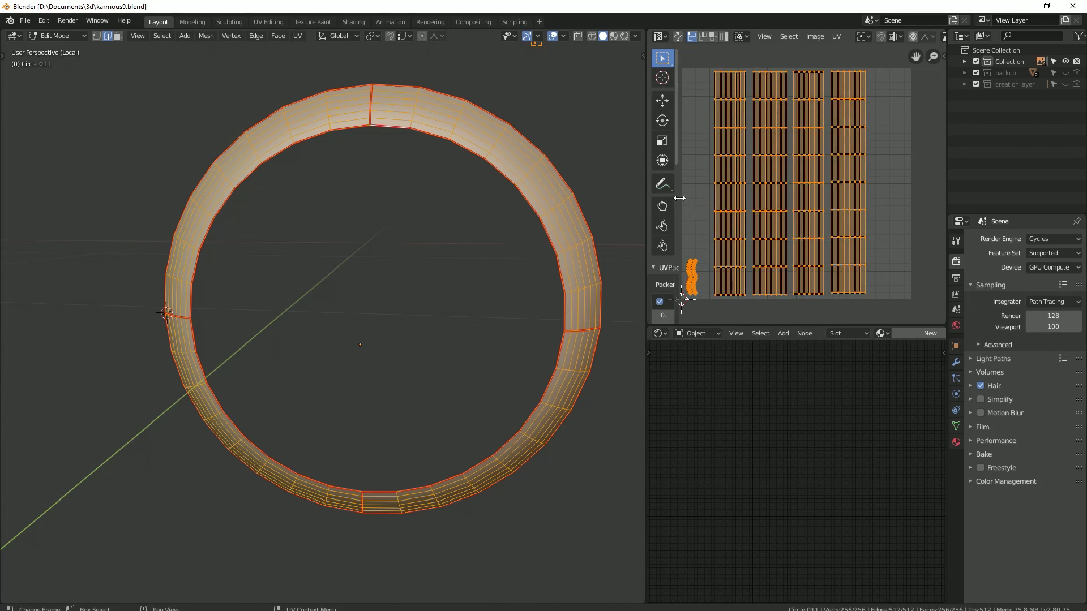
pyautogui.moveTo(679, 198); pyautogui.dragTo(739, 201)
pyautogui.scroll(-8, 696, 249)
pyautogui.scroll(-2, 697, 257)
pyautogui.click(685, 283)
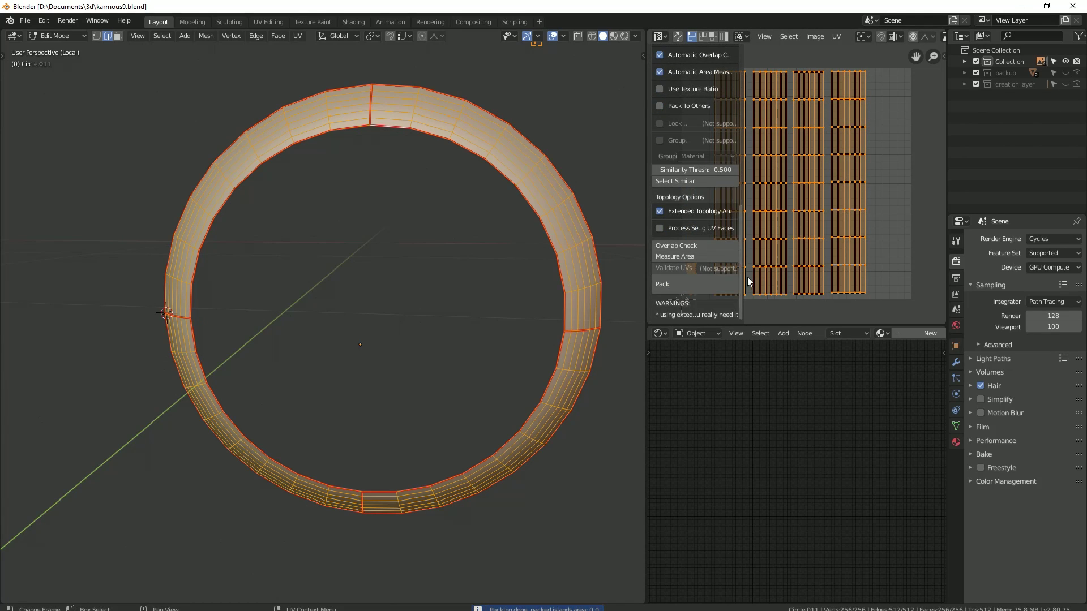
pyautogui.click(682, 284)
pyautogui.press('t')
pyautogui.press('Tab')
# Step: Create a new material for the ring and enlarge the node editor
pyautogui.moveTo(472, 198); pyautogui.dragTo(748, 355, button='middle')
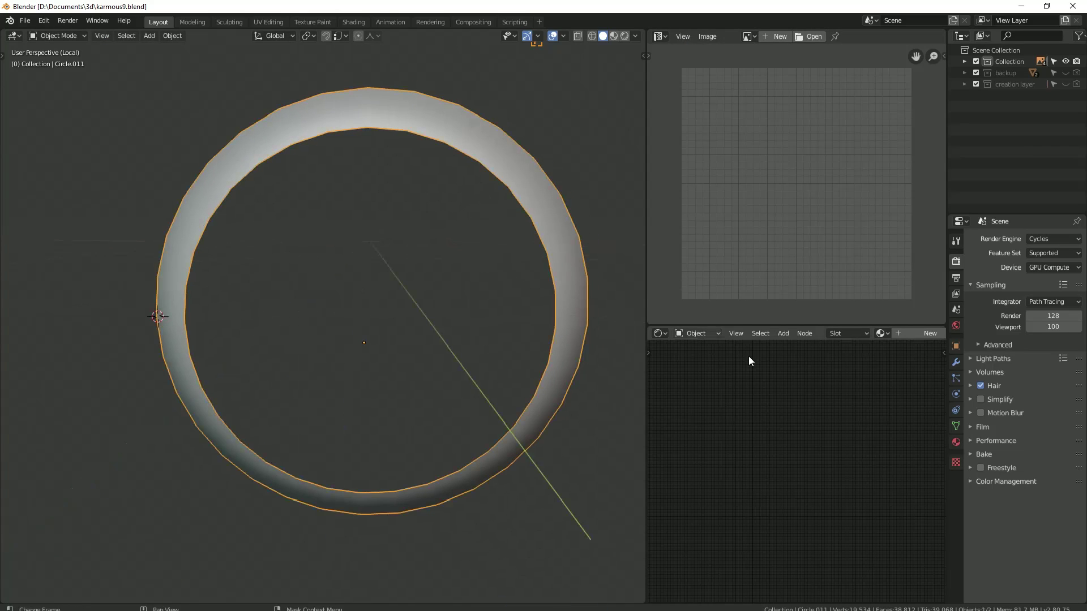
pyautogui.click(956, 442)
pyautogui.click(996, 273)
pyautogui.scroll(3, 800, 477)
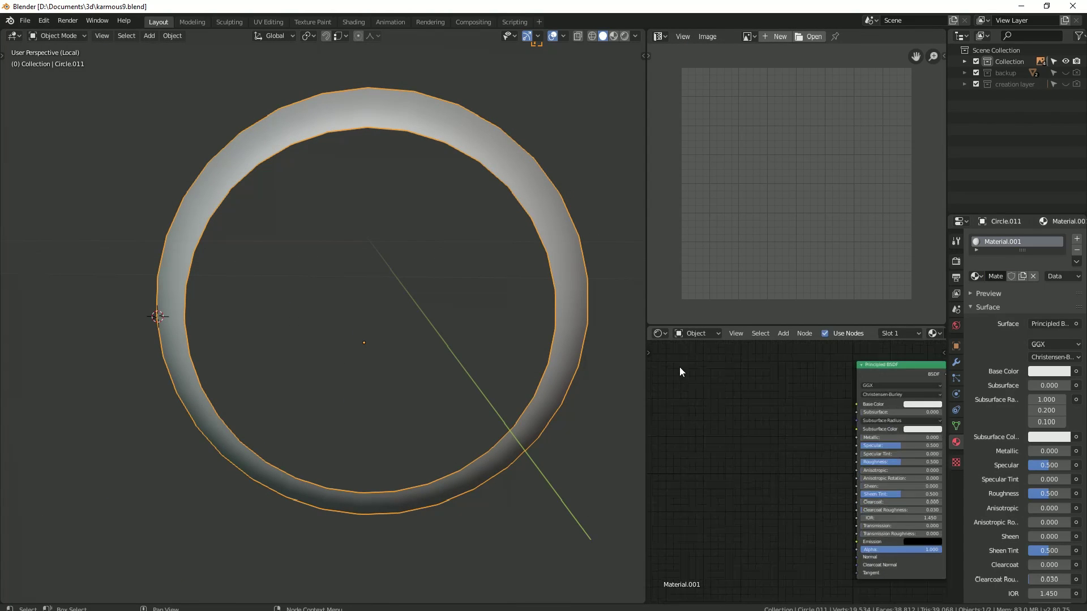
pyautogui.moveTo(646, 309); pyautogui.dragTo(417, 317)
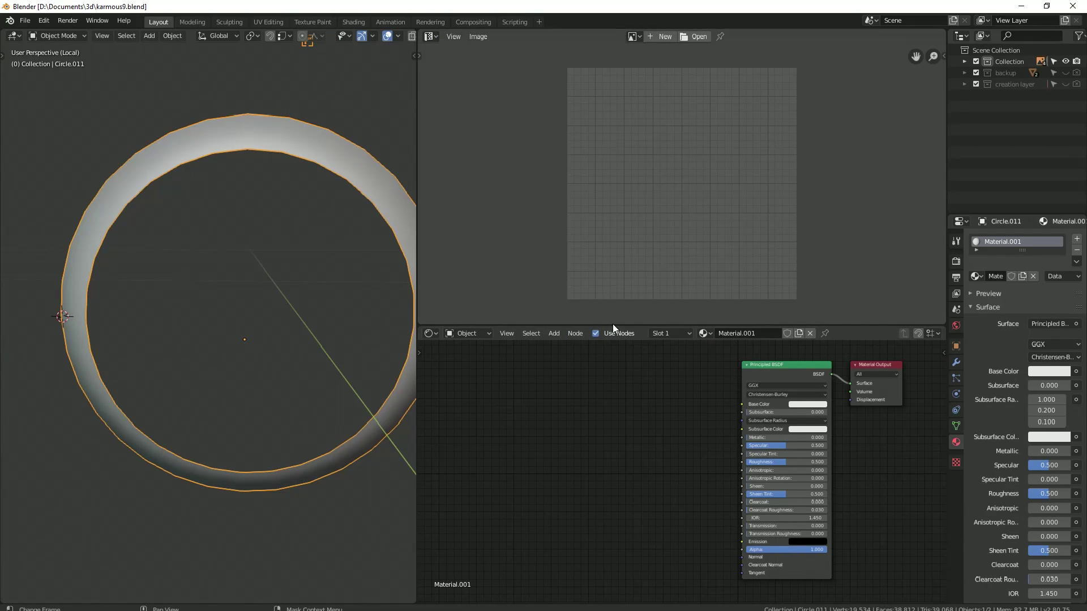
pyautogui.moveTo(613, 326); pyautogui.dragTo(623, 225)
# Step: Add an Image Texture node beside the ring's shader
pyautogui.hotkey('shift', 'a')
pyautogui.press('Escape')
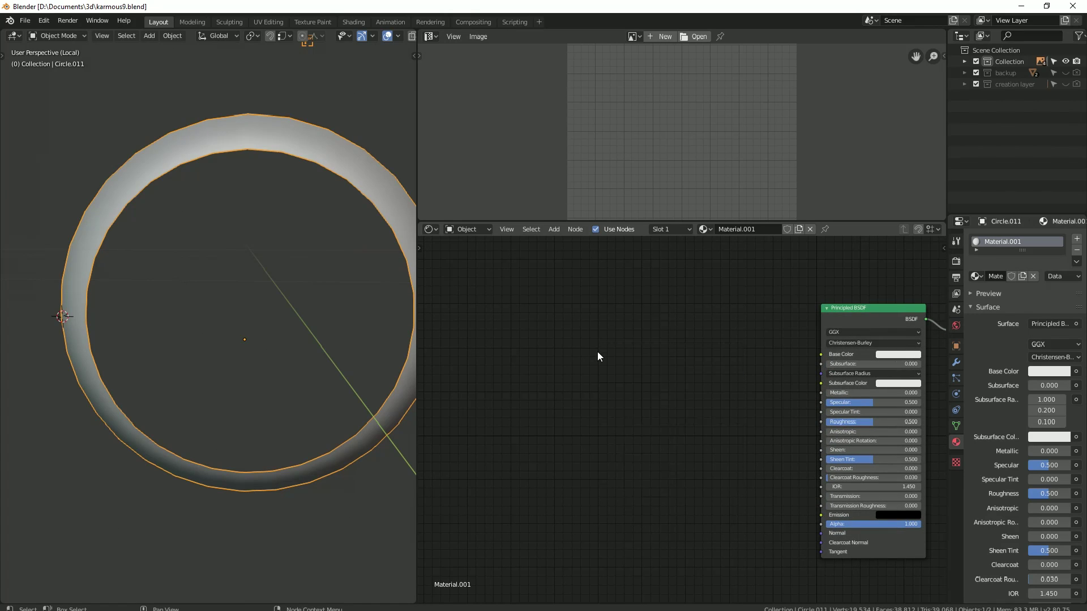
pyautogui.press('Escape')
pyautogui.hotkey('shift', 'a')
pyautogui.click(546, 344)
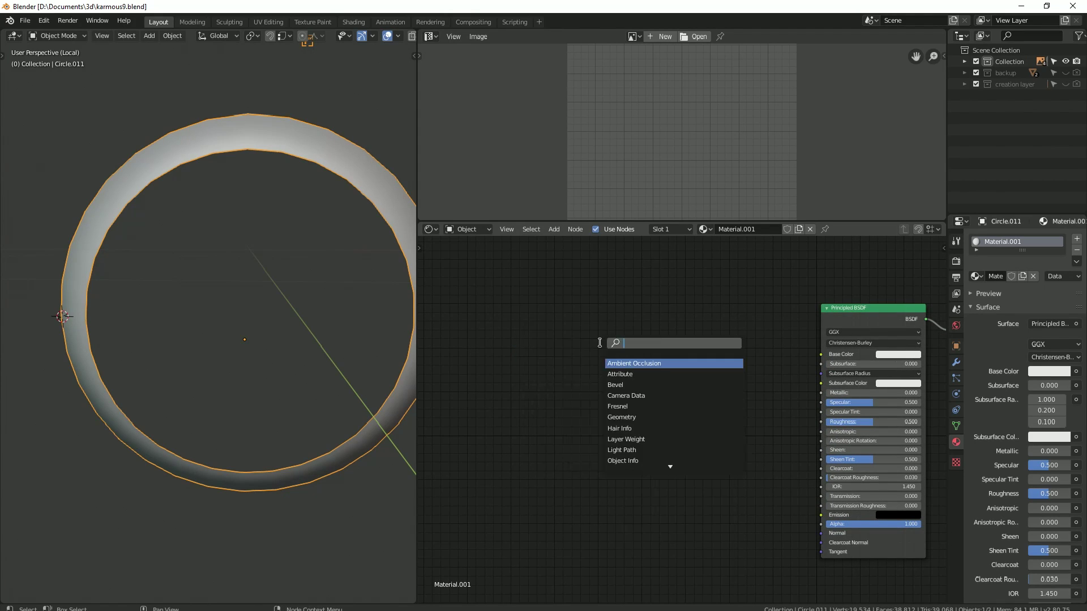
pyautogui.write('image')
pyautogui.press('Return')
pyautogui.scroll(1, 583, 452)
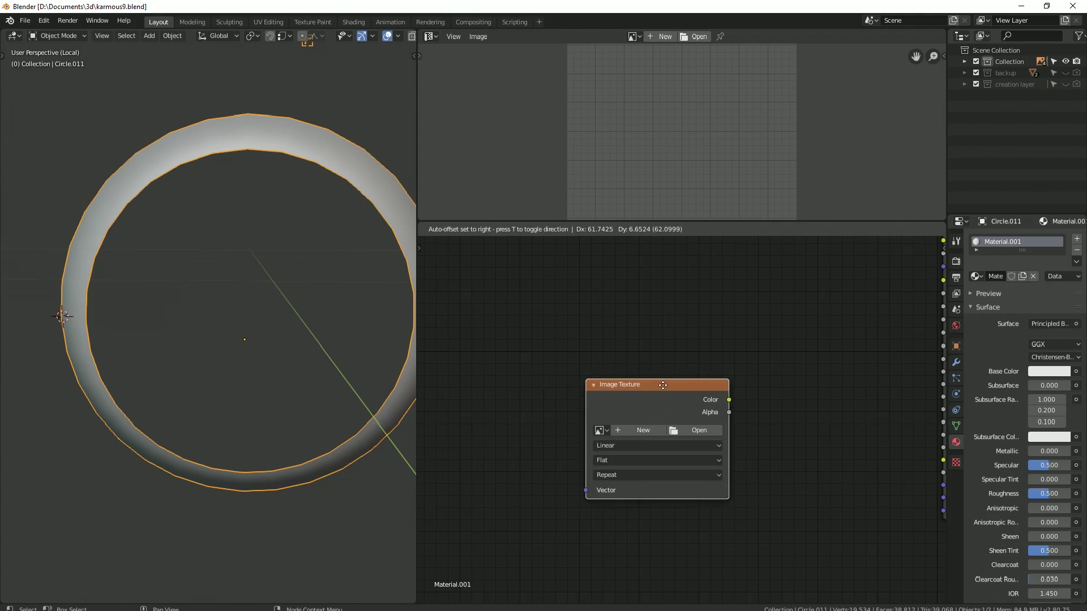
pyautogui.click(626, 434)
# Step: Create a blank Non-Color 'baking test' image without alpha and show it in the Image Editor
pyautogui.click(569, 473)
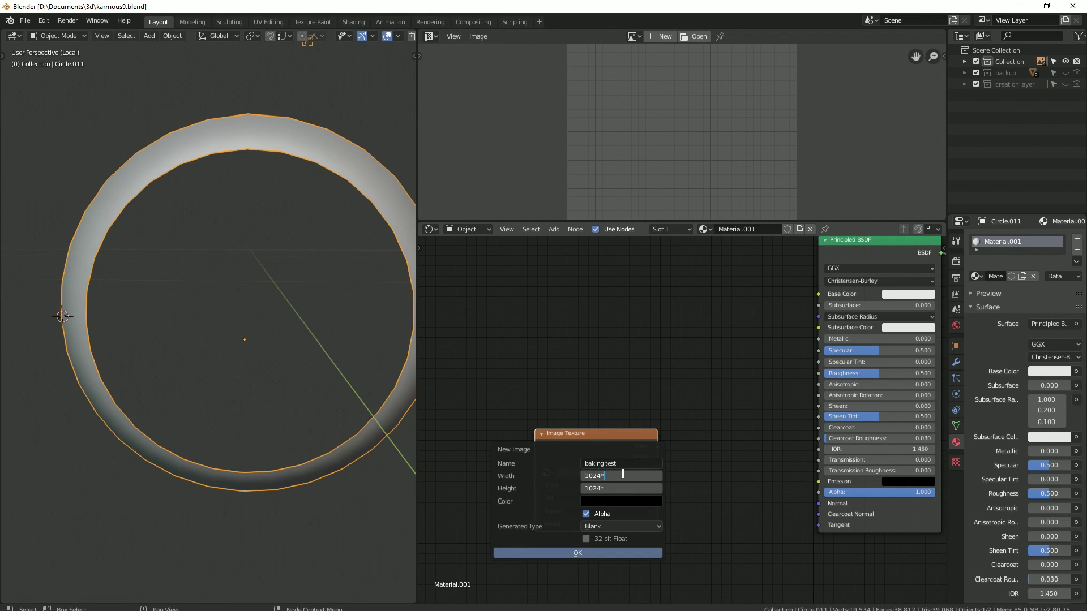
pyautogui.click(586, 514)
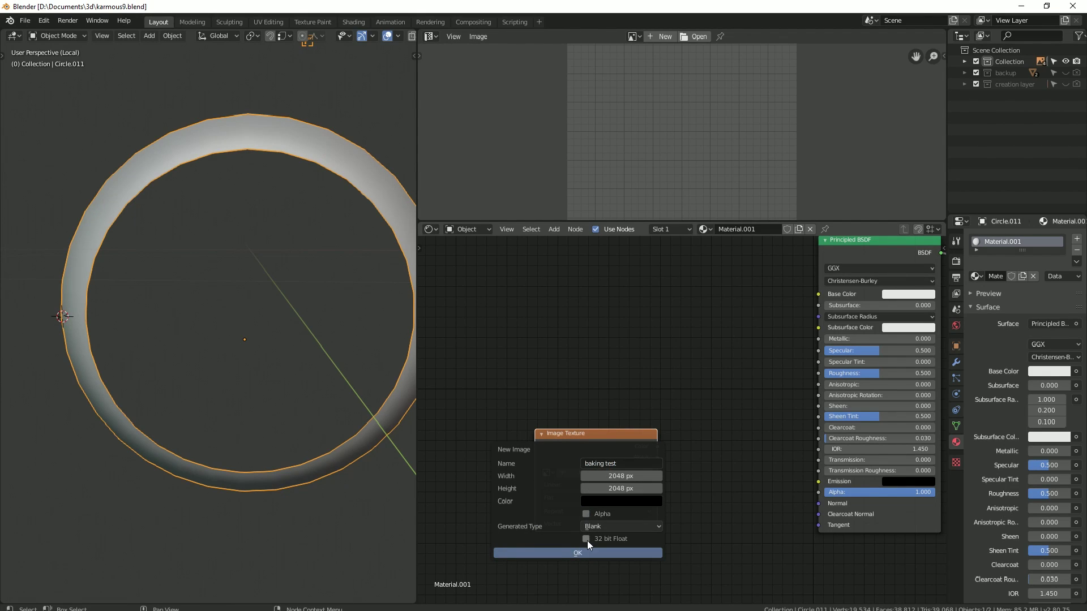
pyautogui.click(624, 553)
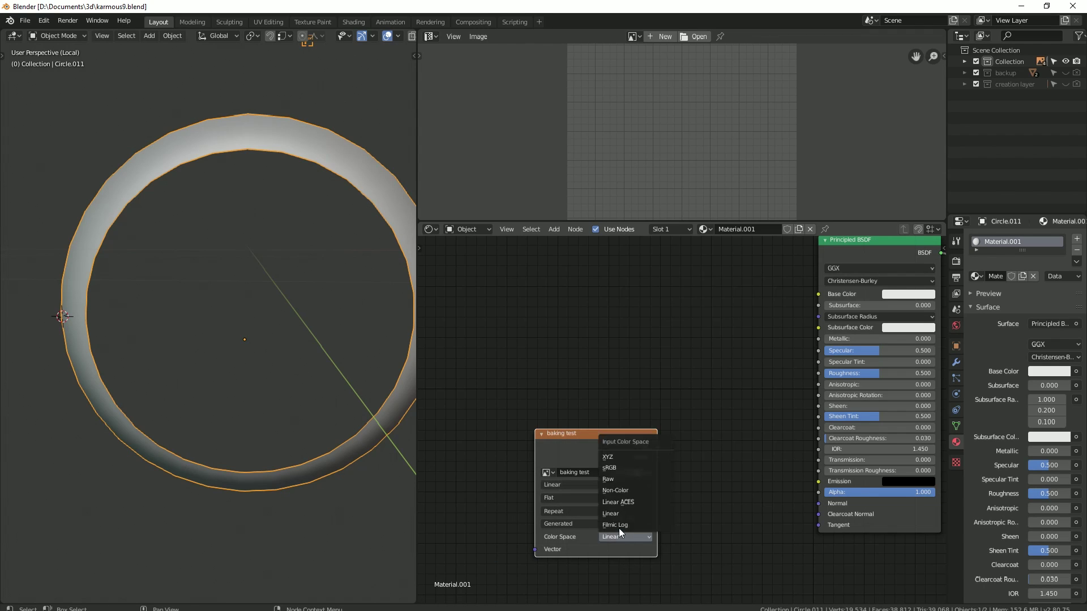
pyautogui.click(623, 491)
pyautogui.click(634, 37)
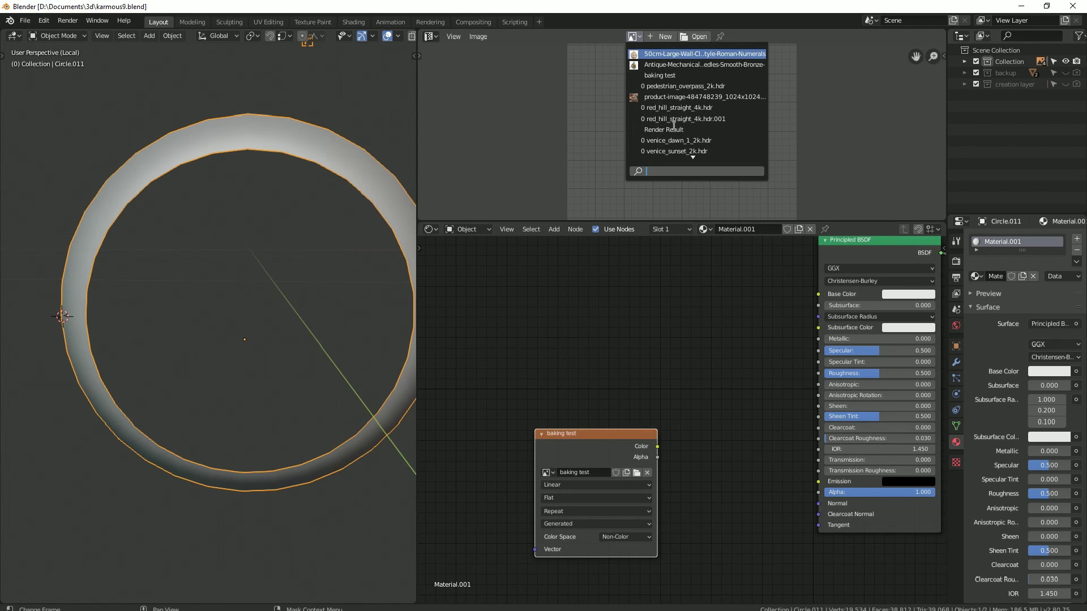
pyautogui.click(660, 76)
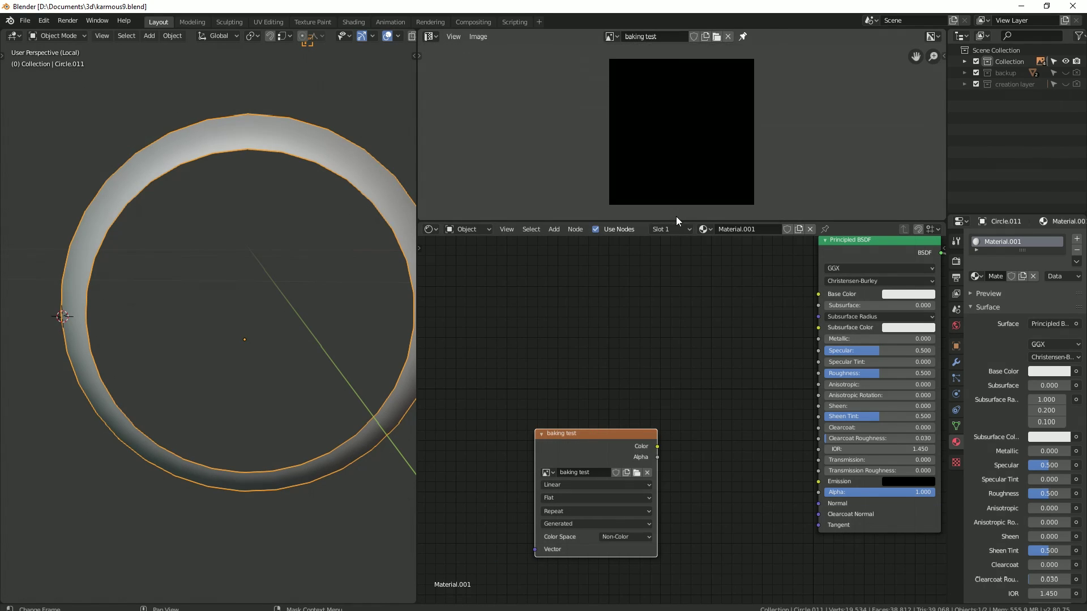
pyautogui.moveTo(676, 221); pyautogui.dragTo(676, 323)
# Step: Add a Normal Map node feeding the image into the shader's Normal input, then exit local view
pyautogui.hotkey('shift', 'a')
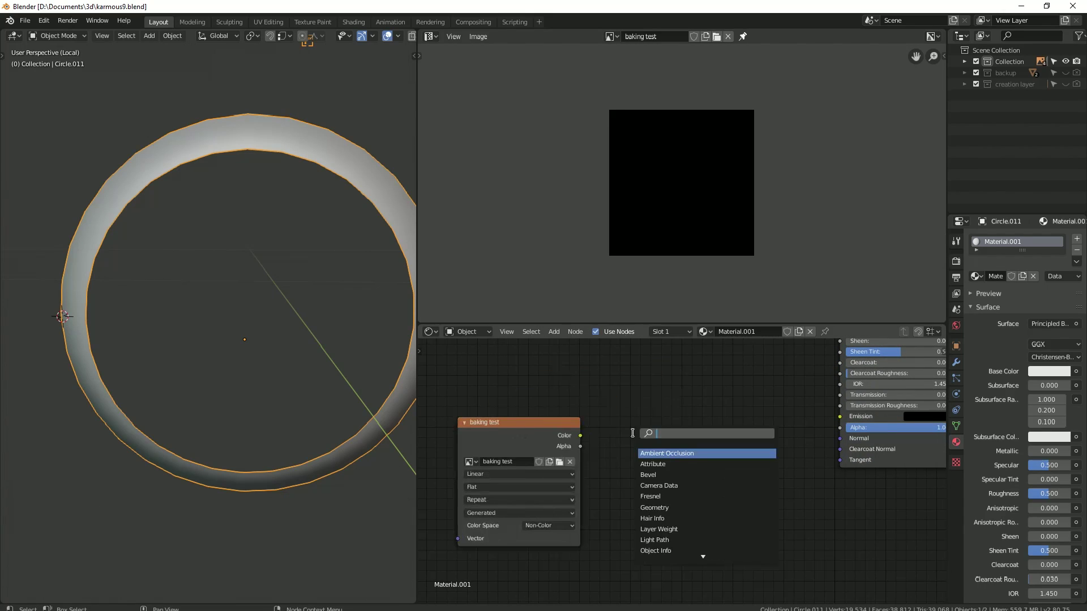
pyautogui.write('normal')
pyautogui.press('Down')
pyautogui.press('Return')
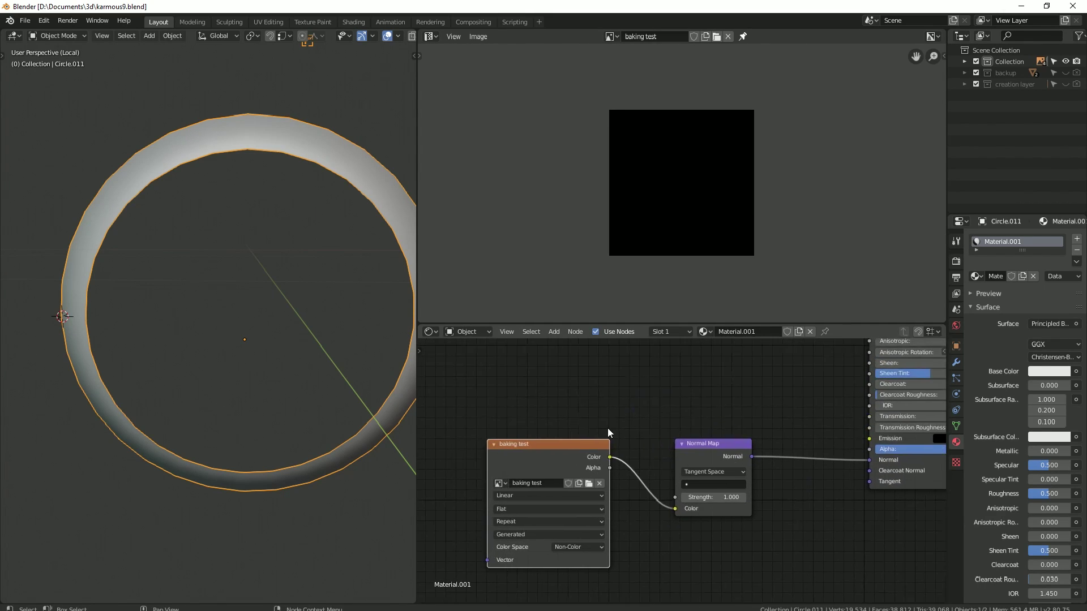
pyautogui.scroll(-2, 545, 425)
pyautogui.moveTo(583, 432); pyautogui.dragTo(469, 389, button='middle')
pyautogui.press('KP_Divide')
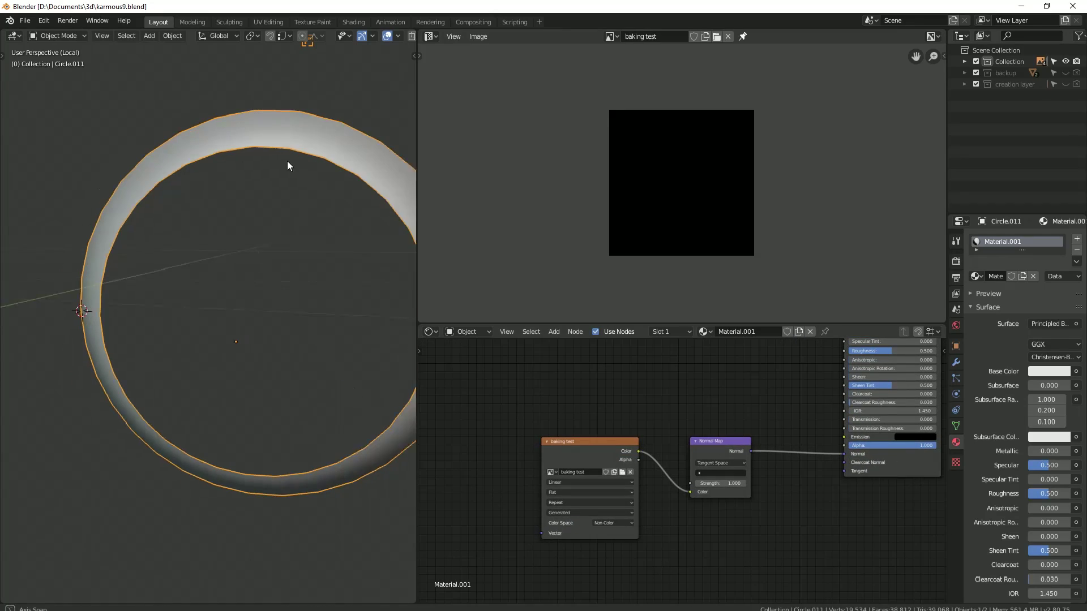
pyautogui.moveTo(417, 193); pyautogui.dragTo(574, 215)
# Step: Select high-poly then Circle.011, and set bake to Normal, Selected to Active, 8 px margin
pyautogui.click(382, 246)
pyautogui.moveTo(381, 246); pyautogui.dragTo(368, 276, button='middle')
pyautogui.keyDown('shift'); pyautogui.click(346, 298); pyautogui.keyUp('shift')
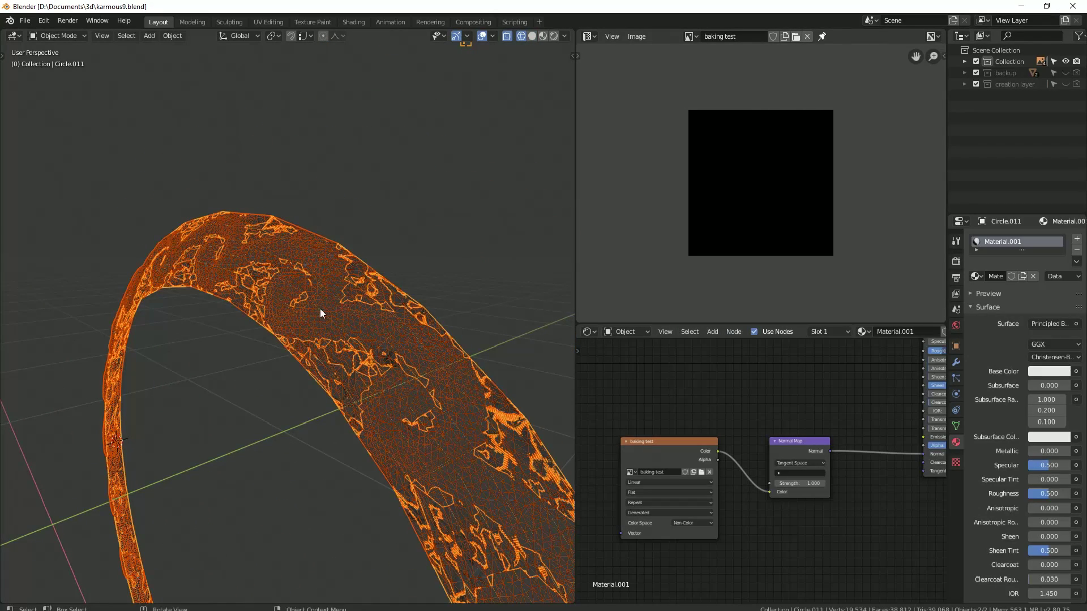
pyautogui.click(956, 261)
pyautogui.click(971, 454)
pyautogui.scroll(-3, 993, 412)
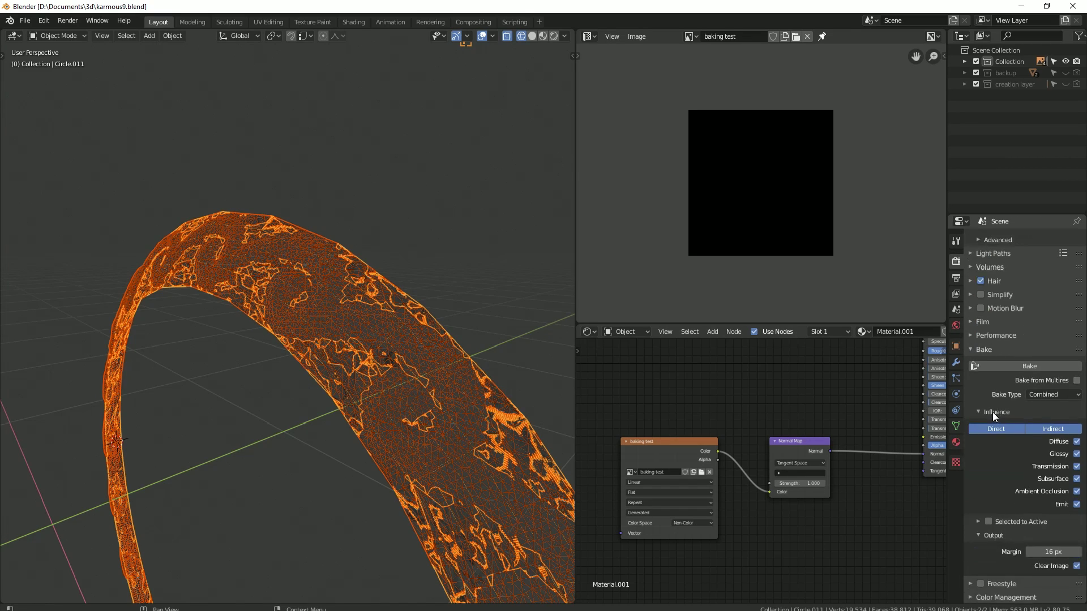
pyautogui.click(976, 522)
pyautogui.click(1051, 396)
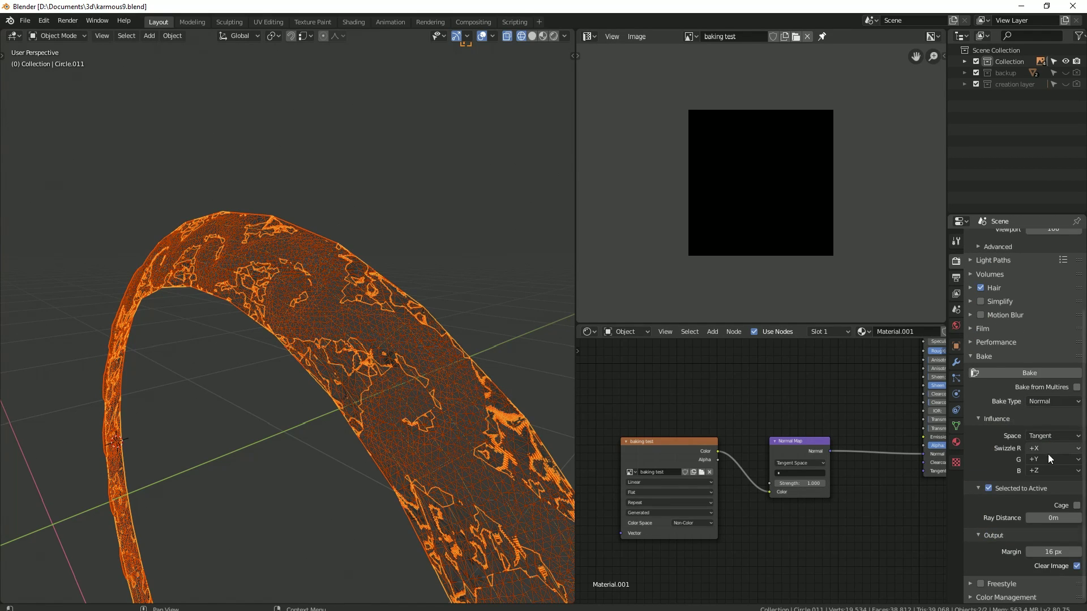
pyautogui.click(1048, 551)
pyautogui.write('8')
# Step: Bake the normal map into 'baking test', re-baking with a 0.1m ray distance
pyautogui.click(1020, 372)
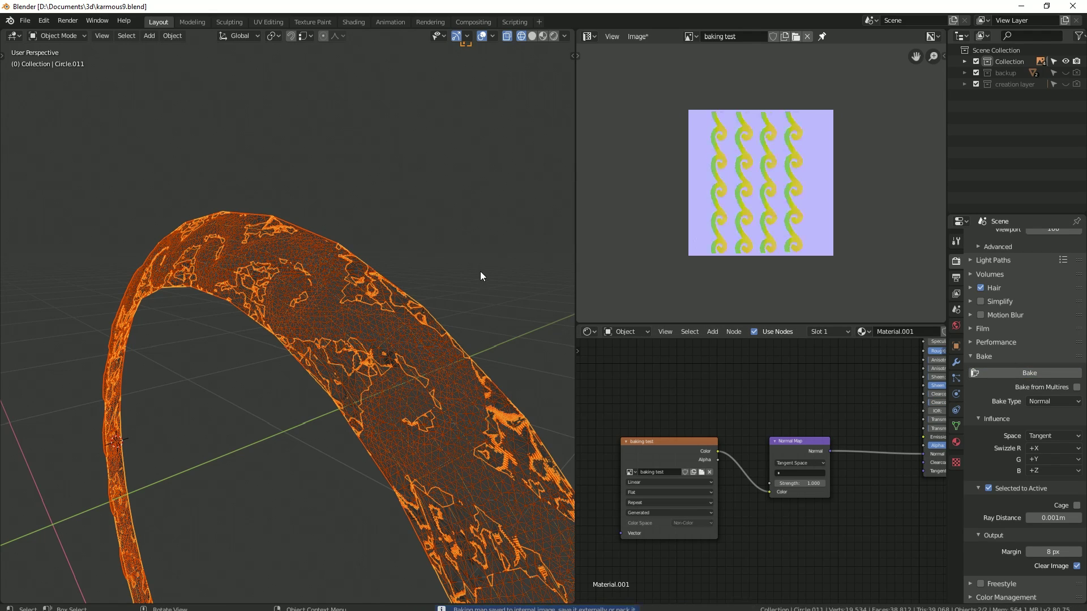
pyautogui.scroll(2, 769, 136)
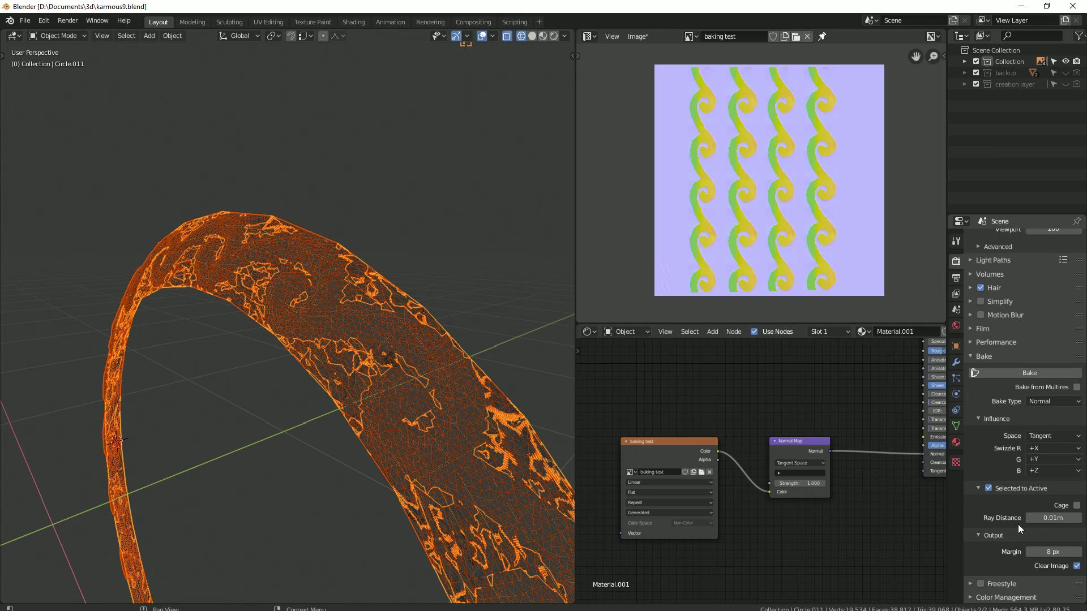
pyautogui.click(1031, 371)
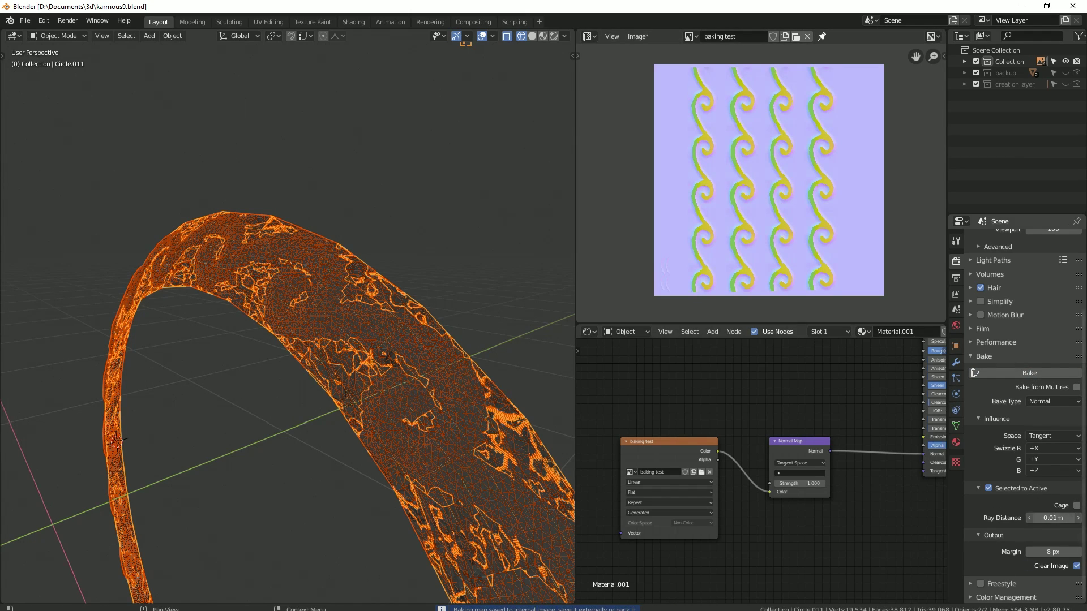
pyautogui.click(1034, 374)
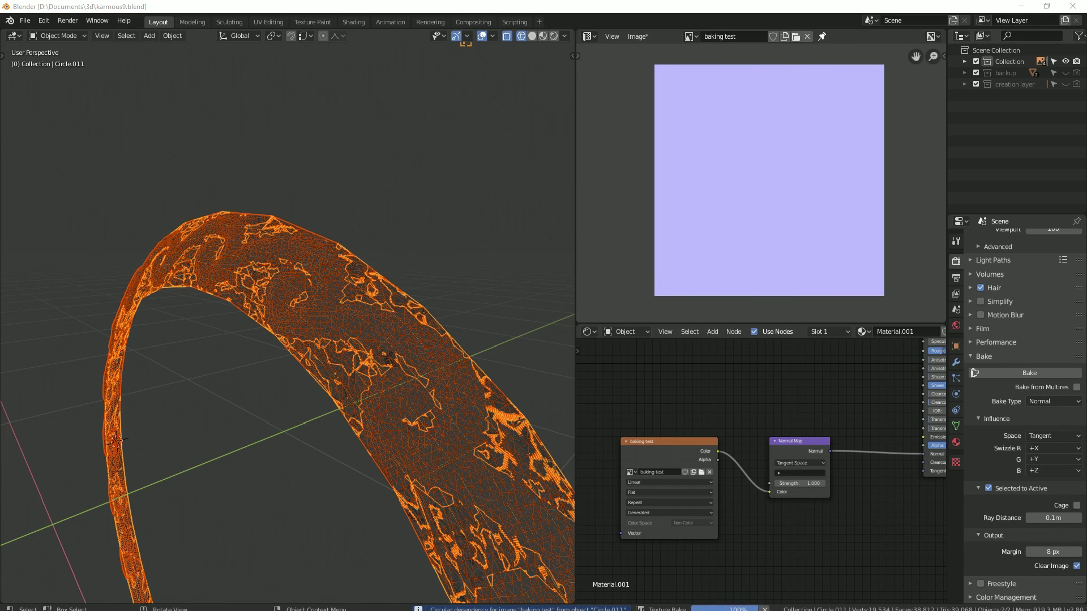
pyautogui.hotkey('shift', 'z')
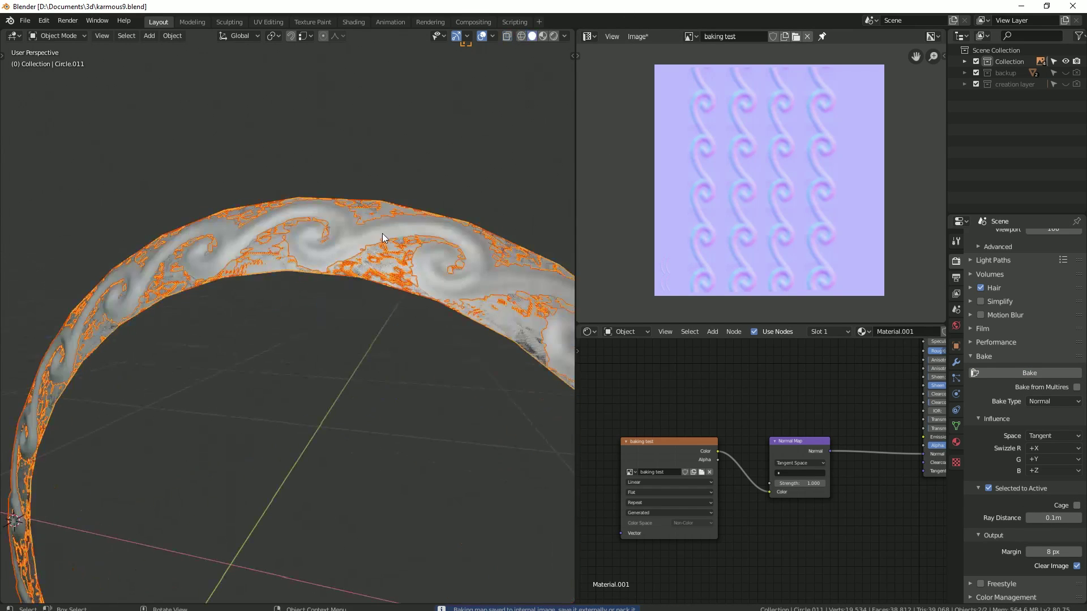
pyautogui.press('h')
pyautogui.hotkey('shift', 'z')
# Step: Select ring Circle.011 and add a Sun light to the scene
pyautogui.press('z')
pyautogui.click(459, 289)
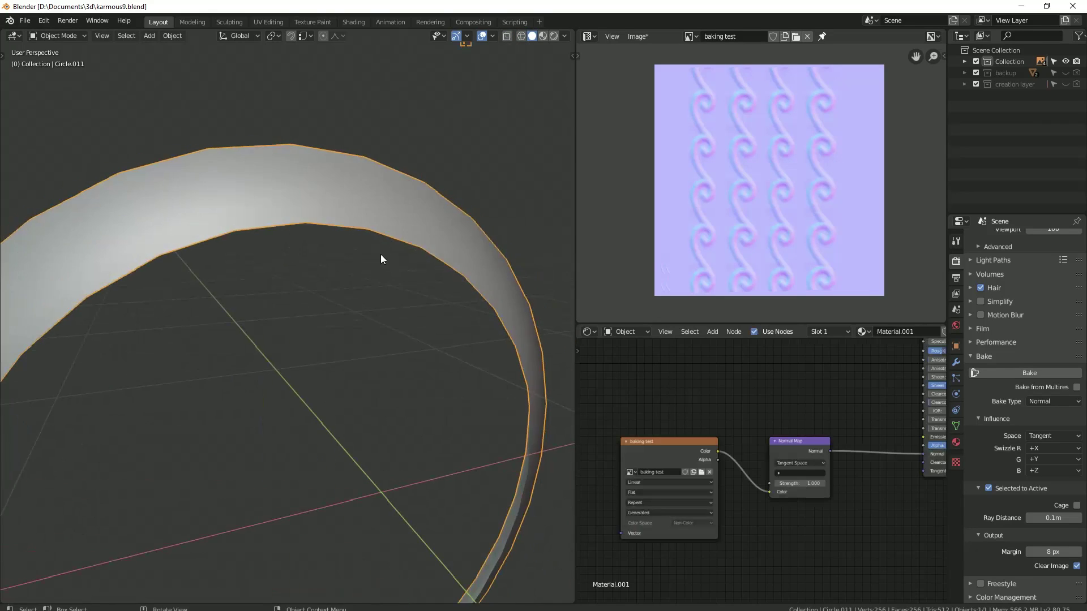
pyautogui.click(380, 254)
pyautogui.press('z')
pyautogui.press('8')
pyautogui.hotkey('shift', 'a')
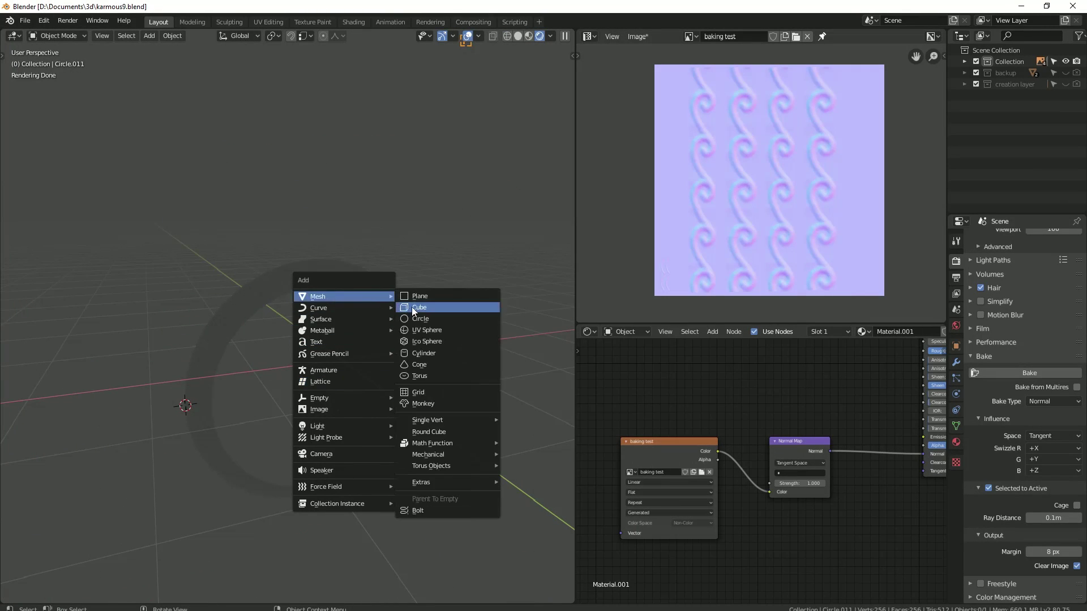
pyautogui.click(424, 436)
# Step: Move the sun light along X and rotate it to face the ring
pyautogui.press('g')
pyautogui.press('x')
pyautogui.click(517, 459)
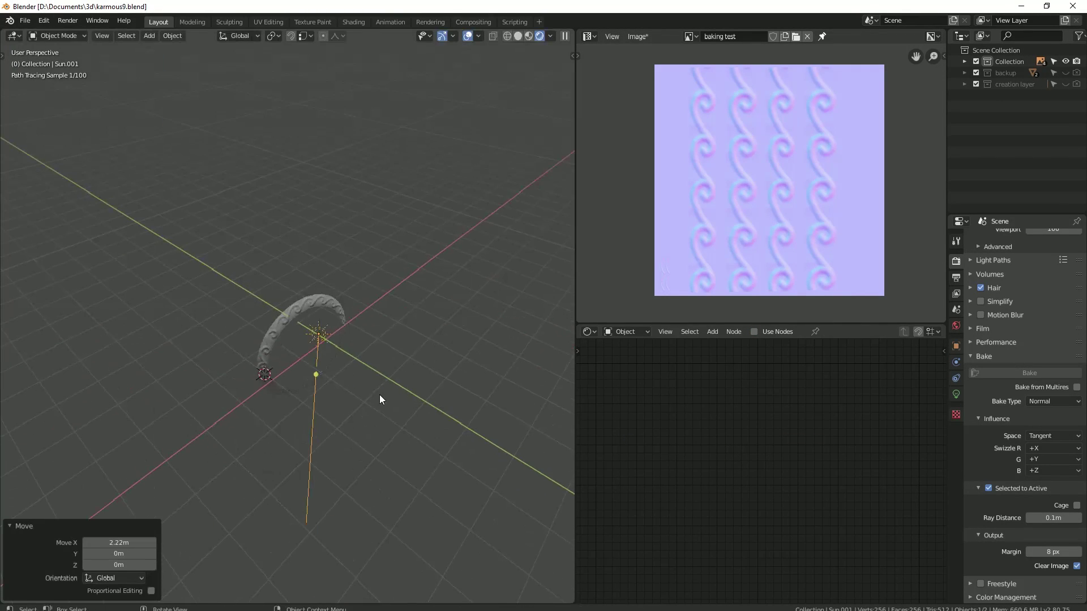
pyautogui.moveTo(379, 395)
pyautogui.mouseDown(button='middle')
pyautogui.moveTo(396, 378)
pyautogui.moveTo(324, 386)
pyautogui.moveTo(344, 344)
pyautogui.moveTo(349, 378)
pyautogui.moveTo(288, 314)
pyautogui.moveTo(420, 317)
pyautogui.mouseUp(button='middle')
pyautogui.press('r')
pyautogui.press('r')
pyautogui.click(430, 430)
# Step: Select the ring to show its material, then deselect it
pyautogui.scroll(3, 362, 396)
pyautogui.click(344, 345)
pyautogui.scroll(-4, 362, 350)
pyautogui.click(420, 317)
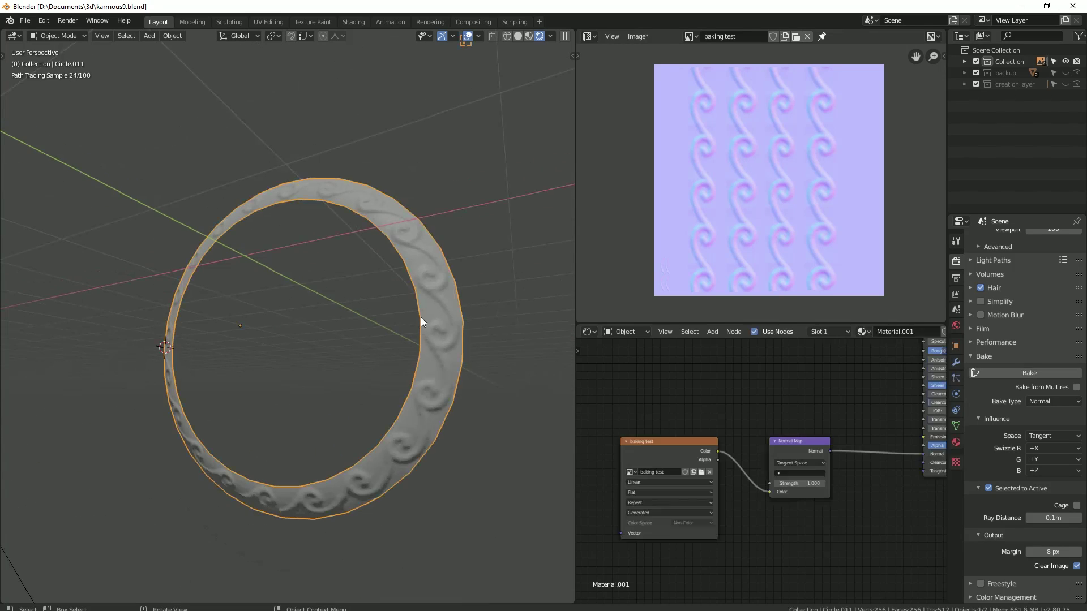
pyautogui.scroll(2, 788, 449)
pyautogui.click(329, 307)
# Step: Orbit and zoom around the ring to inspect the baked scroll relief
pyautogui.moveTo(330, 307)
pyautogui.mouseDown(button='middle')
pyautogui.moveTo(371, 301)
pyautogui.moveTo(315, 322)
pyautogui.moveTo(368, 323)
pyautogui.mouseUp(button='middle')
pyautogui.scroll(5, 317, 312)
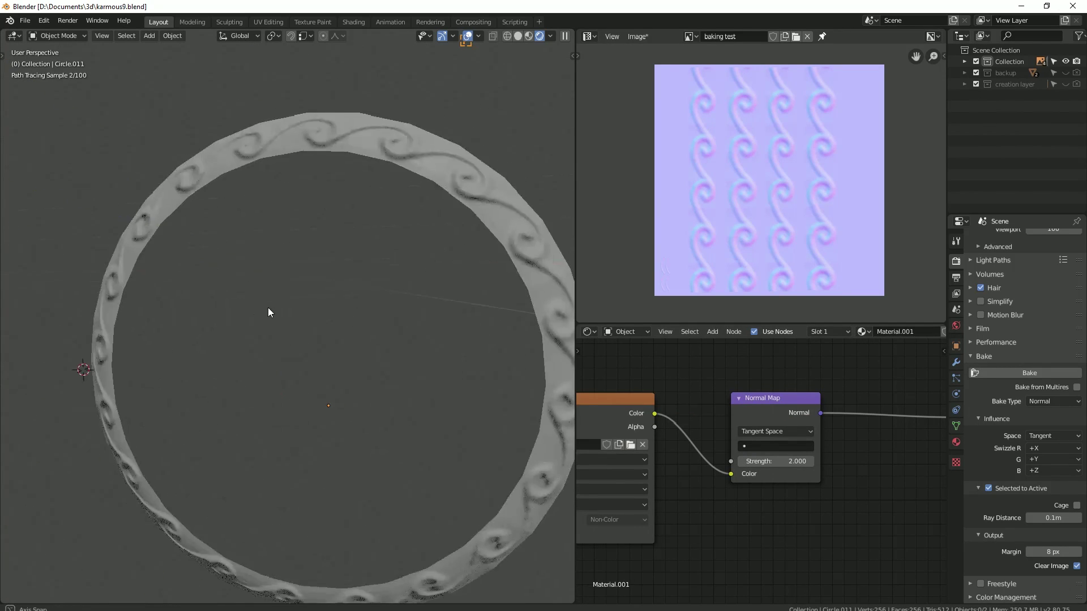
pyautogui.moveTo(267, 308)
pyautogui.mouseDown(button='middle')
pyautogui.moveTo(307, 236)
pyautogui.moveTo(295, 267)
pyautogui.mouseUp(button='middle')
pyautogui.scroll(3, 296, 267)
pyautogui.scroll(-5, 298, 276)
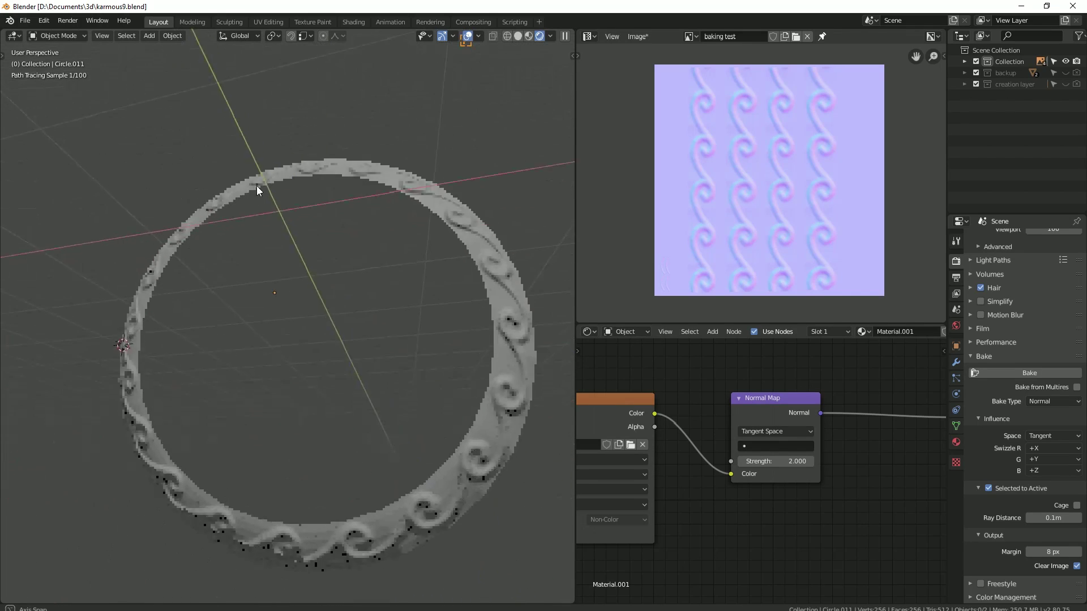
pyautogui.moveTo(256, 187); pyautogui.dragTo(349, 358, button='middle')
pyautogui.scroll(4, 349, 358)
pyautogui.scroll(3, 737, 216)
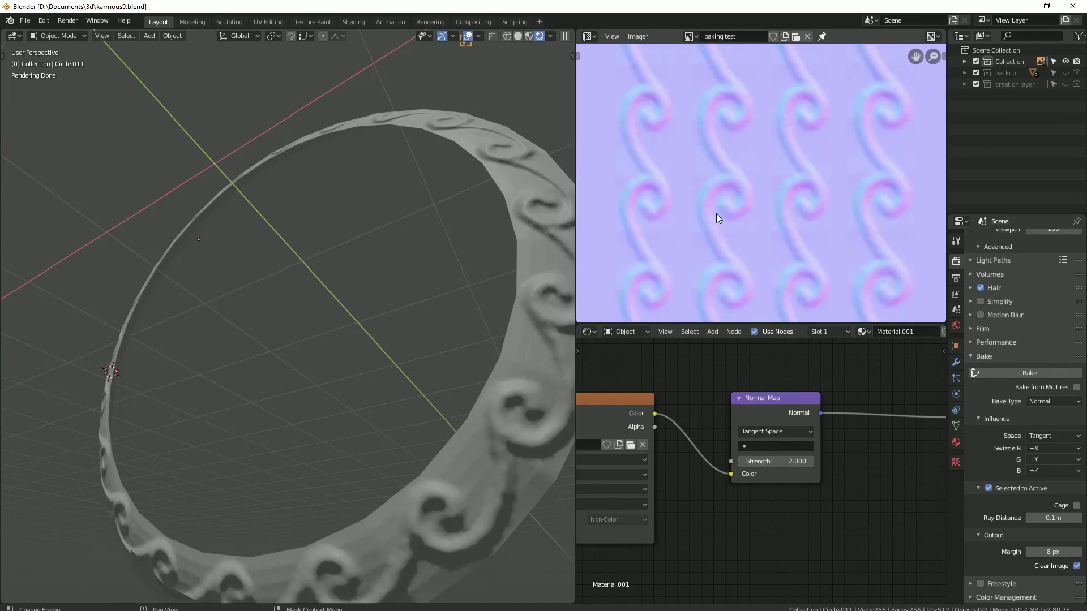
pyautogui.scroll(-5, 715, 213)
# Step: Fit the baked texture in the image view and centre the viewport on the ring
pyautogui.press('Home')
pyautogui.scroll(-5, 468, 232)
pyautogui.moveTo(498, 291); pyautogui.dragTo(427, 225, button='middle')
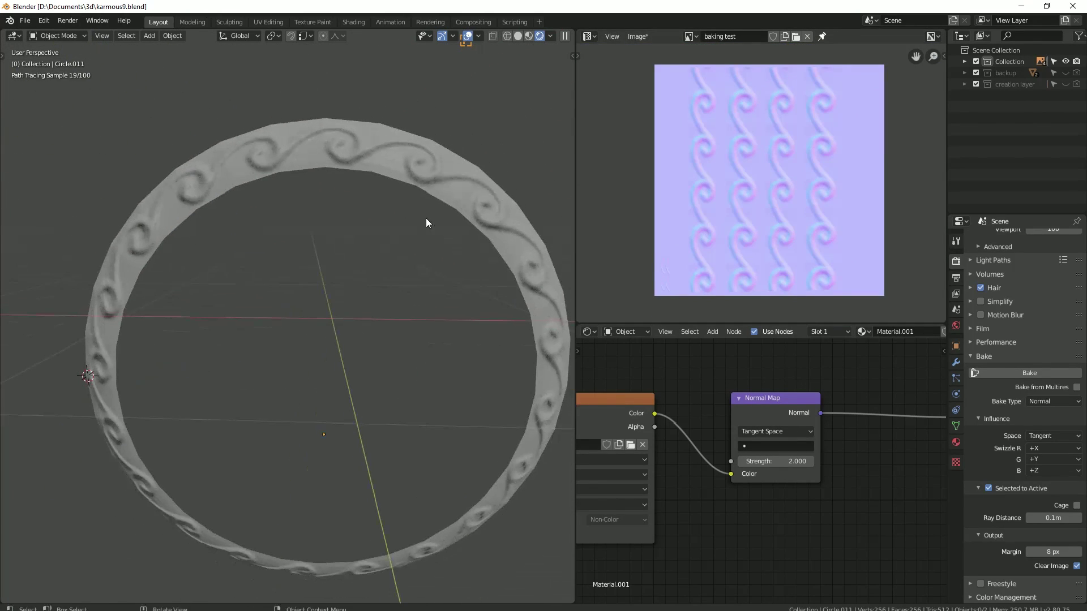
pyautogui.scroll(-2, 427, 225)
pyautogui.scroll(-2, 345, 284)
pyautogui.moveTo(325, 259); pyautogui.dragTo(313, 267, button='middle')
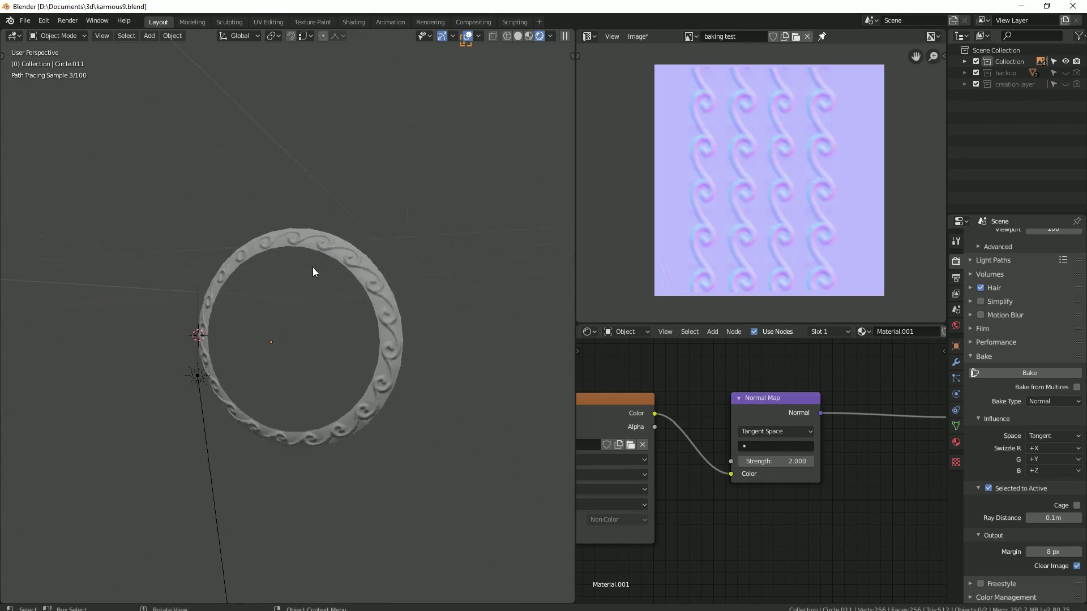
pyautogui.press('KP_Decimal')
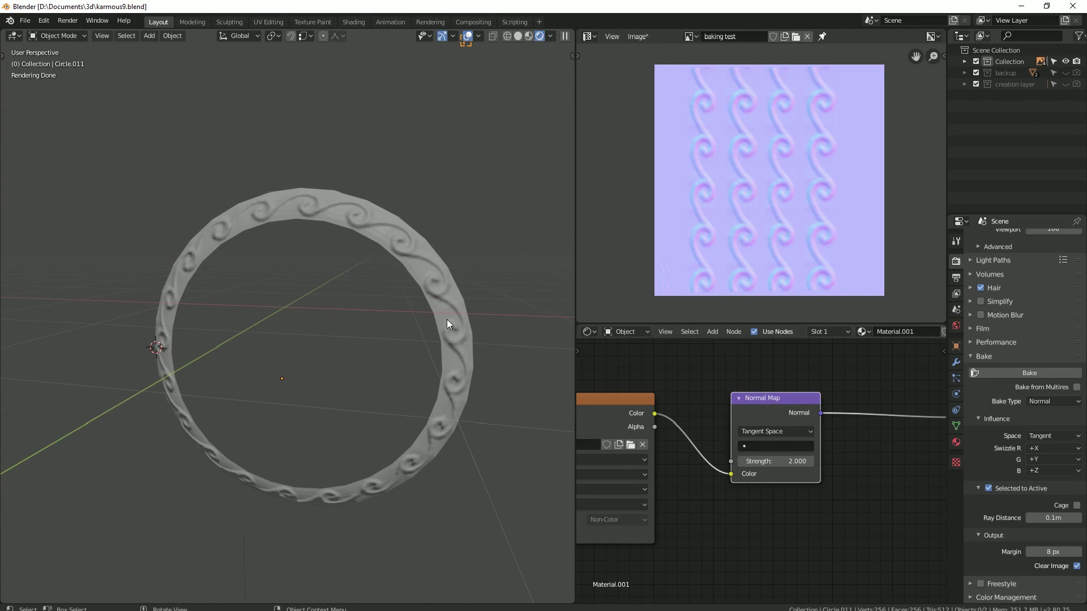
# Step: Leave local view in solid shading and delete the backdrop plane
pyautogui.press('z')
pyautogui.press('KP_Divide')
pyautogui.scroll(-5, 376, 261)
pyautogui.click(412, 235)
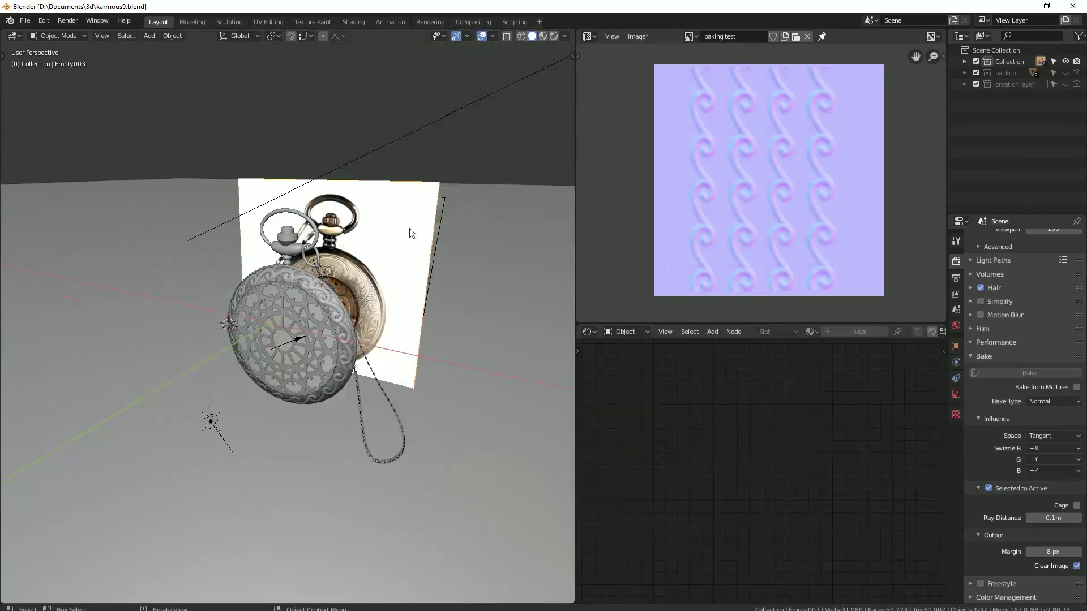
pyautogui.moveTo(412, 235); pyautogui.dragTo(440, 248, button='middle')
pyautogui.press('x')
pyautogui.click(306, 256)
# Step: Delete the extra sun light
pyautogui.scroll(-3, 340, 215)
pyautogui.click(378, 168)
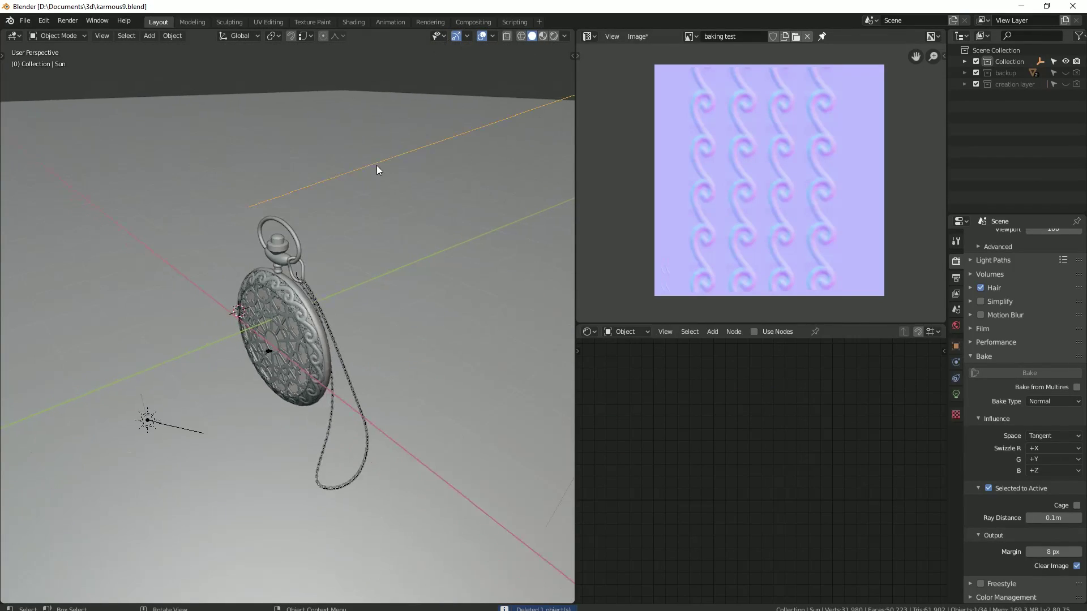
pyautogui.press('Delete')
pyautogui.scroll(5, 293, 332)
pyautogui.moveTo(293, 331); pyautogui.dragTo(302, 324, button='middle')
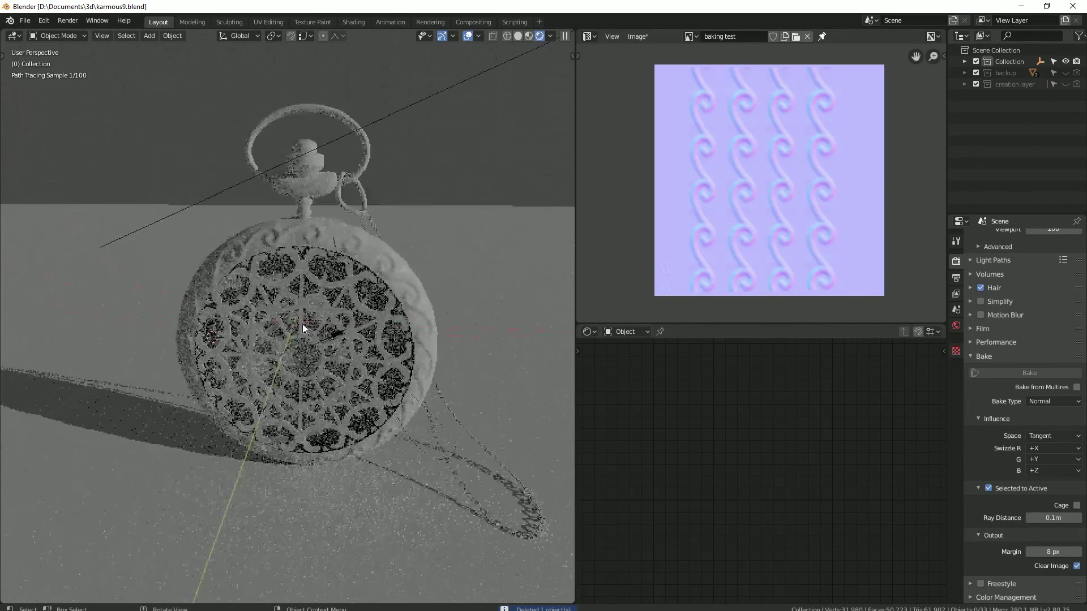
# Step: Delete the old low-poly ring Circle.001, then undo the deletion
pyautogui.hotkey('shift', 'z')
pyautogui.click(260, 273)
pyautogui.press('Delete')
pyautogui.hotkey('shift', 'z')
pyautogui.scroll(3, 395, 298)
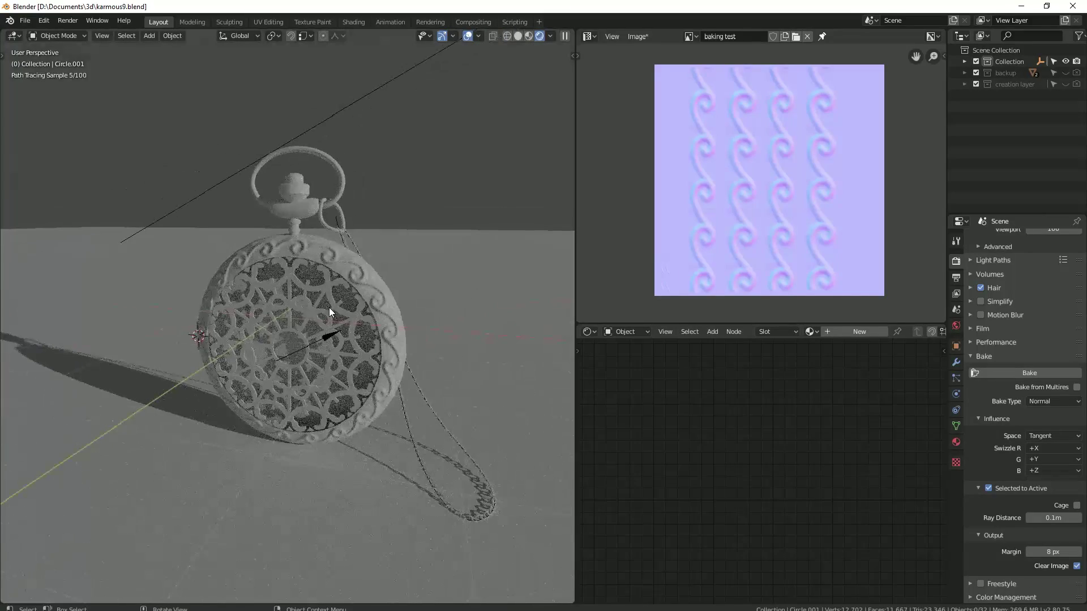
pyautogui.hotkey('ctrl', 'z')
pyautogui.press('z')
# Step: Move ring Circle.001 along X to sit beside the watch
pyautogui.click(249, 277)
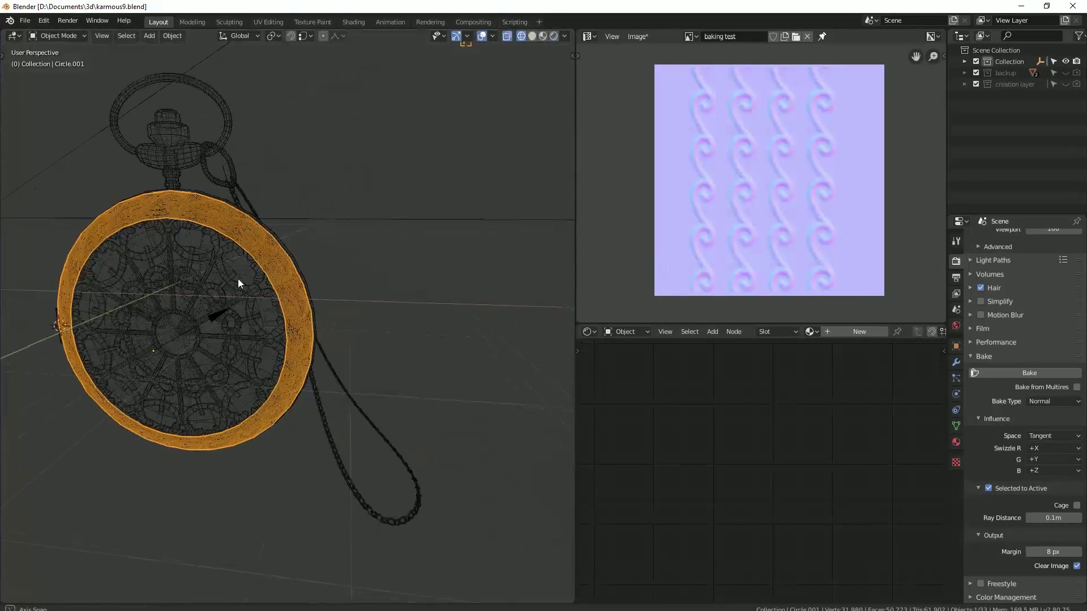
pyautogui.moveTo(269, 259); pyautogui.dragTo(252, 265, button='middle')
pyautogui.hotkey('shift', 'z')
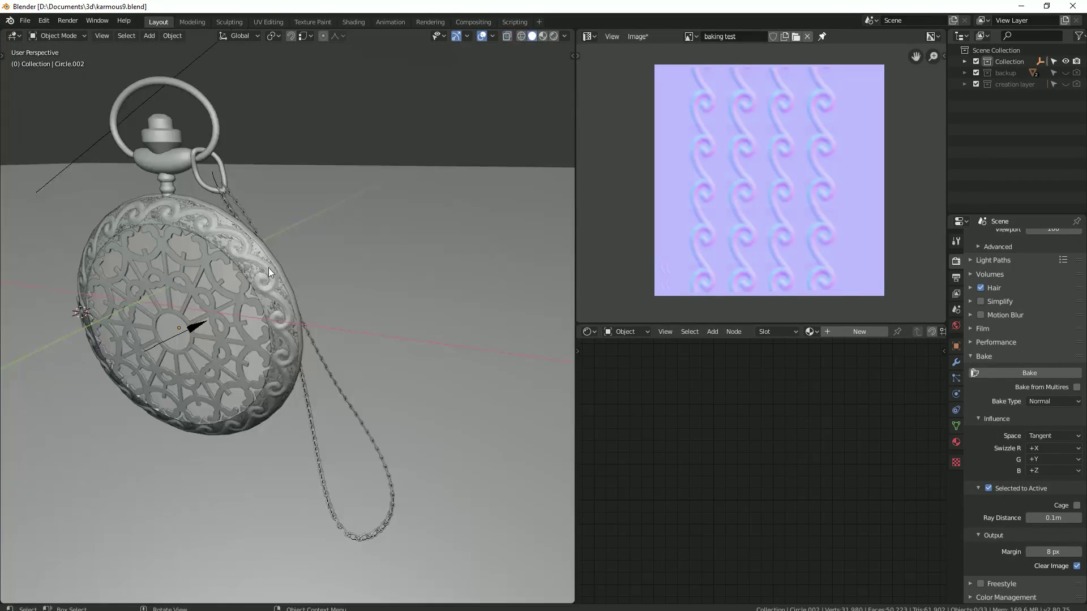
pyautogui.press('g')
pyautogui.press('x')
pyautogui.click(23, 331)
pyautogui.moveTo(170, 317); pyautogui.dragTo(296, 309, button='middle')
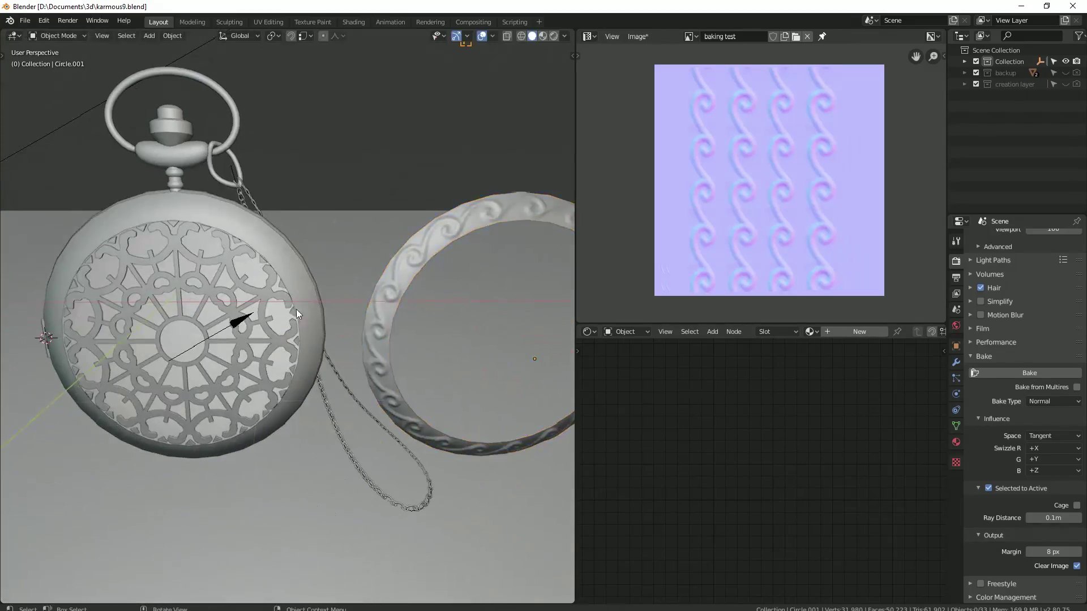
# Step: Select scroll-patterned ring Circle.011 and preview the scene in rendered shading
pyautogui.press('Tab')
pyautogui.scroll(5, 273, 316)
pyautogui.press('Tab')
pyautogui.scroll(-5, 274, 316)
pyautogui.click(323, 339)
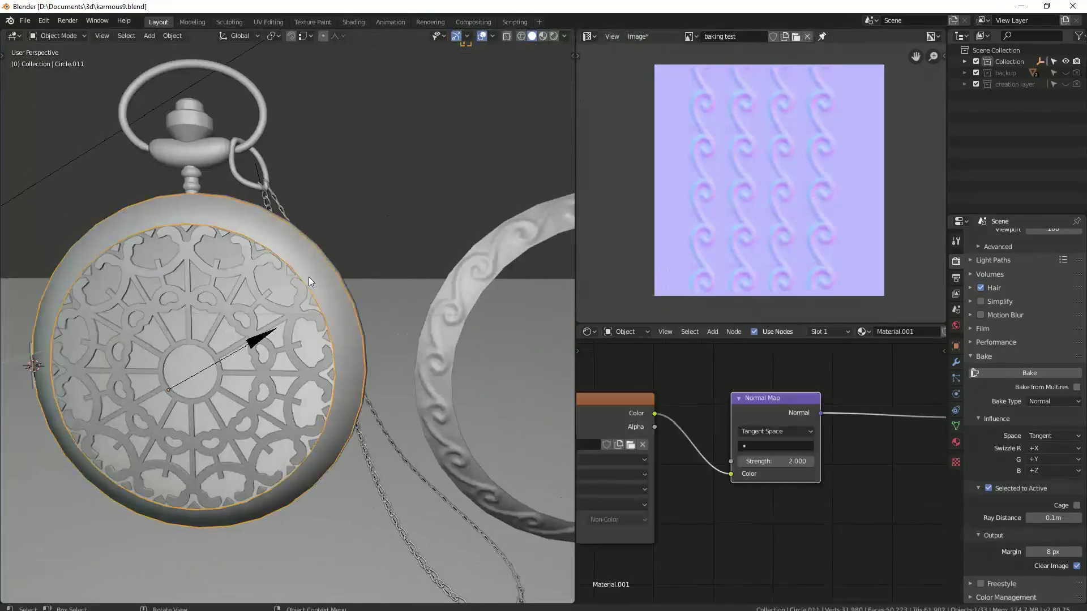
pyautogui.scroll(2, 405, 326)
pyautogui.hotkey('shift', 'z')
pyautogui.scroll(-3, 359, 221)
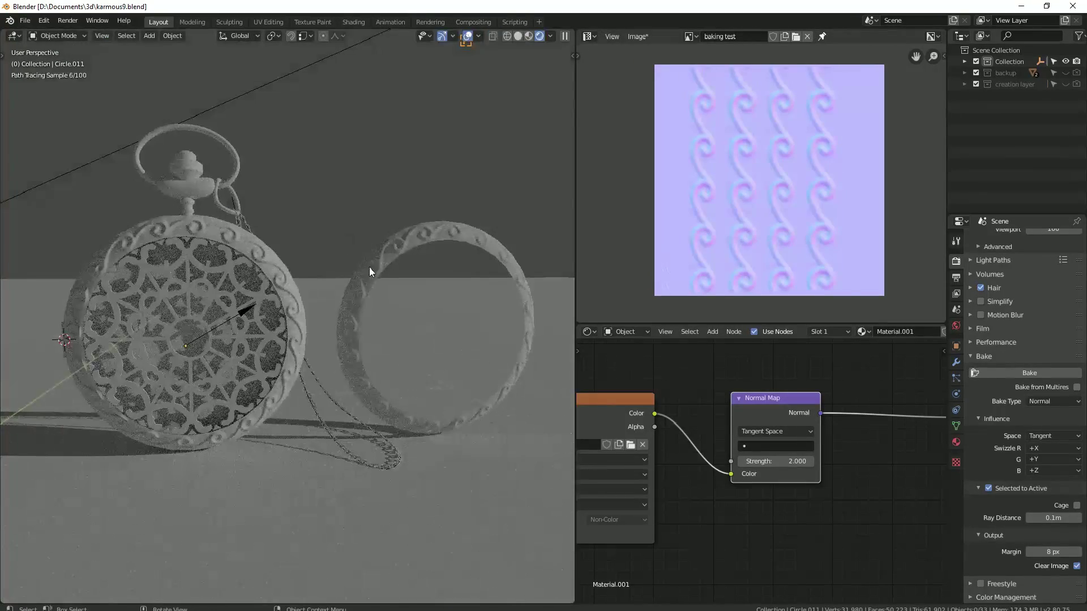
pyautogui.moveTo(369, 267); pyautogui.dragTo(270, 292, button='middle')
# Step: Move ring Circle.011 4.53 m along X beside the other ring
pyautogui.press('g')
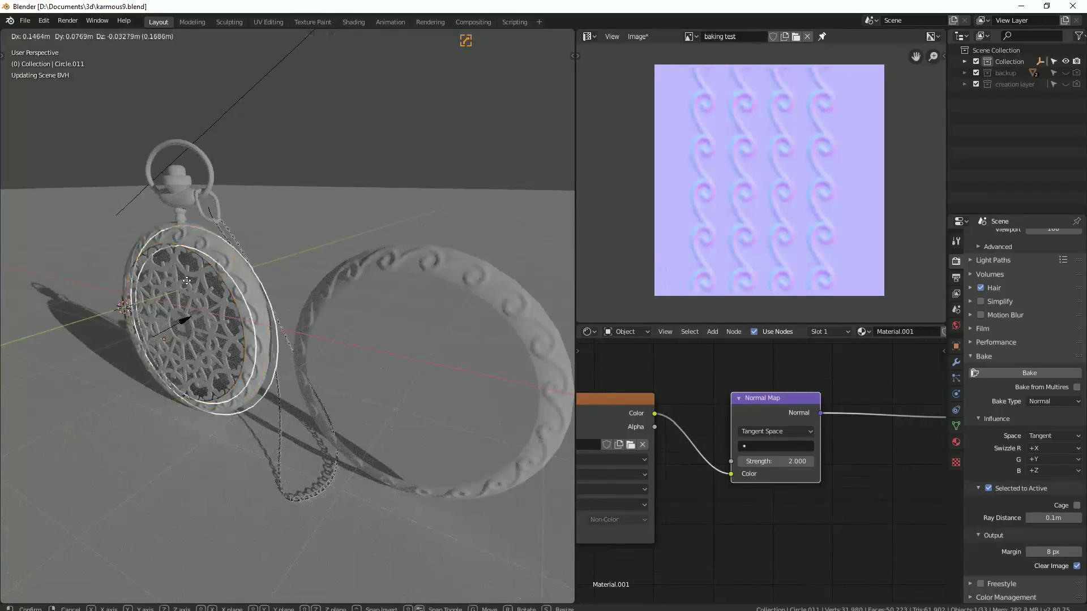
pyautogui.press('x')
pyautogui.click(493, 345)
pyautogui.scroll(3, 490, 345)
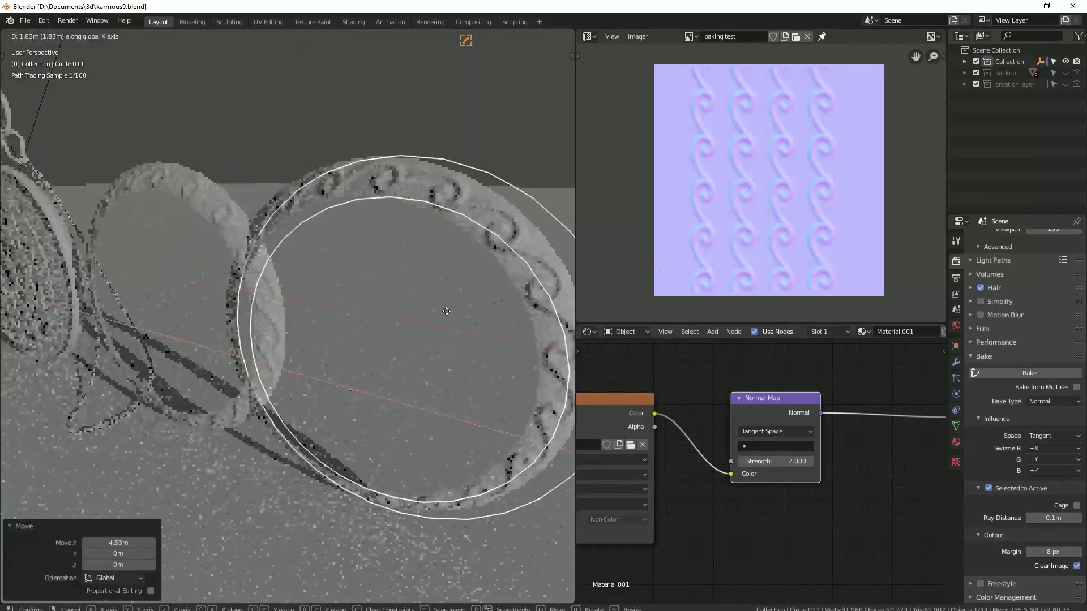
pyautogui.scroll(2, 474, 314)
pyautogui.scroll(3, 396, 310)
# Step: Undo the strength change to 1.000, then set the right-hand ring's normal strength to 1.2
pyautogui.hotkey('ctrl', 'z')
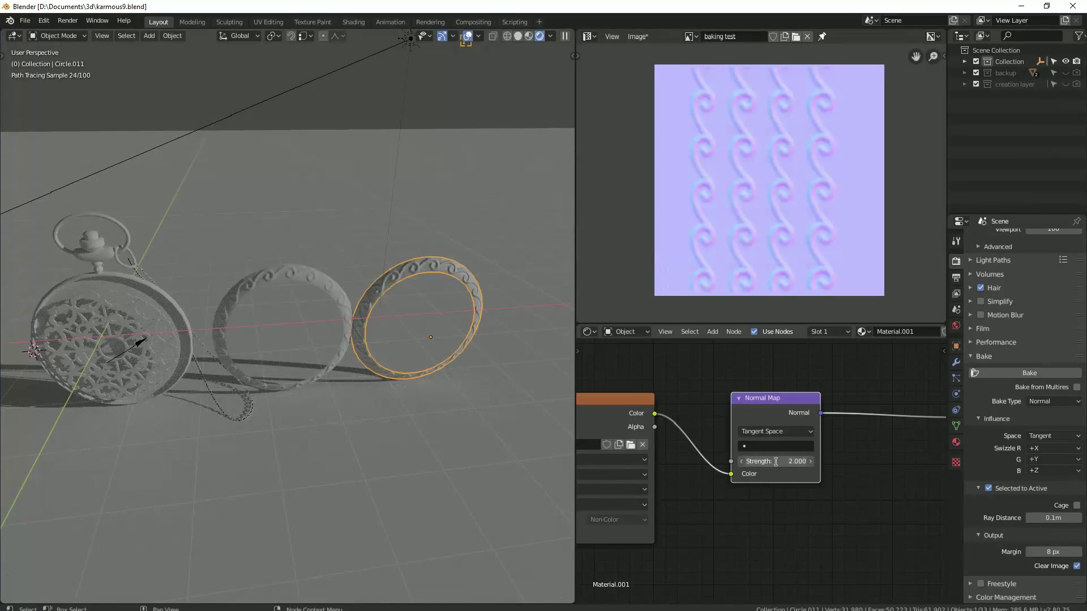
pyautogui.hotkey('ctrl', 'z')
pyautogui.scroll(3, 372, 305)
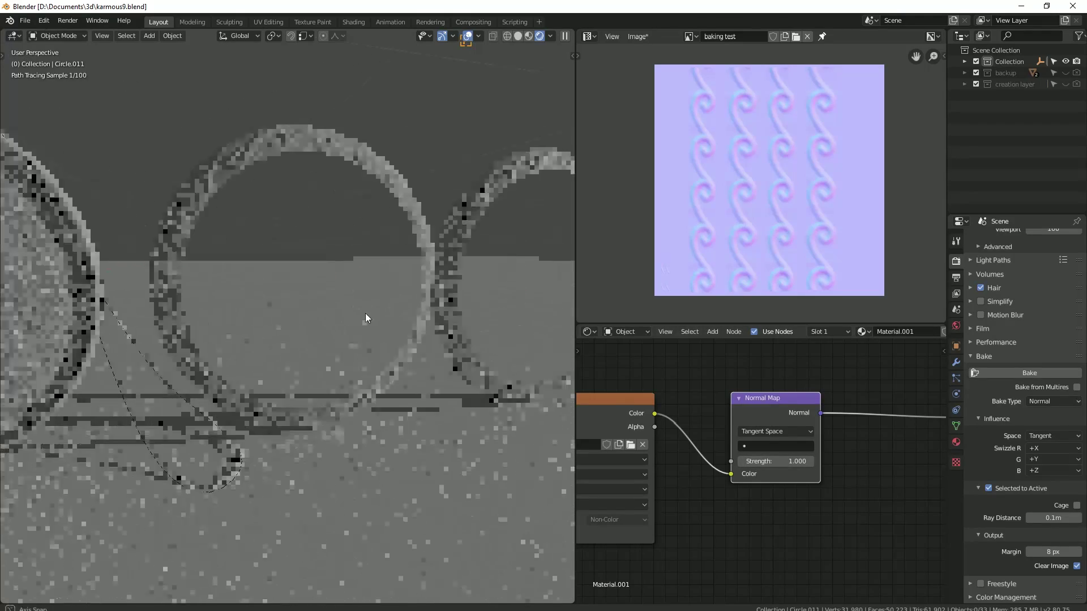
pyautogui.moveTo(365, 314)
pyautogui.keyDown('shift'); pyautogui.mouseDown(button='middle')
pyautogui.moveTo(246, 342)
pyautogui.moveTo(280, 344)
pyautogui.mouseUp(button='middle'); pyautogui.keyUp('shift')
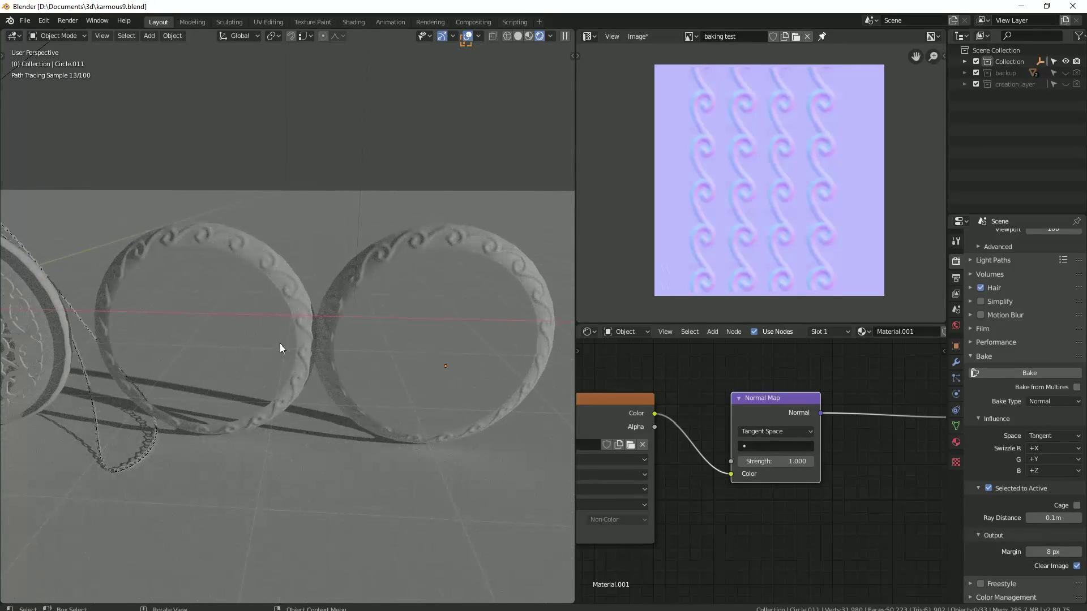
pyautogui.click(323, 351)
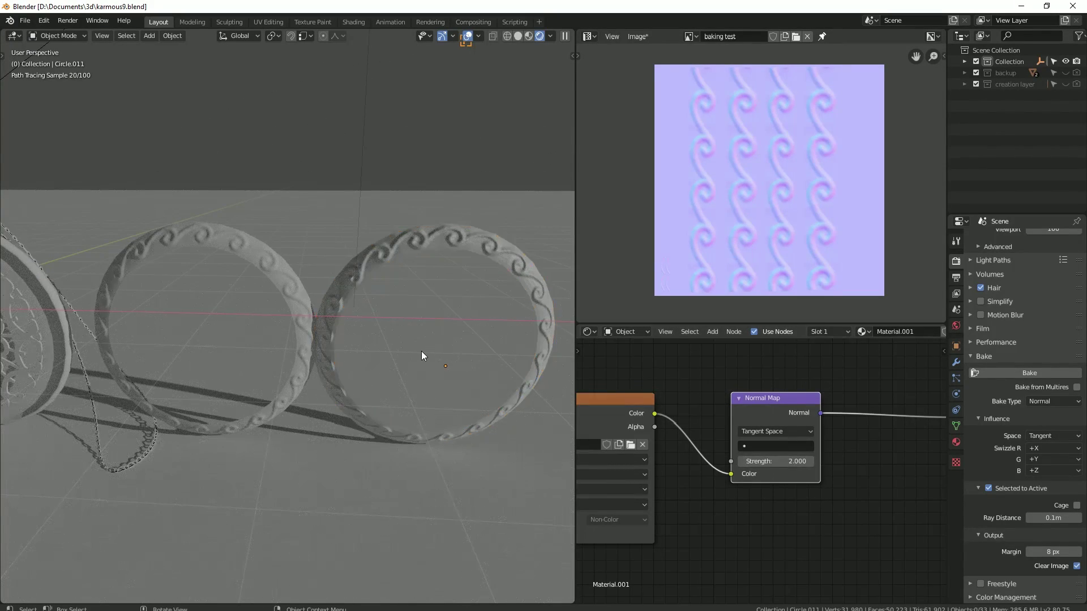
pyautogui.click(542, 406)
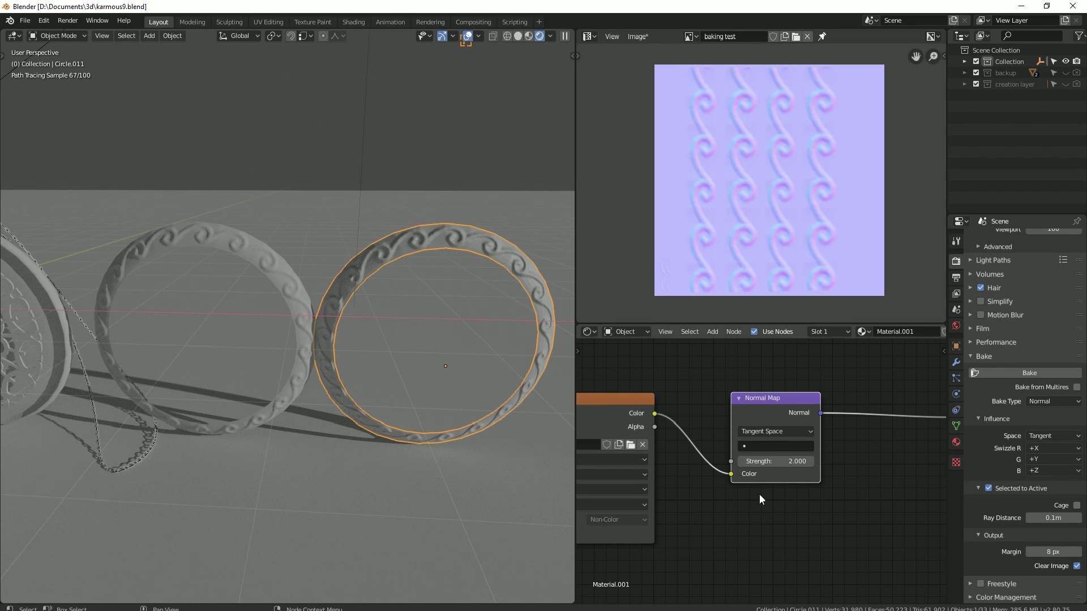
pyautogui.write('1.2')
pyautogui.press('Return')
# Step: Confirm a normal map strength of 1.4, then enable Dyntopo on the red sculpt ring
pyautogui.write('.4')
pyautogui.press('Return')
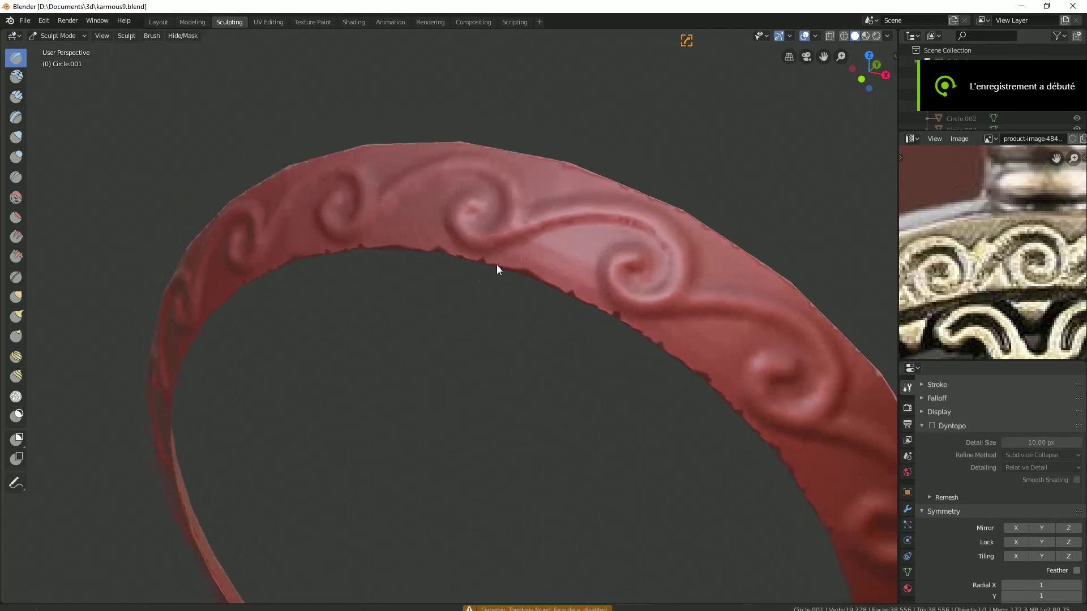
pyautogui.moveTo(497, 265); pyautogui.dragTo(760, 363, button='middle')
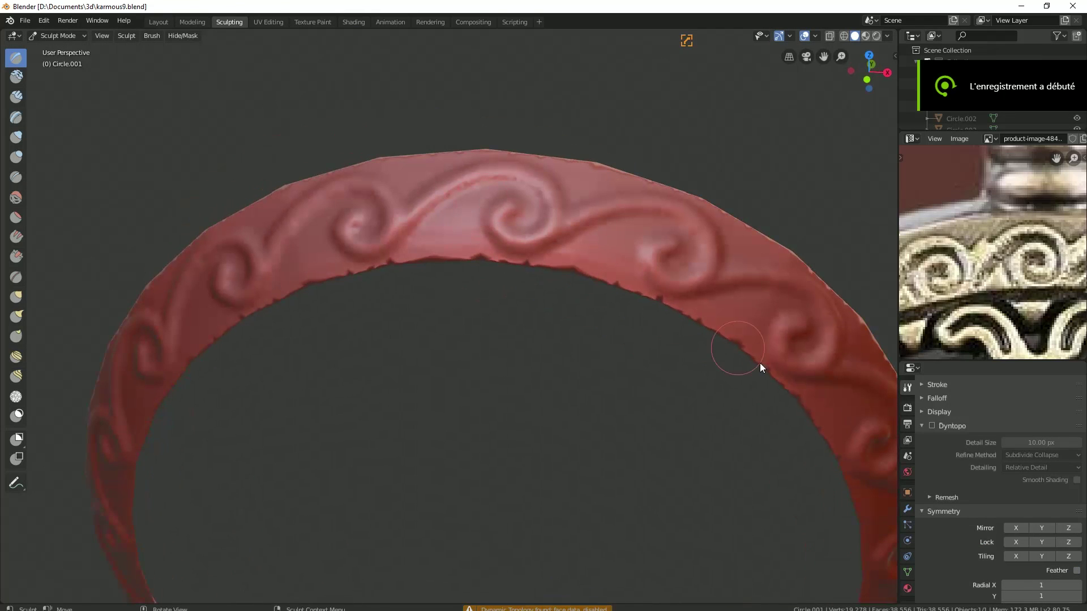
pyautogui.click(931, 426)
pyautogui.click(892, 452)
# Step: Reshape the swirl ridges on the ring, undoing the bulge stroke at the swirl's centre
pyautogui.scroll(-3, 991, 482)
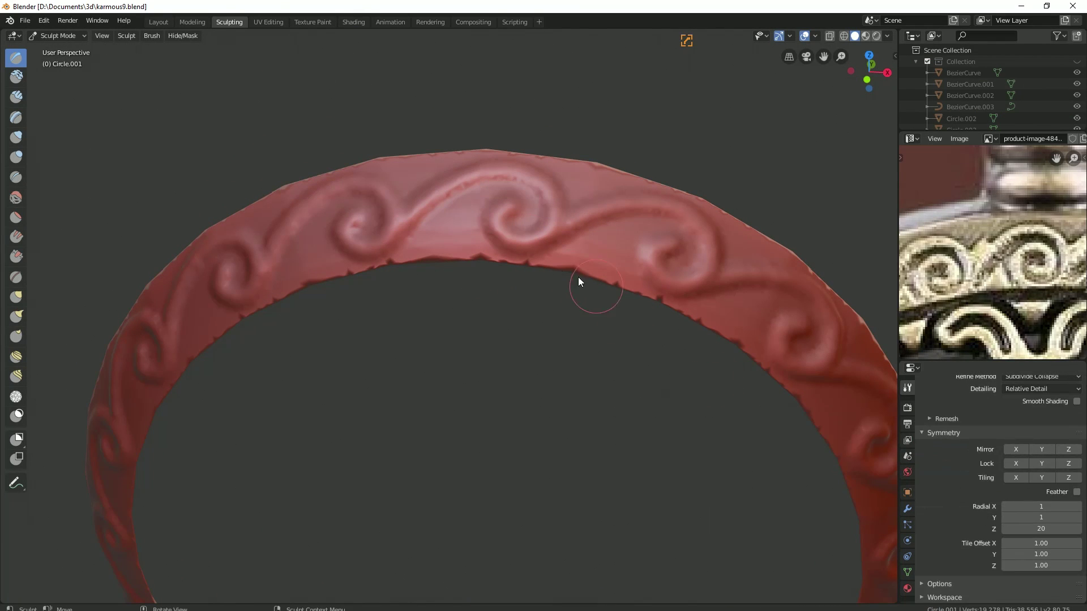
pyautogui.moveTo(578, 277); pyautogui.dragTo(457, 270, button='middle')
pyautogui.scroll(3, 457, 271)
pyautogui.scroll(2, 495, 301)
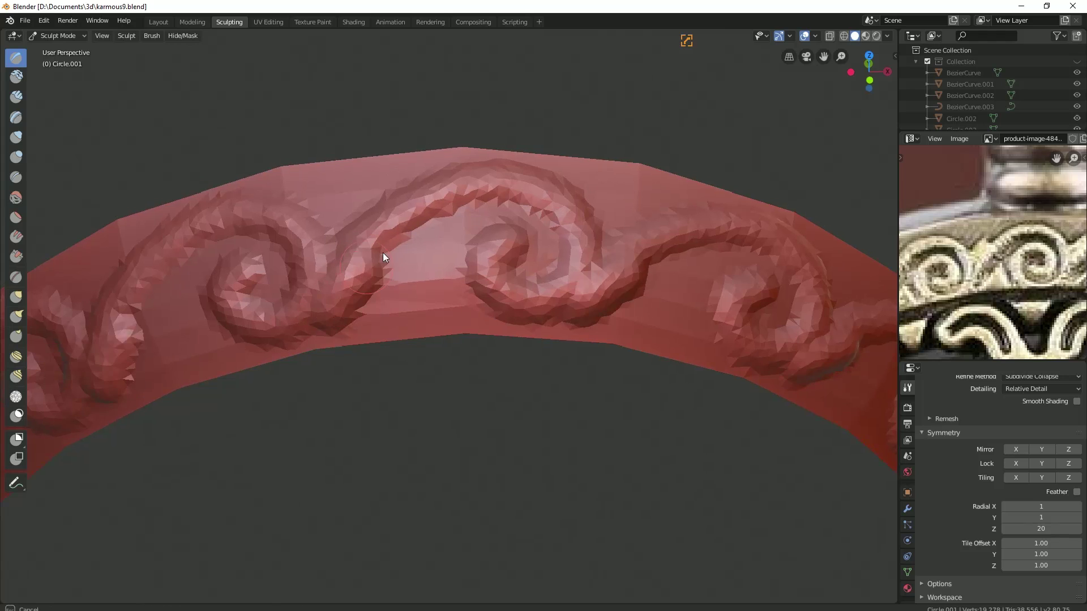
pyautogui.moveTo(383, 252)
pyautogui.mouseDown()
pyautogui.moveTo(498, 197)
pyautogui.moveTo(515, 297)
pyautogui.moveTo(504, 329)
pyautogui.moveTo(559, 294)
pyautogui.mouseUp()
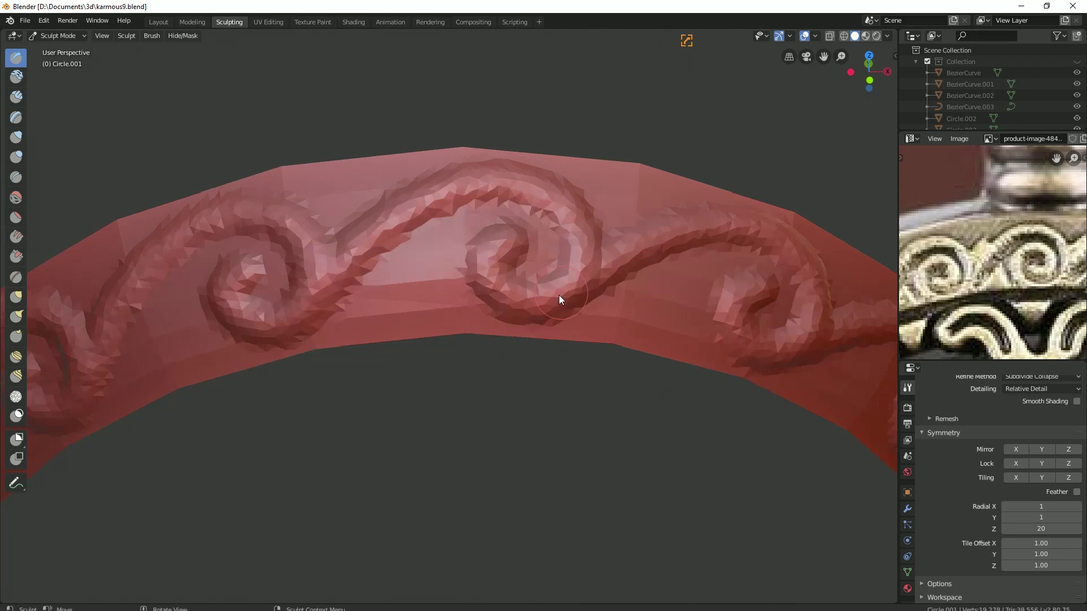
pyautogui.moveTo(559, 295); pyautogui.dragTo(369, 235, button='middle')
pyautogui.moveTo(369, 234); pyautogui.dragTo(421, 174)
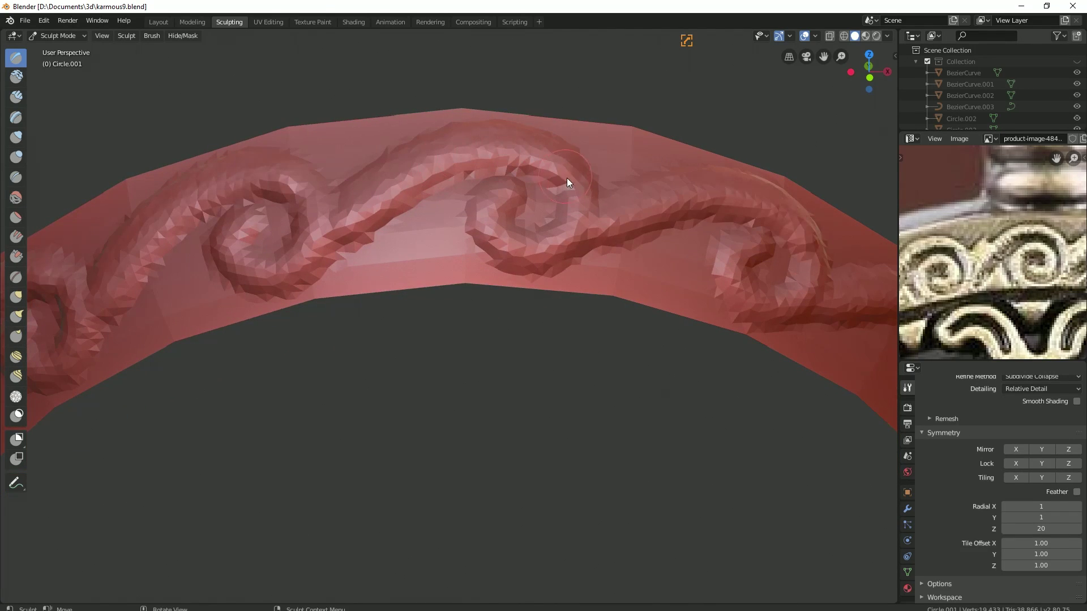
pyautogui.moveTo(568, 181)
pyautogui.mouseDown()
pyautogui.moveTo(563, 267)
pyautogui.moveTo(592, 256)
pyautogui.mouseUp()
pyautogui.moveTo(580, 187)
pyautogui.mouseDown()
pyautogui.moveTo(550, 257)
pyautogui.moveTo(473, 209)
pyautogui.moveTo(485, 197)
pyautogui.mouseUp()
pyautogui.moveTo(489, 242)
pyautogui.mouseDown(button='middle')
pyautogui.moveTo(531, 254)
pyautogui.moveTo(512, 317)
pyautogui.moveTo(519, 239)
pyautogui.mouseUp(button='middle')
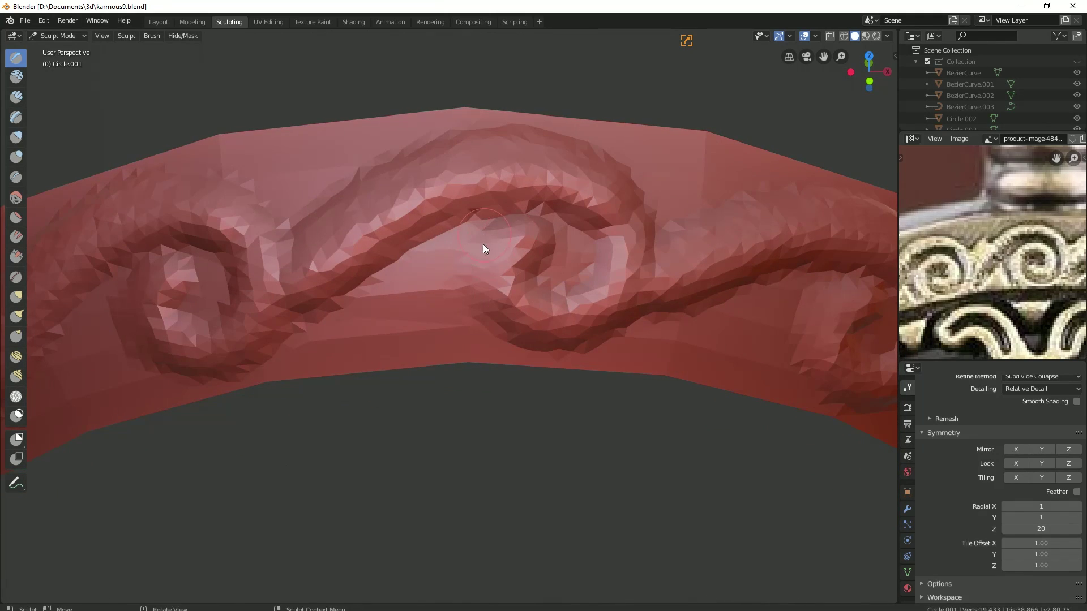
pyautogui.moveTo(483, 243)
pyautogui.mouseDown()
pyautogui.moveTo(501, 246)
pyautogui.moveTo(476, 240)
pyautogui.moveTo(491, 293)
pyautogui.mouseUp()
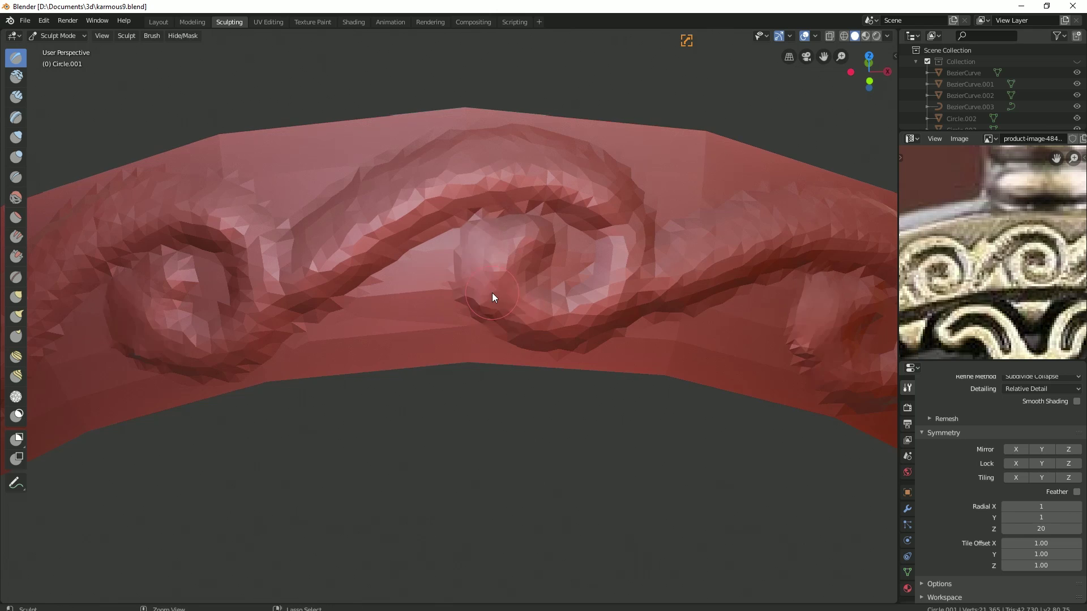
pyautogui.hotkey('ctrl', 'z')
# Step: Raise the upper swirl ridge and trace the central spiral, undoing and redoing strokes
pyautogui.moveTo(491, 293)
pyautogui.mouseDown(button='middle')
pyautogui.moveTo(482, 264)
pyautogui.moveTo(450, 290)
pyautogui.moveTo(330, 322)
pyautogui.mouseUp(button='middle')
pyautogui.scroll(-5, 453, 277)
pyautogui.scroll(8, 403, 274)
pyautogui.scroll(-3, 389, 291)
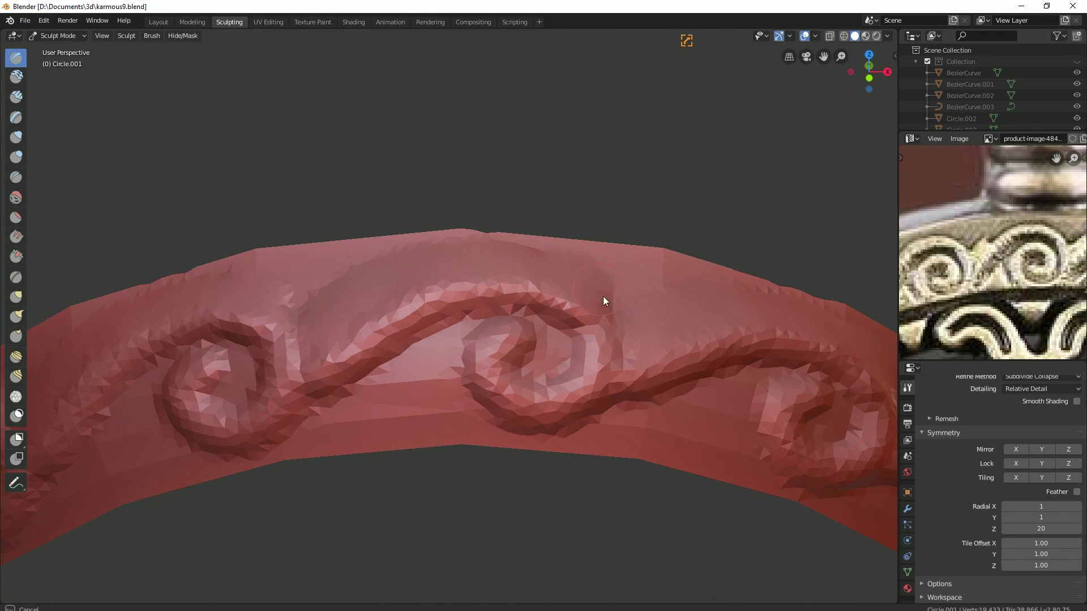
pyautogui.moveTo(579, 278); pyautogui.dragTo(566, 269)
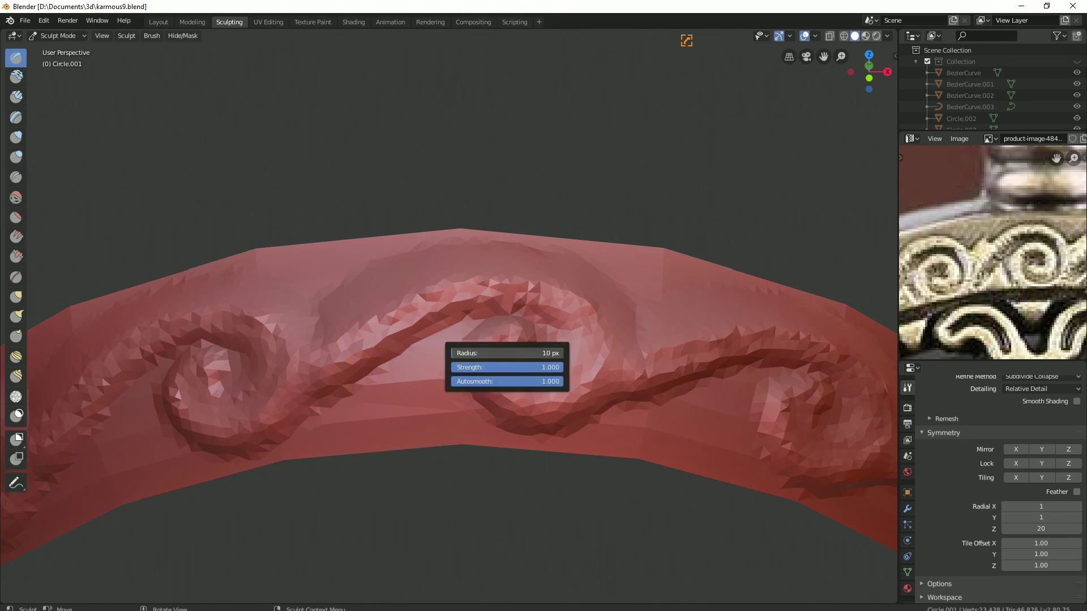
pyautogui.moveTo(525, 386)
pyautogui.mouseDown()
pyautogui.moveTo(585, 362)
pyautogui.moveTo(484, 287)
pyautogui.mouseUp()
pyautogui.scroll(-3, 475, 409)
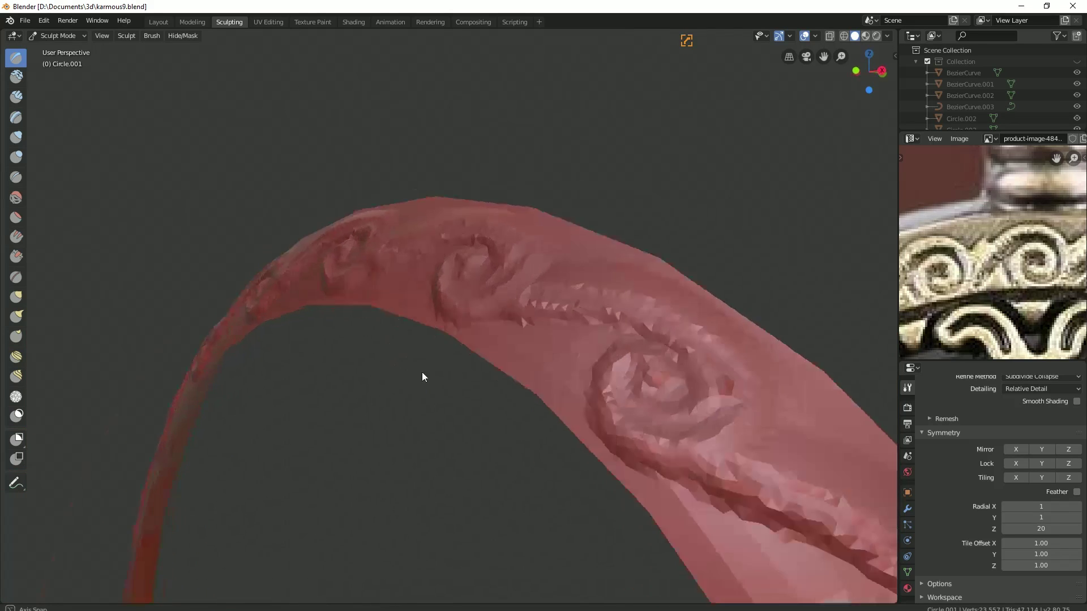
pyautogui.moveTo(431, 382)
pyautogui.mouseDown(button='middle')
pyautogui.moveTo(478, 396)
pyautogui.moveTo(456, 388)
pyautogui.moveTo(448, 351)
pyautogui.moveTo(415, 427)
pyautogui.mouseUp(button='middle')
pyautogui.scroll(-2, 456, 389)
pyautogui.scroll(-4, 439, 401)
pyautogui.scroll(5, 449, 355)
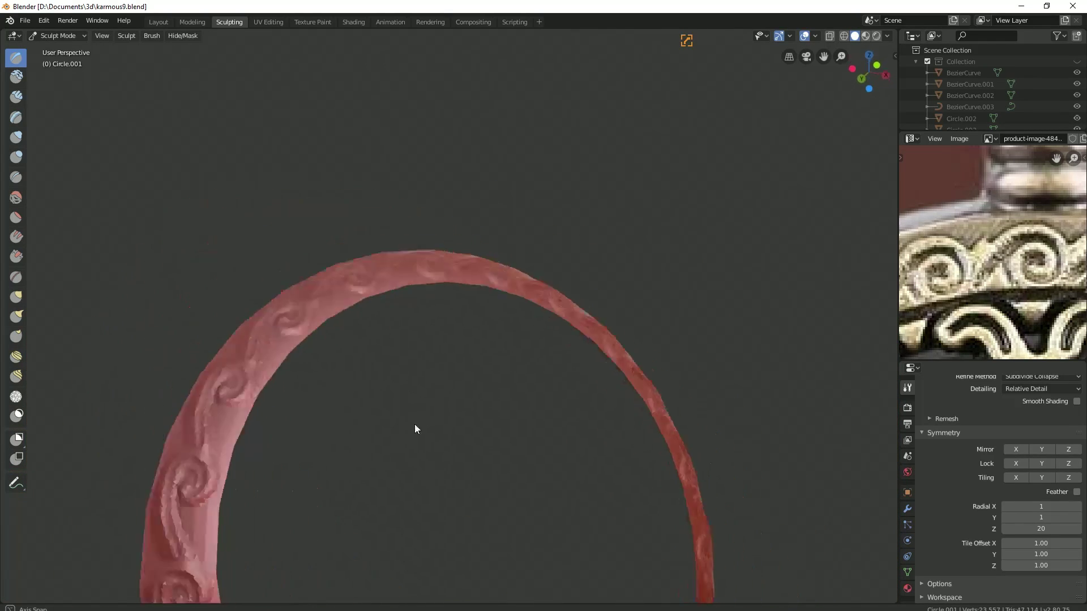
pyautogui.scroll(2, 420, 378)
pyautogui.scroll(2, 406, 407)
pyautogui.hotkey('ctrl', 'z')
pyautogui.hotkey('ctrl', 'z')
pyautogui.hotkey('ctrl', 'z')
pyautogui.hotkey('ctrl', 'z')
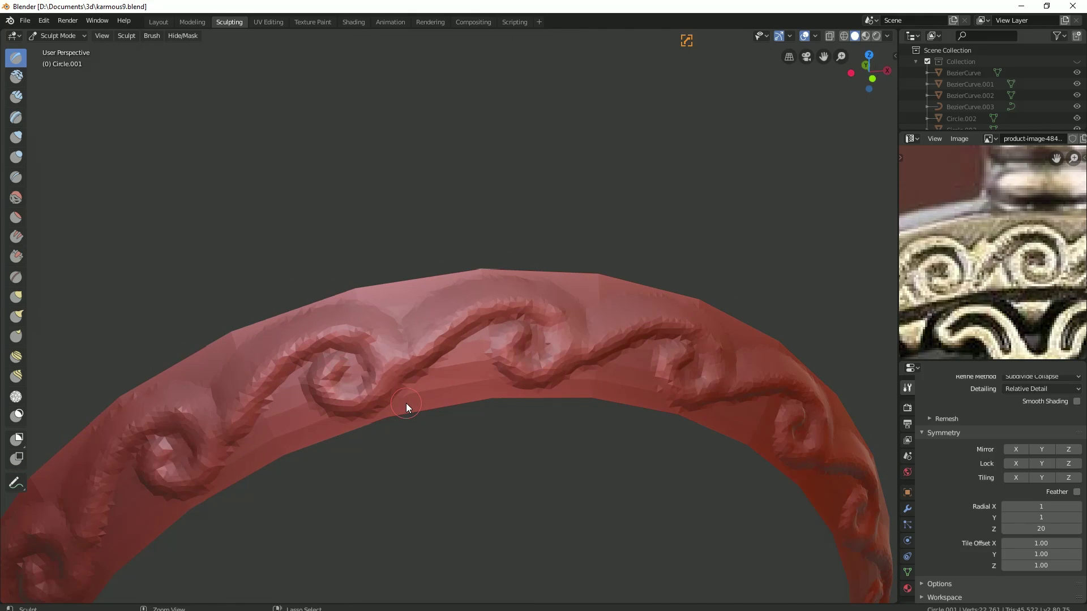
pyautogui.hotkey('ctrl', 'z')
pyautogui.hotkey('ctrl', 'z')
pyautogui.hotkey('ctrl', 'z')
pyautogui.hotkey('ctrl', 'z')
pyautogui.hotkey('ctrl', 'z')
pyautogui.scroll(3, 382, 384)
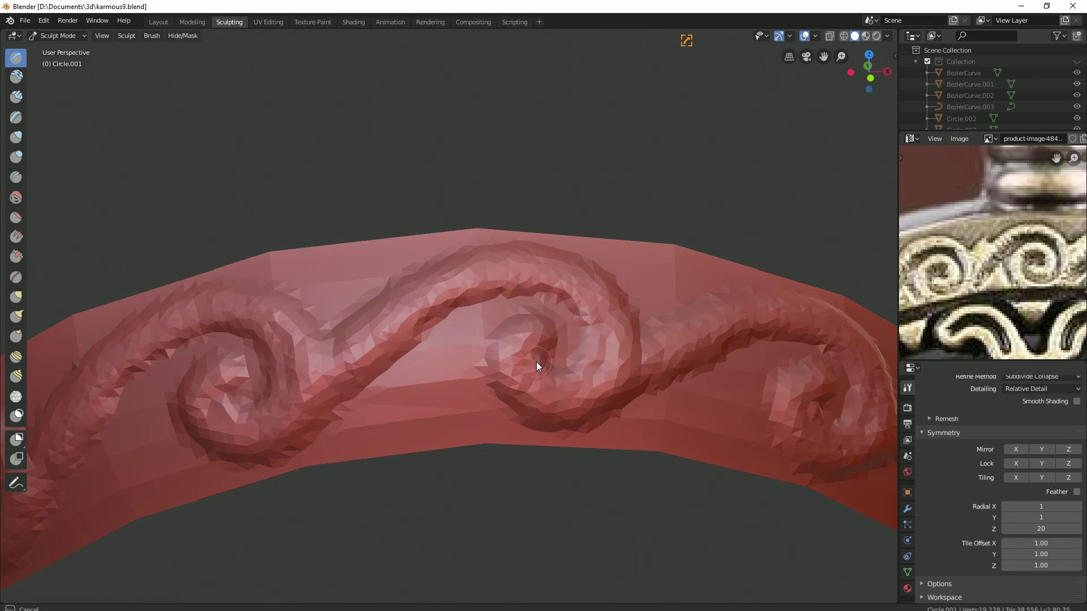
pyautogui.scroll(-3, 498, 338)
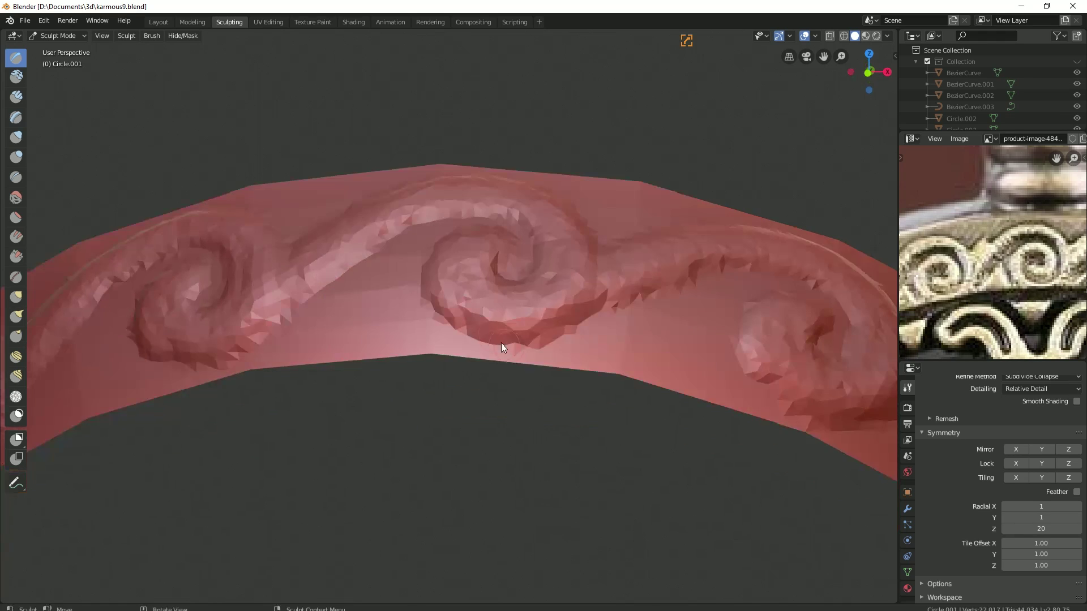
pyautogui.hotkey('ctrl', 'z')
# Step: Orbit and zoom around the sculpted ring to inspect the swirls from several angles
pyautogui.scroll(3, 329, 343)
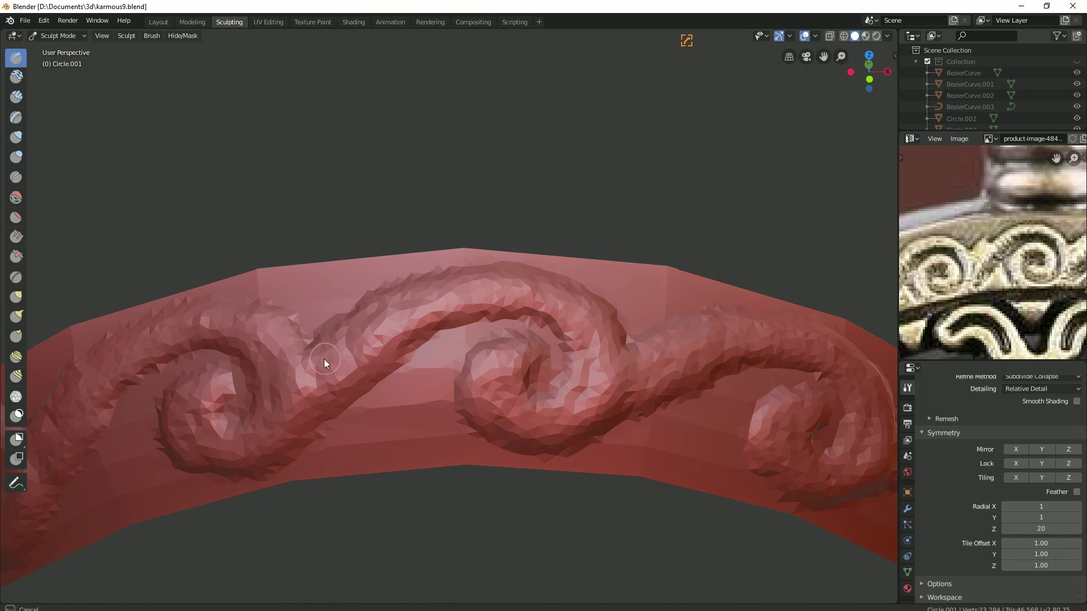
pyautogui.scroll(-3, 394, 341)
pyautogui.scroll(3, 410, 306)
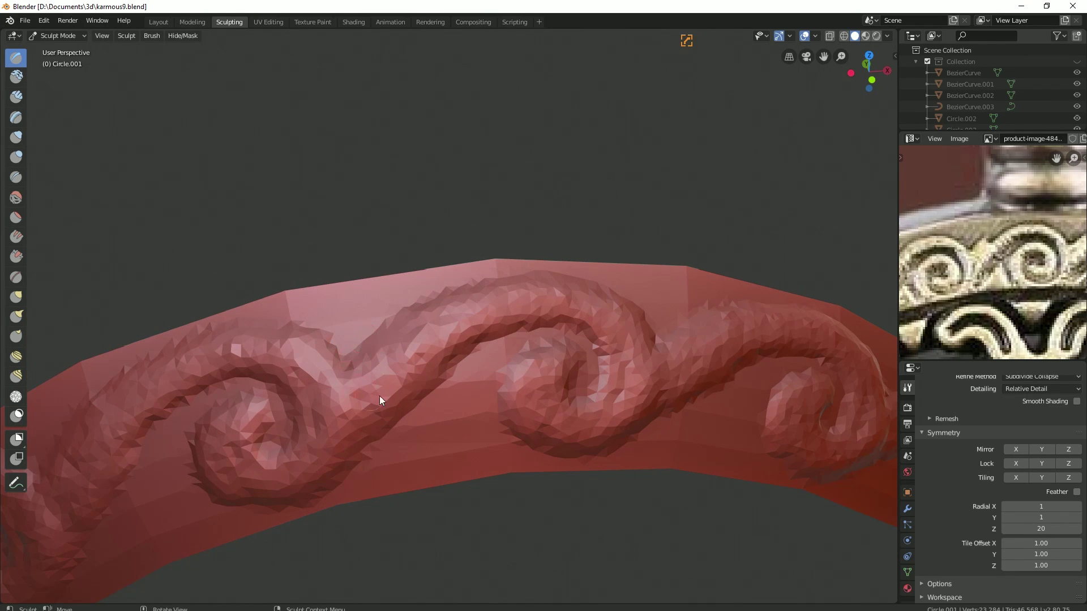
pyautogui.scroll(-4, 379, 396)
pyautogui.scroll(2, 381, 371)
pyautogui.scroll(2, 439, 381)
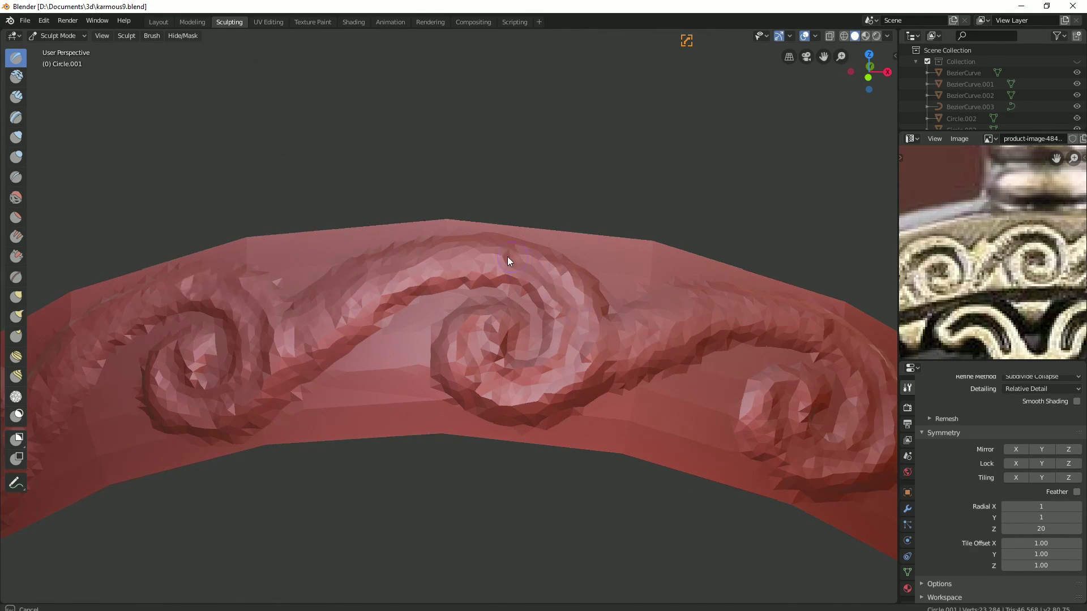
pyautogui.scroll(-2, 359, 287)
pyautogui.scroll(-3, 372, 338)
pyautogui.moveTo(440, 324)
pyautogui.mouseDown(button='middle')
pyautogui.moveTo(368, 340)
pyautogui.moveTo(429, 371)
pyautogui.moveTo(471, 338)
pyautogui.mouseUp(button='middle')
pyautogui.scroll(2, 379, 330)
pyautogui.scroll(2, 409, 337)
pyautogui.scroll(2, 463, 383)
pyautogui.scroll(-3, 463, 383)
pyautogui.scroll(3, 471, 338)
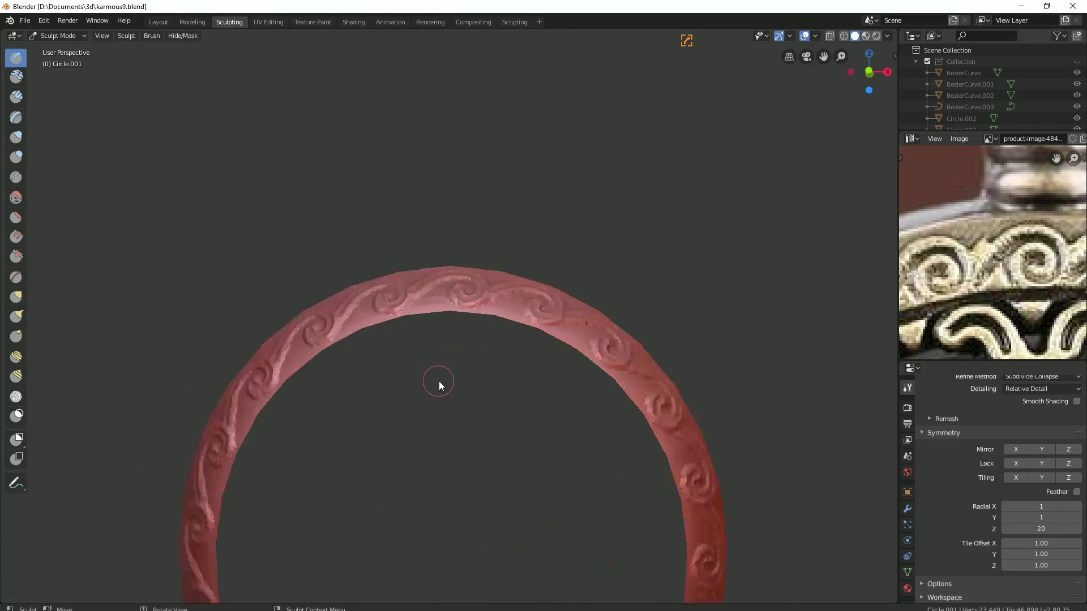
pyautogui.scroll(2, 440, 381)
pyautogui.moveTo(439, 381)
pyautogui.mouseDown(button='middle')
pyautogui.moveTo(436, 413)
pyautogui.moveTo(436, 376)
pyautogui.mouseUp(button='middle')
pyautogui.scroll(3, 435, 376)
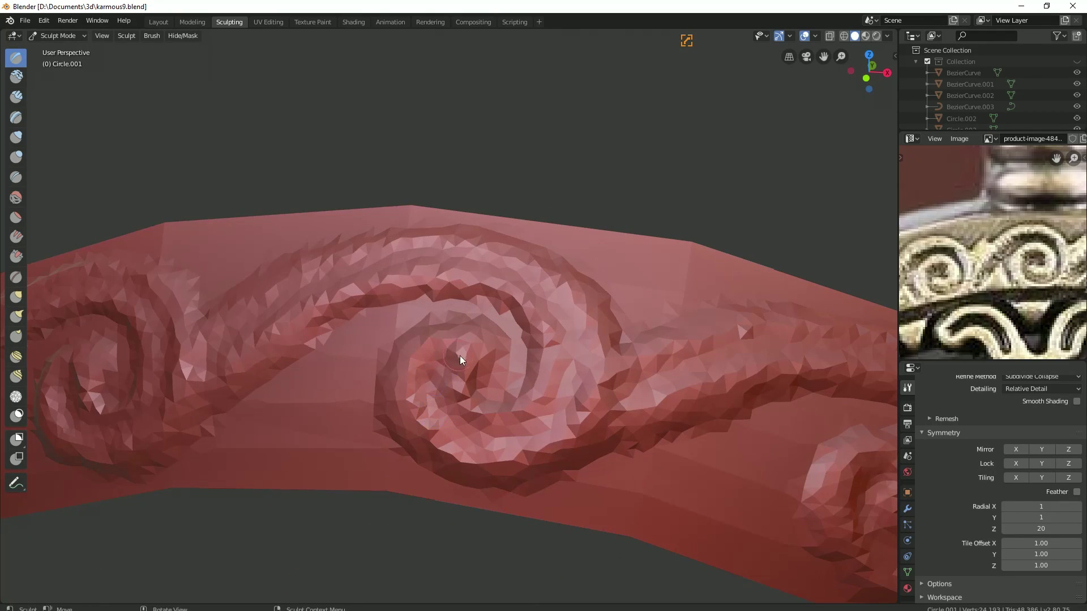
pyautogui.scroll(-3, 436, 385)
pyautogui.scroll(-3, 436, 401)
pyautogui.moveTo(436, 401)
pyautogui.mouseDown(button='middle')
pyautogui.moveTo(474, 375)
pyautogui.moveTo(466, 361)
pyautogui.moveTo(408, 342)
pyautogui.moveTo(494, 356)
pyautogui.moveTo(456, 400)
pyautogui.moveTo(494, 366)
pyautogui.mouseUp(button='middle')
pyautogui.scroll(3, 291, 368)
pyautogui.scroll(2, 253, 383)
pyautogui.scroll(-5, 315, 390)
pyautogui.scroll(1, 500, 387)
# Step: Back in Layout, try selecting the ring objects in X-ray view, then deselect everything
pyautogui.click(159, 23)
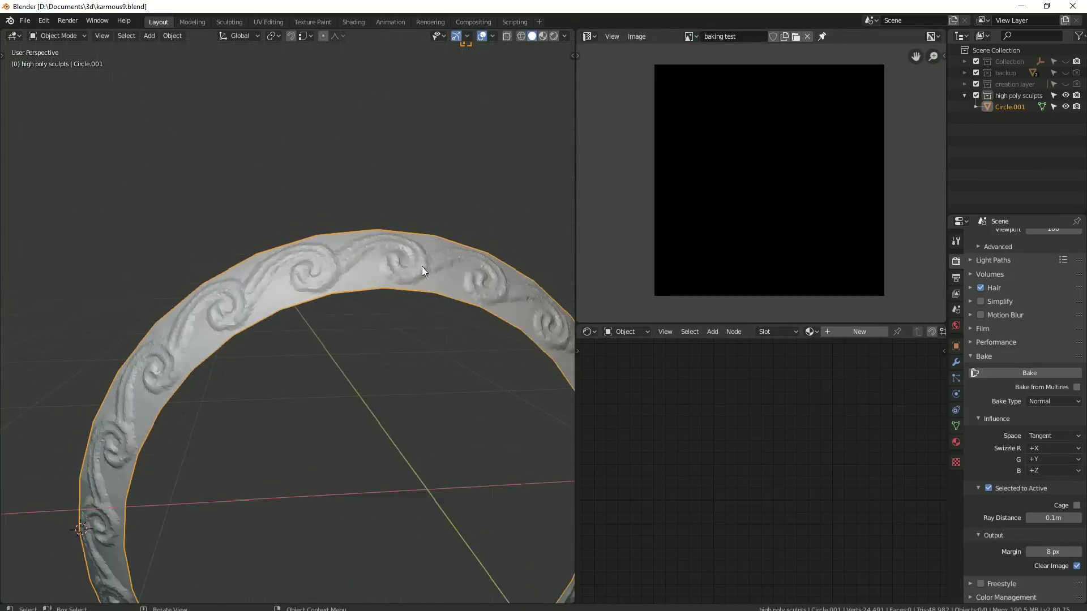
pyautogui.hotkey('alt', 'z')
pyautogui.click(352, 296)
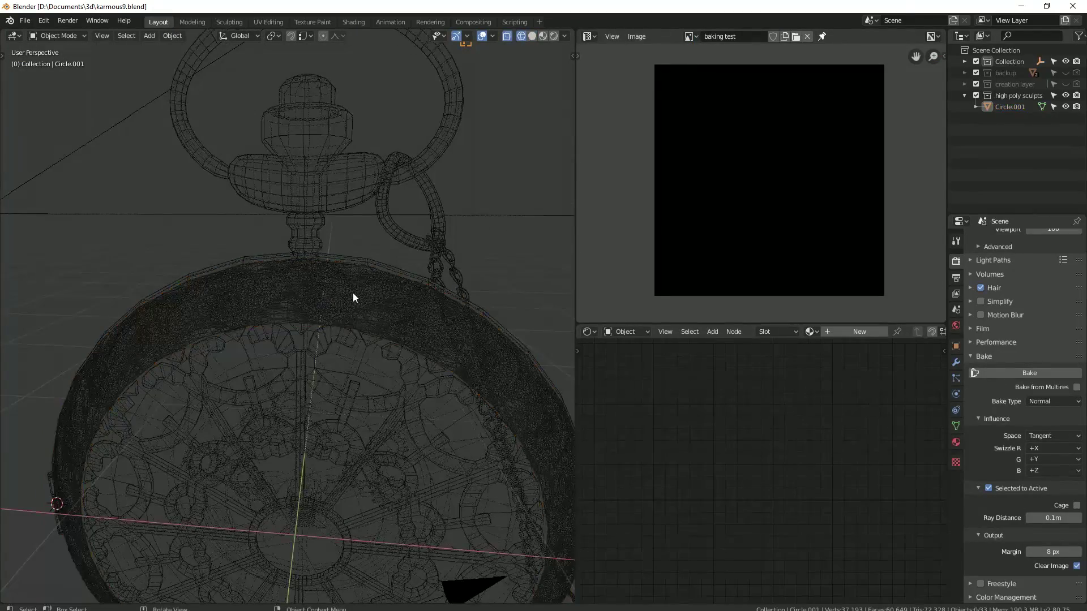
pyautogui.keyDown('shift'); pyautogui.click(317, 283); pyautogui.keyUp('shift')
pyautogui.keyDown('shift'); pyautogui.click(312, 283); pyautogui.keyUp('shift')
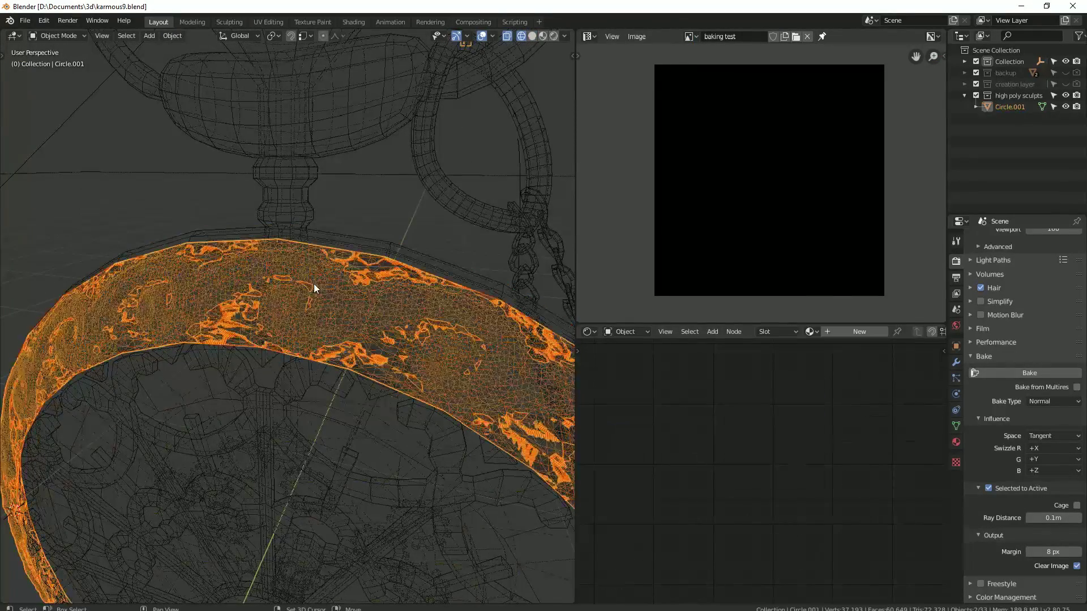
pyautogui.keyDown('shift'); pyautogui.click(317, 279); pyautogui.keyUp('shift')
pyautogui.keyDown('shift'); pyautogui.click(311, 288); pyautogui.keyUp('shift')
pyautogui.keyDown('shift'); pyautogui.click(315, 289); pyautogui.keyUp('shift')
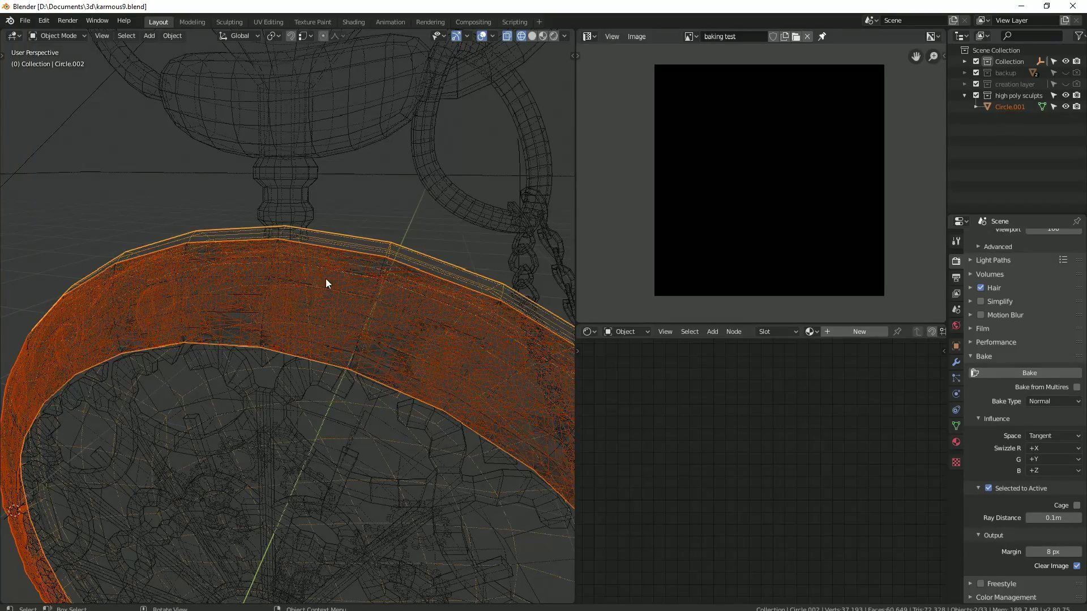
pyautogui.hotkey('alt', 'a')
pyautogui.hotkey('alt', 'z')
# Step: Select high-poly sculpt Circle.001, then add low-poly rim Circle.011 as the active object
pyautogui.moveTo(400, 290); pyautogui.dragTo(212, 284, button='middle')
pyautogui.hotkey('alt', 'z')
pyautogui.click(229, 289)
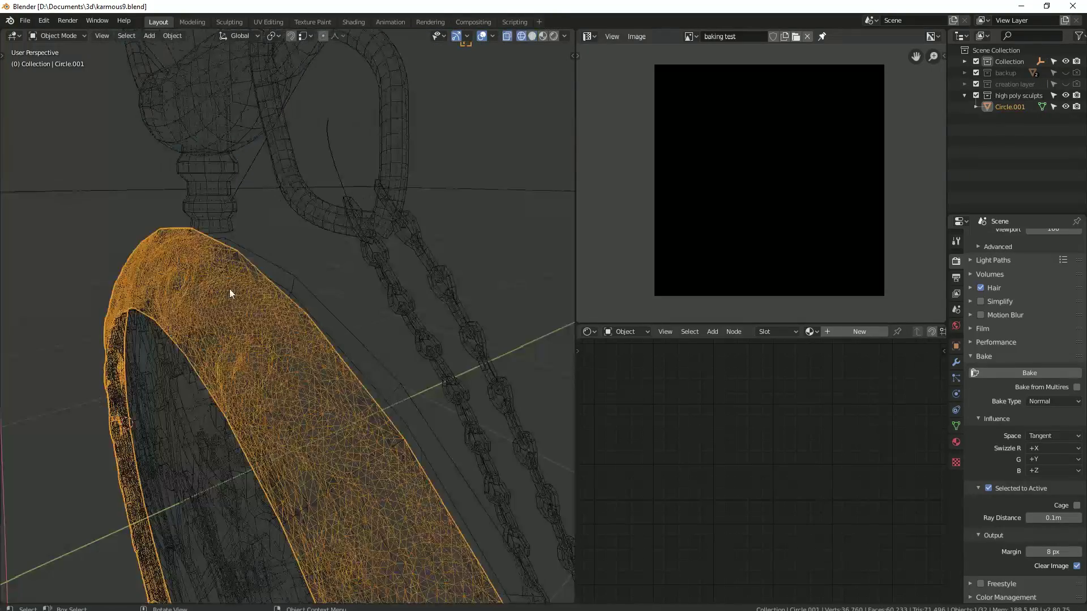
pyautogui.hotkey('alt', 'z')
pyautogui.click(219, 300)
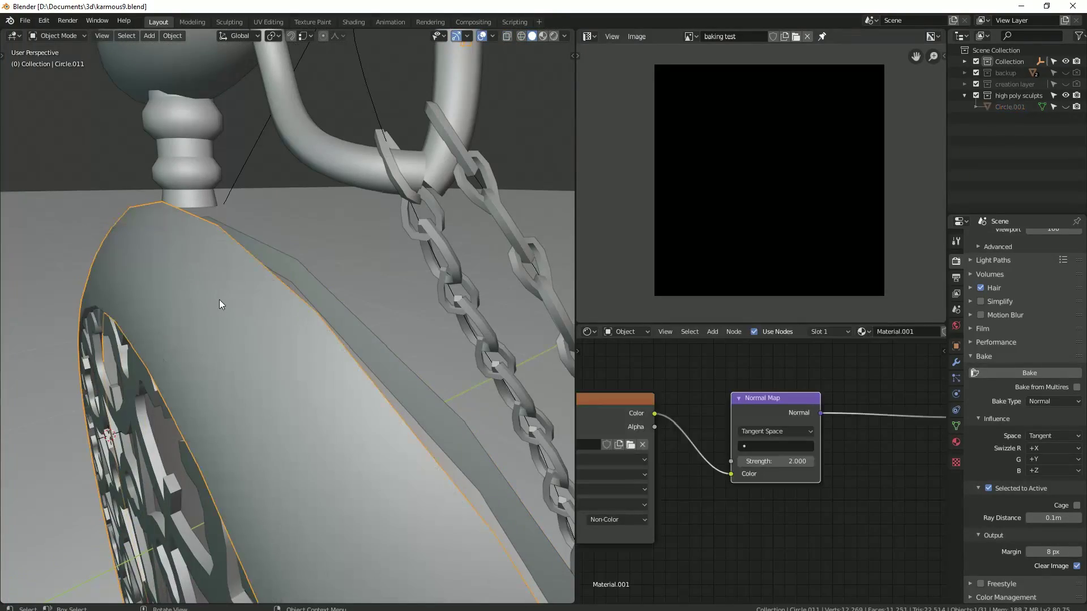
pyautogui.hotkey('alt', 'z')
pyautogui.press('b')
pyautogui.moveTo(301, 274)
pyautogui.mouseDown(button='middle')
pyautogui.moveTo(282, 283)
pyautogui.moveTo(396, 280)
pyautogui.moveTo(292, 283)
pyautogui.mouseUp(button='middle')
pyautogui.hotkey('alt', 'z')
# Step: Bake the normal map from Circle.001 onto Circle.011 into the 'baking test' image
pyautogui.scroll(1, 622, 402)
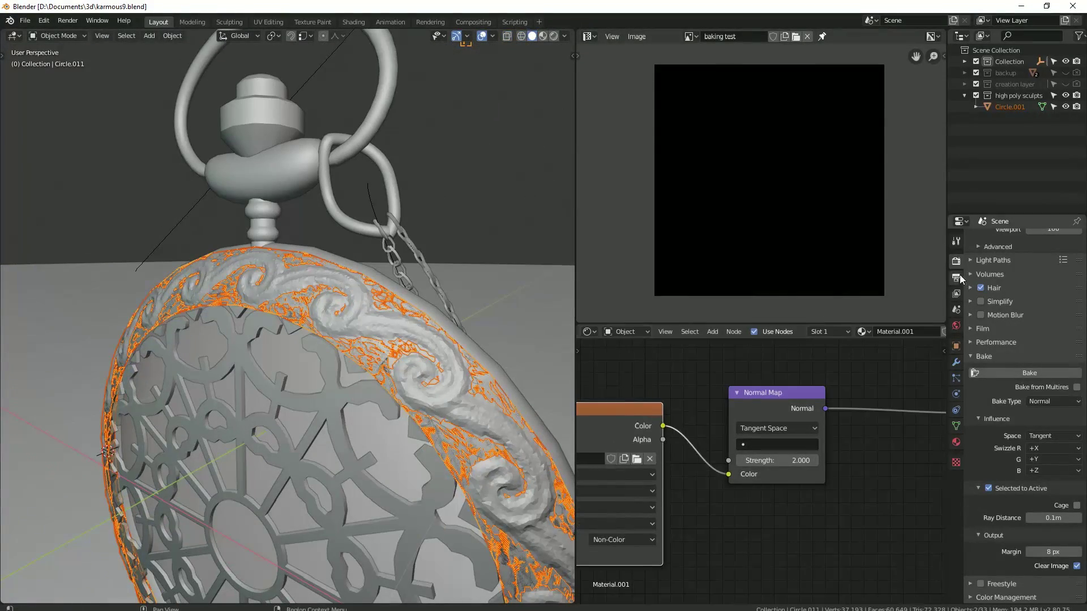
pyautogui.click(1028, 376)
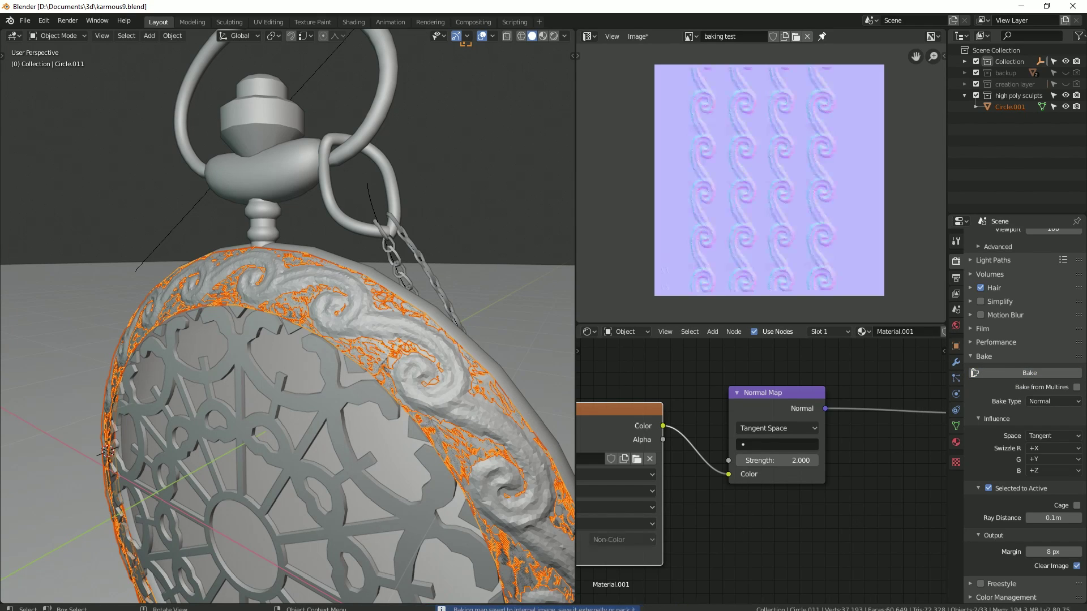
pyautogui.moveTo(334, 288); pyautogui.dragTo(369, 315, button='middle')
# Step: Hide the high-poly sculpt and preview the baked rim in rendered shading
pyautogui.press('h')
pyautogui.press('z')
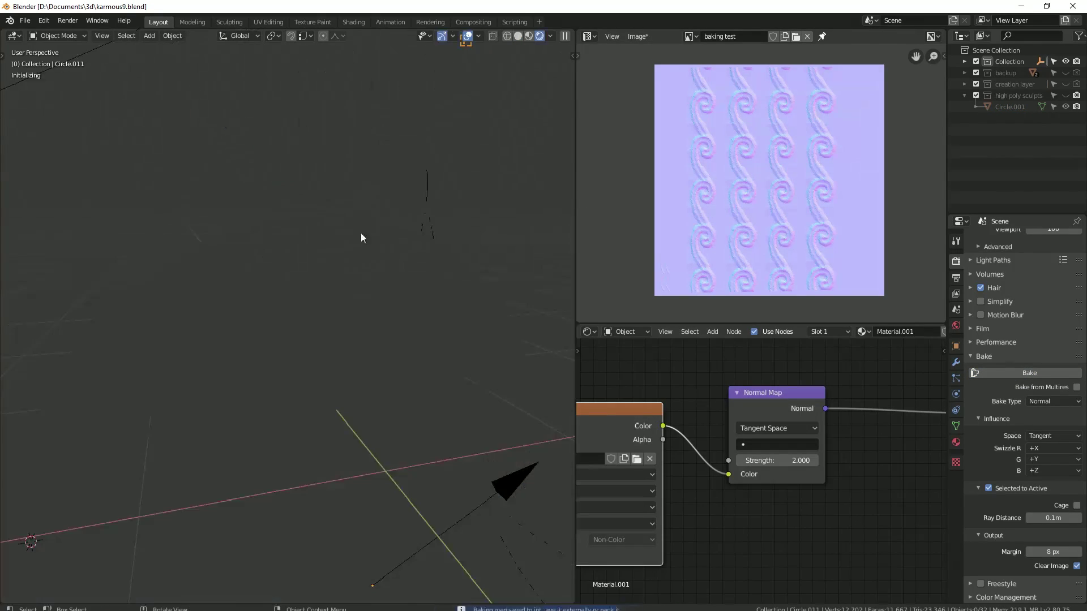
pyautogui.scroll(-3, 361, 233)
pyautogui.moveTo(394, 355)
pyautogui.mouseDown(button='middle')
pyautogui.moveTo(266, 318)
pyautogui.moveTo(329, 329)
pyautogui.moveTo(266, 302)
pyautogui.moveTo(315, 374)
pyautogui.mouseUp(button='middle')
pyautogui.press('z')
pyautogui.scroll(5, 328, 369)
# Step: In face select mode, select the rim's face loops
pyautogui.press('Tab')
pyautogui.scroll(2, 316, 374)
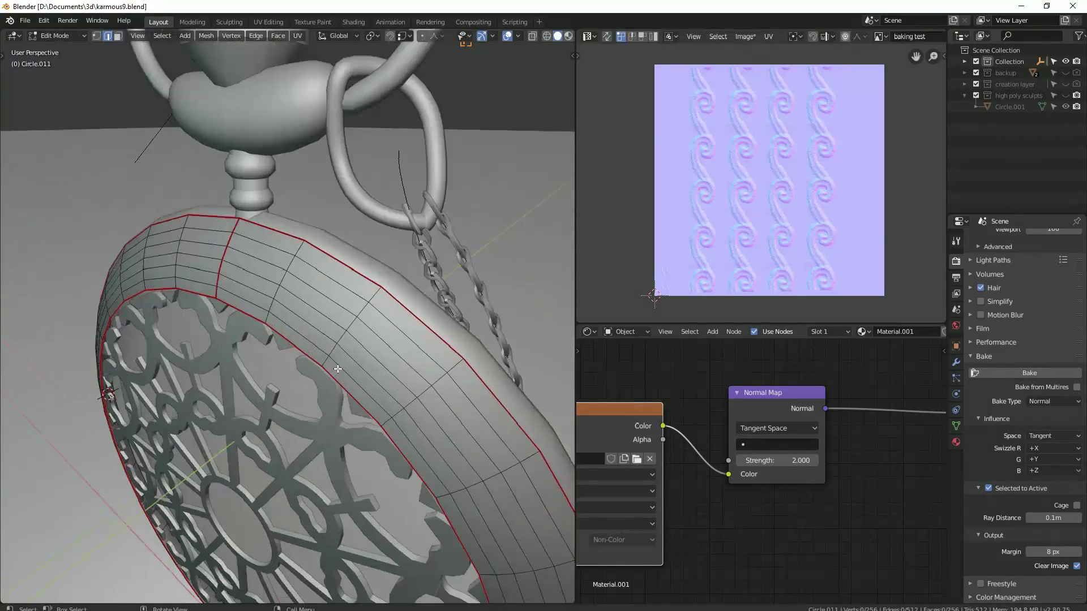
pyautogui.press('3')
pyautogui.keyDown('alt'); pyautogui.click(295, 263); pyautogui.keyUp('alt')
pyautogui.keyDown('alt'); pyautogui.keyDown('shift'); pyautogui.click(292, 252); pyautogui.keyUp('shift'); pyautogui.keyUp('alt')
pyautogui.keyDown('alt'); pyautogui.keyDown('shift'); pyautogui.click(286, 290); pyautogui.keyUp('shift'); pyautogui.keyUp('alt')
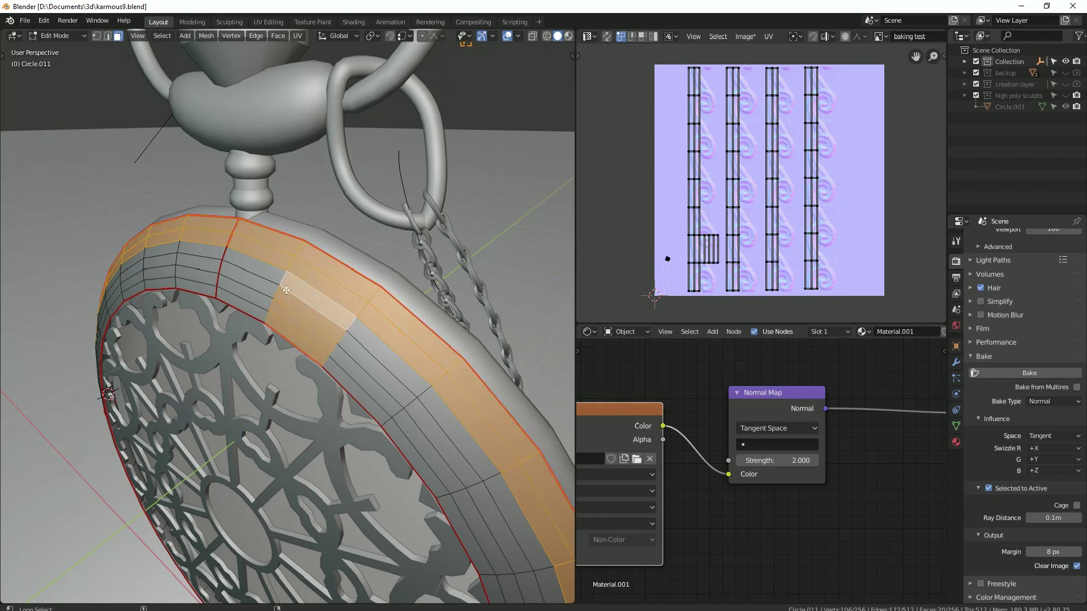
pyautogui.keyDown('alt'); pyautogui.keyDown('shift'); pyautogui.click(288, 280); pyautogui.keyUp('shift'); pyautogui.keyUp('alt')
pyautogui.keyDown('alt'); pyautogui.keyDown('shift'); pyautogui.click(271, 317); pyautogui.keyUp('shift'); pyautogui.keyUp('alt')
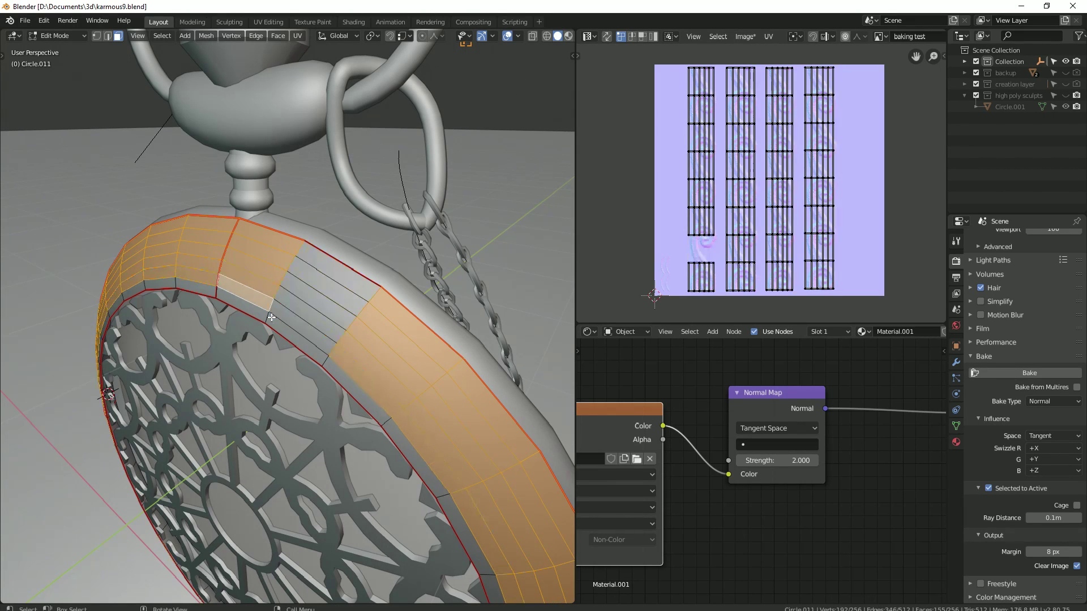
pyautogui.keyDown('alt'); pyautogui.keyDown('shift'); pyautogui.click(293, 306); pyautogui.keyUp('shift'); pyautogui.keyUp('alt')
pyautogui.keyDown('shift'); pyautogui.click(336, 274); pyautogui.keyUp('shift')
# Step: Slide the rim's UV islands along X, checking the baked swirls in rendered view
pyautogui.press('a')
pyautogui.press('g')
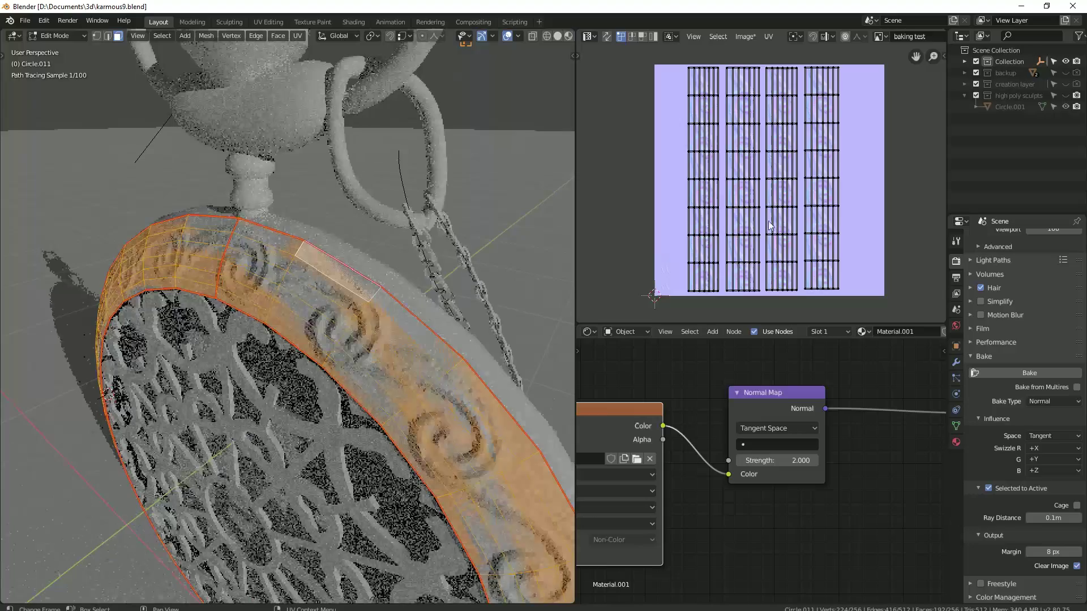
pyautogui.press('y')
pyautogui.press('x')
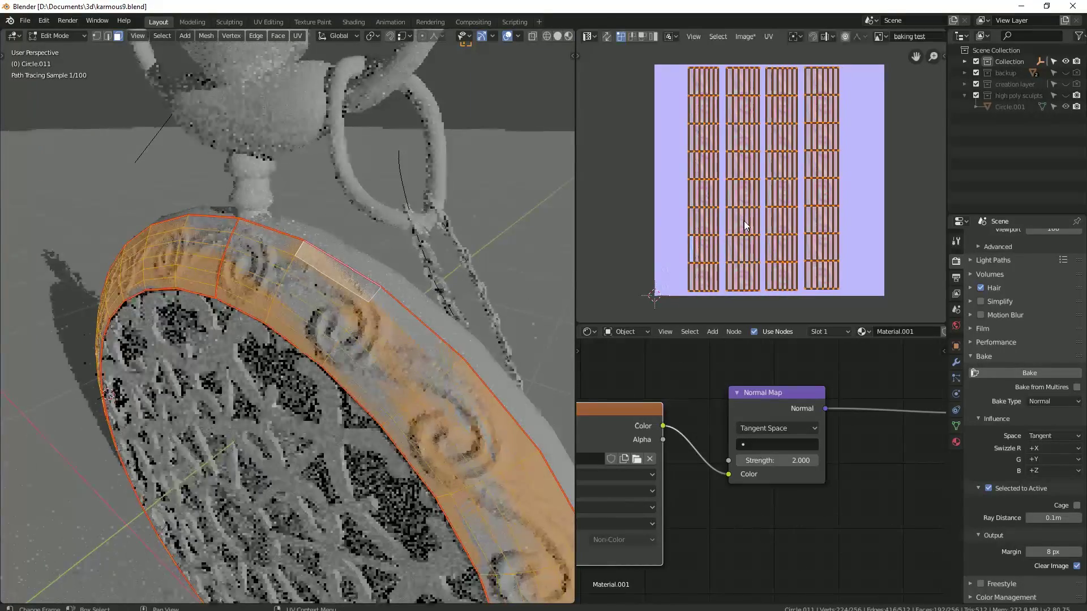
pyautogui.click(744, 221)
pyautogui.click(557, 36)
pyautogui.scroll(3, 820, 219)
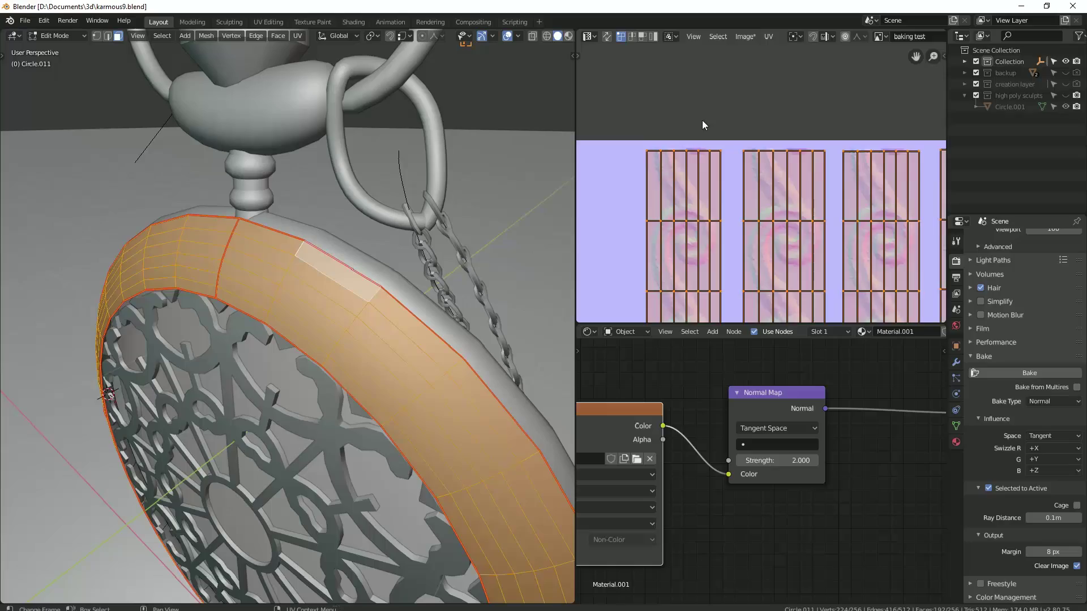
pyautogui.scroll(2, 717, 125)
pyautogui.press('g')
pyautogui.click(697, 126)
pyautogui.press('z')
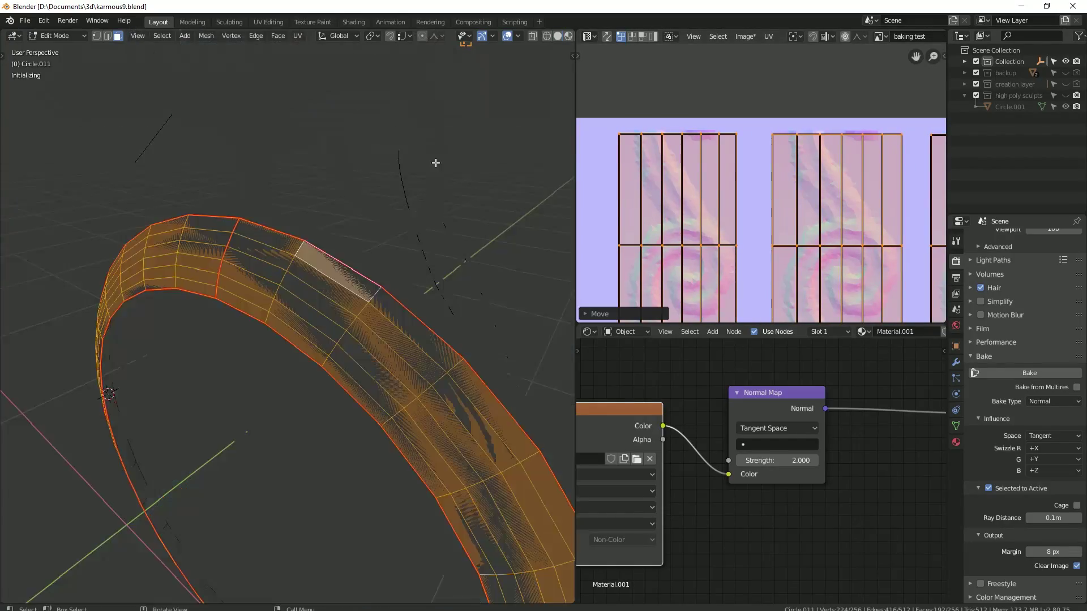
pyautogui.press('x')
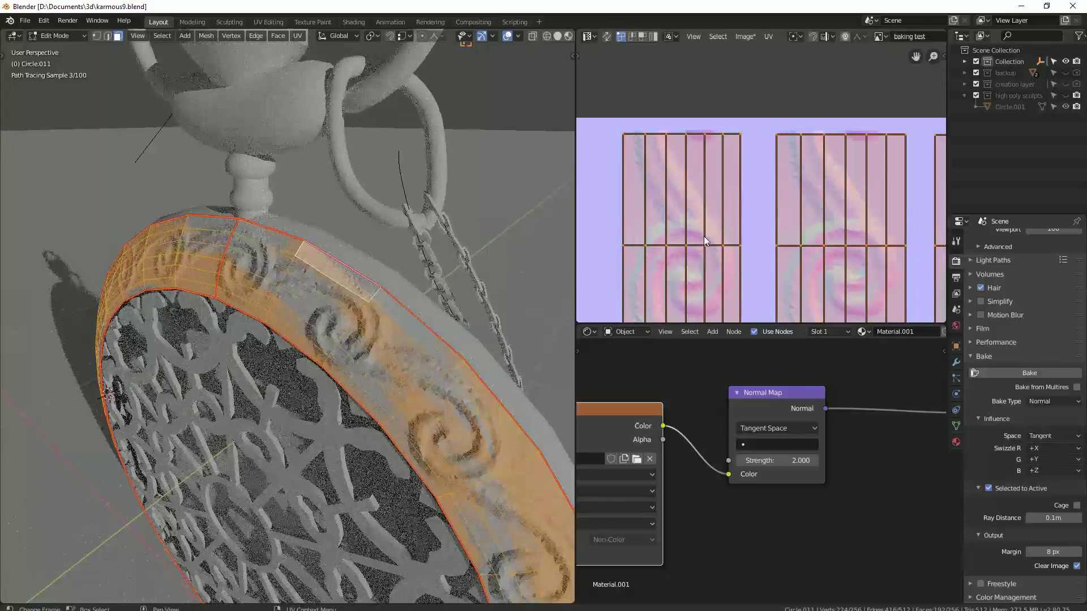
pyautogui.click(638, 250)
# Step: Select the whole rim and shift its UVs along X once more, then return to Object Mode
pyautogui.press('Tab')
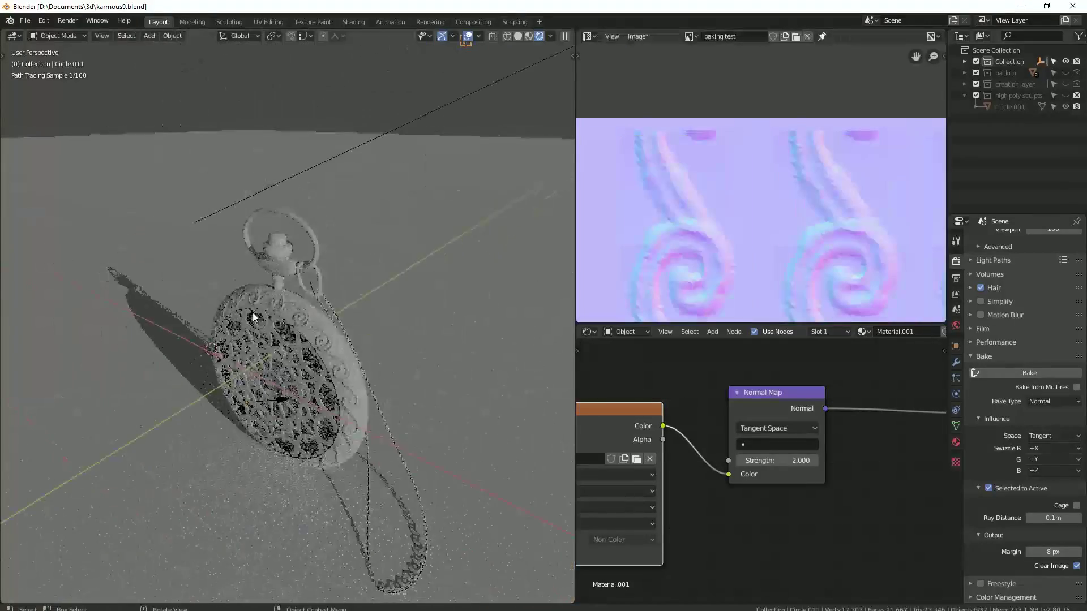
pyautogui.moveTo(356, 281); pyautogui.dragTo(284, 247, button='middle')
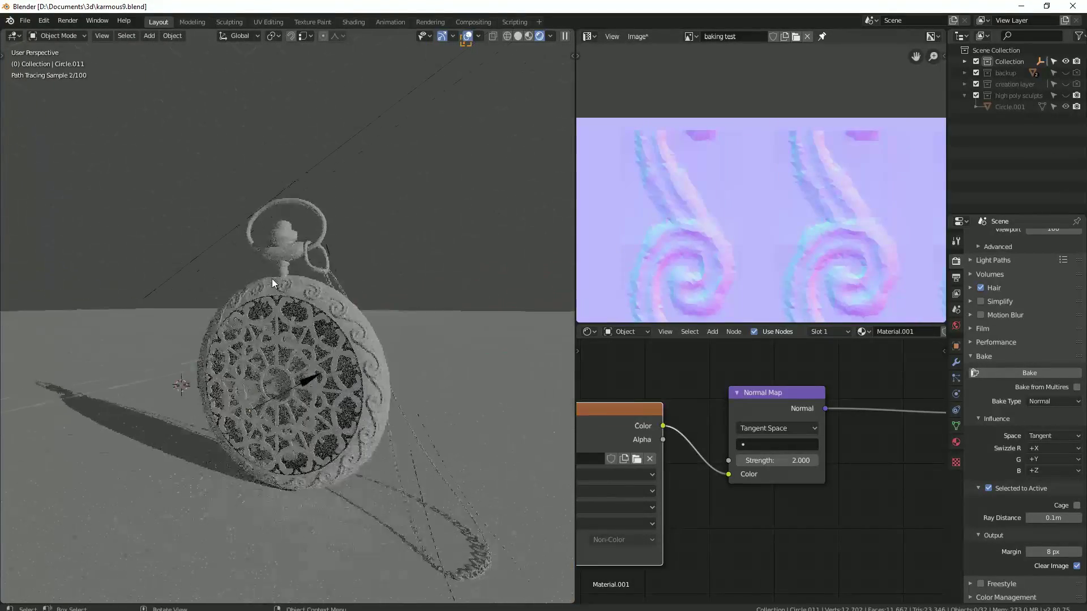
pyautogui.scroll(3, 300, 300)
pyautogui.scroll(2, 340, 322)
pyautogui.press('Tab')
pyautogui.press('a')
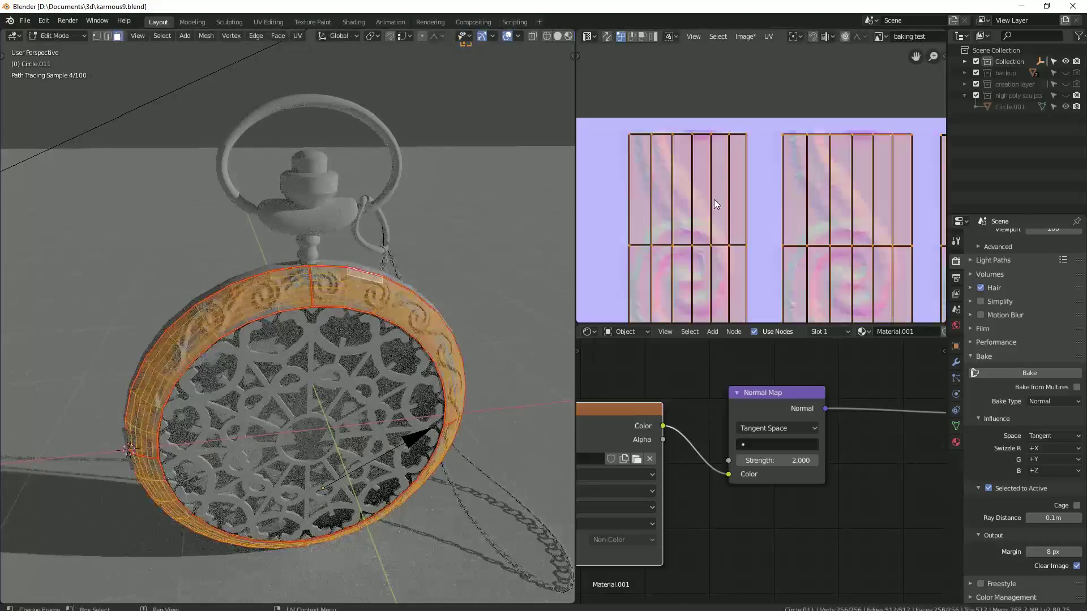
pyautogui.press('g')
pyautogui.press('x')
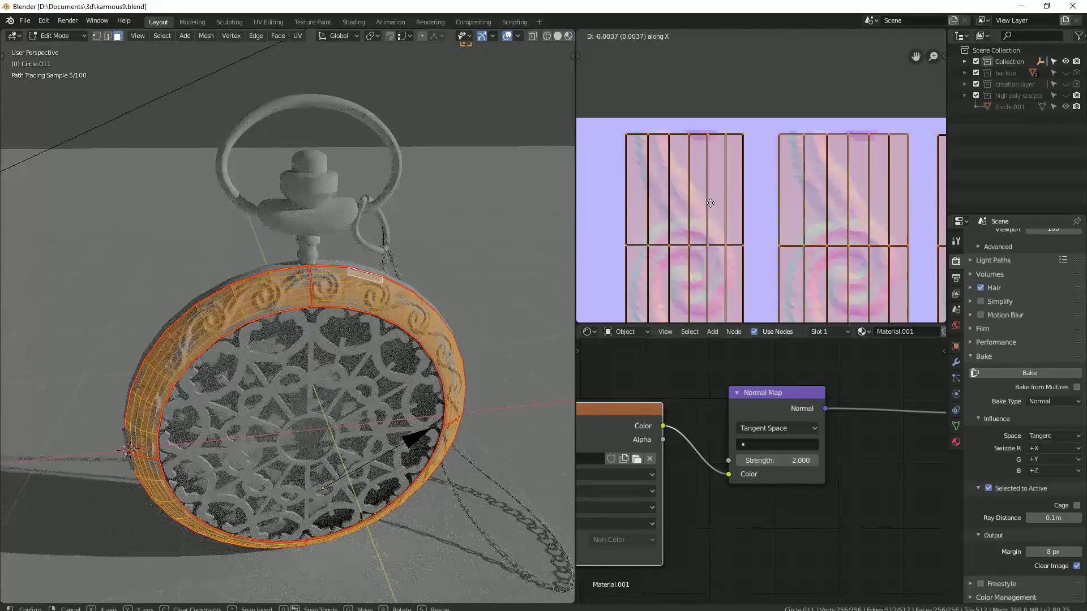
pyautogui.click(711, 202)
pyautogui.press('Tab')
pyautogui.scroll(-4, 425, 266)
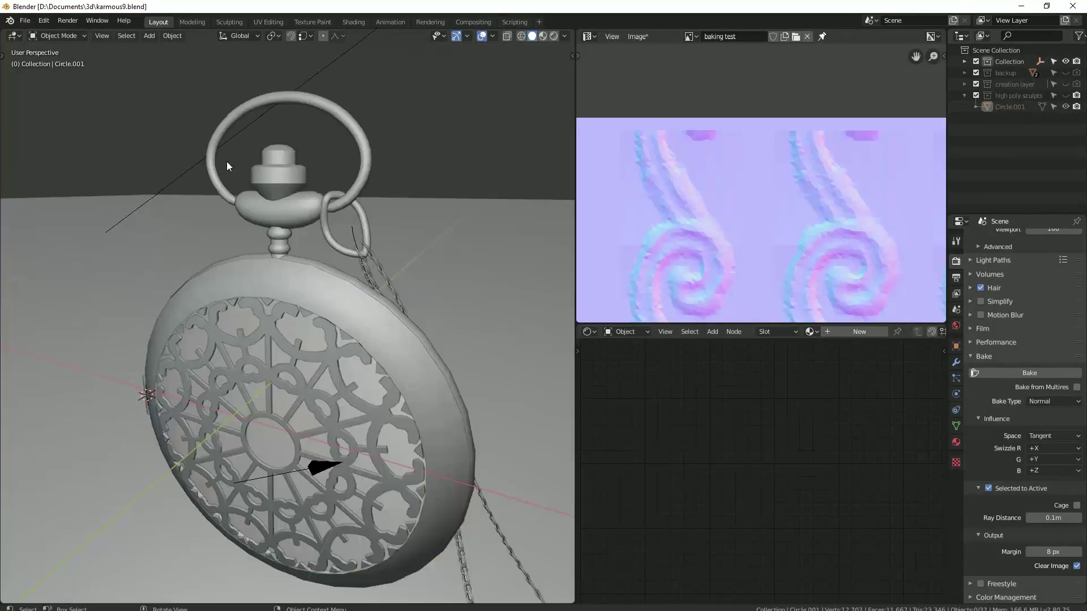
# Step: Save the project as karmous10.blend
pyautogui.click(25, 20)
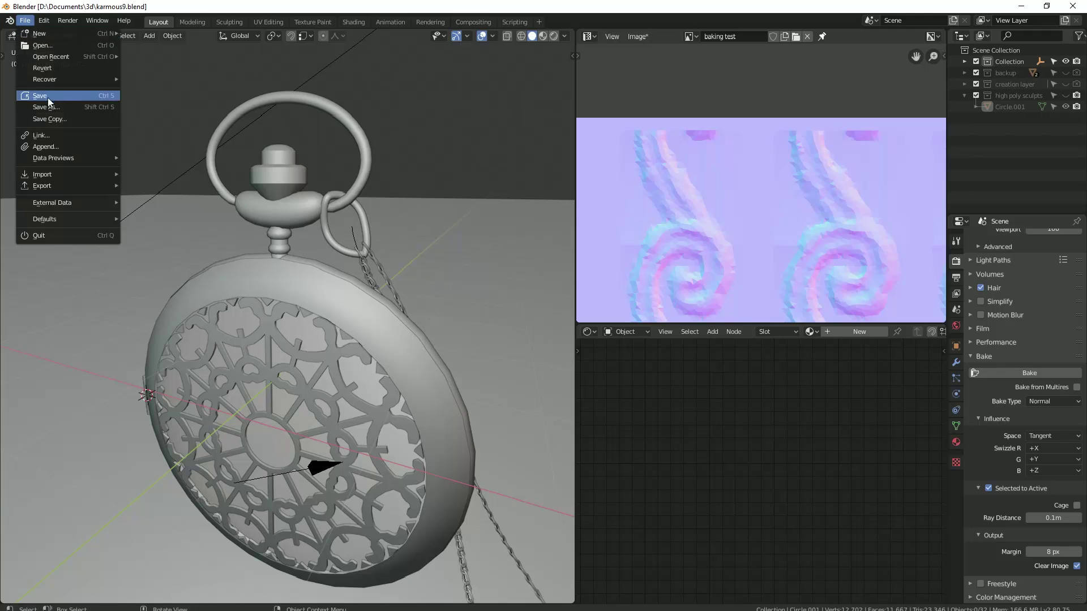
pyautogui.click(46, 107)
pyautogui.press('KP_Add')
pyautogui.press('Return')
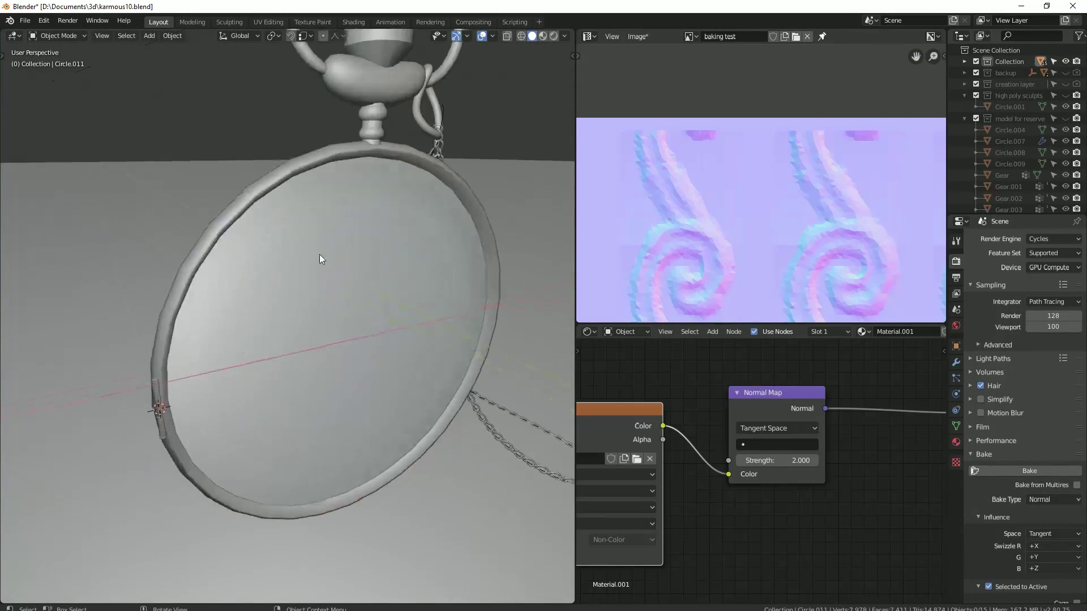
# Step: Move disc Circle.010 along Y and enlarge it slightly
pyautogui.press('g')
pyautogui.press('y')
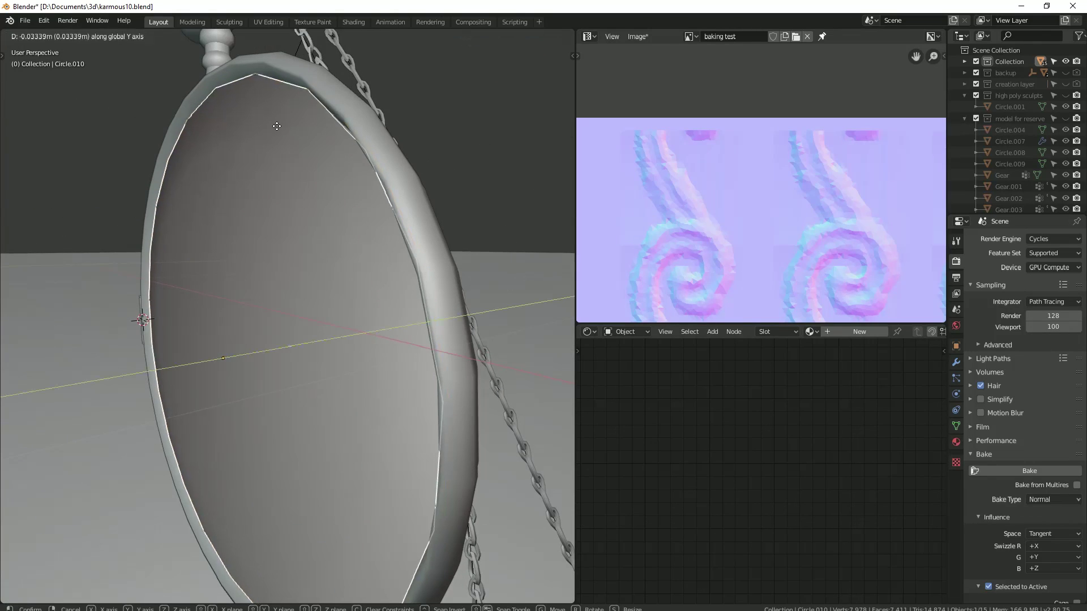
pyautogui.click(279, 127)
pyautogui.press('Tab')
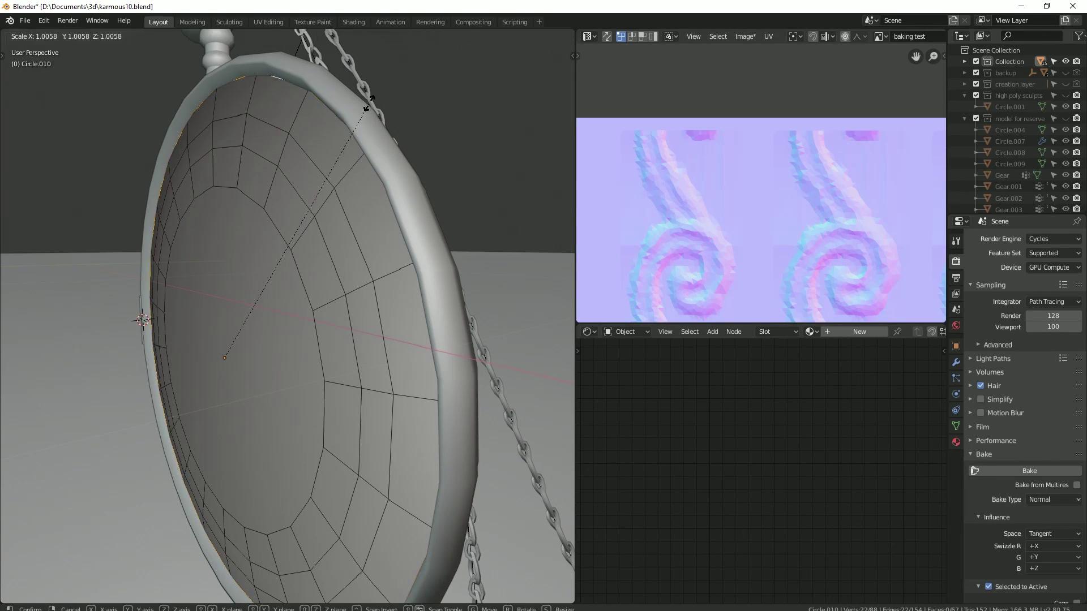
pyautogui.click(369, 103)
# Step: Return to Object Mode and orbit around the watch to inspect the disc from the side
pyautogui.scroll(-5, 250, 162)
pyautogui.moveTo(400, 170)
pyautogui.mouseDown(button='middle')
pyautogui.moveTo(194, 145)
pyautogui.moveTo(195, 209)
pyautogui.mouseUp(button='middle')
pyautogui.scroll(4, 194, 146)
pyautogui.press('Tab')
pyautogui.scroll(3, 262, 244)
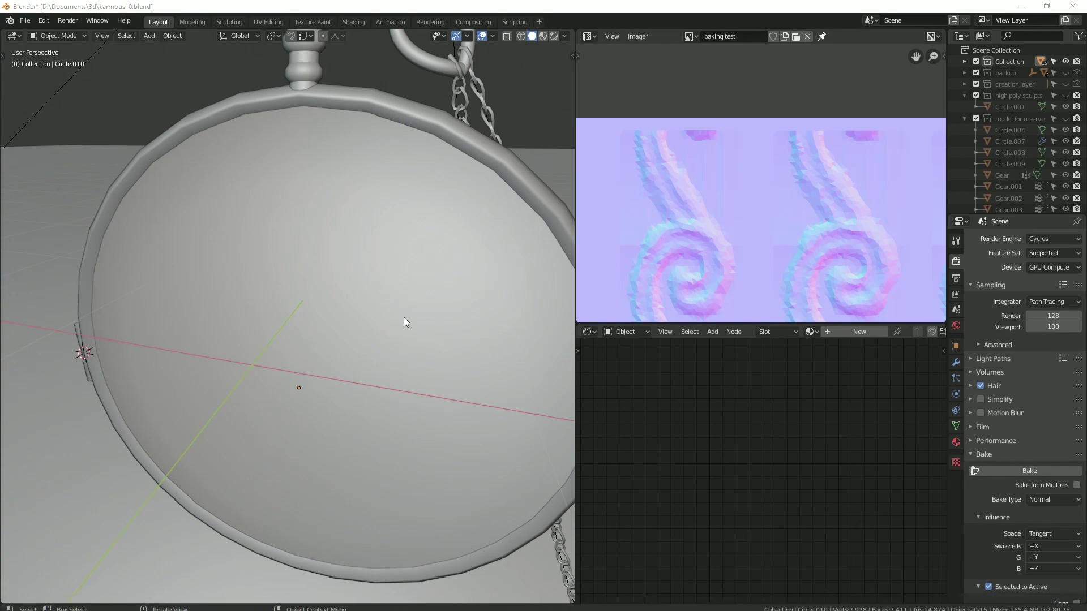
pyautogui.moveTo(448, 267); pyautogui.dragTo(379, 265, button='middle')
pyautogui.scroll(2, 379, 265)
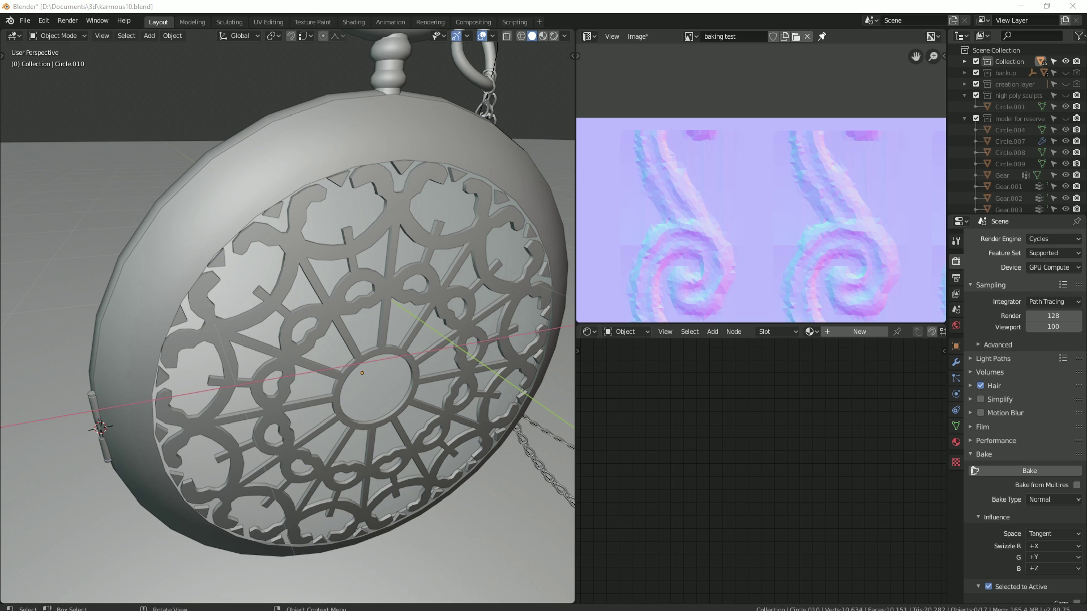
pyautogui.scroll(-5, 249, 236)
pyautogui.moveTo(279, 198)
pyautogui.mouseDown(button='middle')
pyautogui.moveTo(210, 226)
pyautogui.moveTo(393, 210)
pyautogui.mouseUp(button='middle')
pyautogui.click(486, 602)
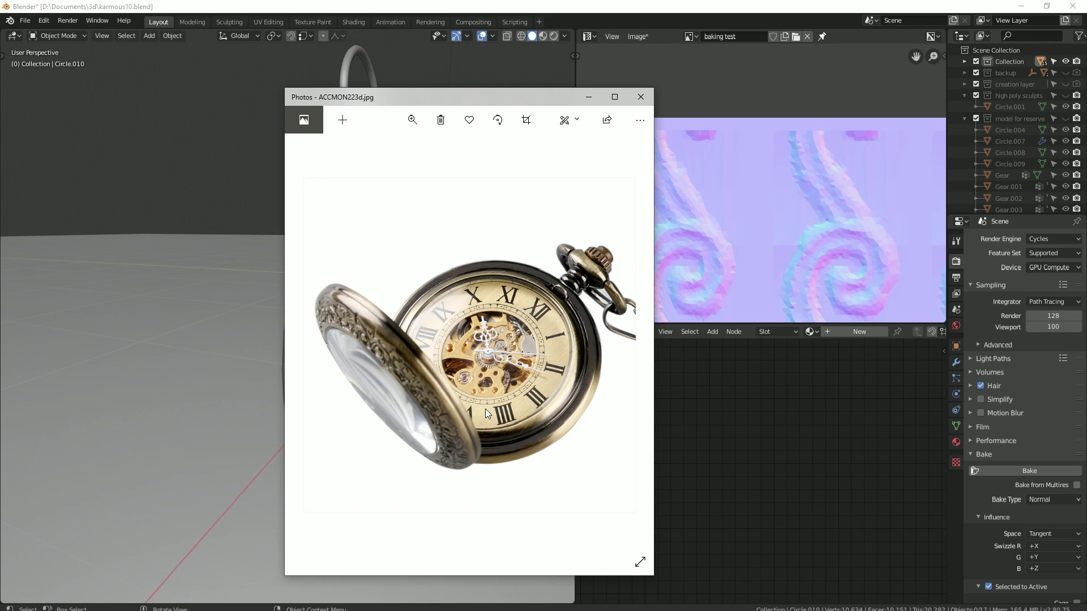
pyautogui.press('Right')
pyautogui.press('Right')
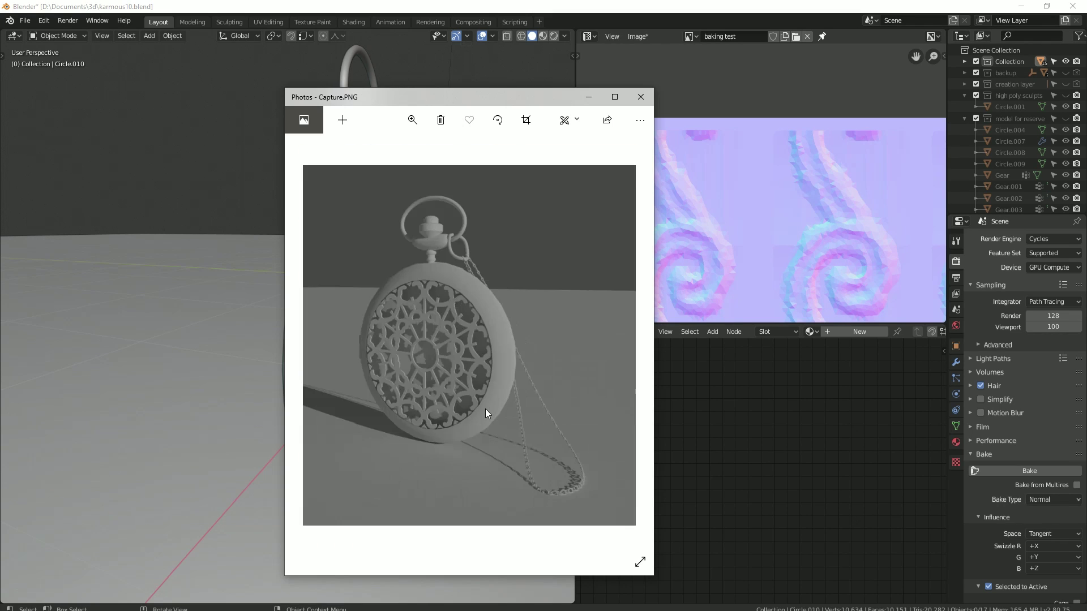
pyautogui.press('Right')
pyautogui.press('Right')
pyautogui.press('Right')
pyautogui.press('Right')
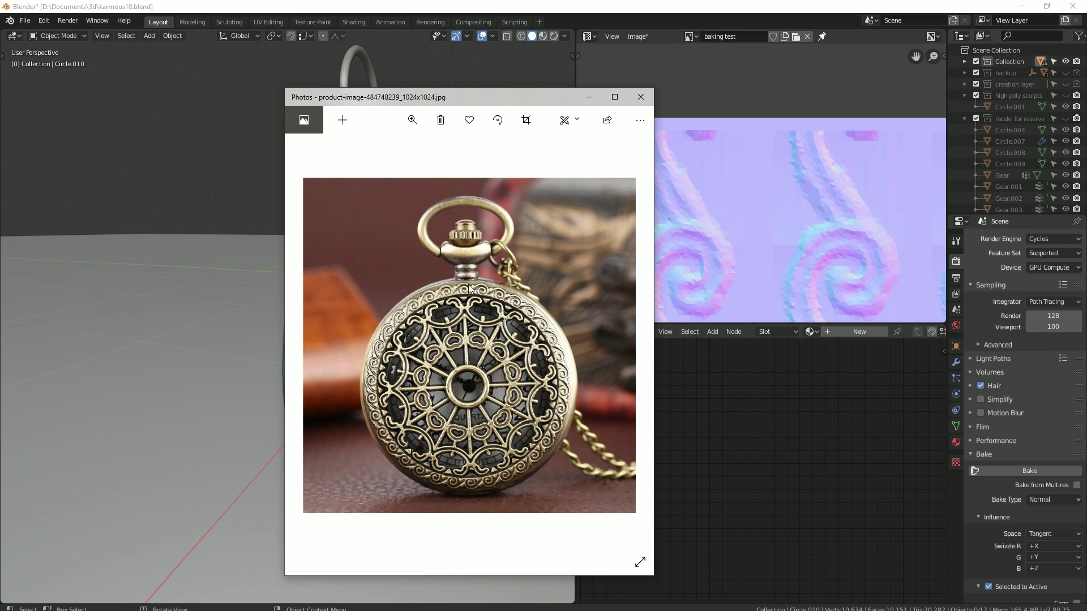
pyautogui.hotkey('alt', 'Tab')
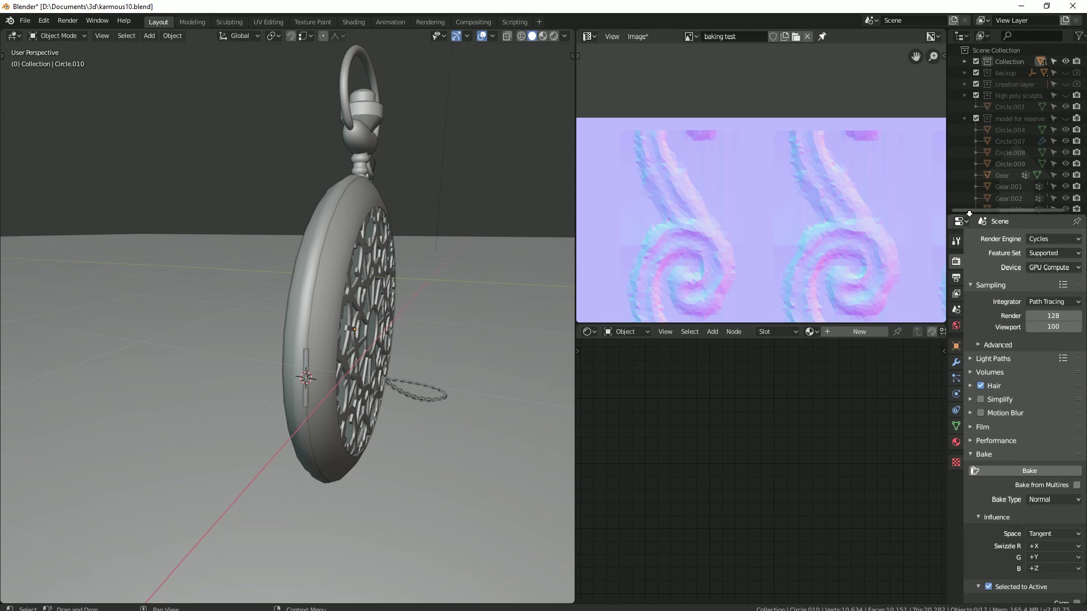
# Step: Split a new area below the Outliner and make it an Object Properties editor
pyautogui.moveTo(969, 213); pyautogui.dragTo(965, 222)
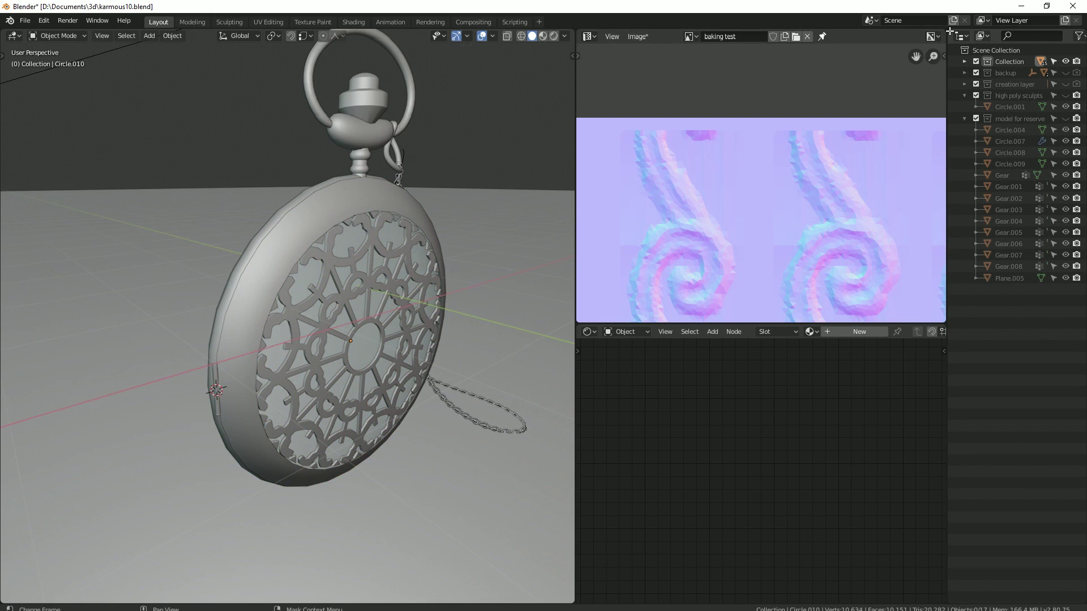
pyautogui.click(964, 61)
pyautogui.moveTo(950, 31); pyautogui.dragTo(957, 317)
pyautogui.click(958, 325)
pyautogui.click(912, 404)
pyautogui.click(958, 324)
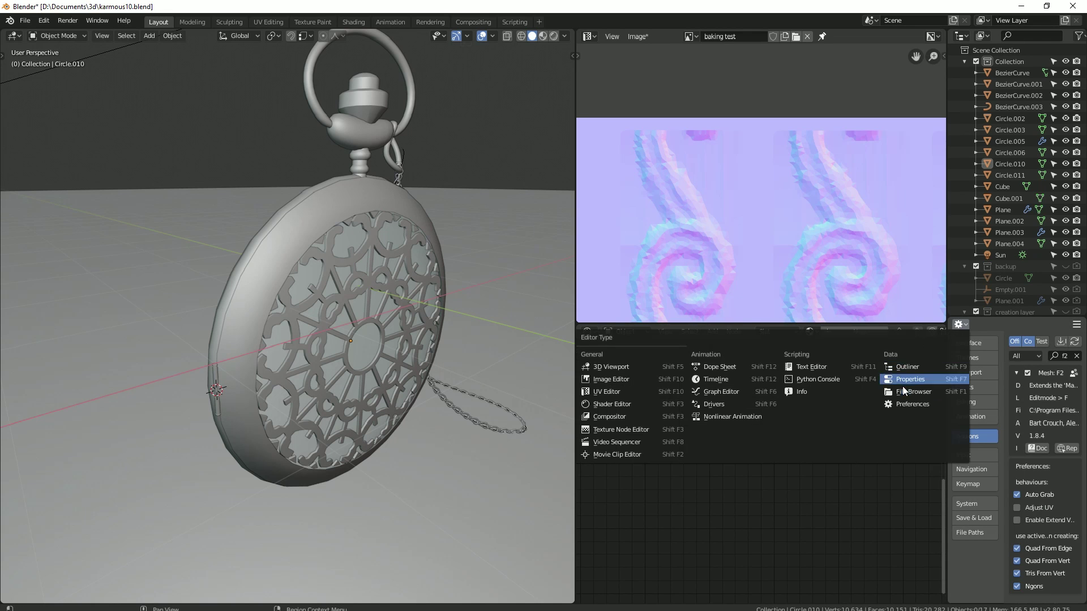
pyautogui.click(904, 384)
# Step: Widen the right column and merge the Node and Image panels into the 3D Viewport
pyautogui.moveTo(951, 315); pyautogui.dragTo(872, 220)
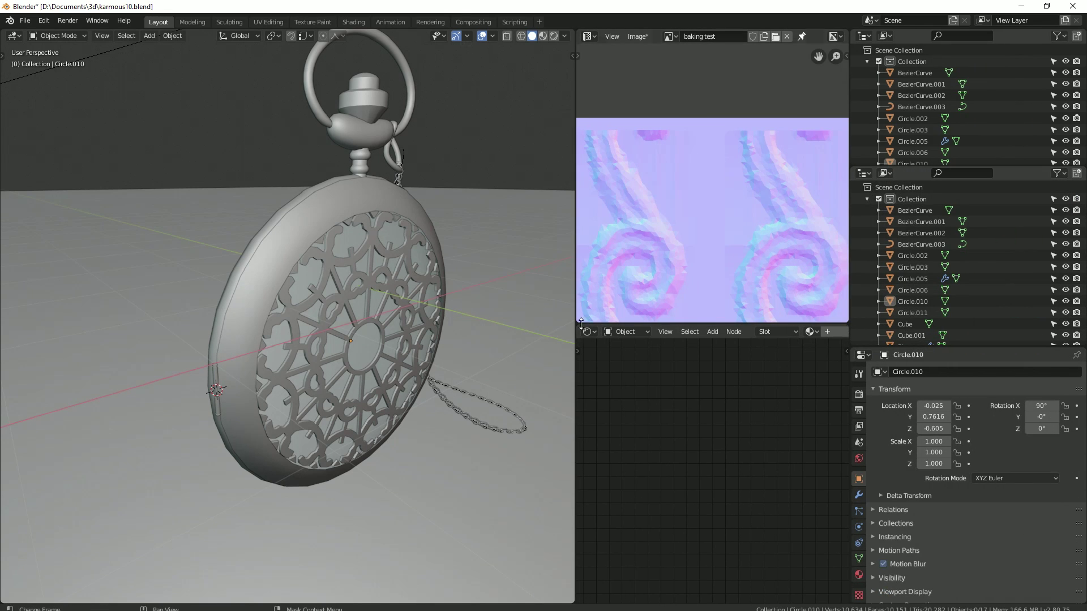
pyautogui.moveTo(580, 323); pyautogui.dragTo(583, 453)
pyautogui.moveTo(576, 31); pyautogui.dragTo(844, 138)
# Step: Turn the lower Outliner into an Image Editor showing the pocket watch reference photo
pyautogui.click(861, 173)
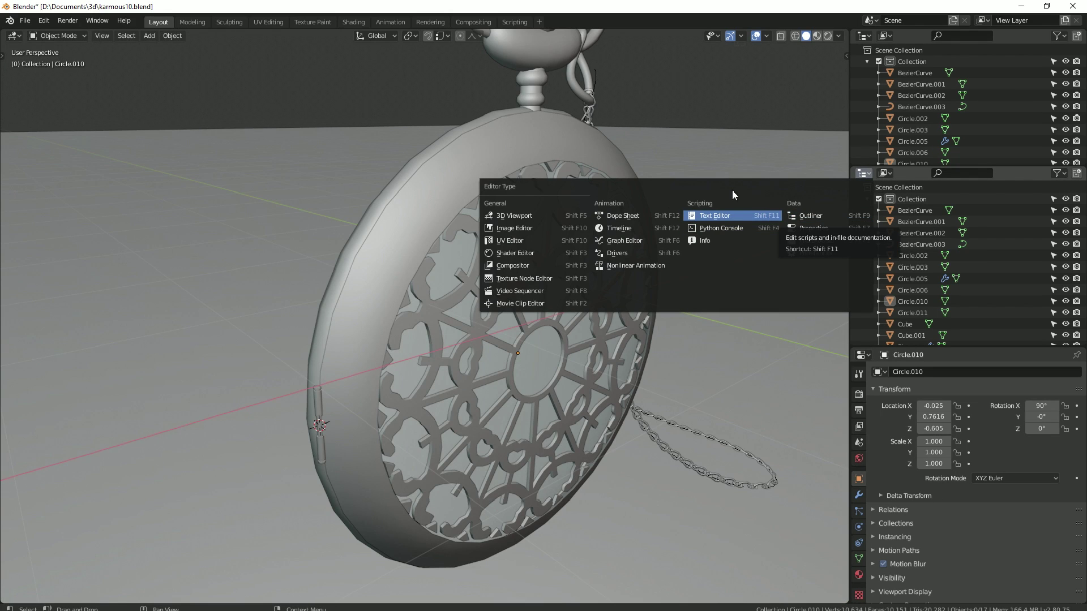
pyautogui.click(518, 240)
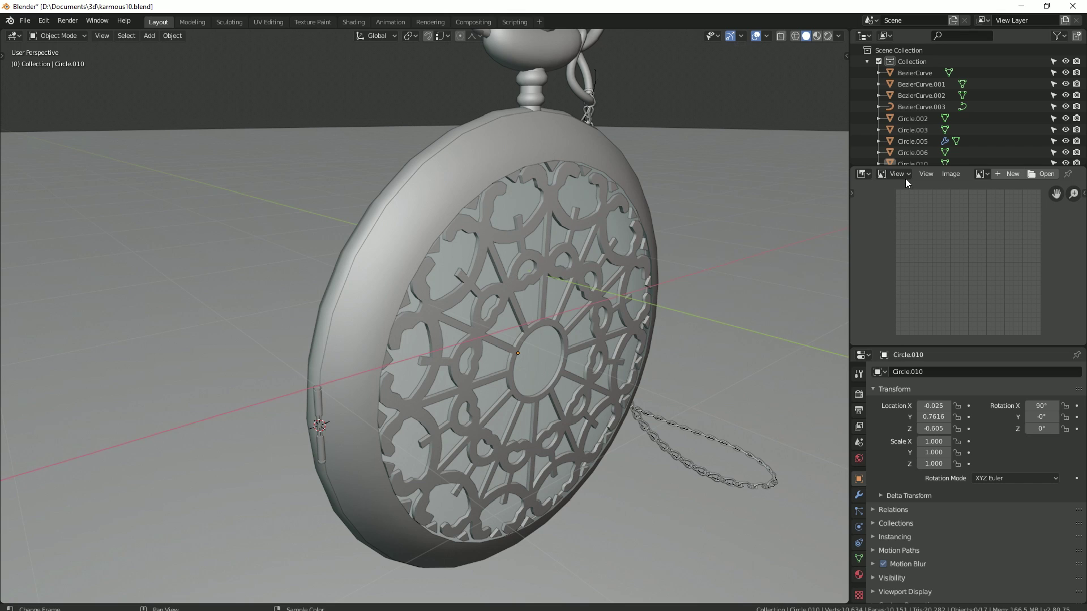
pyautogui.click(982, 174)
pyautogui.click(899, 235)
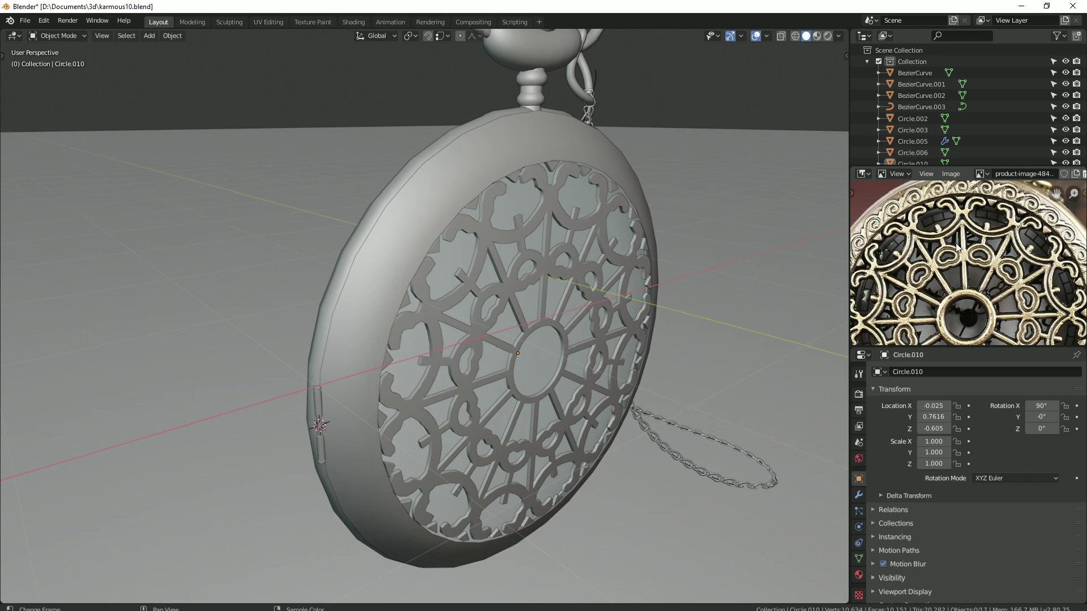
pyautogui.scroll(3, 962, 249)
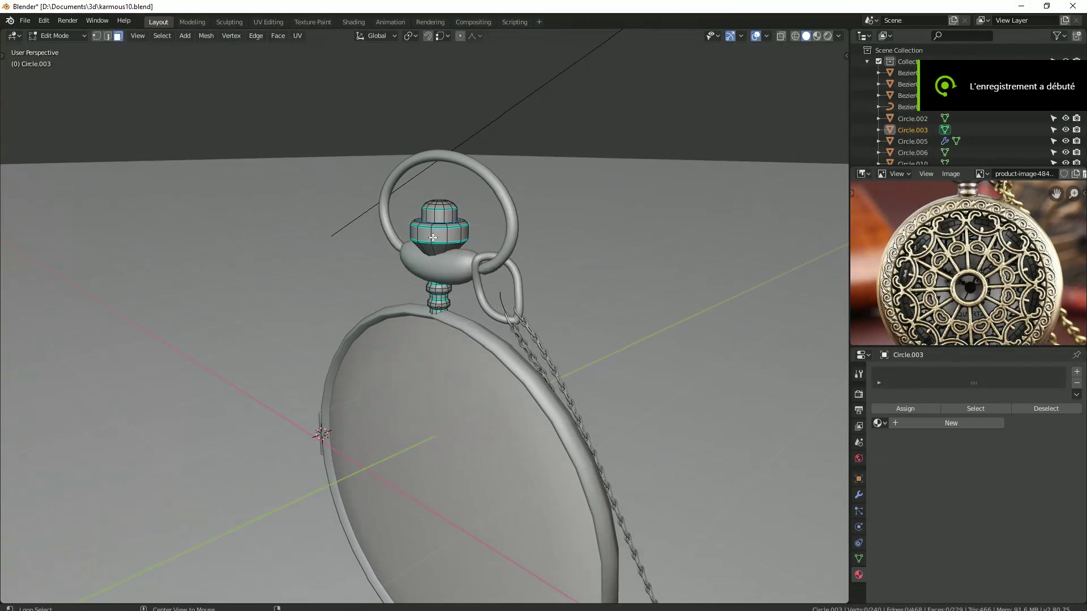
# Step: In Edit Mode on the crown, bevel the ring of vertical edges
pyautogui.scroll(4, 908, 244)
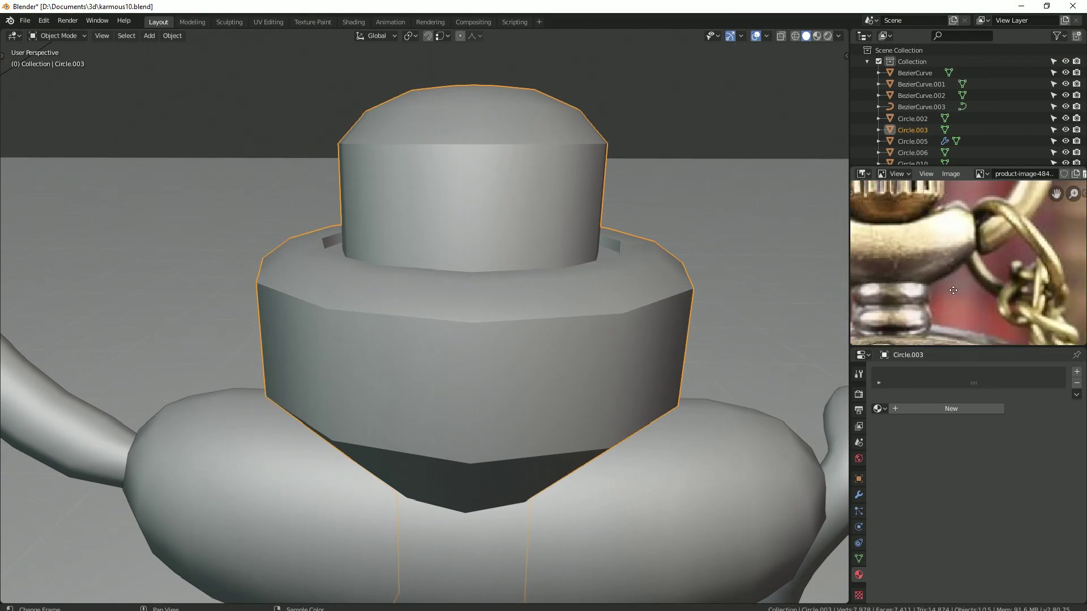
pyautogui.scroll(2, 935, 261)
pyautogui.press('Tab')
pyautogui.moveTo(485, 331); pyautogui.dragTo(427, 335, button='middle')
pyautogui.click(427, 335)
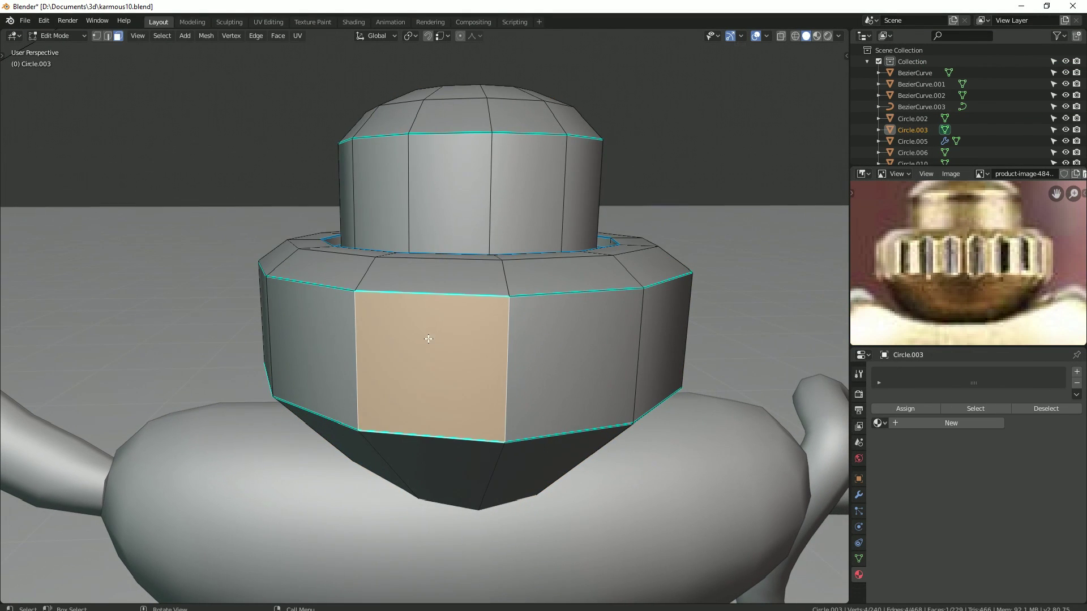
pyautogui.press('2')
pyautogui.click(509, 343)
pyautogui.hotkey('ctrl', 'b')
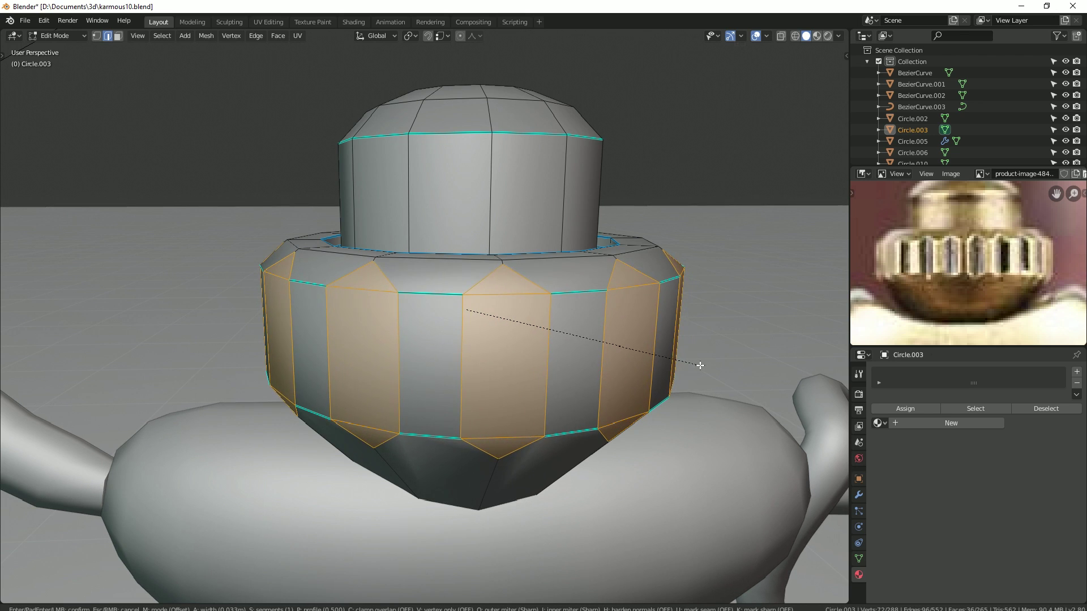
pyautogui.click(696, 366)
# Step: Select the crown's face loop, Checker Deselect it, and extrude the alternating faces in place
pyautogui.press('3')
pyautogui.click(521, 345)
pyautogui.keyDown('alt'); pyautogui.click(602, 344); pyautogui.keyUp('alt')
pyautogui.press('F3')
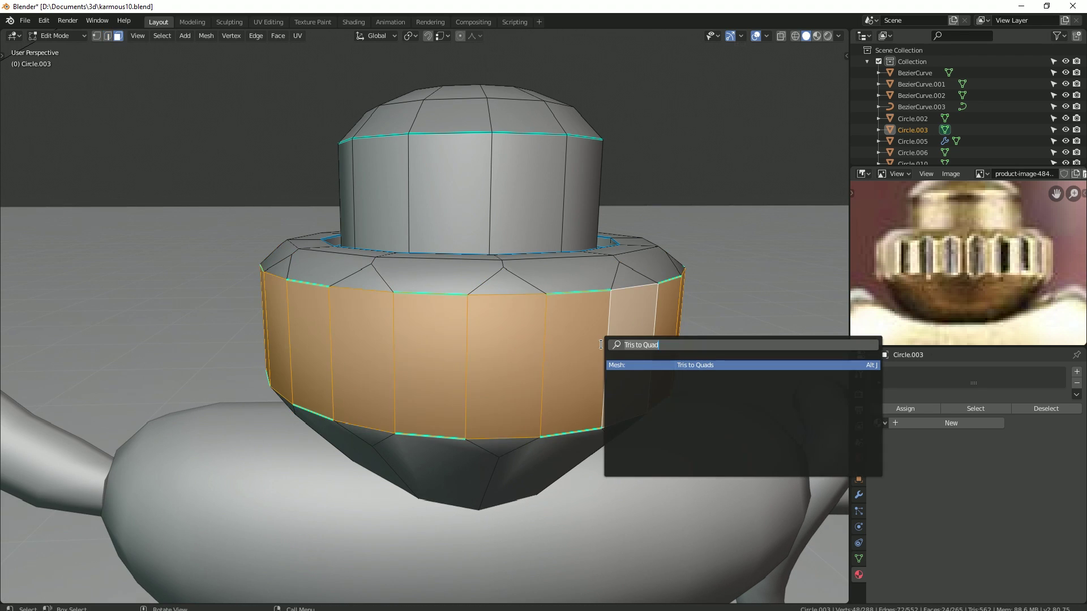
pyautogui.press('Return')
pyautogui.moveTo(601, 345); pyautogui.dragTo(539, 357, button='middle')
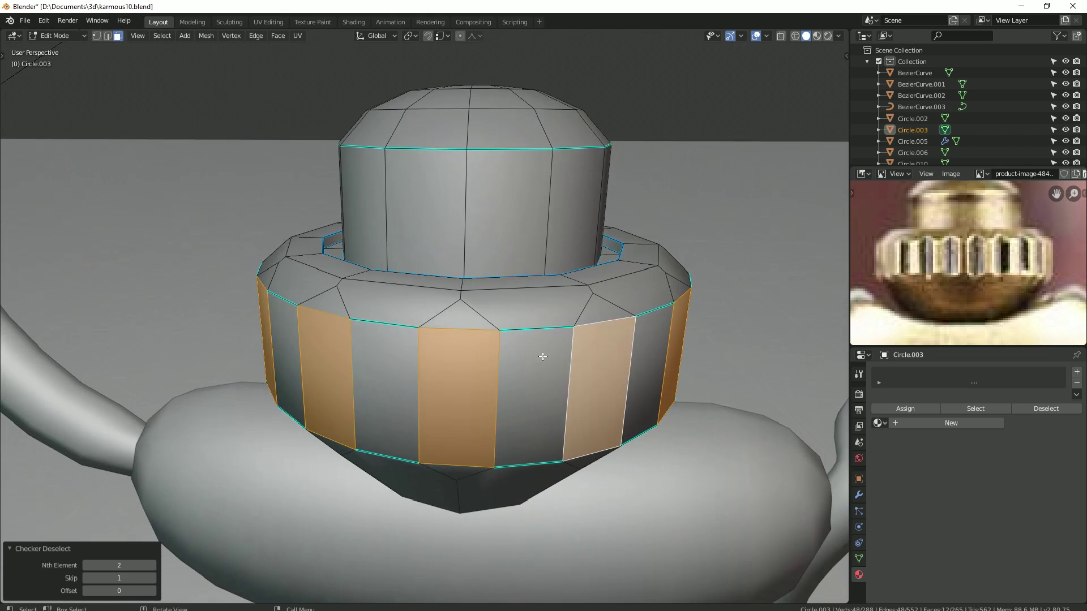
pyautogui.press('e')
pyautogui.rightClick(556, 355)
# Step: Push the extruded faces inward with Alt+S and narrow them with scale excluding Z
pyautogui.hotkey('alt', 's')
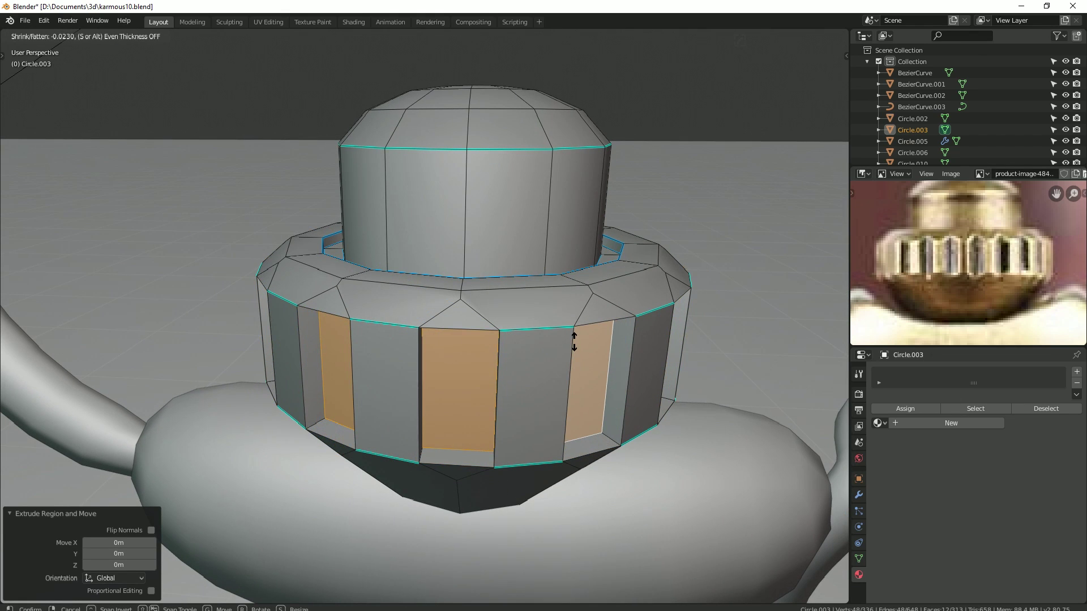
pyautogui.click(573, 341)
pyautogui.press('.')
pyautogui.press('.')
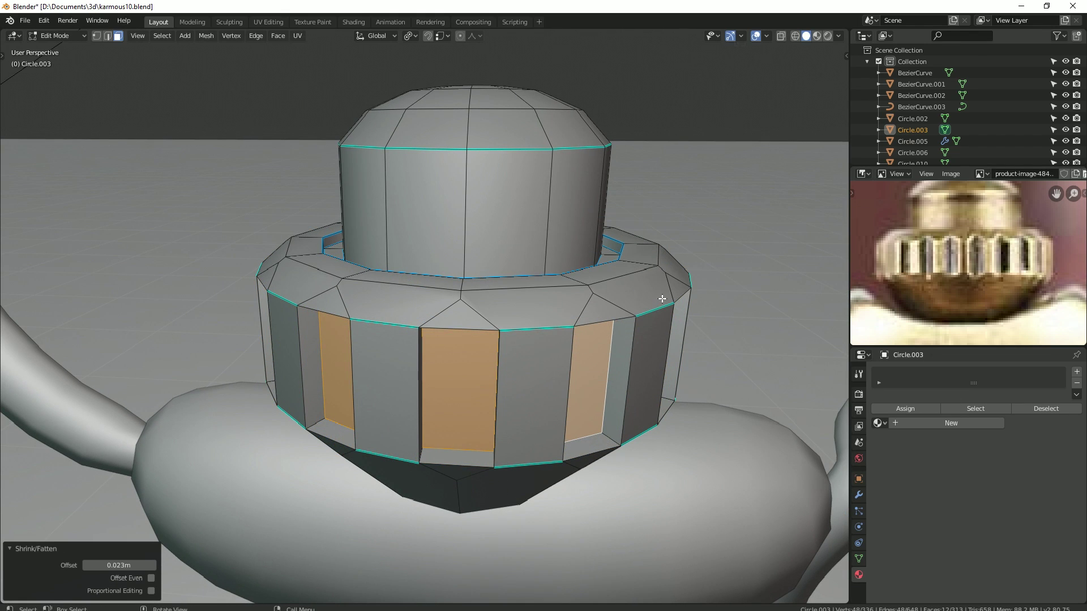
pyautogui.press('s')
pyautogui.hotkey('shift', 'z')
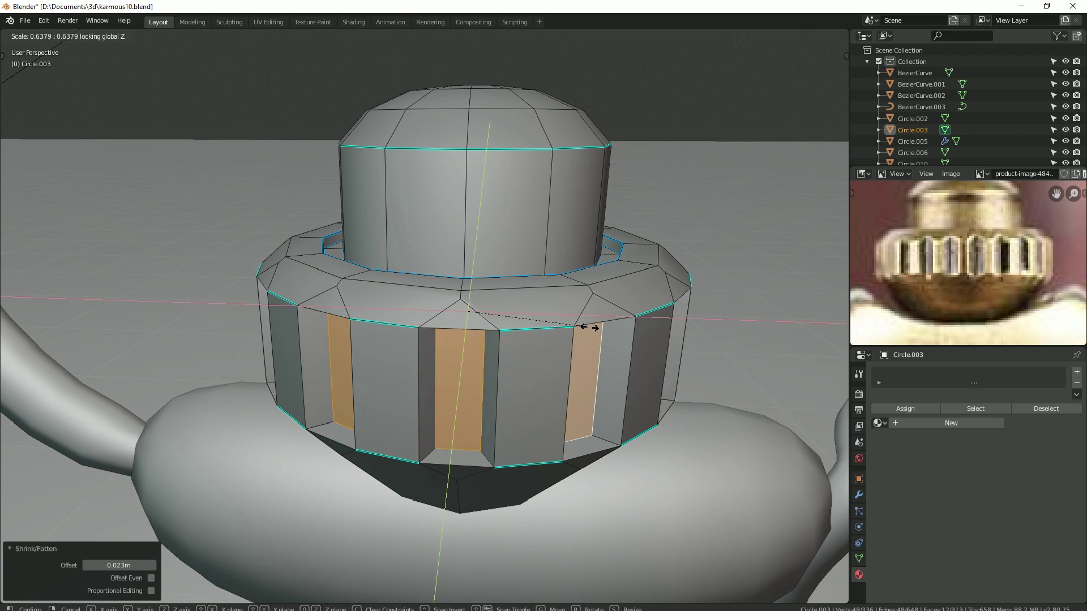
pyautogui.click(555, 340)
# Step: Check the whole watch, then vertex-slide a top-ring vertex on the crown
pyautogui.moveTo(556, 340); pyautogui.dragTo(322, 309, button='middle')
pyautogui.press('Tab')
pyautogui.scroll(-5, 470, 328)
pyautogui.scroll(8, 321, 305)
pyautogui.press('Tab')
pyautogui.moveTo(270, 332); pyautogui.dragTo(295, 362, button='middle')
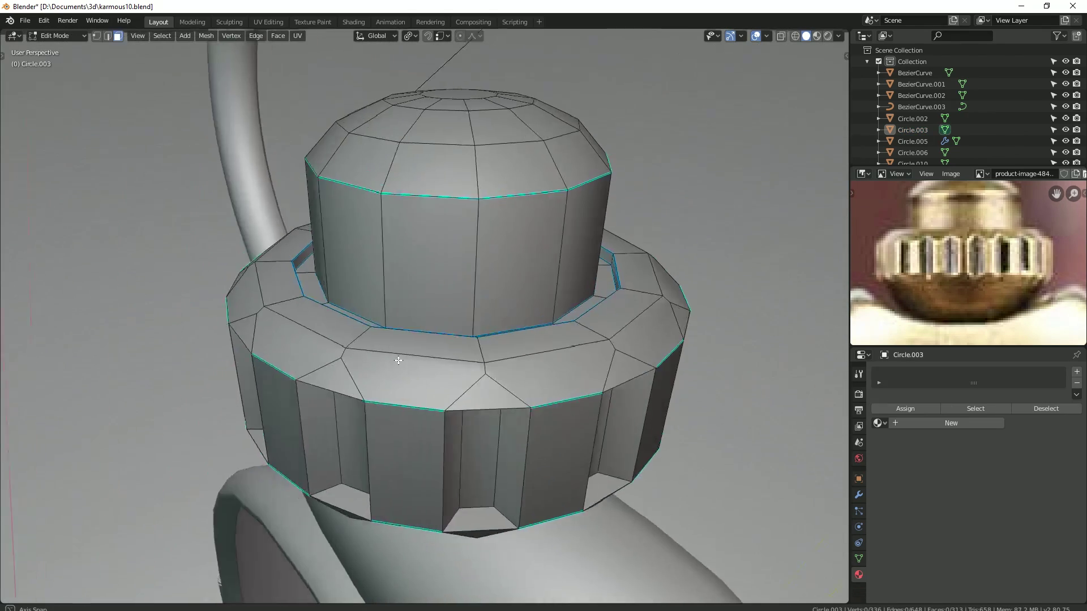
pyautogui.click(521, 346)
pyautogui.hotkey('shift', 'v')
pyautogui.click(459, 319)
# Step: Vertex-slide several more crown ring vertices to tidy the topology
pyautogui.scroll(3, 459, 320)
pyautogui.moveTo(430, 363); pyautogui.dragTo(317, 339, button='middle')
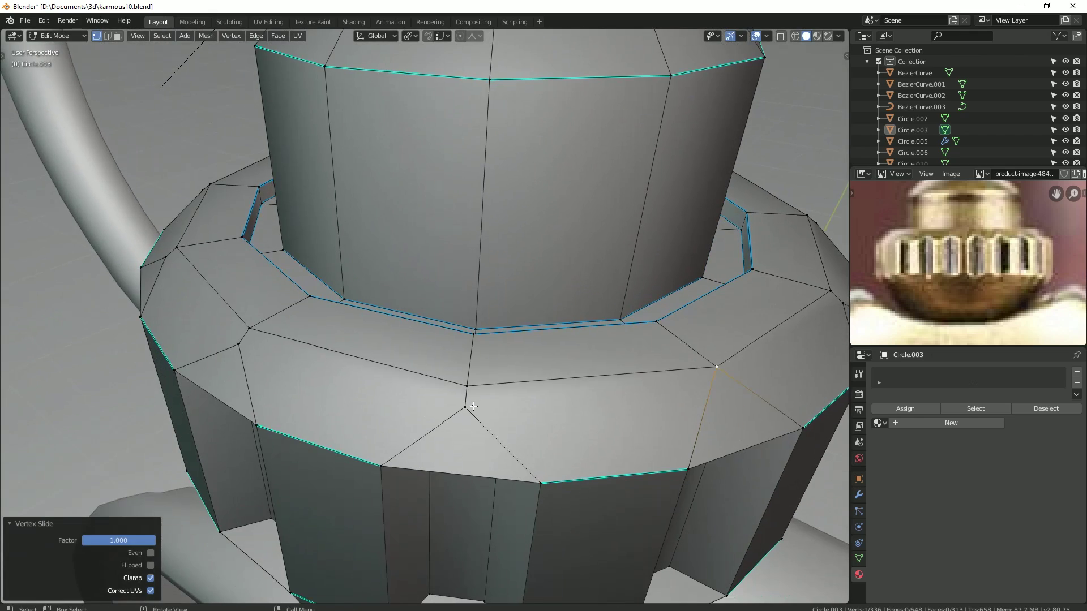
pyautogui.moveTo(245, 315)
pyautogui.mouseDown(button='middle')
pyautogui.moveTo(406, 378)
pyautogui.moveTo(351, 317)
pyautogui.moveTo(327, 264)
pyautogui.moveTo(317, 334)
pyautogui.mouseUp(button='middle')
pyautogui.click(395, 378)
pyautogui.hotkey('shift', 'v')
pyautogui.click(325, 266)
pyautogui.hotkey('shift', 'v')
pyautogui.click(362, 209)
pyautogui.hotkey('shift', 'v')
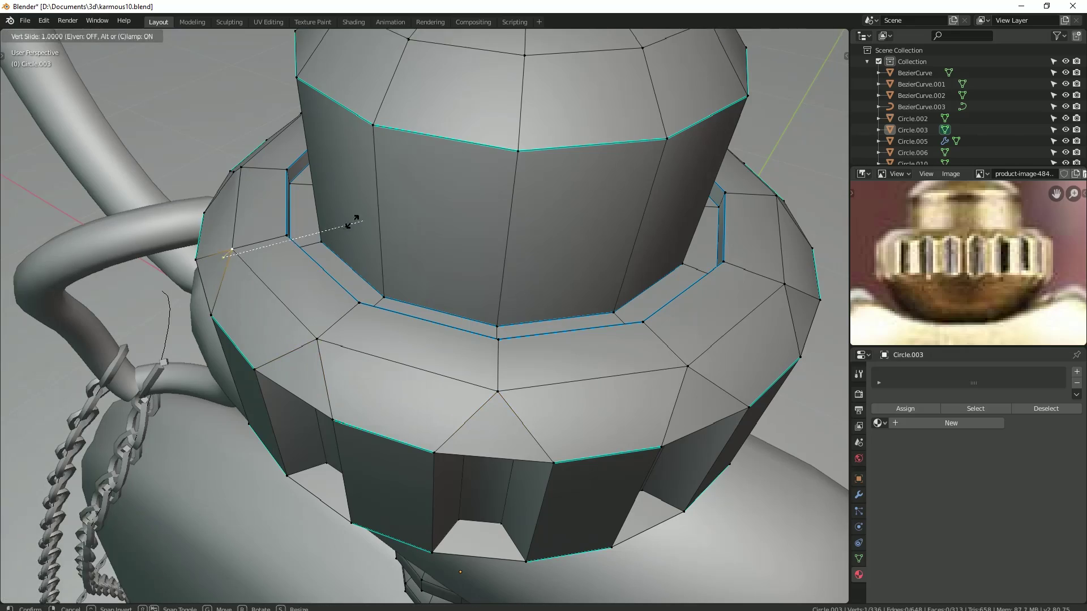
pyautogui.scroll(-5, 352, 221)
# Step: Select the whole crown mesh and merge its duplicate vertices by distance
pyautogui.moveTo(357, 286); pyautogui.dragTo(306, 308, button='middle')
pyautogui.press('a')
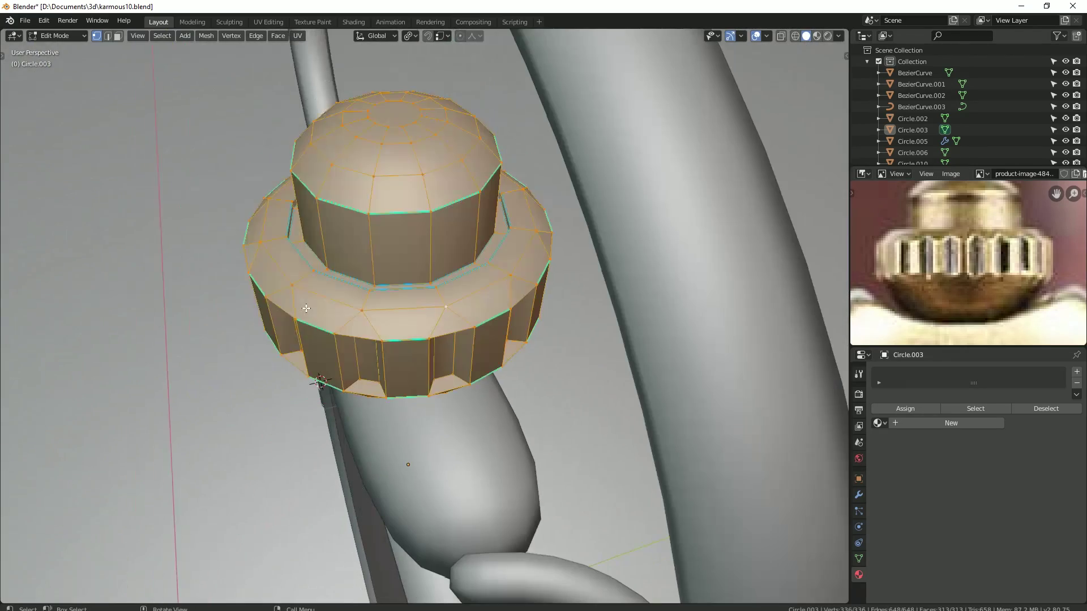
pyautogui.click(206, 35)
pyautogui.click(382, 371)
pyautogui.scroll(-3, 382, 371)
pyautogui.press('Tab')
# Step: Connect the crown cap's loose vertices with J
pyautogui.moveTo(437, 368)
pyautogui.mouseDown(button='middle')
pyautogui.moveTo(480, 352)
pyautogui.moveTo(443, 360)
pyautogui.mouseUp(button='middle')
pyautogui.press('Tab')
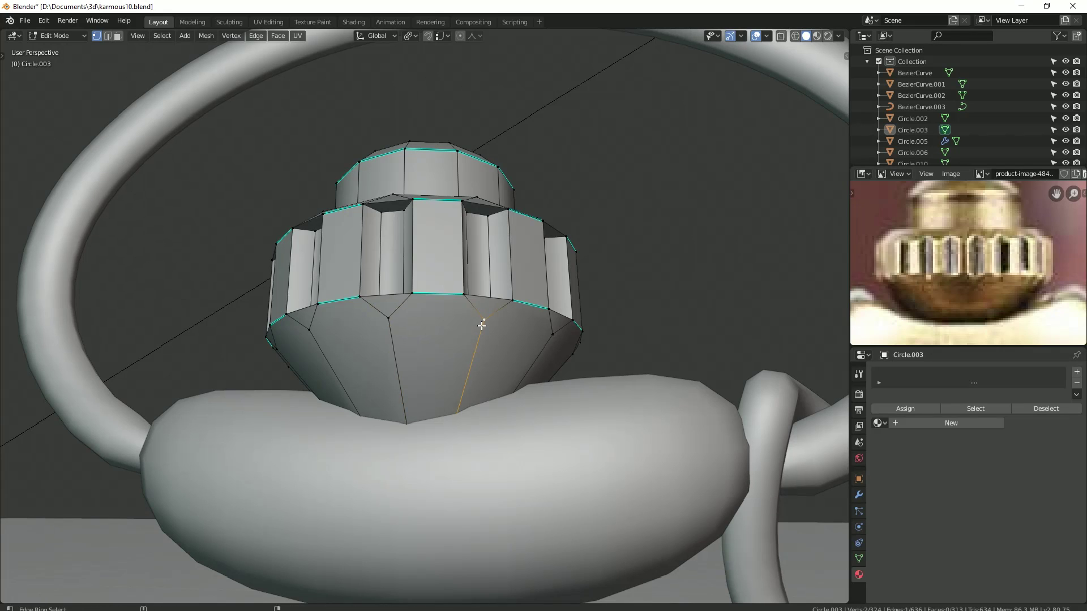
pyautogui.moveTo(497, 323)
pyautogui.mouseDown(button='middle')
pyautogui.moveTo(426, 320)
pyautogui.moveTo(462, 345)
pyautogui.mouseUp(button='middle')
pyautogui.press('j')
pyautogui.click(426, 321)
pyautogui.moveTo(388, 343); pyautogui.dragTo(420, 374, button='middle')
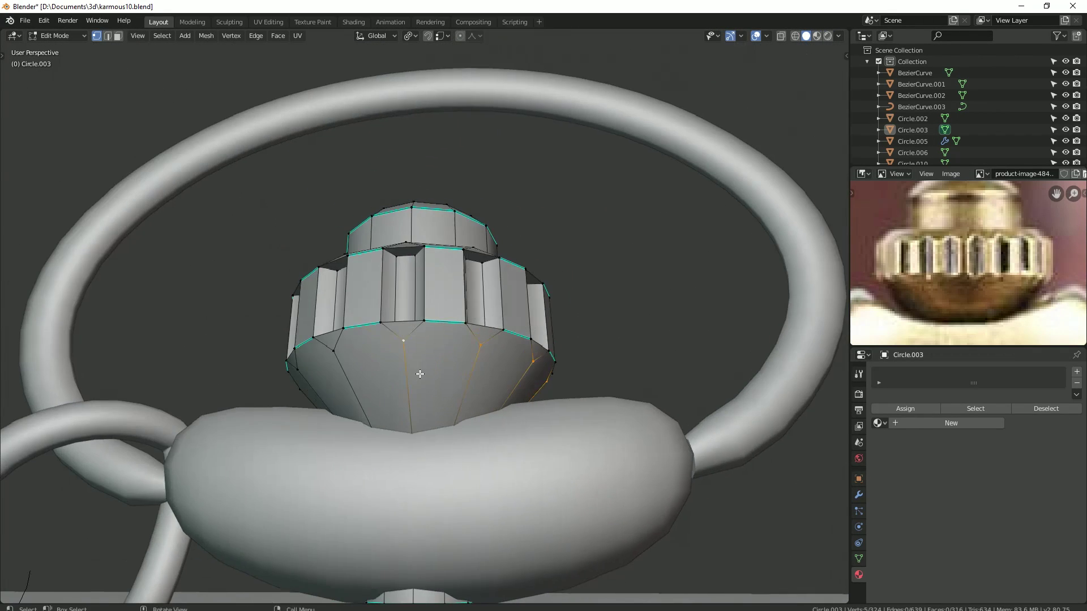
pyautogui.moveTo(298, 376)
pyautogui.mouseDown(button='middle')
pyautogui.moveTo(391, 355)
pyautogui.moveTo(287, 375)
pyautogui.moveTo(358, 339)
pyautogui.moveTo(396, 396)
pyautogui.mouseUp(button='middle')
pyautogui.scroll(3, 382, 339)
# Step: Raise a face under the crown ring with G
pyautogui.press('Tab')
pyautogui.scroll(-5, 368, 410)
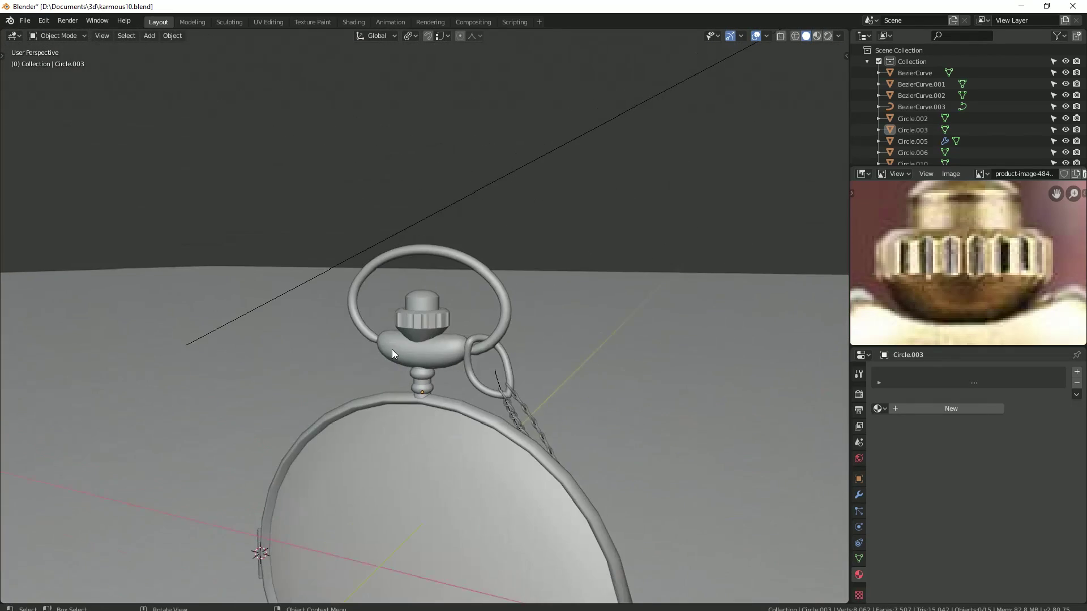
pyautogui.scroll(2, 407, 357)
pyautogui.scroll(3, 424, 367)
pyautogui.scroll(2, 424, 368)
pyautogui.scroll(-2, 423, 371)
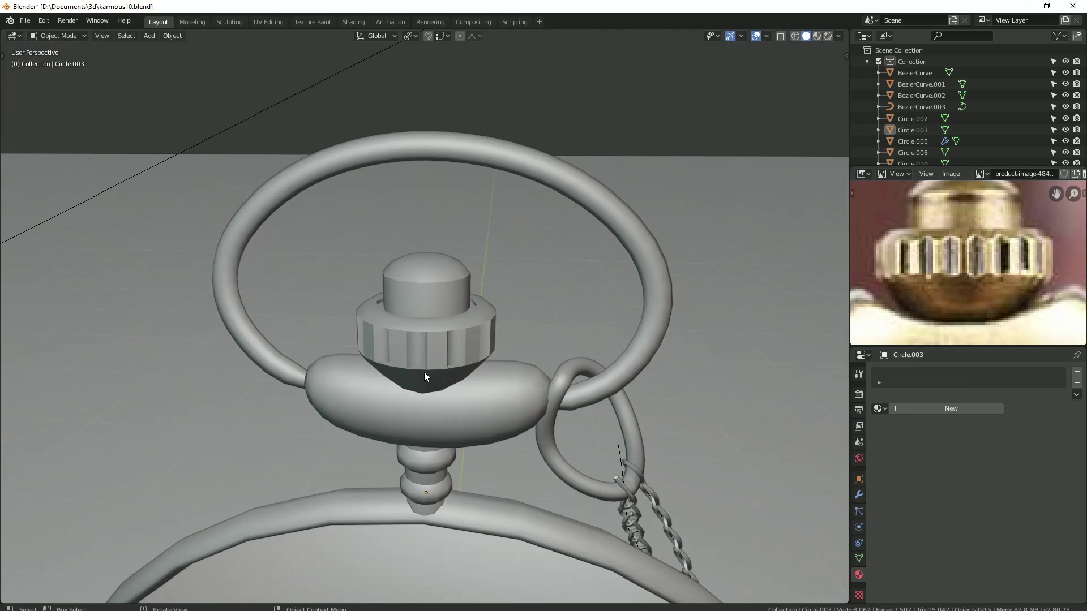
pyautogui.scroll(5, 423, 372)
pyautogui.press('Tab')
pyautogui.click(405, 487)
pyautogui.press('g')
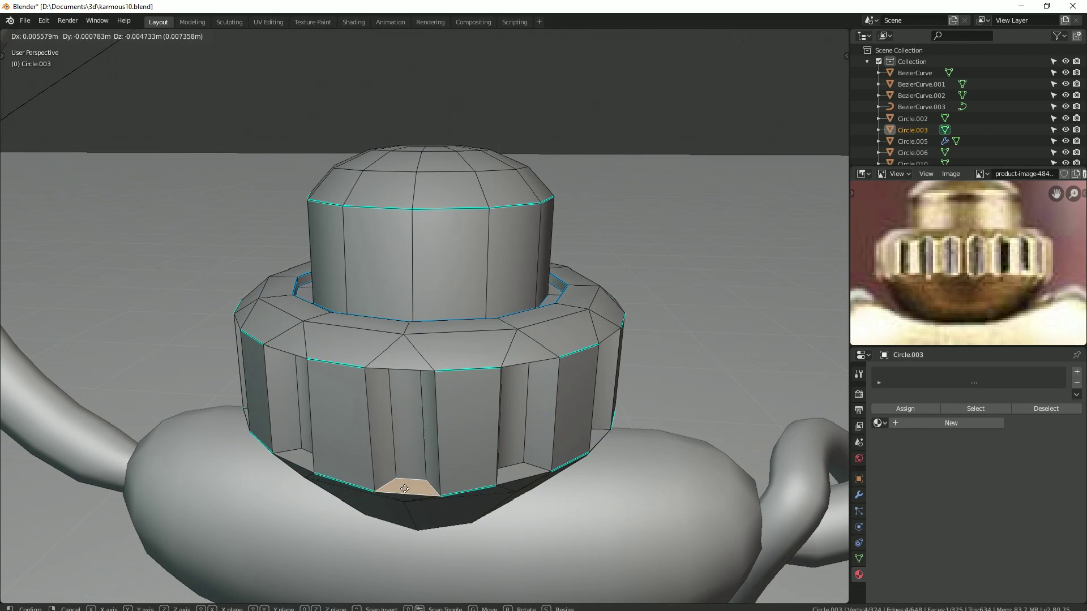
pyautogui.click(404, 335)
# Step: Select four groove faces and scale them along Z to shorten the grooves
pyautogui.moveTo(405, 335); pyautogui.dragTo(404, 214, button='middle')
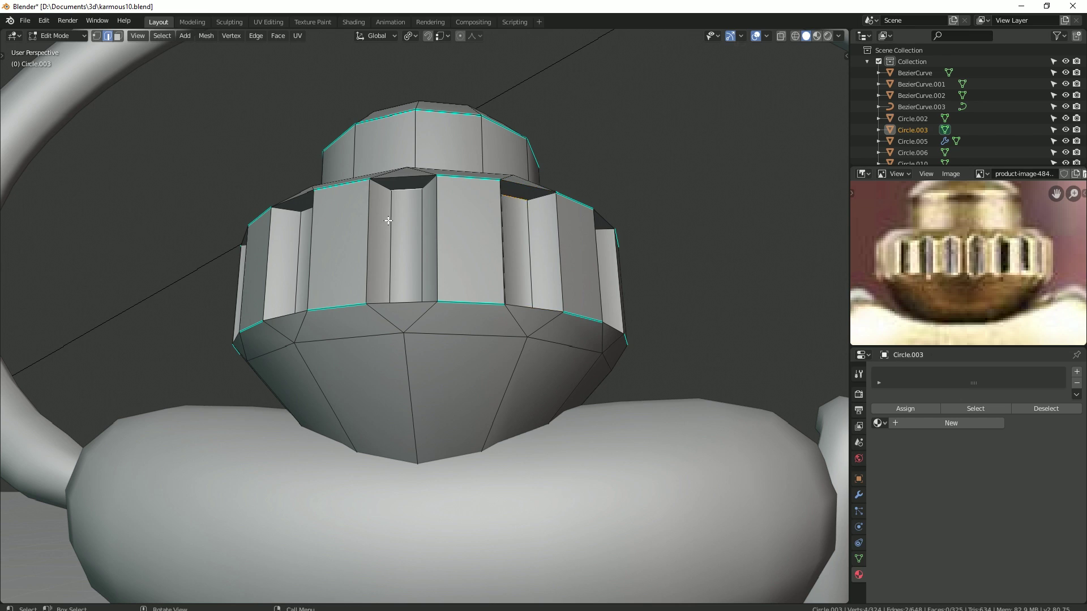
pyautogui.moveTo(388, 221)
pyautogui.mouseDown(button='middle')
pyautogui.moveTo(317, 339)
pyautogui.moveTo(414, 392)
pyautogui.moveTo(445, 354)
pyautogui.moveTo(517, 372)
pyautogui.moveTo(490, 360)
pyautogui.mouseUp(button='middle')
pyautogui.press('3')
pyautogui.keyDown('shift'); pyautogui.click(317, 339); pyautogui.keyUp('shift')
pyautogui.keyDown('shift'); pyautogui.click(414, 393); pyautogui.keyUp('shift')
pyautogui.keyDown('shift'); pyautogui.click(490, 359); pyautogui.keyUp('shift')
pyautogui.keyDown('shift'); pyautogui.click(539, 360); pyautogui.keyUp('shift')
pyautogui.press('s')
pyautogui.press('z')
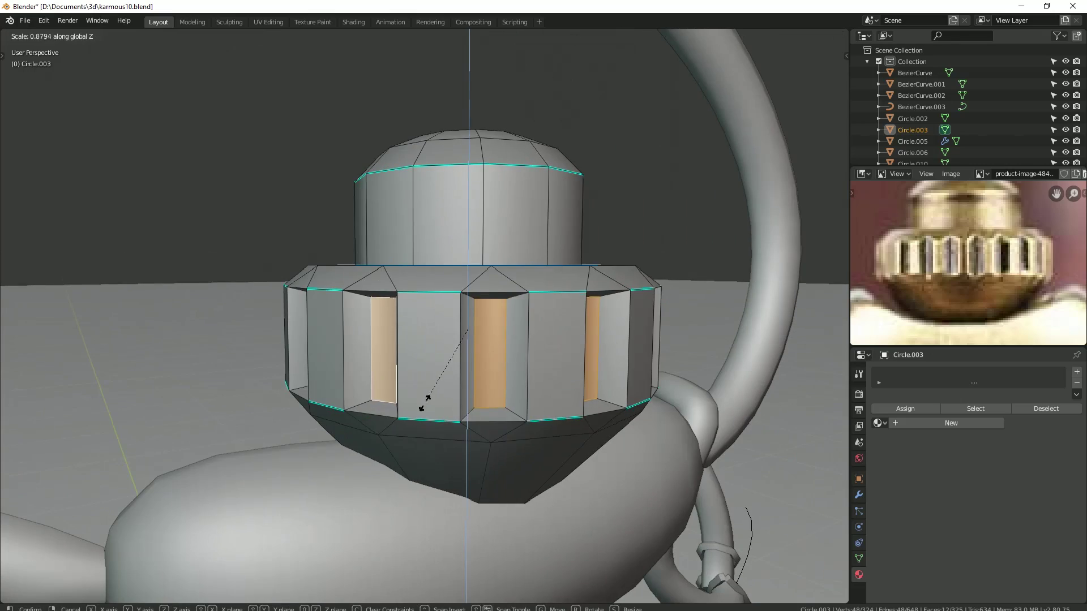
pyautogui.click(424, 403)
# Step: Preview the watch in rendered shading via the Z pie, then return to solid
pyautogui.press('Tab')
pyautogui.scroll(-5, 352, 385)
pyautogui.scroll(-3, 359, 387)
pyautogui.moveTo(359, 387)
pyautogui.mouseDown(button='middle')
pyautogui.moveTo(542, 384)
pyautogui.moveTo(528, 396)
pyautogui.moveTo(452, 354)
pyautogui.moveTo(437, 389)
pyautogui.mouseUp(button='middle')
pyautogui.press('z')
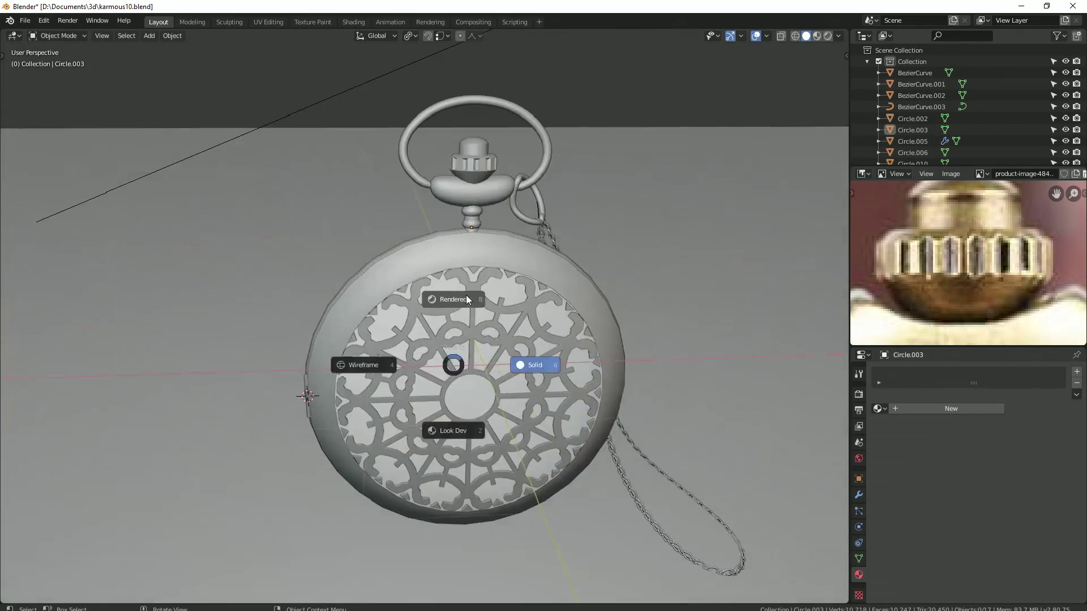
pyautogui.click(466, 299)
pyautogui.press('z')
pyautogui.press('6')
pyautogui.scroll(3, 413, 412)
pyautogui.scroll(-3, 385, 402)
pyautogui.scroll(-1, 405, 402)
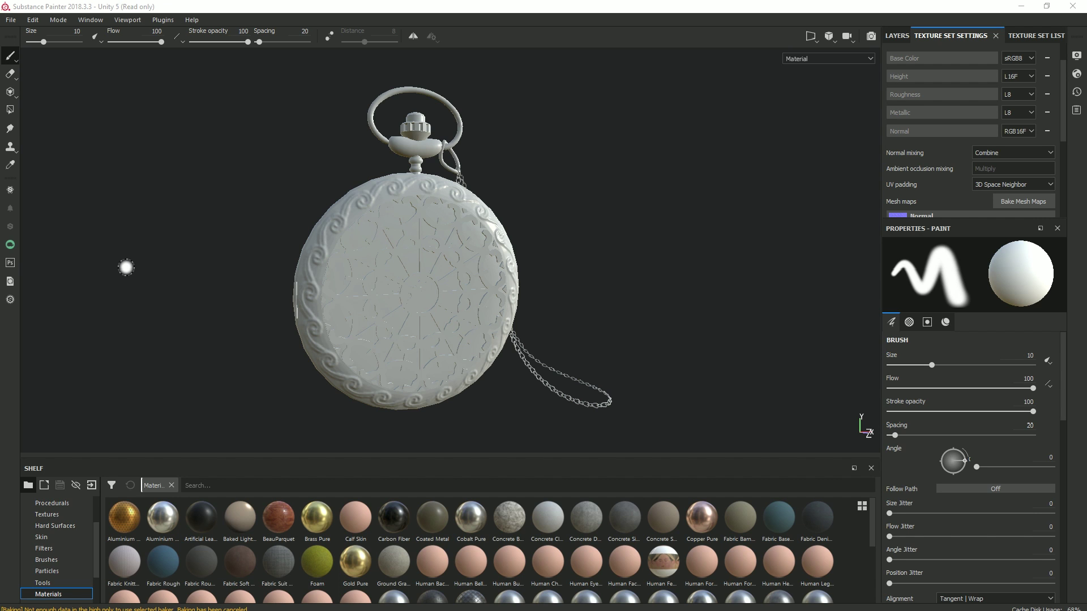
# Step: Search the shelf for 'bronze' and drag the Bronze Armor smart material onto the layer stack
pyautogui.moveTo(598, 172)
pyautogui.keyDown('alt'); pyautogui.mouseDown()
pyautogui.moveTo(295, 264)
pyautogui.moveTo(522, 272)
pyautogui.moveTo(388, 213)
pyautogui.moveTo(509, 275)
pyautogui.mouseUp(); pyautogui.keyUp('alt')
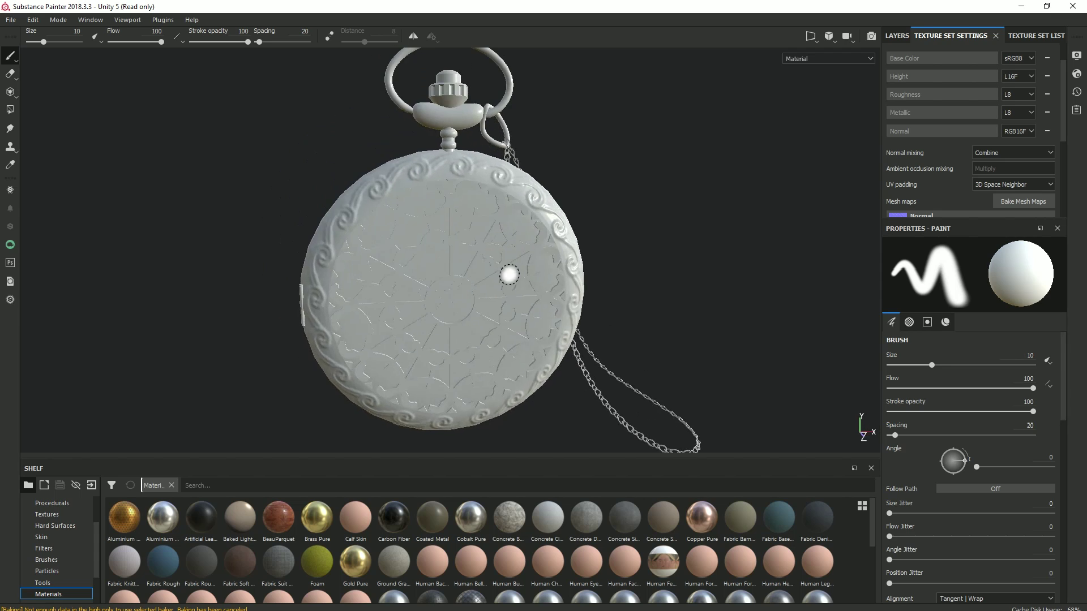
pyautogui.click(897, 38)
pyautogui.click(229, 485)
pyautogui.write('bronze')
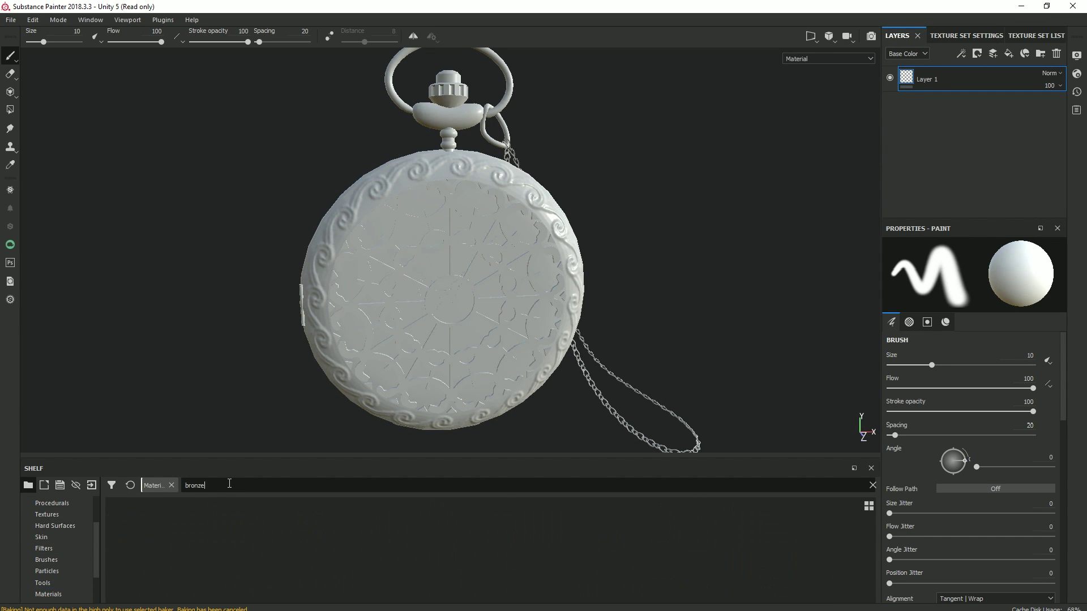
pyautogui.click(57, 560)
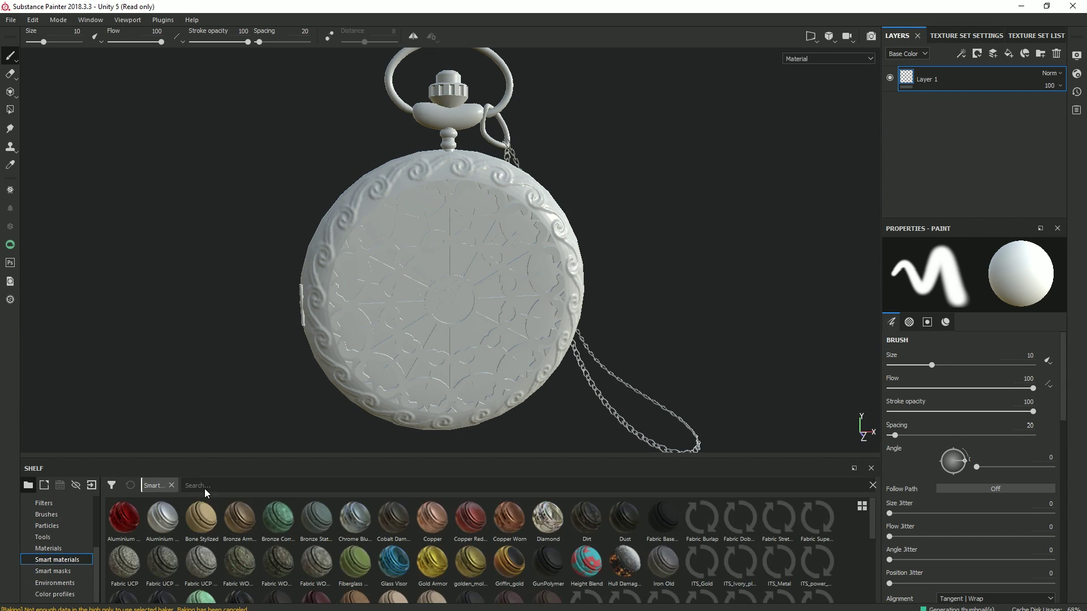
pyautogui.moveTo(930, 123); pyautogui.dragTo(933, 83)
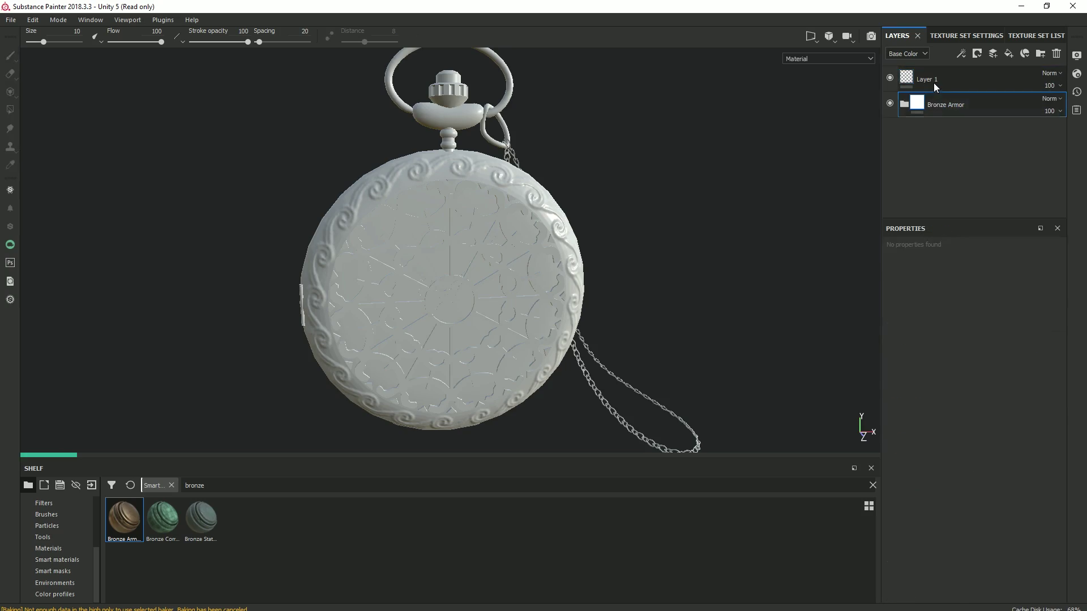
pyautogui.press('Delete')
pyautogui.scroll(5, 413, 268)
pyautogui.moveTo(523, 195)
pyautogui.keyDown('alt'); pyautogui.mouseDown()
pyautogui.moveTo(295, 130)
pyautogui.moveTo(487, 208)
pyautogui.mouseUp(); pyautogui.keyUp('alt')
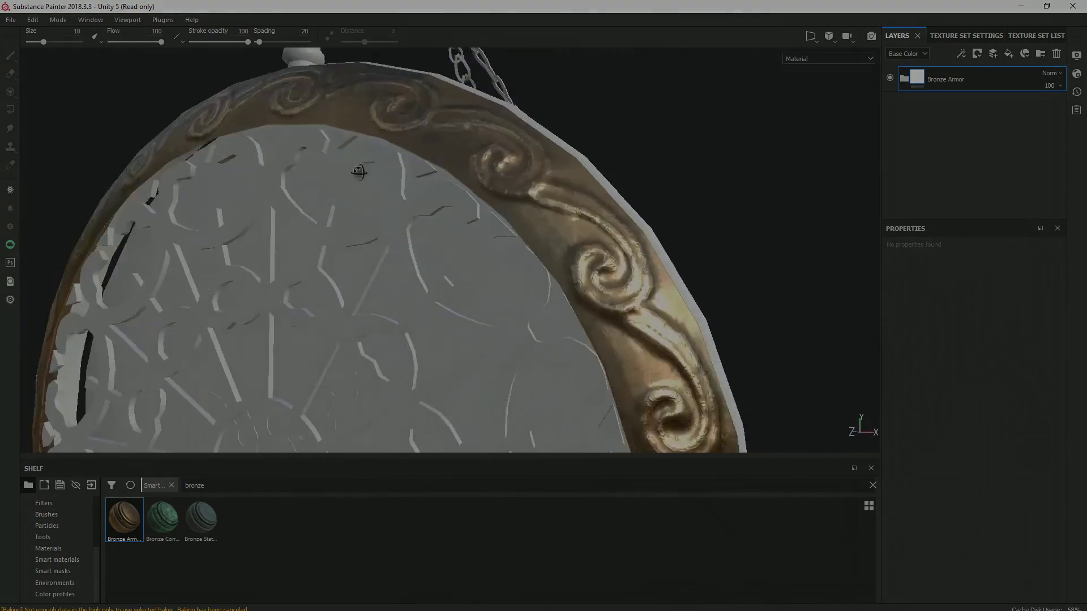